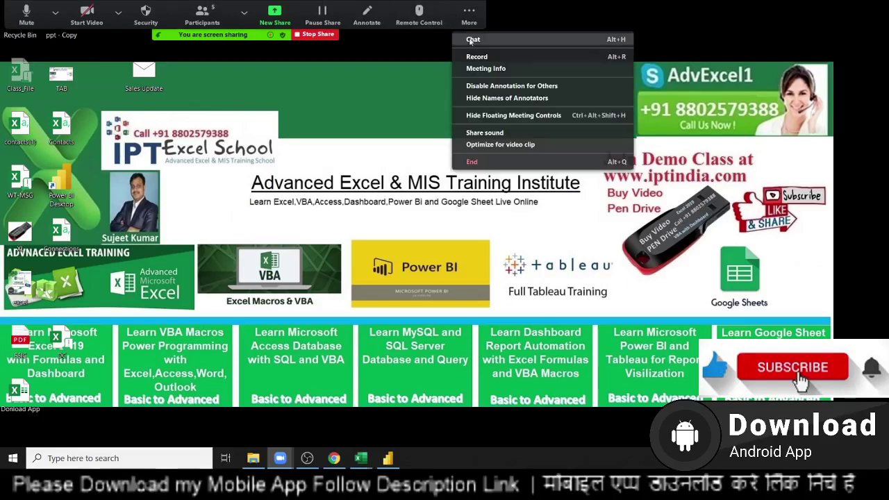
- Switch to the DataP - Excel workbook that holds the sales records
click(478, 55)
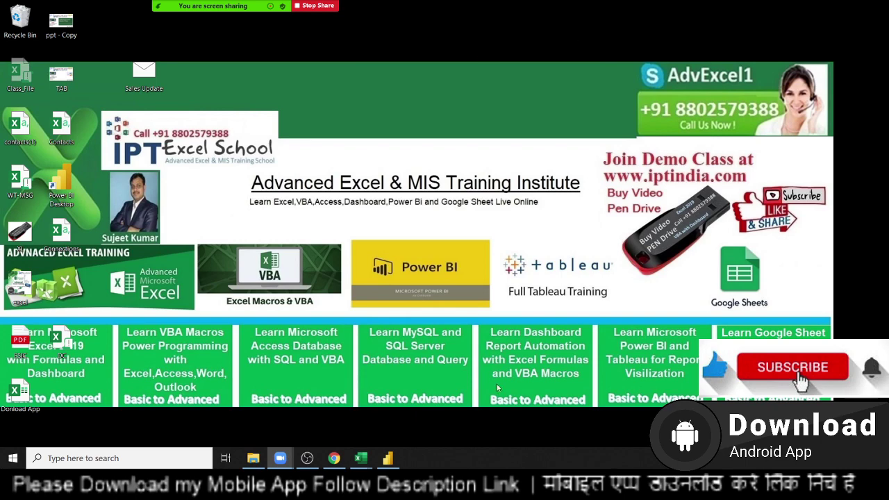
mouse_move(361, 457)
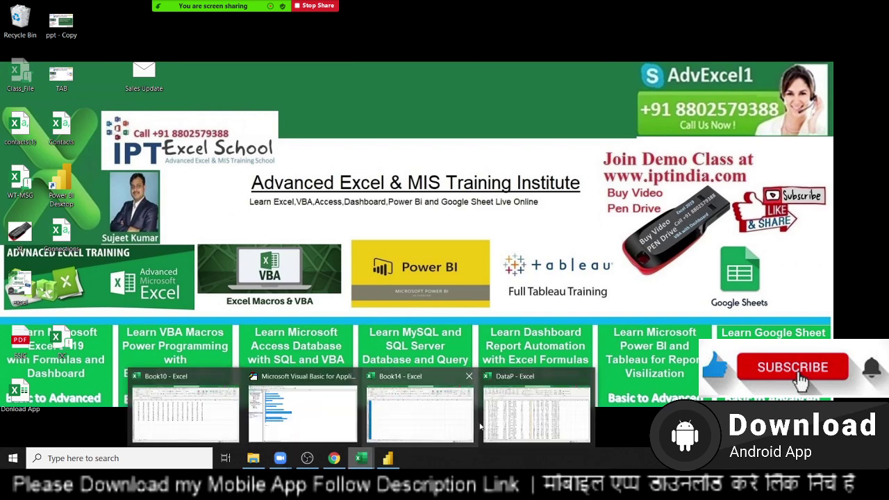
click(514, 417)
mouse_move(388, 458)
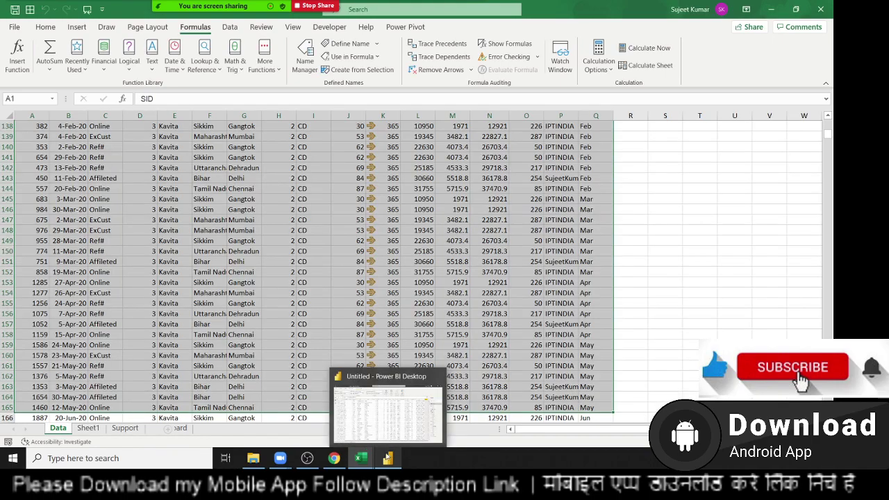
- Copy the Sales Mode, Name, Qty, Site and Month columns into a new workbook at A1
click(160, 188)
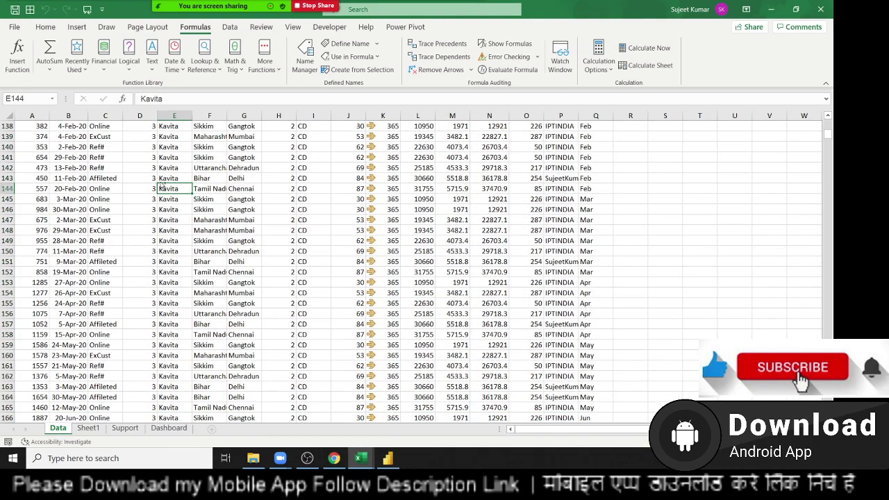
key(ctrl+Up)
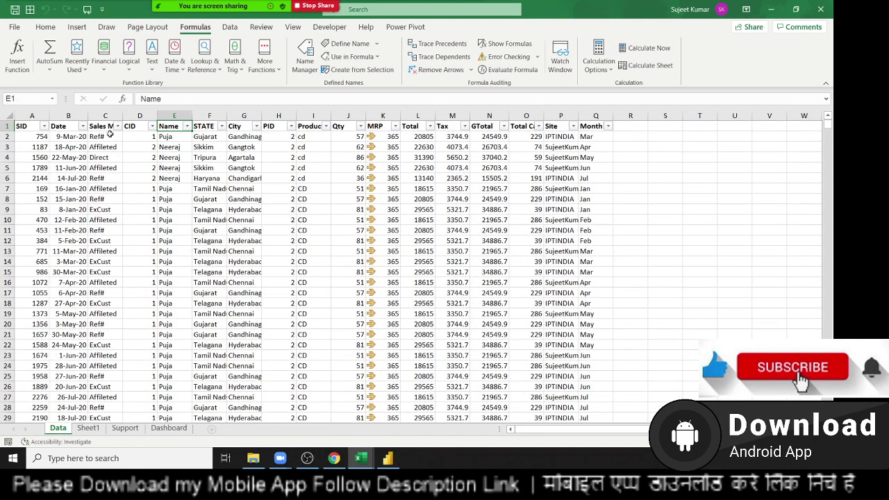
click(117, 116)
ctrl+click(174, 116)
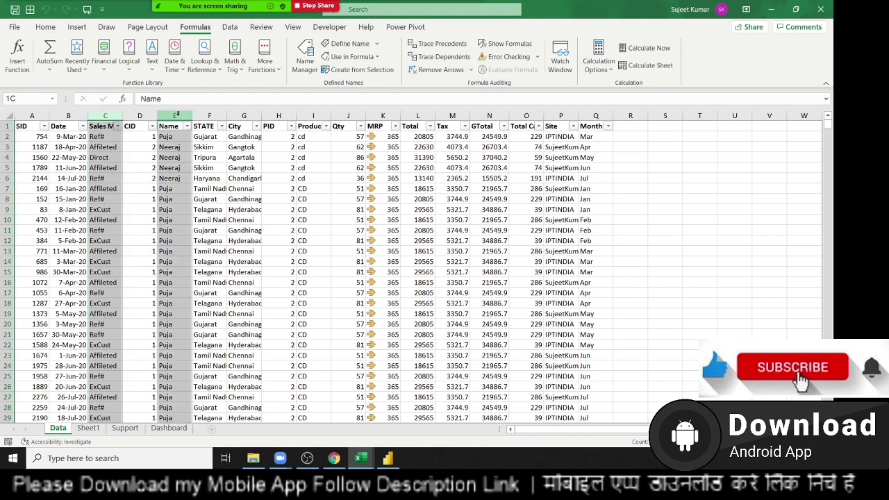
ctrl+click(348, 116)
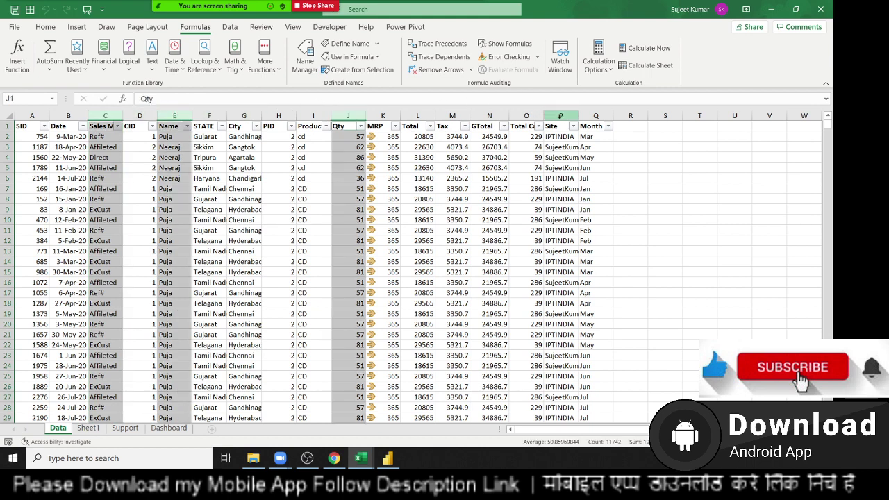
ctrl+click(566, 116)
ctrl+click(590, 116)
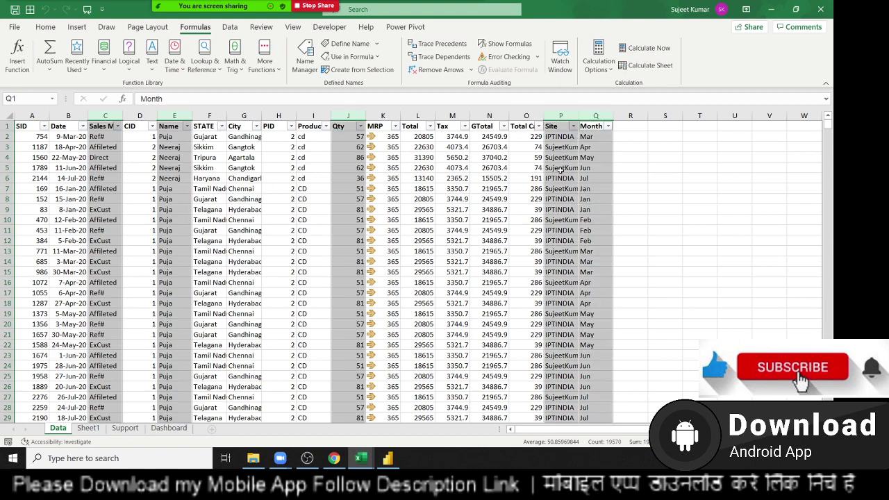
key(ctrl+c)
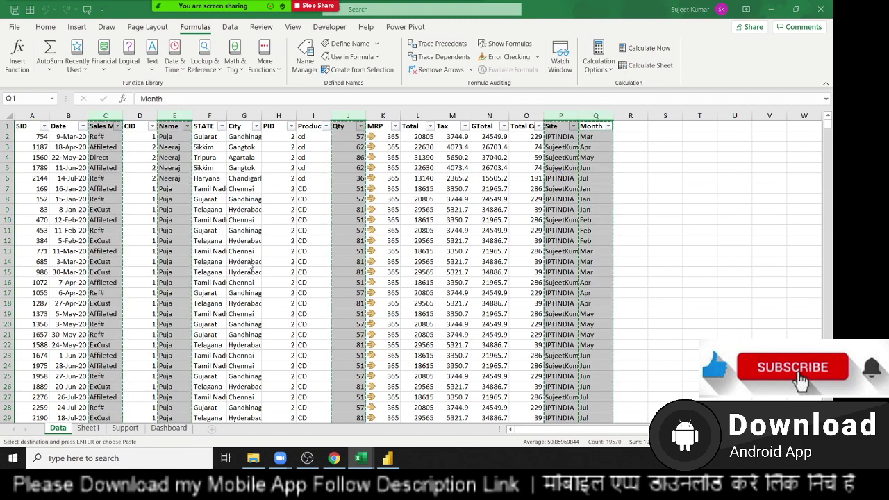
key(ctrl+n)
key(Return)
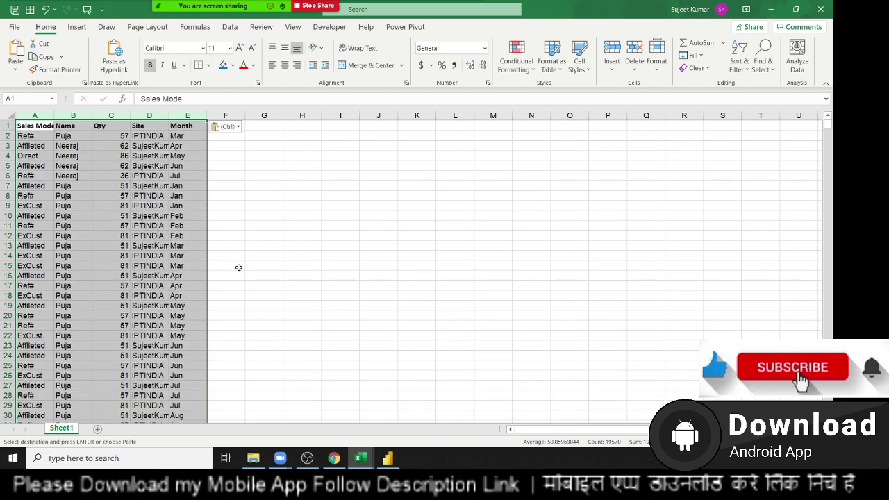
- Copy the A1:E1 header row to J2:N2
click(35, 124)
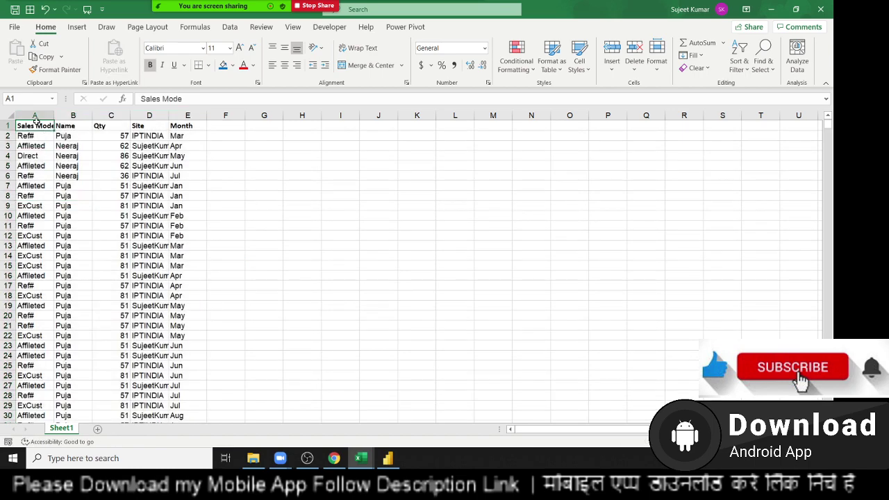
key(ctrl+shift+Right)
key(ctrl+c)
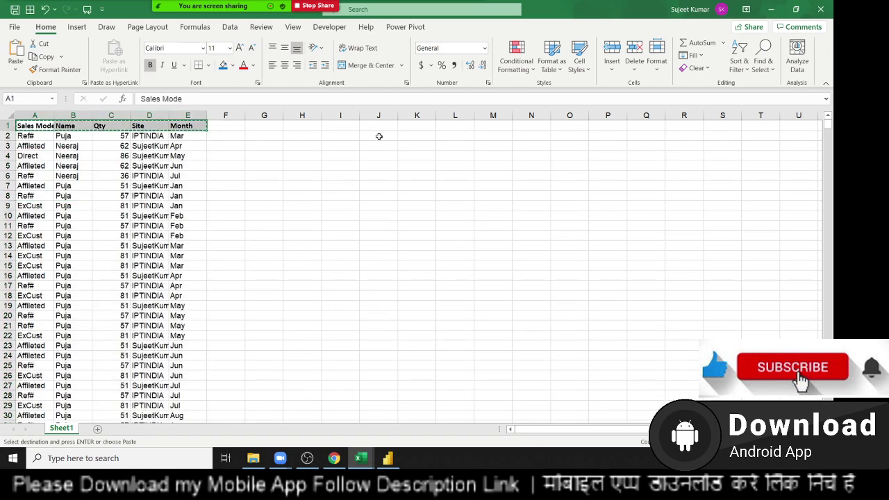
click(375, 137)
key(ctrl+v)
key(Escape)
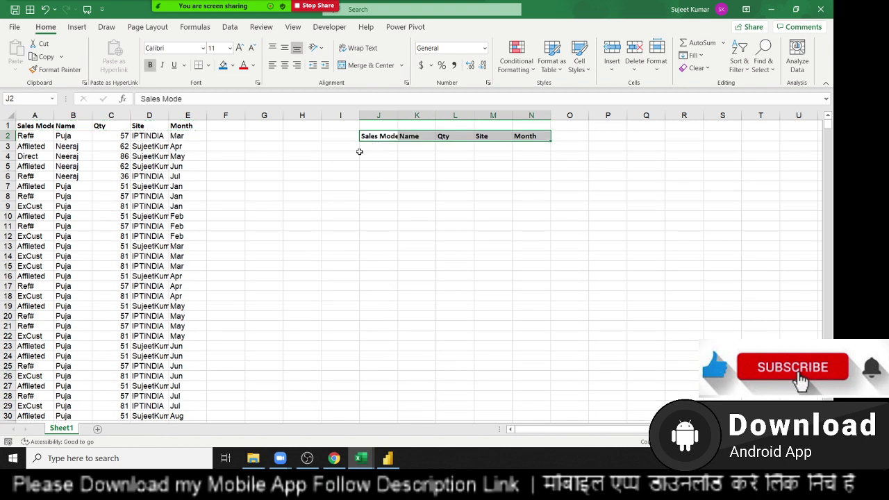
- Copy Affileted, ExCust and Ref# from A5, A12, A17 into J3 under Sales Mode
click(33, 168)
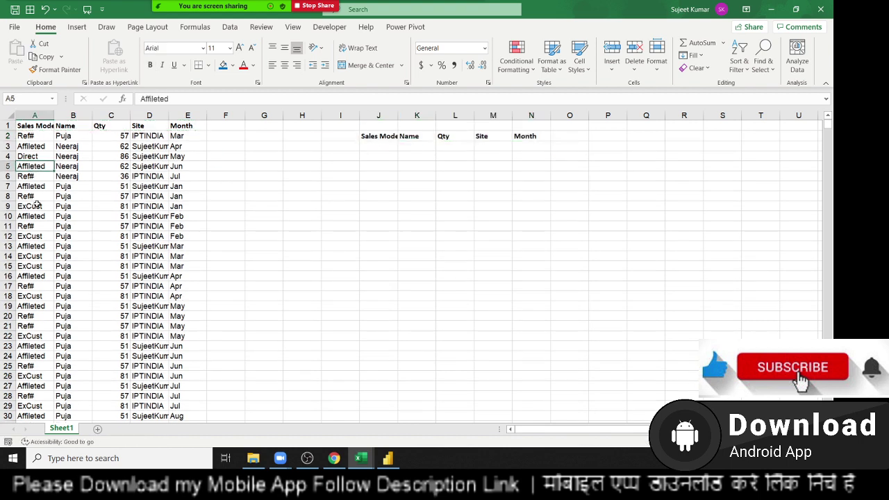
ctrl+click(36, 238)
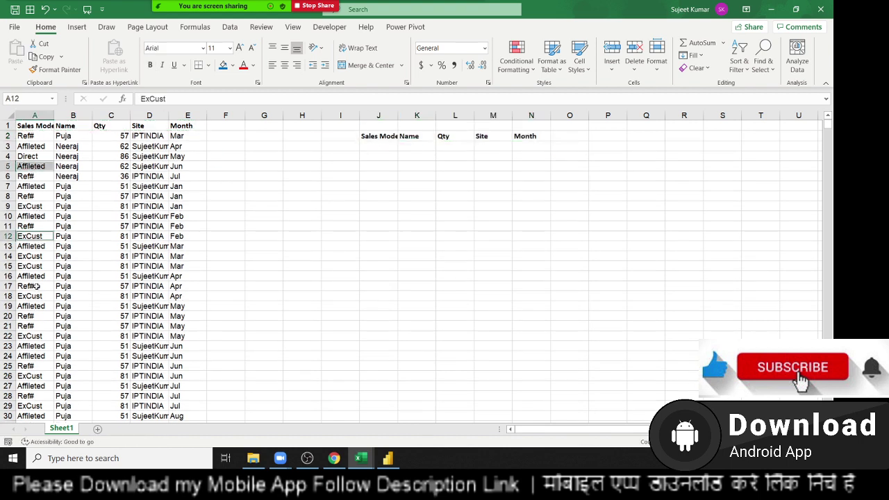
ctrl+click(36, 285)
key(ctrl+c)
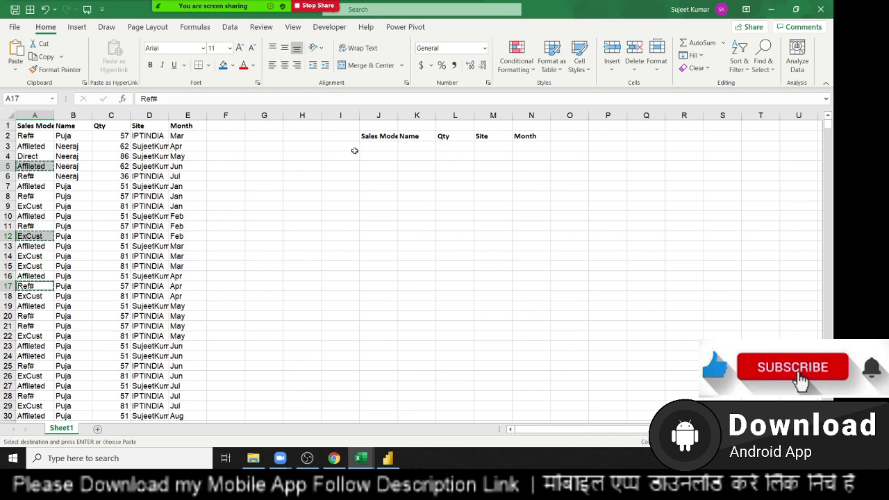
click(368, 146)
key(ctrl+v)
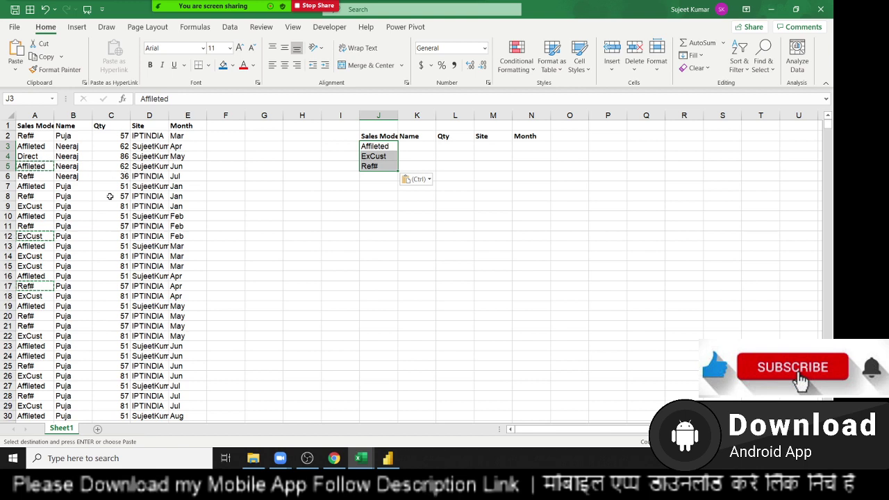
- Copy the name Puja from B17 into K5 as a Name condition
click(88, 284)
key(ctrl+c)
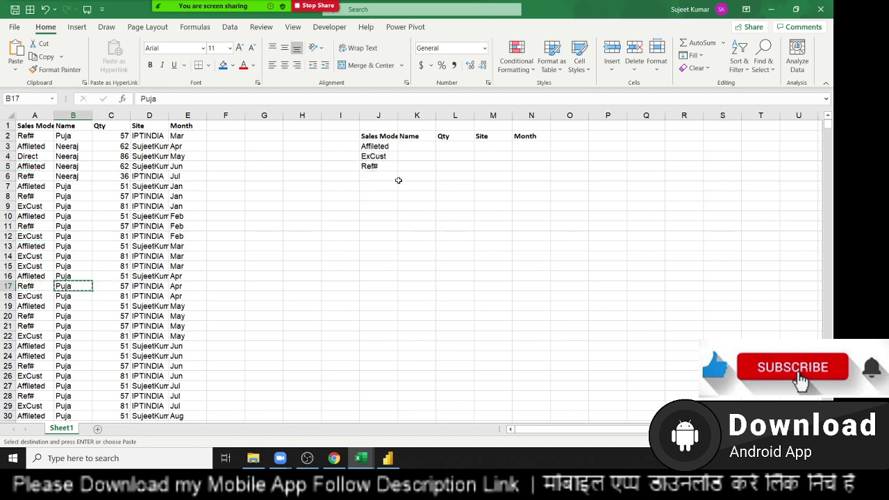
click(420, 166)
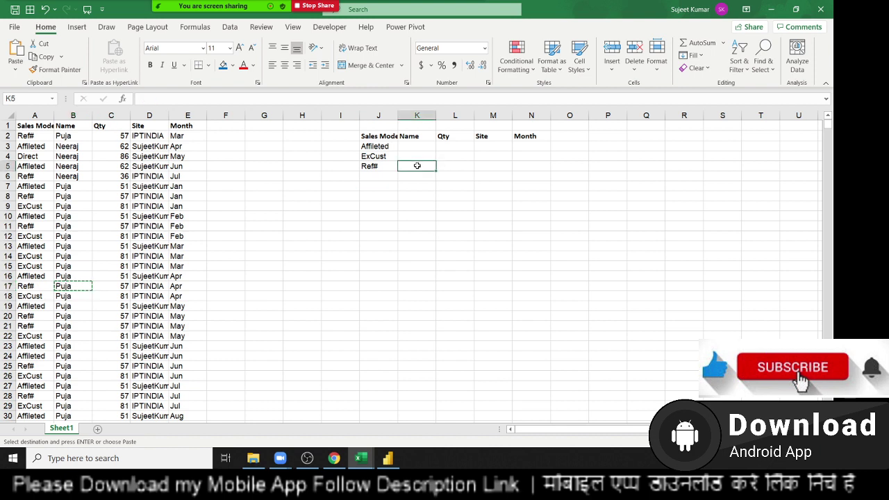
key(ctrl+v)
key(ctrl)
key(Escape)
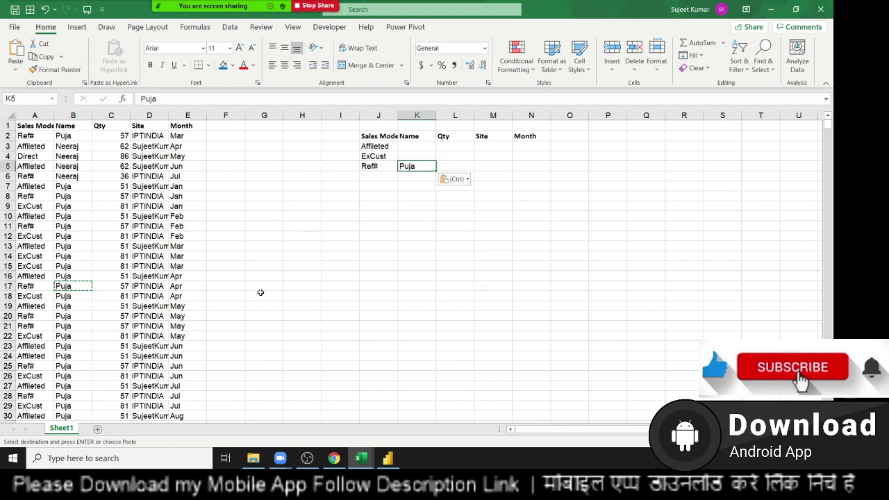
- Enter >50 as the Qty condition in L4 and delete the Site criteria cells in column M
click(457, 155)
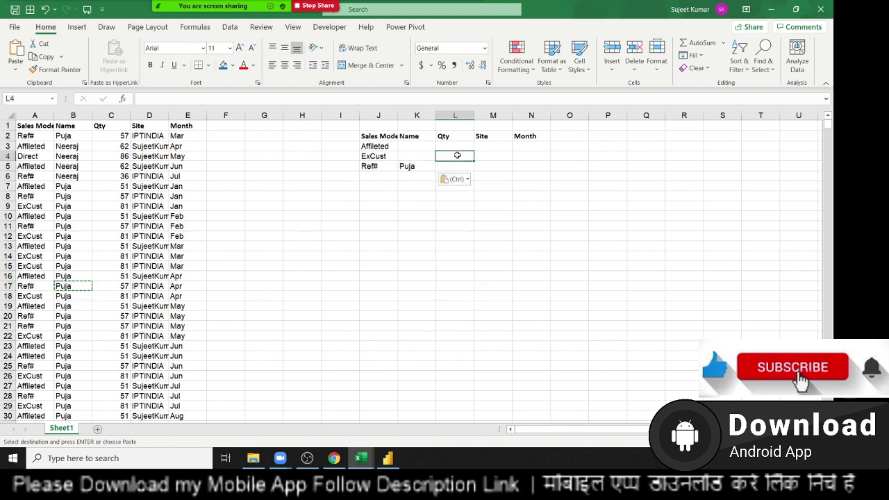
text(>50)
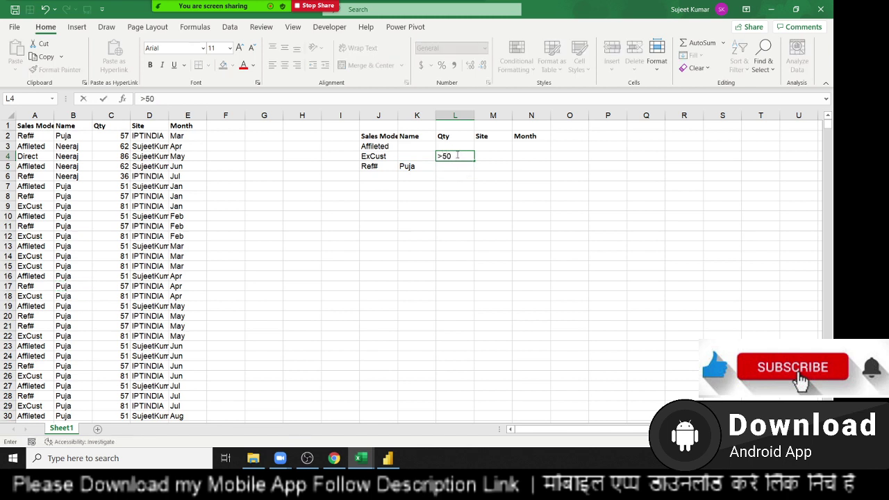
key(Tab)
key(Up)
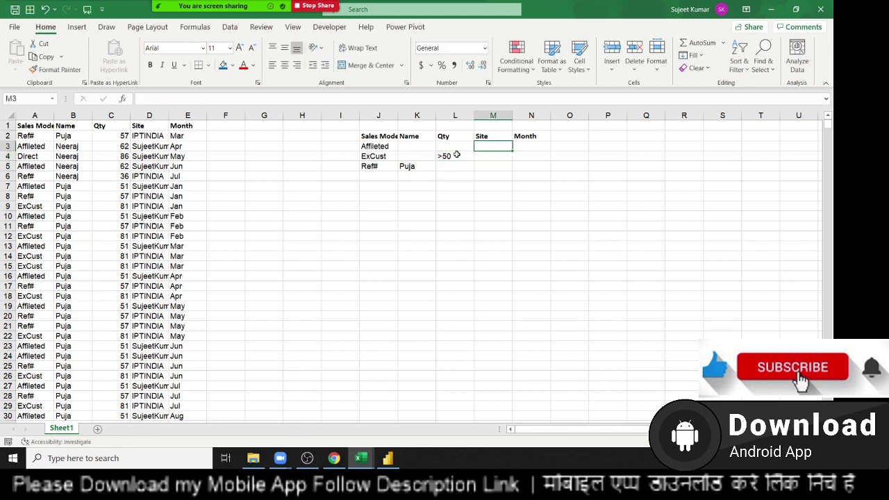
key(Up)
key(ctrl+shift+Down)
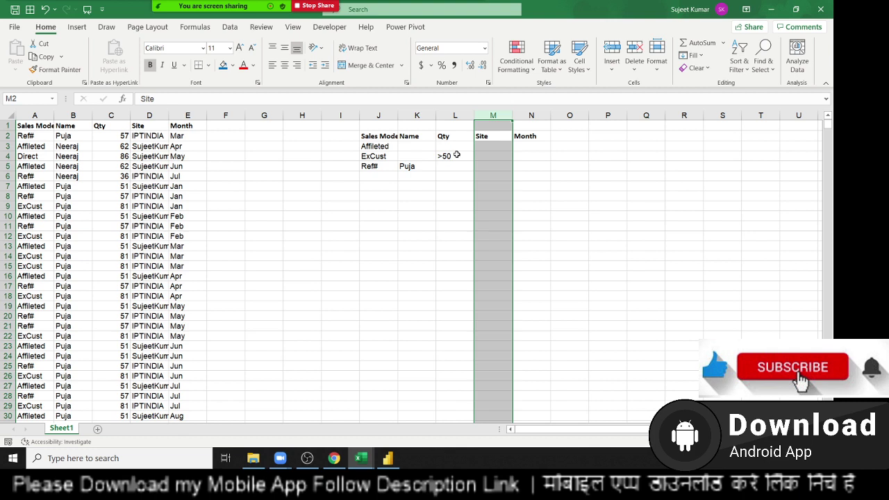
key(ctrl+minus)
key(Return)
key(Down)
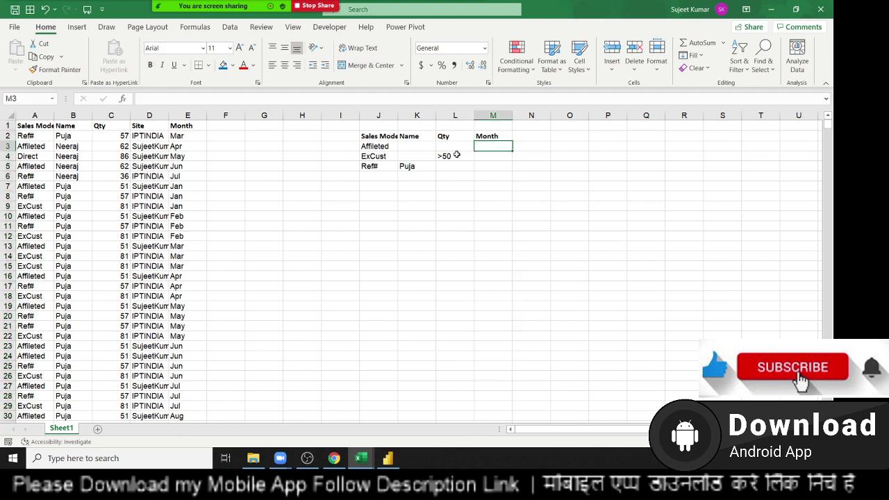
- Enter Apr as the Month condition in the criteria block
text(Apr)
key(Return)
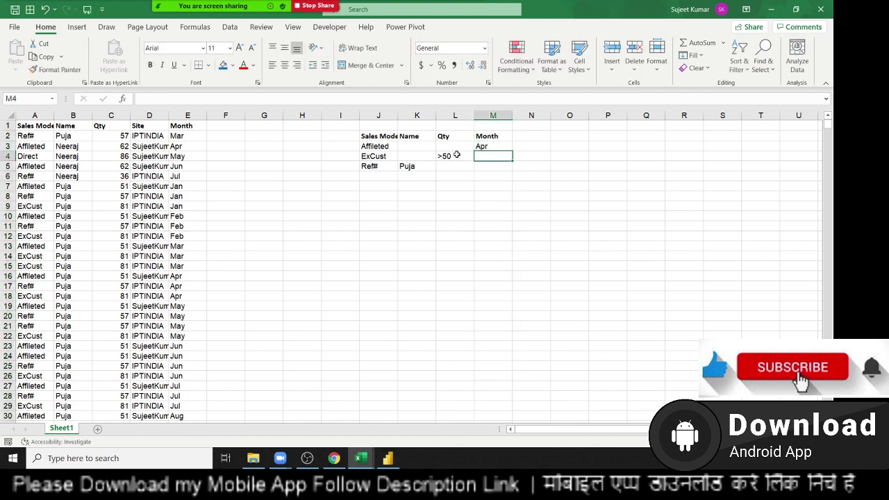
key(Down)
key(Down)
key(Left)
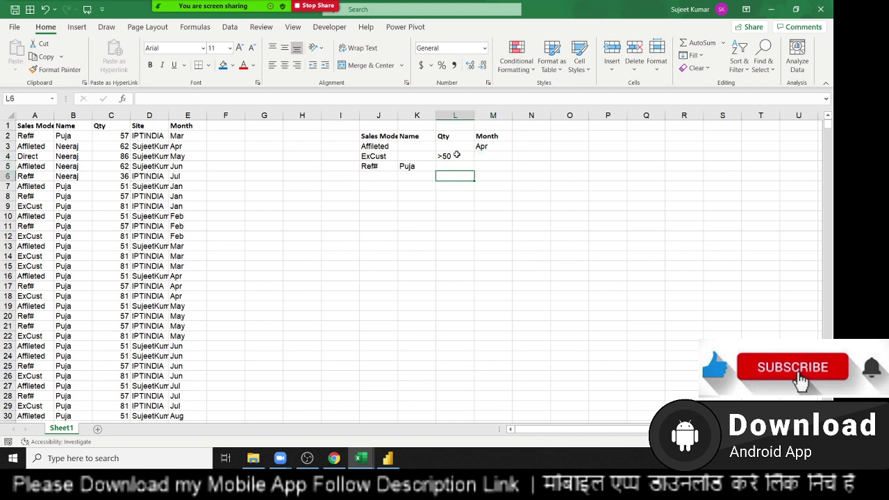
key(Left)
key(Left)
key(Right)
key(Right)
- Add a Site header in N2, with IPTINDIA in N6 and <30 in L6
click(541, 133)
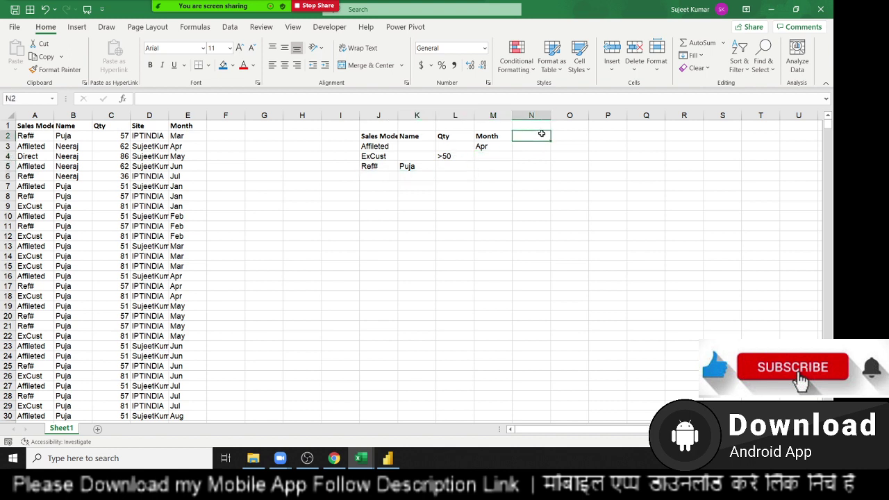
text(Si)
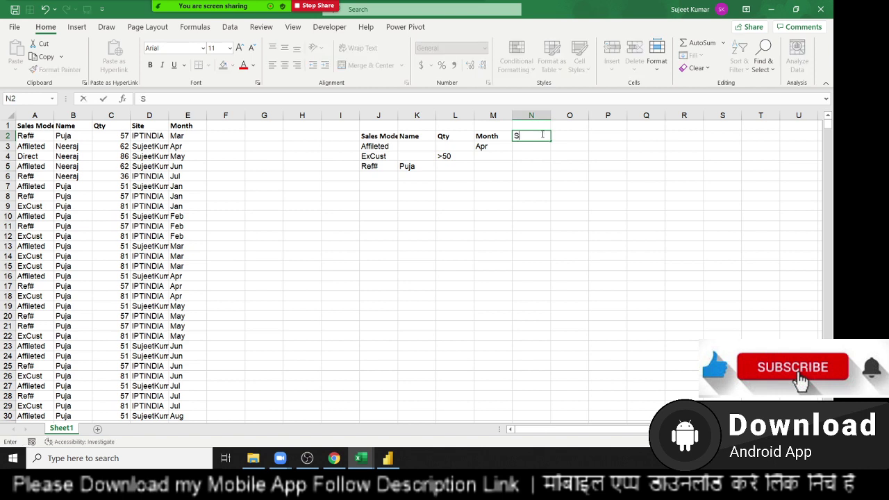
text(te)
key(Return)
key(Return)
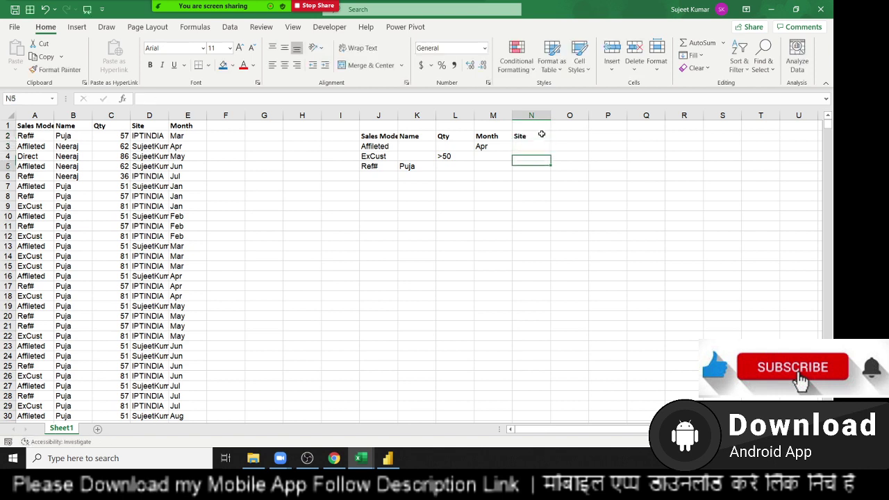
key(Return)
key(Return)
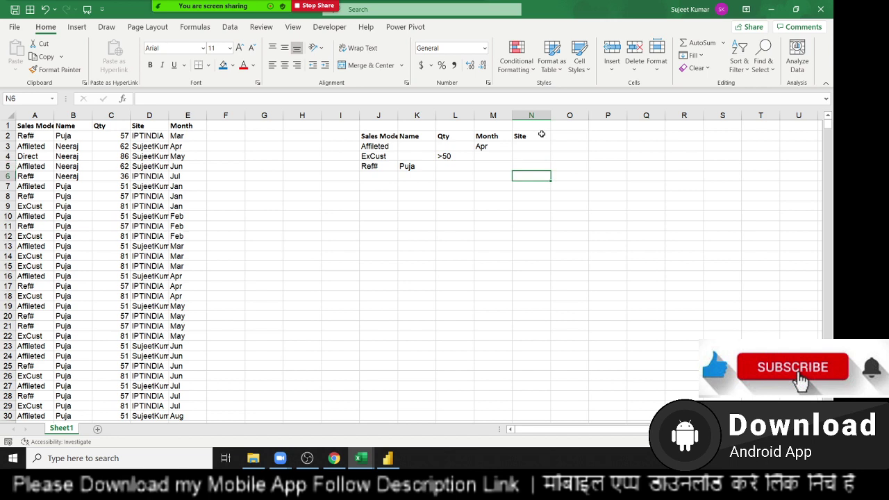
text(IO)
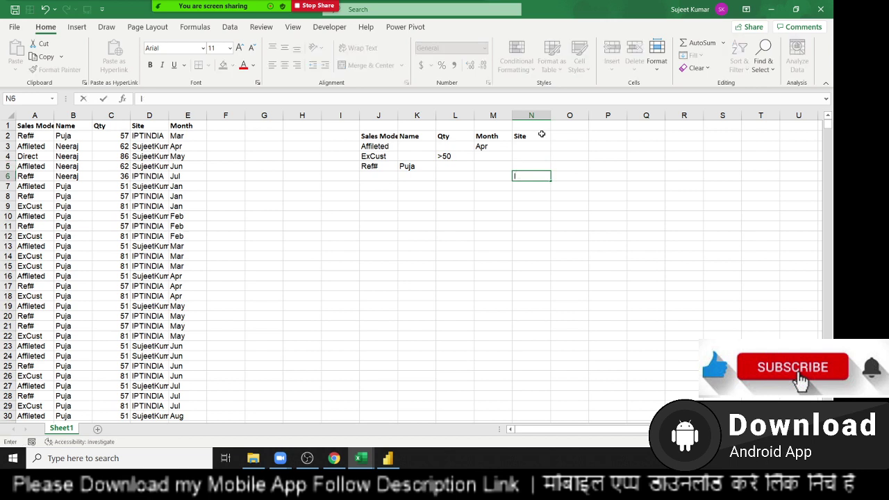
text(NDIA)
key(Left)
key(Left)
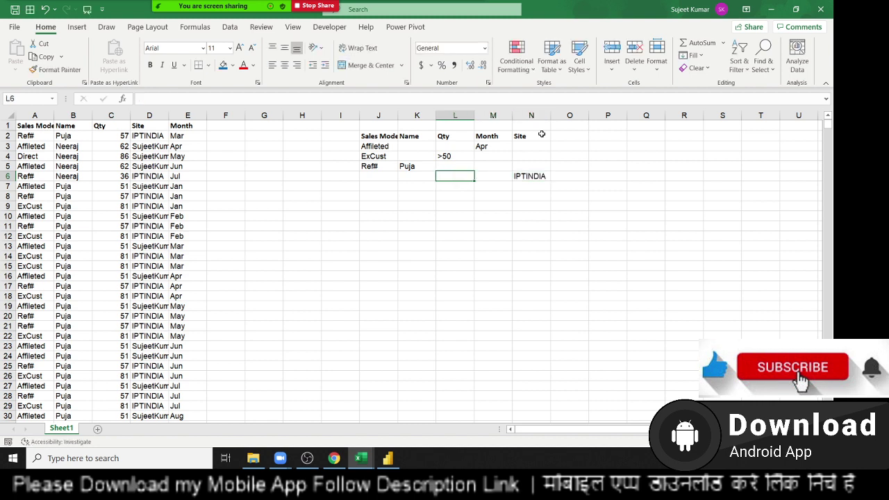
text(<3)
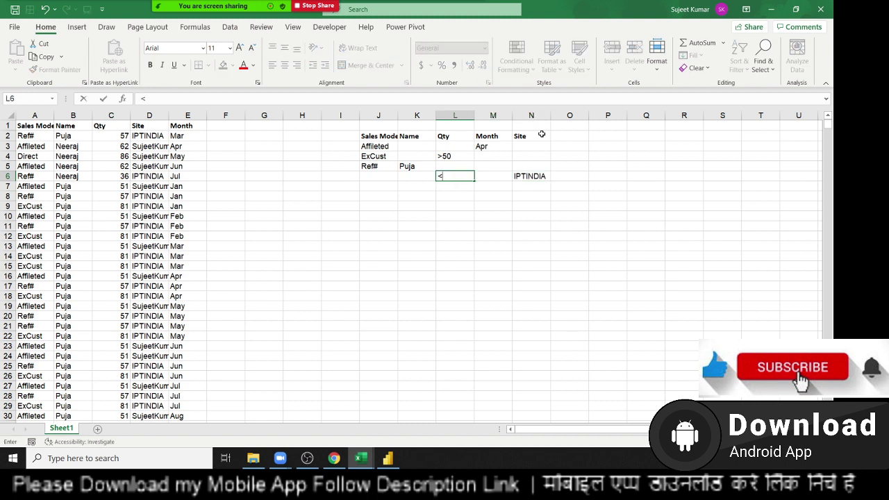
text(0)
key(Return)
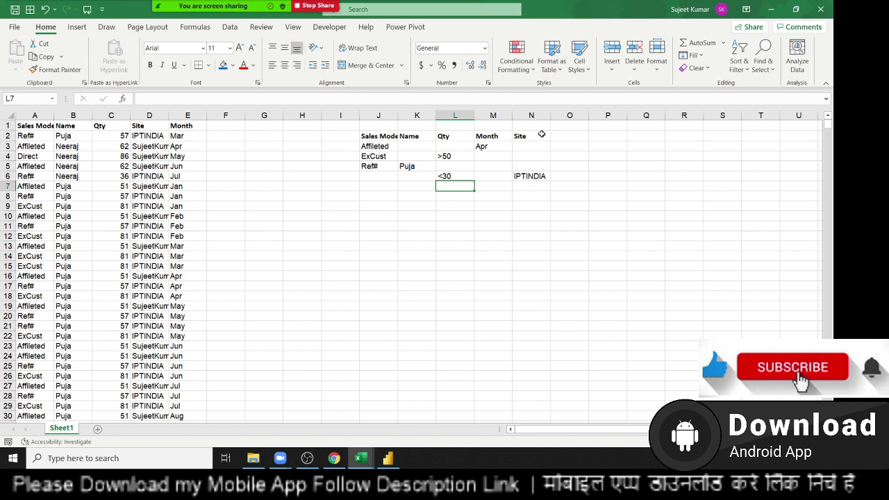
click(36, 128)
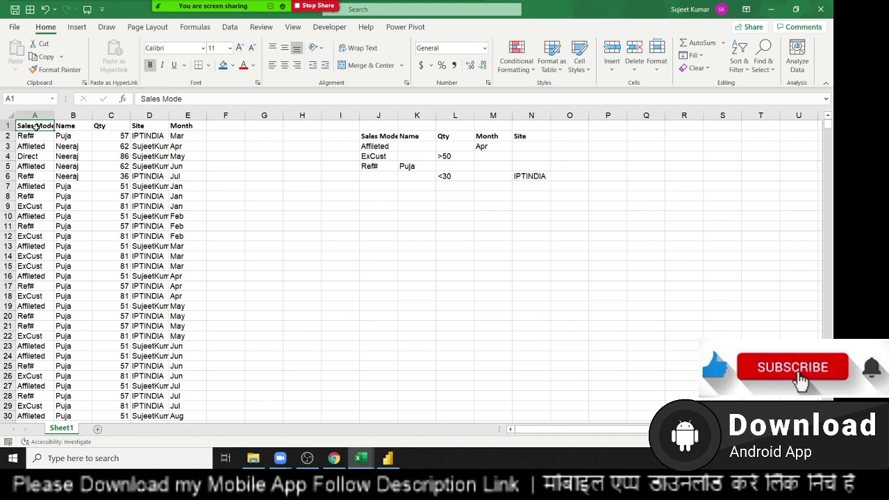
- Run Advanced Filter in place with criteria range J2:N6, showing 1120 of 3913 records
click(233, 30)
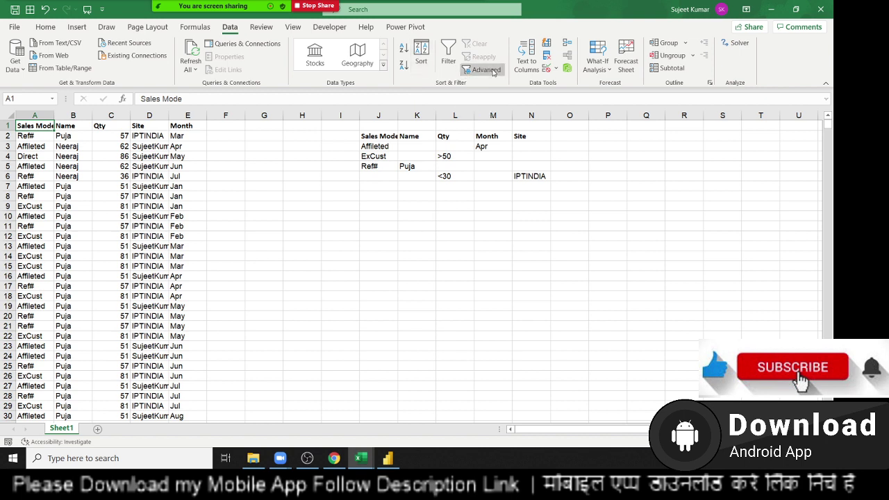
click(487, 70)
click(403, 273)
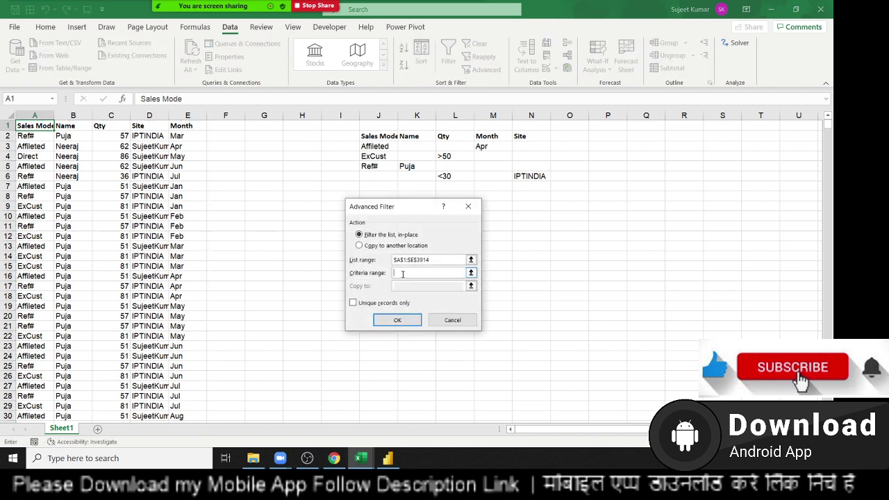
drag(375, 138, 518, 177)
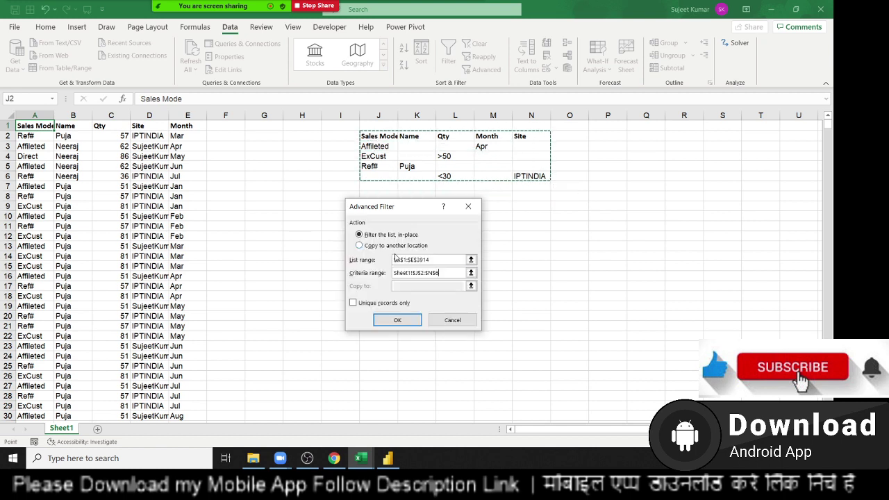
click(397, 322)
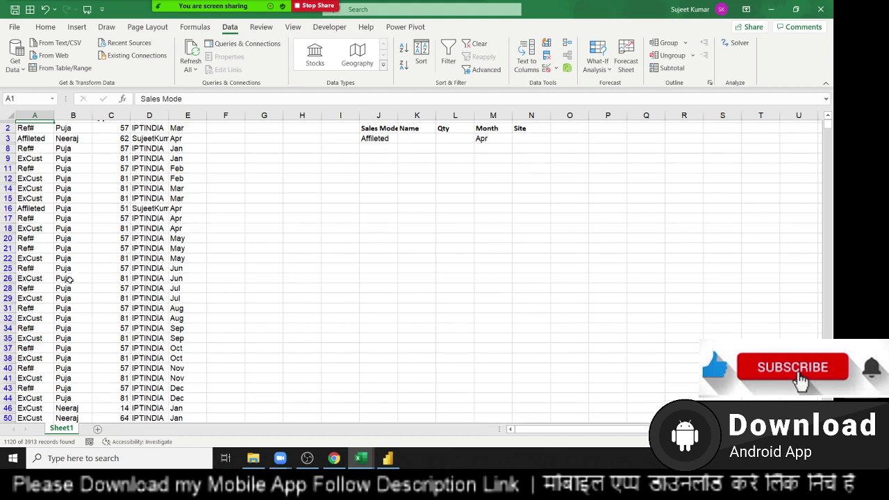
- Scroll the filtered results, cancel a stray date entry, and clear the filter with Ctrl+Shift+L
scroll(70, 279, down, 5)
scroll(70, 279, down, 10)
scroll(70, 284, down, 8)
scroll(69, 298, down, 10)
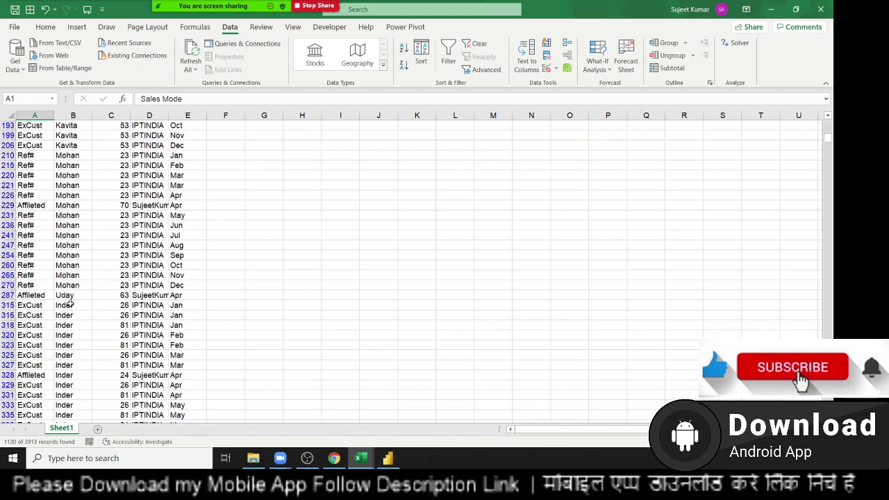
scroll(70, 303, down, 1)
scroll(70, 304, up, 2)
scroll(70, 304, up, 2)
scroll(68, 304, up, 5)
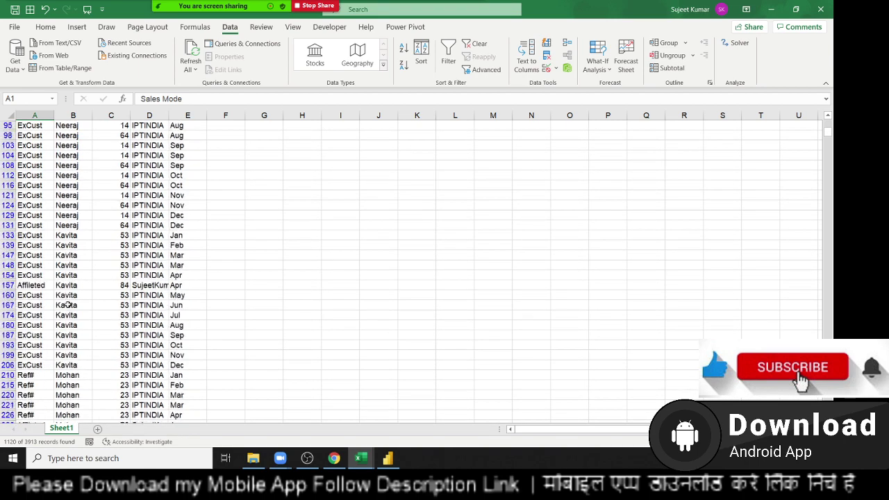
scroll(67, 304, up, 1)
key(ctrl+semicolon)
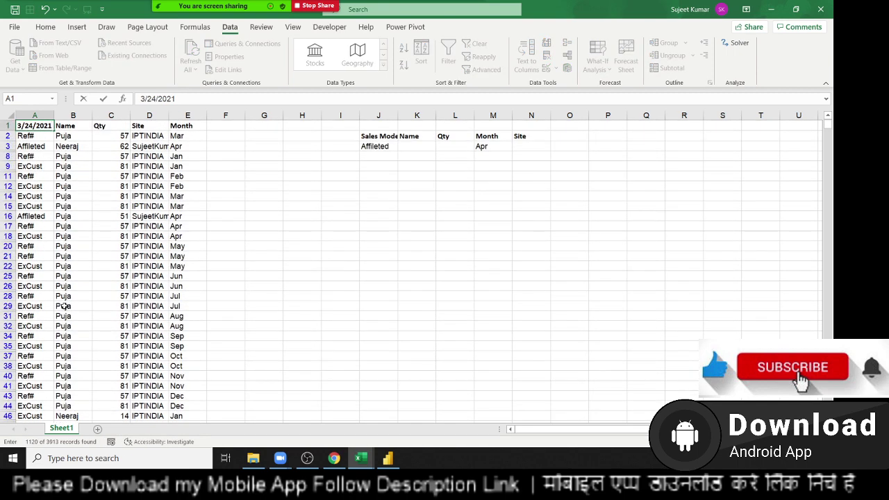
key(Escape)
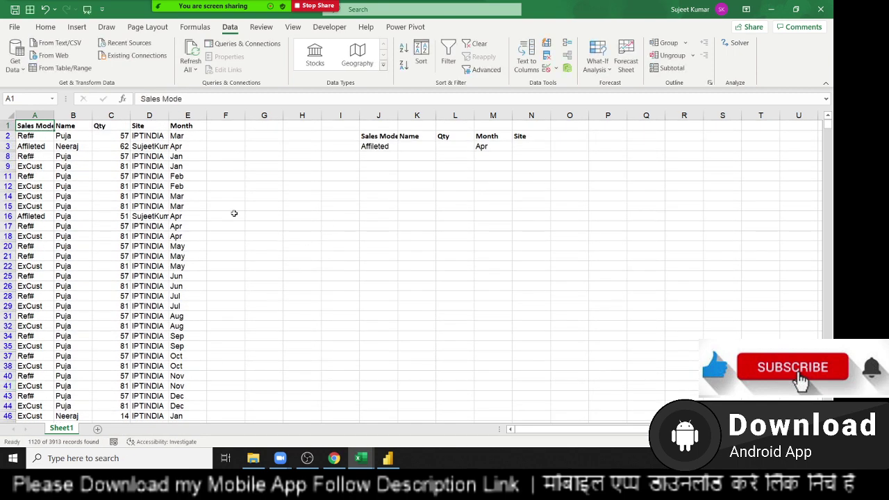
key(ctrl+shift+l)
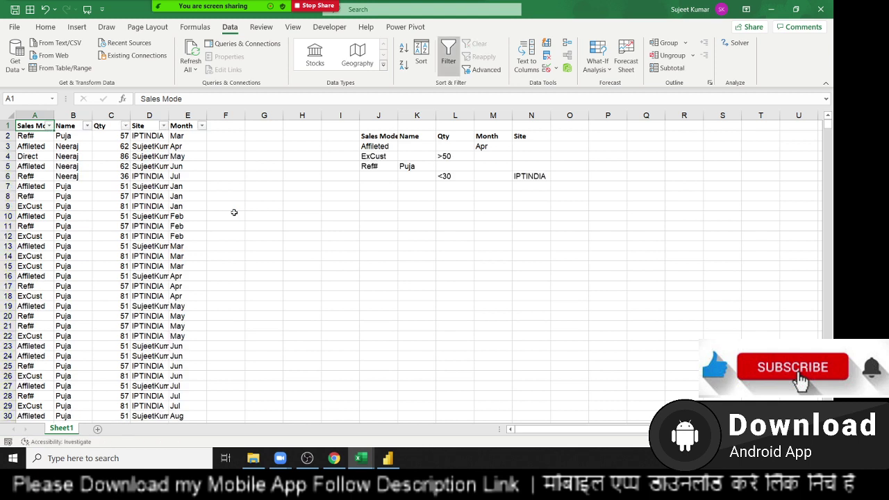
key(ctrl+shift+l)
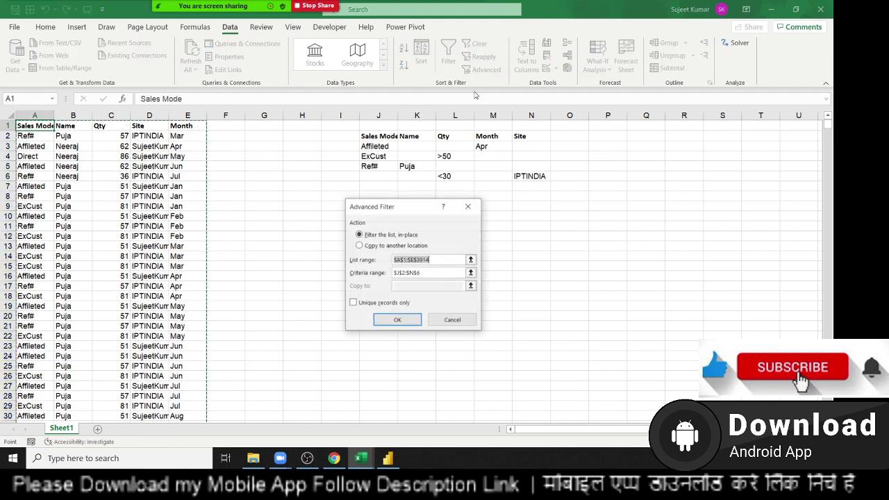
- Run Advanced Filter with Copy to another location, sending matching records to J10
click(480, 70)
click(401, 244)
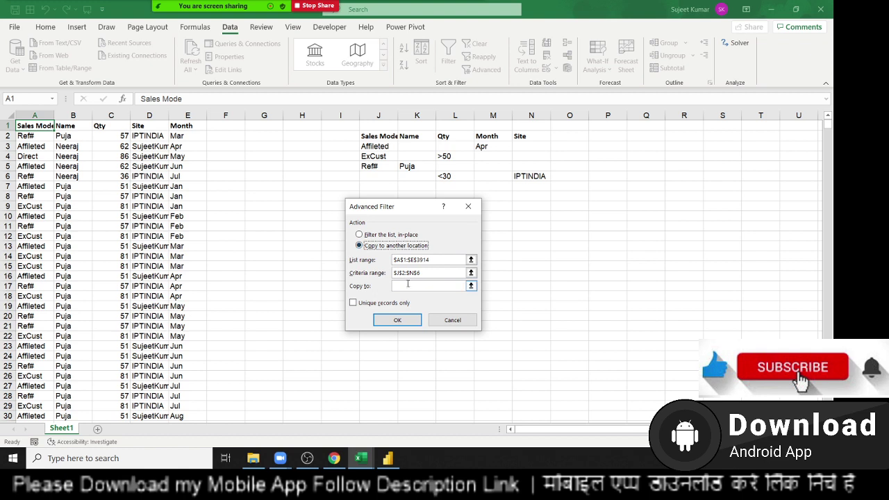
drag(394, 207, 311, 255)
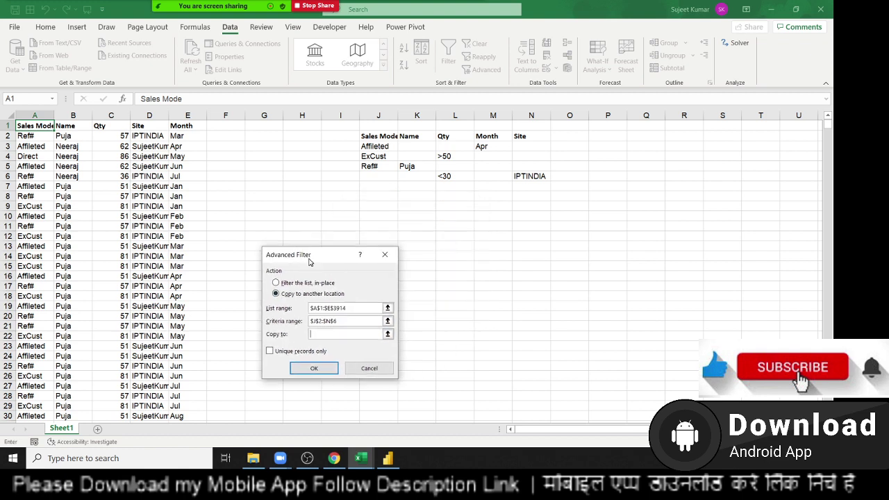
click(378, 216)
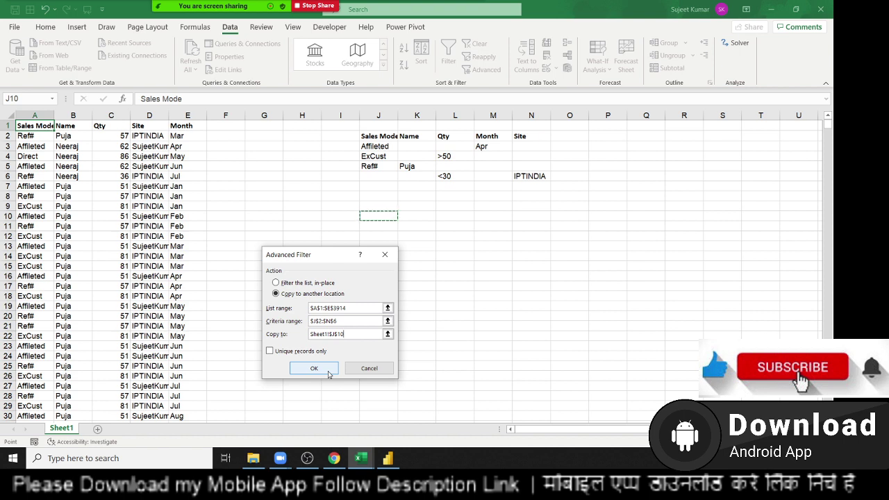
click(329, 373)
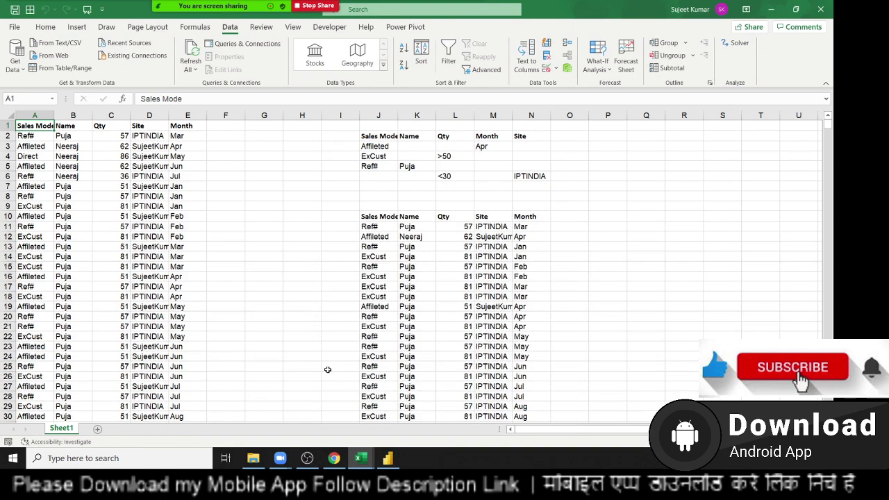
- Inspect the extracted table at J10 by jumping to its last row and back to the header
click(373, 240)
key(ctrl+Down)
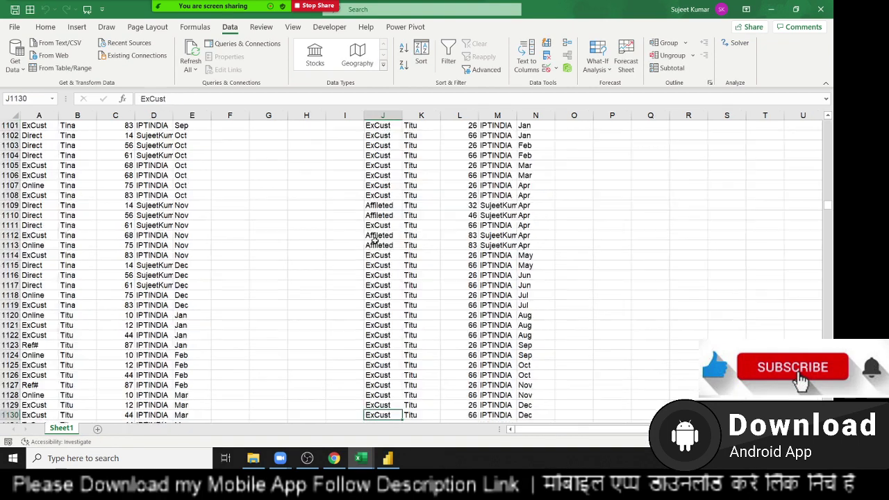
key(Down)
key(Up)
key(Up)
key(ctrl+Up)
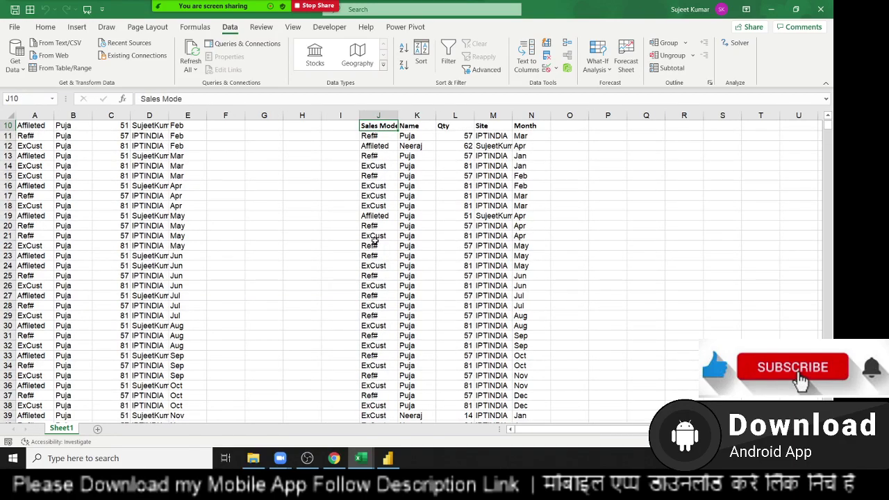
key(Up)
key(Up)
key(Down)
key(Down)
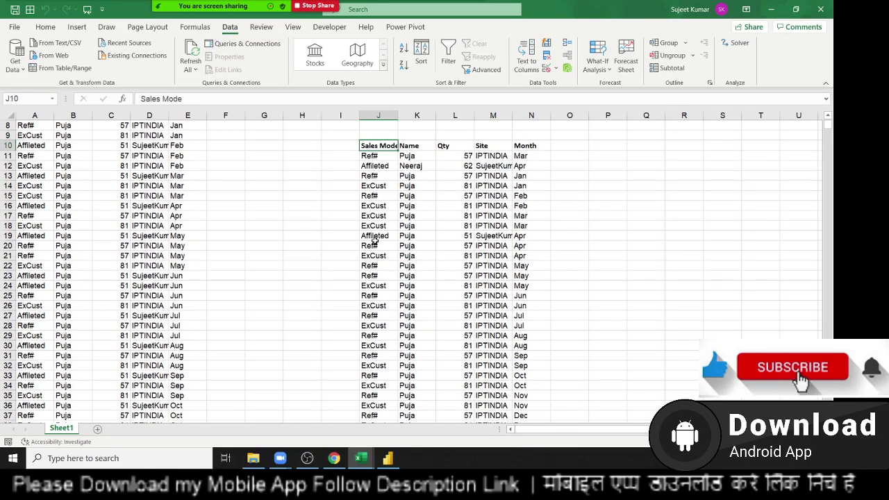
key(Down)
key(Down)
key(Down)
key(Down)
key(Down)
key(Down)
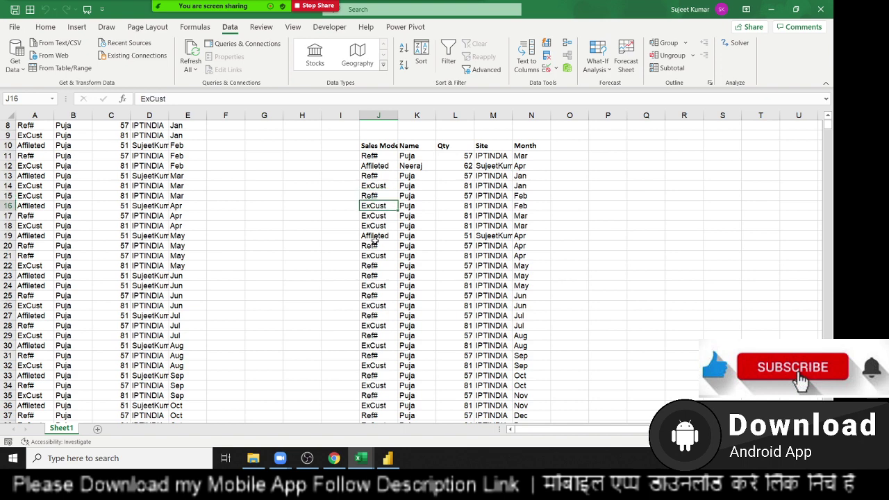
key(Up)
key(Up)
key(Up)
key(Up)
key(Up)
key(Up)
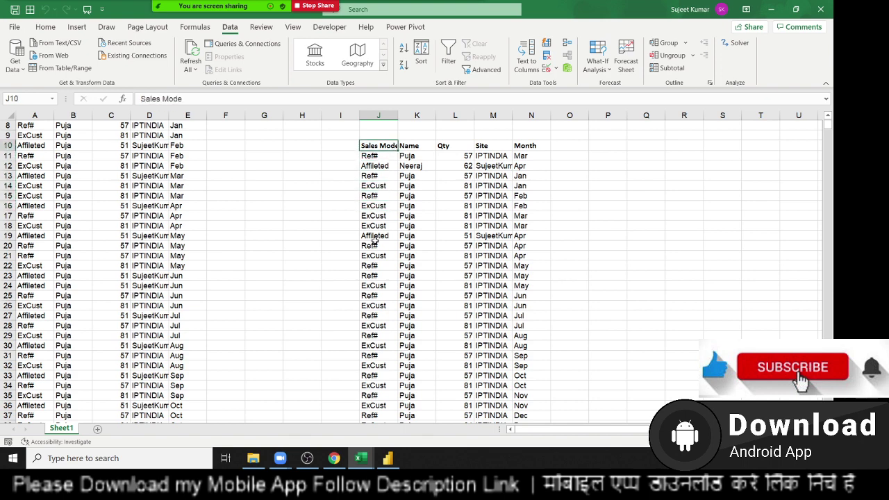
- Delete the extracted table from J10 downward and return to cell A1
key(ctrl+shift+Right)
key(ctrl+shift+Down)
key(Delete)
key(ctrl+BackSpace)
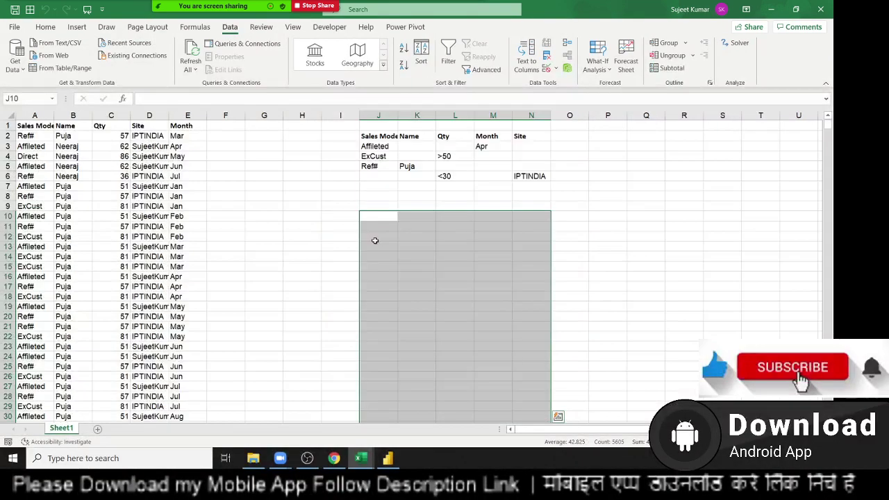
key(ctrl+Up)
key(ctrl+Up)
key(Up)
key(ctrl+Left)
key(ctrl+Left)
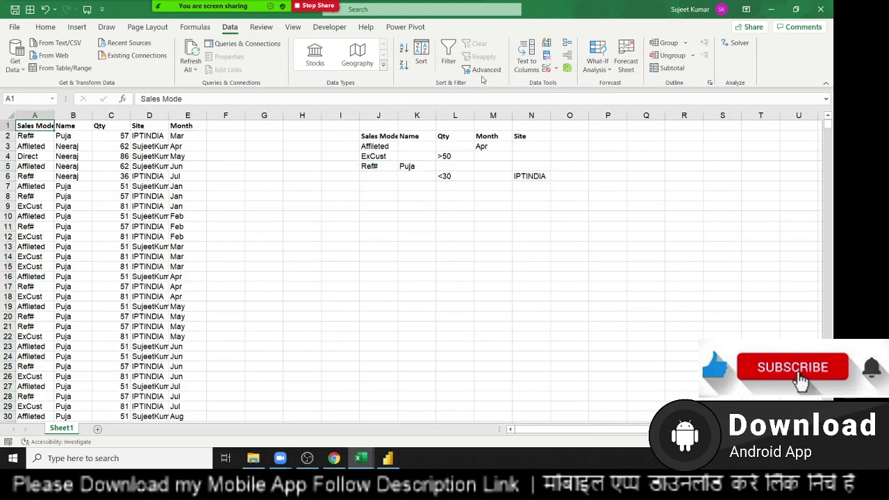
- Rerun Advanced Filter with Unique records only, copying matching rows to J10
click(483, 73)
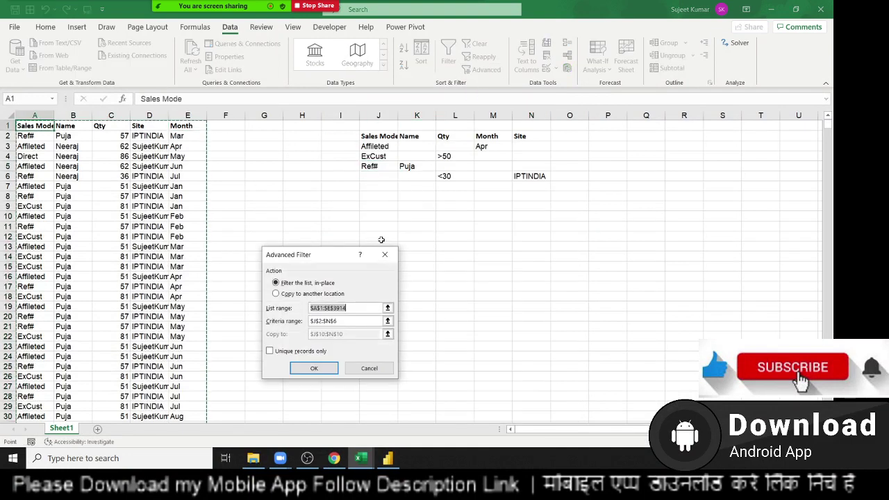
click(270, 351)
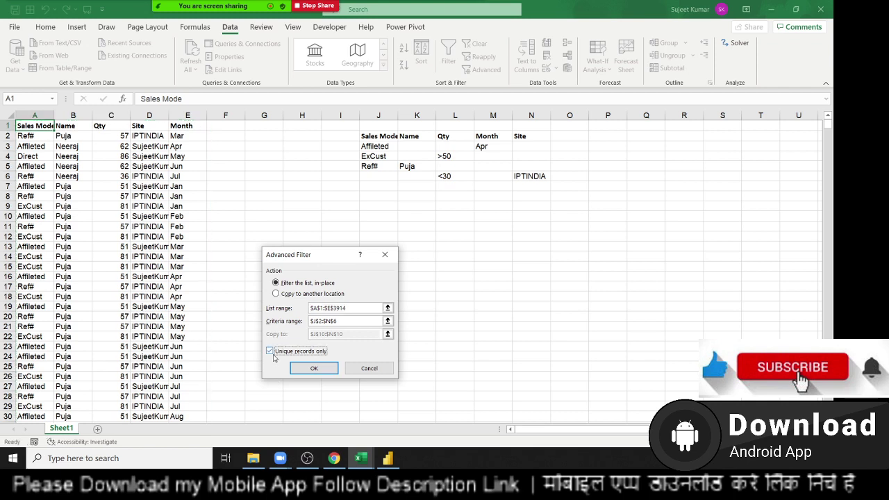
click(276, 293)
click(314, 368)
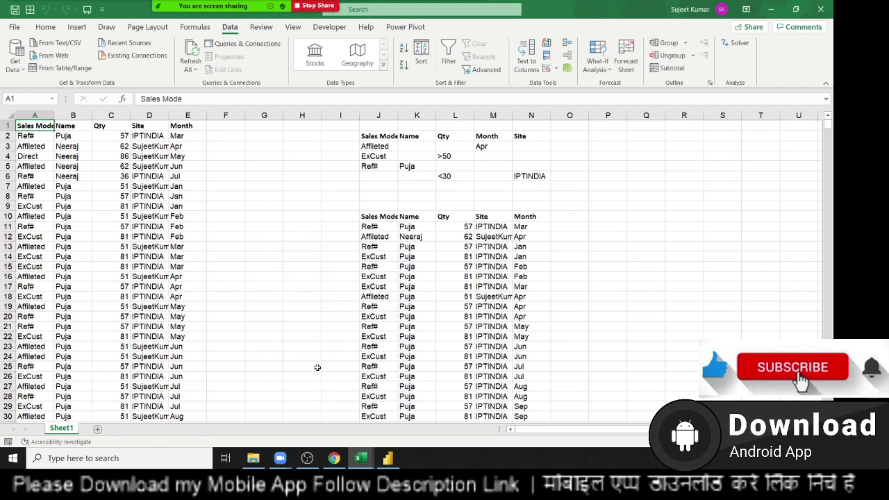
click(375, 306)
- Check the end of the copied results, then select the whole Sales Mode column A
key(ctrl+Down)
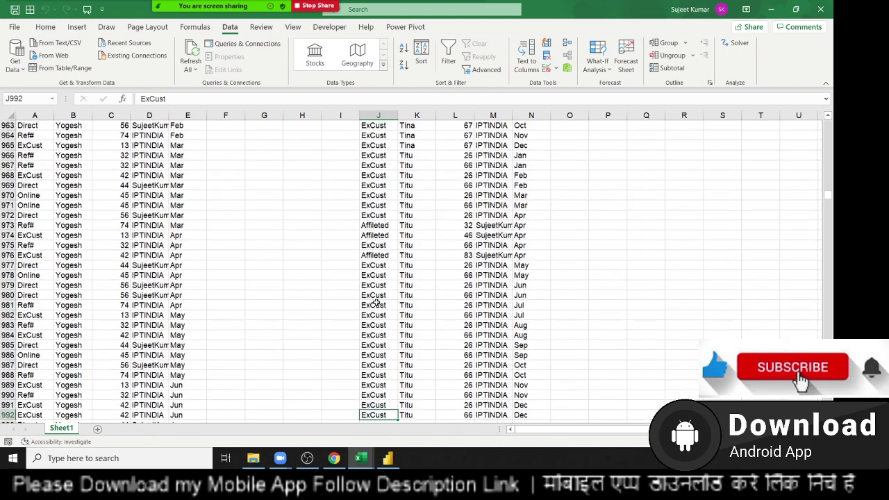
key(ctrl+Up)
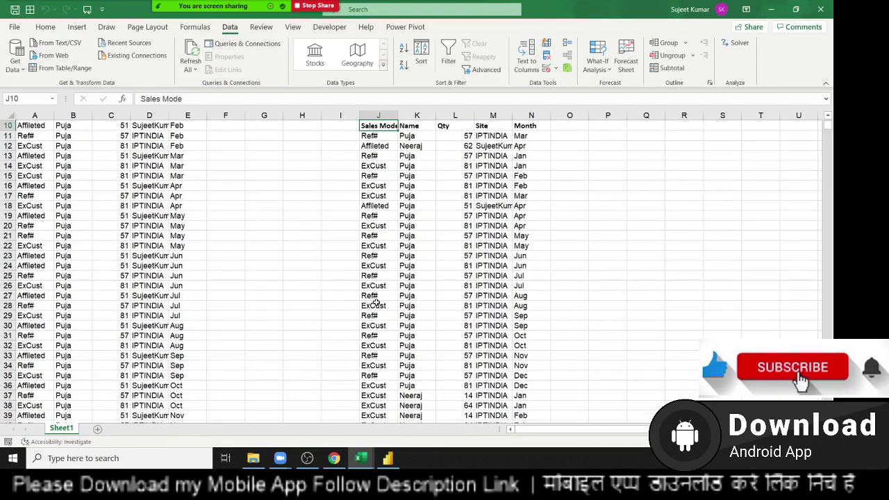
key(Down)
key(ctrl+shift+Right)
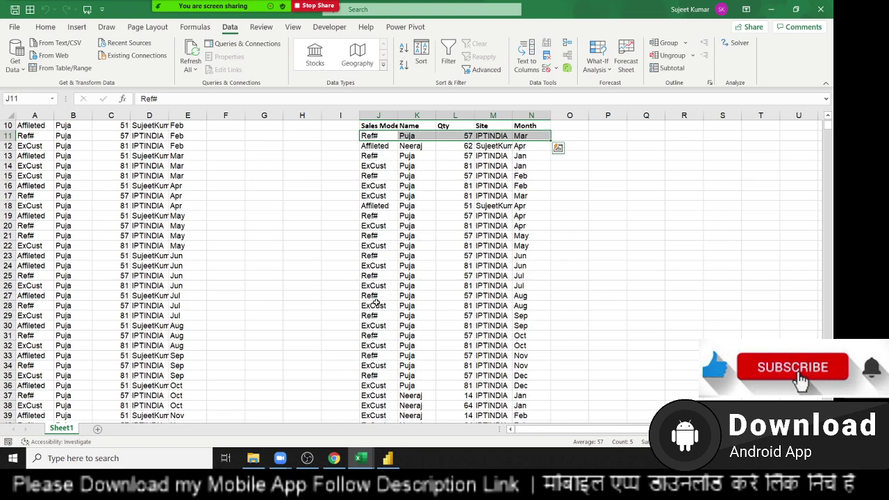
key(ctrl+q)
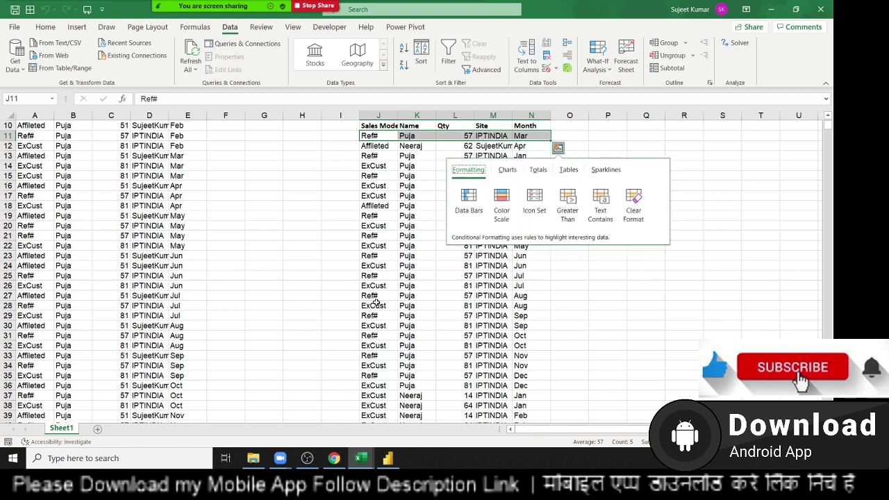
key(Left)
key(Escape)
key(Left)
key(Left)
key(Left)
key(Left)
key(Left)
key(Left)
key(Left)
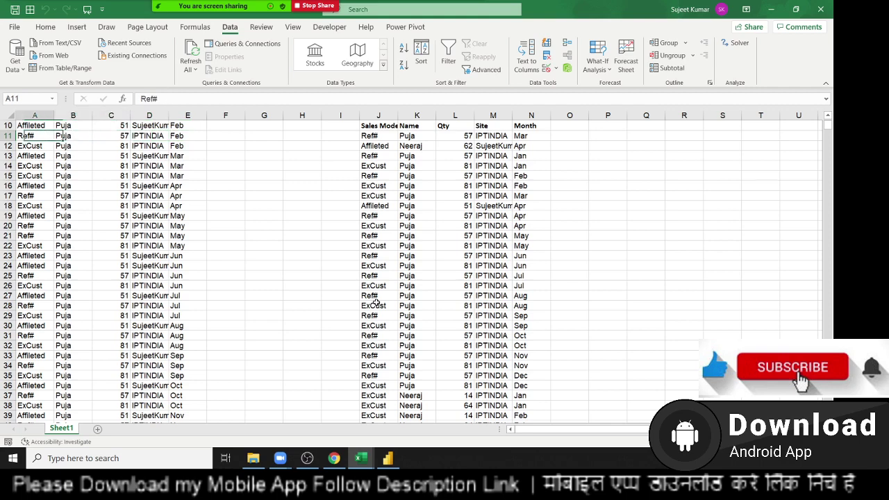
key(ctrl+space)
scroll(278, 304, up, 3)
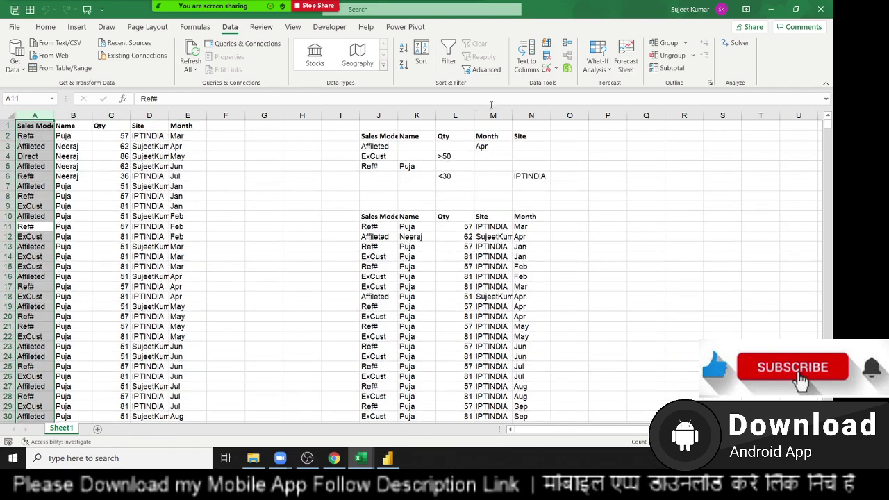
- Filter column A in place for unique records only, with no criteria range, showing 6 Sales Mode values
click(469, 70)
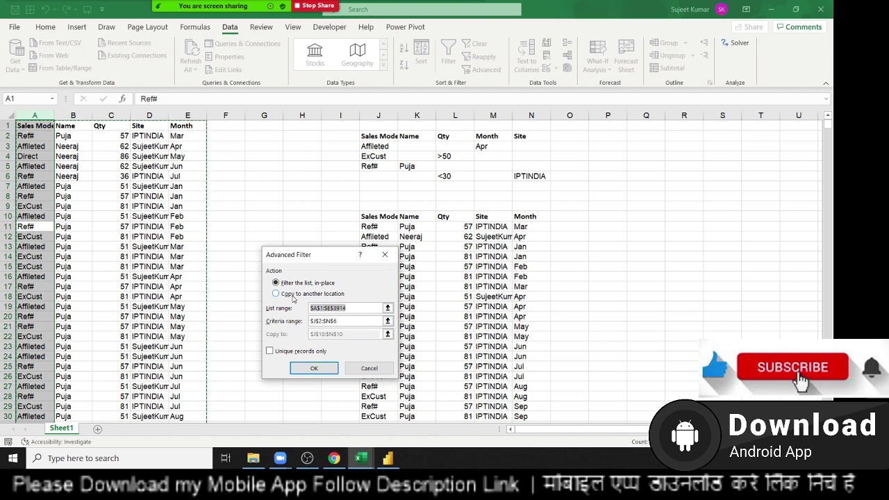
click(286, 352)
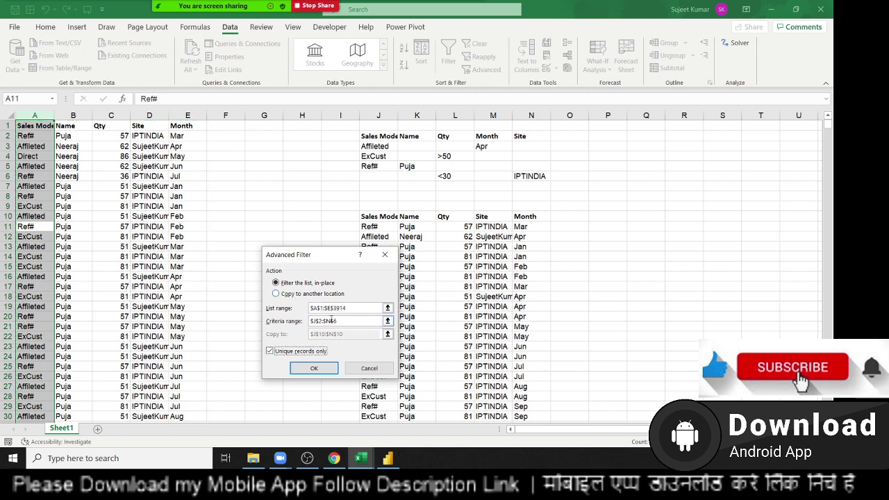
drag(344, 318, 310, 320)
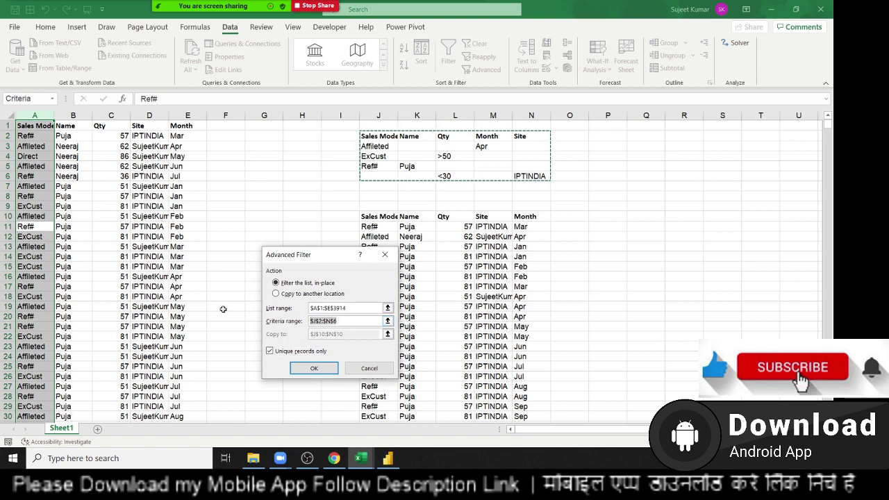
key(BackSpace)
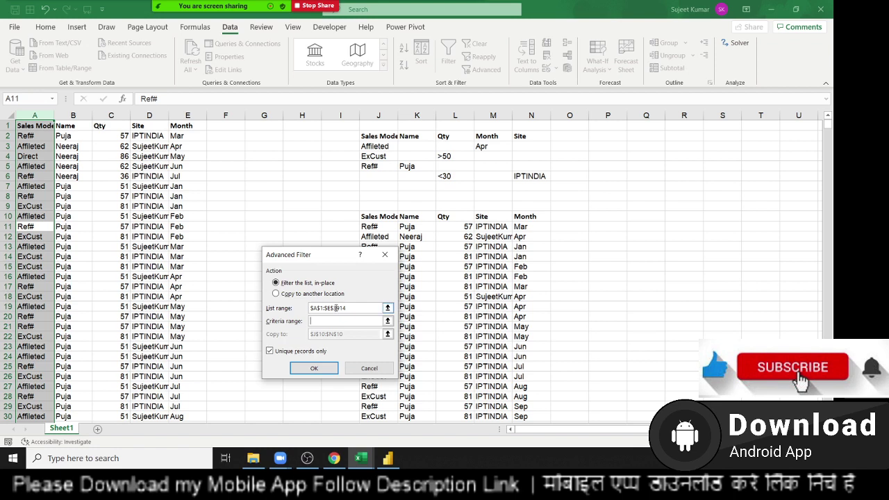
drag(356, 315, 248, 312)
key(BackSpace)
click(34, 116)
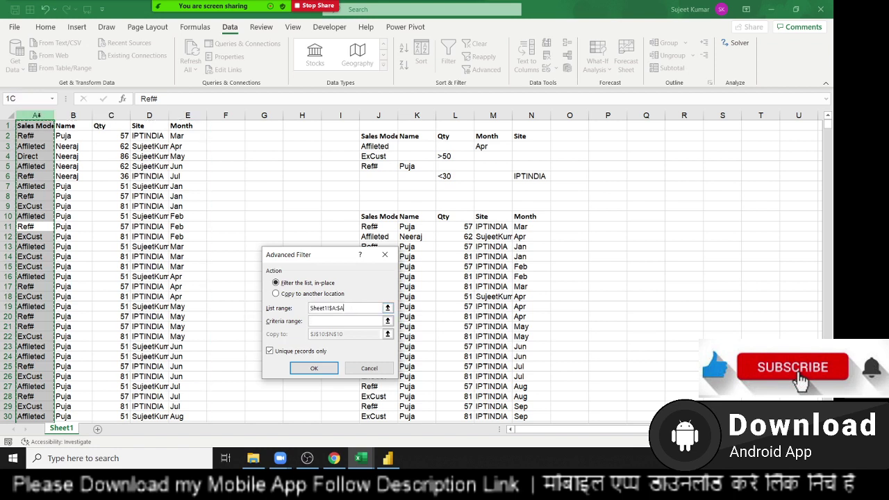
click(305, 370)
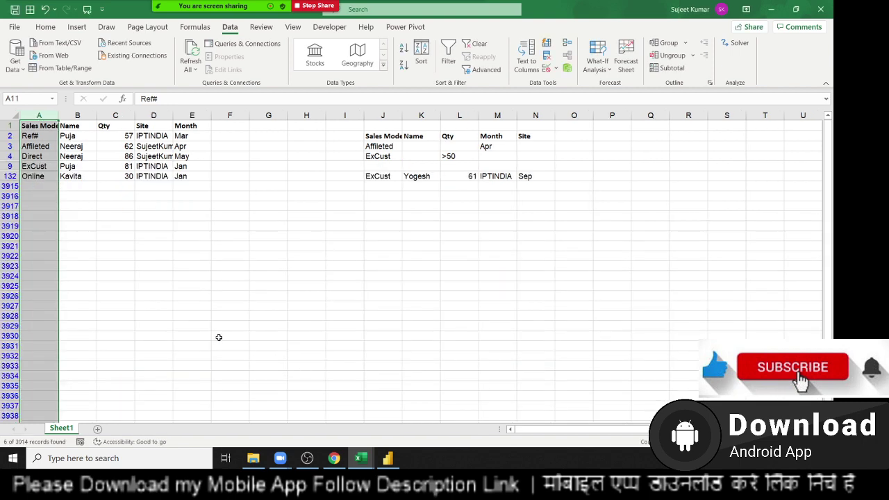
drag(30, 138, 33, 168)
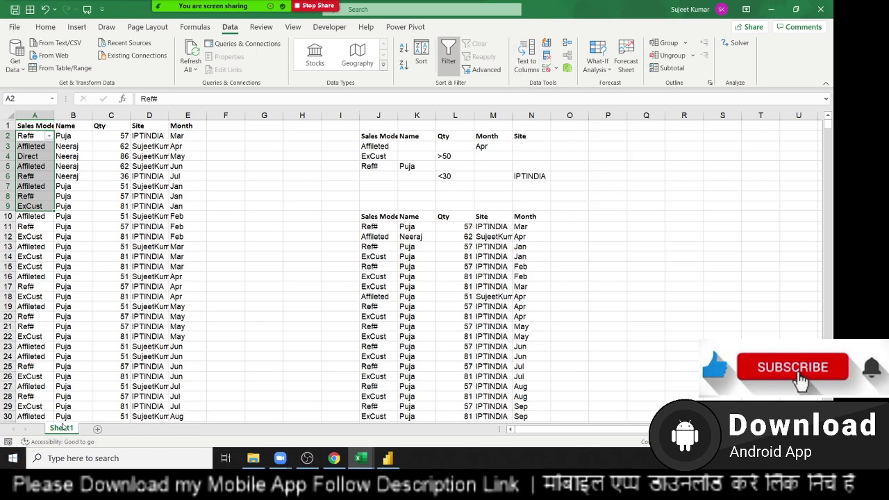
- Add Sheet2 with a Name header in A1 and two people's full names in A2 and A3
click(97, 430)
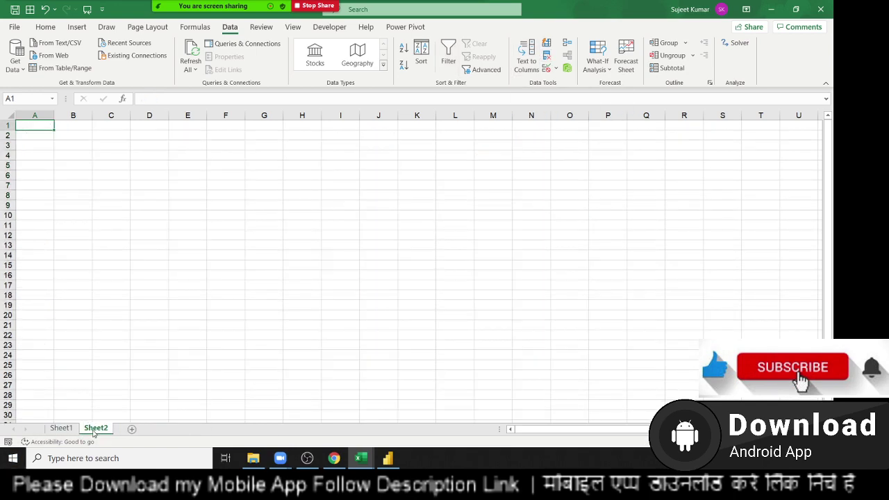
text(Name)
key(Return)
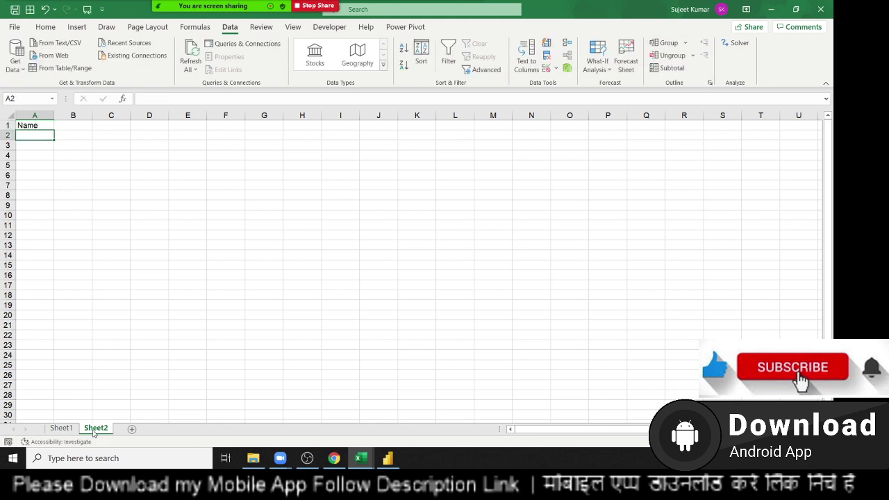
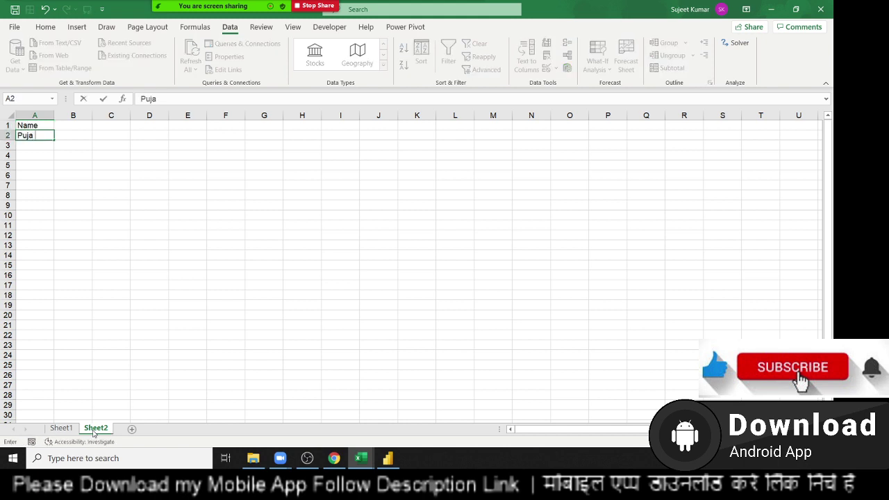
key(Return)
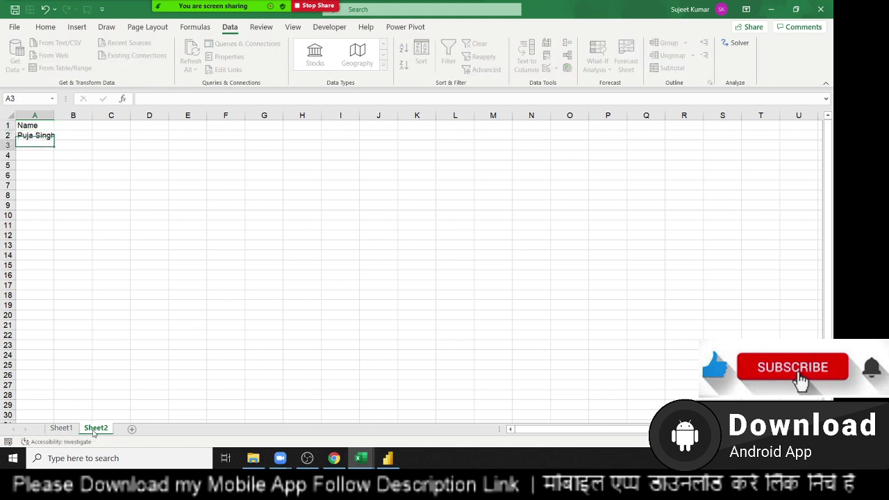
text(Moha)
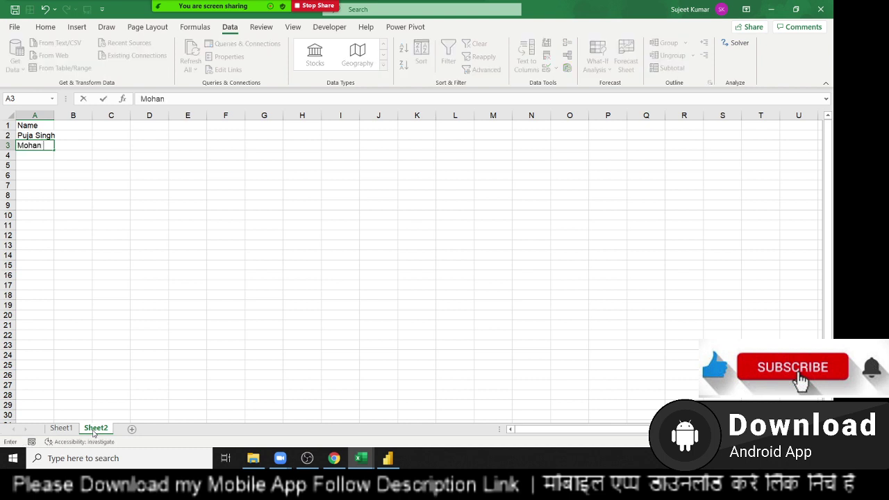
text(ngh)
key(Return)
- On Sheet1, select the criteria table J2:N6
click(77, 428)
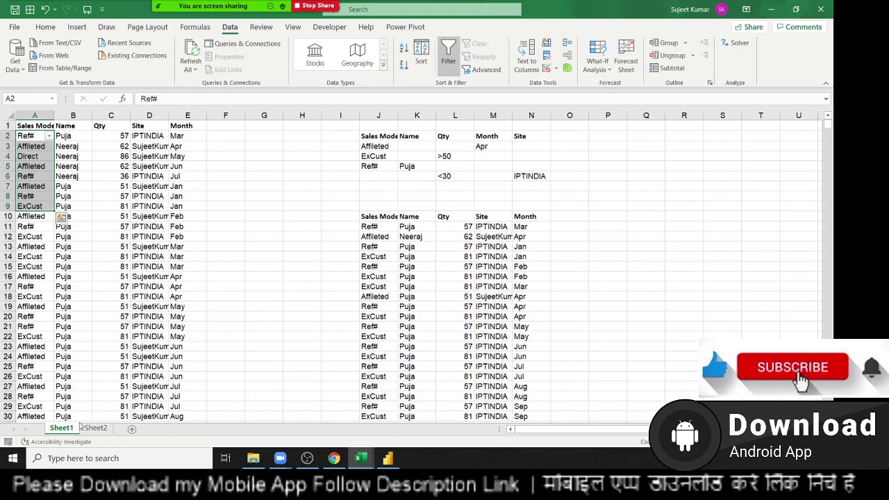
click(334, 197)
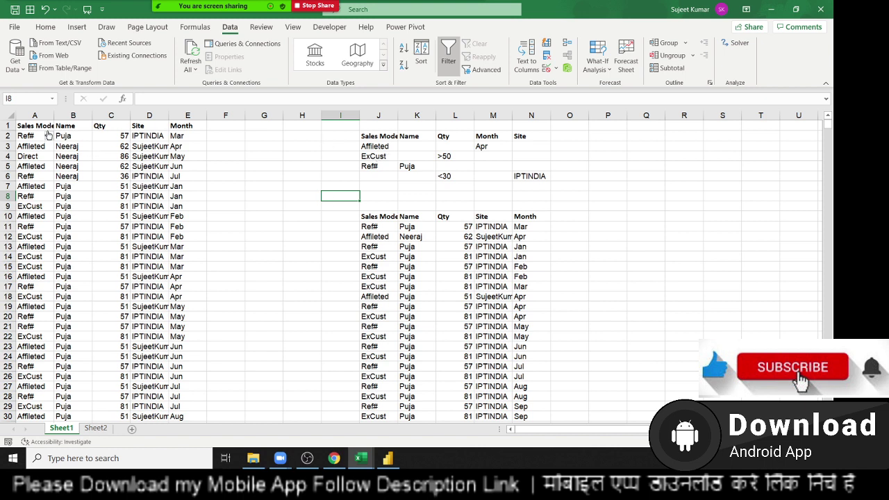
drag(44, 125, 149, 256)
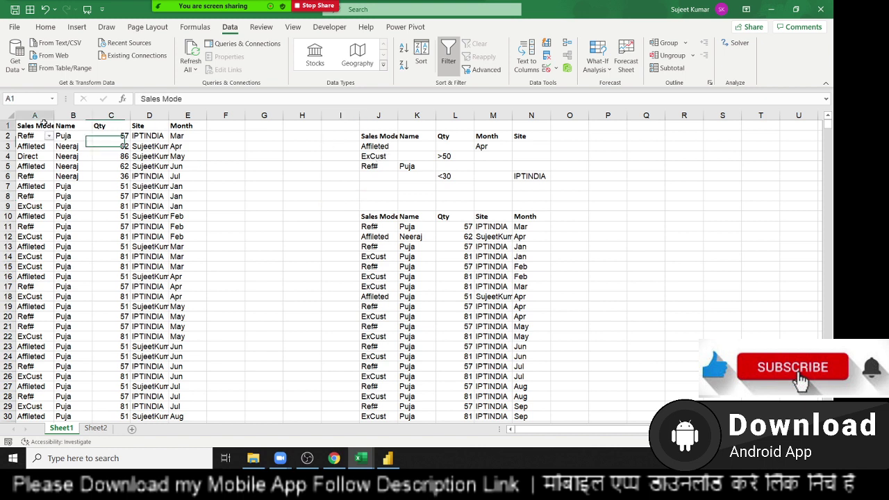
click(364, 143)
drag(368, 136, 490, 180)
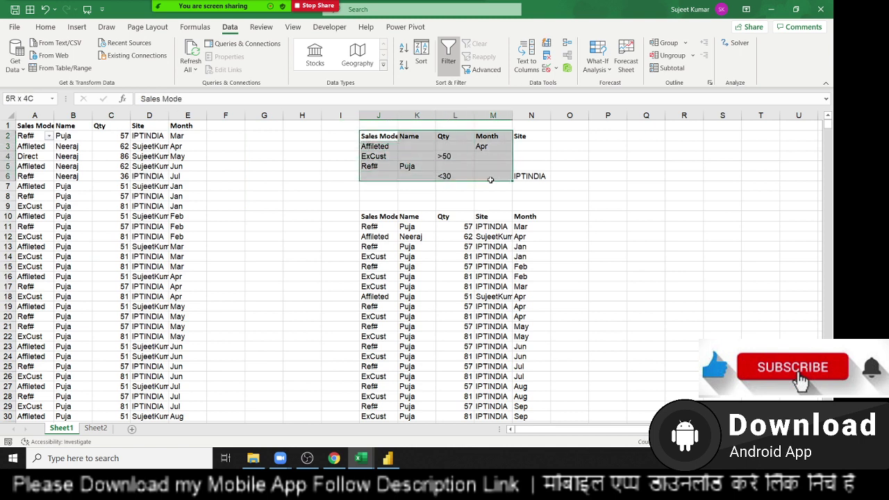
click(121, 157)
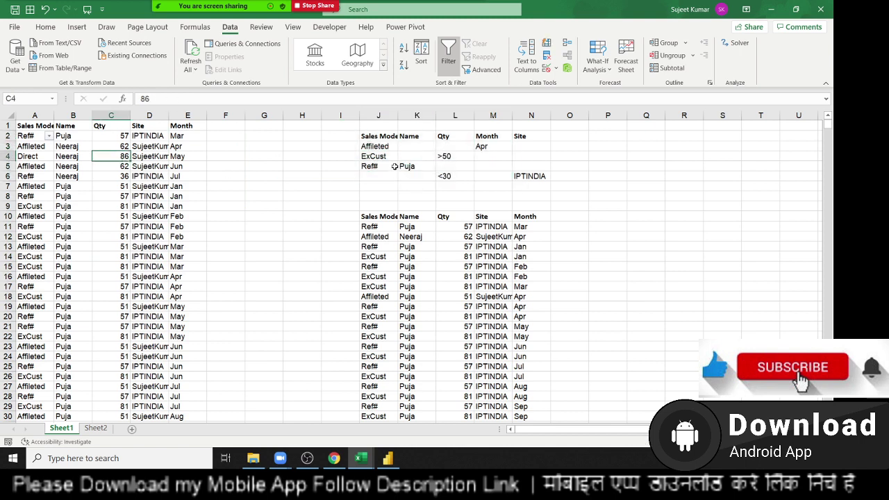
click(371, 146)
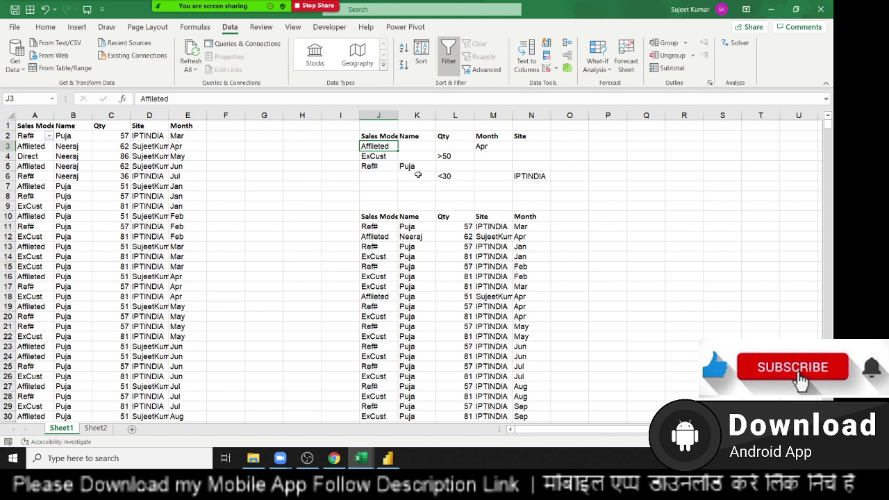
click(381, 137)
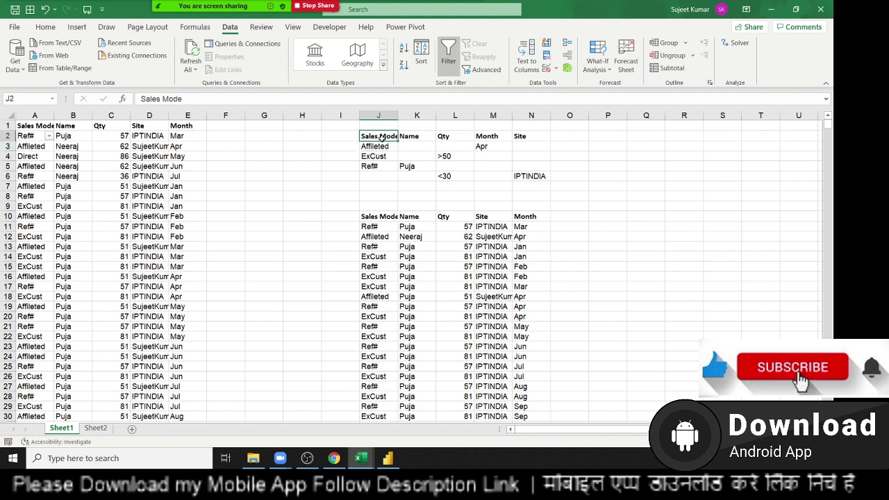
key(ctrl+shift+Right)
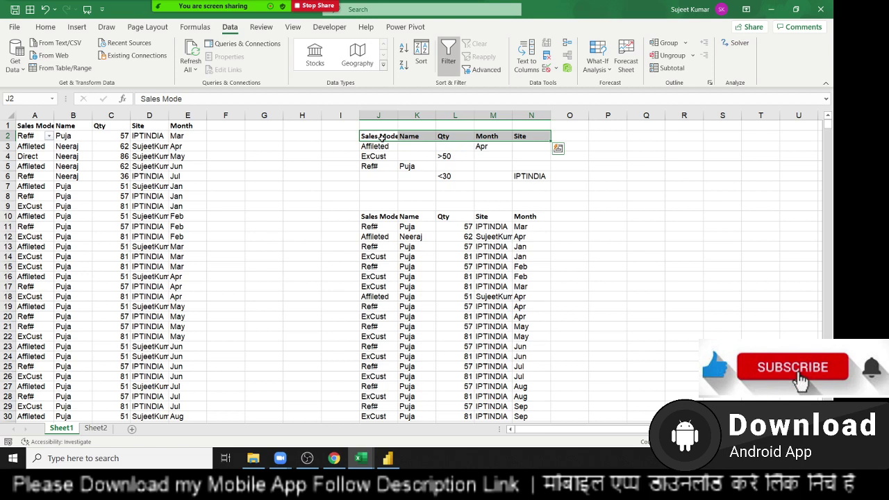
key(Down)
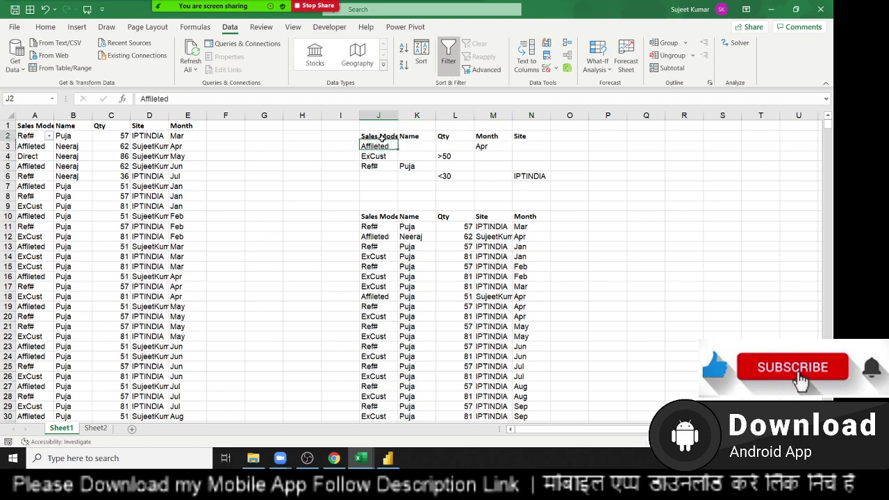
key(Up)
key(shift+Right)
key(shift+Right)
key(shift+Right)
key(shift+Down)
key(shift+Down)
key(shift+Down)
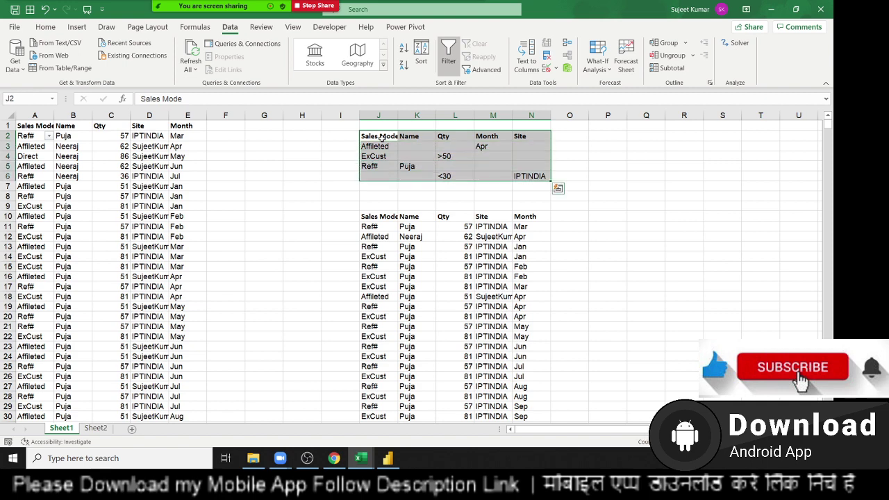
- Copy the criteria table and paste it onto Sheet2 at G3
key(ctrl+c)
click(104, 428)
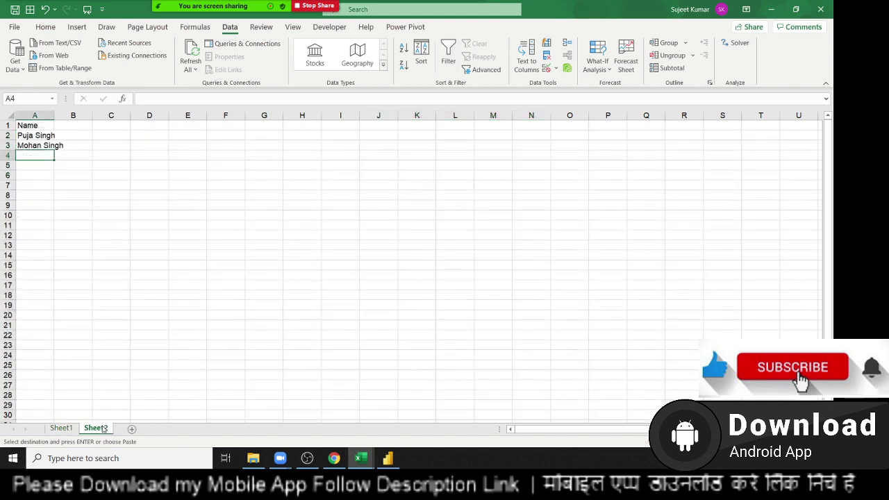
click(247, 171)
click(252, 147)
key(Return)
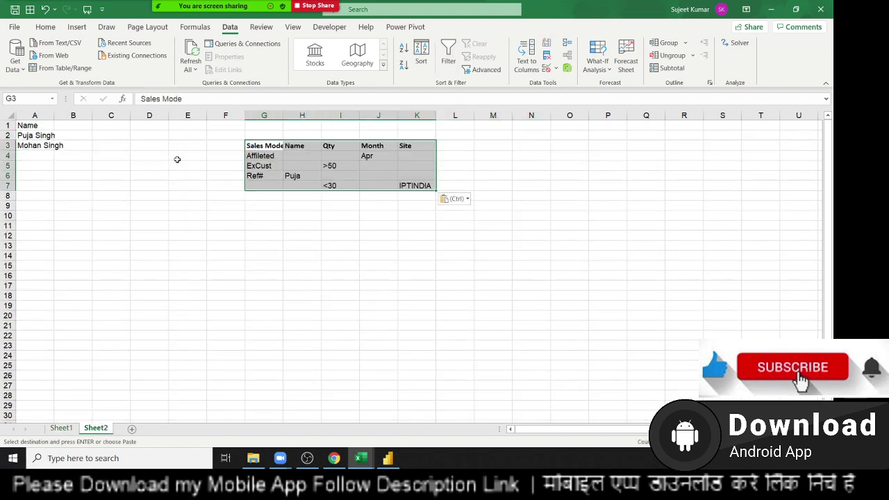
mouse_move(25, 136)
mouse_down()
mouse_move(28, 143)
mouse_move(28, 126)
mouse_up()
- Clear the Name entries in Sheet2's A1:A3 and return to the top of Sheet1's data
click(32, 156)
key(Delete)
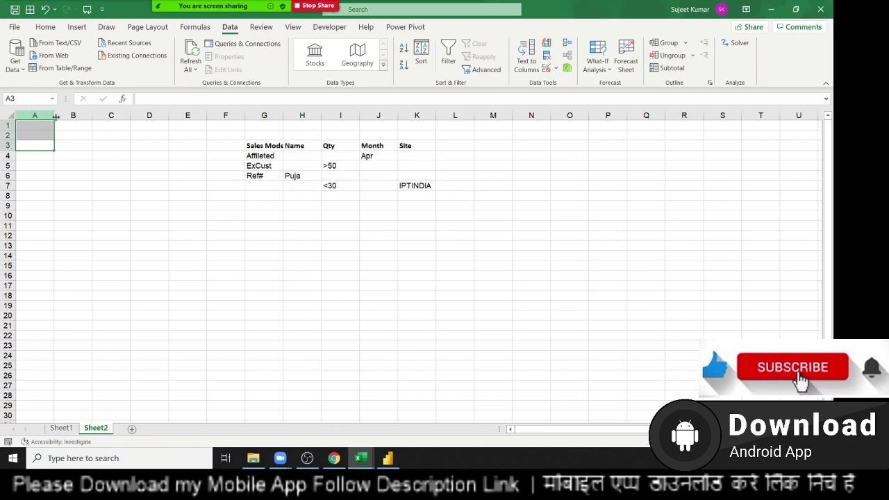
click(60, 428)
click(26, 143)
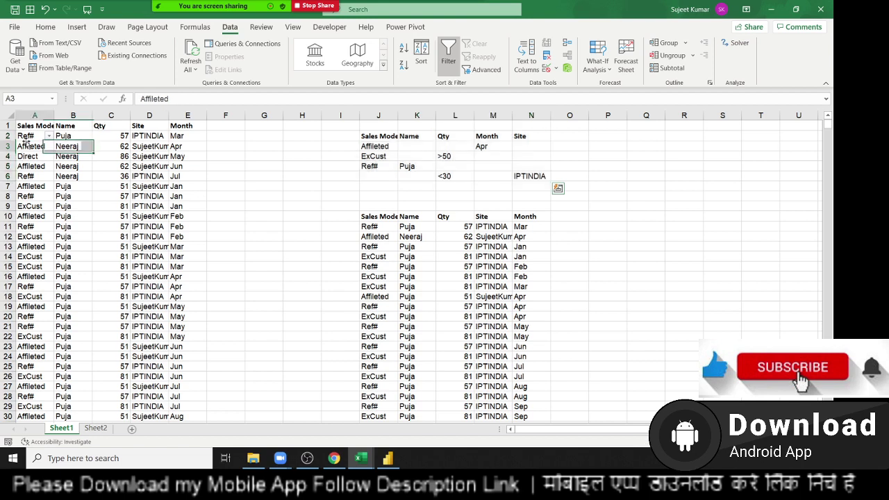
key(ctrl+Home)
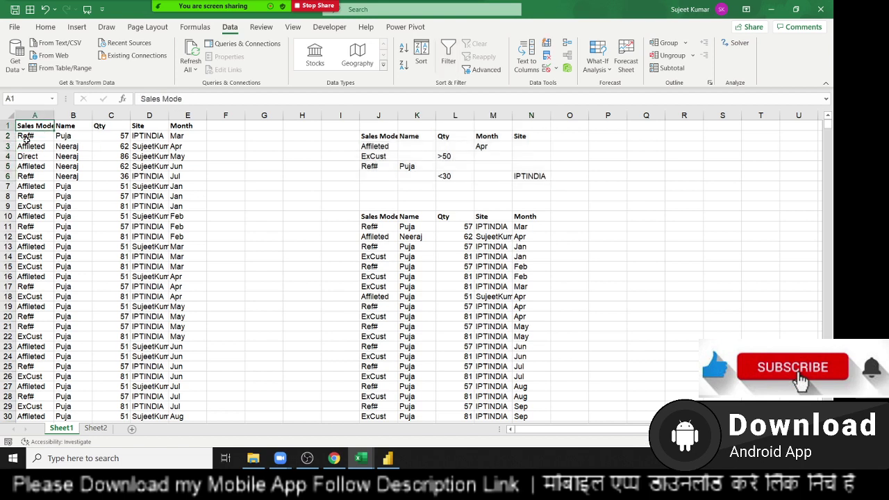
- Apply an in-place Advanced Filter using Sheet2's G3:K7 as the criteria range
click(481, 69)
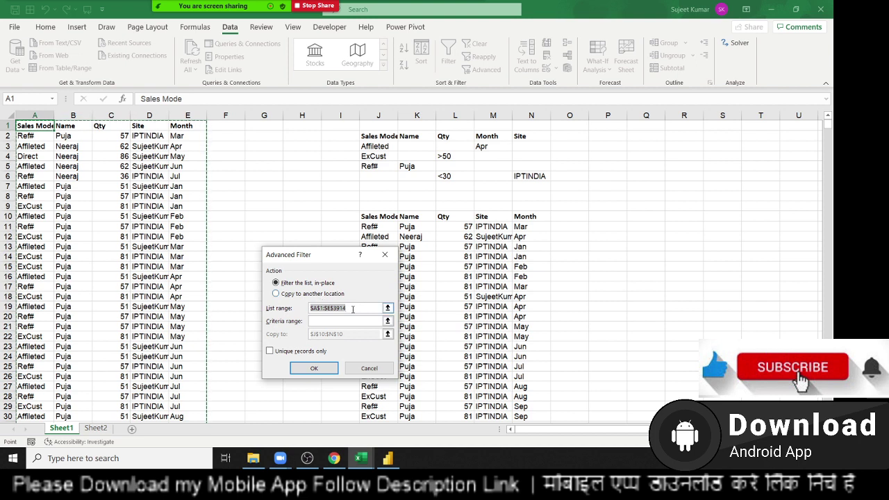
click(363, 320)
click(388, 321)
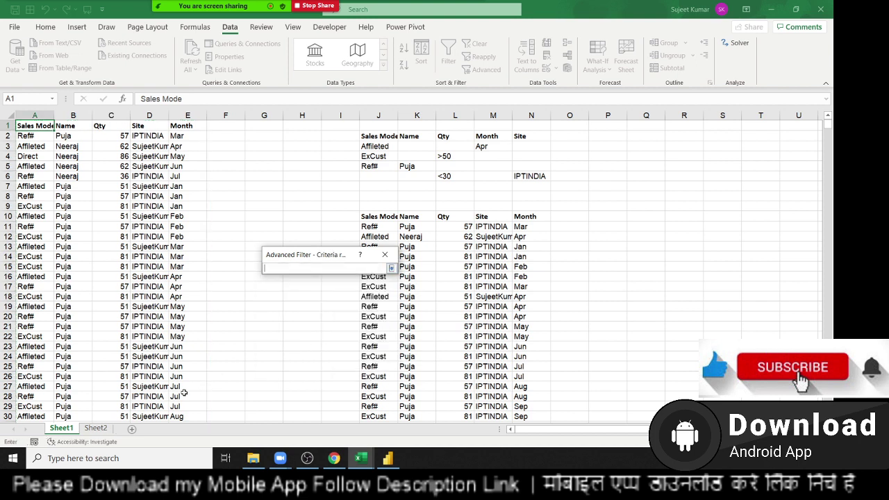
click(95, 428)
drag(258, 148, 409, 185)
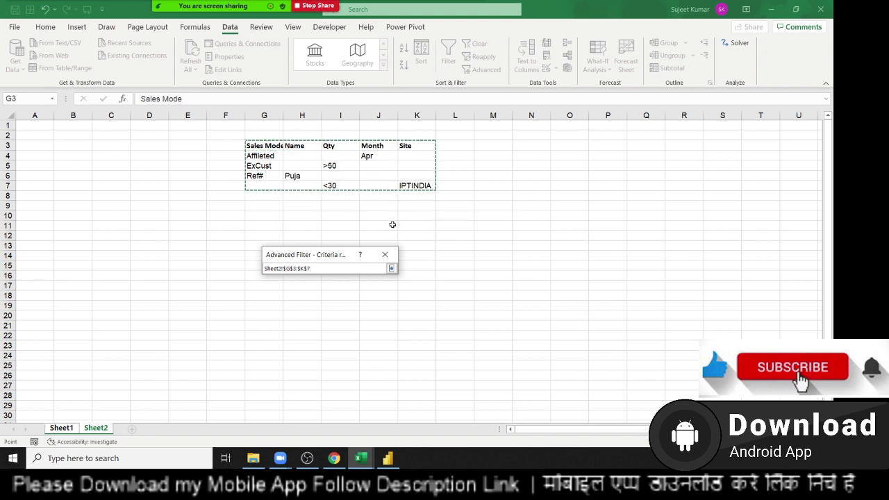
click(390, 268)
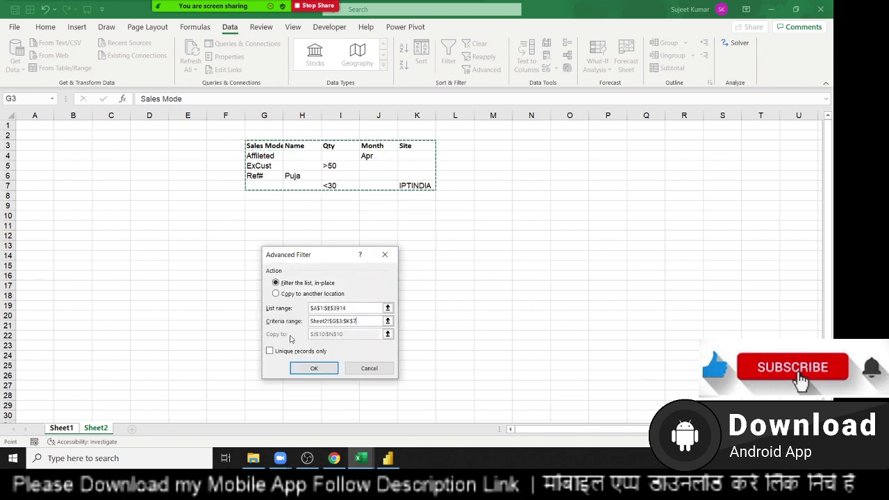
click(302, 366)
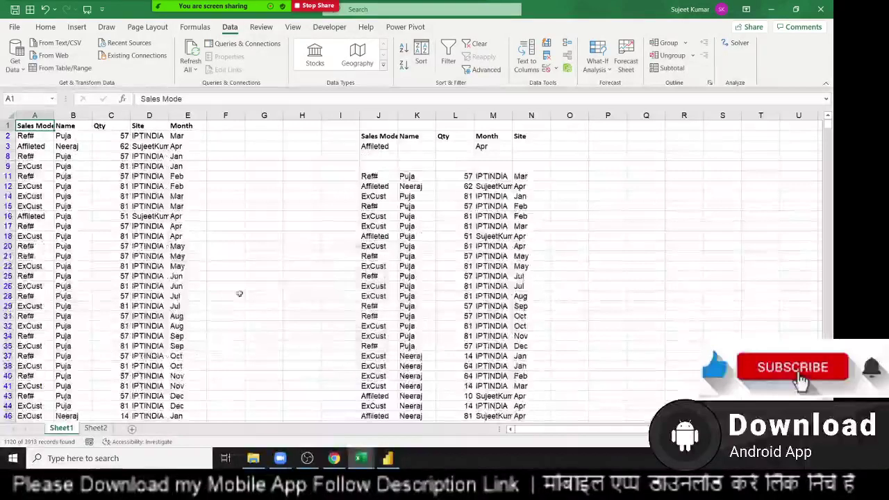
- Show all rows again, delete the old J10:N results, and reopen Advanced Filter for A1:E3914
click(57, 177)
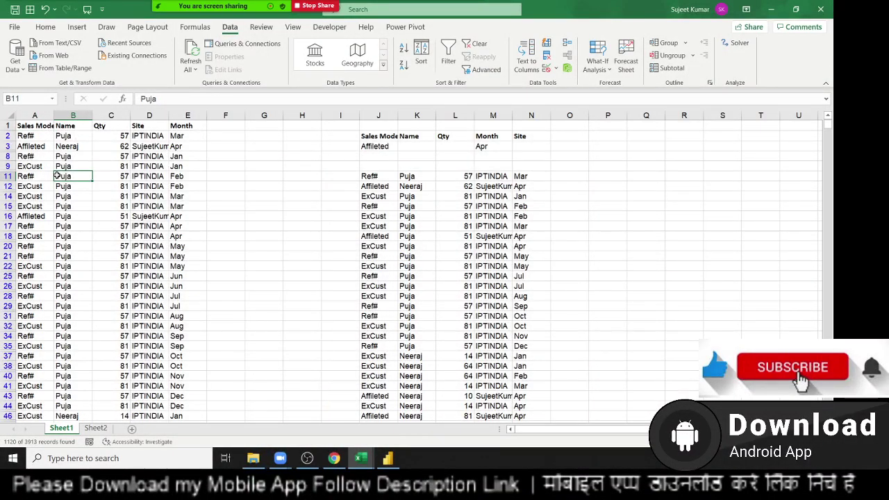
key(ctrl+shift+l)
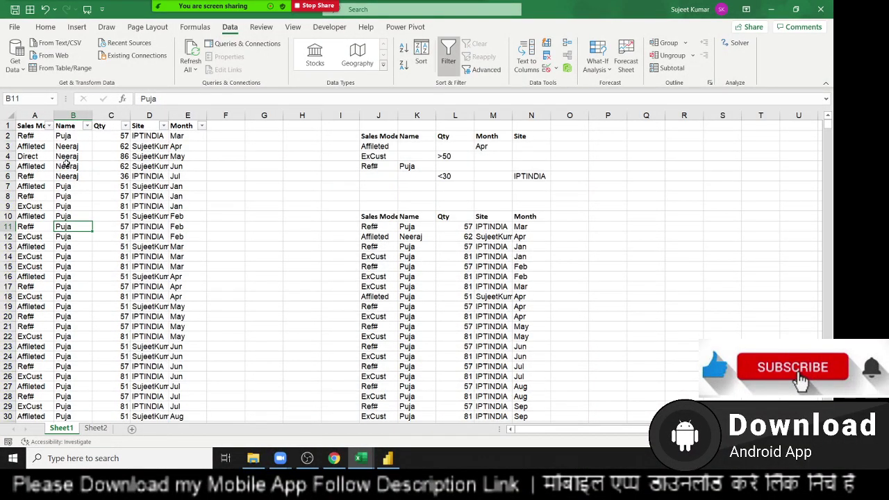
key(ctrl+shift+l)
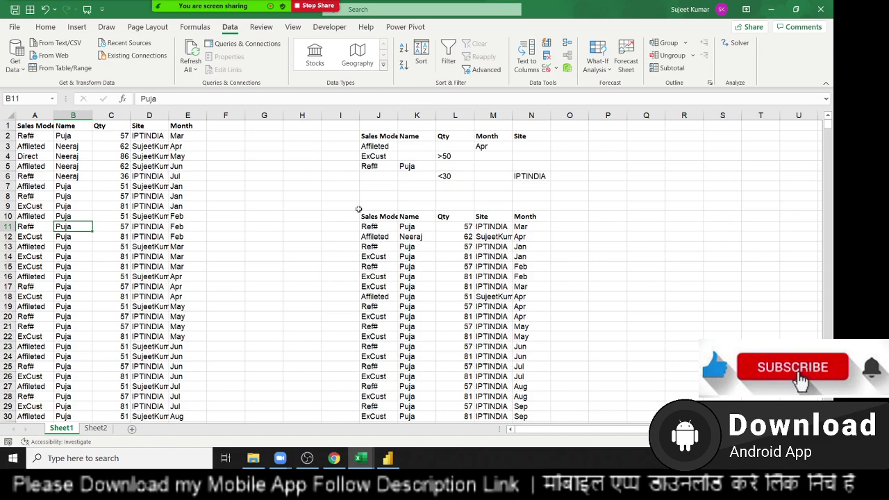
click(372, 218)
key(ctrl+shift+Right)
key(ctrl+shift+Down)
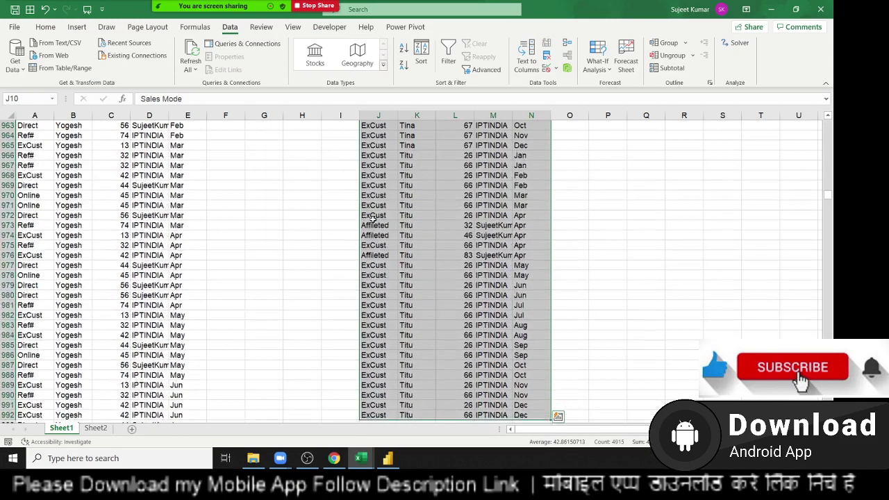
key(Delete)
key(ctrl+Left)
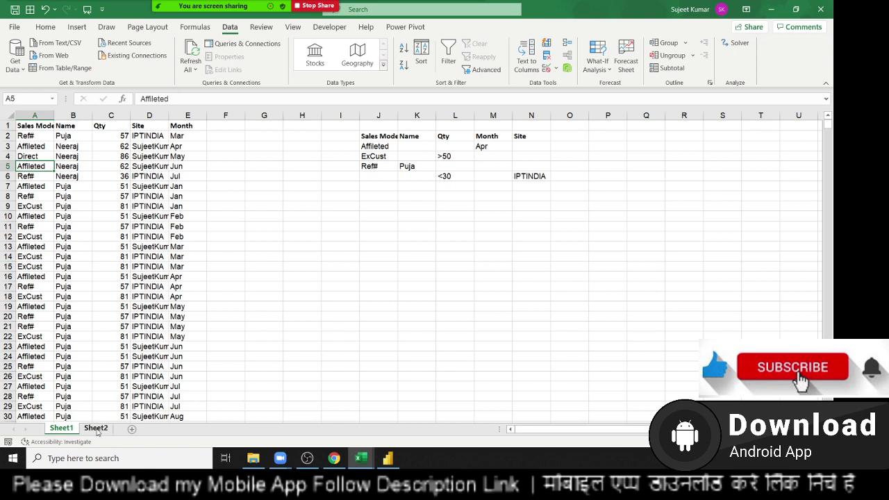
click(484, 70)
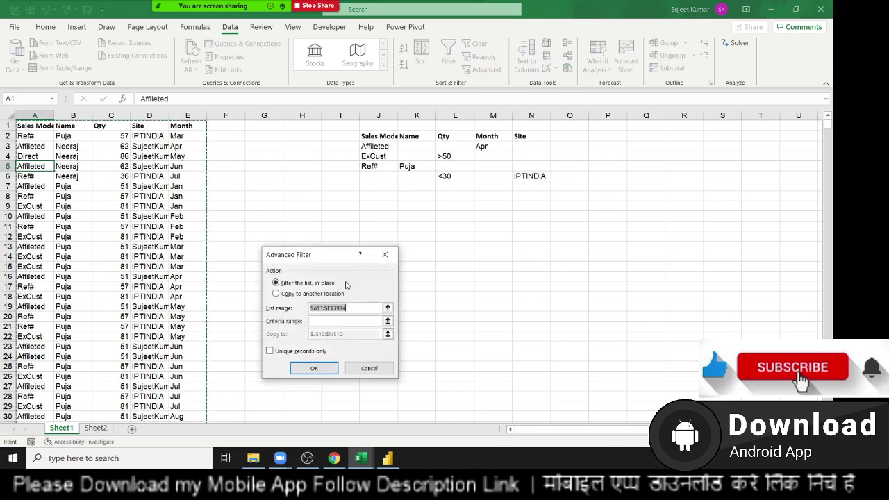
- Run Advanced Filter with criteria Sheet2!$G$3:$K$7, copying results to Sheet2!$A$10
click(333, 321)
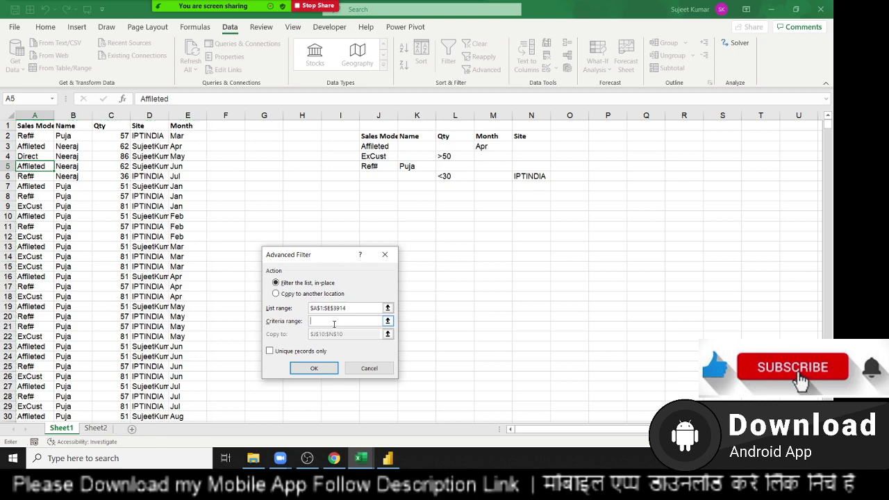
click(96, 428)
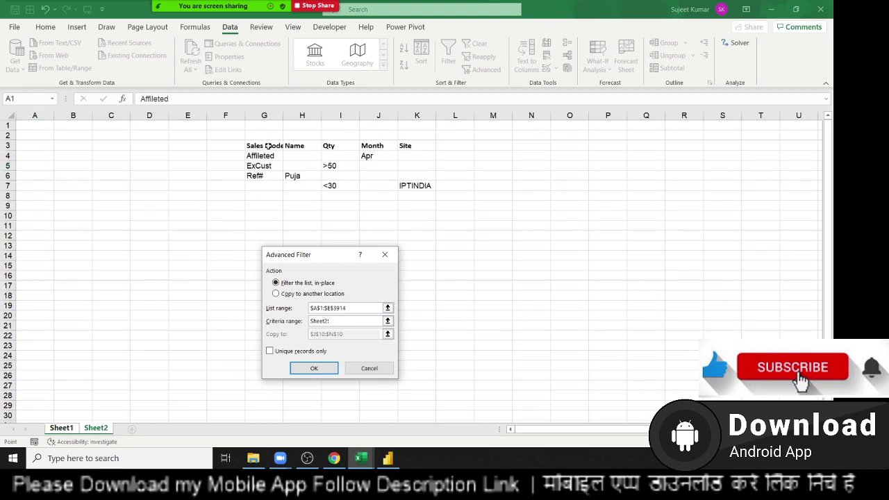
drag(251, 146, 403, 189)
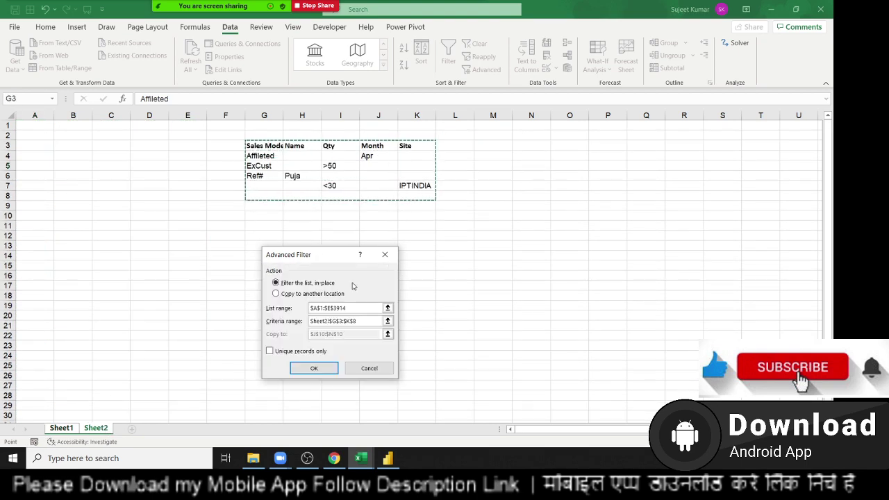
click(314, 293)
click(321, 334)
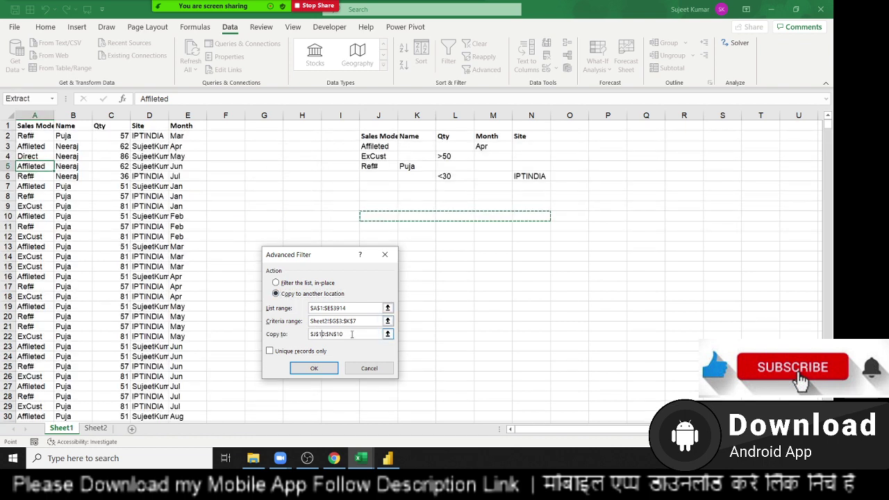
drag(343, 334, 245, 337)
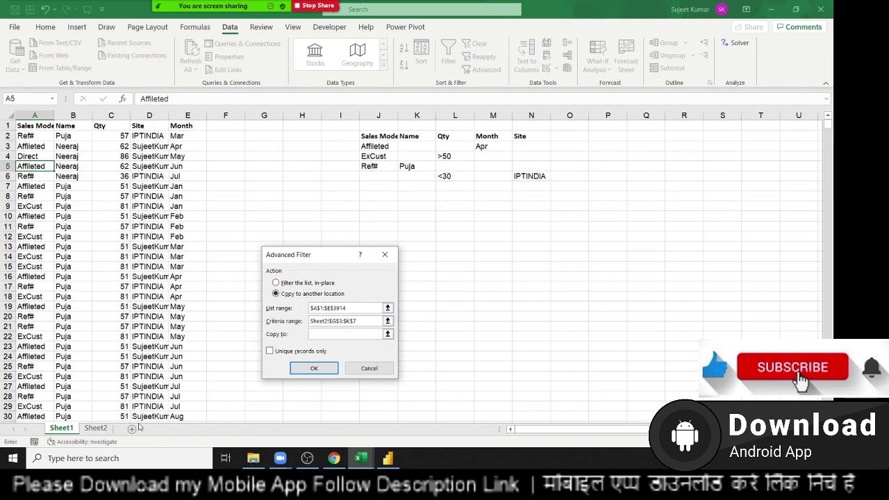
click(97, 428)
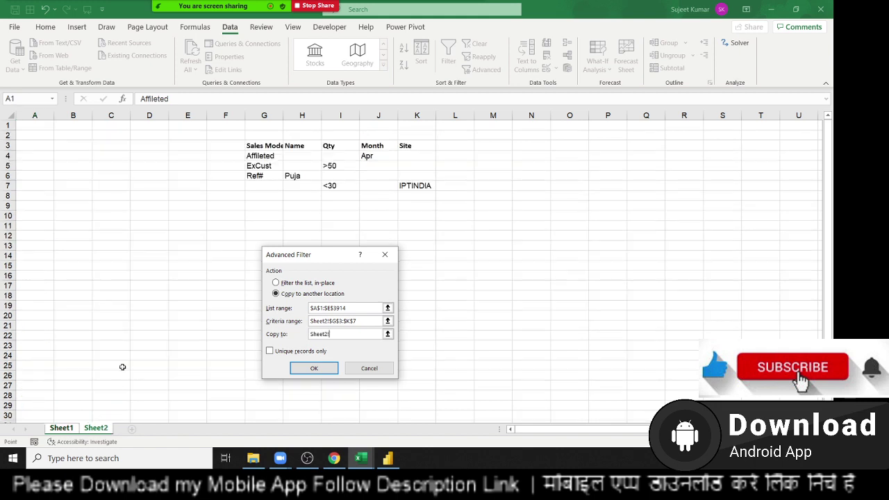
click(42, 215)
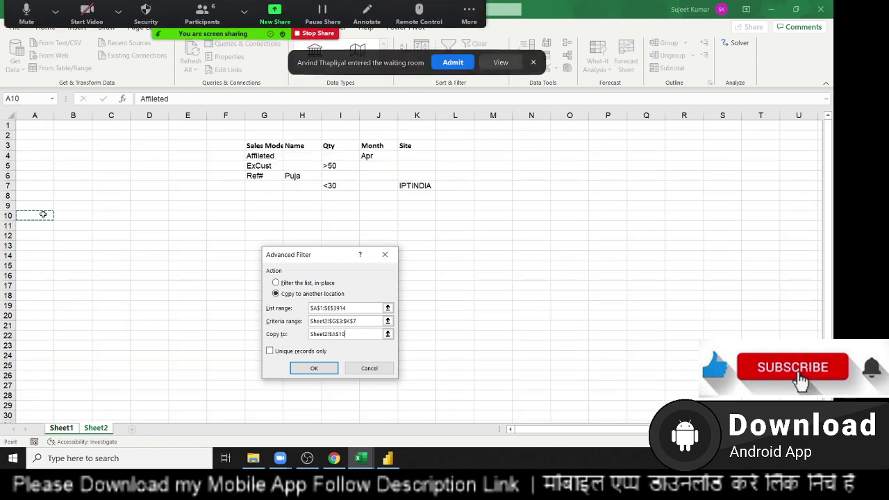
click(314, 369)
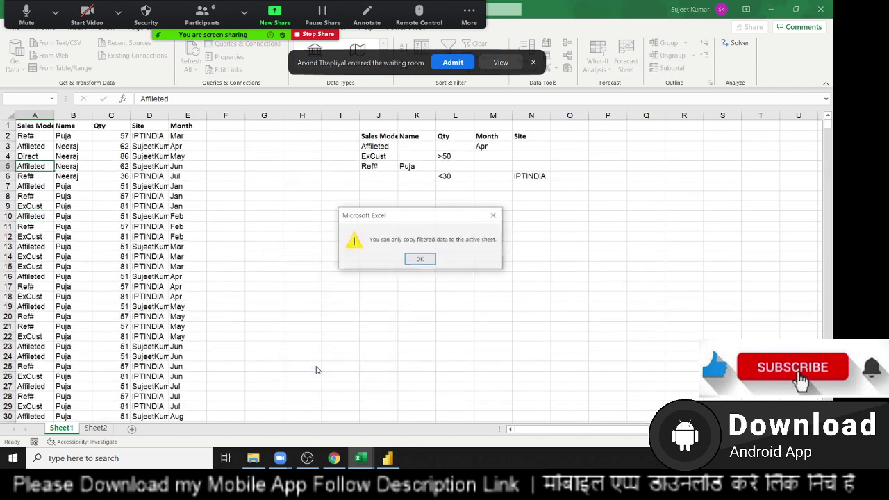
- Close Excel's warning that filtered data can only be copied to the active sheet
click(459, 62)
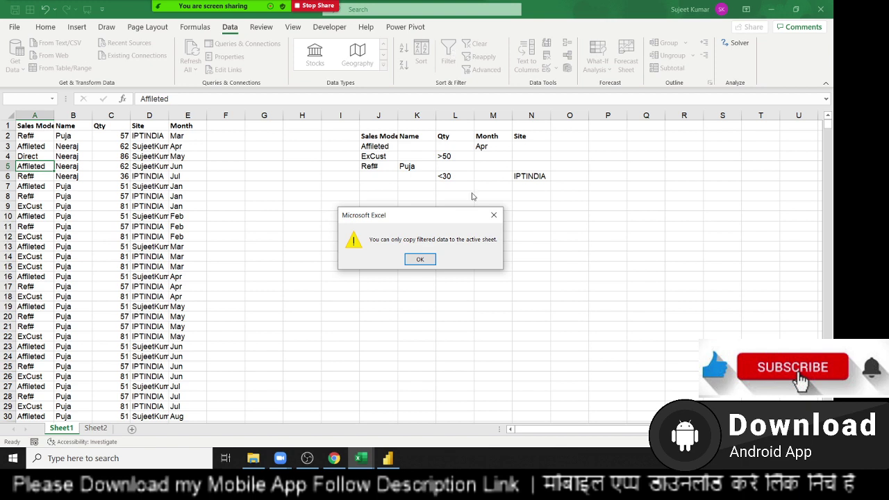
click(420, 259)
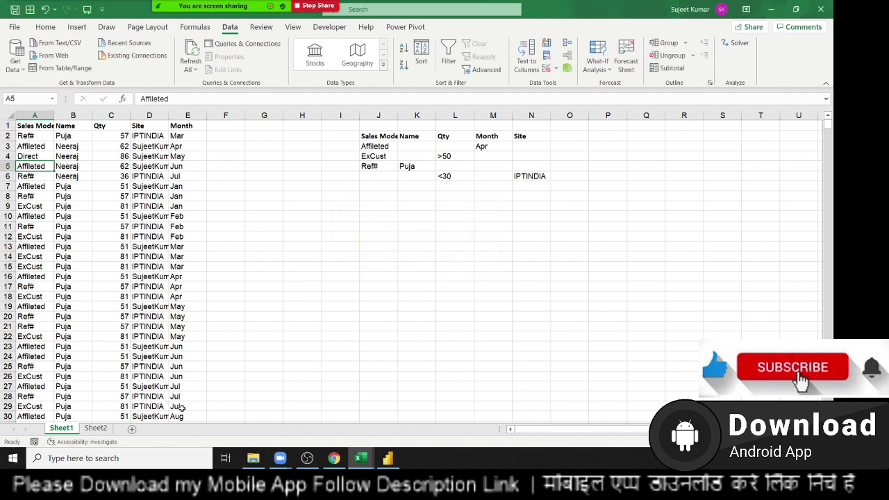
- On Sheet2, select the G3:K7 criteria table and open the Advanced Filter dialog
click(96, 427)
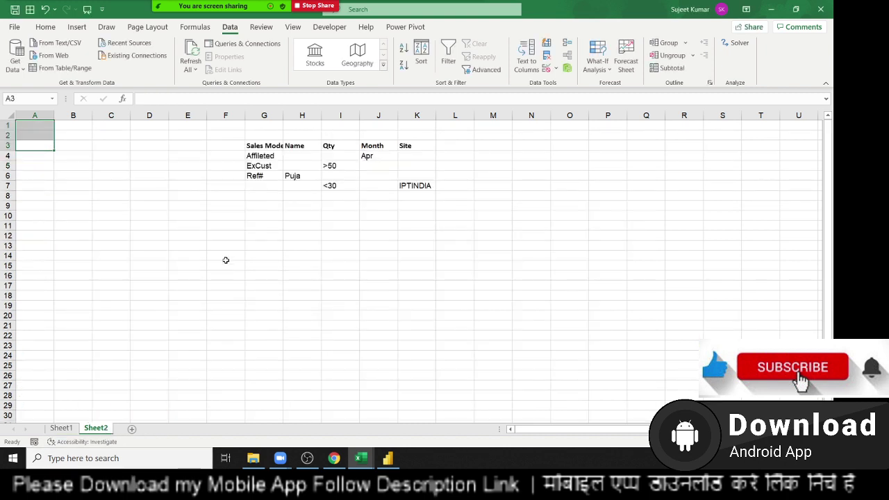
click(239, 224)
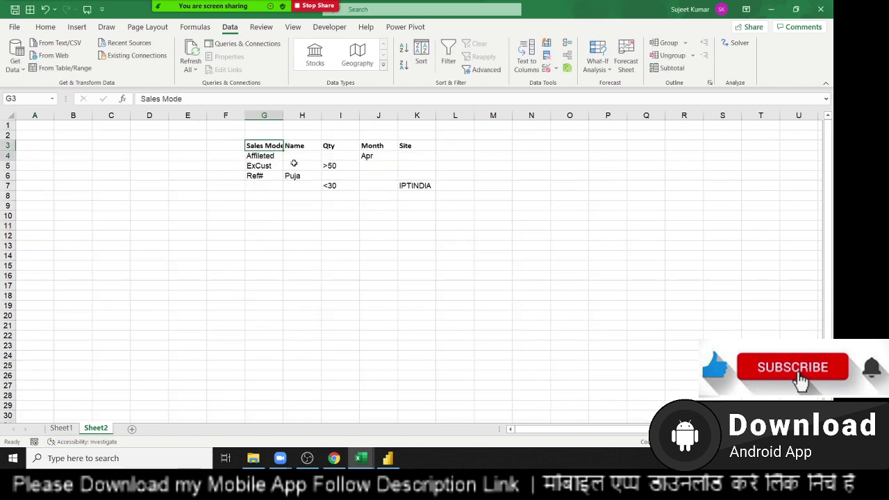
drag(272, 149, 378, 196)
click(223, 248)
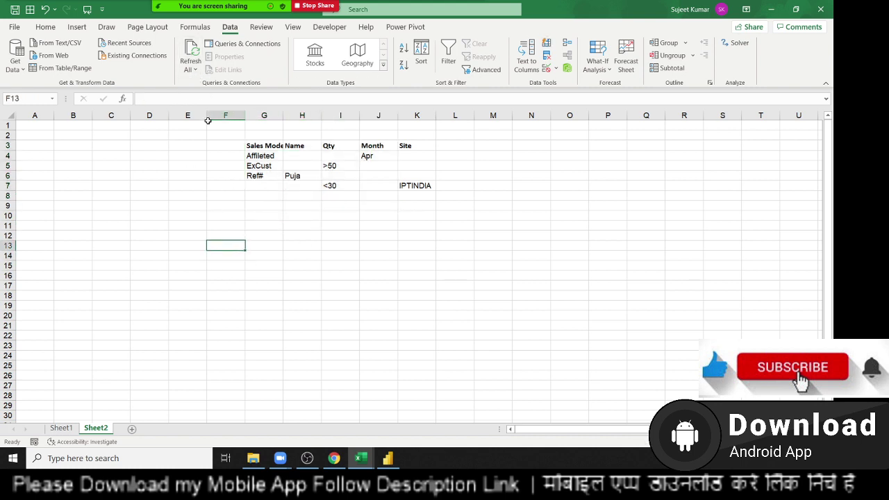
key(shift+Right)
key(shift+Right)
key(shift+Right)
key(Right)
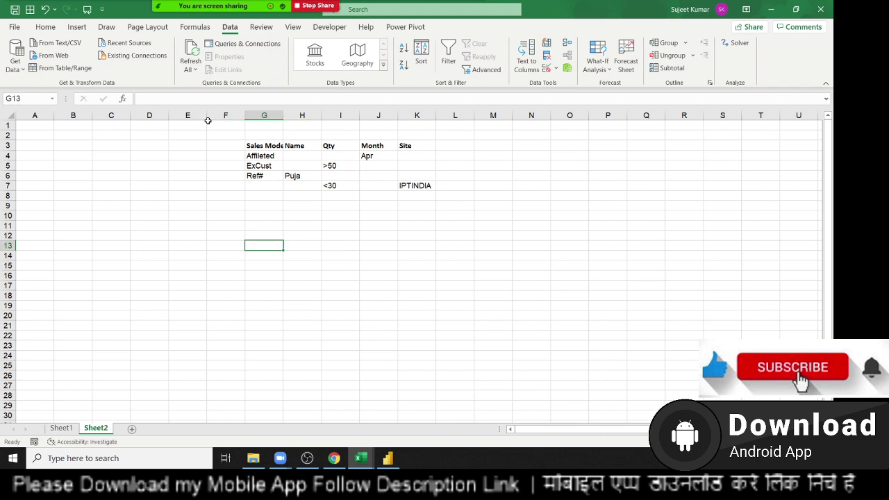
key(shift+Right)
key(shift+Right)
key(shift+Right)
key(shift+Right)
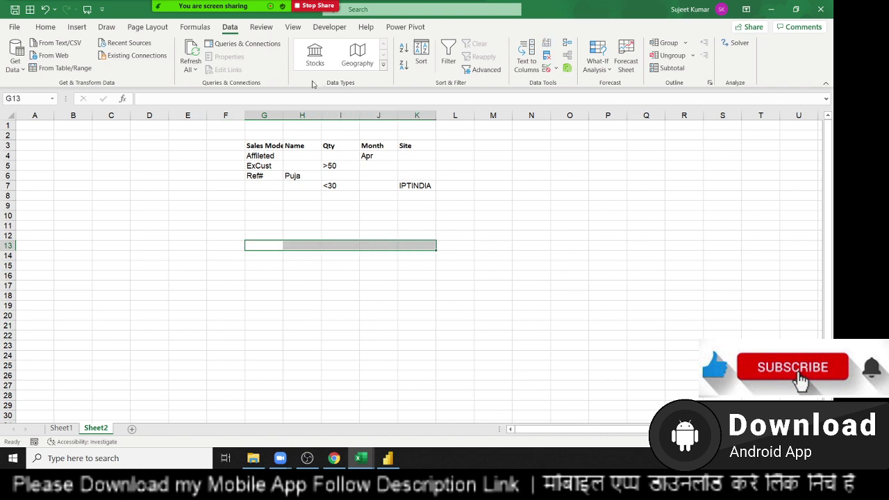
click(274, 175)
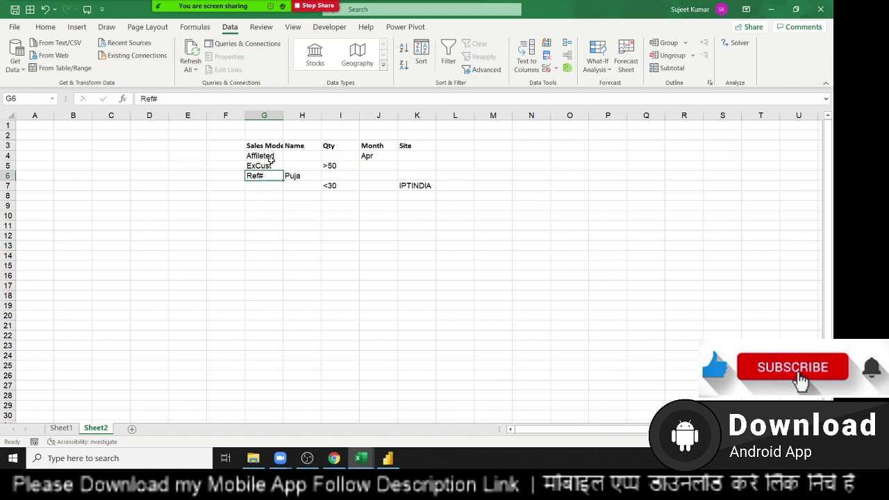
drag(267, 150, 409, 185)
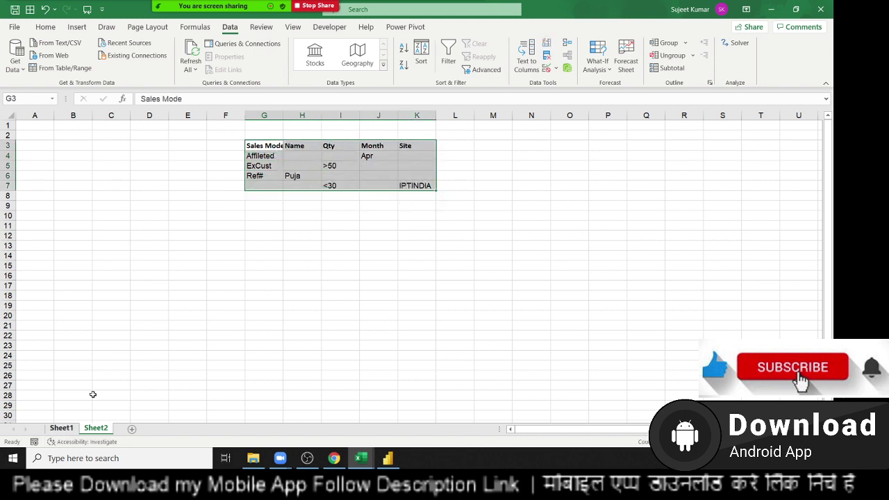
click(479, 70)
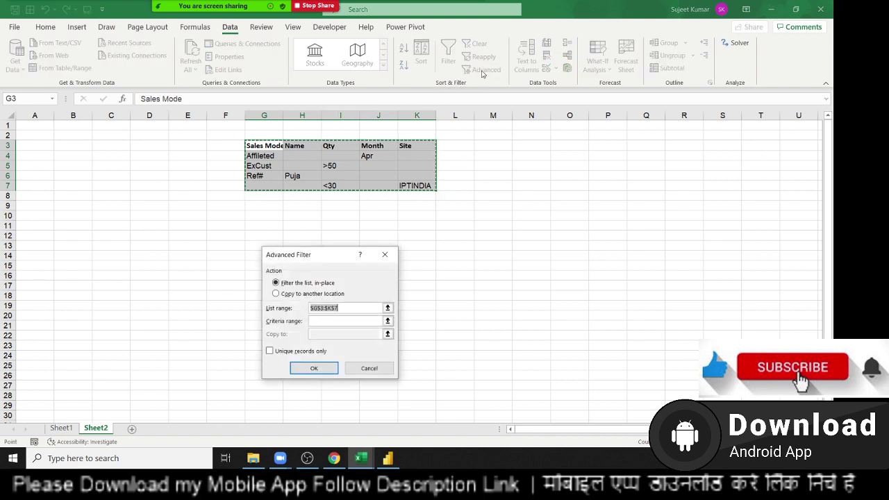
- Set the Advanced Filter list range to Sheet1!$A$1:$E$3914
click(388, 309)
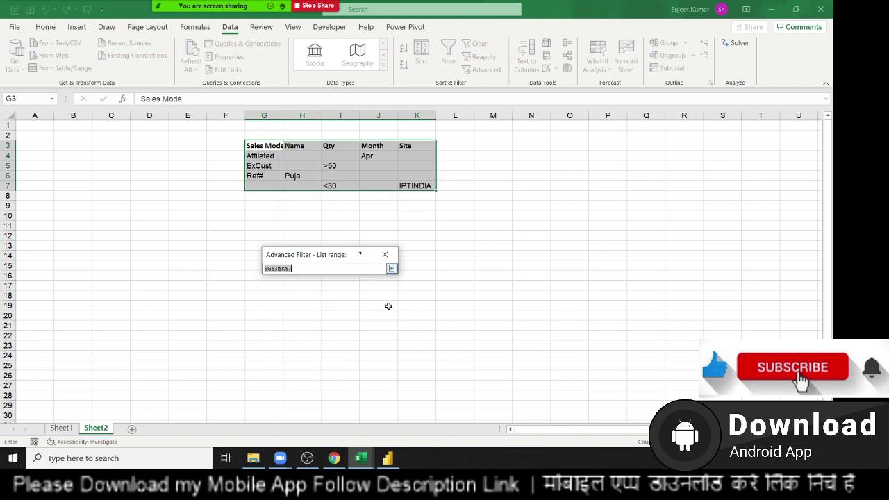
click(56, 429)
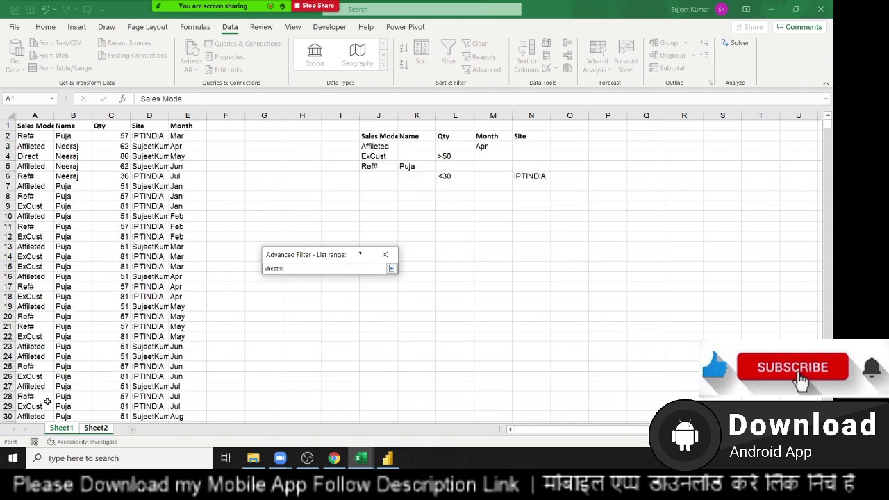
click(28, 126)
key(shift+Right)
key(shift+Right)
key(shift+Right)
key(ctrl+shift+Down)
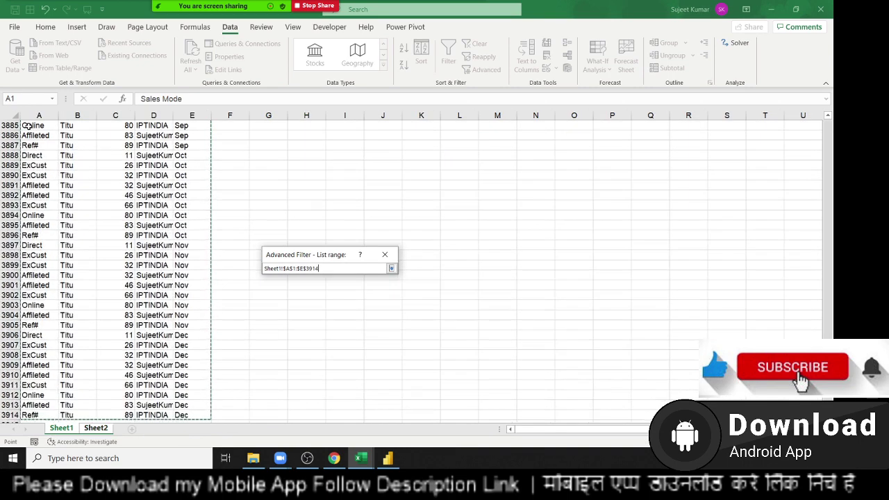
click(391, 268)
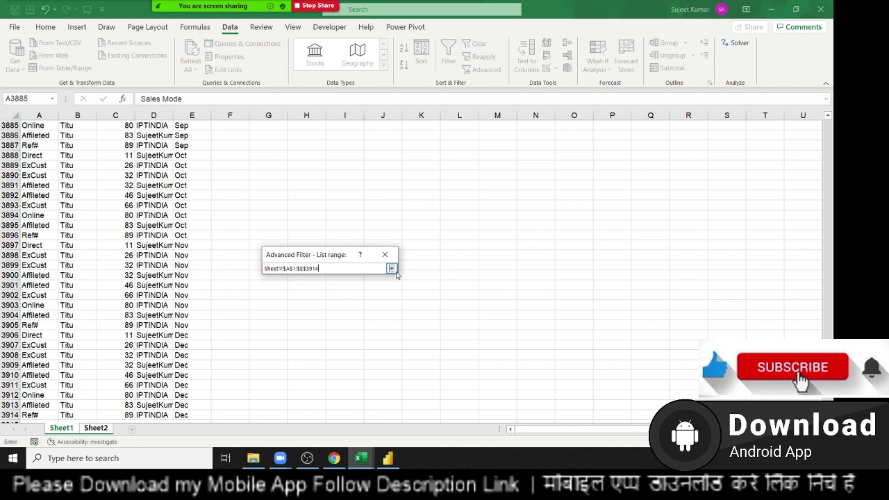
click(329, 321)
- Use criteria Sheet2!$G$3:$K$7 and copy the matching records to G10
click(95, 427)
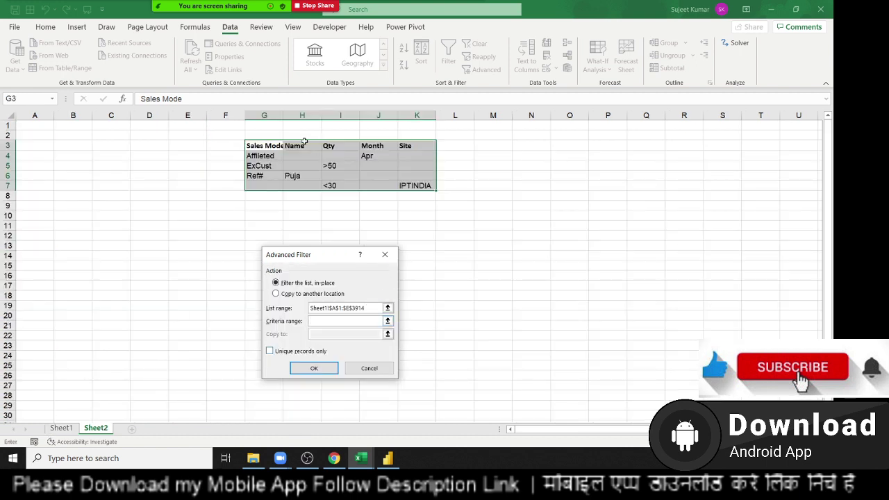
drag(265, 149, 420, 186)
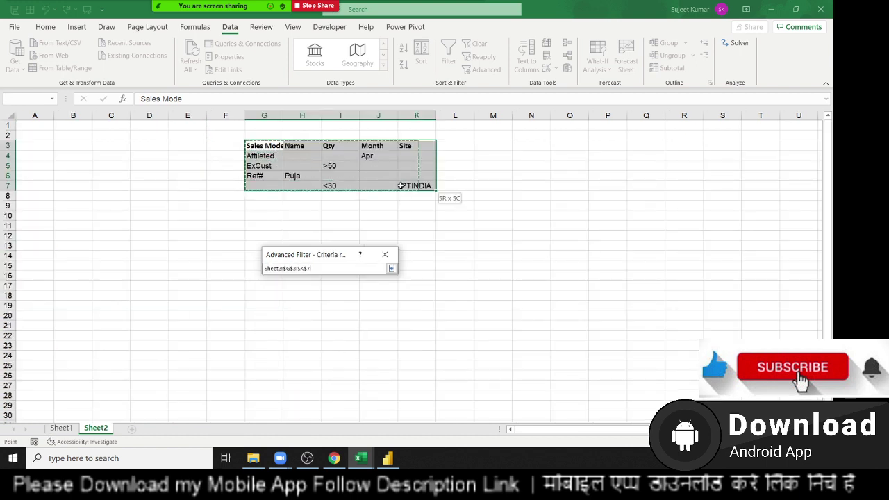
click(391, 268)
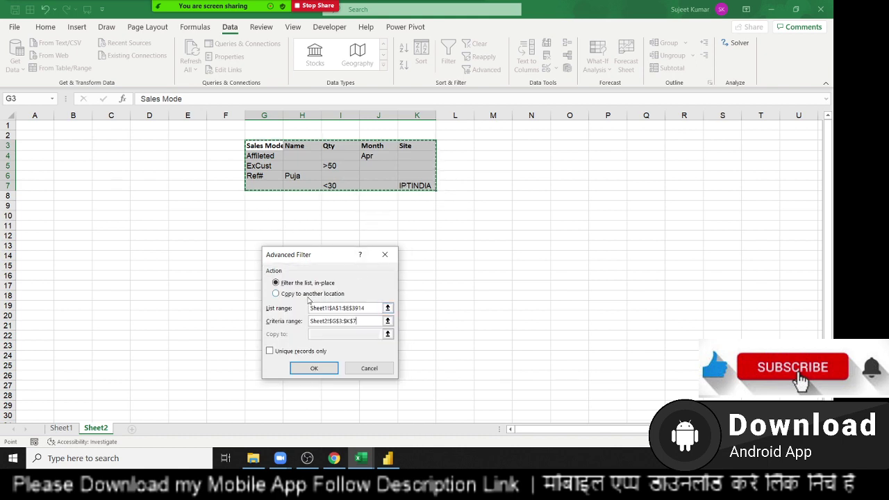
click(276, 294)
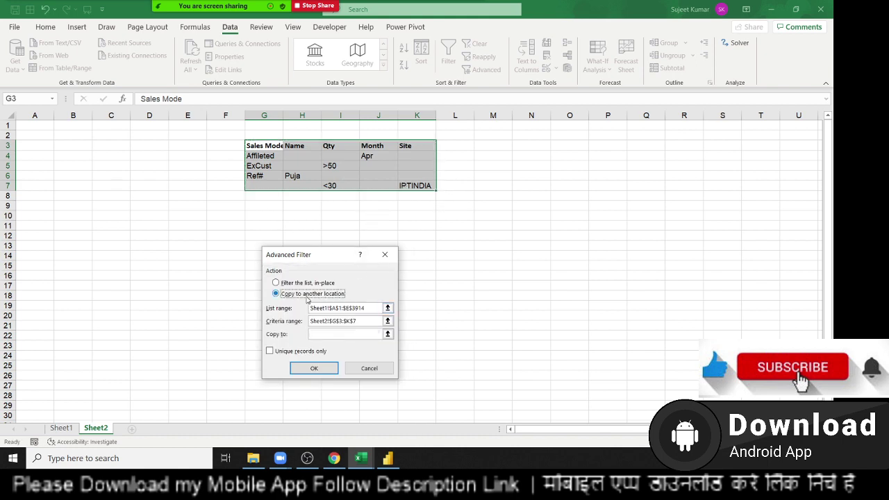
click(327, 334)
click(260, 217)
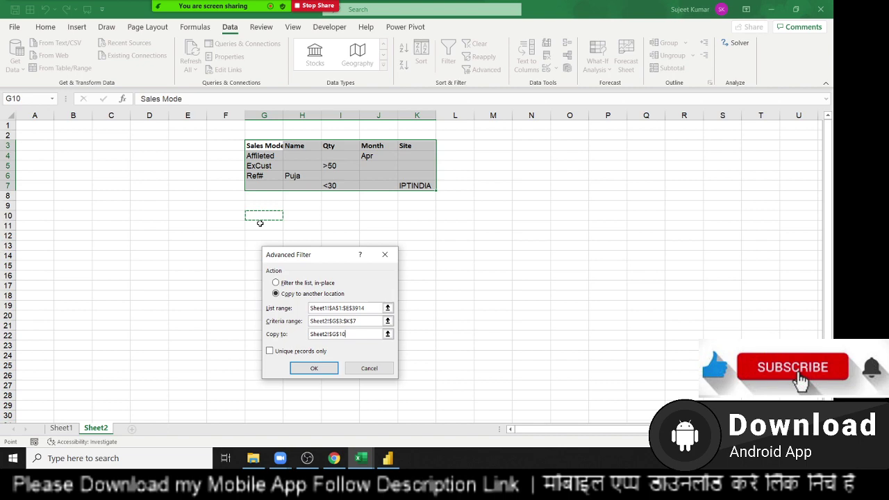
click(313, 368)
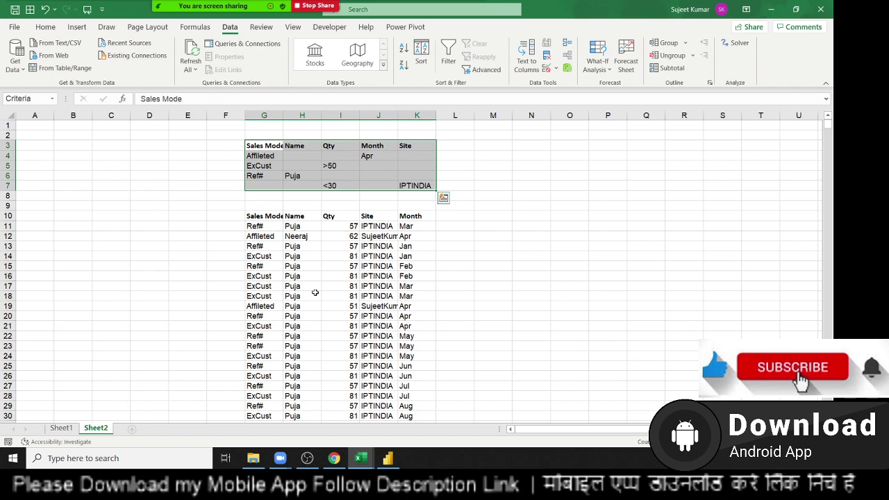
- Delete the extracted records from G10 down to the last result row on Sheet2
key(Down)
key(Down)
key(Down)
key(Down)
key(Down)
key(Down)
key(Down)
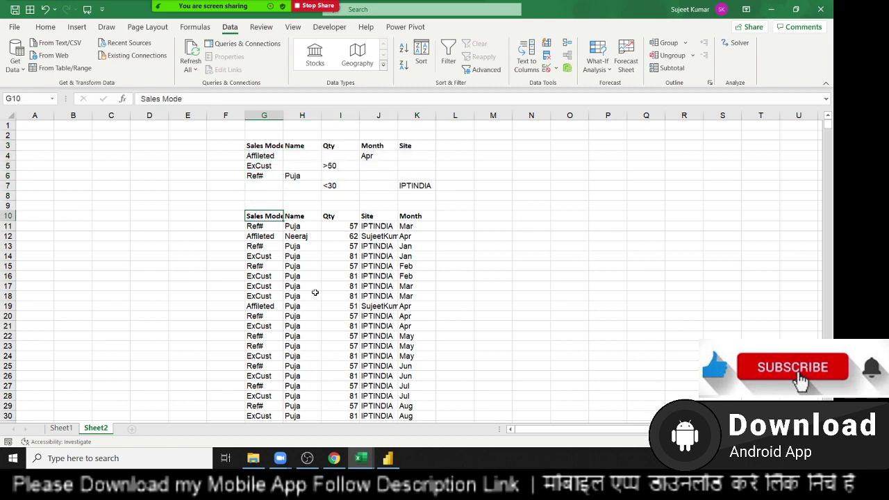
key(ctrl+shift+Right)
key(ctrl+shift+Down)
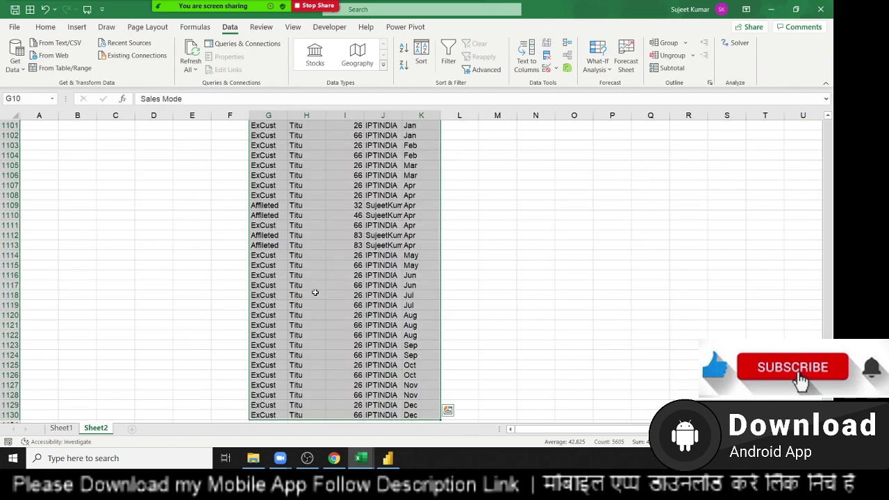
key(Delete)
key(Up)
key(Up)
key(Up)
key(Up)
key(Up)
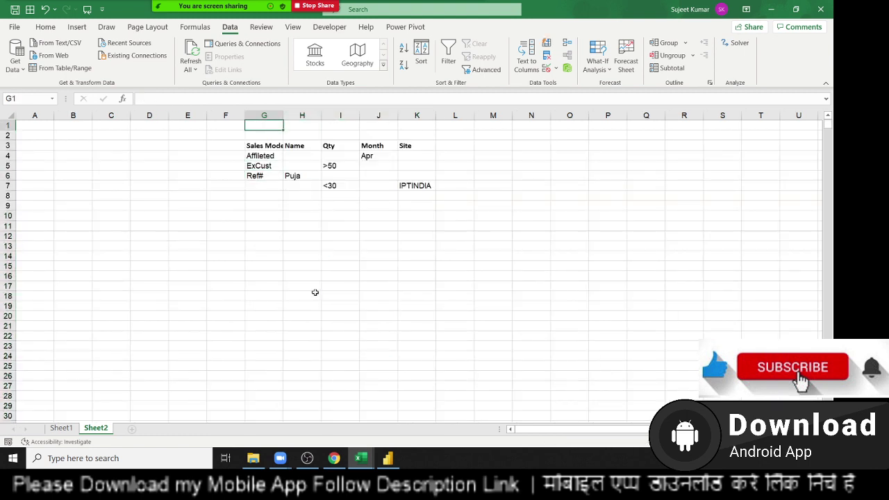
key(Down)
key(Down)
key(Down)
key(Down)
key(Down)
key(Down)
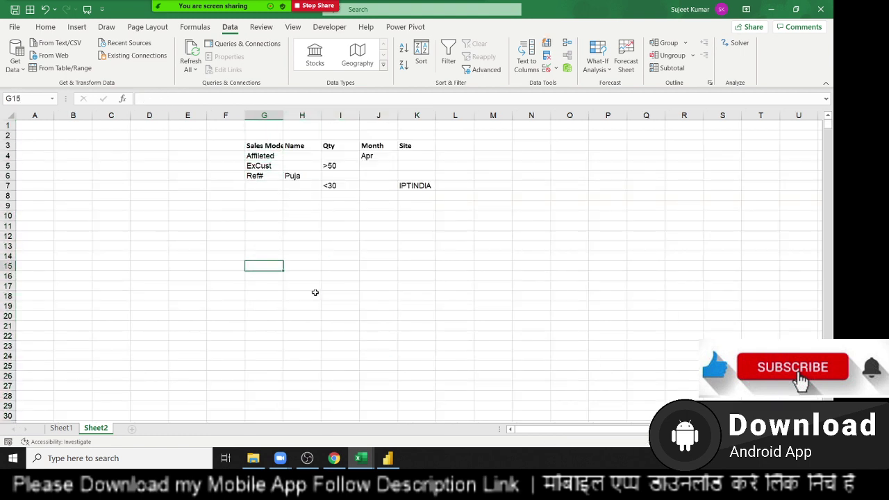
key(Left)
key(Left)
key(Left)
key(Left)
key(ctrl+Down)
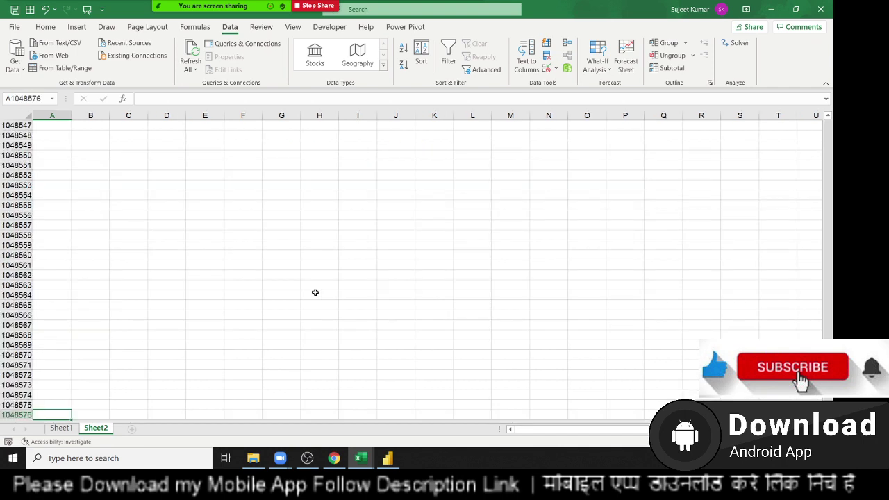
key(ctrl+Up)
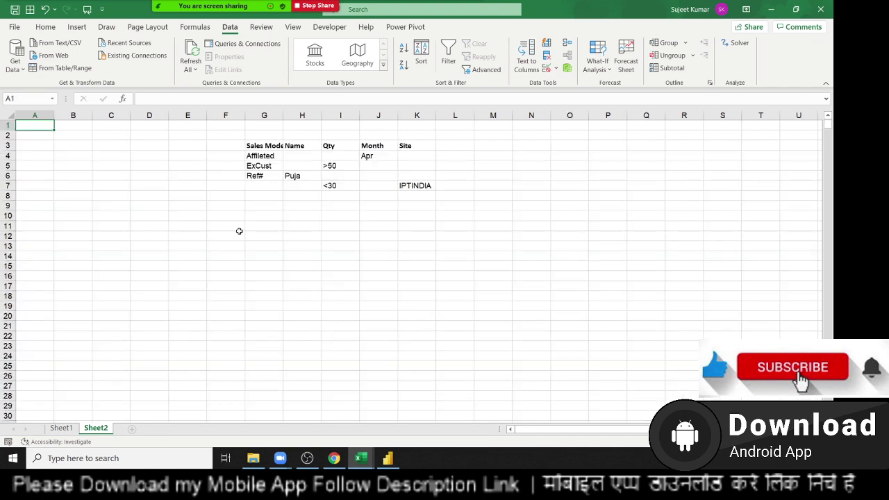
click(236, 218)
click(260, 206)
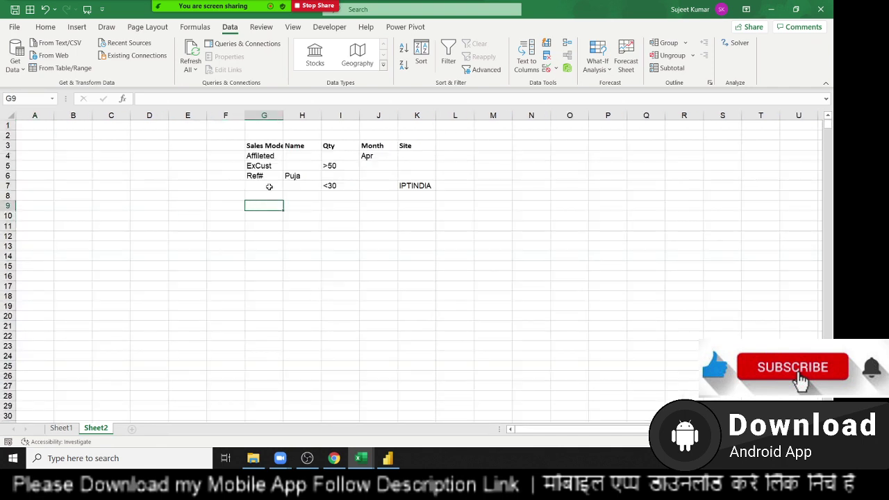
click(484, 69)
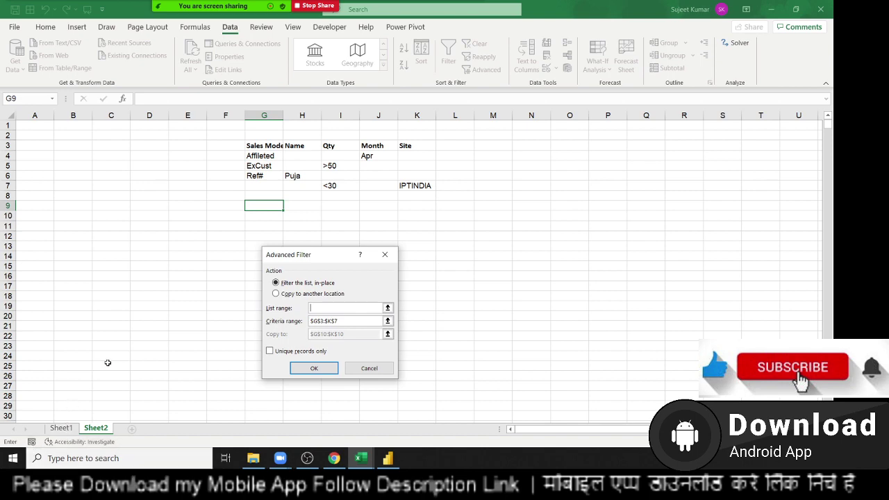
key(Escape)
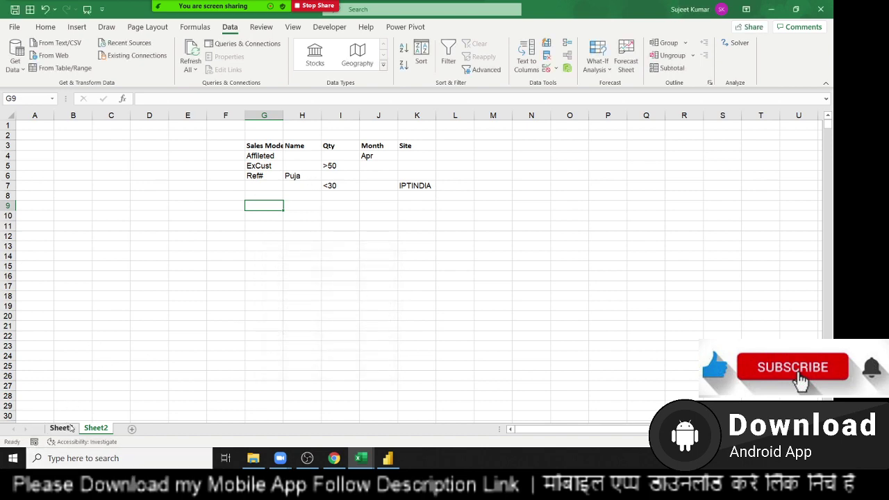
- Switch to Sheet1 and move from the top of the data to criteria cell J2
click(63, 428)
click(123, 308)
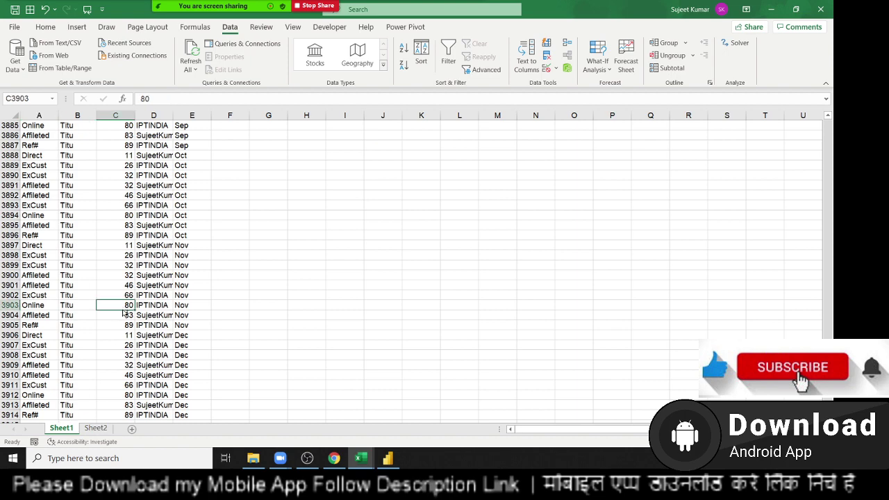
key(ctrl+Up)
key(Right)
key(Right)
key(Right)
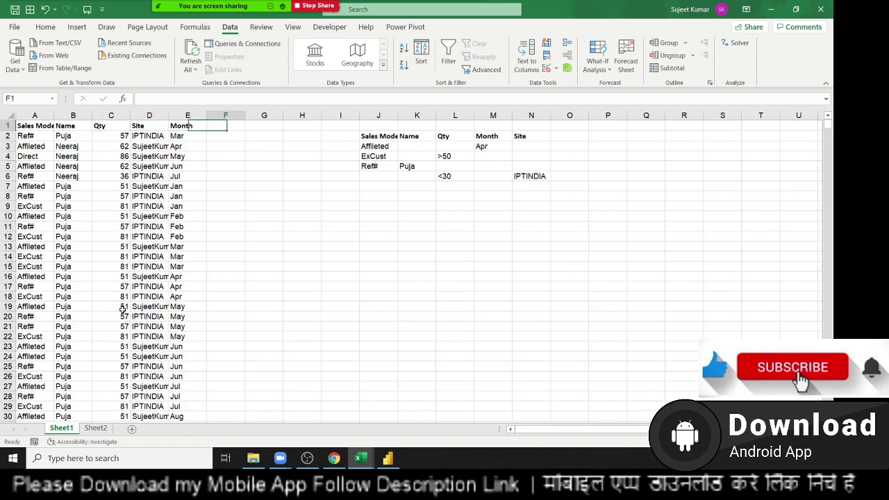
key(Right)
key(Right)
key(Right)
key(Right)
key(Down)
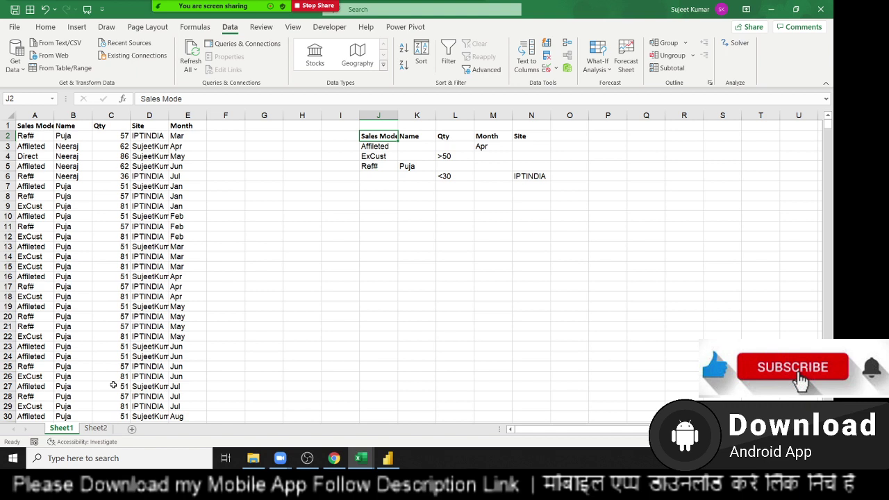
- Select Sheet1's J2:N6 criteria block to review it, then go back to Sheet2
key(ctrl+shift+Right)
key(shift+Down)
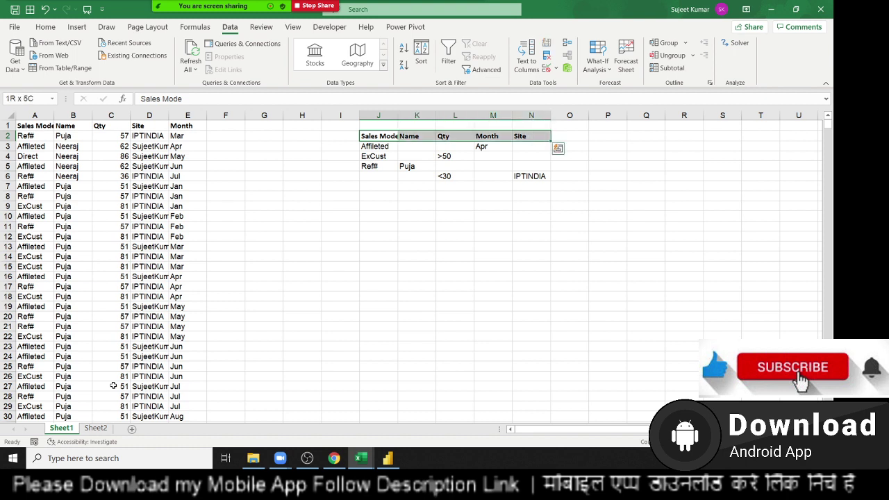
key(shift+Down)
key(shift+Down)
key(ctrl+q)
key(Escape)
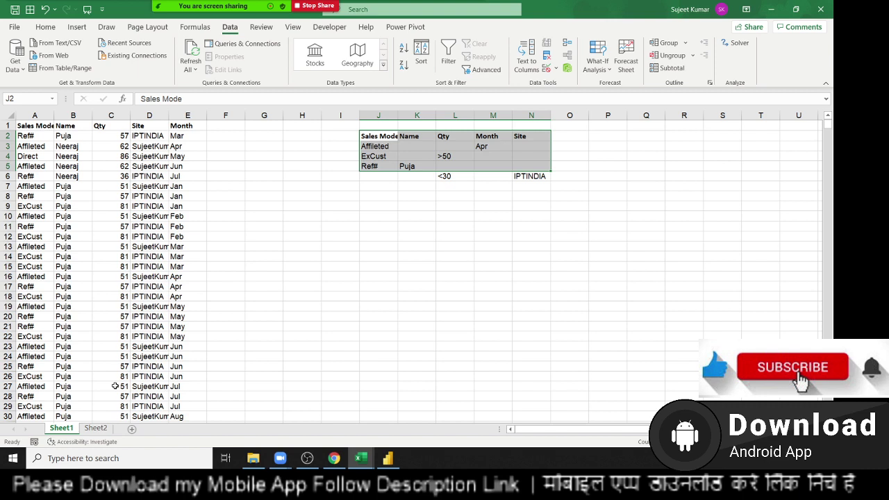
click(378, 146)
drag(378, 136, 454, 136)
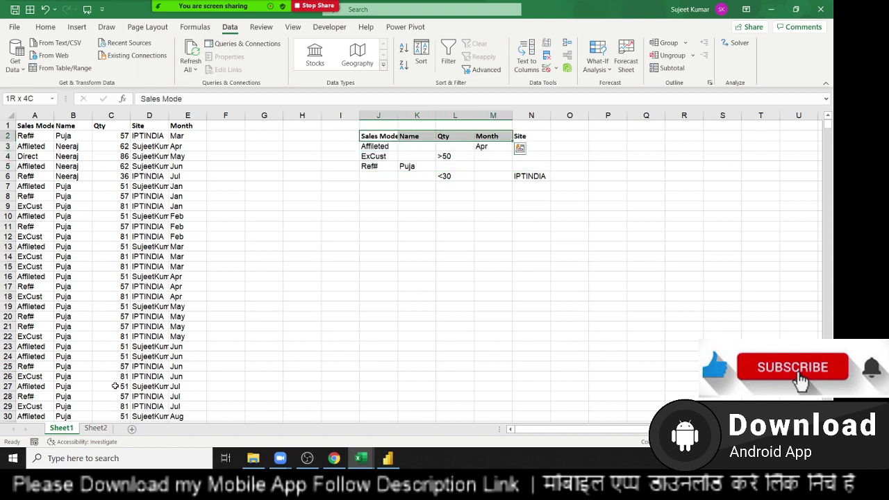
drag(455, 136, 531, 176)
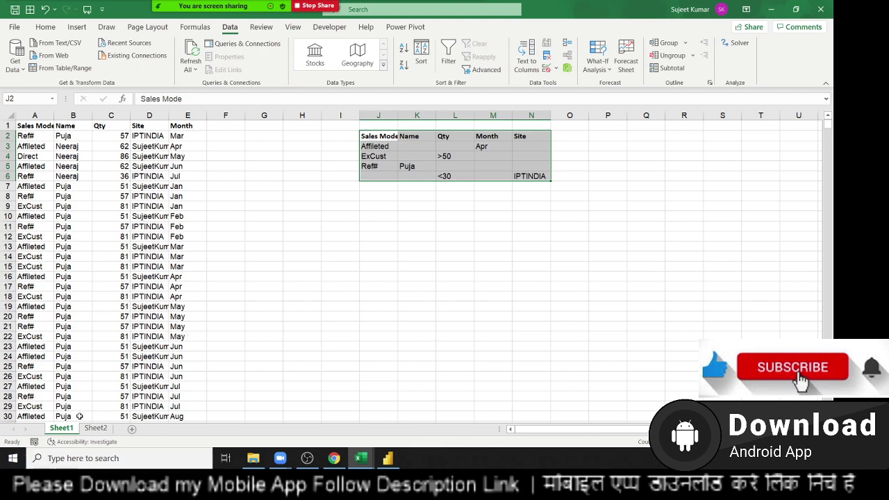
click(97, 429)
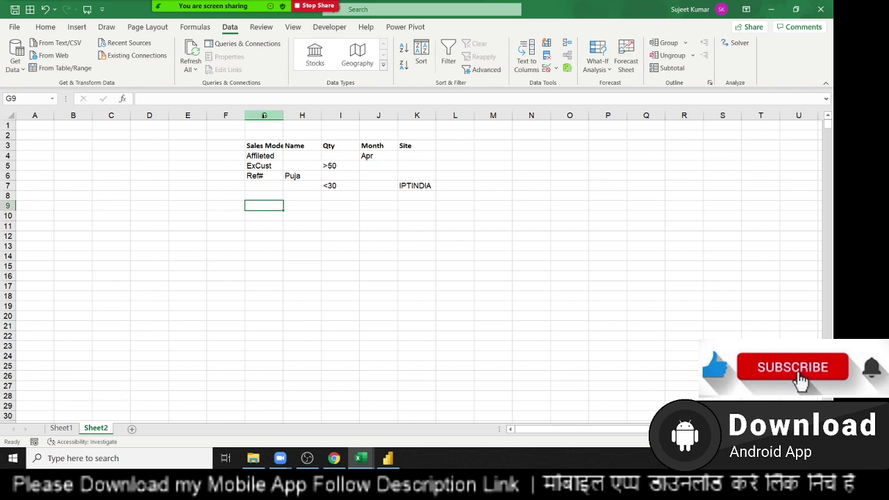
- Clear columns G–L, then enter the header NAme and two full names in A1:A3
drag(263, 115, 469, 116)
key(Delete)
key(ctrl+Home)
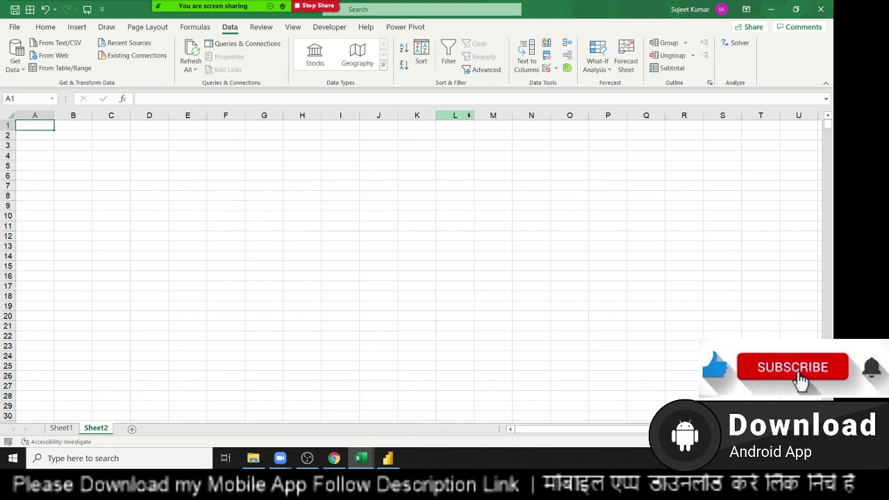
text(NAme)
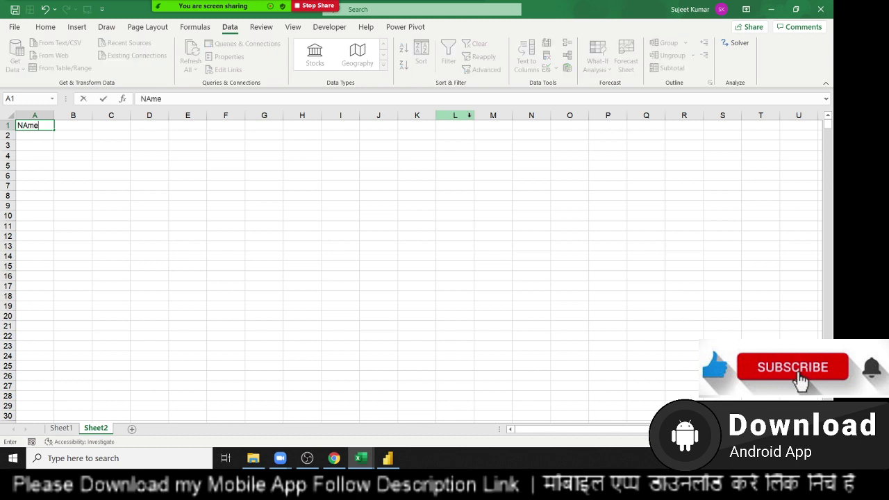
key(Return)
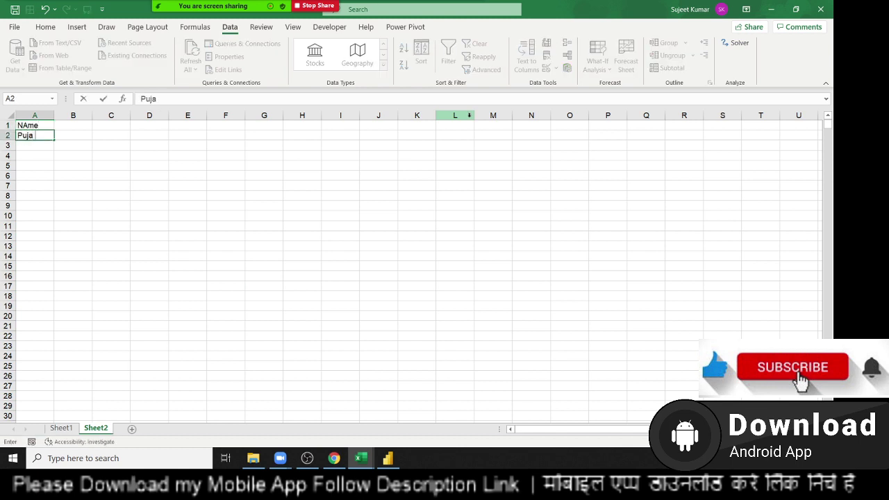
key(Return)
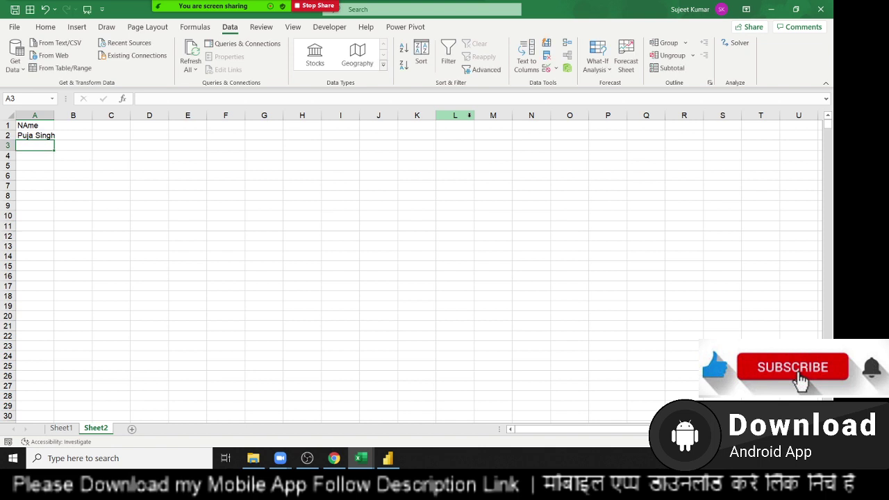
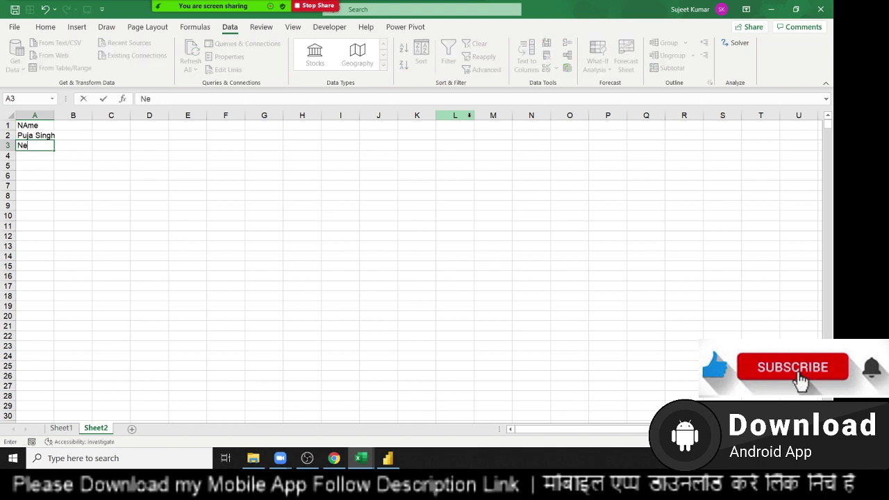
key(Return)
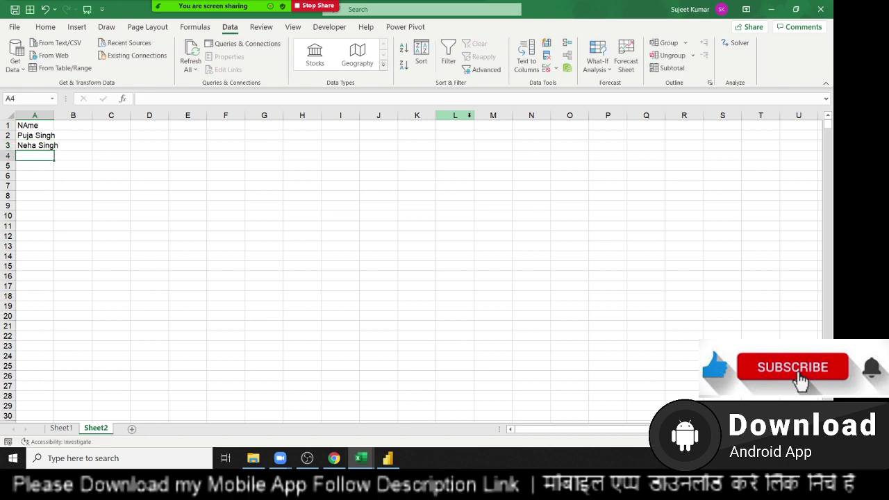
- Split A1:A3 on spaces with Text to Columns so surnames land in column B
drag(32, 125, 34, 140)
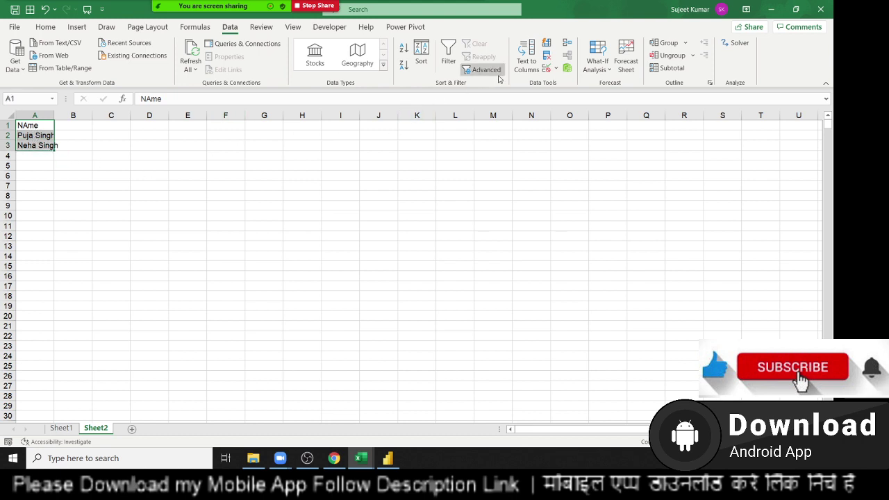
click(527, 66)
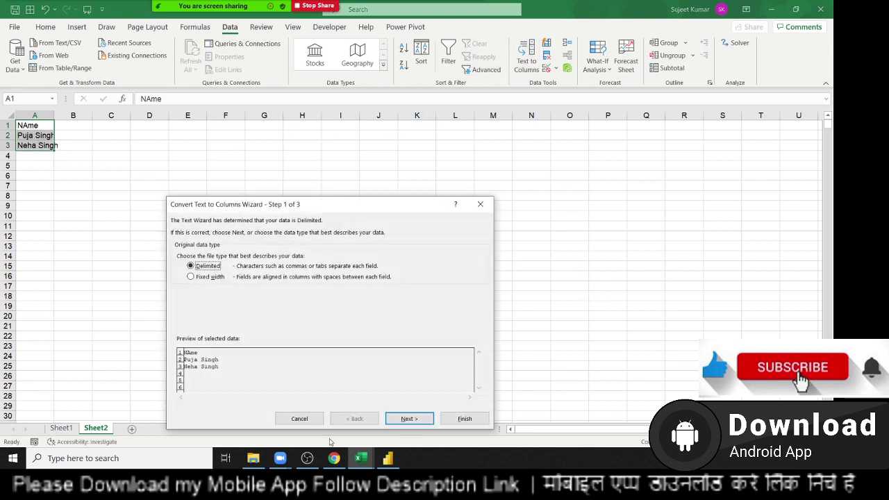
click(407, 417)
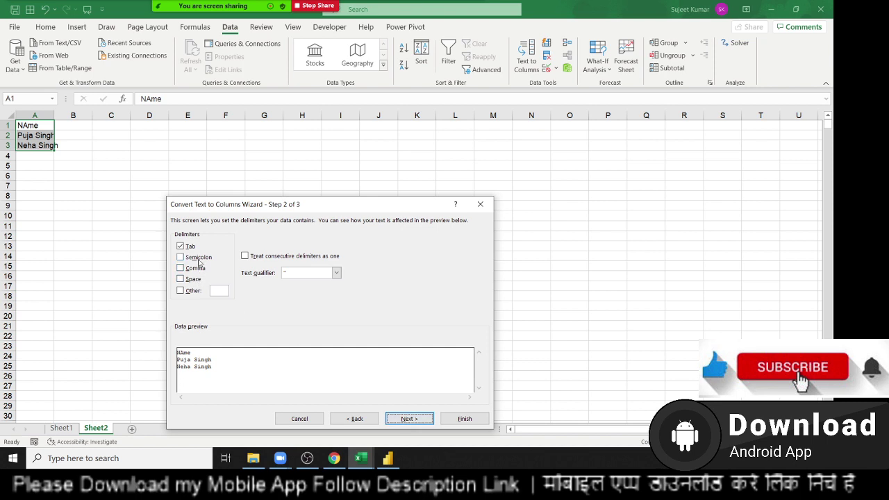
click(194, 278)
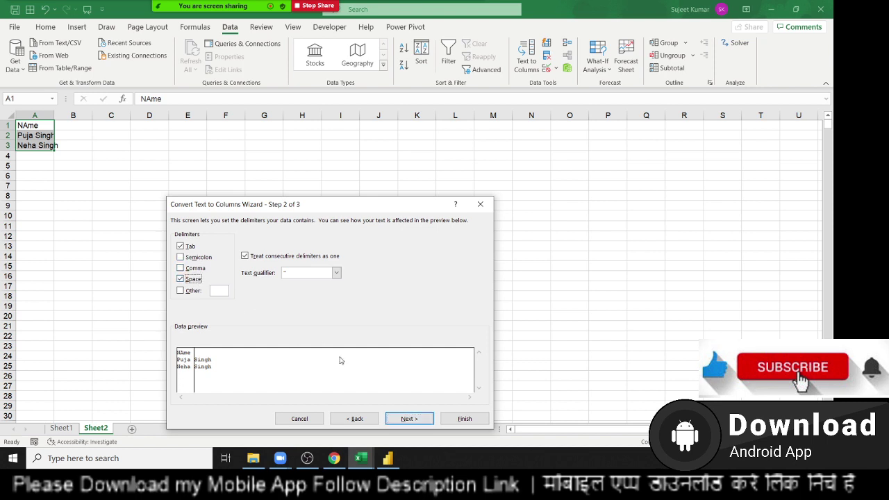
click(417, 419)
click(452, 418)
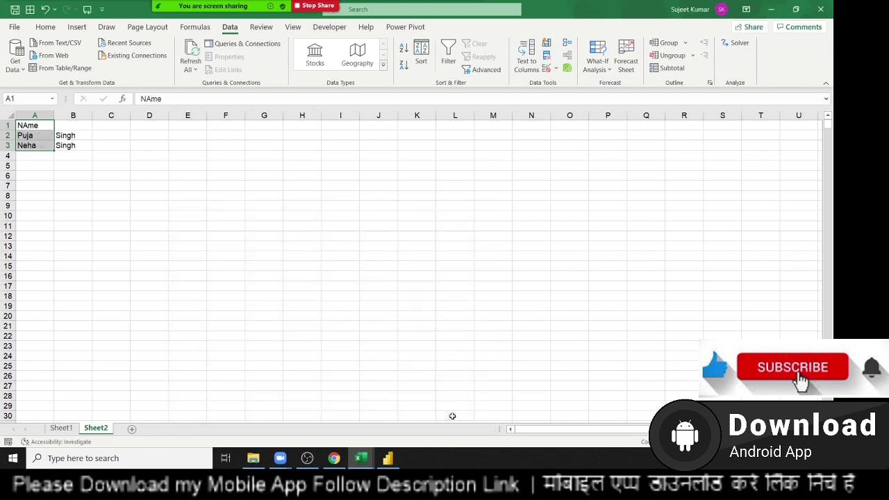
click(118, 234)
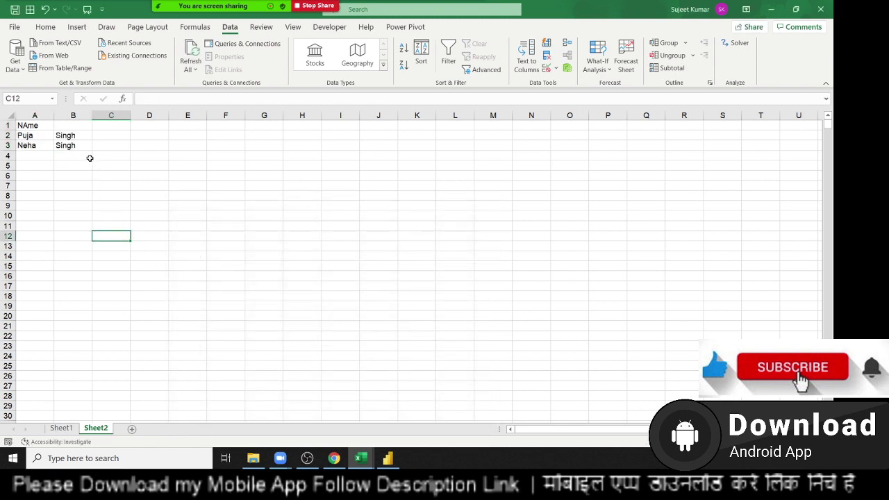
- Clear the name block and enter the text value '02551 in A1
drag(77, 156, 31, 125)
key(Delete)
key(Right)
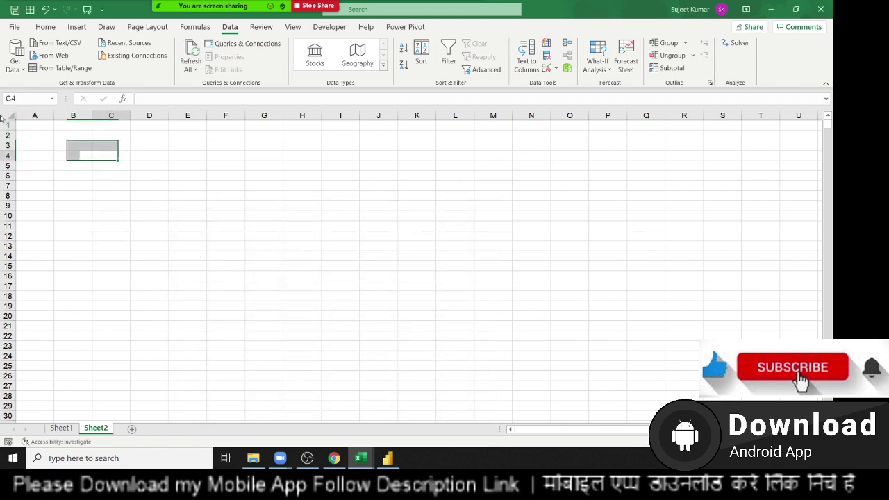
key(Up)
key(Up)
key(Left)
key(Left)
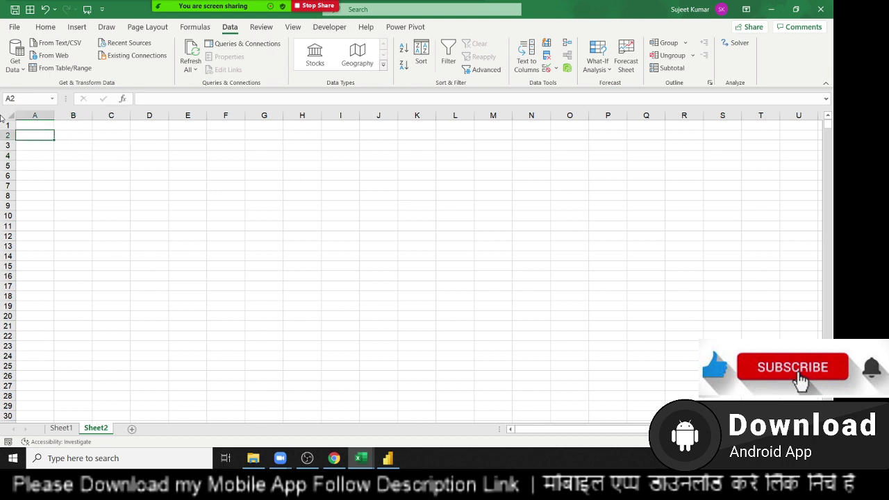
key(Up)
text('02)
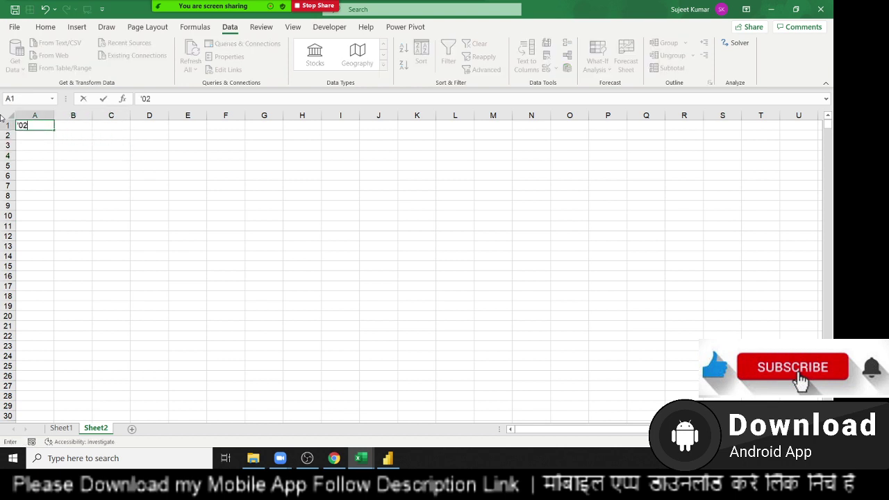
text(551)
key(Return)
- Fill 02551 down to A14 and paste a copy of A1:A14 into F1:F14
key(Up)
key(shift+Down)
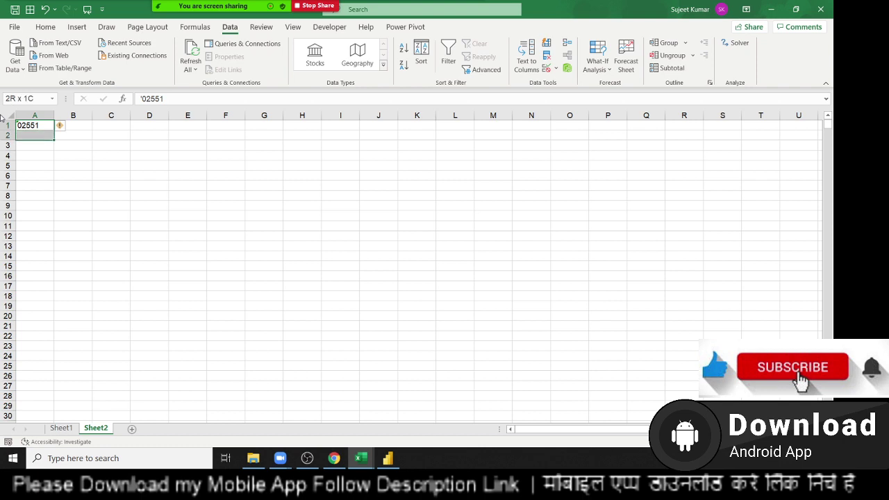
key(shift+Down)
key(shift+Down)
key(shift+Down)
key(ctrl+d)
key(ctrl+c)
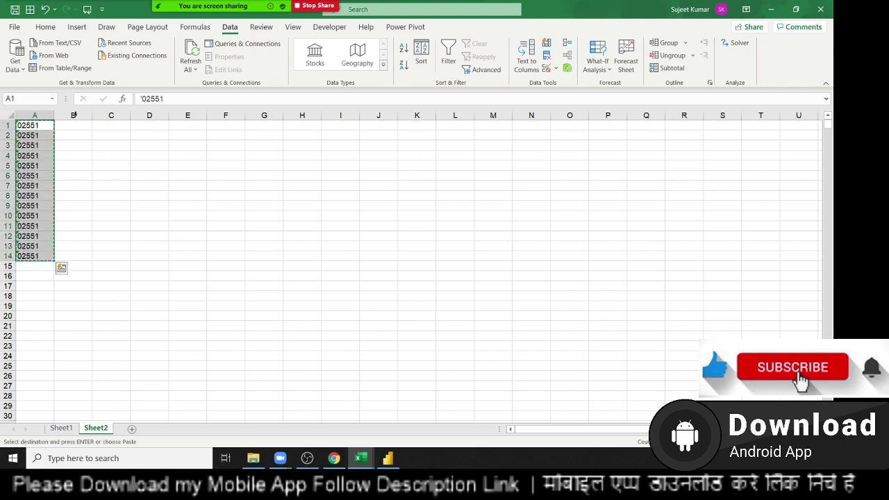
click(212, 125)
key(ctrl+v)
key(ctrl)
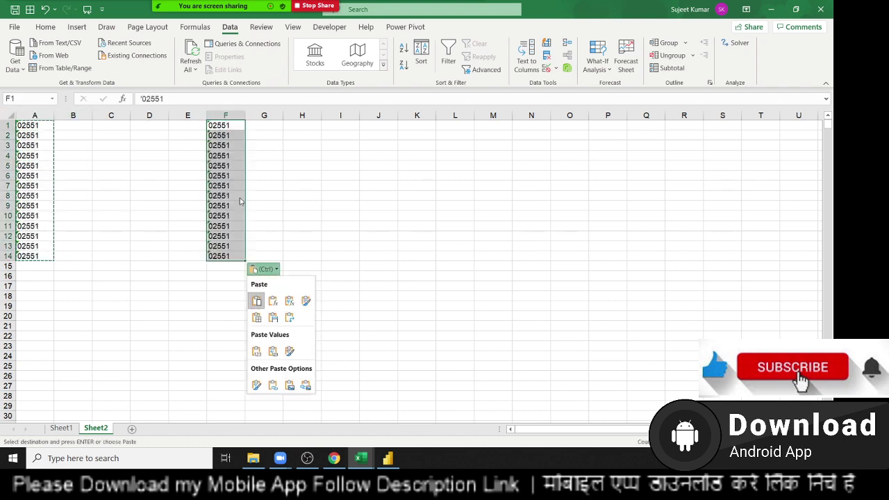
key(Escape)
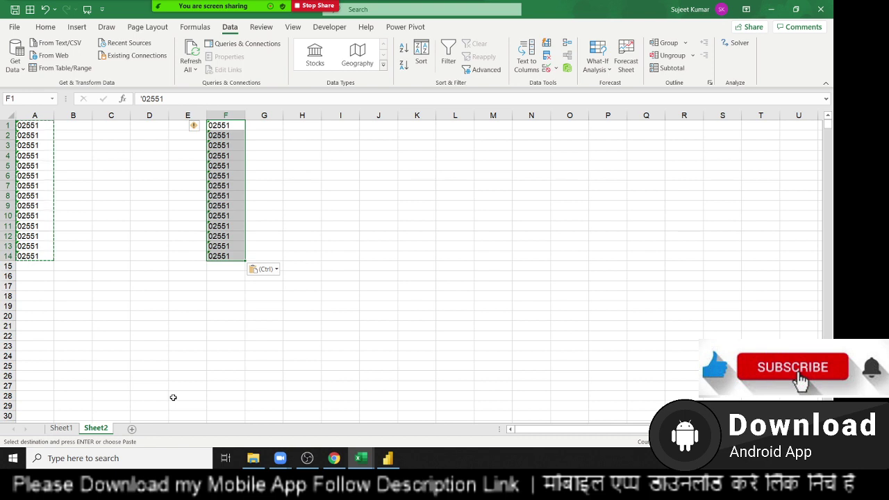
- Run Text to Columns on F1:F14 with defaults, turning the 02551 text into 2551
click(527, 56)
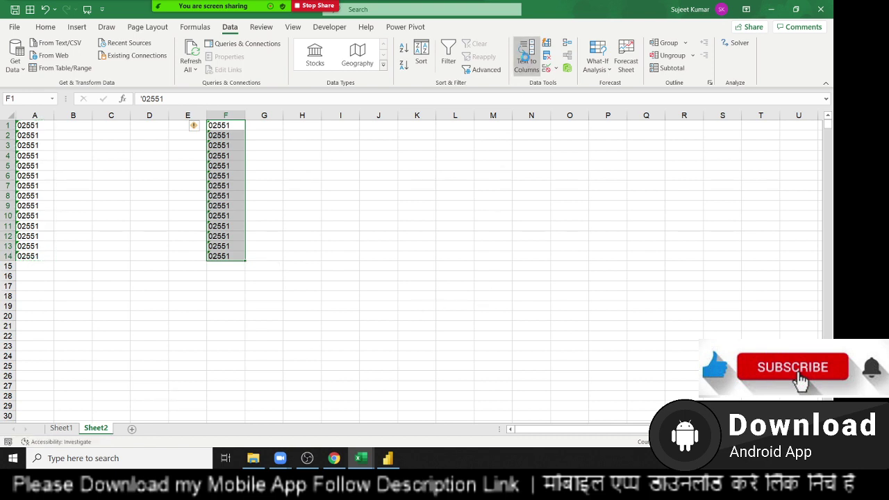
click(464, 418)
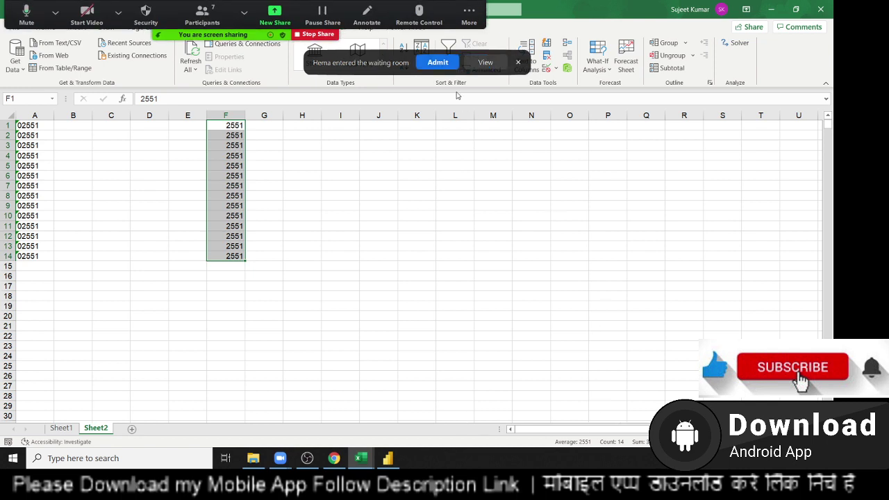
click(445, 65)
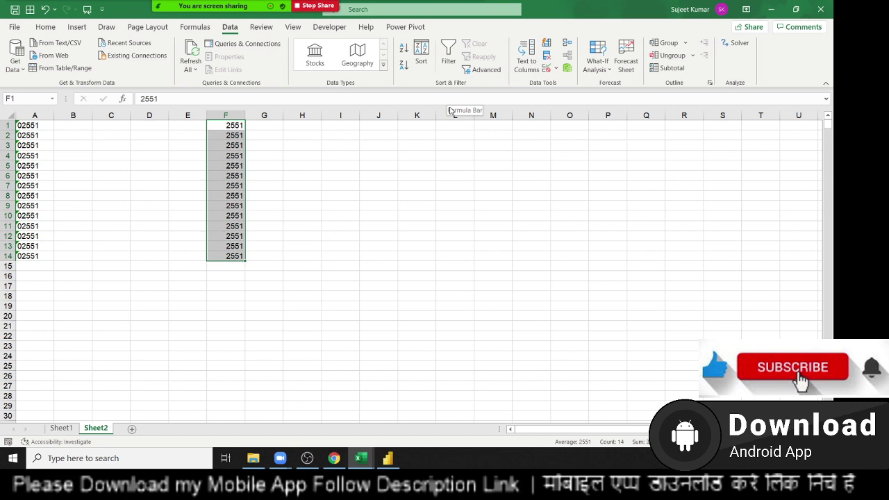
- Enter the text '23-Ap-20 in I1 and fill it down through I18
key(Right)
key(Right)
key(Right)
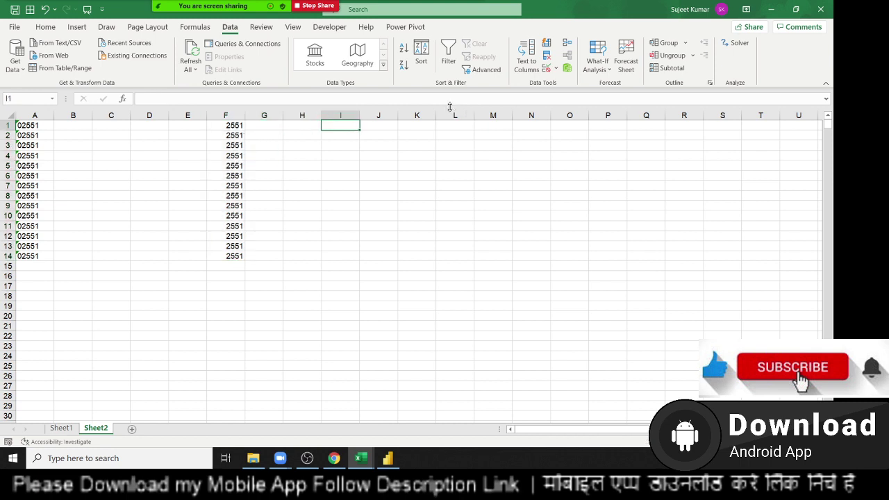
text(')
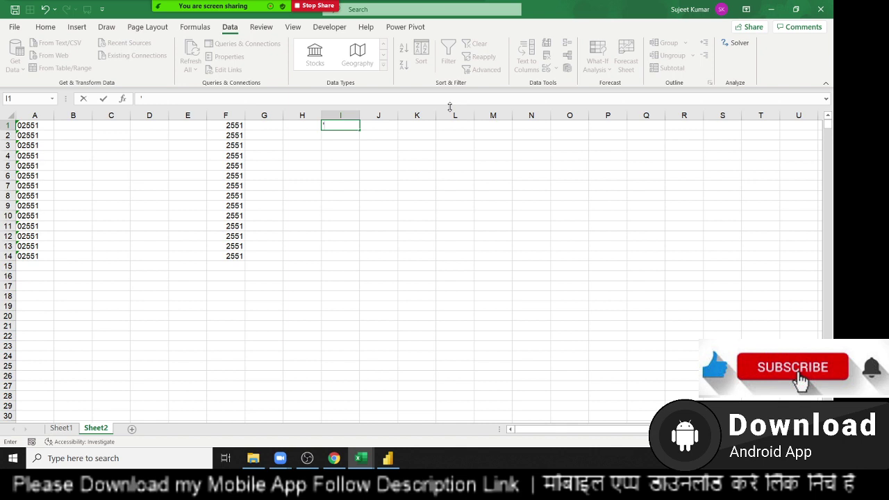
text(23-)
text(Ap-2)
text(0)
key(ctrl+Return)
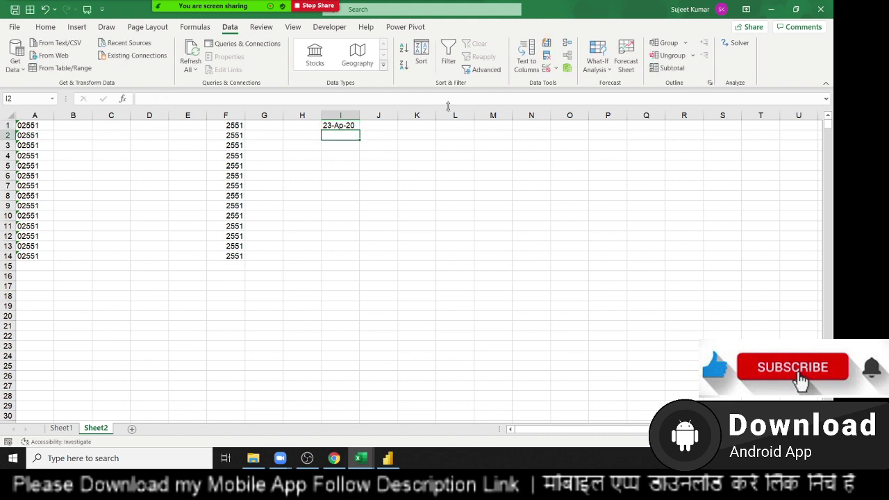
click(432, 214)
drag(345, 125, 353, 294)
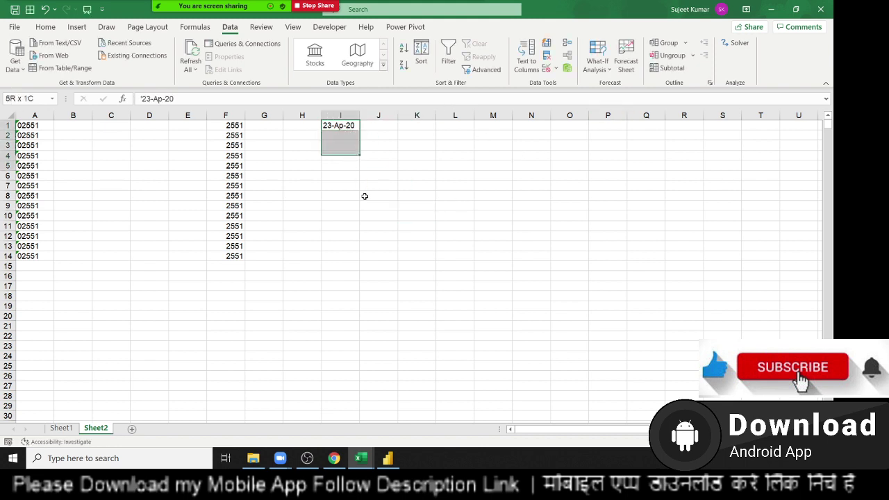
key(ctrl+Return)
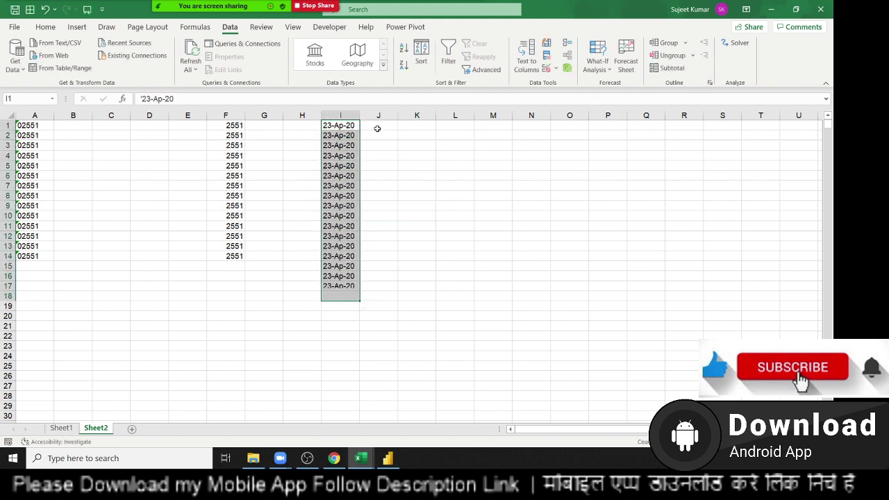
- Try a DATEVALUE formula in J1 referencing the text date in I1
click(376, 127)
text(=date)
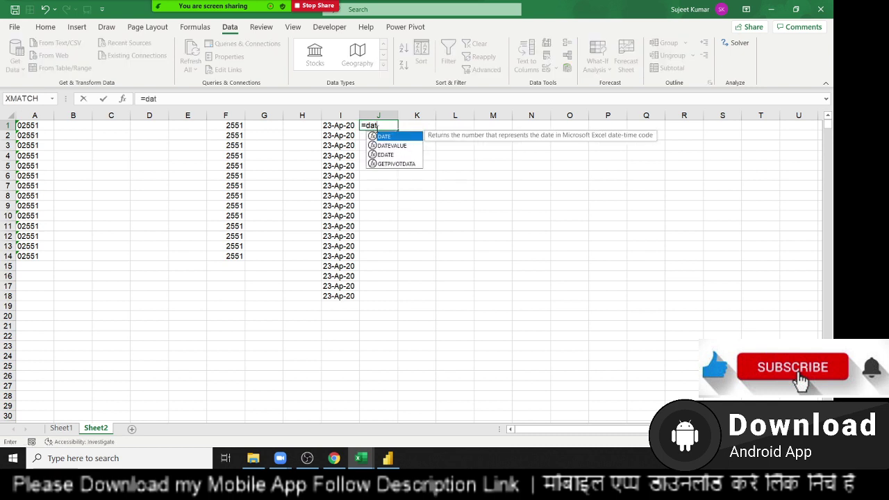
key(Down)
key(Tab)
key(Left)
key(ctrl+Return)
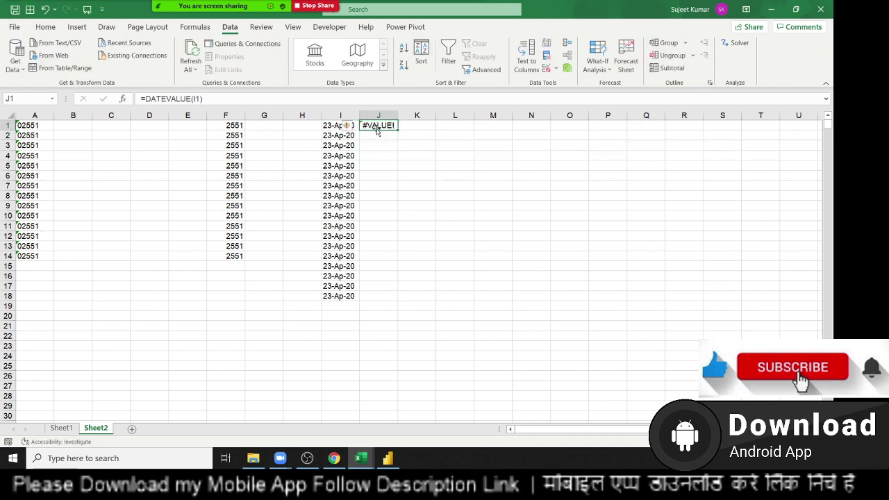
key(Left)
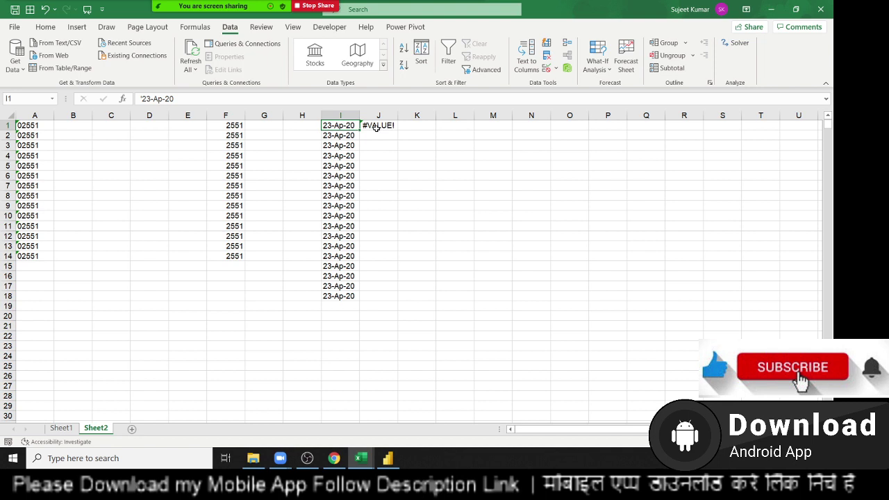
key(Right)
key(Left)
- Correct I1 to 23-Apr-20 and fill the fixed text down to I18
key(F2)
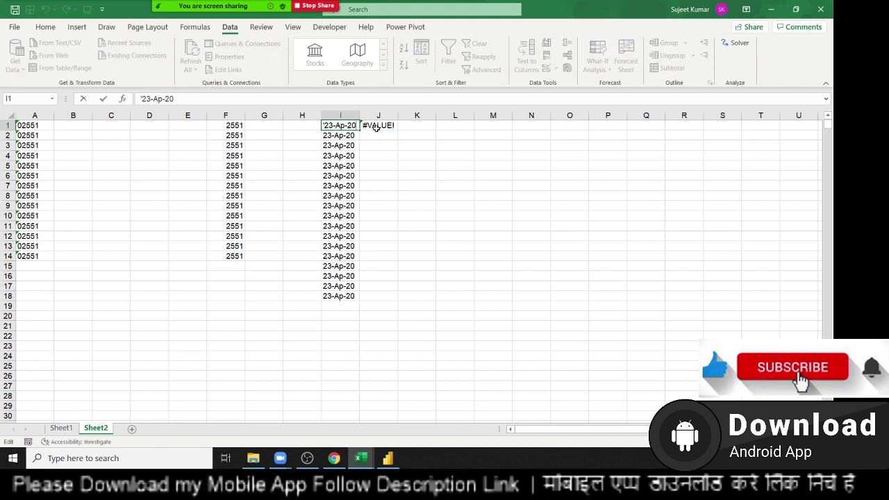
key(Left)
key(Left)
key(Left)
text(R)
key(ctrl+Return)
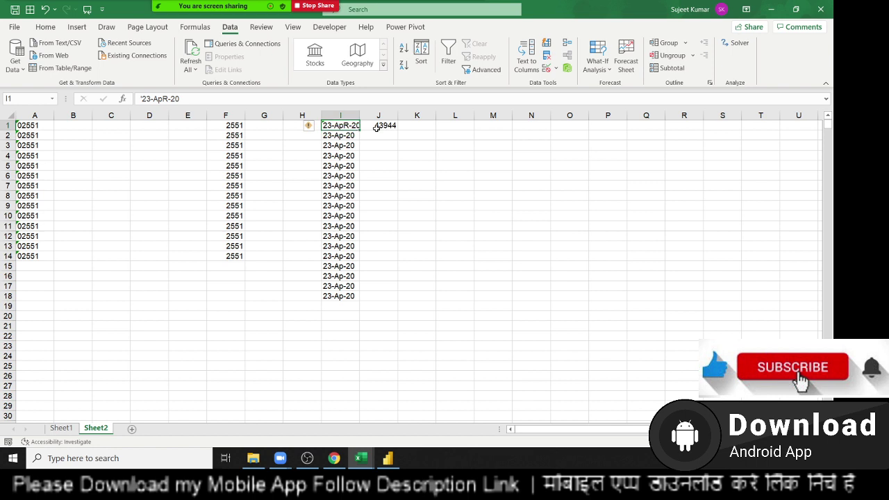
key(F2)
key(BackSpace)
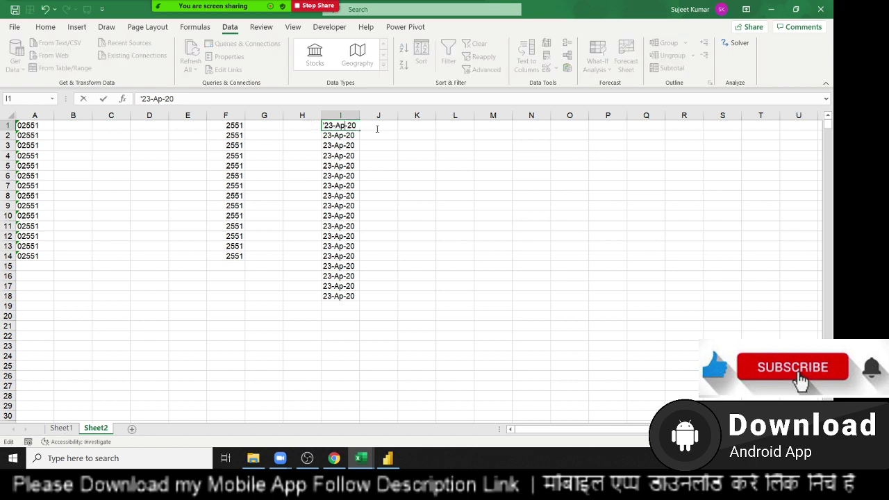
text(r)
key(ctrl+Return)
key(ctrl+shift+Down)
key(ctrl+d)
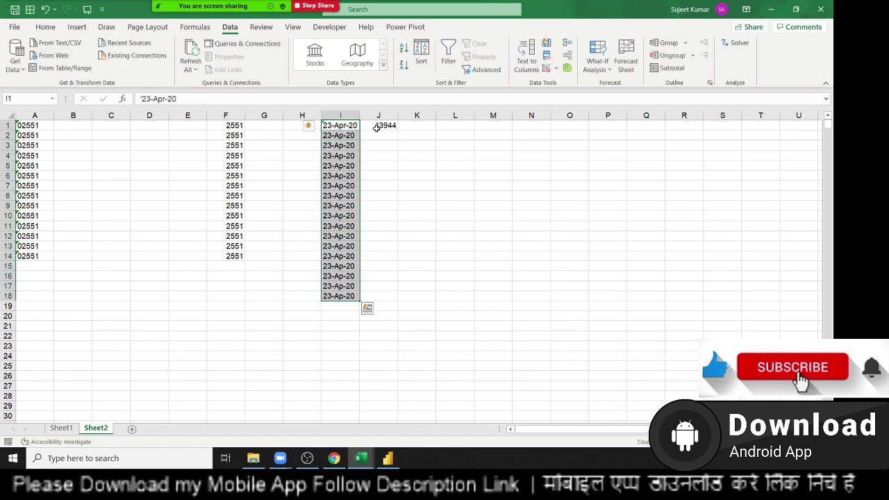
- Delete the DATEVALUE result in J1 and convert I1:I18 to real dates with Text to Columns
click(376, 127)
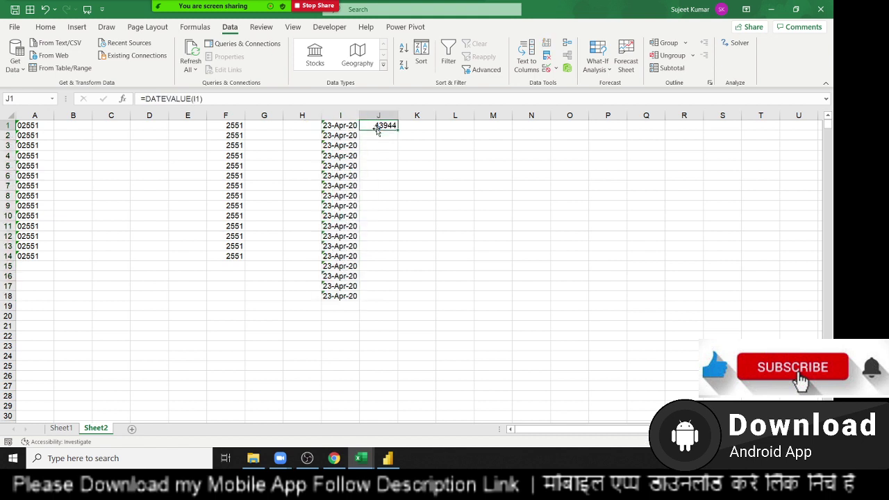
key(Delete)
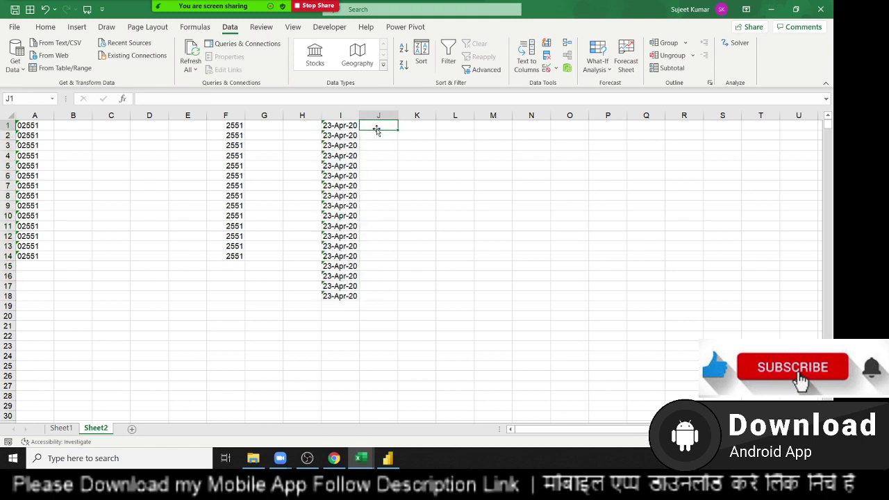
key(Left)
key(ctrl+shift+Down)
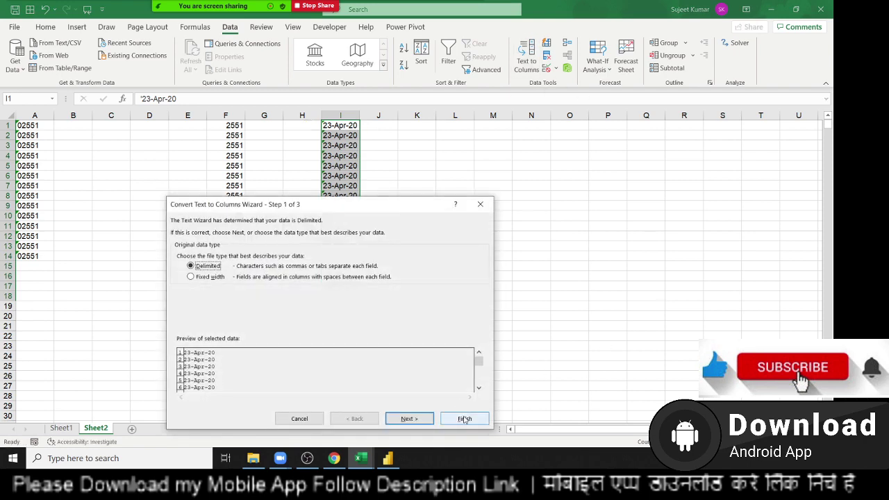
click(463, 415)
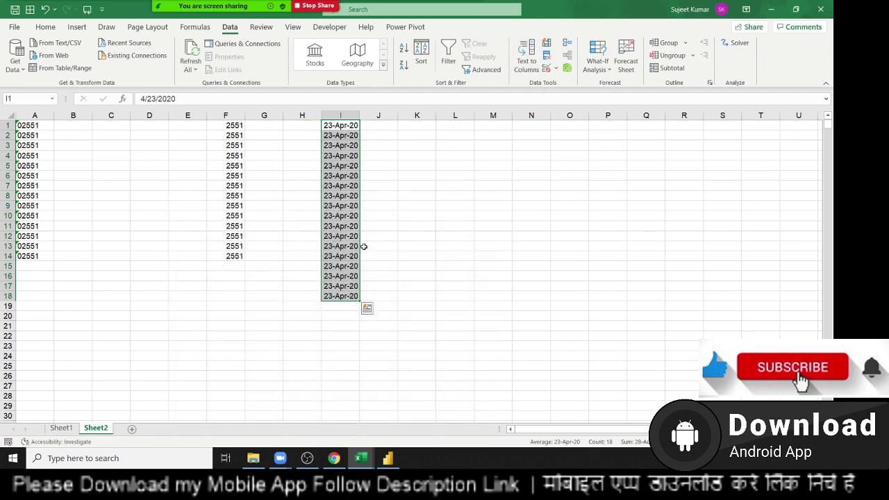
click(352, 207)
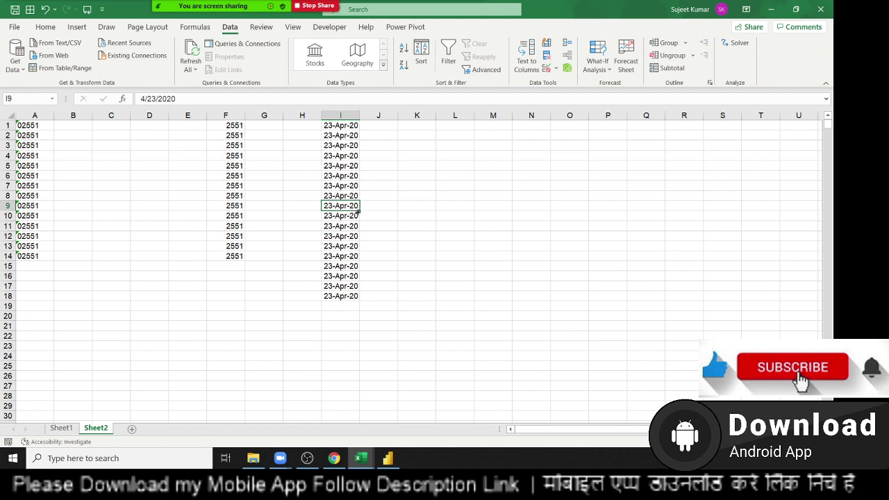
- Clear columns I and F and widen column F
click(336, 116)
key(Delete)
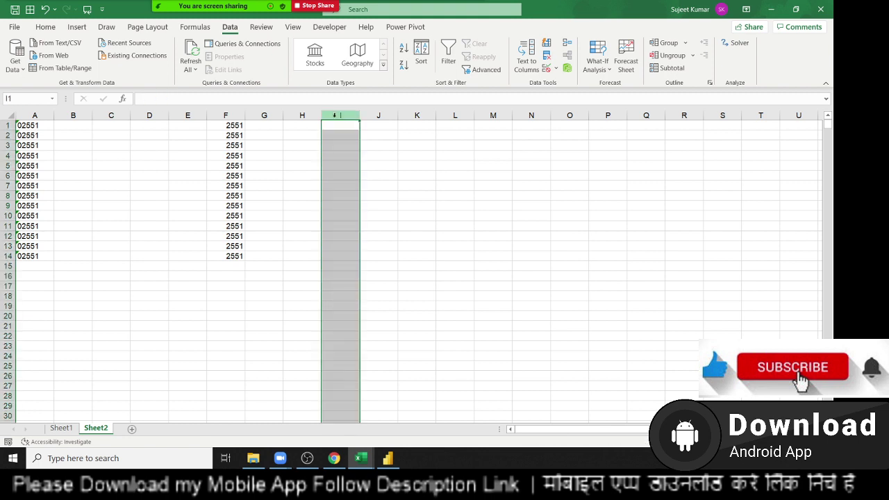
click(221, 112)
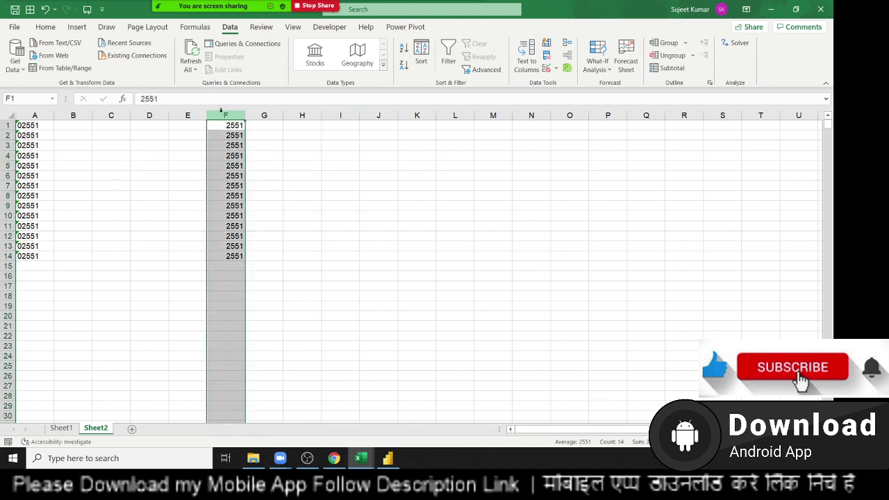
key(Delete)
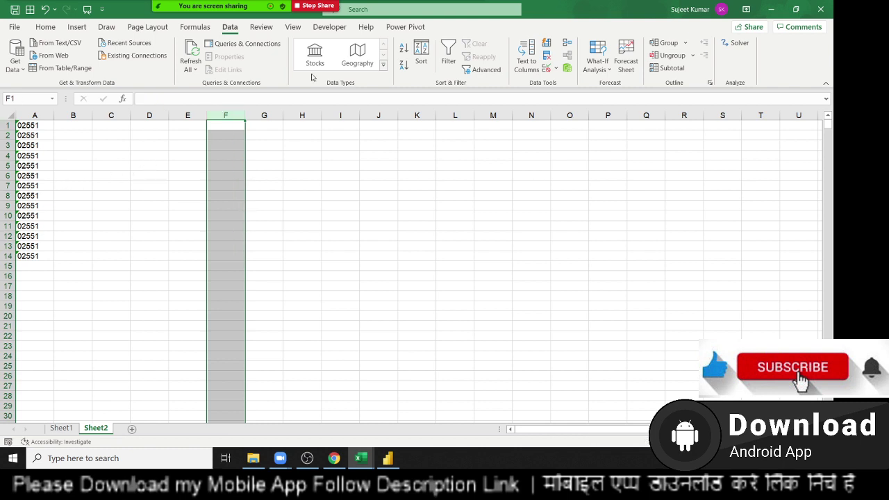
drag(245, 114, 295, 114)
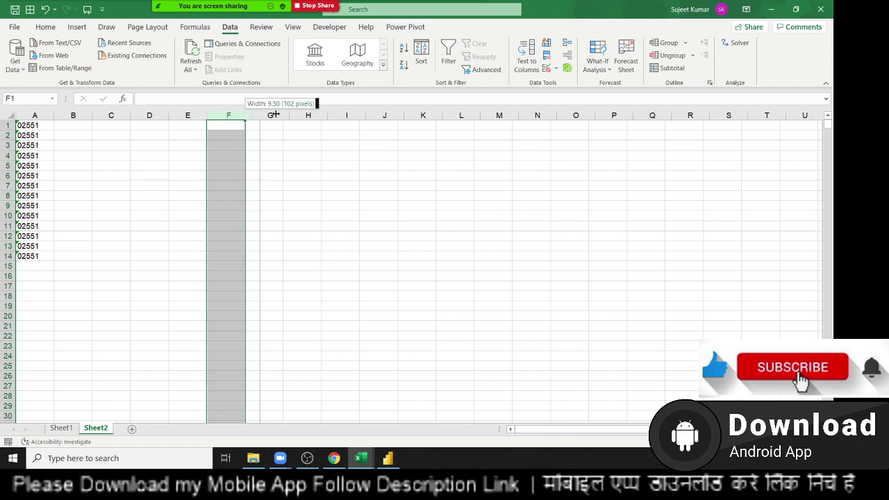
- Enter the text 23.03.21 in F2 and fill it down through F13
click(260, 135)
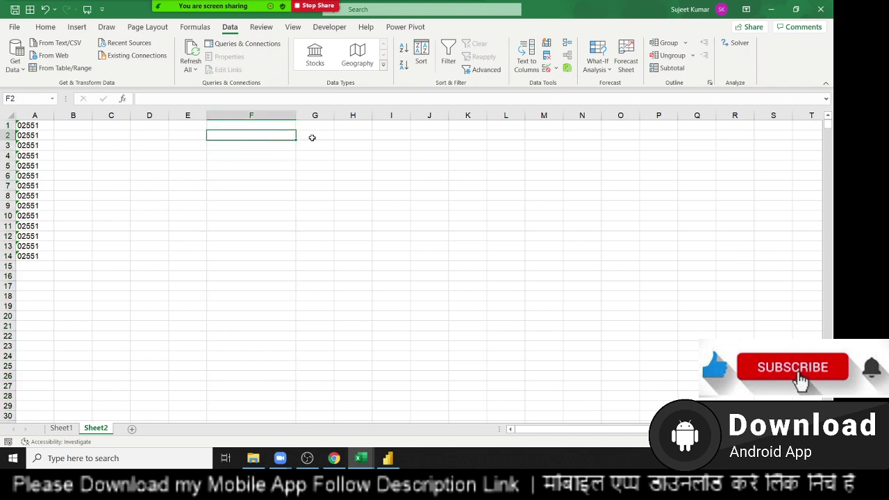
text(23.0)
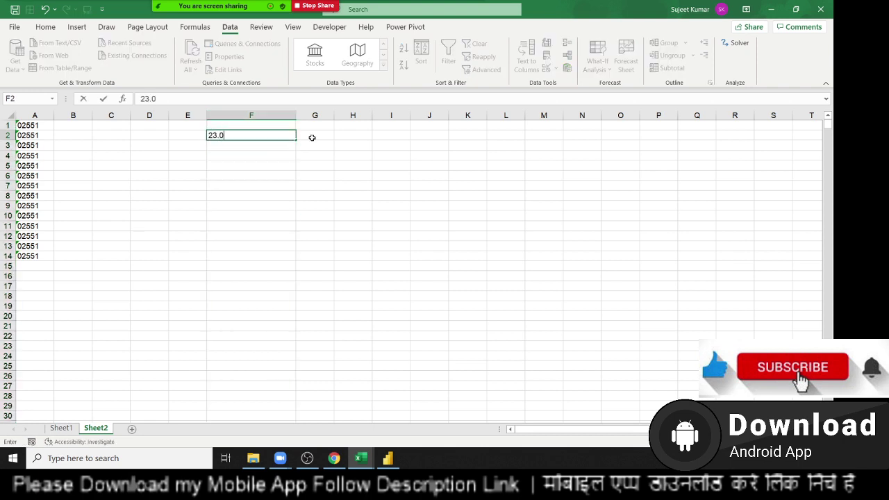
text(3.21)
key(Return)
key(Up)
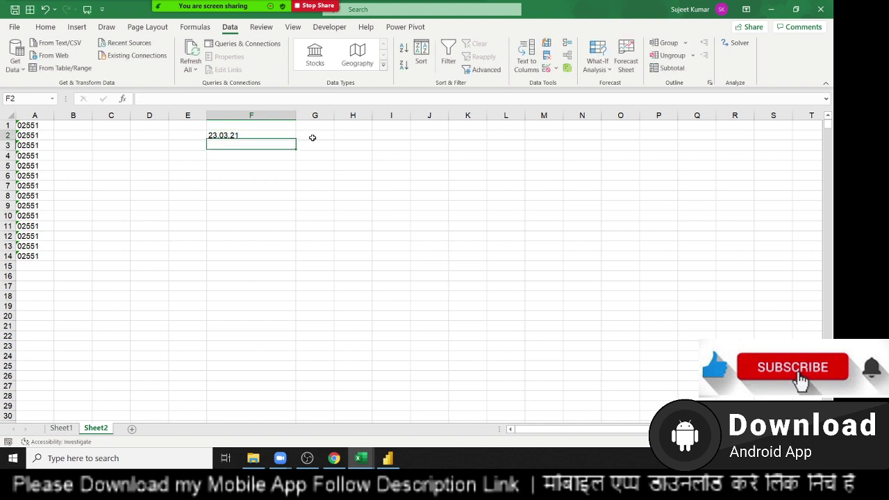
key(shift+Down)
key(shift+Down)
key(shift+Down)
key(shift+Down)
key(shift+Down)
key(ctrl+d)
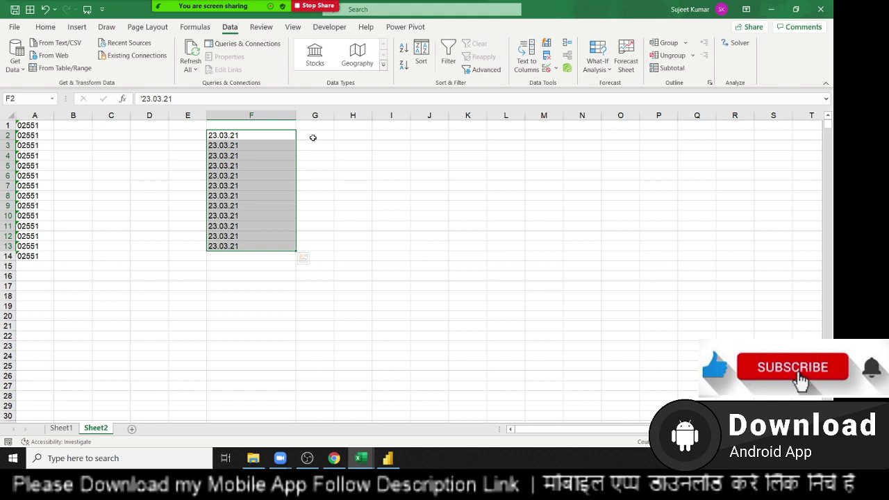
click(229, 139)
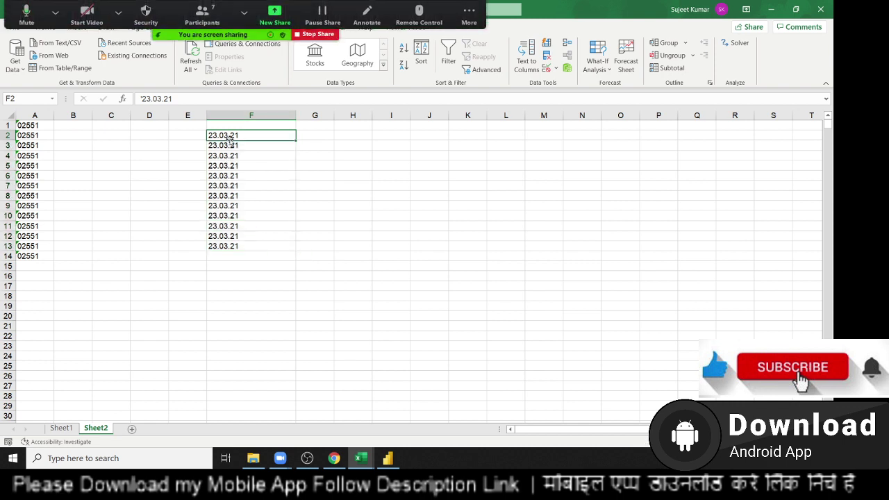
key(ctrl+v)
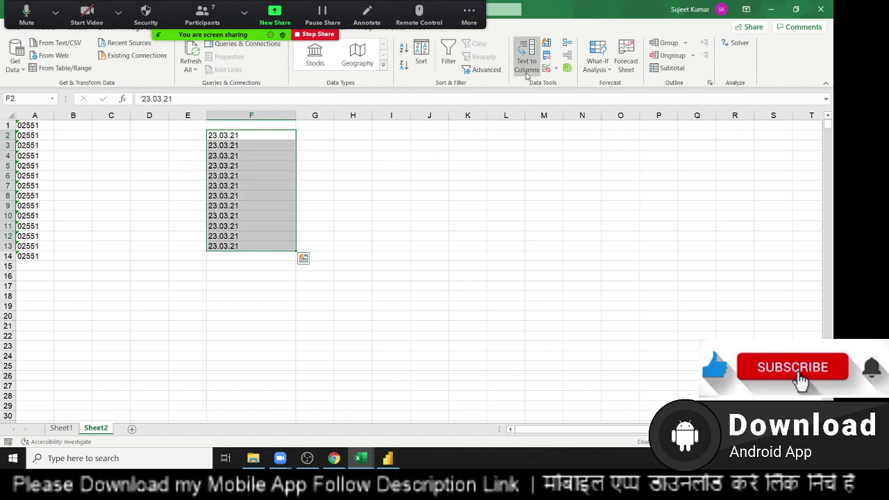
key(Escape)
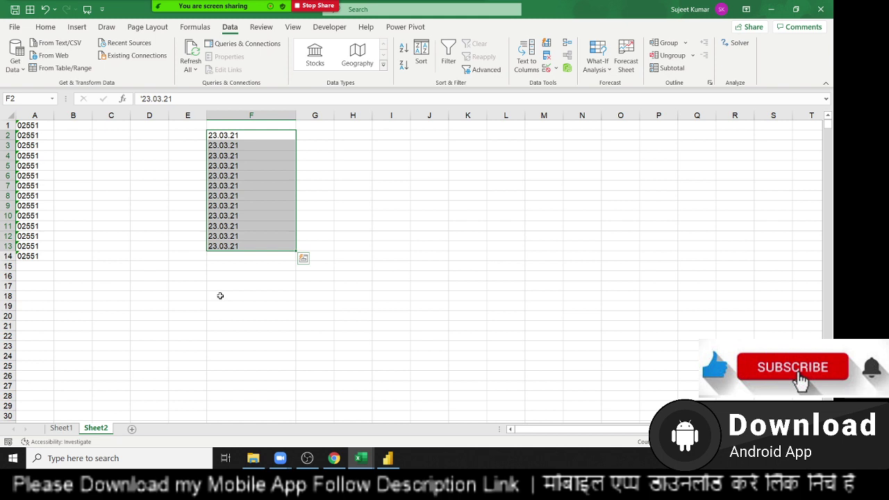
- Enter =SUBSTITUTE(F2,".","-") in G2 and fill it down to G13
click(316, 137)
text(=su)
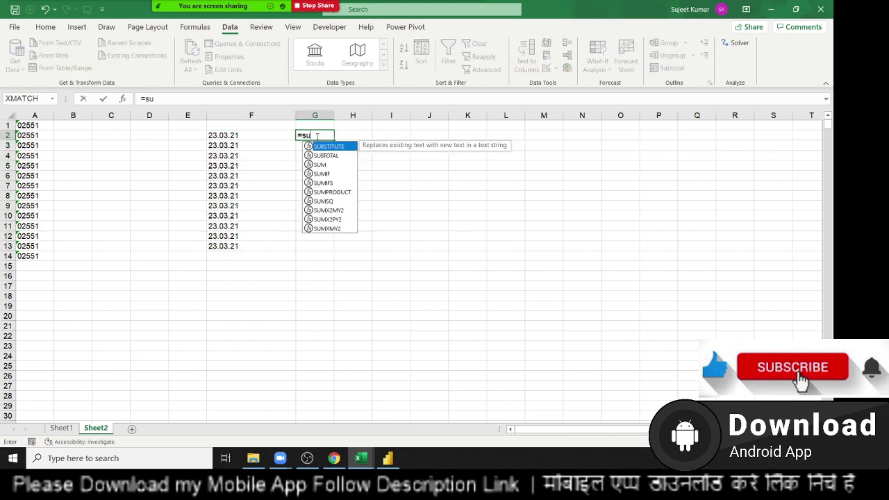
key(Tab)
key(Left)
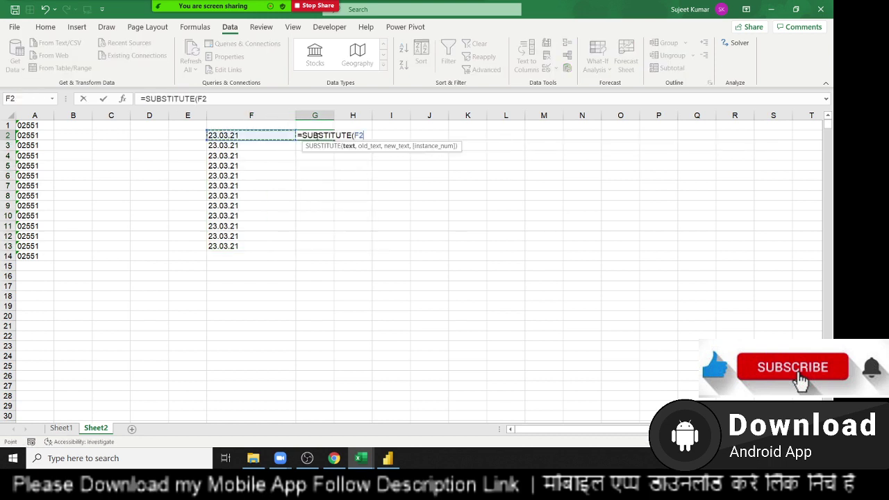
text(,".)
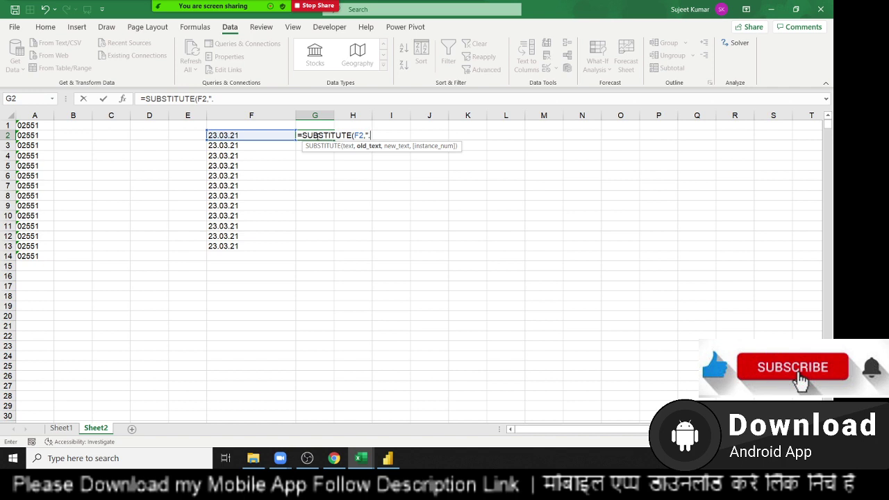
text(","-")
key(Return)
key(Return)
key(Right)
text(,)
key(Return)
key(Up)
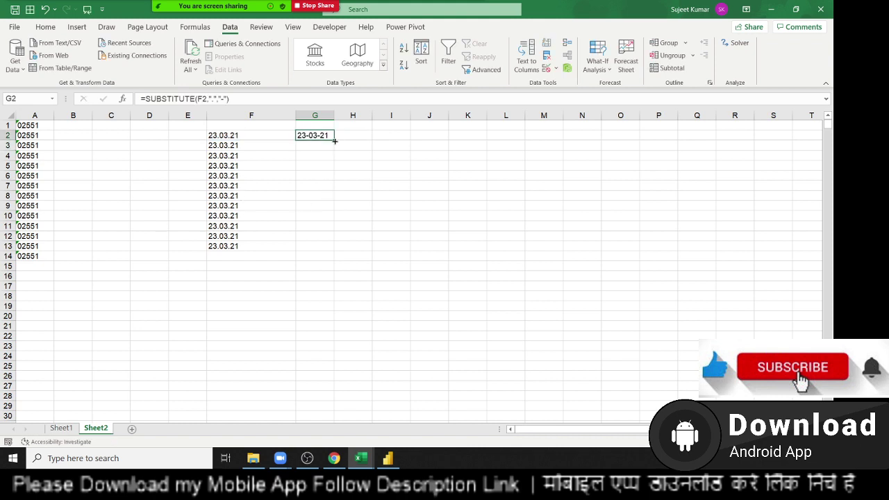
double_click(334, 141)
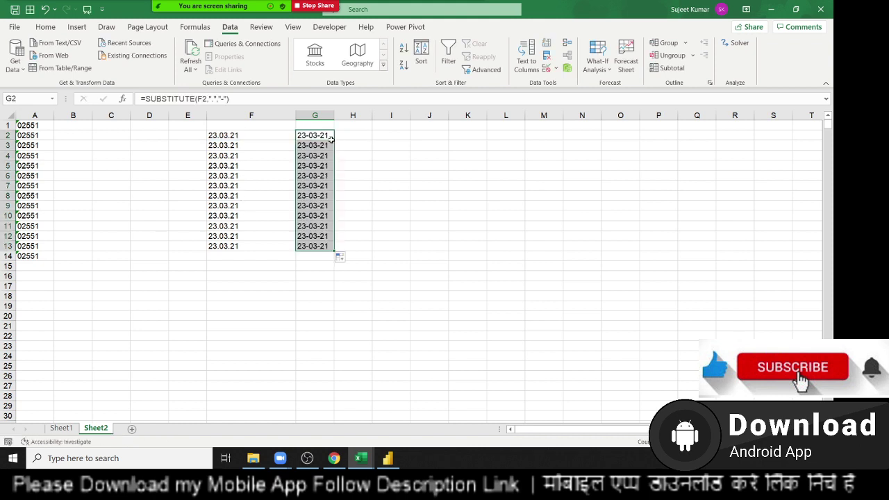
- Paste G2:G13 back as values and run Text to Columns on them
key(ctrl+c)
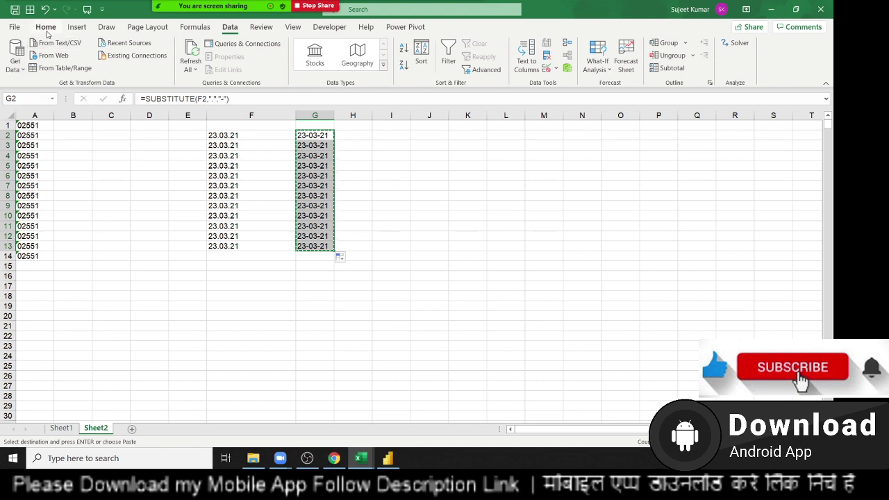
click(45, 27)
click(15, 70)
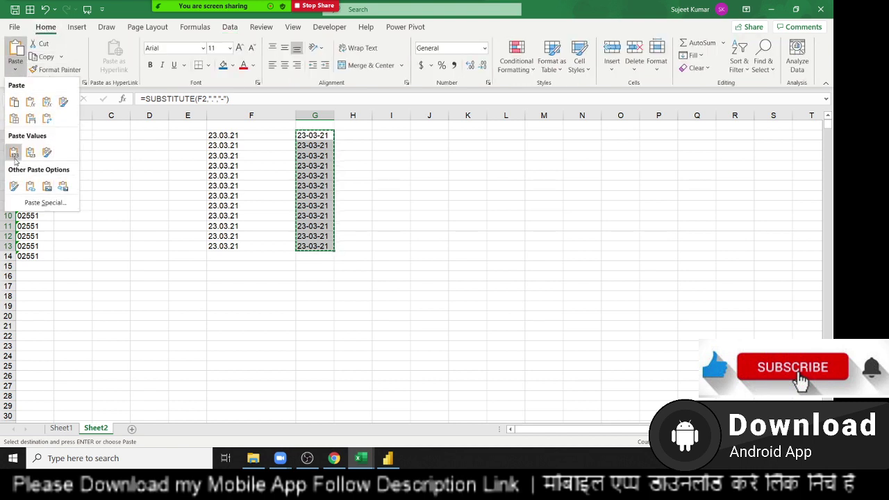
click(13, 156)
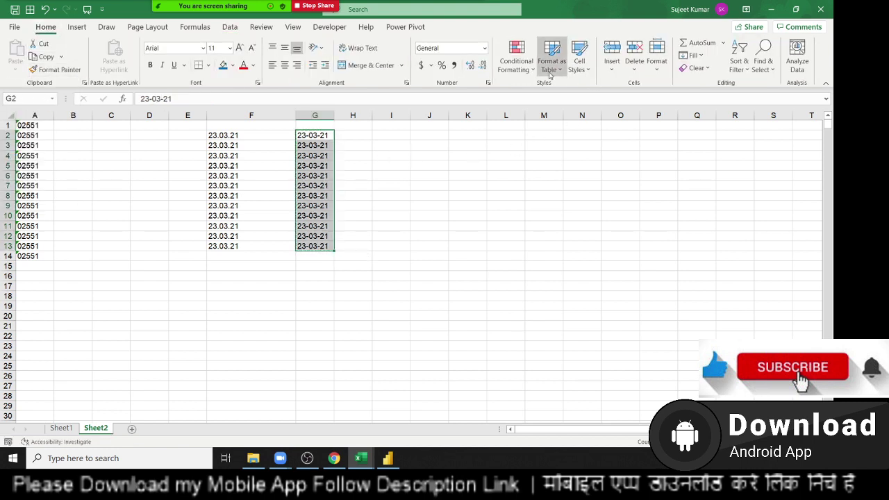
click(230, 27)
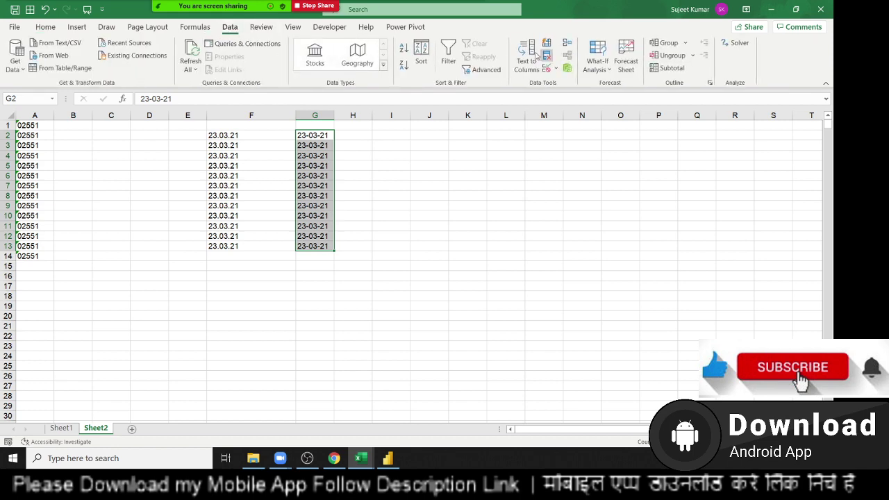
click(526, 59)
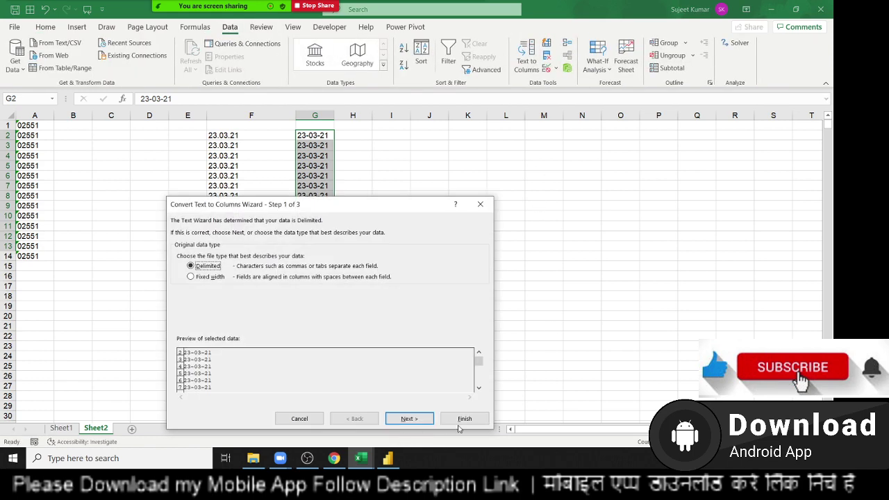
click(461, 420)
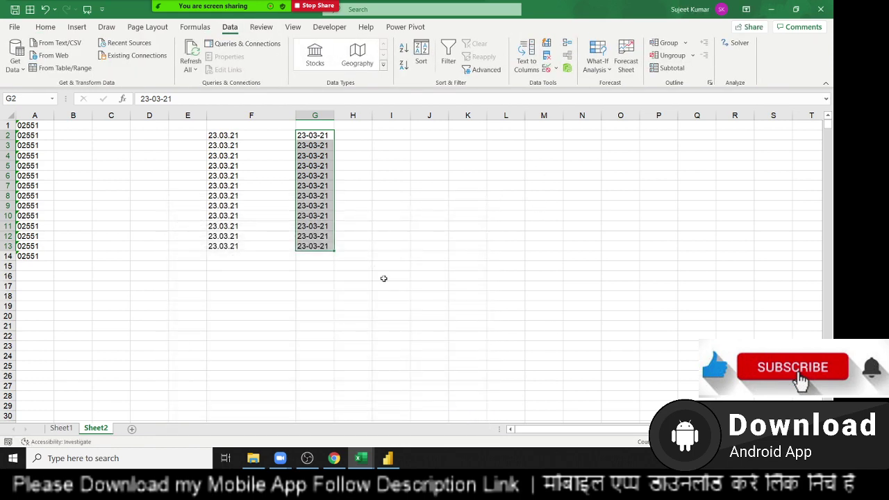
click(307, 134)
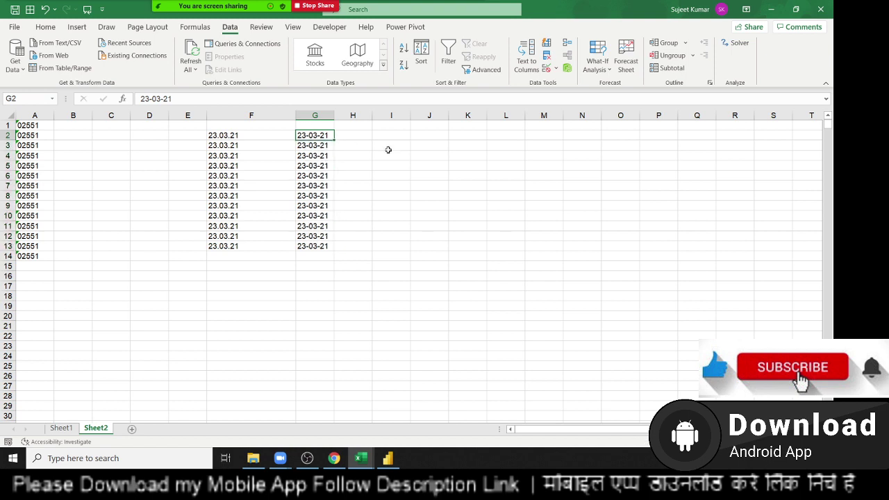
- Clear column G, then convert F2:F13 via Text to Columns using the DMY date format
key(ctrl+shift+Down)
key(Delete)
key(Left)
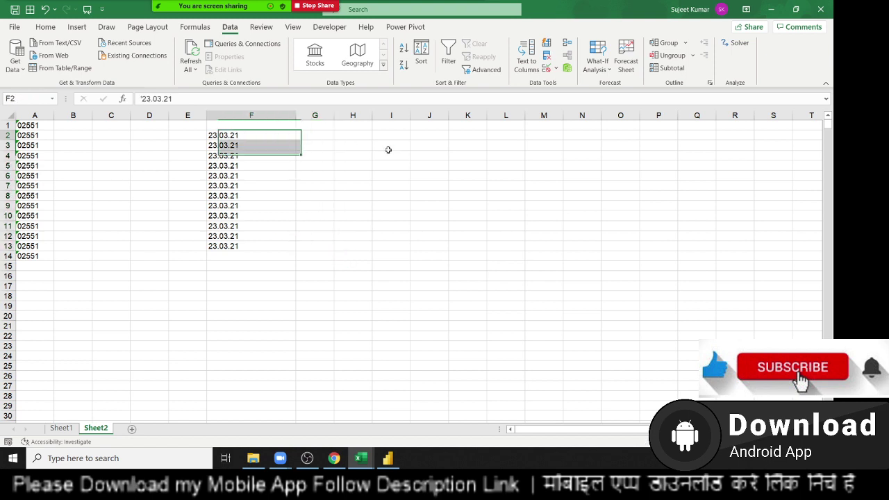
key(ctrl+shift+Down)
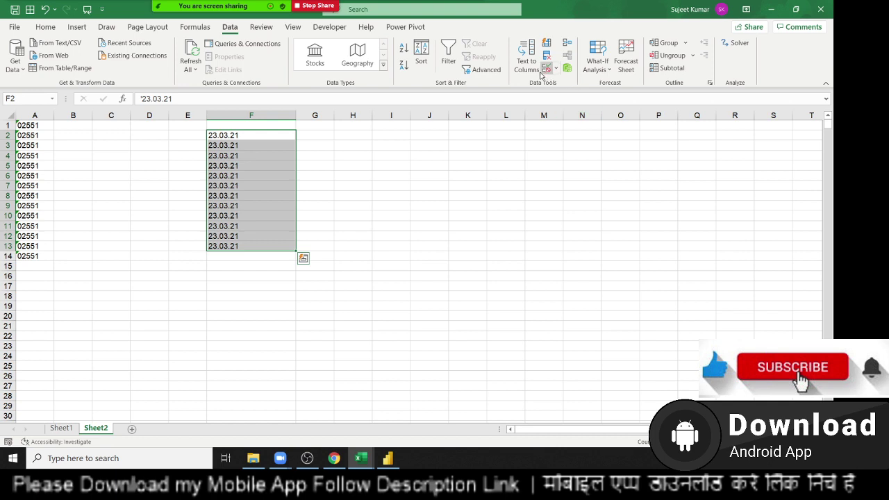
click(526, 61)
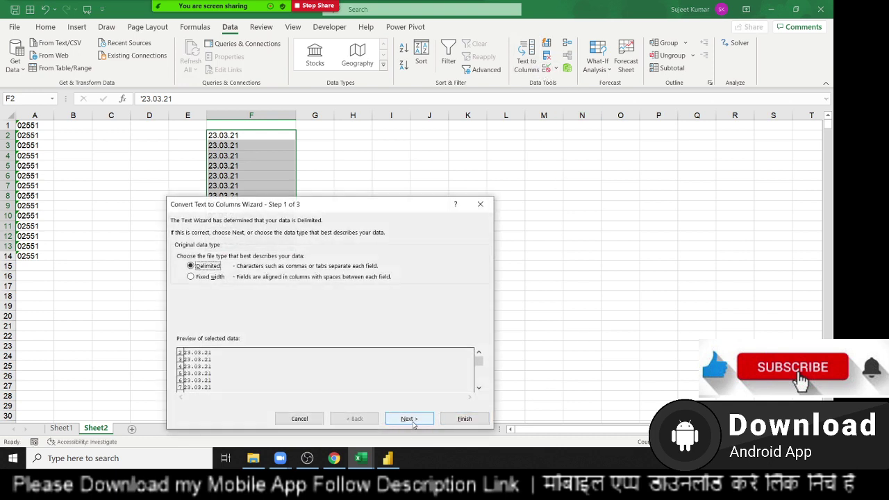
click(414, 420)
click(409, 418)
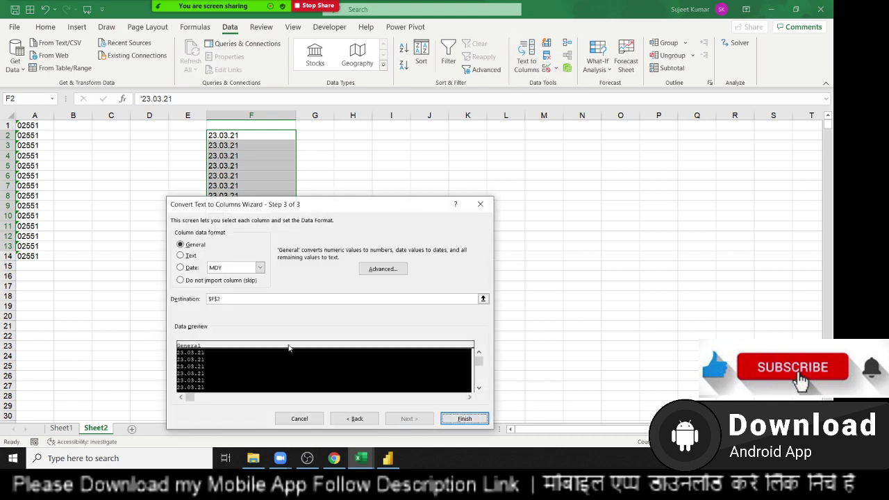
click(260, 267)
click(231, 284)
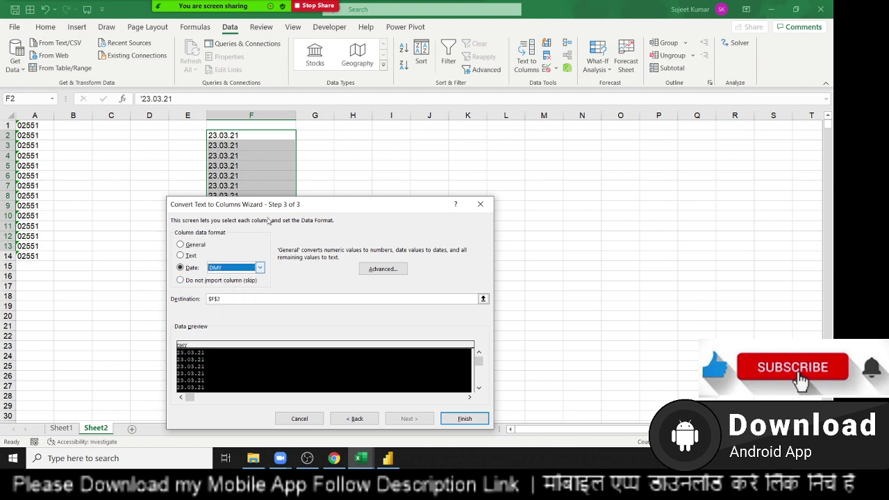
drag(274, 206, 428, 141)
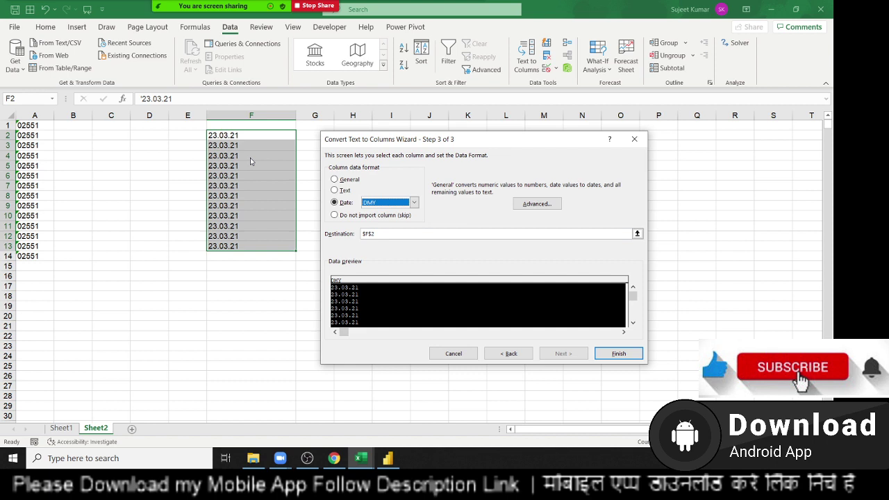
click(619, 355)
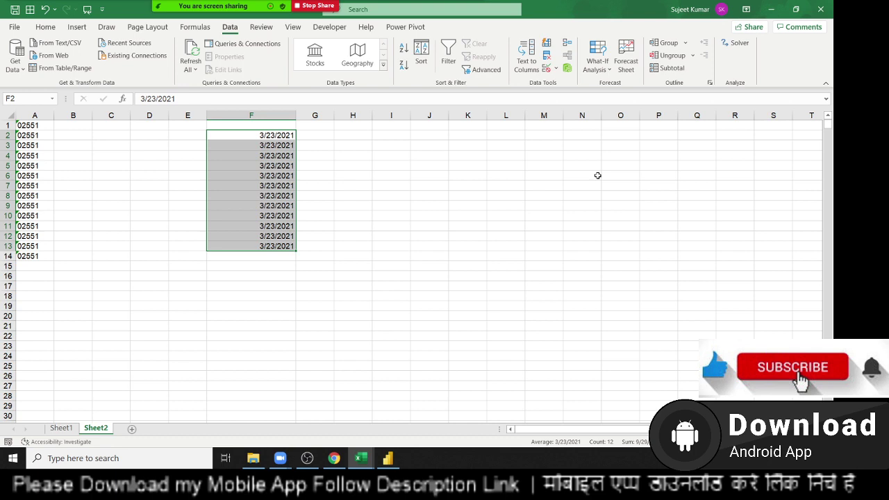
- Enter =DATE(2021,3,24) in I2
key(Right)
key(Right)
key(Right)
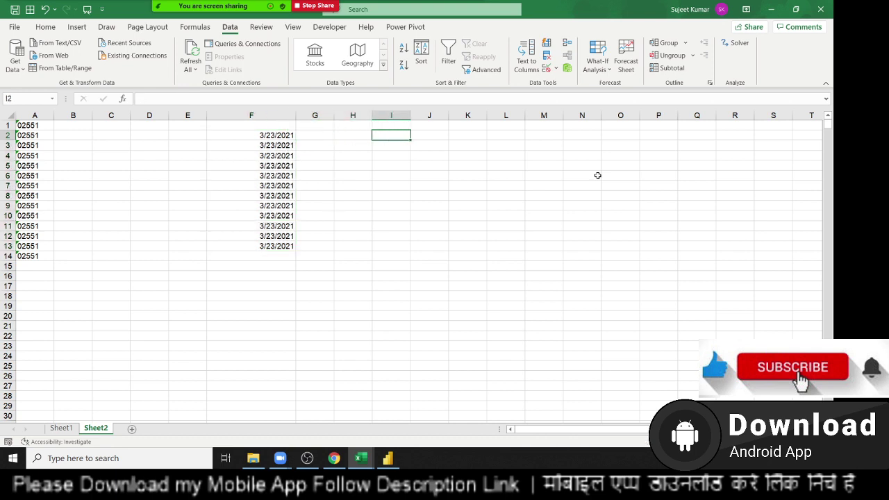
text(=date)
key(Tab)
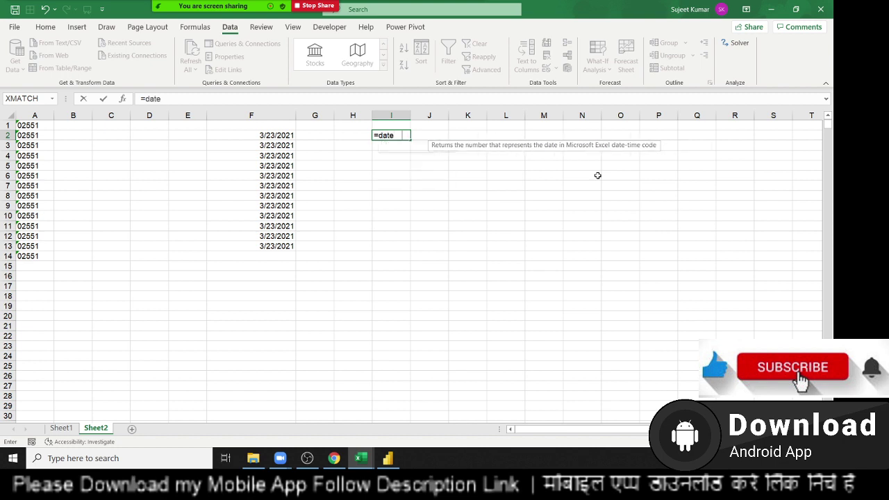
text(2021)
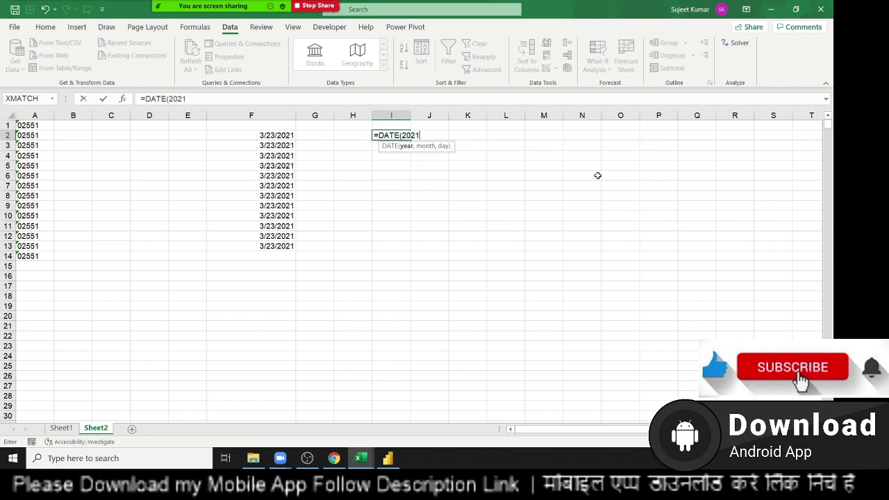
text(,3)
text(,24)
key(Return)
- Fill the 24-Mar-21 date down through I14
key(Up)
key(shift+Down)
key(shift+Down)
key(shift+Down)
key(shift+Down)
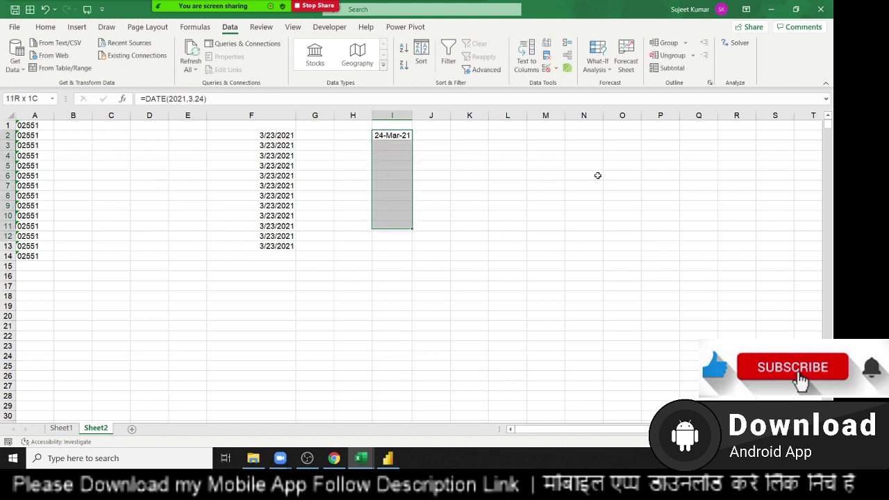
key(shift+Down)
key(shift+Down)
key(shift+Down)
key(ctrl+d)
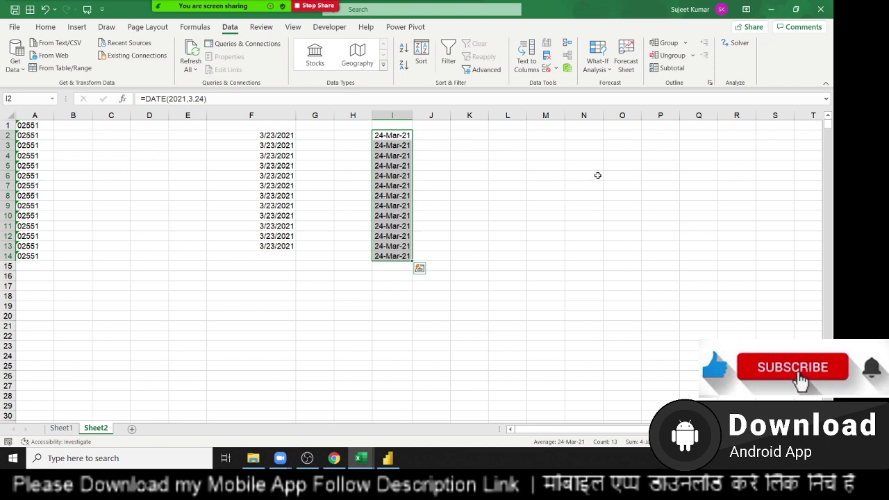
key(Up)
key(Down)
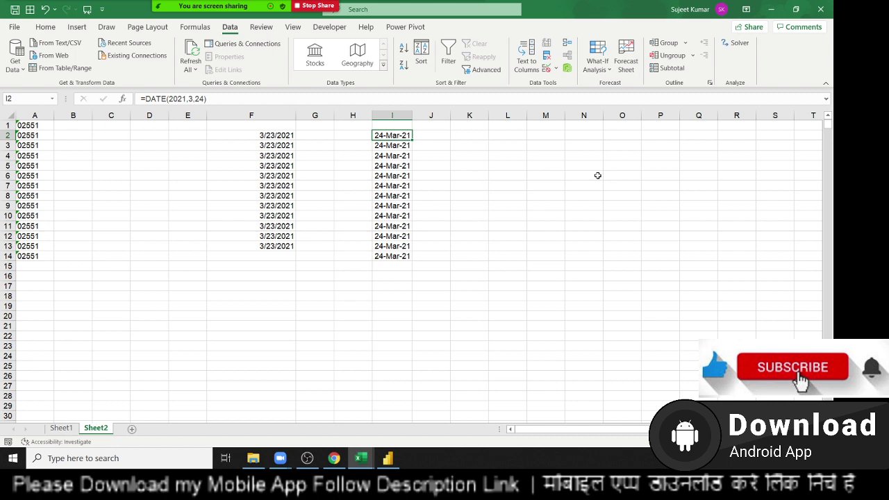
key(Up)
key(Right)
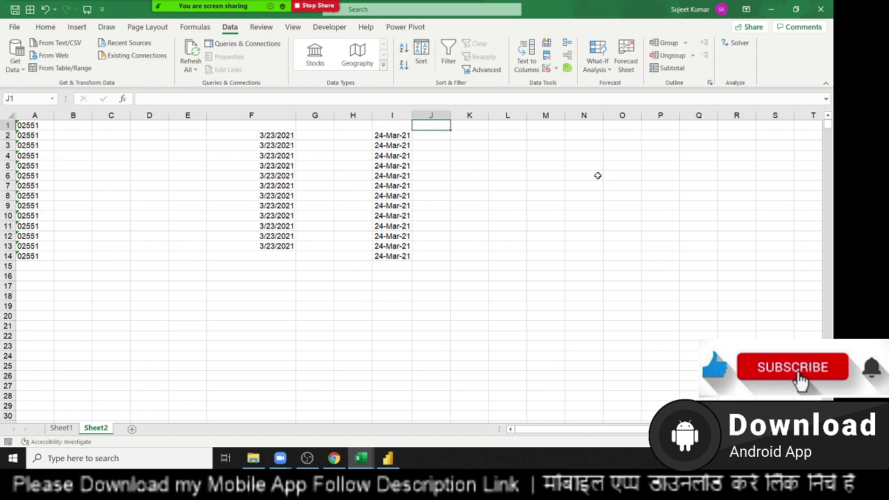
key(Right)
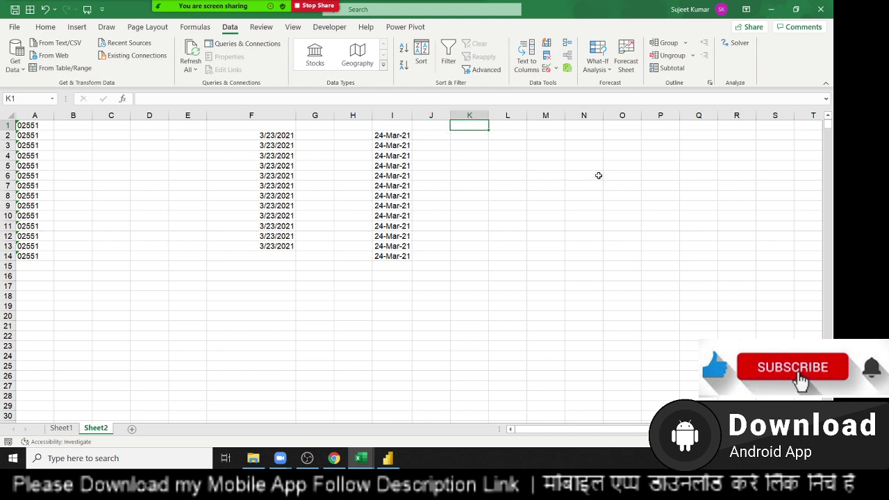
- Type Year, Month and Day into K1, L1 and M1, then return to the dates in column I
text(Year)
key(Tab)
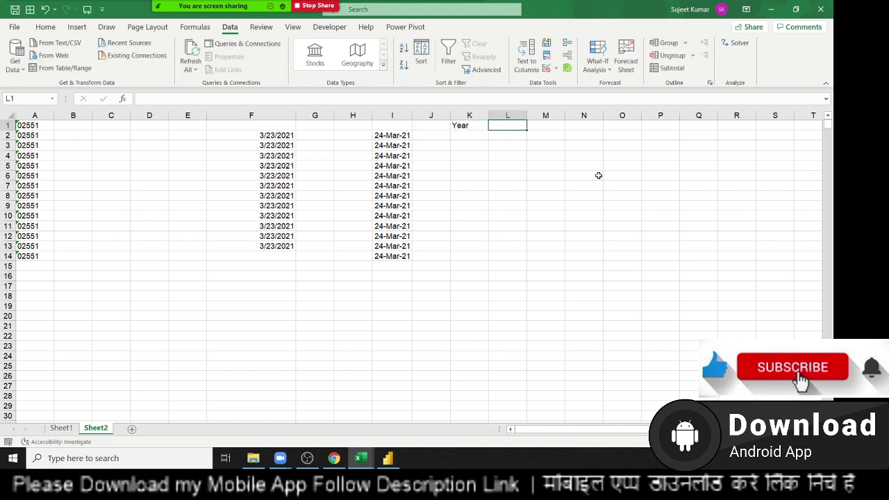
text(Month)
key(Tab)
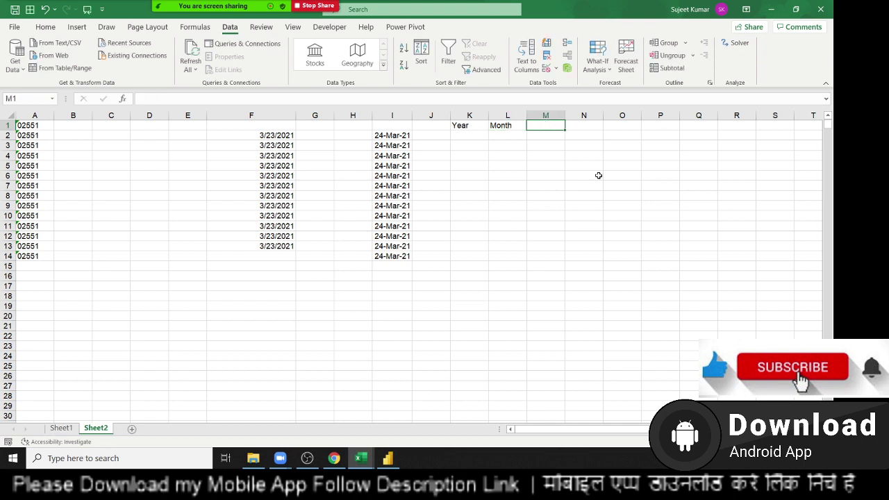
text(Day)
key(Return)
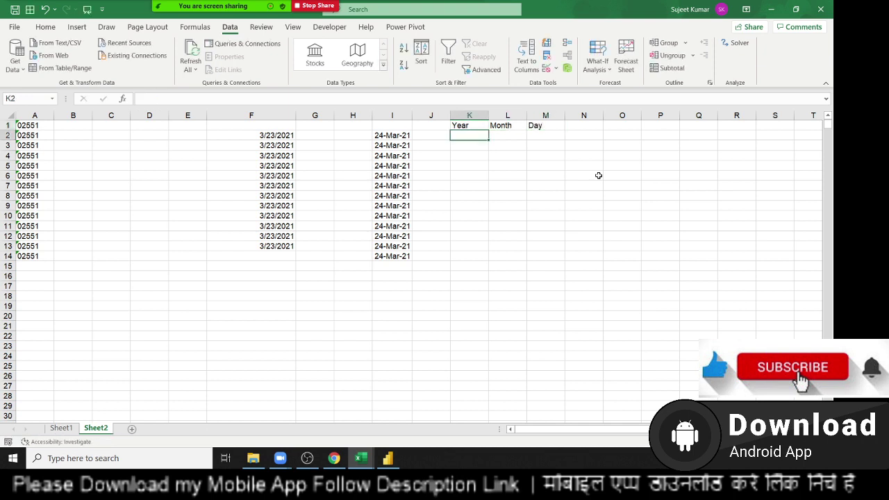
key(Left)
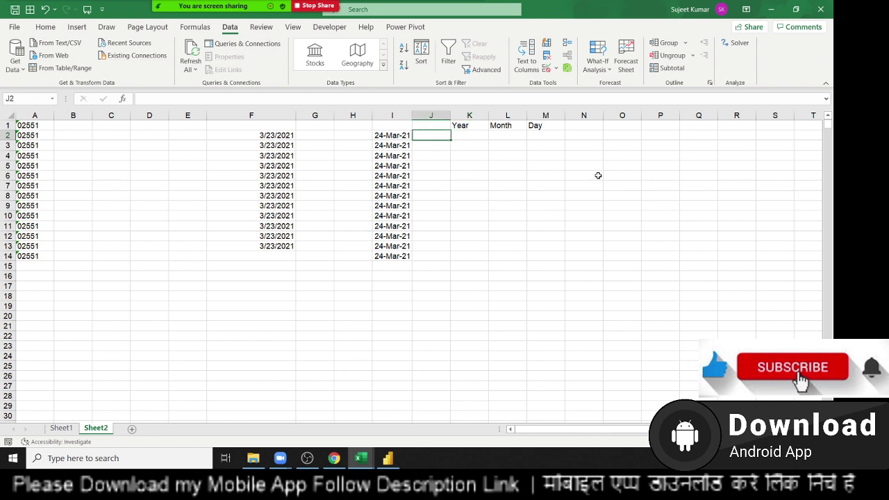
key(Left)
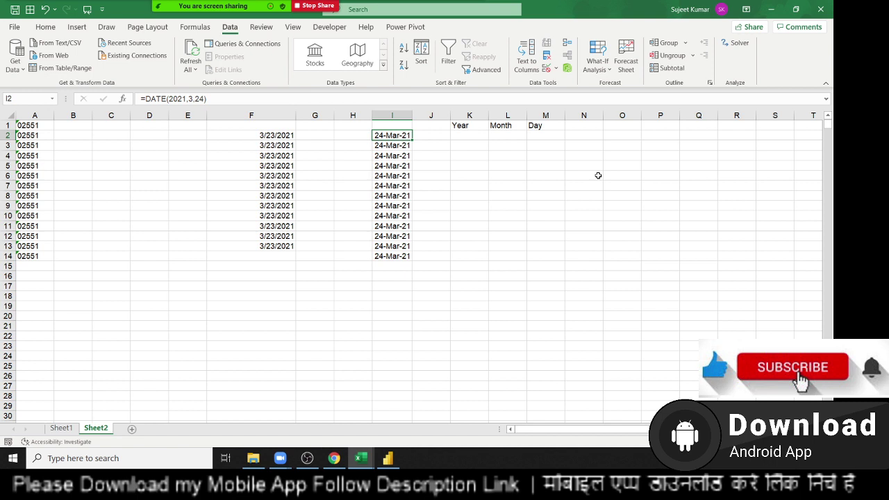
key(Down)
key(Down)
key(Down)
key(Down)
key(Down)
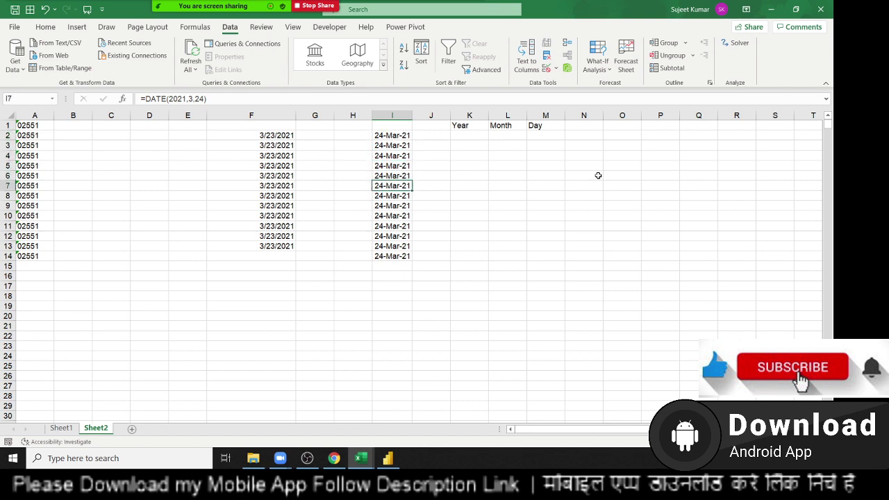
key(Down)
key(Down)
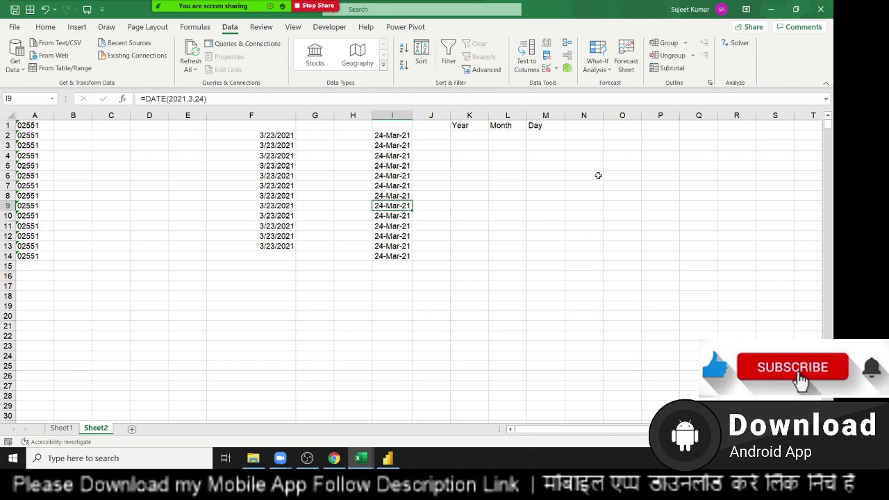
- Clear F1:M16 of the old dates and Year/Month/Day headings, then enter 20210324 in F2
mouse_move(216, 125)
mouse_down()
mouse_move(519, 245)
mouse_move(540, 278)
mouse_up()
key(Delete)
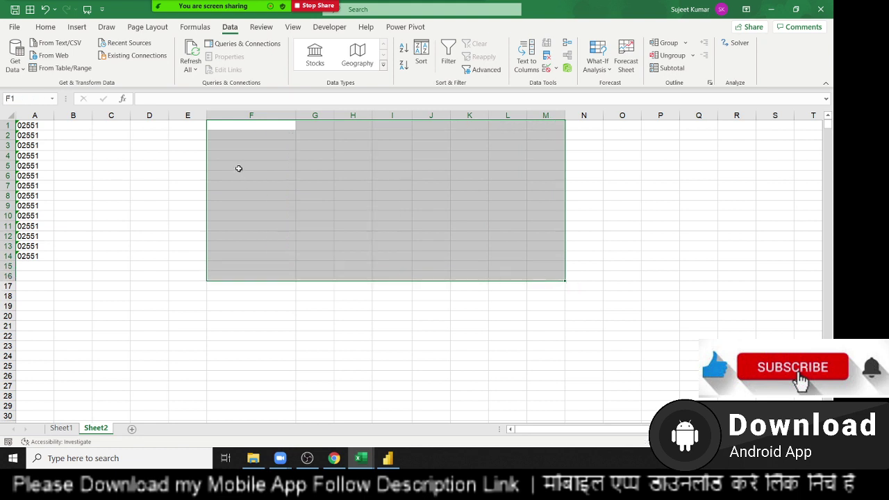
click(223, 135)
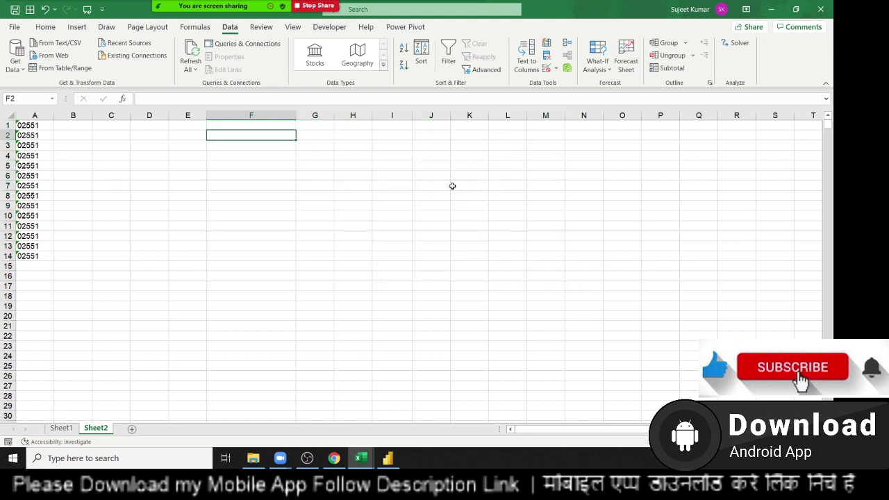
text(20210)
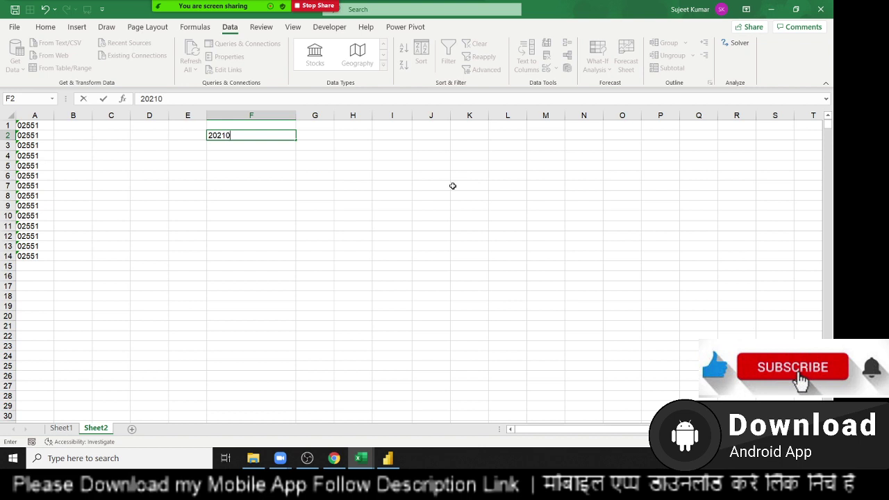
text(324)
key(Return)
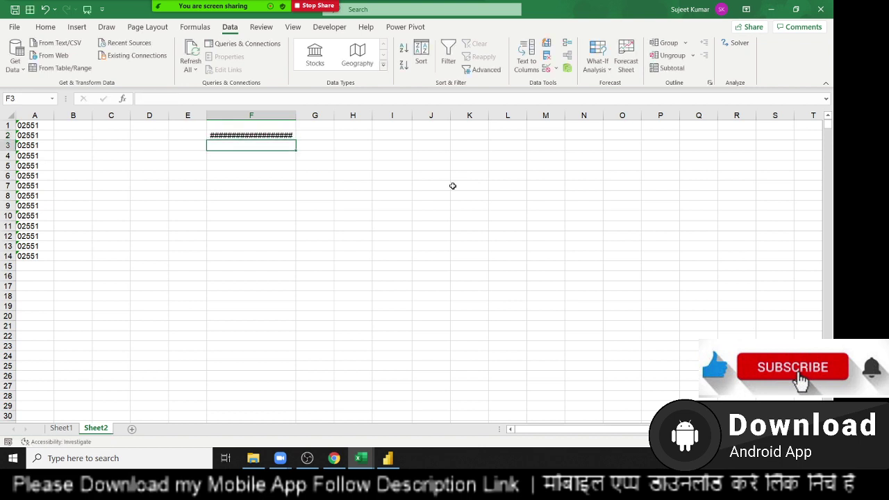
- Show F2 in General format and fill 20210324 down through F12
click(262, 134)
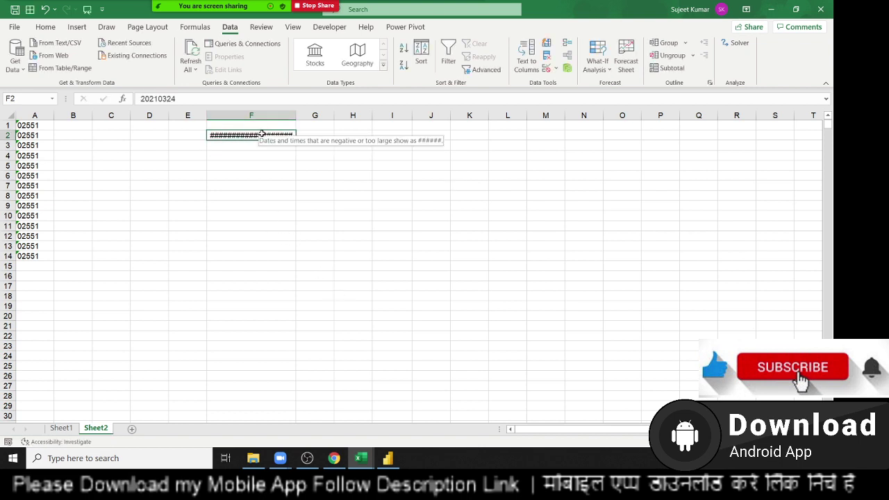
key(ctrl+shift+asciitilde)
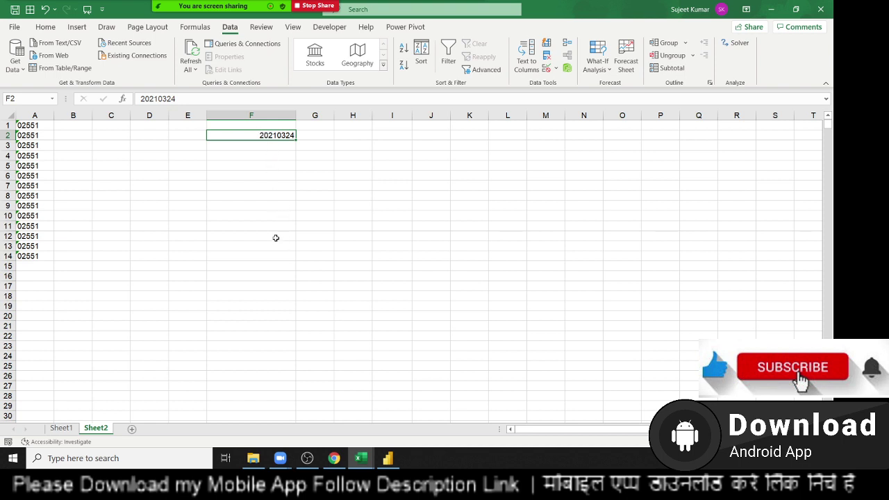
shift+click(275, 238)
key(ctrl+d)
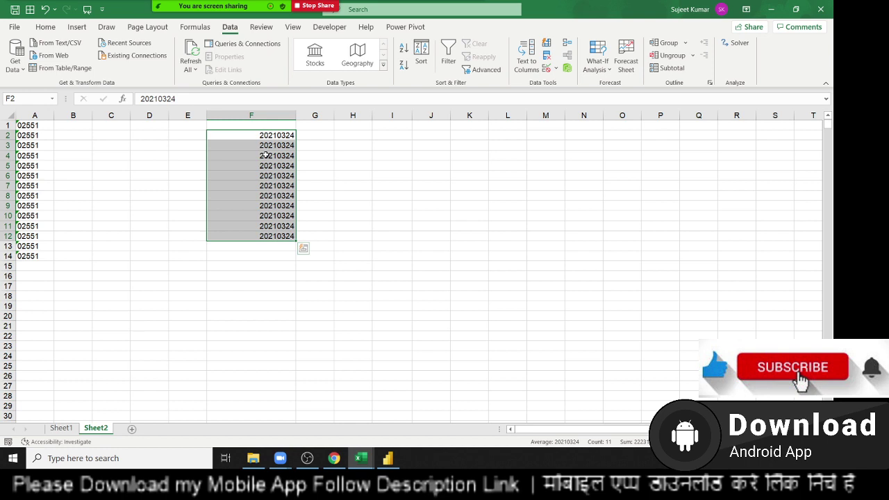
- Convert F2:F12's 20210324 values to 3/24/2021 dates with Text to Columns using YMD, then clear them
click(527, 56)
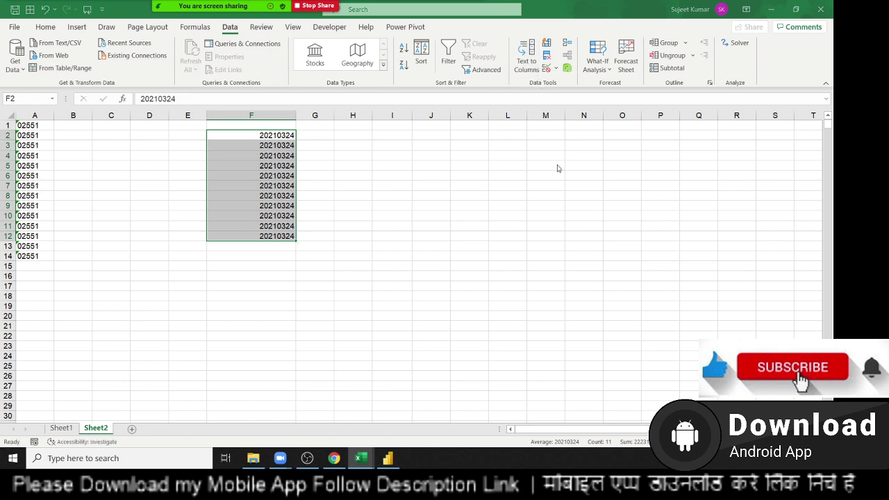
click(582, 354)
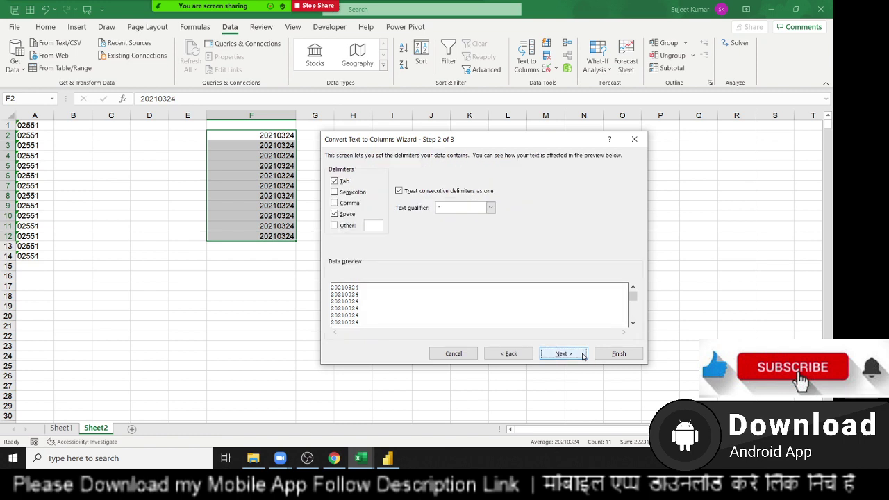
click(582, 354)
click(414, 202)
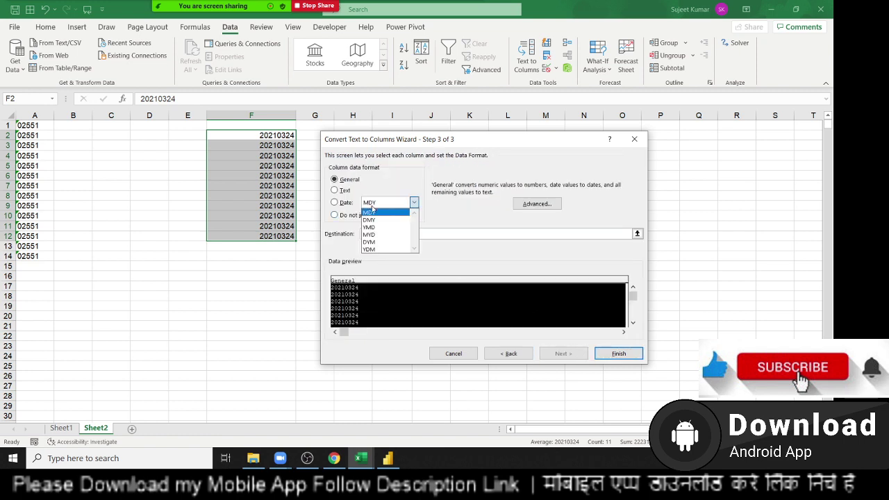
click(378, 227)
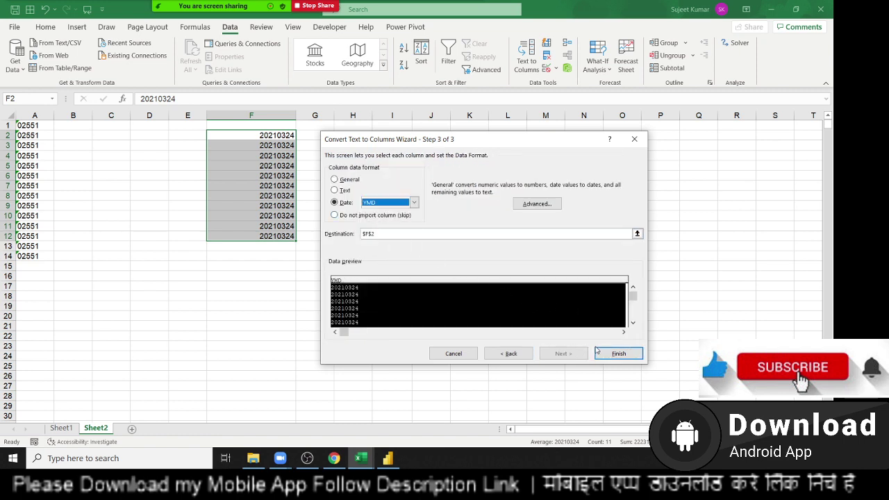
click(618, 353)
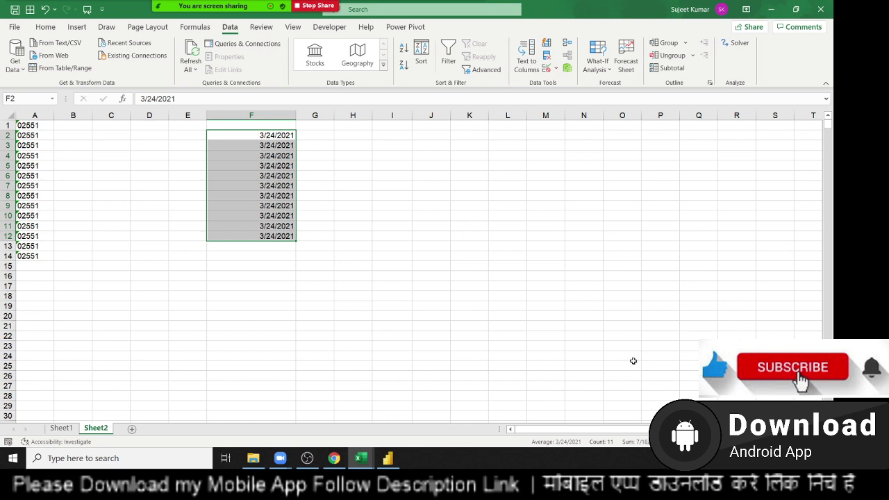
key(Delete)
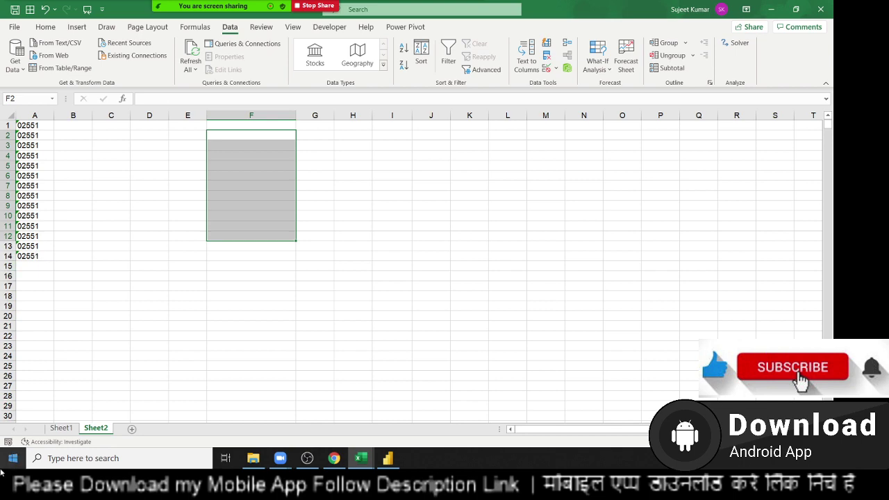
- On Sheet1, copy the Sales Mode column A into column Q
click(59, 428)
click(72, 257)
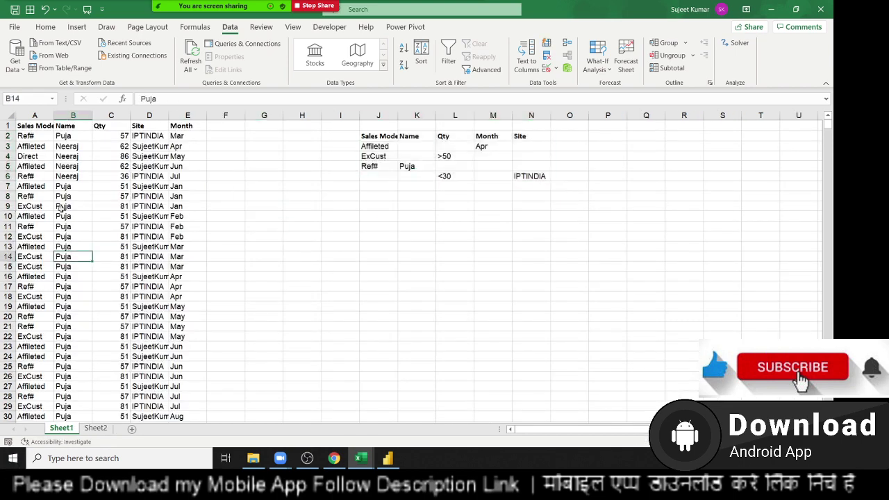
click(36, 116)
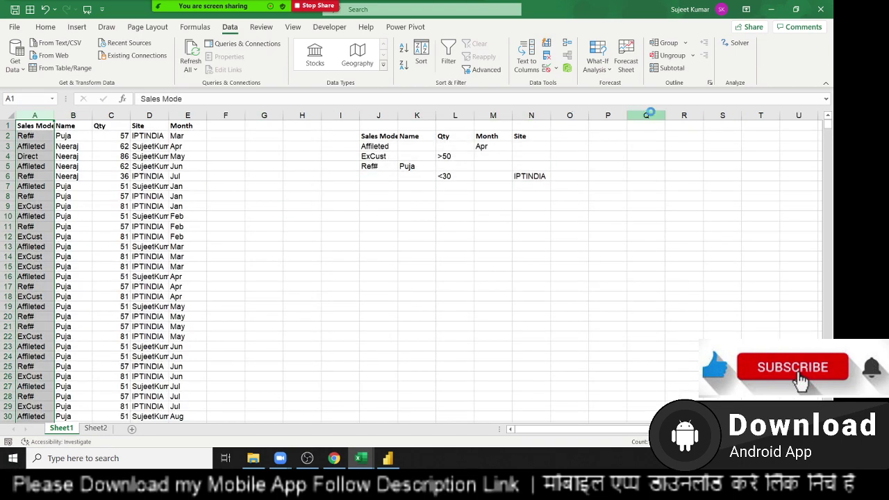
key(ctrl+c)
click(639, 128)
key(ctrl+v)
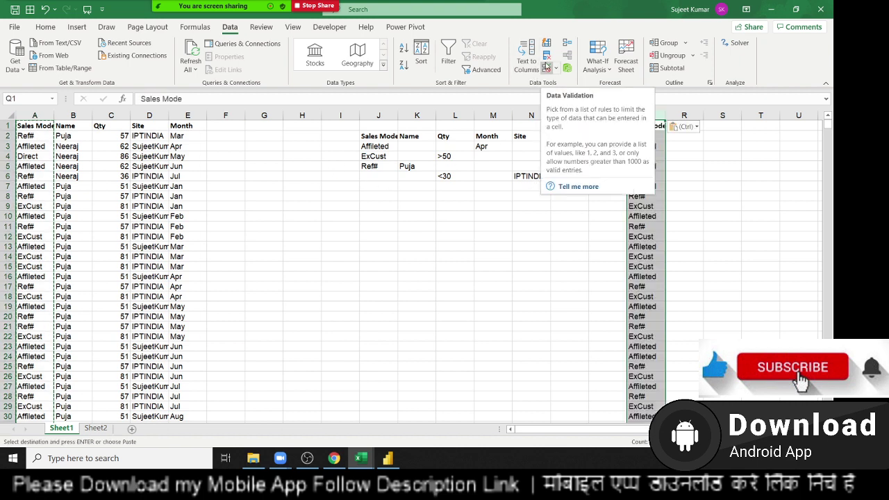
- Remove duplicate Sales Mode values from column Q
click(546, 59)
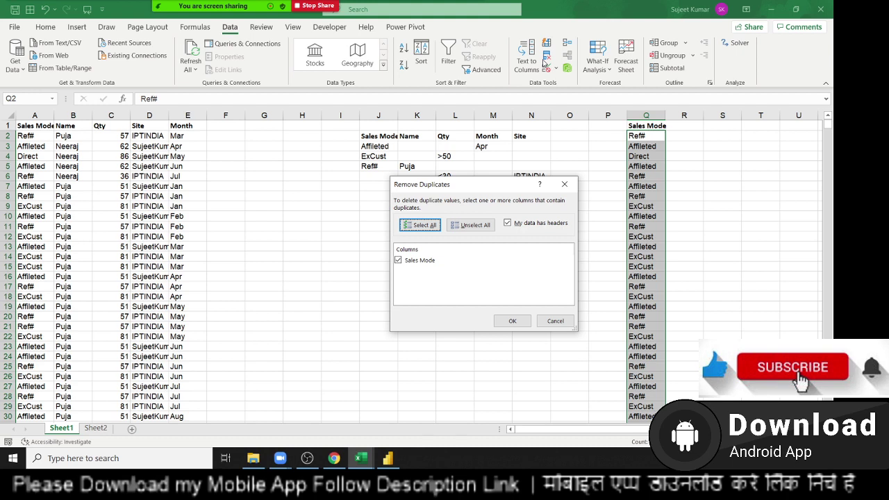
click(514, 320)
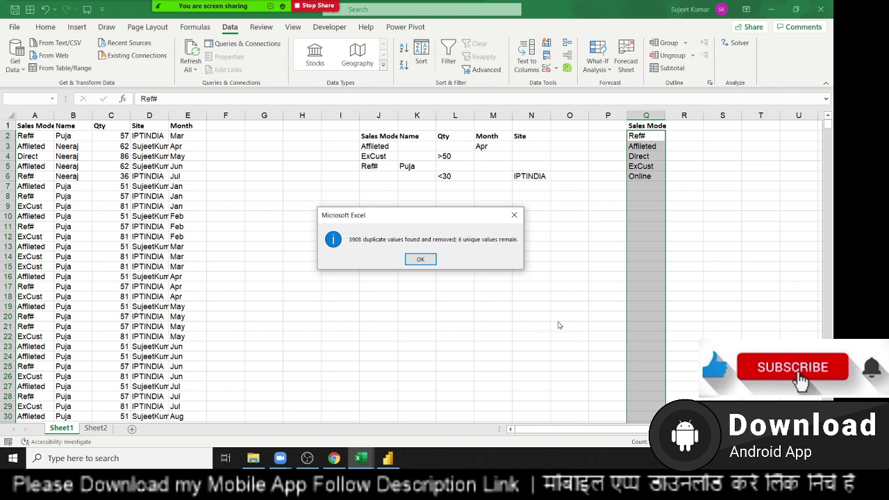
click(419, 259)
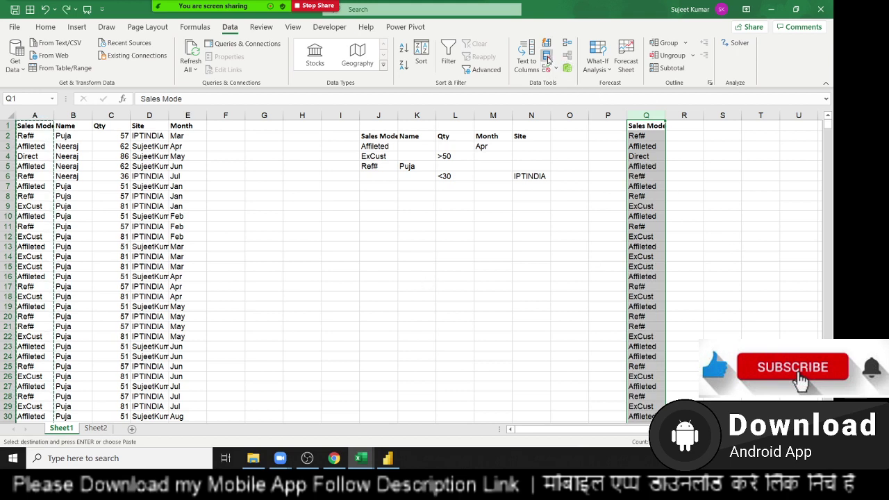
- Run Remove Duplicates on column Q again, leaving 6 unique Sales Mode values
click(566, 68)
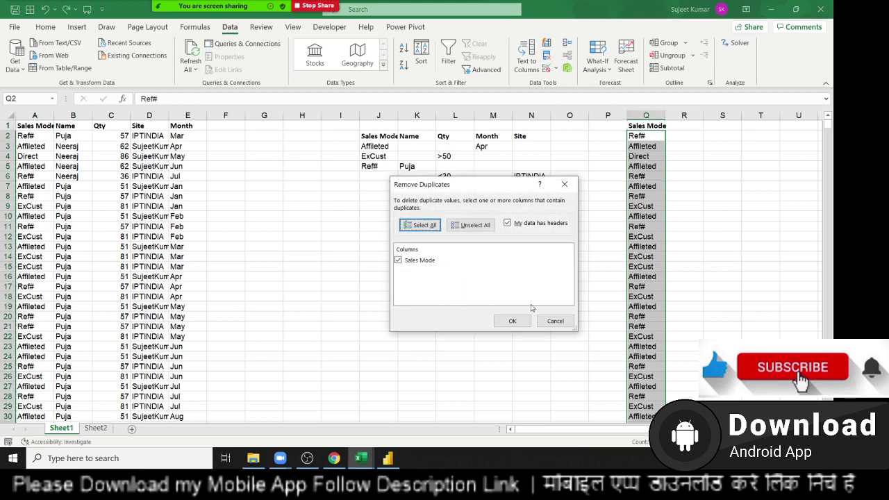
click(514, 321)
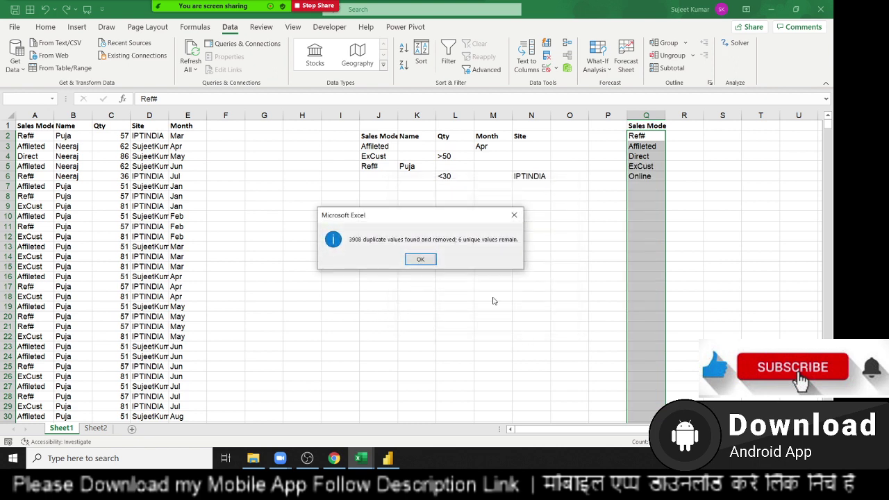
click(426, 261)
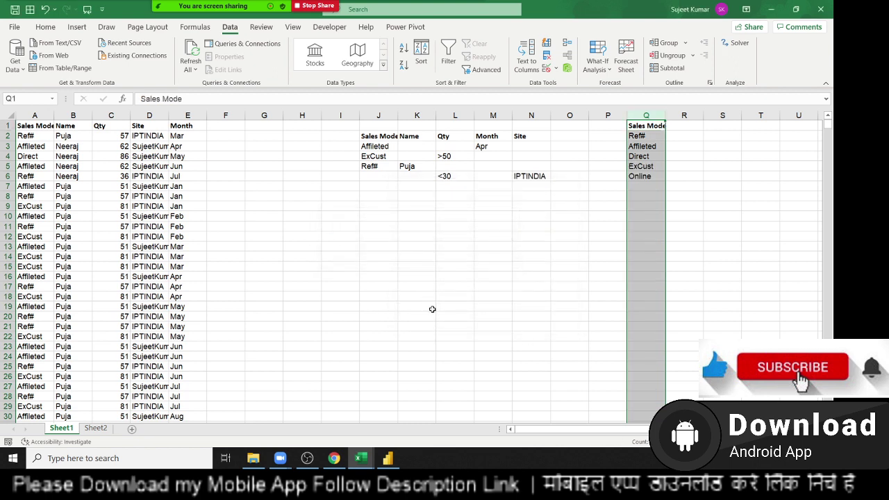
- Undo the column Q changes so it is empty, and return to A1
key(ctrl+z)
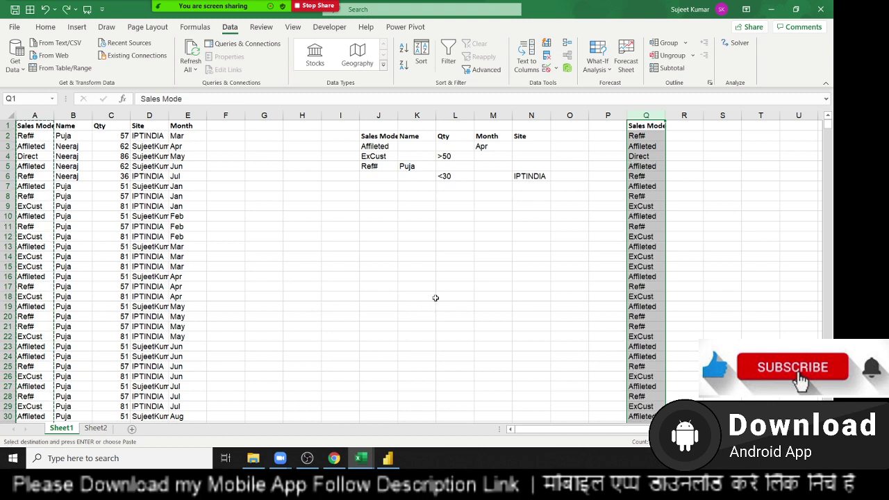
key(ctrl+z)
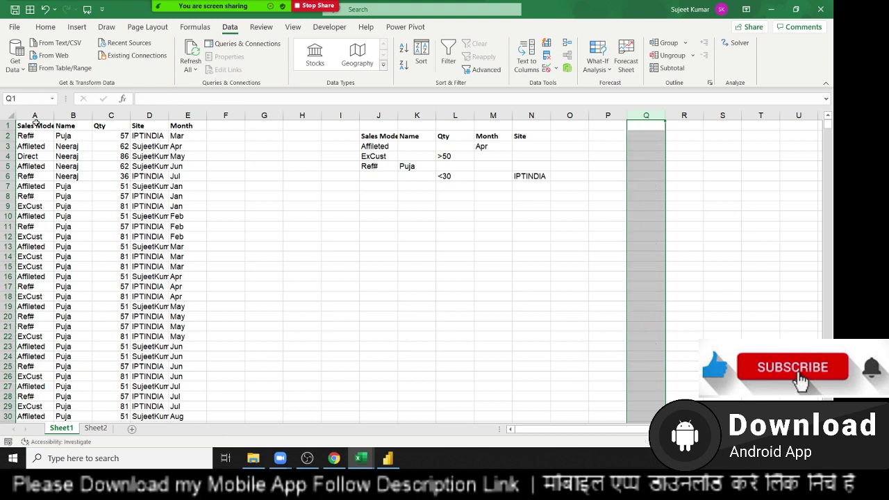
click(42, 124)
- Remove duplicates from columns A:E by Name only, keeping 10 rows, then add Sheet3
drag(31, 114, 189, 111)
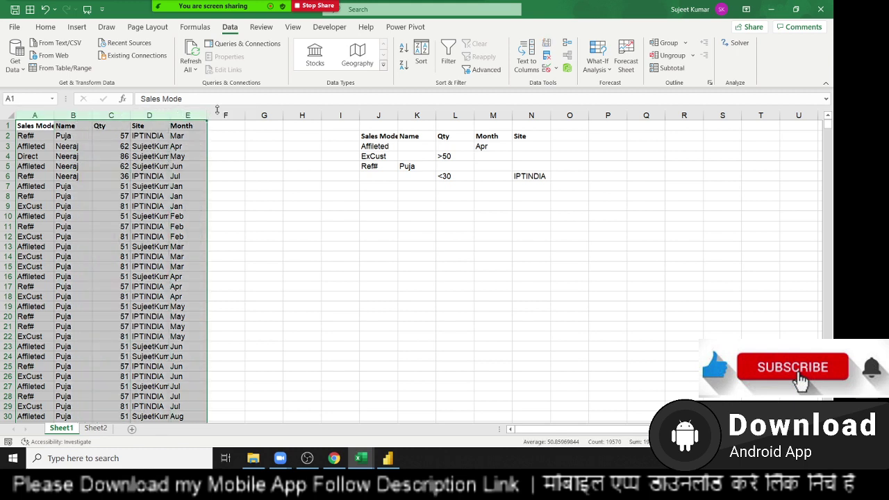
click(546, 69)
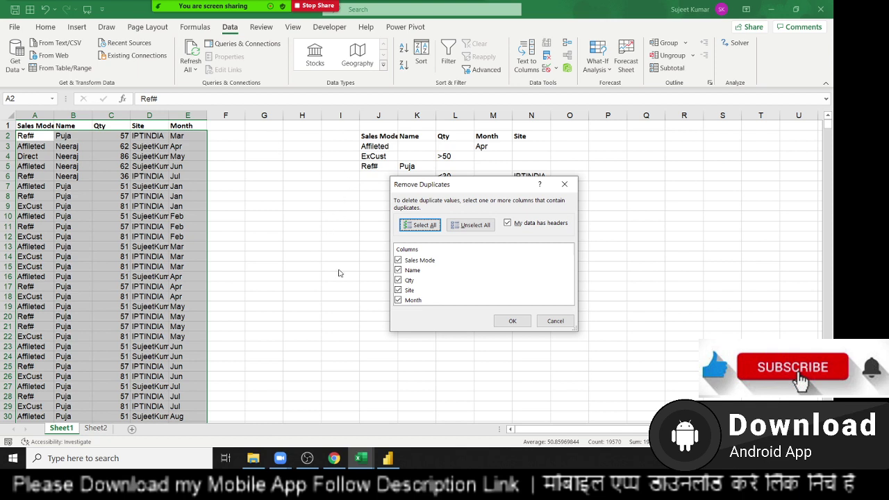
click(398, 300)
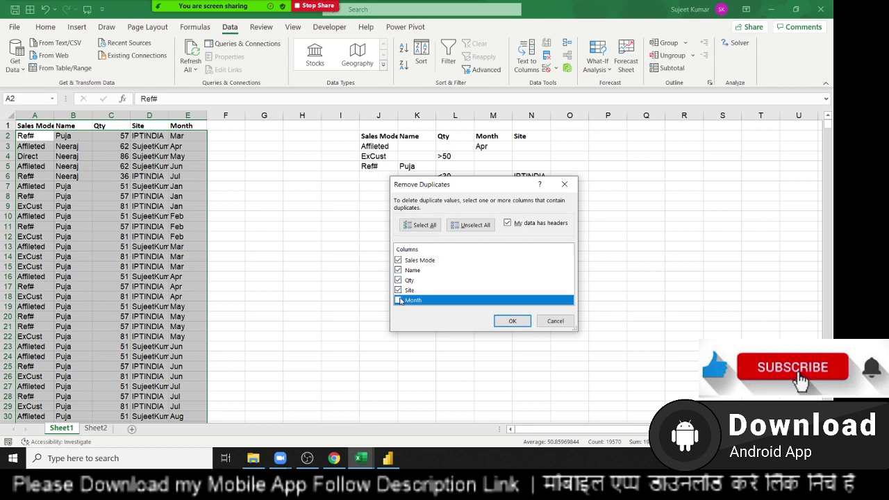
click(397, 290)
click(398, 280)
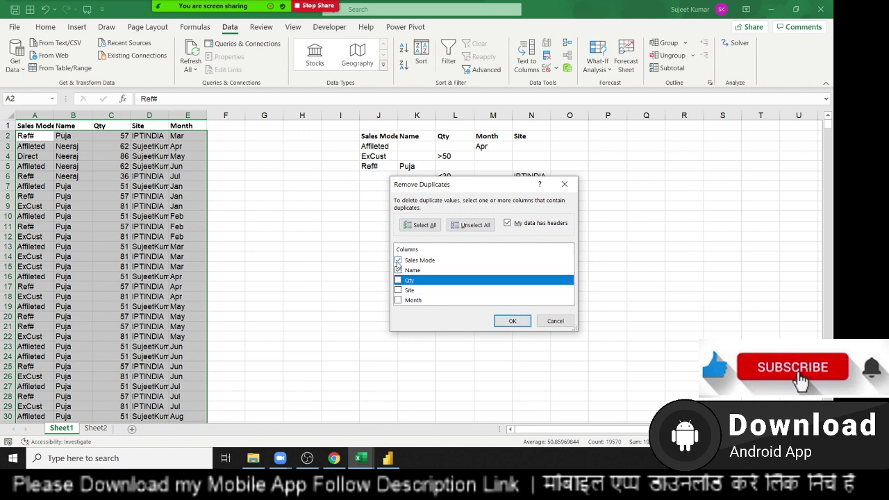
click(398, 260)
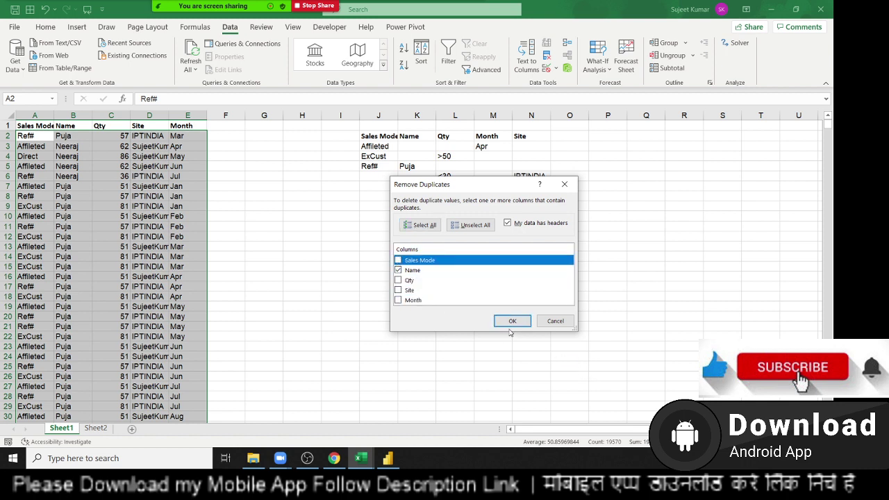
click(510, 323)
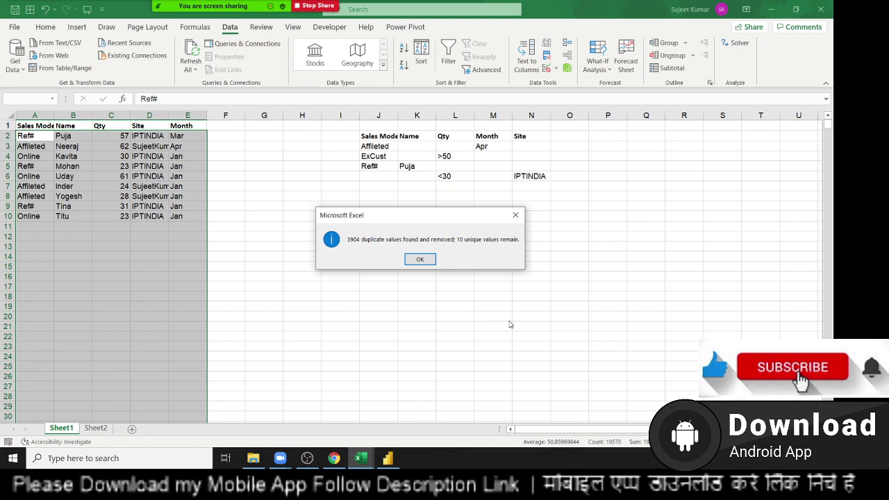
click(420, 259)
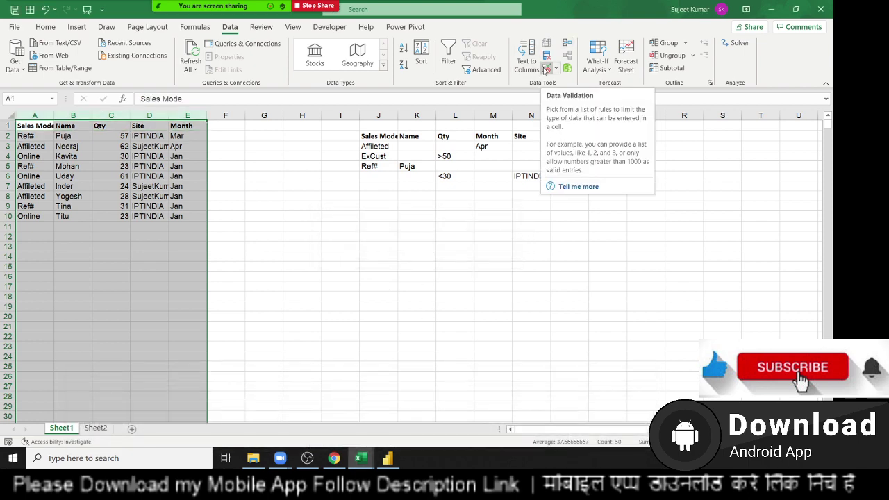
click(132, 429)
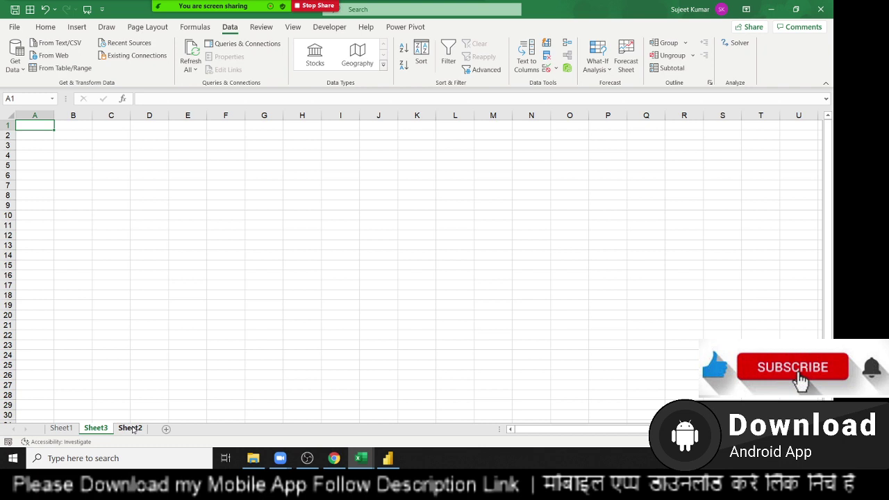
- Give column A a Whole number validation rule: greater than or equal to, minimum 0
key(ctrl+shift+Down)
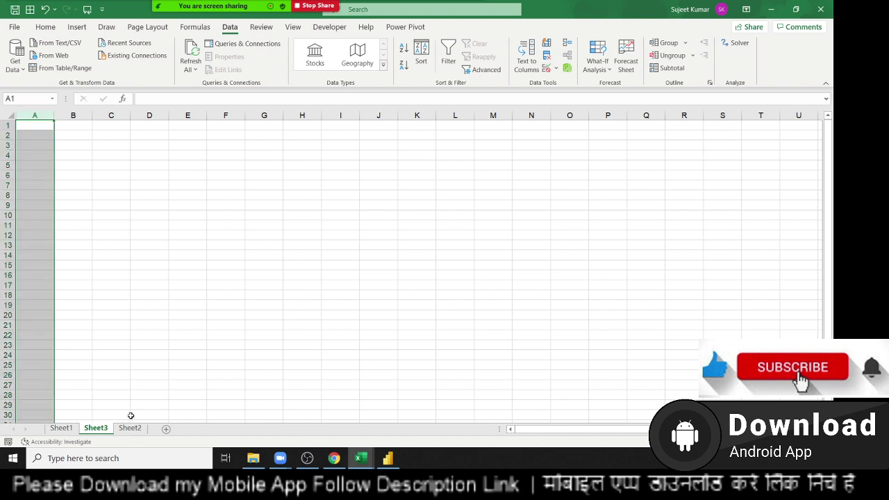
click(547, 68)
click(448, 222)
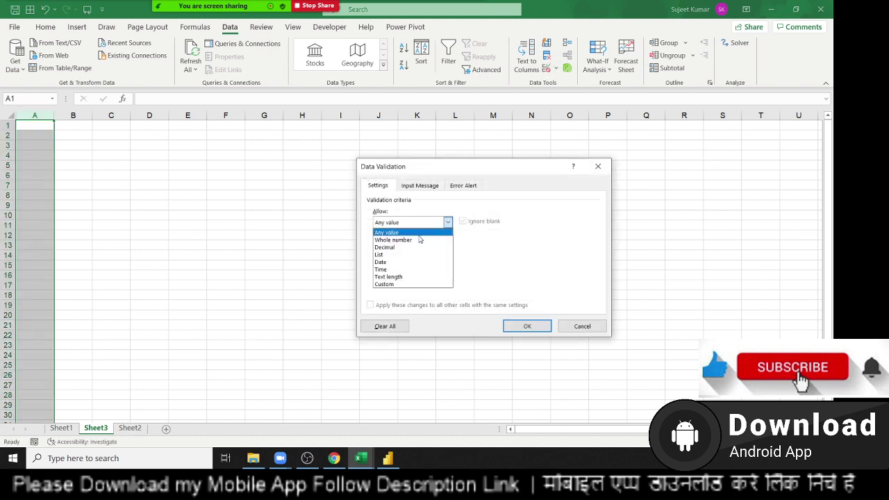
click(418, 241)
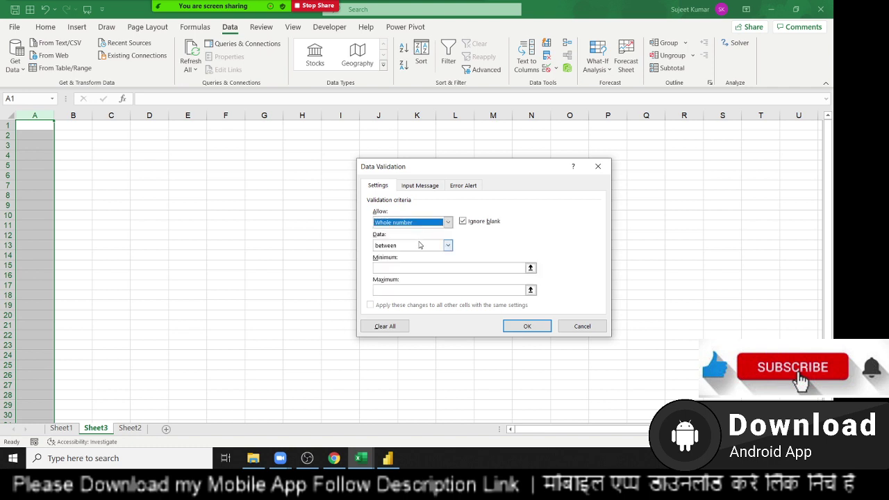
click(420, 244)
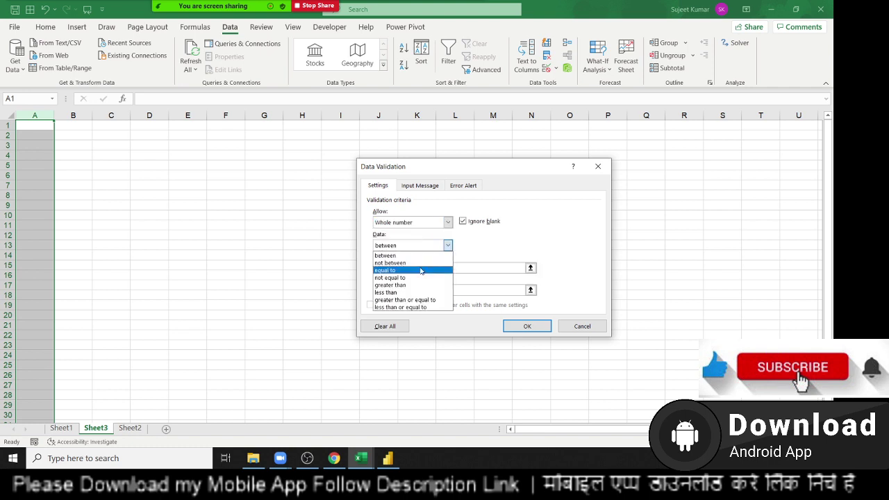
click(419, 271)
click(420, 247)
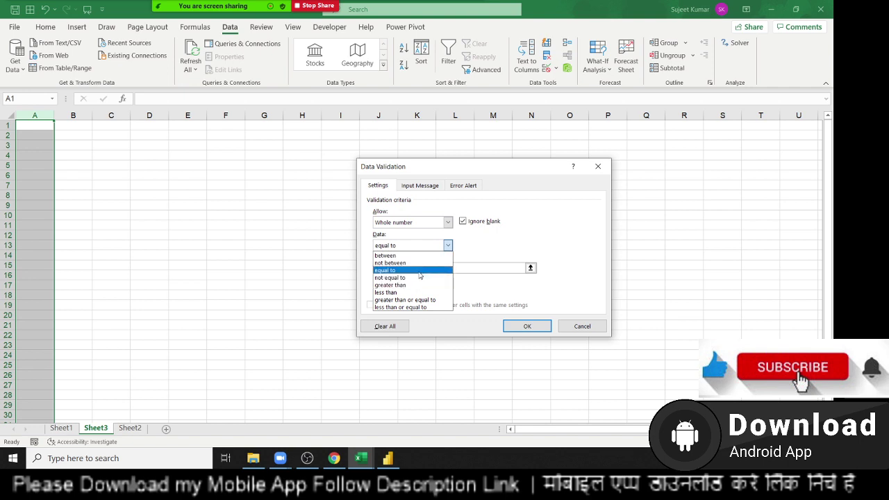
click(420, 299)
click(416, 268)
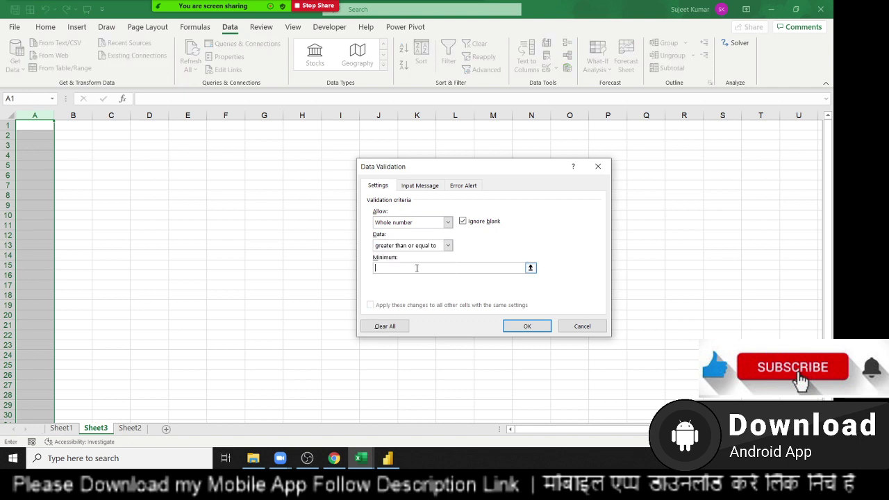
text(0)
key(Return)
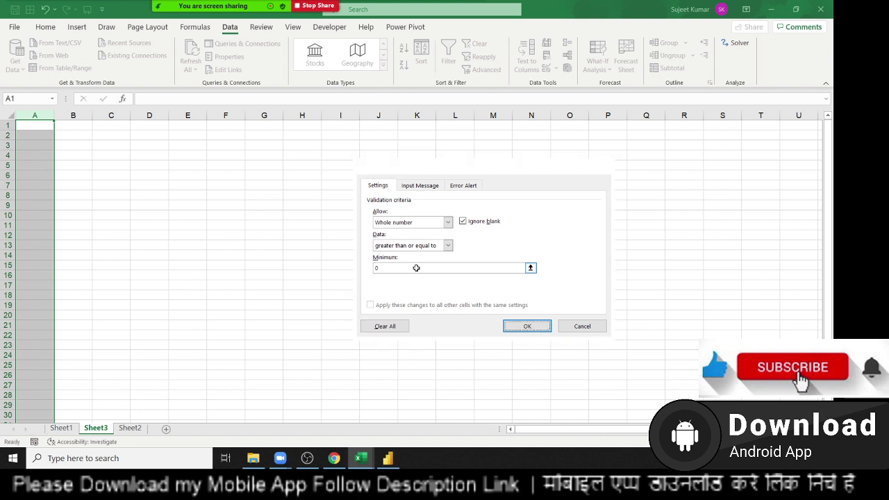
- Enter 1554 in A2, then confirm A3 rejects -556456 and 5652.36
key(Down)
text(1554)
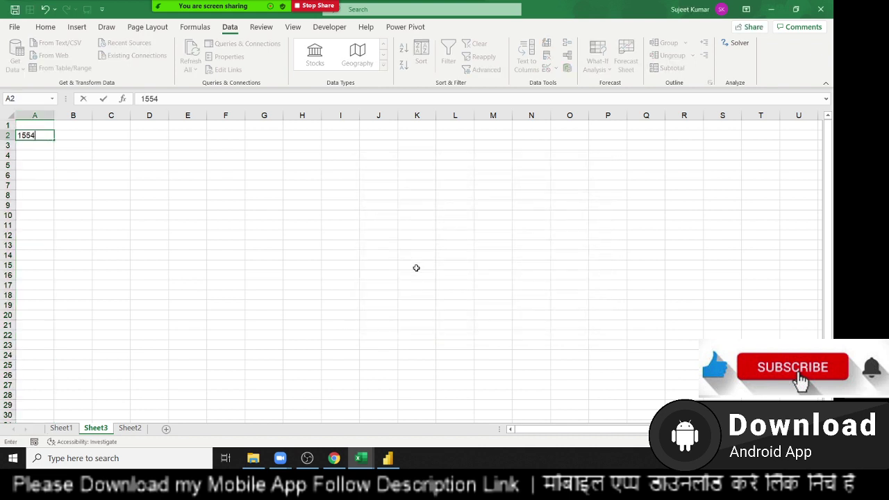
key(Return)
text(-556456)
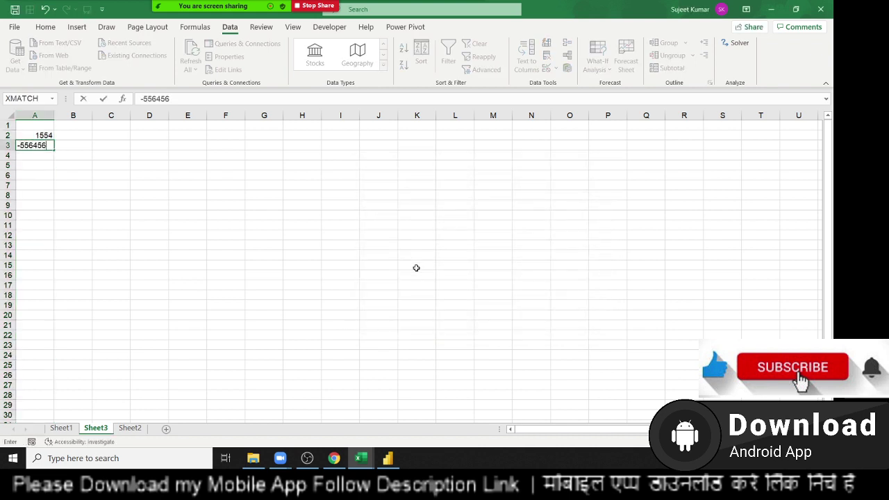
key(Return)
key(Escape)
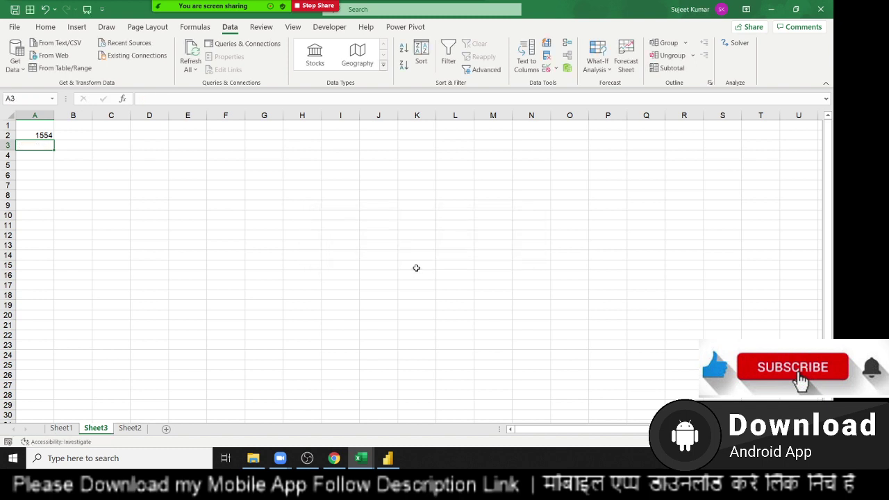
text(5652.36)
key(Return)
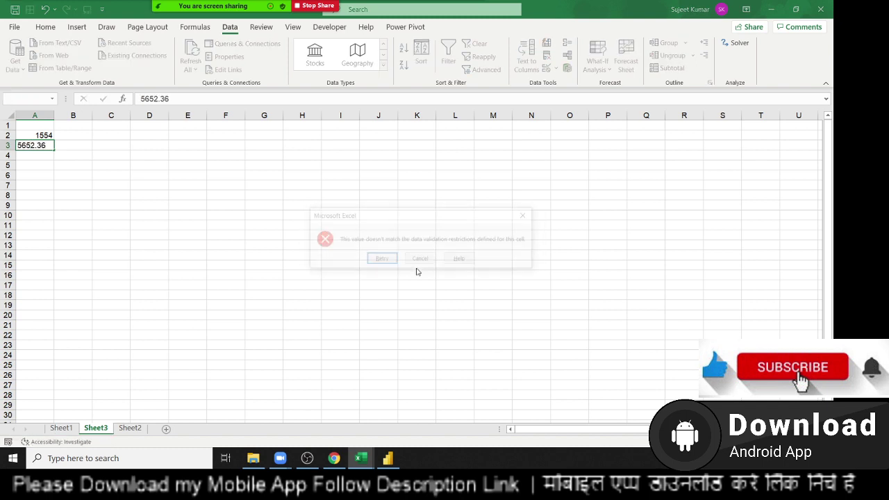
key(Escape)
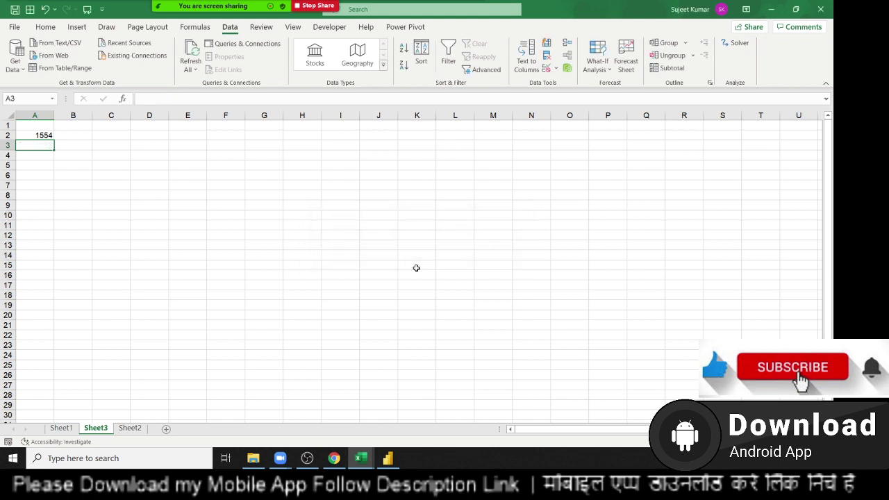
- Review column A's Allow options in Data Validation, then cancel without changes
click(33, 115)
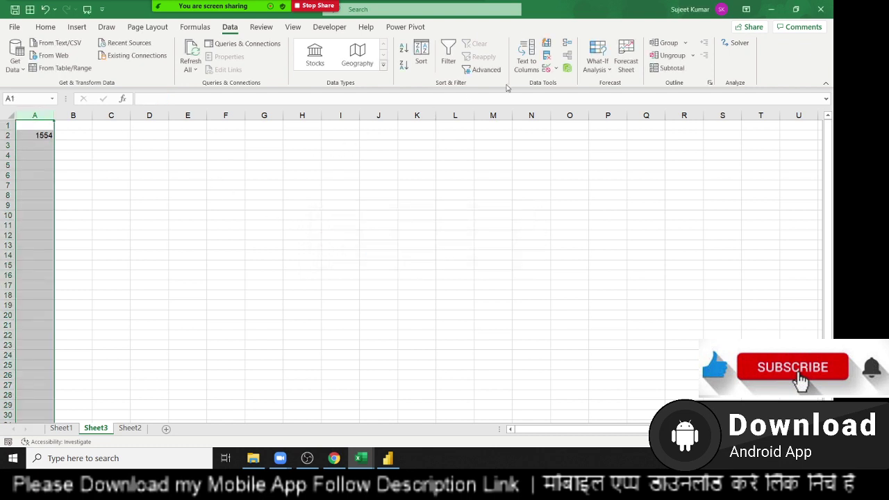
click(546, 69)
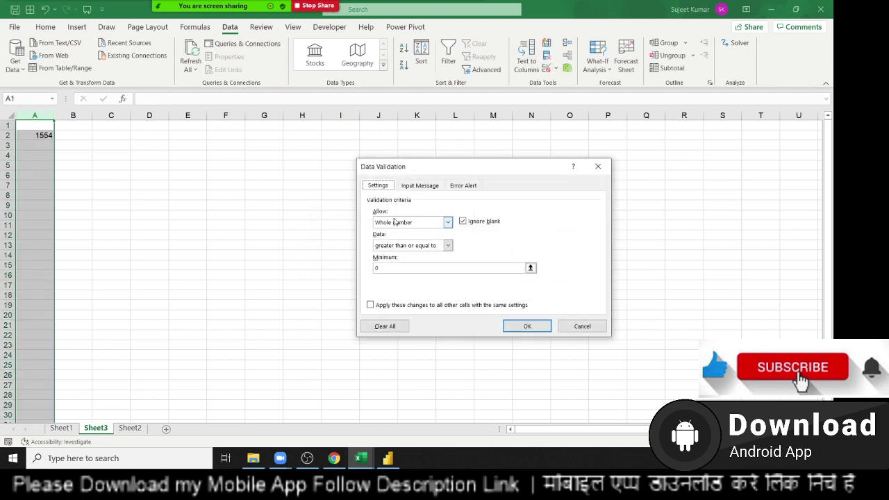
click(448, 222)
click(397, 248)
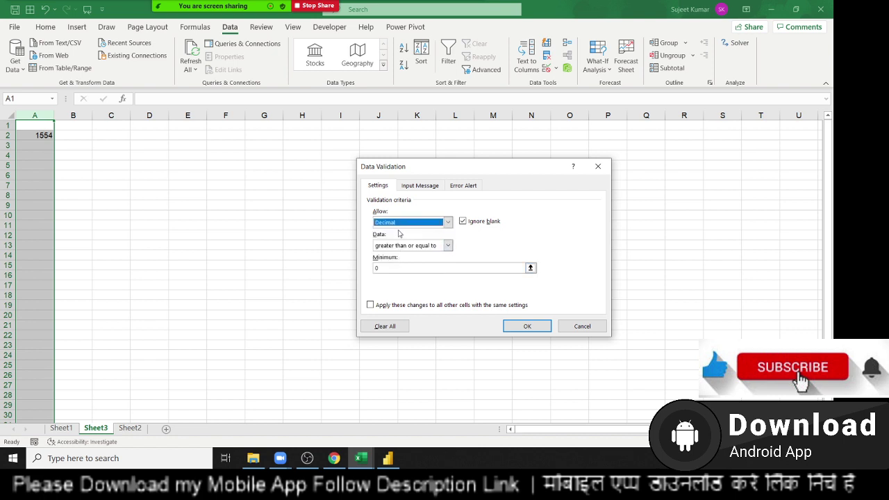
click(397, 222)
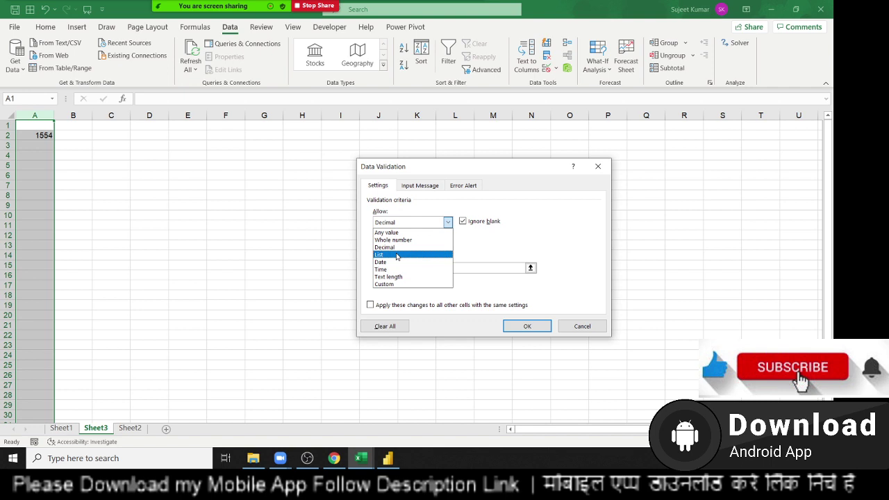
key(Escape)
key(Escape)
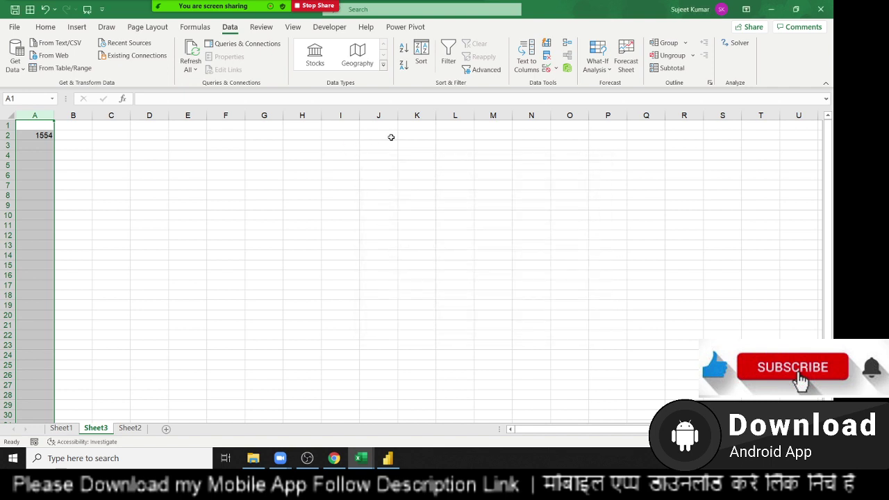
- Type Puja in J2 and fill the names down to J13
click(391, 137)
text(Puja)
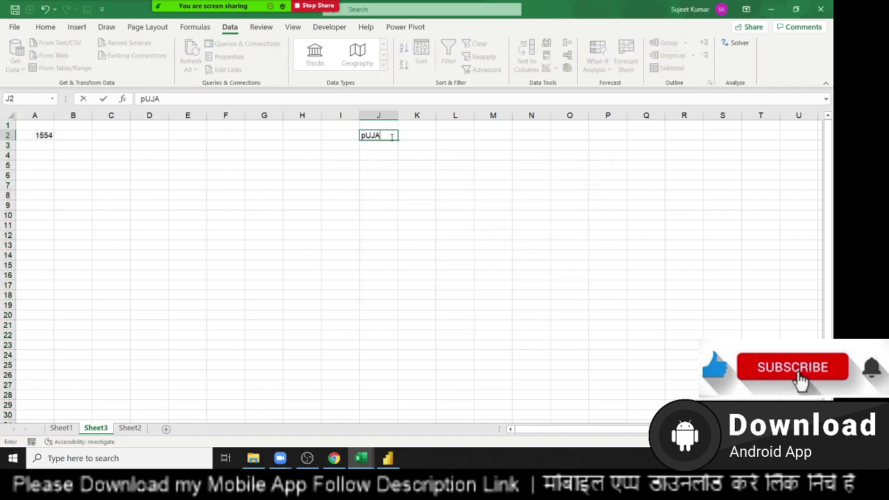
key(Return)
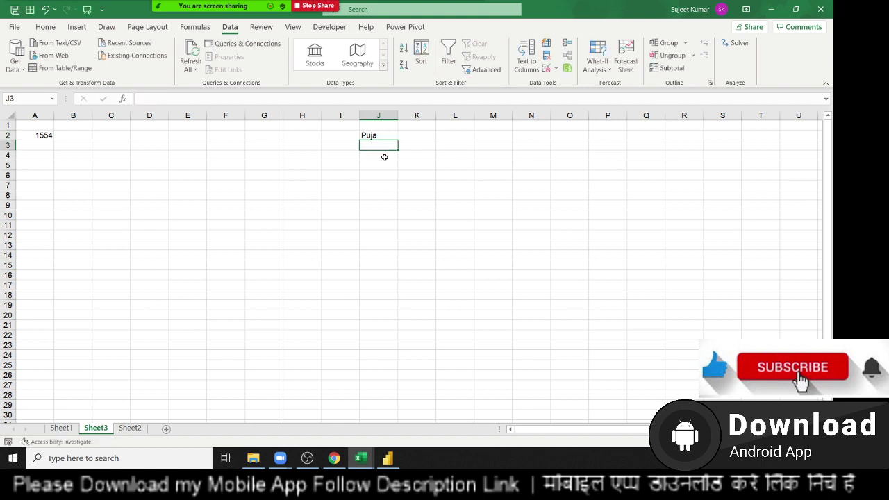
click(381, 135)
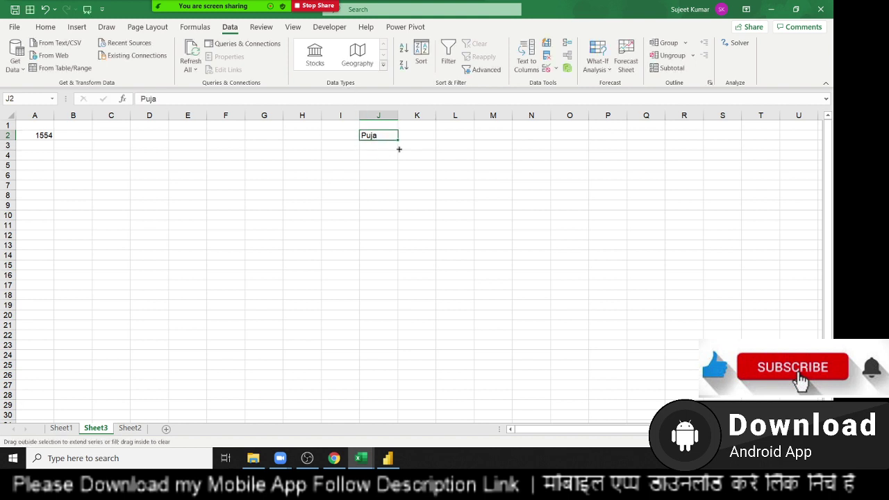
drag(398, 141, 373, 235)
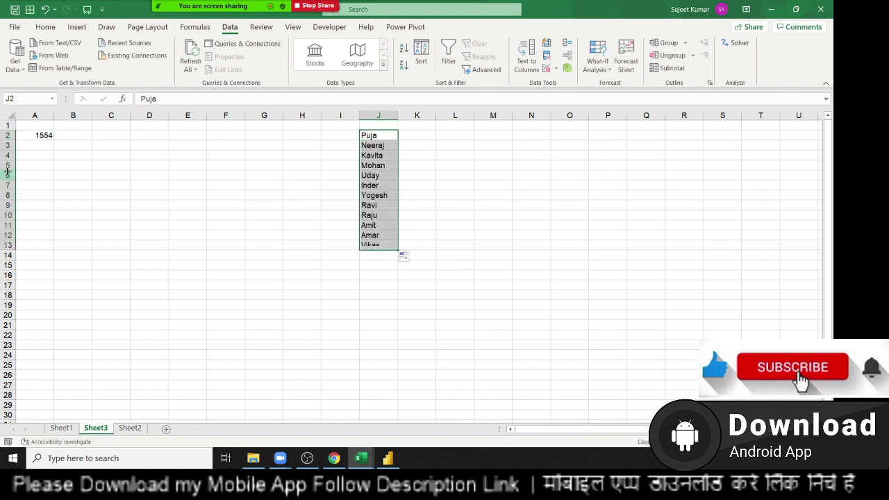
- Give column B a List validation sourced from =$J$2:$J$13 and check B1's dropdown
click(72, 116)
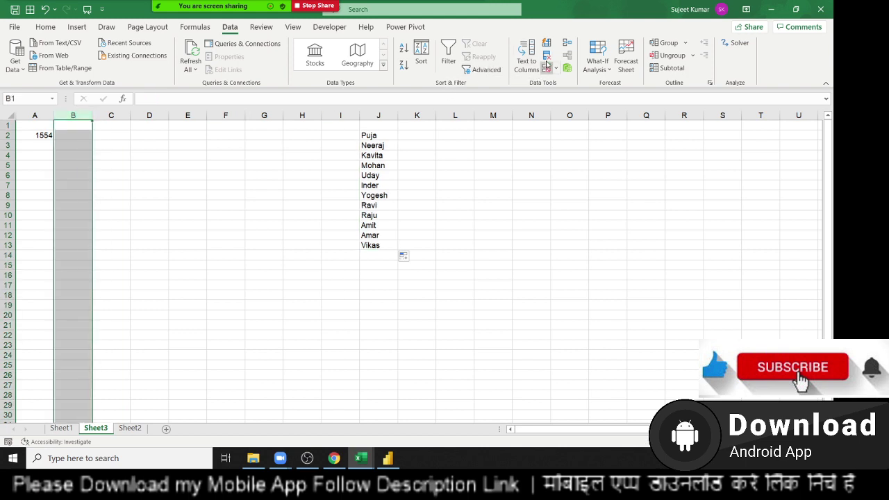
click(547, 67)
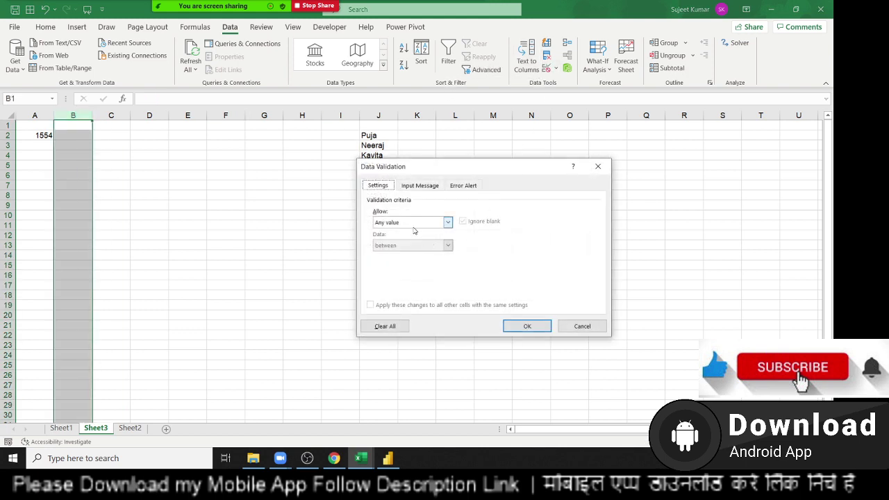
click(447, 223)
click(411, 262)
click(448, 222)
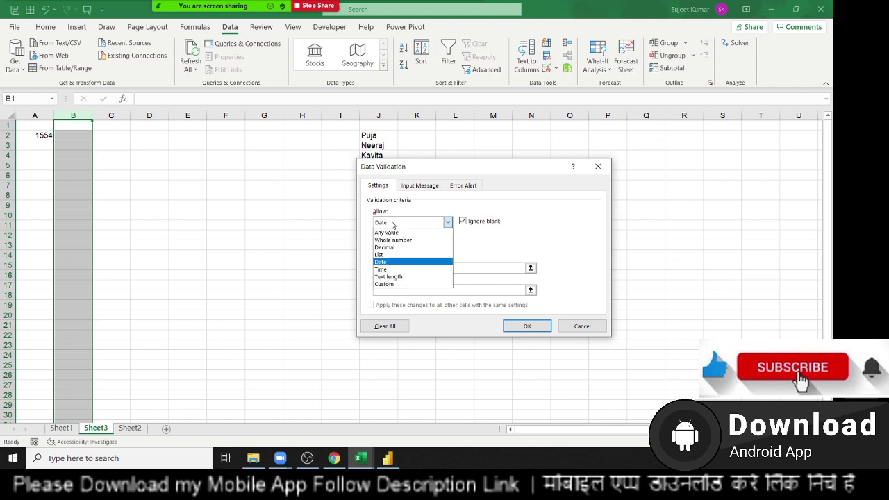
click(393, 254)
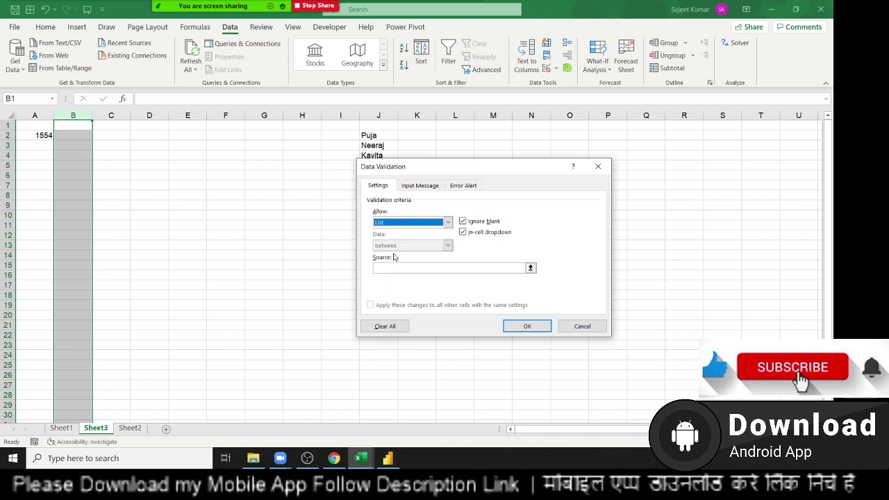
click(531, 268)
drag(453, 170, 573, 145)
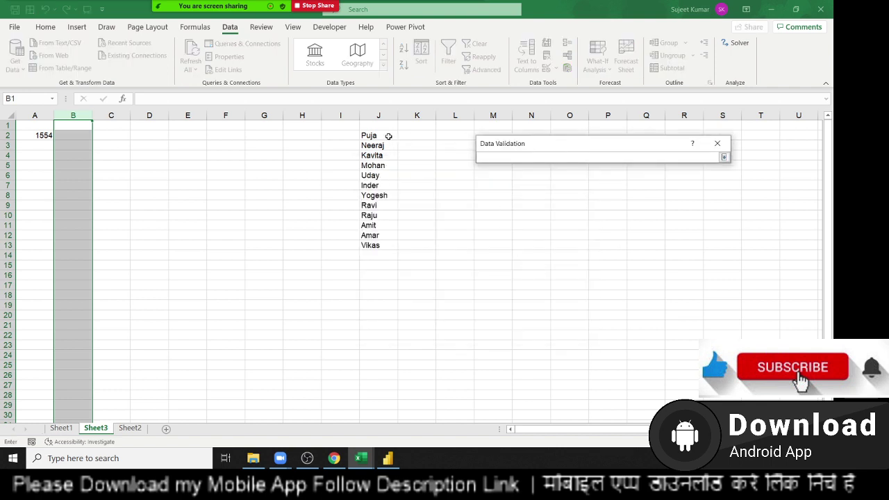
drag(389, 136, 388, 243)
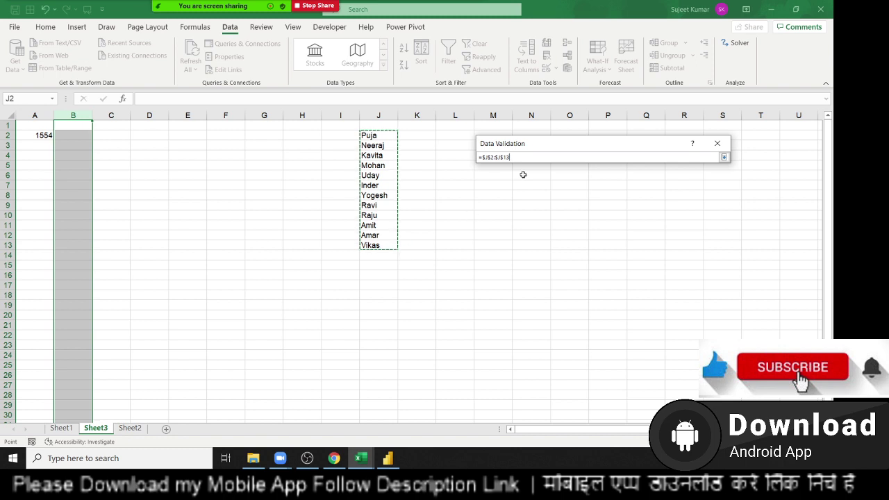
key(Return)
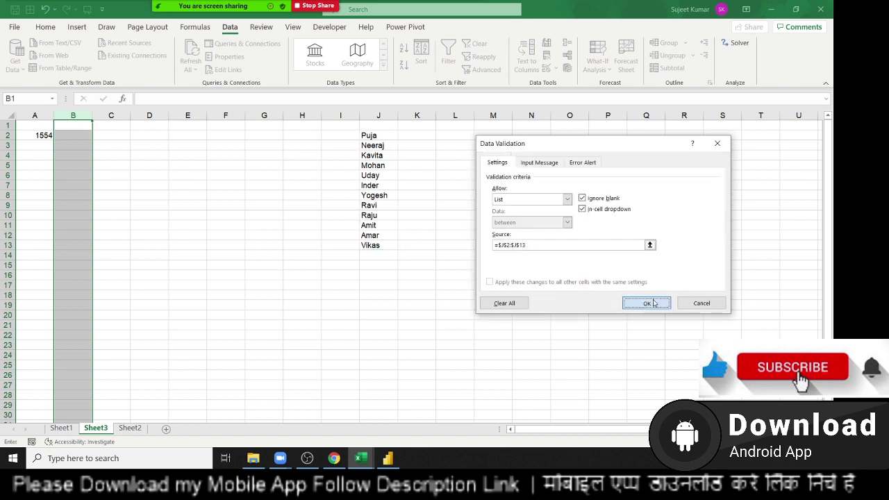
click(646, 303)
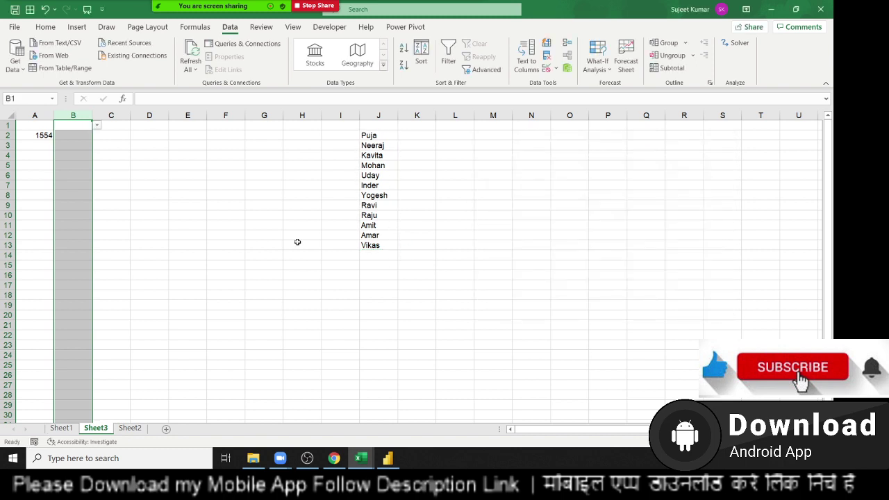
click(97, 125)
- Try Date and Text length as column C's Allow options, then cancel
click(132, 124)
click(113, 115)
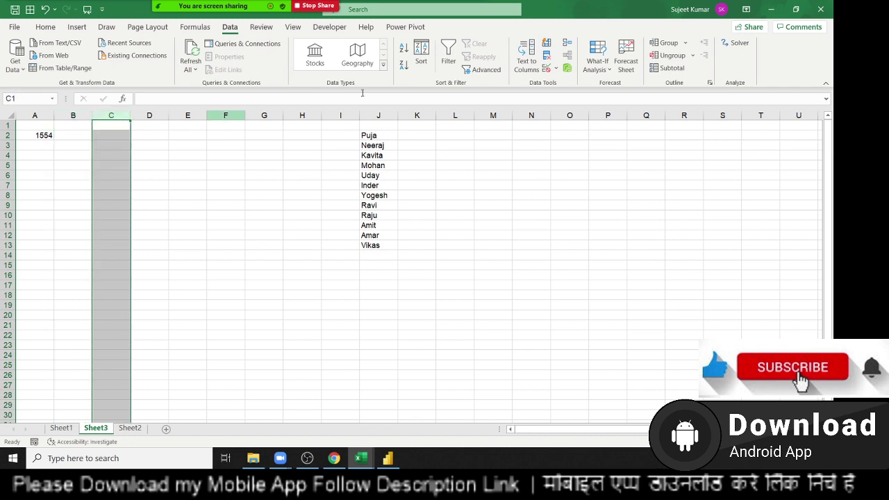
click(546, 69)
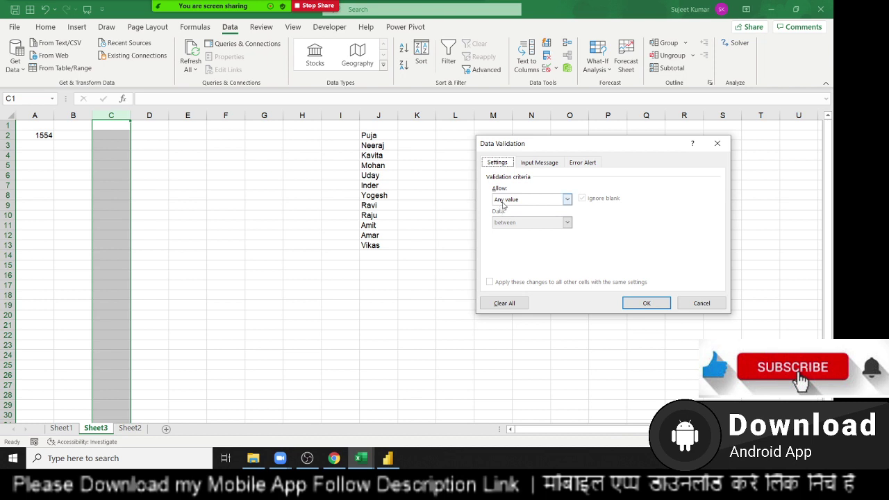
click(504, 202)
click(509, 241)
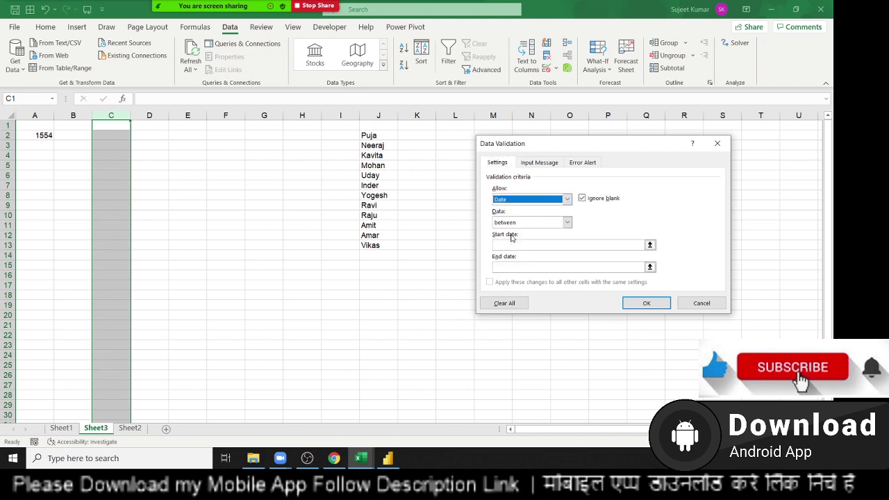
click(514, 200)
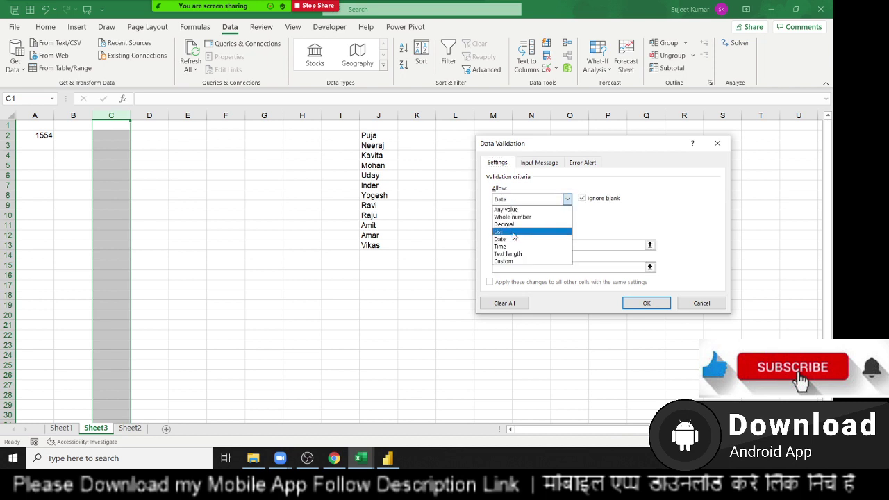
click(517, 254)
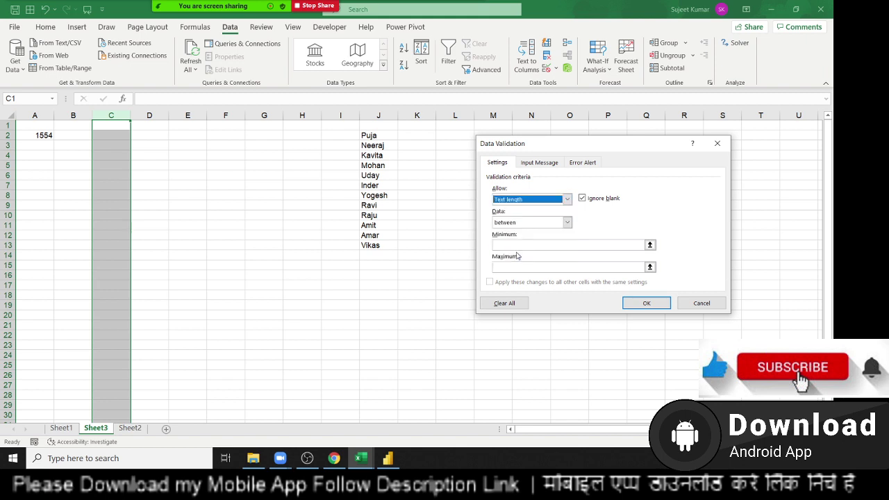
key(Escape)
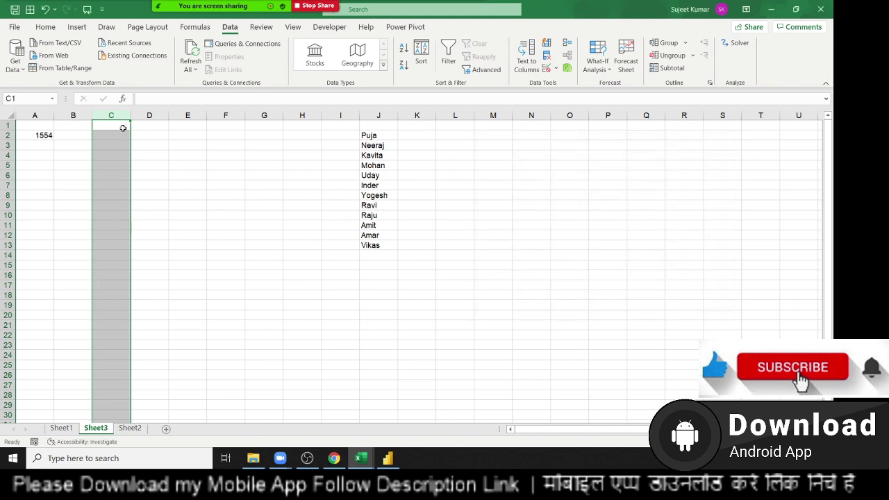
- Head C1 as Mobile and limit column C to a text length equal to 10
click(120, 126)
text(Mobi)
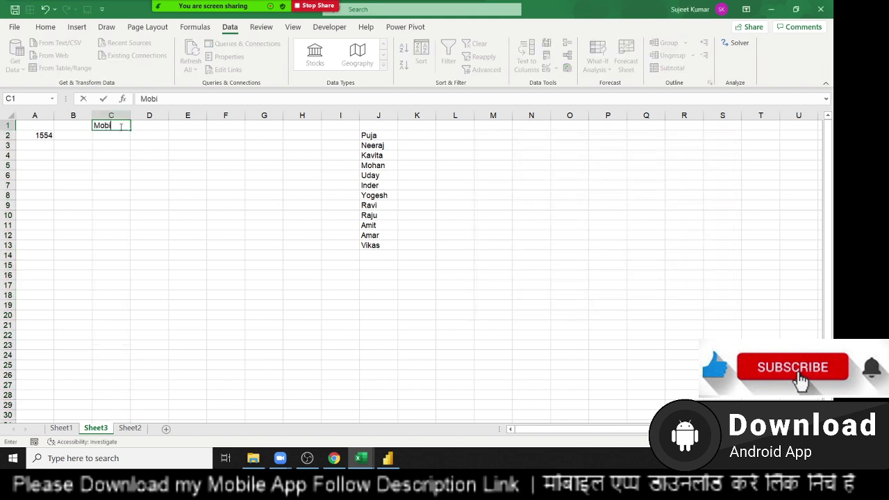
text(le)
key(Return)
click(111, 116)
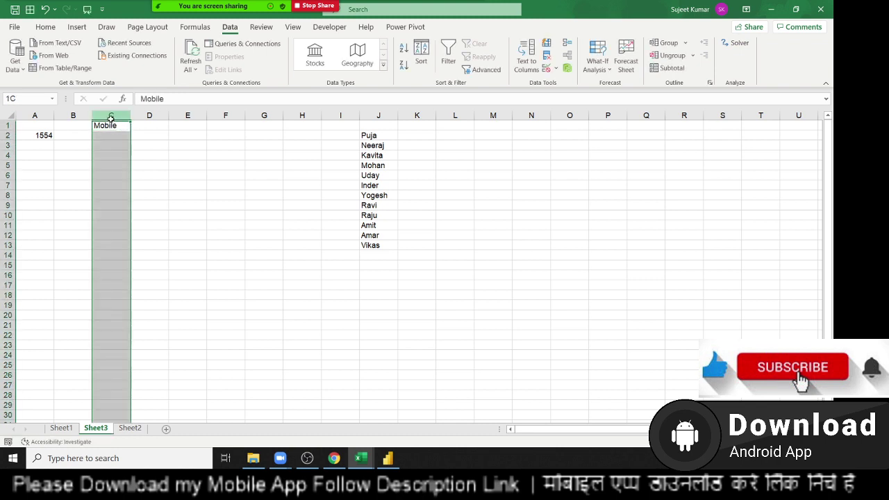
click(547, 68)
click(567, 199)
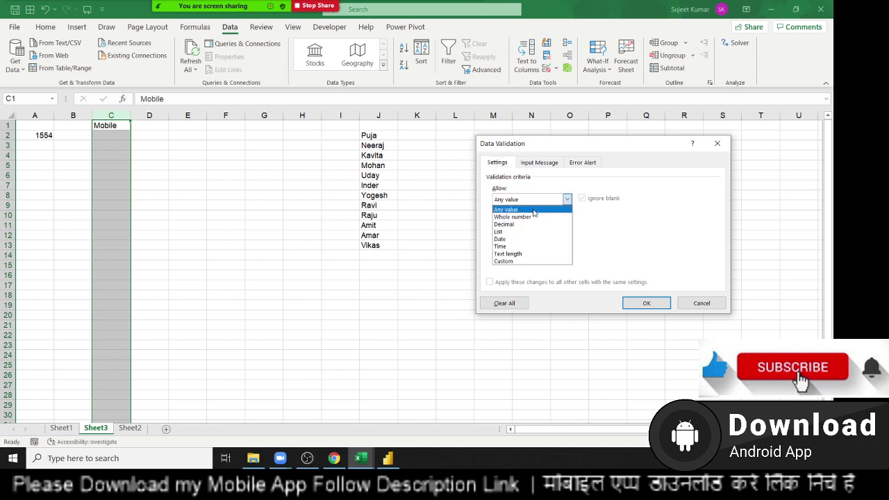
click(526, 254)
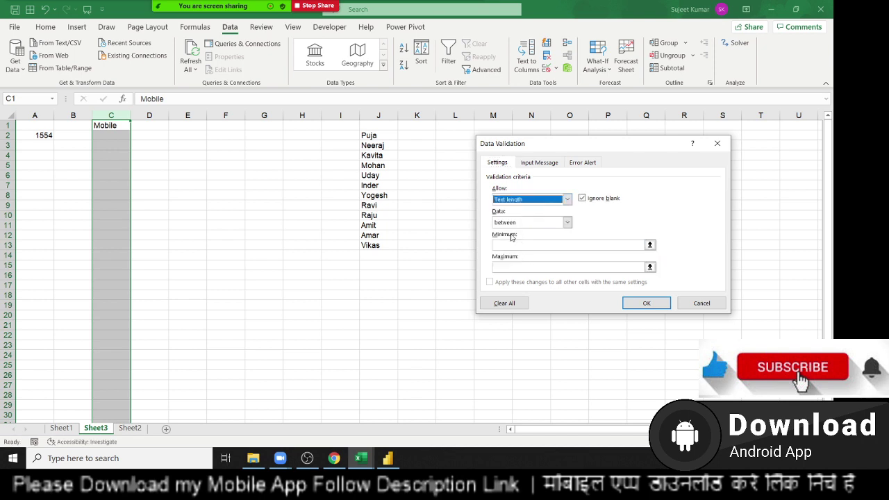
click(567, 223)
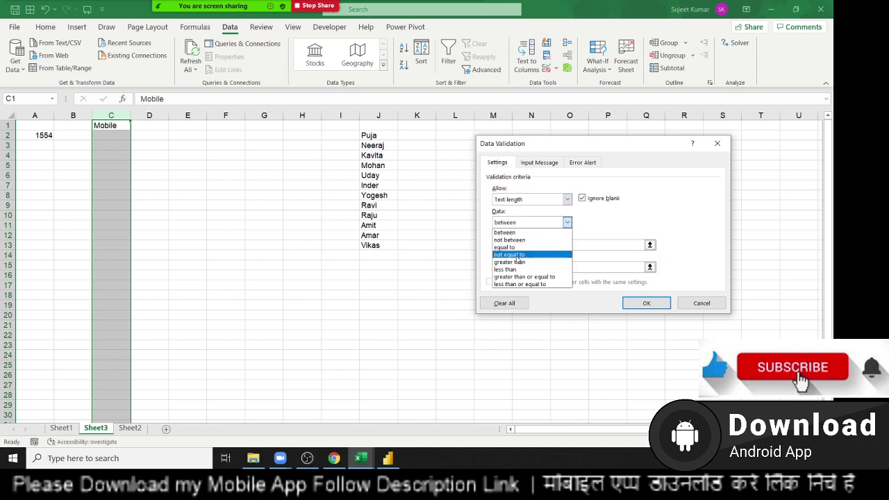
click(515, 248)
click(514, 247)
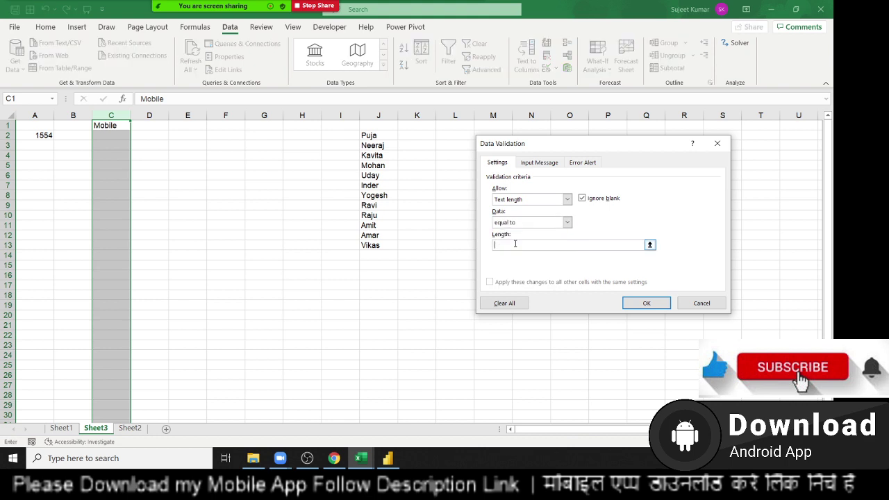
text(10)
click(661, 301)
click(117, 135)
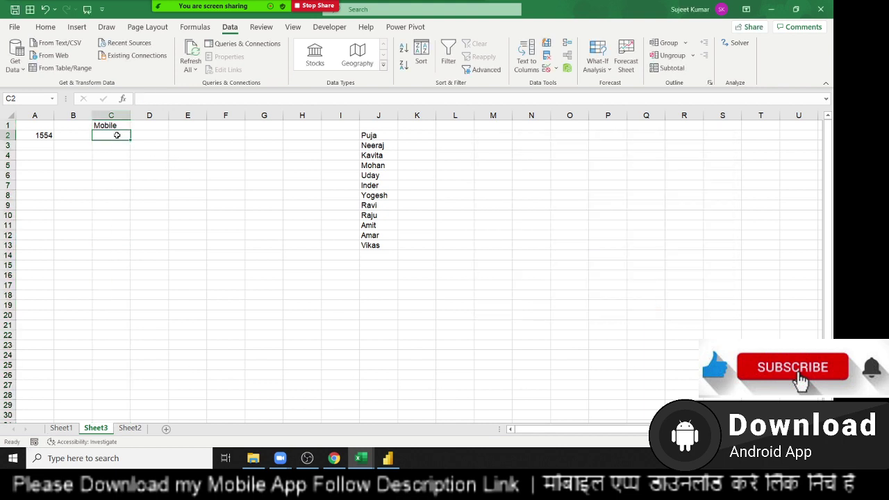
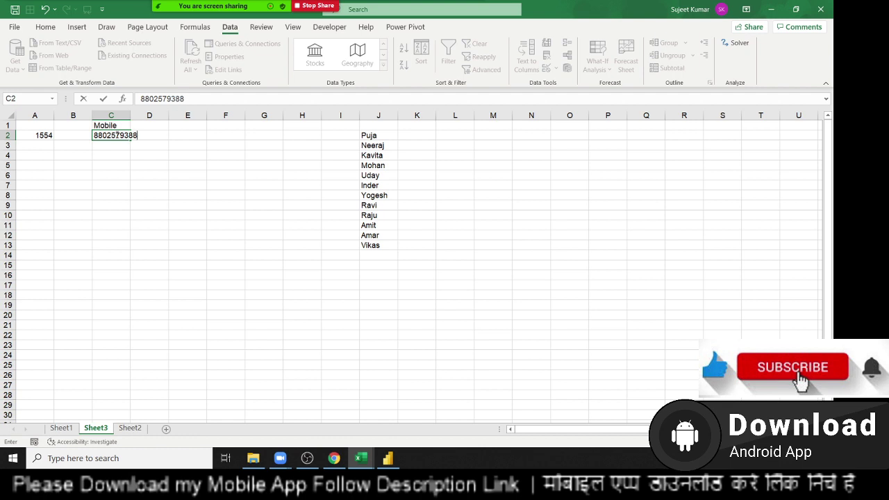
- Enter a 10-digit mobile number in C2 and confirm C3 rejects the text 'asdsa'
key(Return)
text(asdsa)
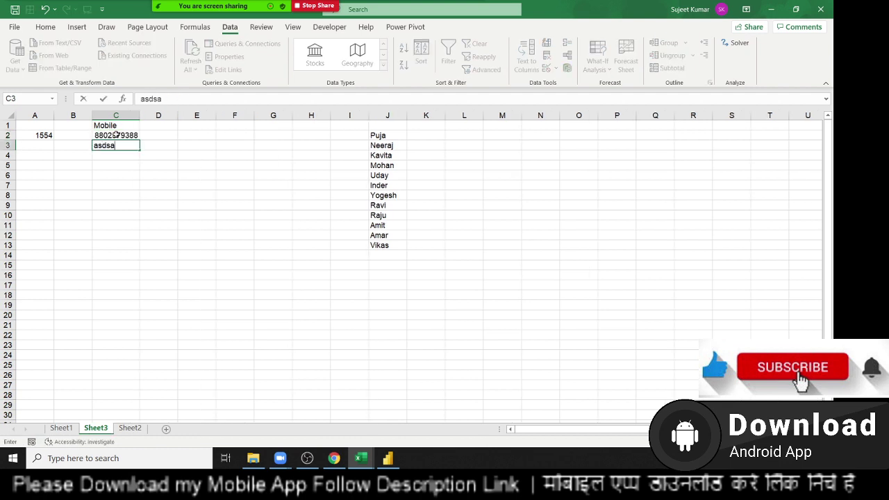
key(Return)
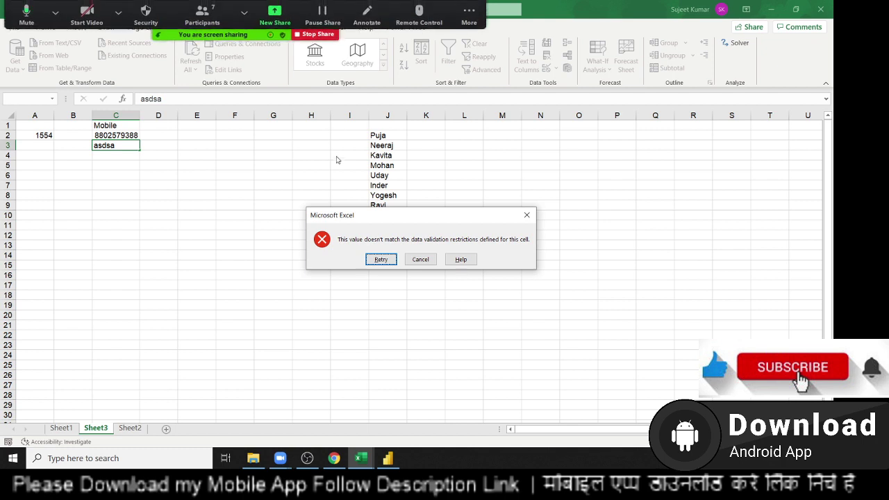
drag(421, 220, 345, 209)
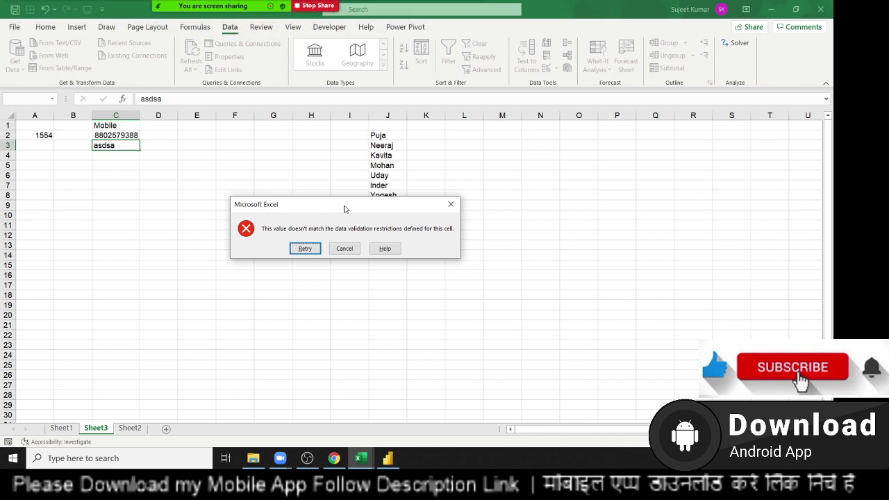
key(Return)
key(Escape)
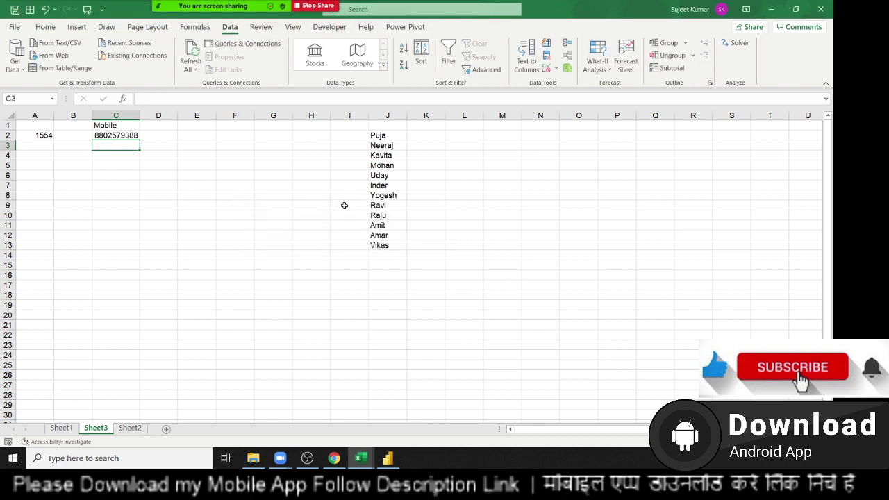
- Look at column C's Input Message options in Data Validation, then close without changes
click(115, 116)
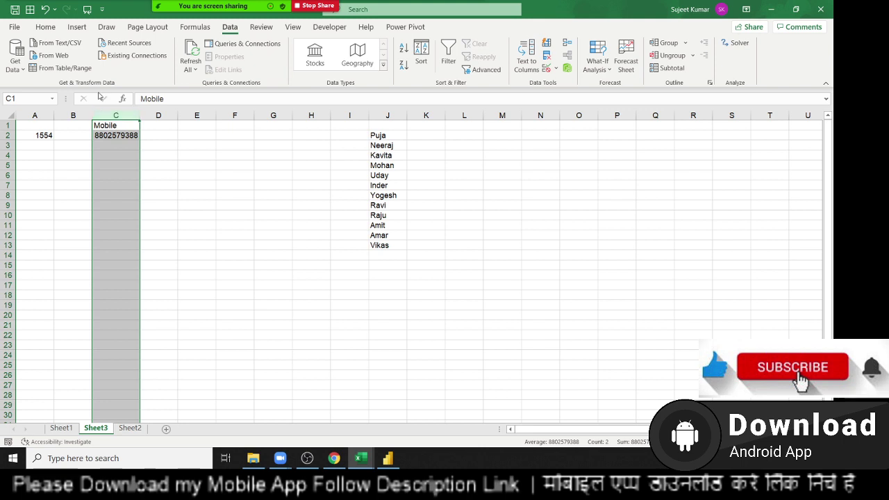
click(546, 75)
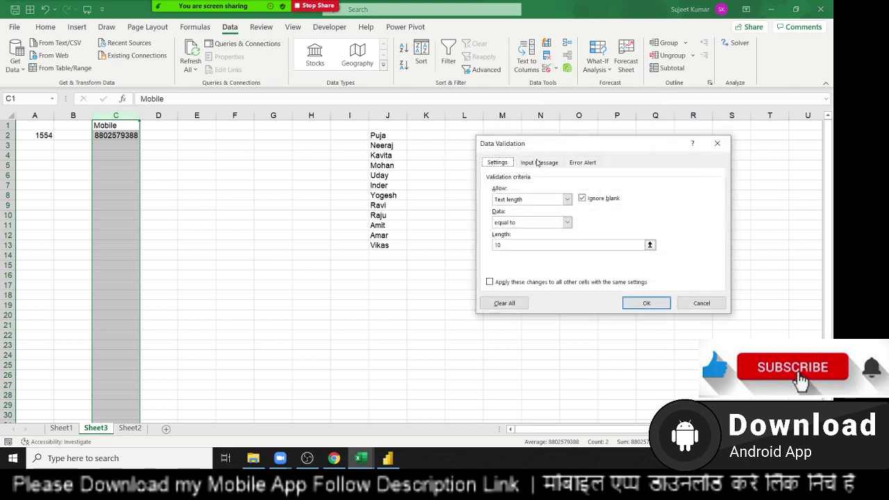
click(539, 161)
drag(535, 145, 493, 157)
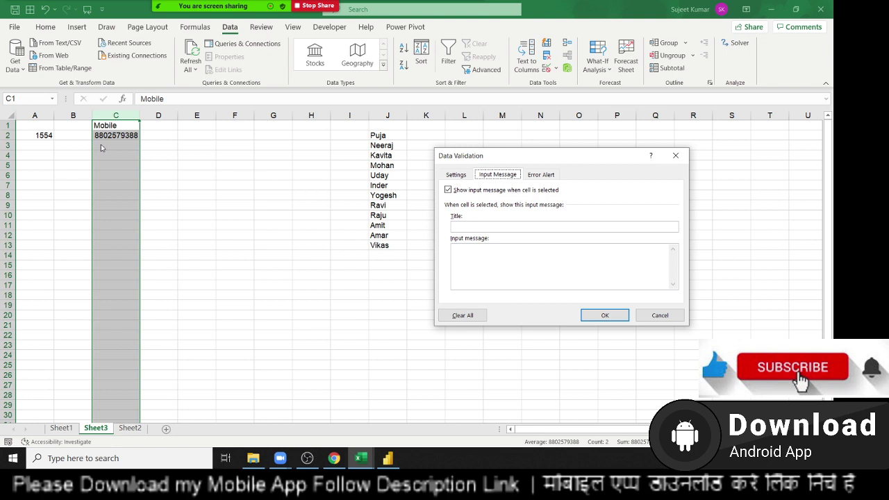
key(Escape)
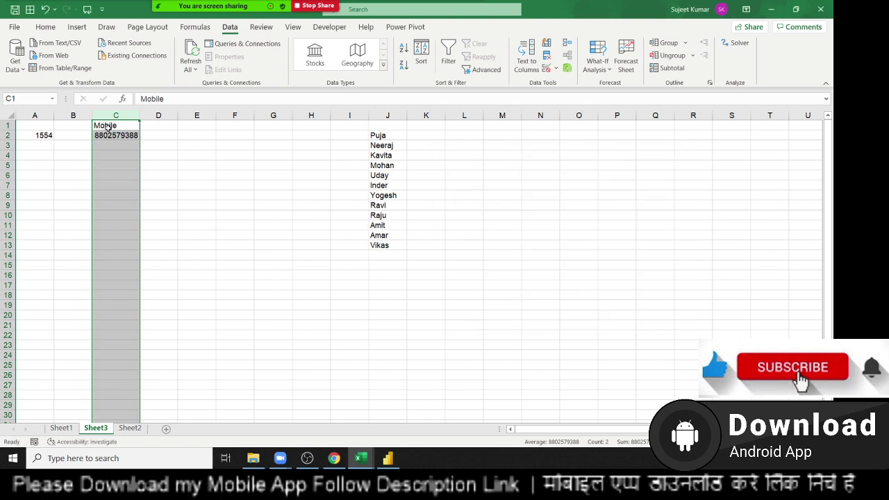
- Post the comment 'This is Mobie Number' on cell C1
click(108, 128)
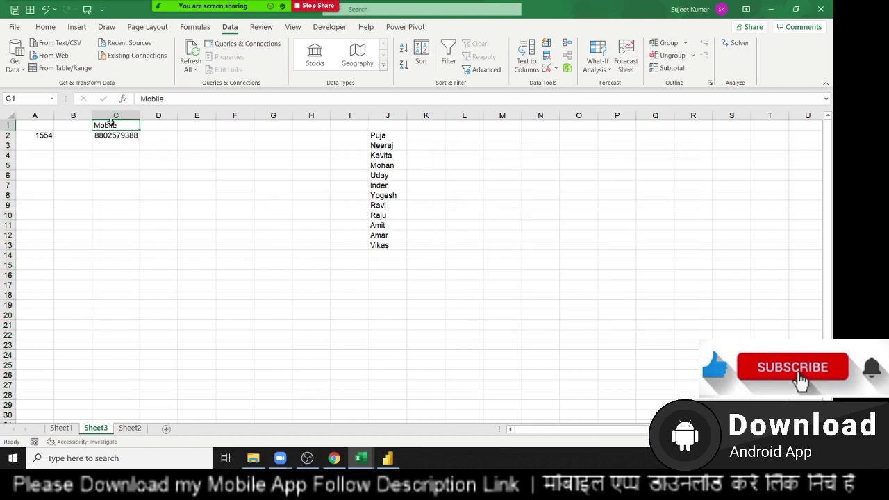
right_click(111, 122)
key(Escape)
text(T)
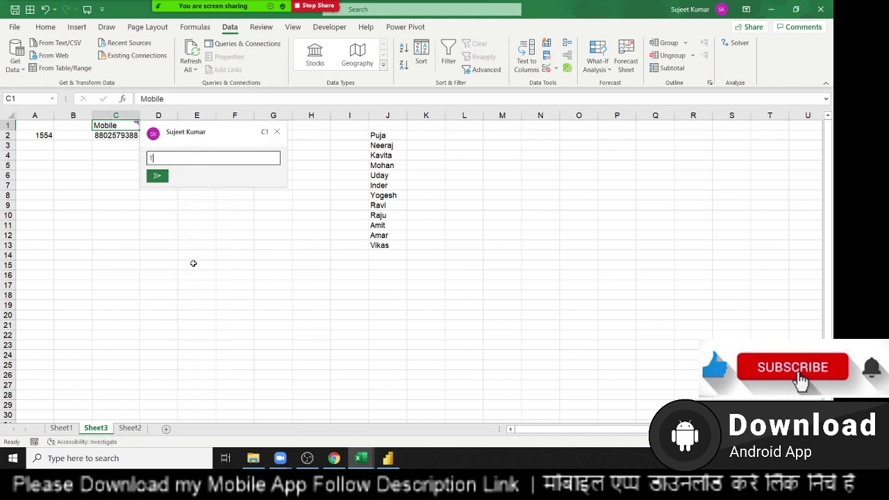
text(hisa)
key(BackSpace)
text(is Mobi)
text(e)
text( Number)
click(152, 181)
mouse_move(116, 125)
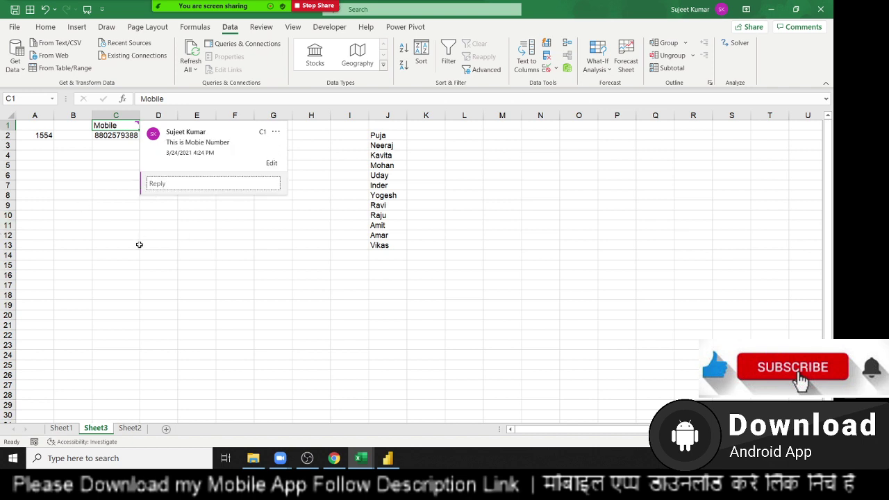
click(138, 245)
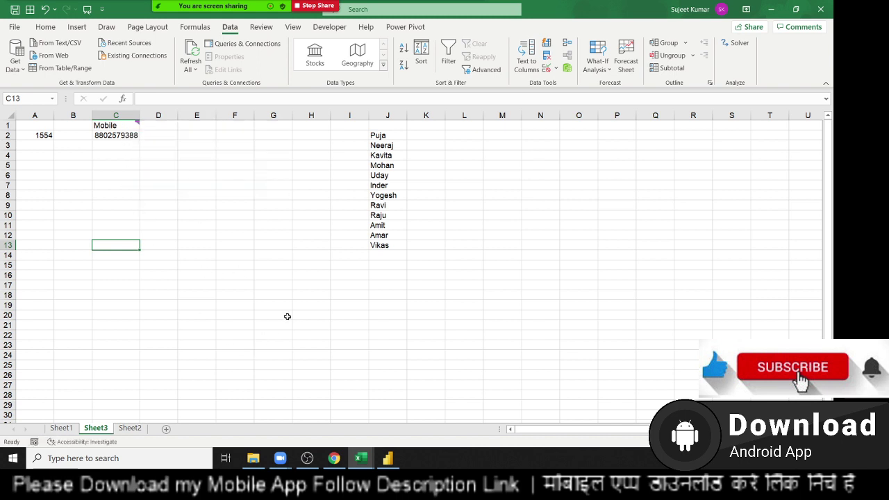
key(Up)
key(Up)
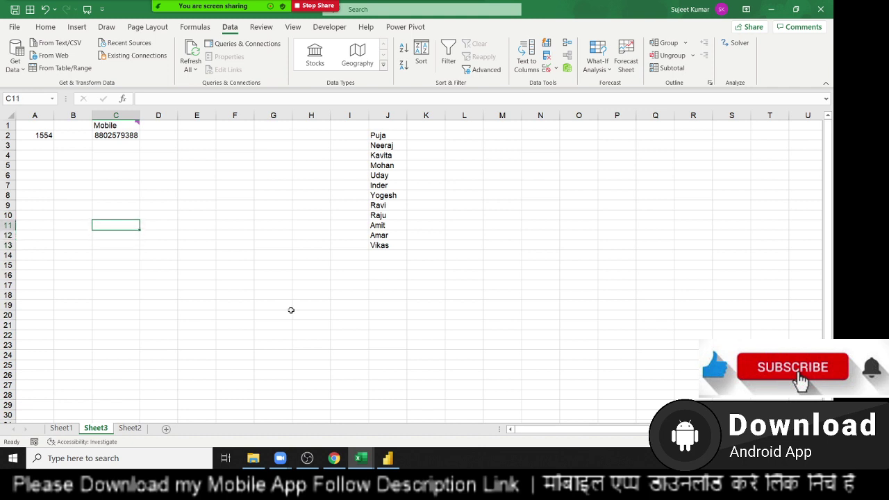
key(Up)
key(Up)
key(Up)
key(Up)
key(Up)
key(Up)
key(Up)
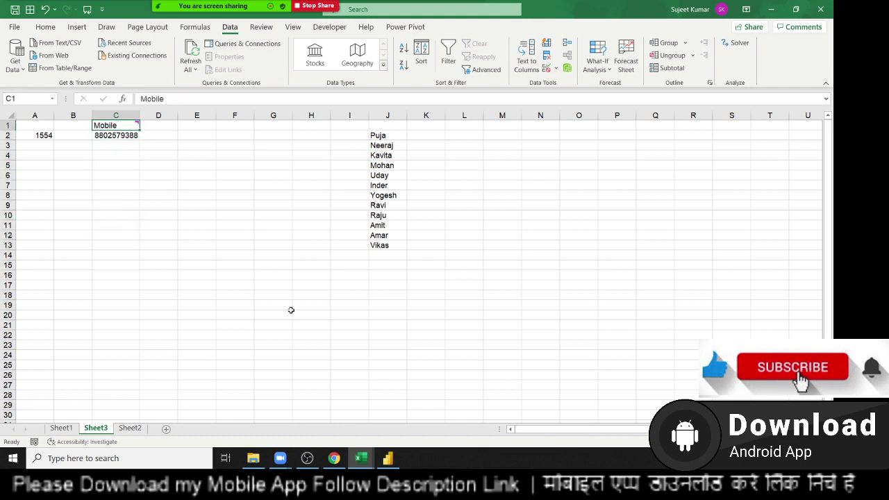
key(Down)
- Give column C the input message title 'Mobile Number' and text 'Enter Mobile Number'
key(ctrl+space)
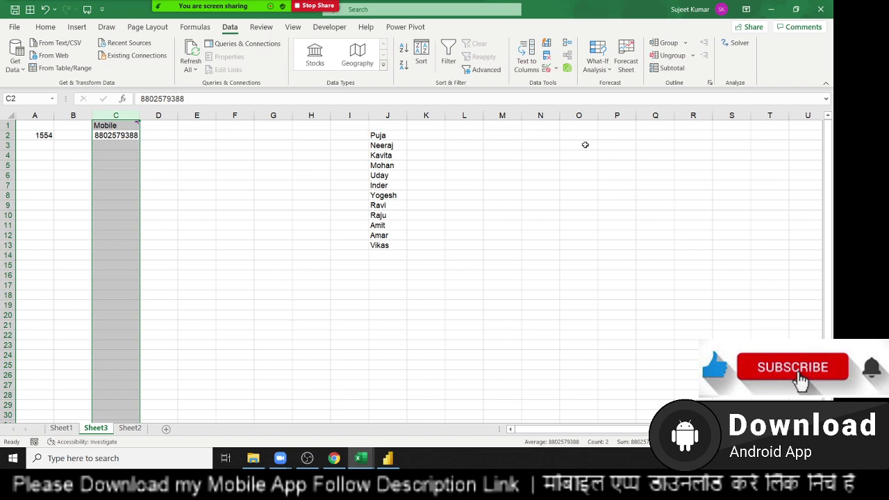
click(548, 74)
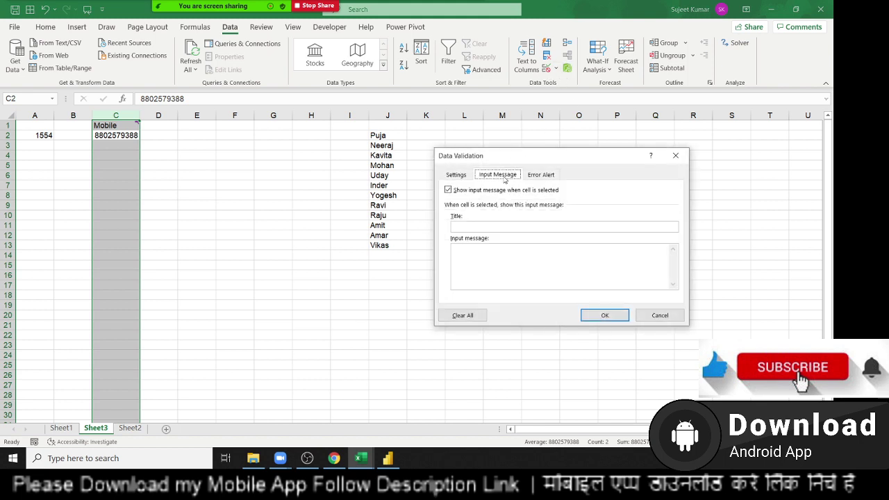
click(482, 226)
text(Mobile)
text( N)
text(umber)
text(ter )
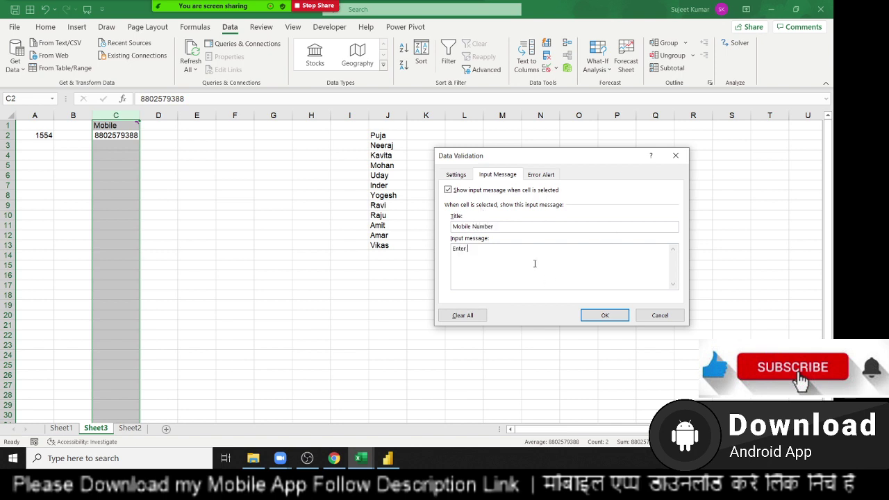
text(Mobile Nu)
text(mber)
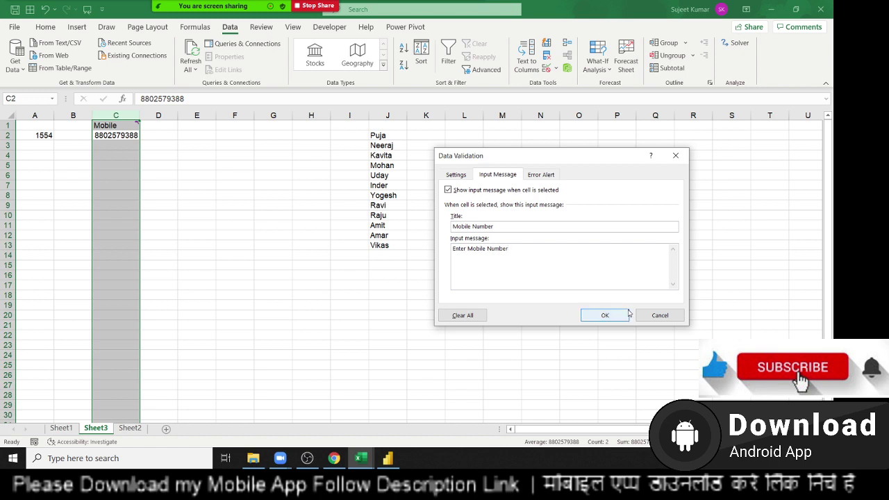
click(604, 315)
- Move between cells in and around column C to check the Mobile Number prompt appears
click(198, 167)
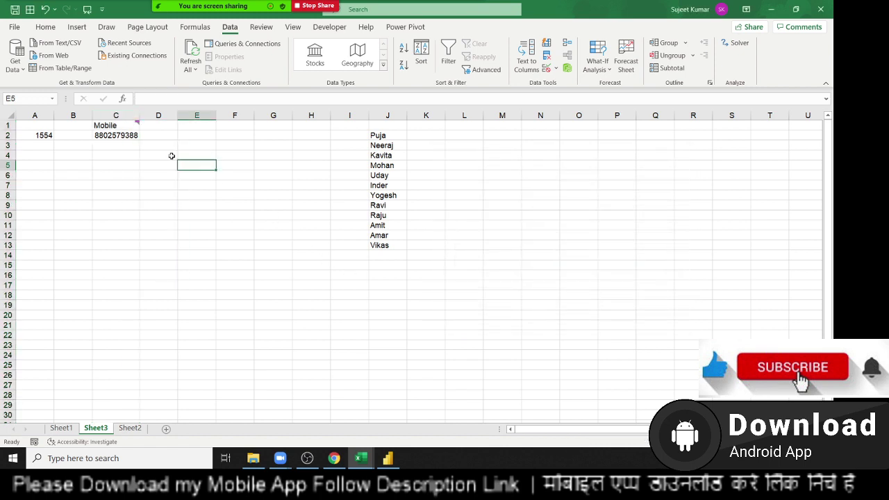
key(Left)
key(Left)
key(Right)
key(Left)
key(Right)
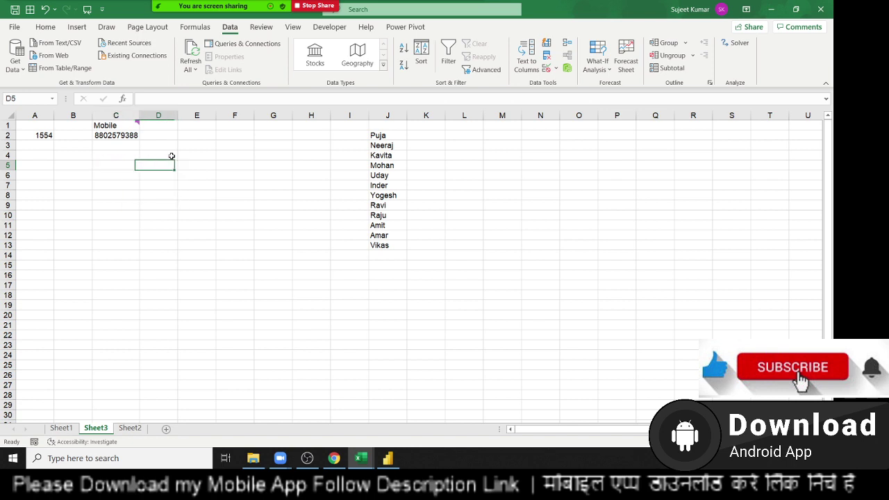
key(Left)
key(Left)
key(Right)
key(Right)
key(Up)
key(Left)
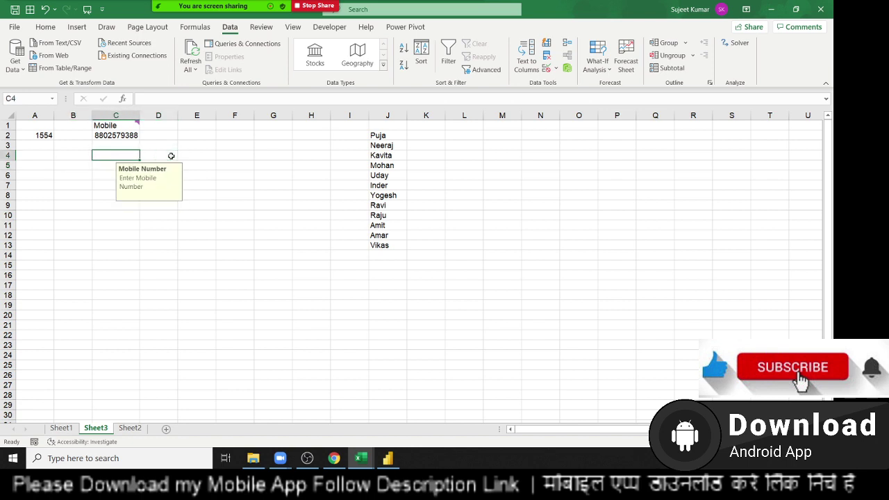
key(Down)
key(Up)
key(Down)
key(Down)
key(Down)
key(Down)
key(Down)
key(Down)
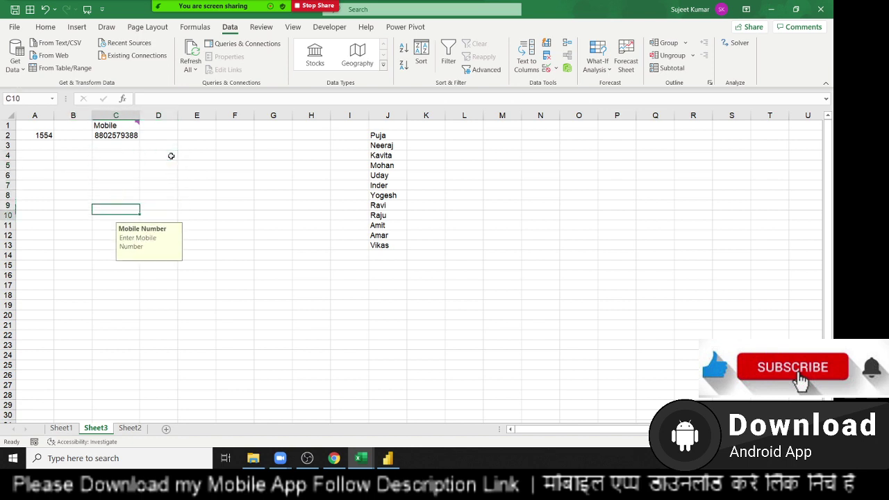
key(Down)
key(ctrl+Up)
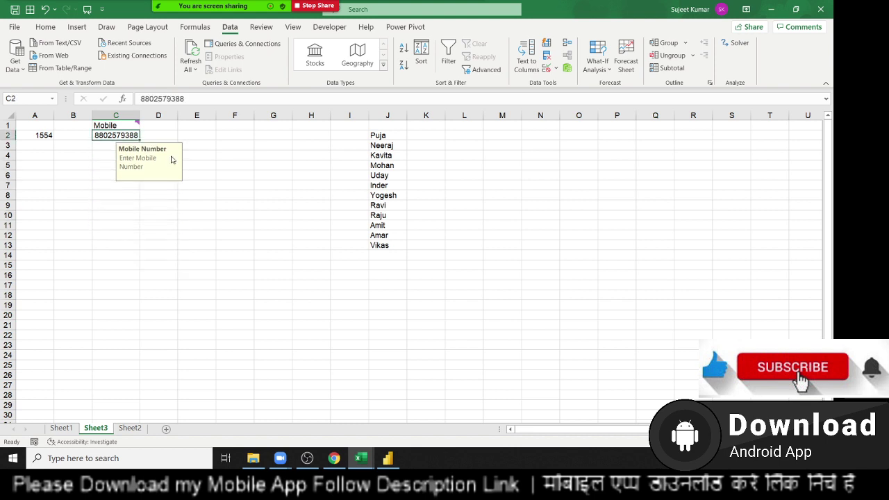
key(ctrl+space)
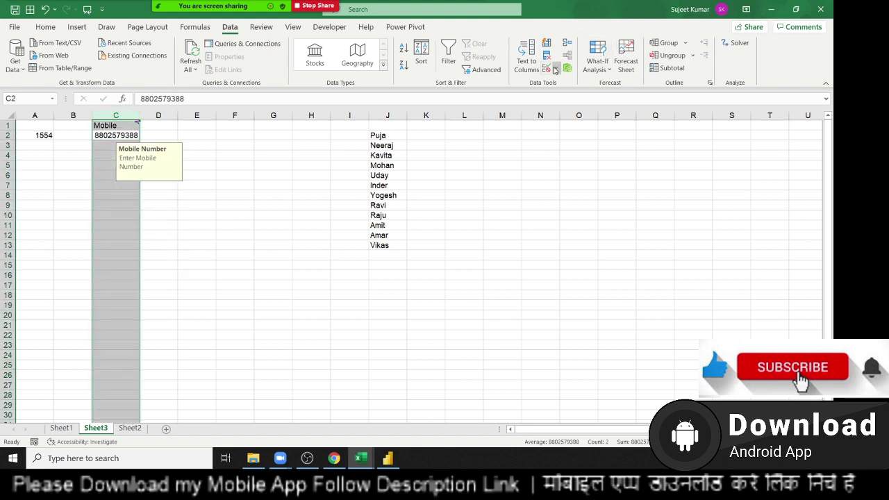
- Give column C the error alert 'Wrong Number' with message 'Please Check and Re-Enter Mobile Number'
click(554, 68)
click(546, 177)
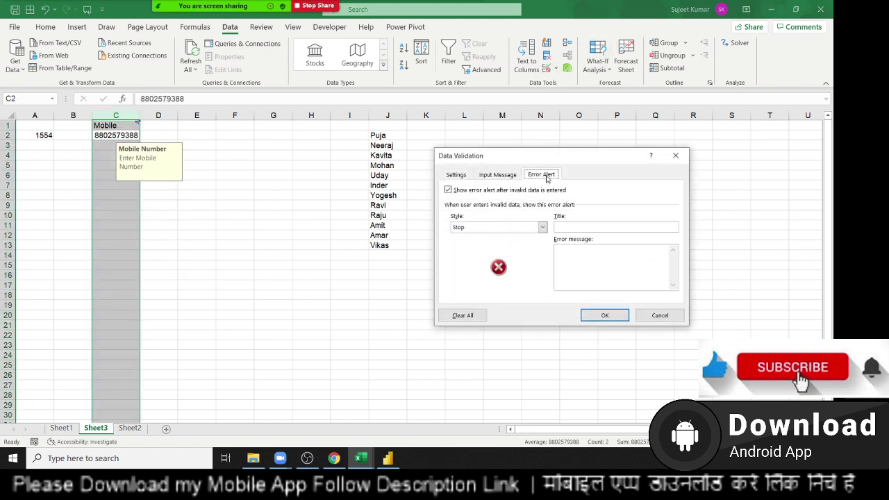
click(598, 222)
text(Wrong N)
text(umber)
click(617, 267)
text(Please )
text(Check and)
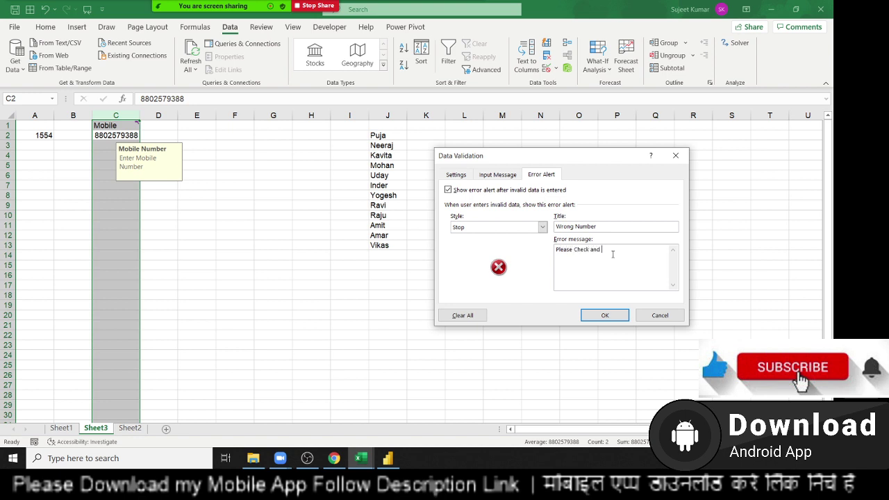
text(e)
text(-)
text(nte)
text(ob)
text(e )
text(um)
text(r)
click(604, 315)
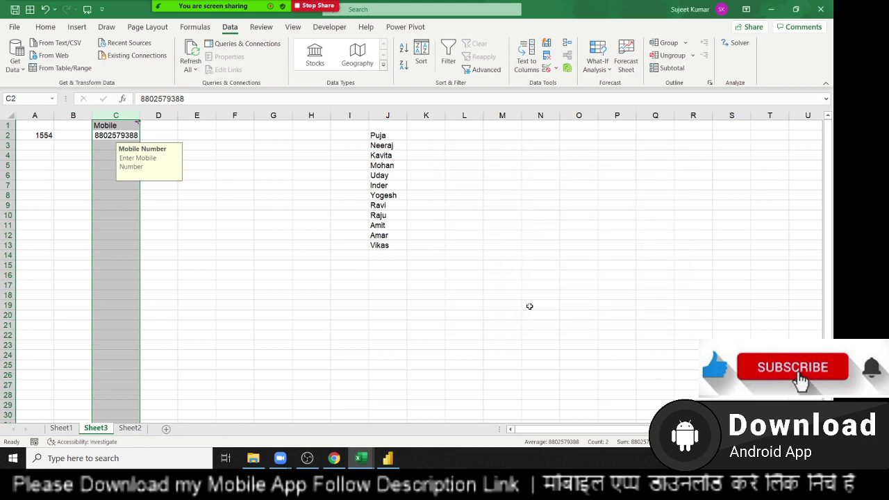
- Test 225 in C4, see the Wrong Number alert reject it, and cancel
click(214, 164)
key(Up)
key(Left)
key(Left)
text(225)
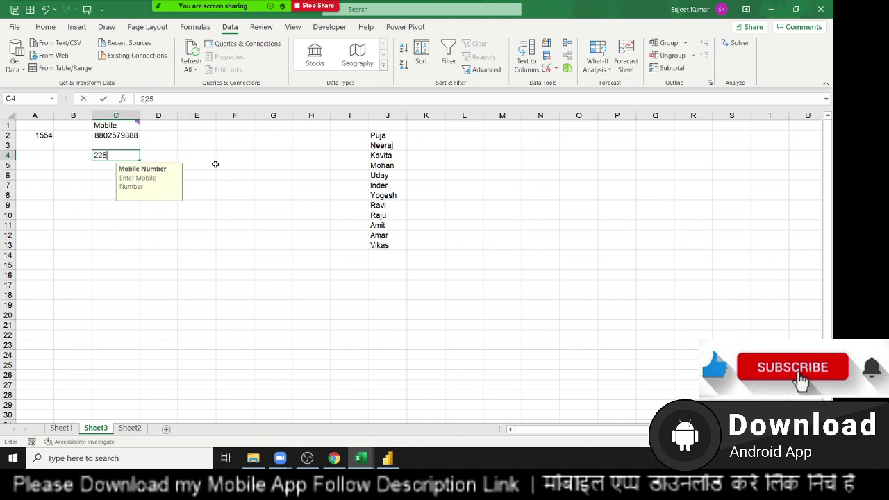
key(Return)
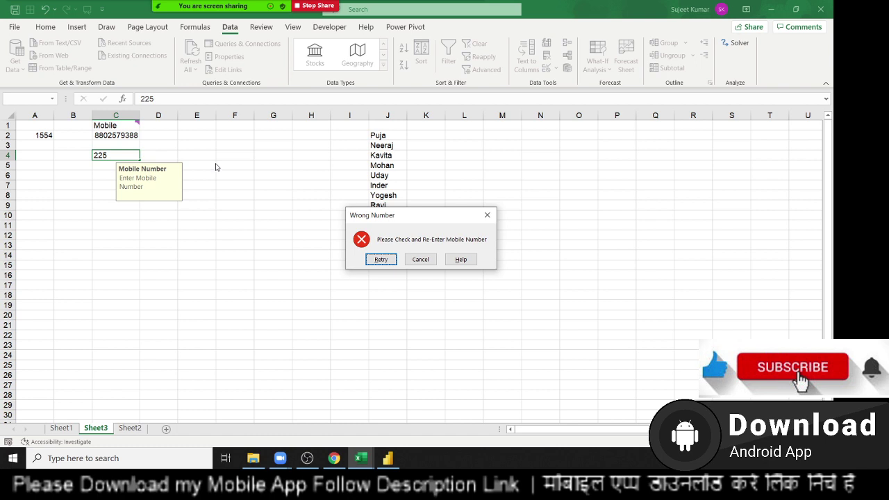
key(Escape)
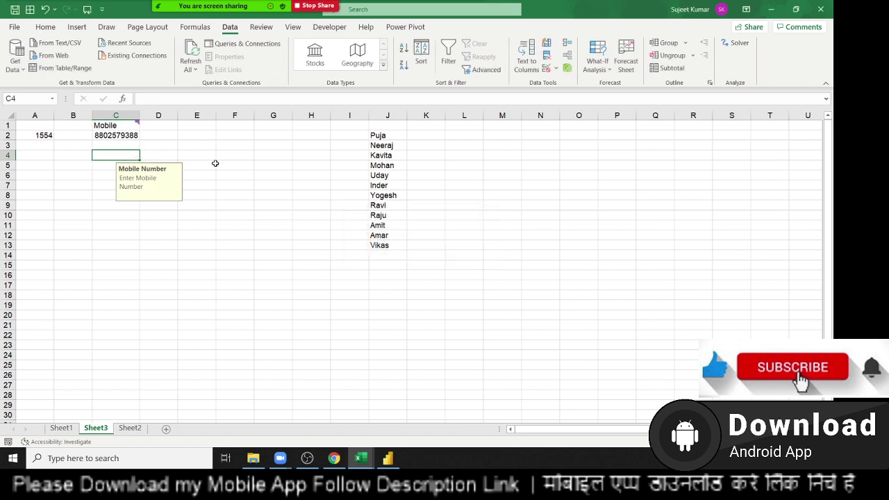
key(ctrl+space)
- Switch column C's error alert style to Warning and keep 155 in C4 anyway
click(567, 68)
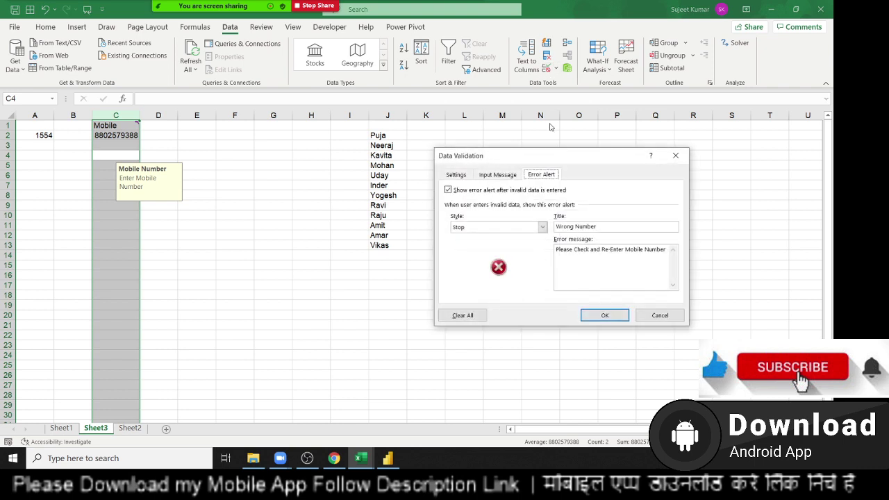
click(525, 227)
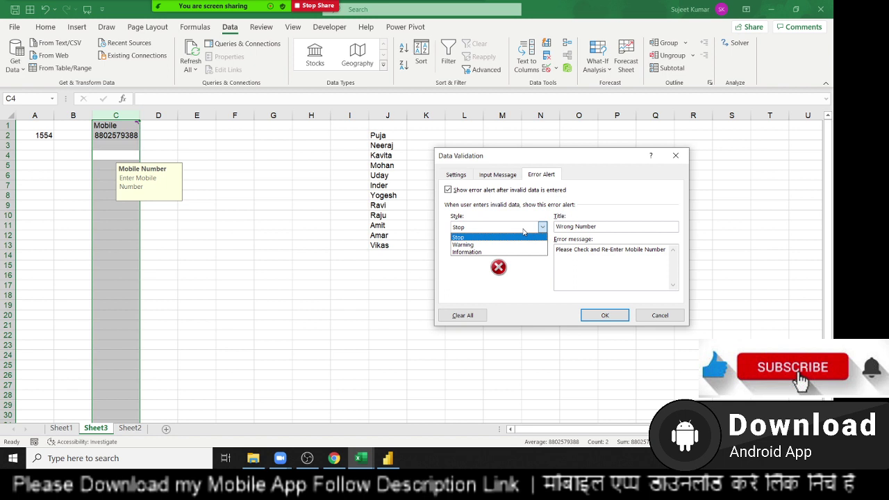
click(521, 245)
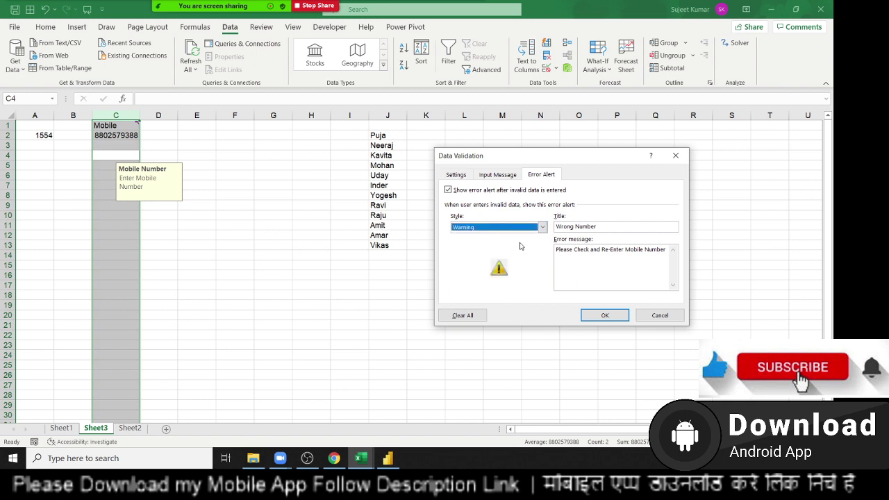
click(604, 315)
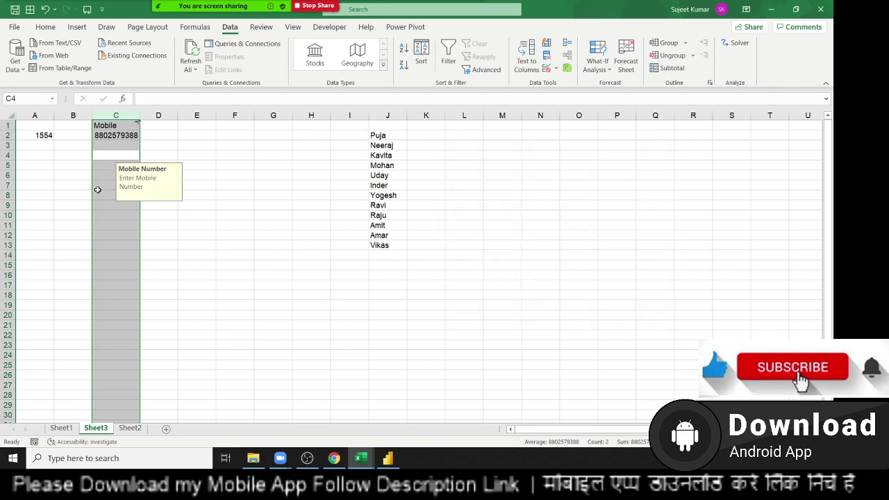
click(96, 154)
text(15)
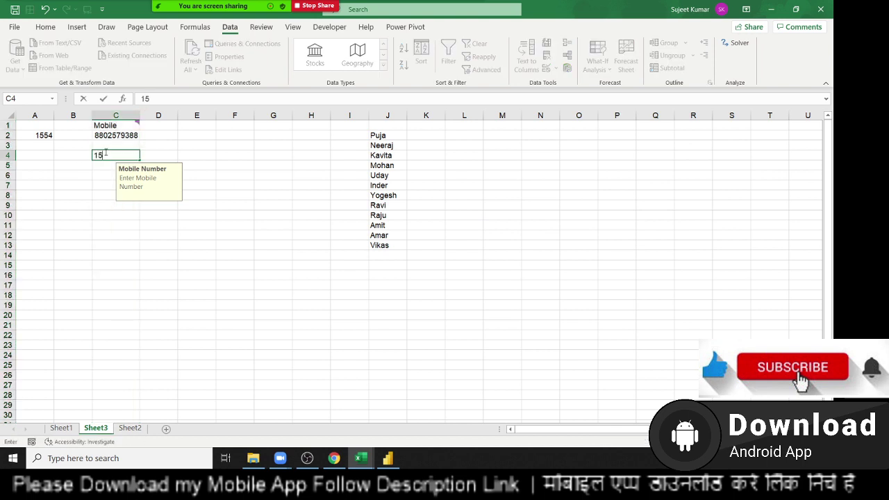
text(5)
key(Return)
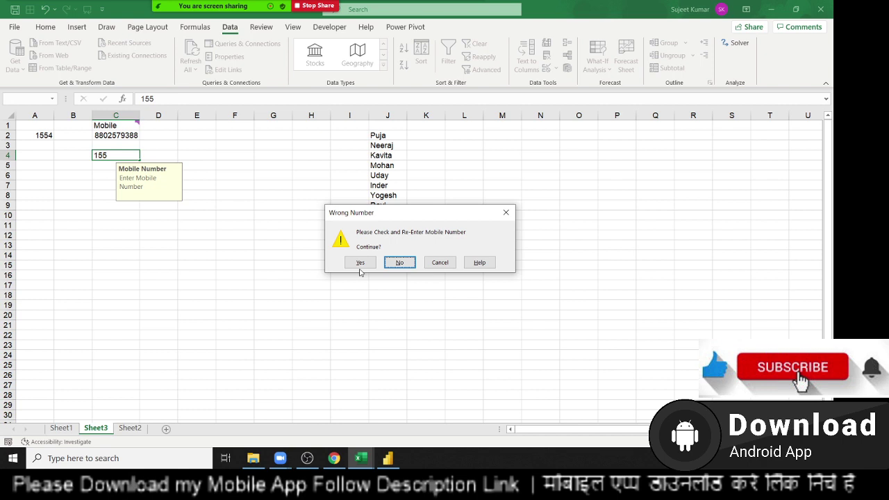
click(371, 265)
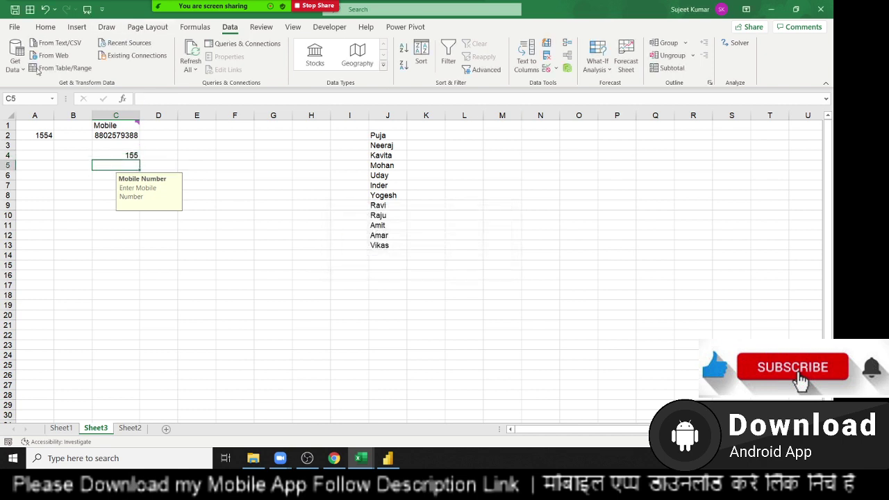
- Recheck the Warning alert style, then decline the invalid entry 55 in C7
click(111, 115)
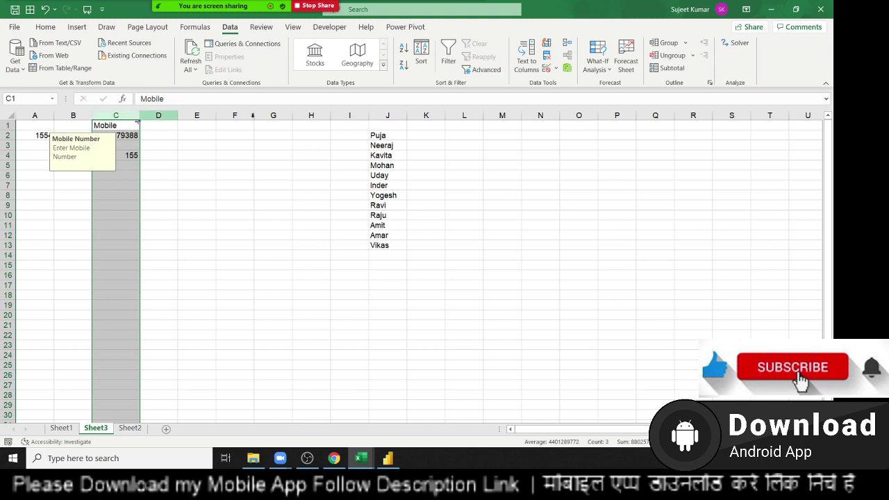
click(546, 68)
click(542, 229)
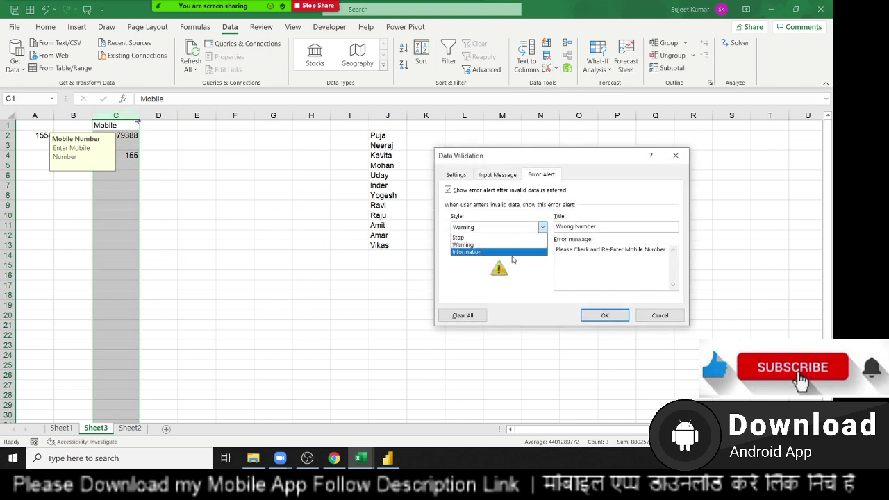
click(512, 245)
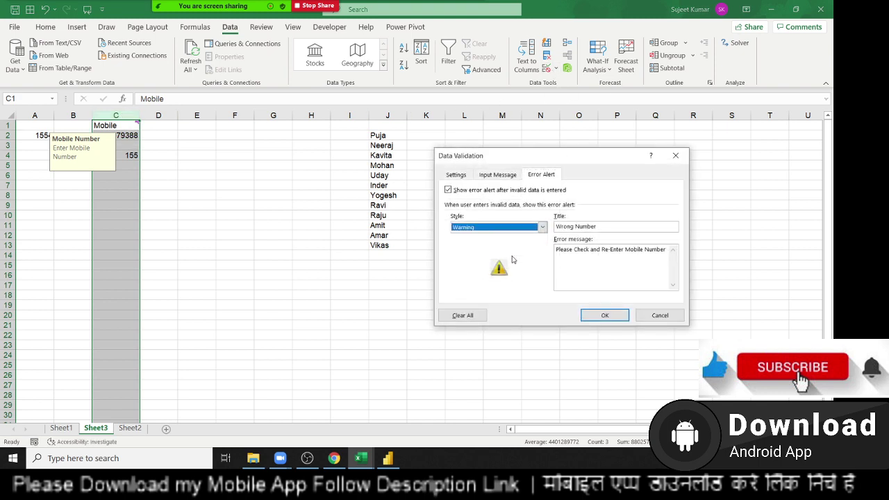
click(598, 314)
click(121, 184)
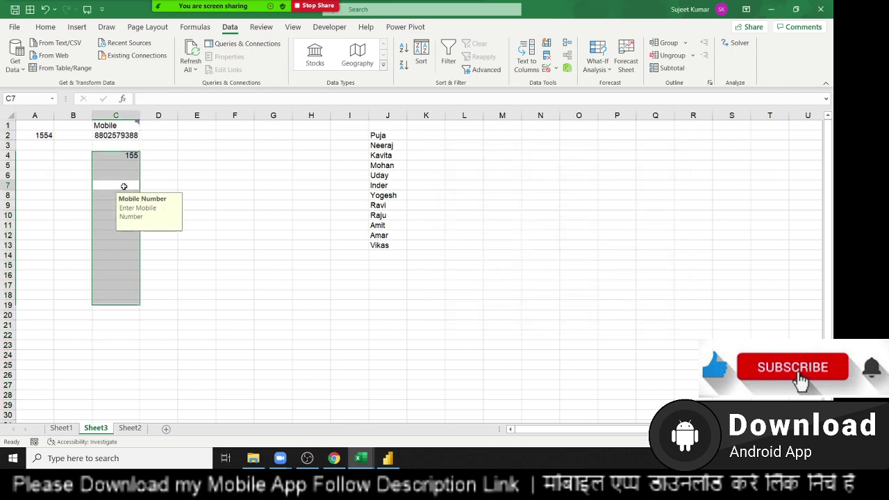
text(55)
key(Return)
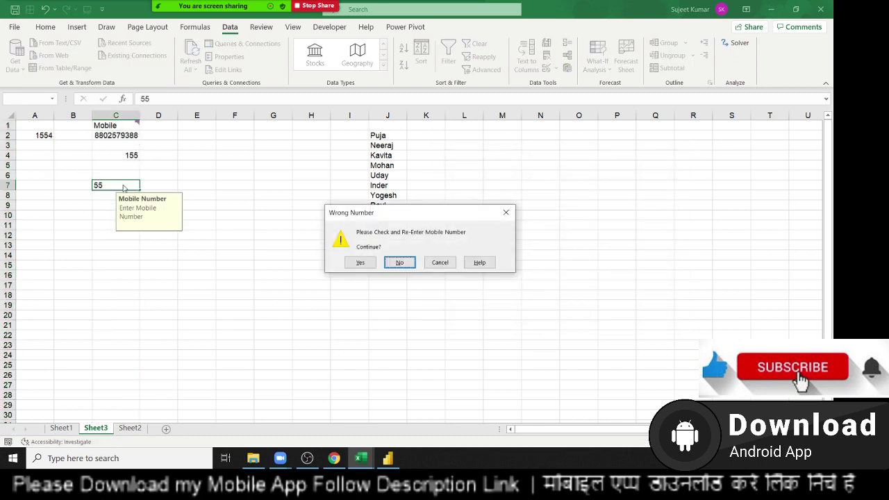
click(439, 261)
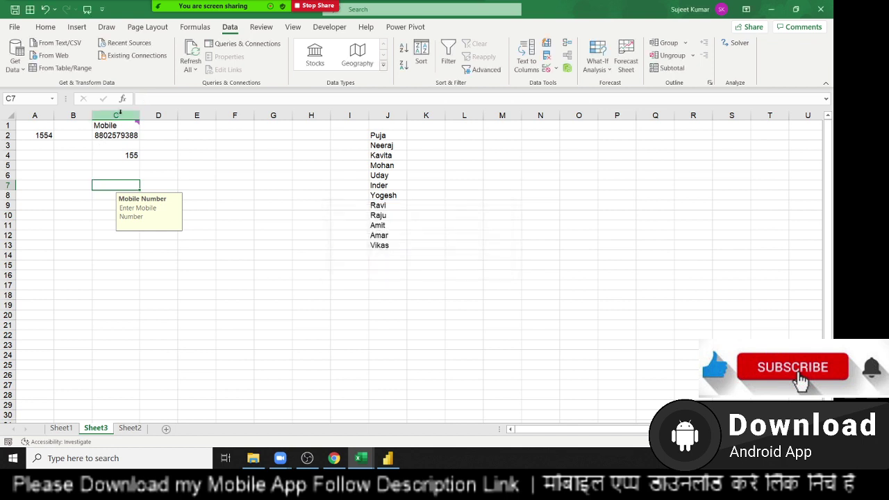
click(115, 114)
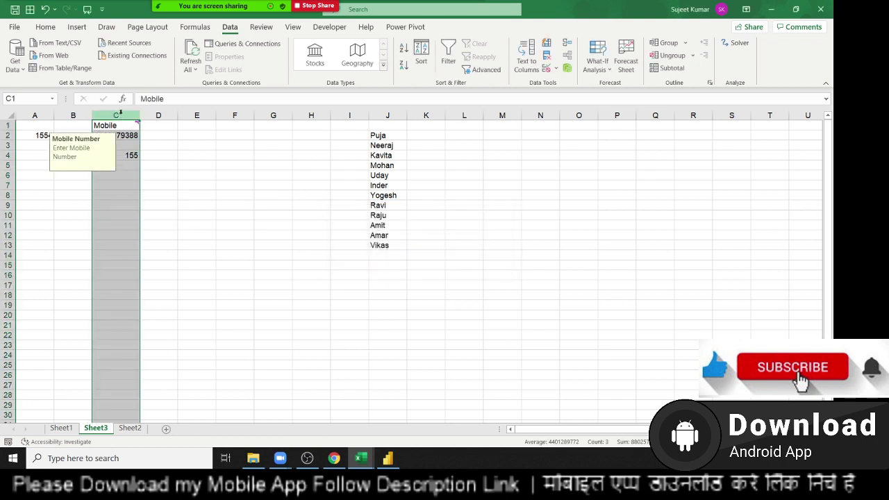
- Change the column C Wrong Number alert to the Information style
click(546, 69)
click(512, 227)
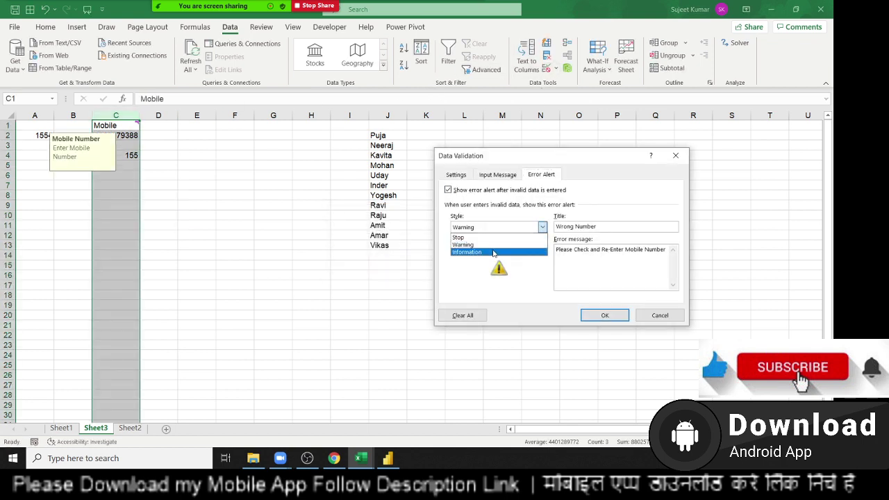
click(494, 252)
click(591, 316)
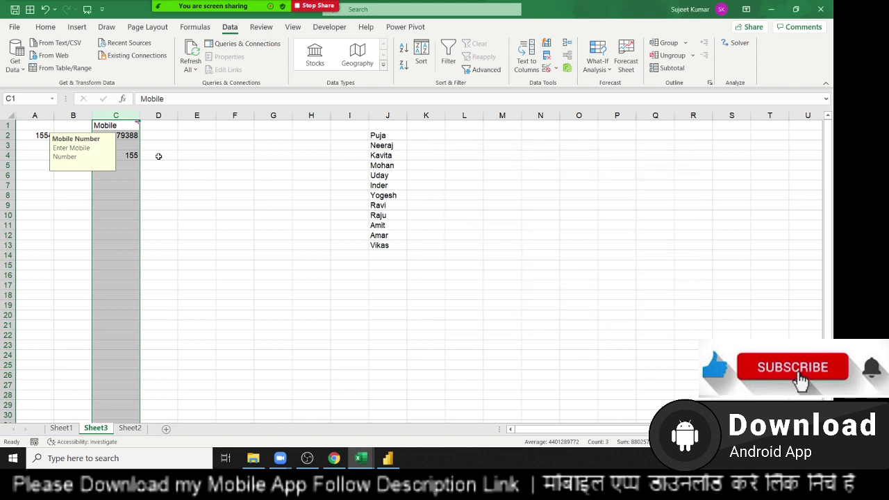
- Test 1522 in C3, then cancel the warning so C3 stays empty
click(129, 148)
text(15)
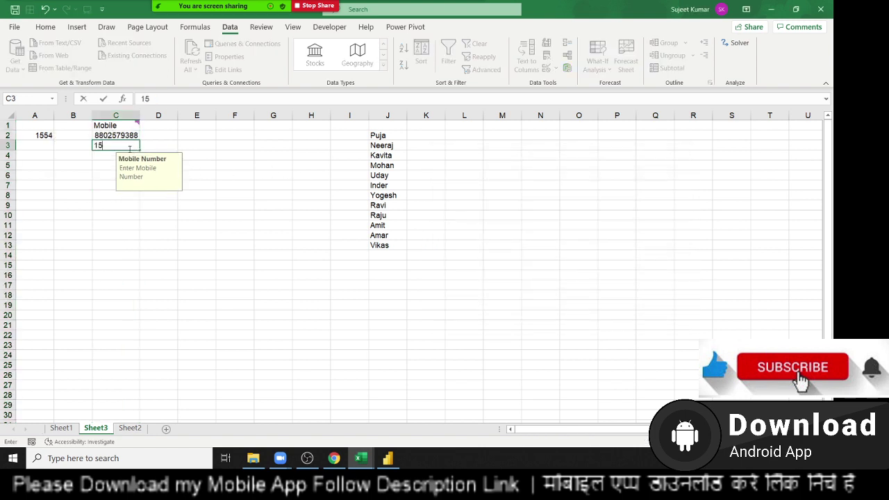
text(22)
key(Return)
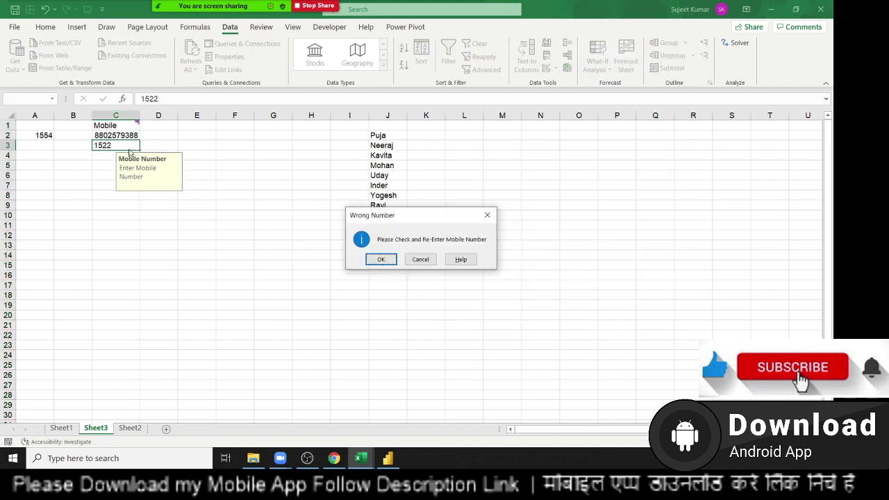
key(Escape)
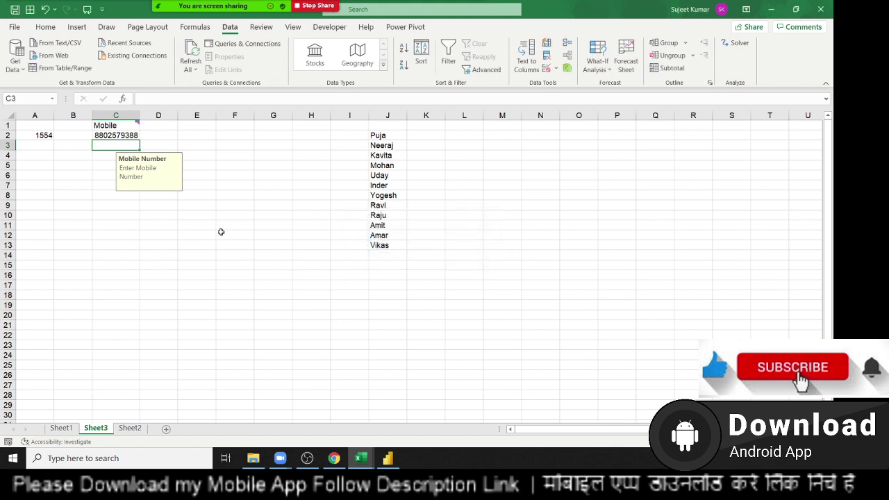
click(181, 225)
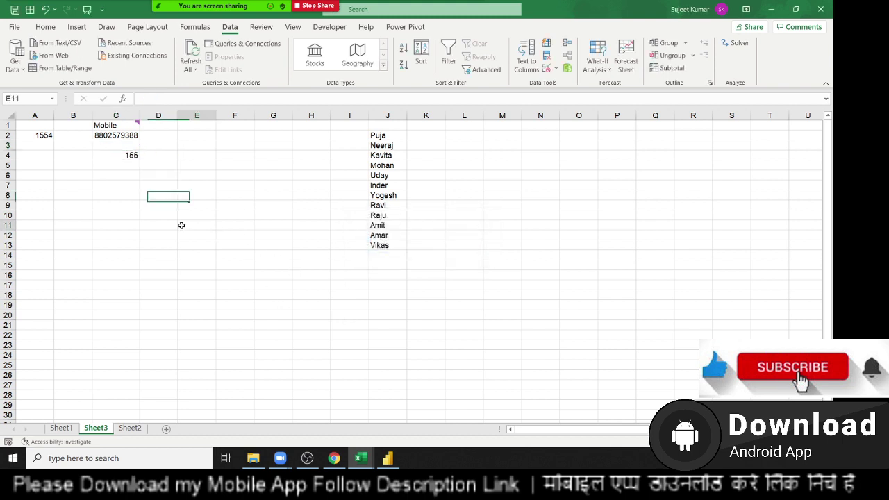
- Check the Mobile Number input message on C7, C8 and cells further down column C
click(136, 193)
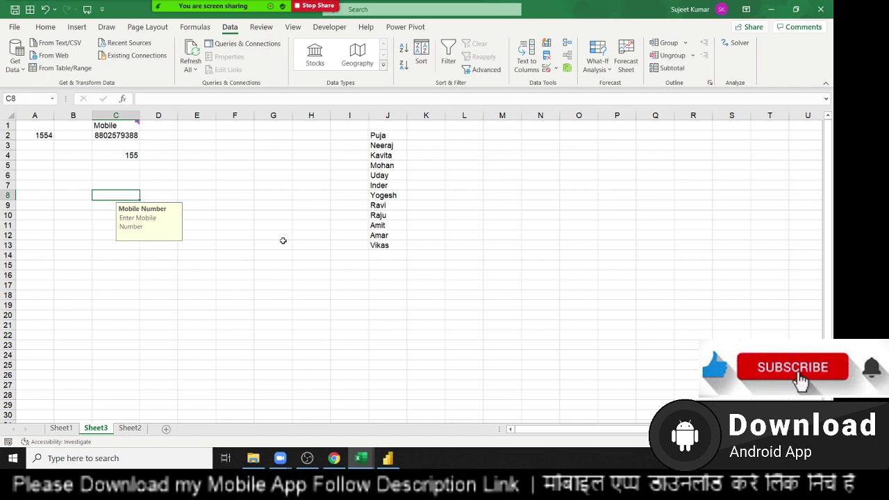
click(209, 185)
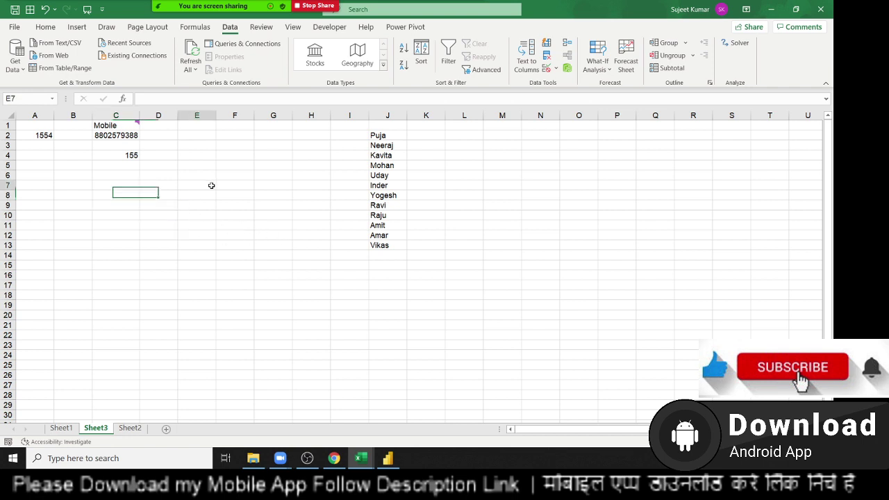
click(125, 185)
click(198, 156)
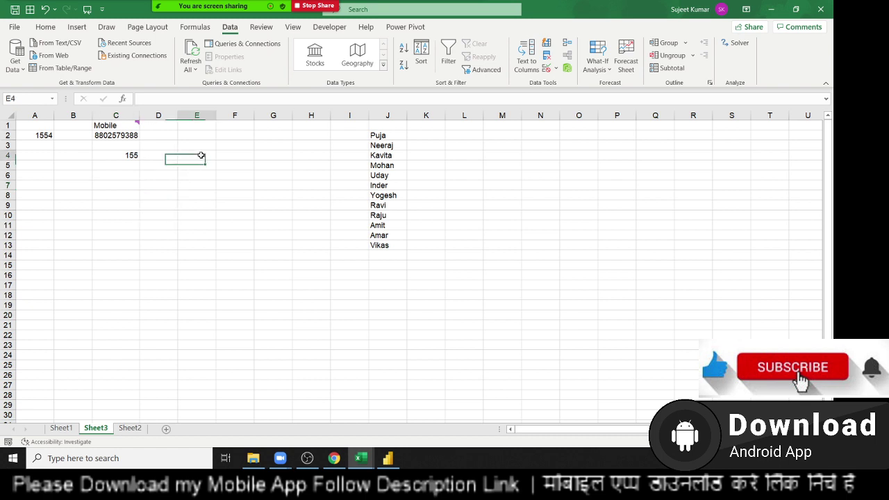
click(115, 187)
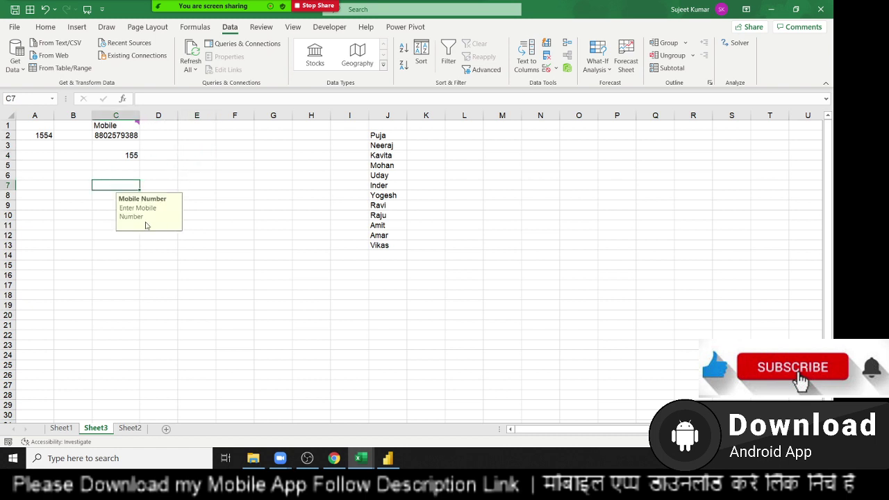
click(175, 166)
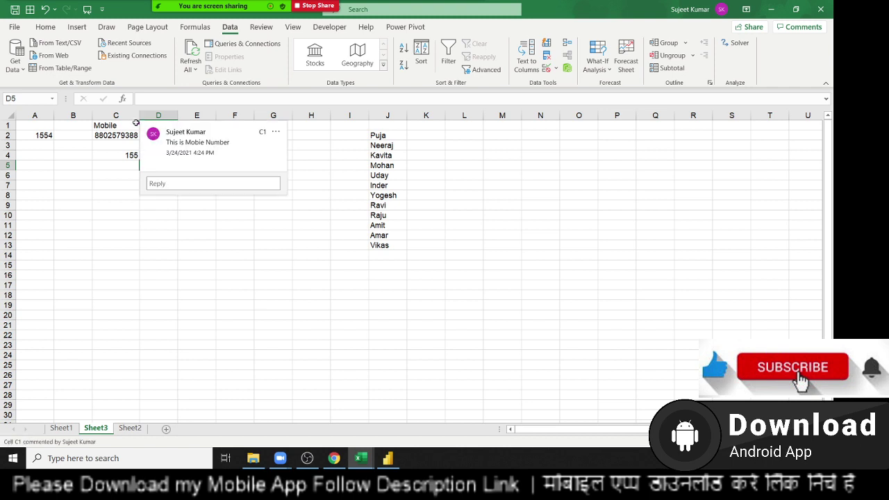
click(238, 254)
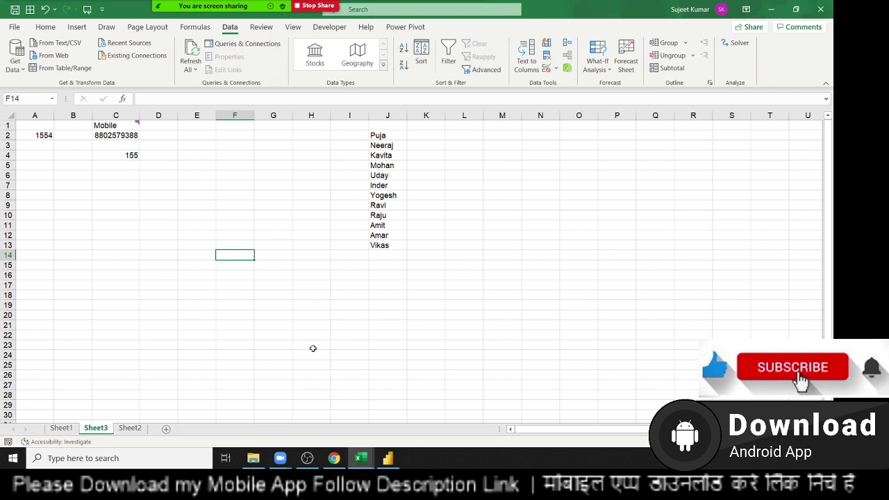
click(136, 250)
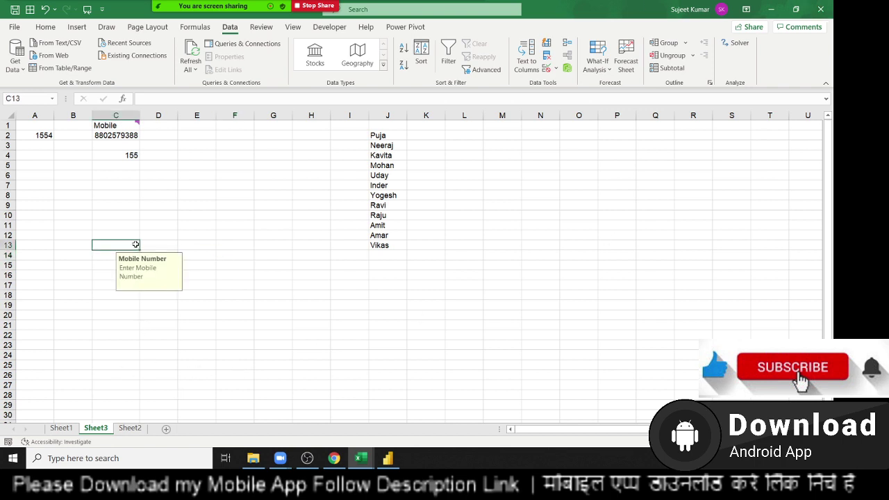
click(208, 207)
- Select the Mobile header in C1 to bring up its comment
click(116, 126)
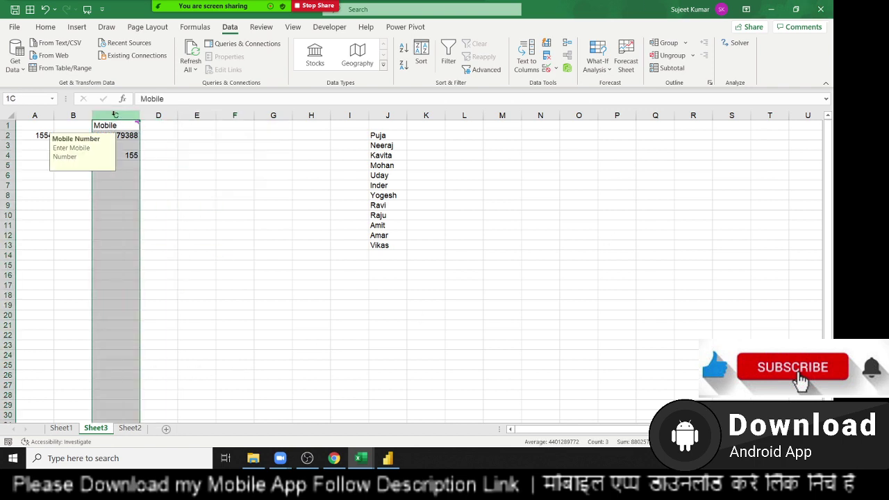
click(178, 151)
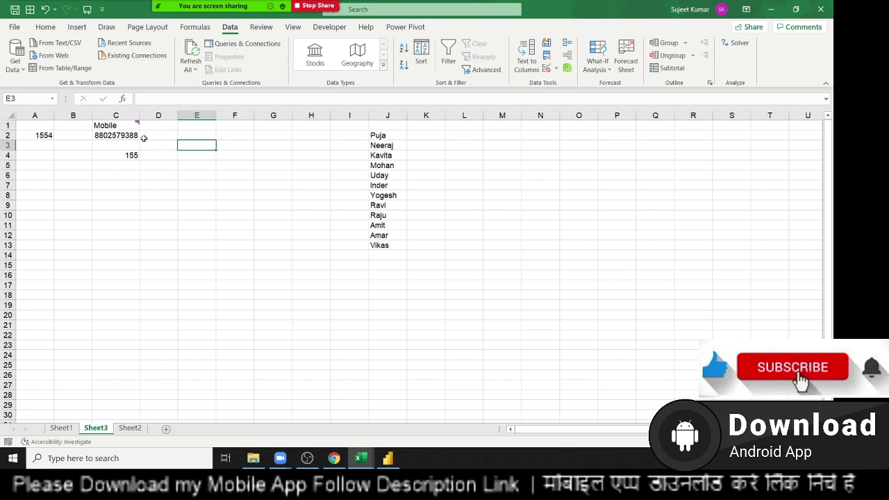
mouse_move(125, 126)
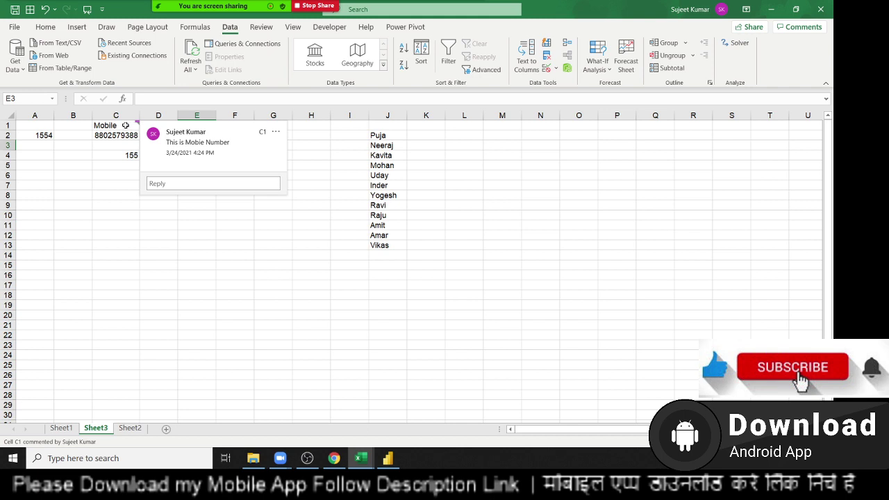
click(118, 115)
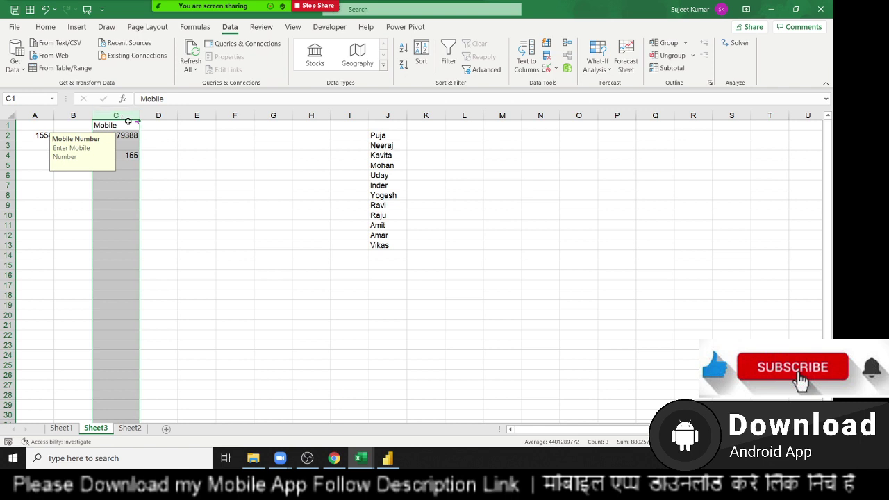
click(125, 124)
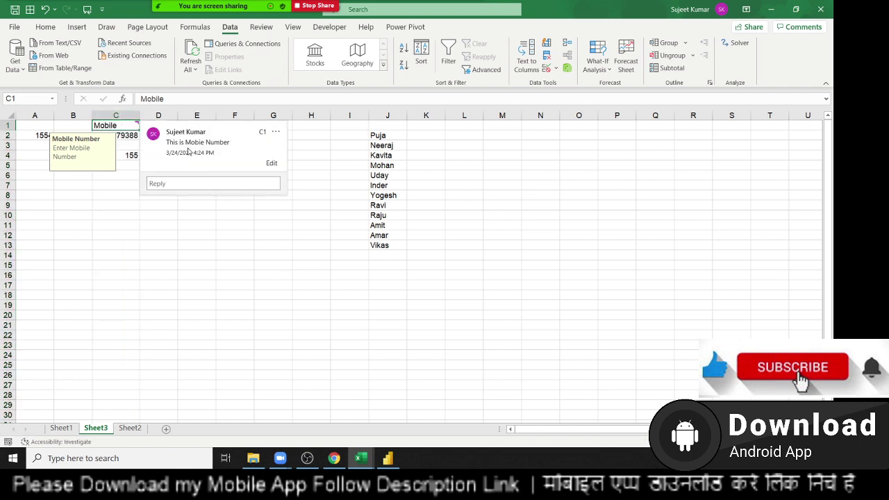
- Post the reply 'you can alos enter Tele Phone' on the C1 comment and close the thread
mouse_move(191, 151)
click(195, 182)
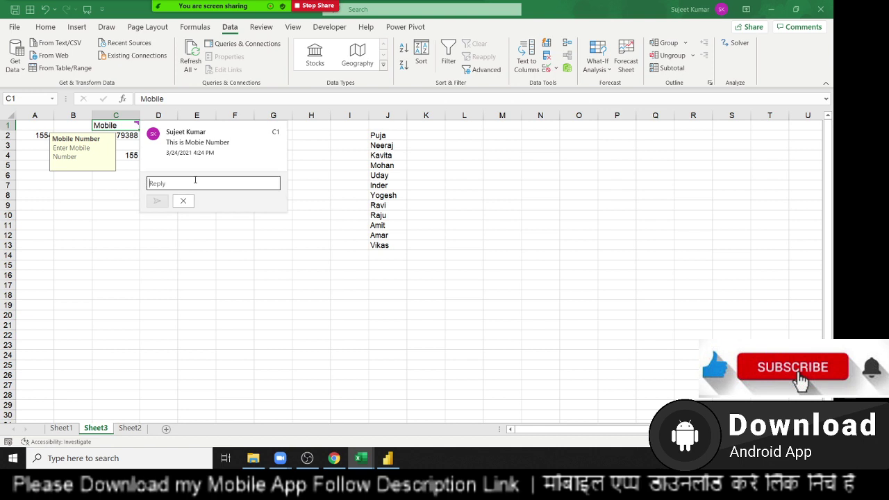
text(yo)
text(u can )
text(alos ent)
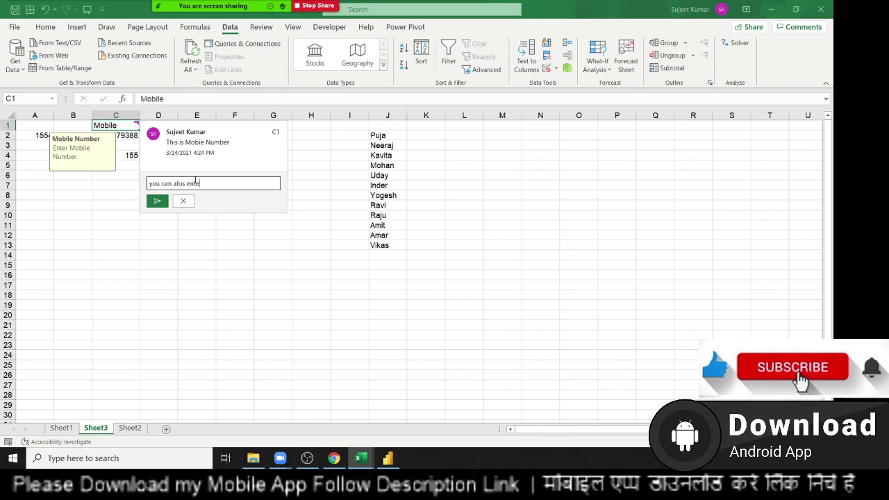
text(er )
text(mo)
key(BackSpace)
key(BackSpace)
text(Tel)
text(e Phon)
text(e)
click(165, 202)
mouse_move(209, 195)
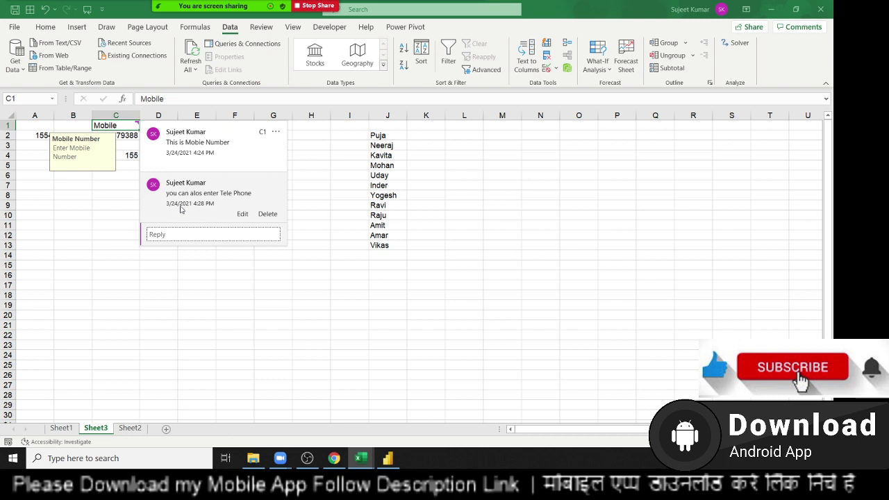
click(257, 334)
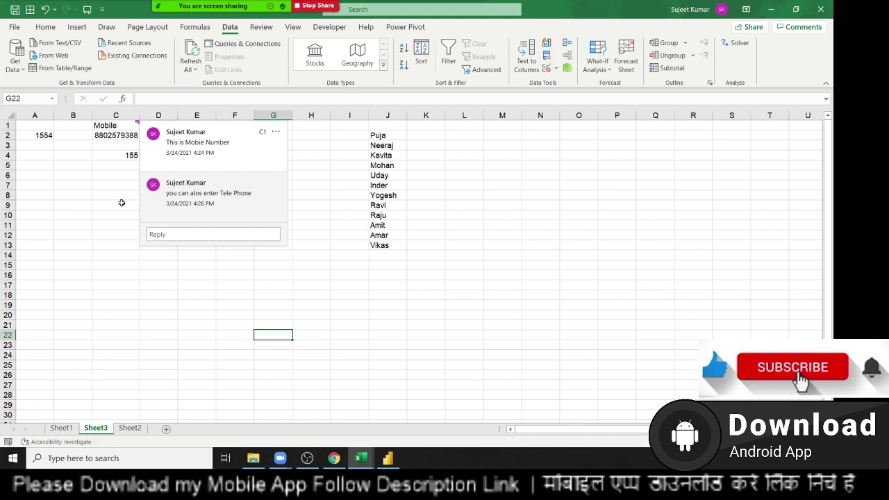
- Browse the name list and C1 comment, then select H5 so the thread closes
click(339, 213)
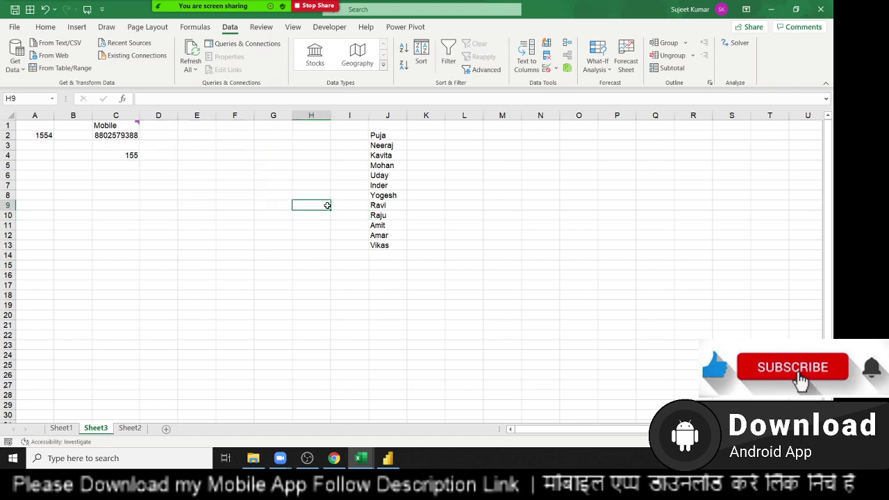
click(376, 167)
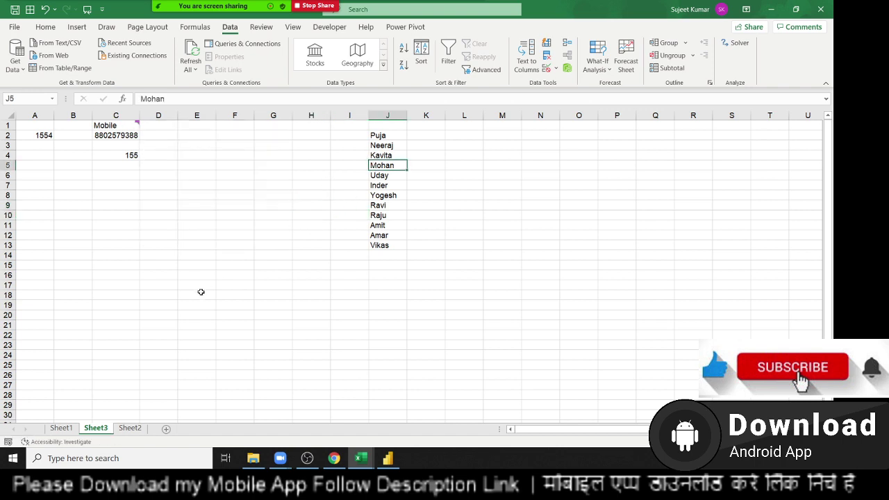
click(132, 126)
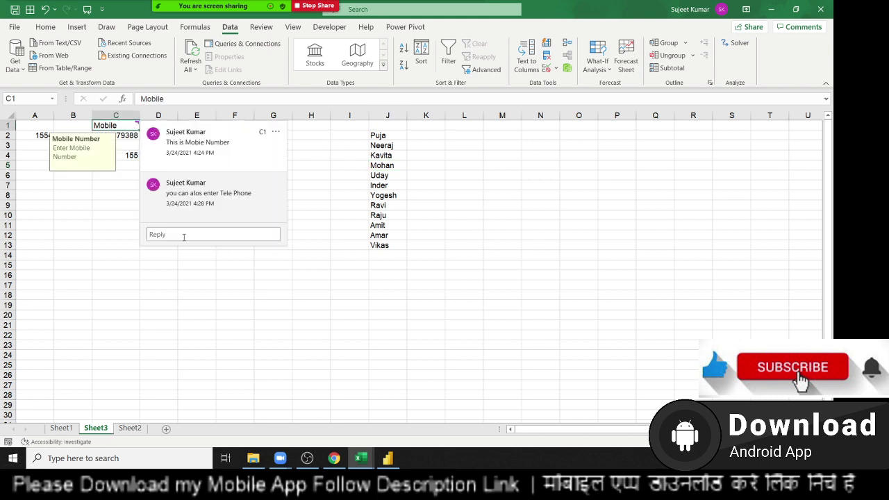
click(320, 165)
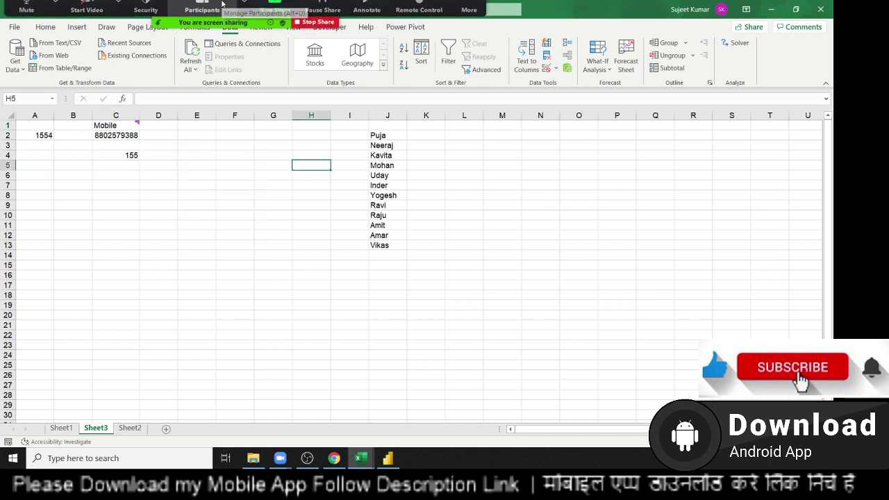
click(202, 14)
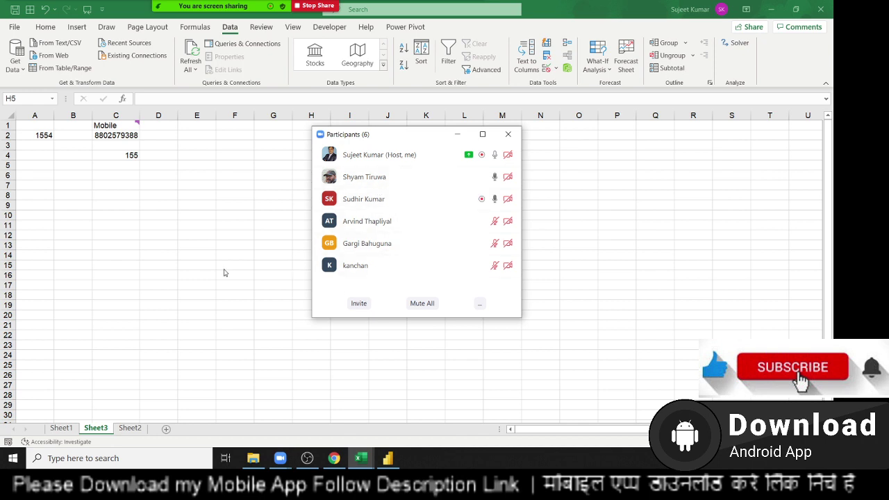
click(507, 135)
drag(332, 137, 389, 250)
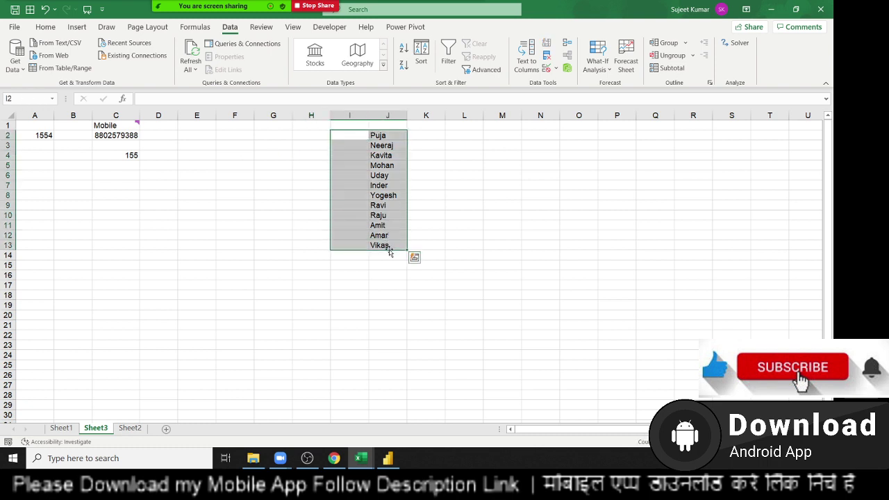
- Undo the name list and enter the heading A/C in F1
key(ctrl+z)
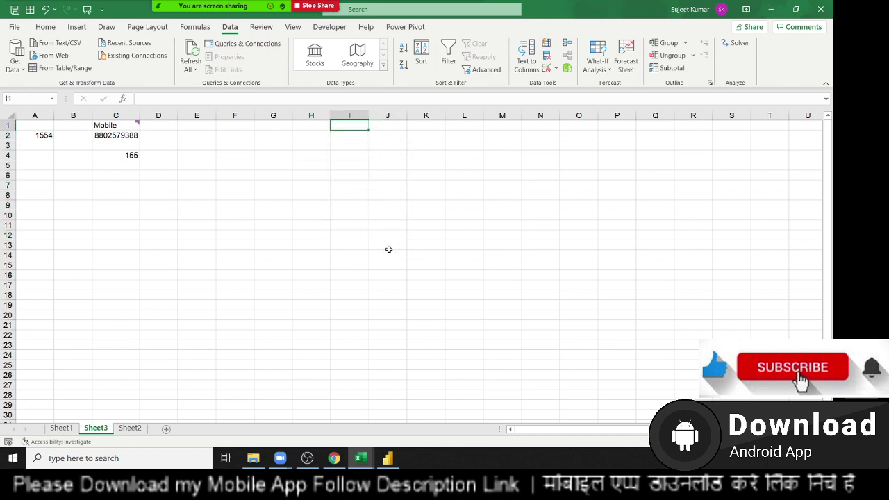
key(ctrl+z)
key(Right)
key(Right)
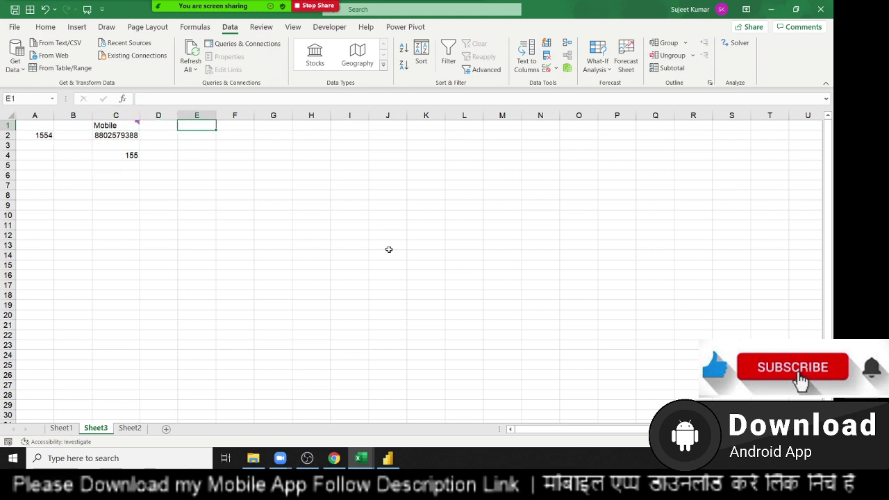
key(Right)
key(Right)
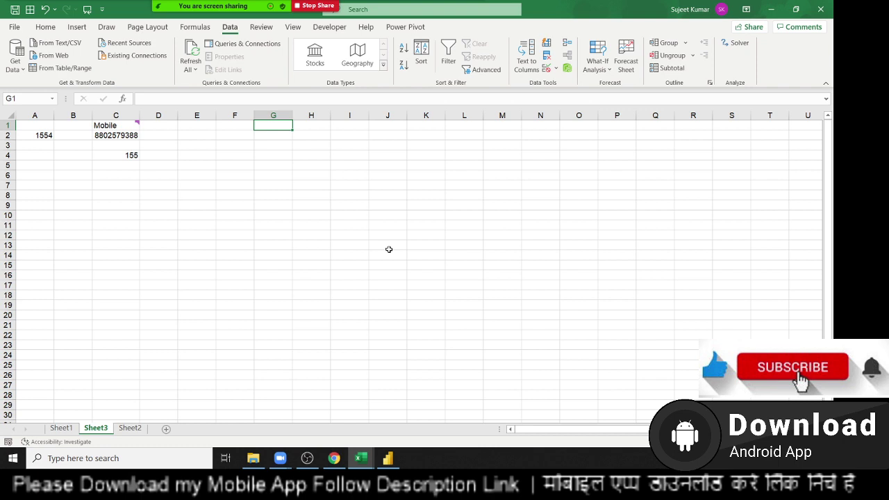
key(Left)
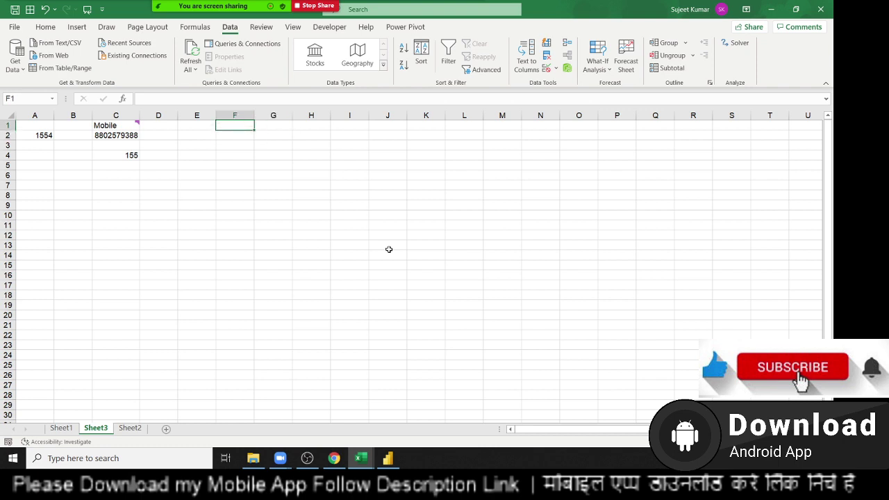
text(a/c)
key(Return)
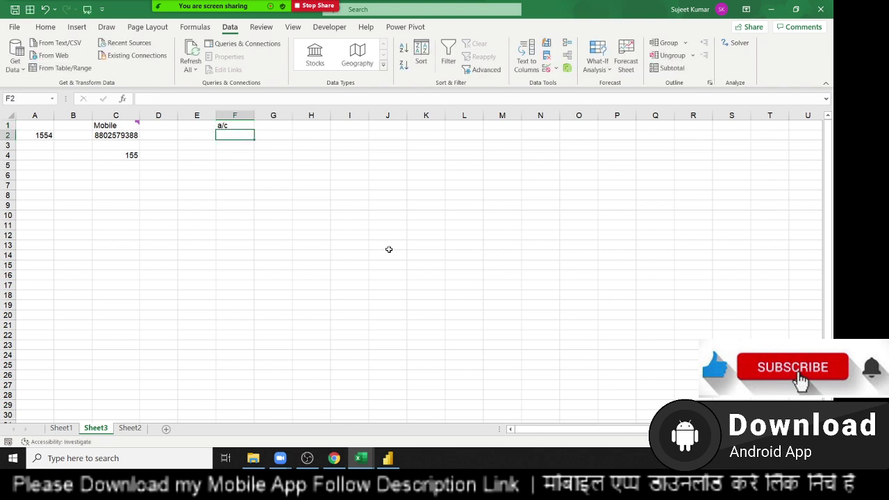
key(Up)
text(a)
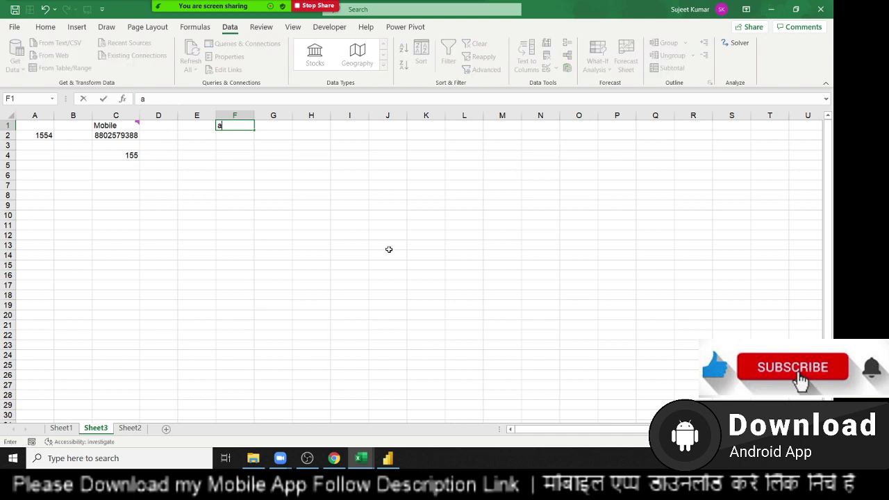
key(BackSpace)
text(A/)
text(C)
key(Return)
- Enter trial values 152 and 1252 in F2:F3, then clear them
text(152)
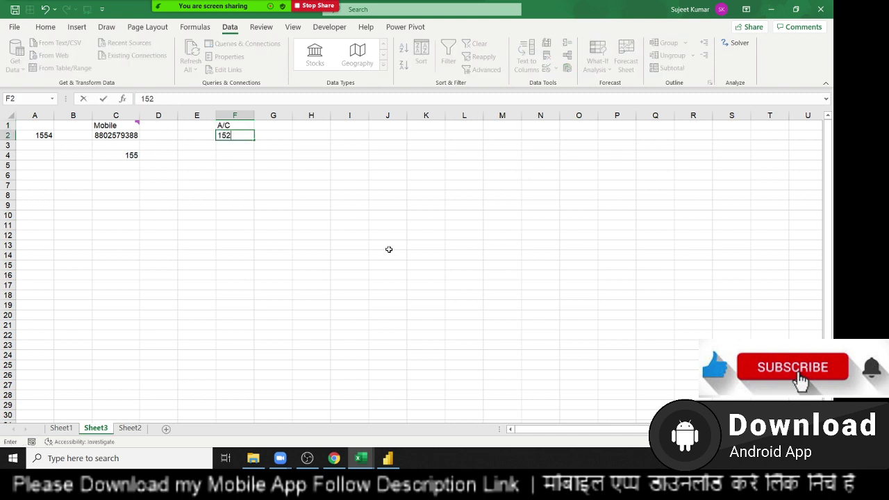
key(Return)
text(ASD)
key(Return)
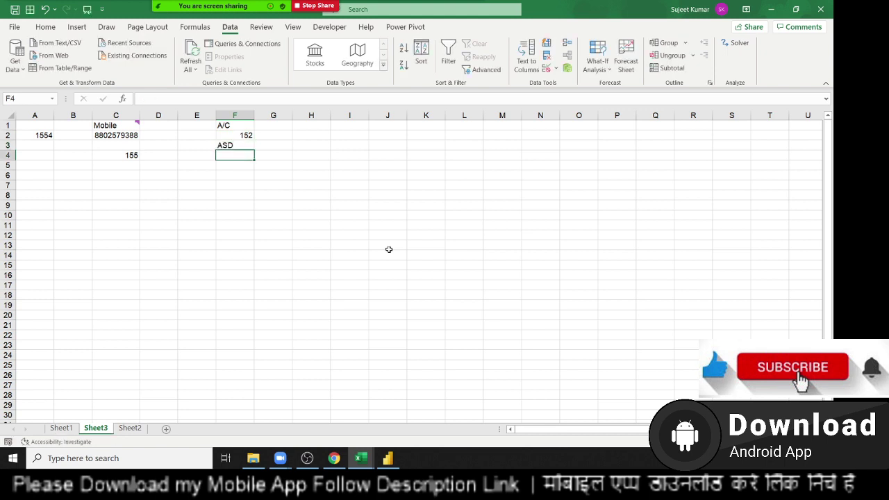
key(Up)
key(BackSpace)
text(252)
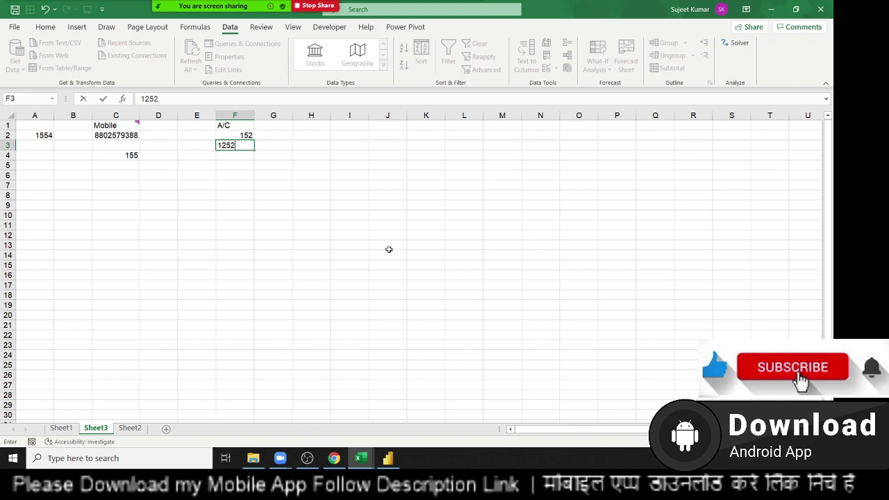
key(Return)
key(Up)
key(Up)
key(shift+Down)
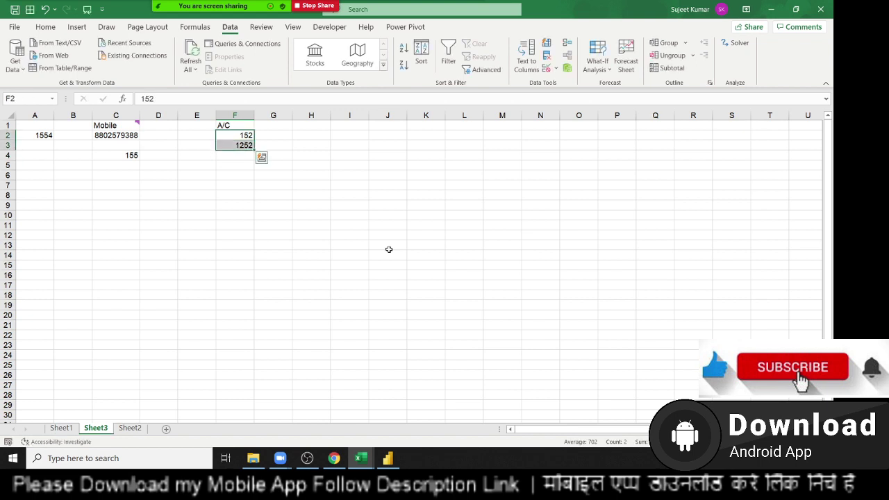
key(Delete)
- Begin an =ISTEXT( formula in G2 that refers to F2
key(Up)
key(Down)
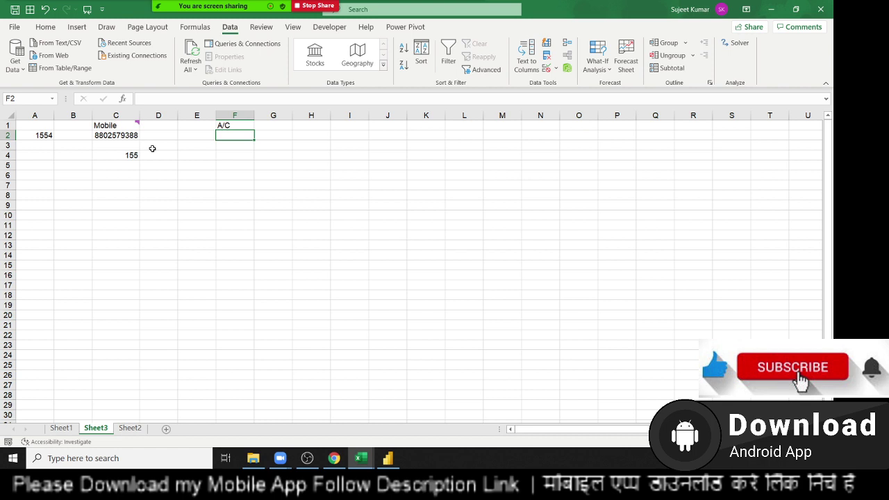
key(Right)
text(=IST)
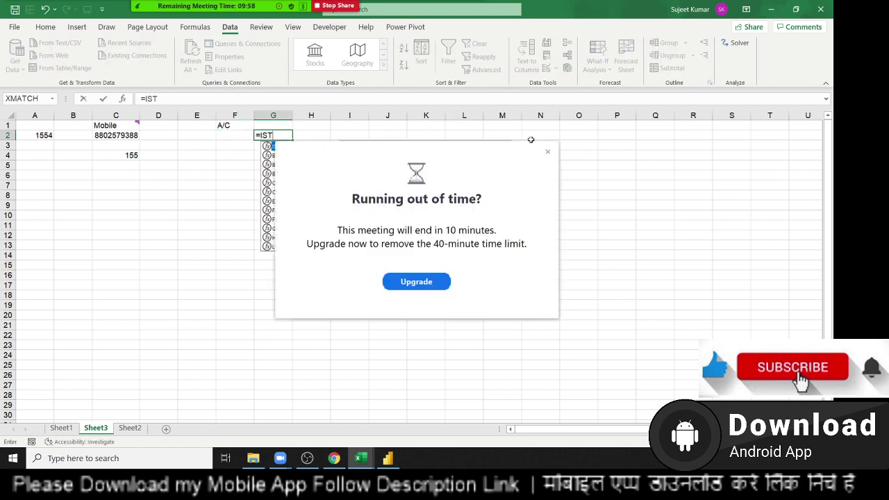
click(548, 151)
text(EXT()
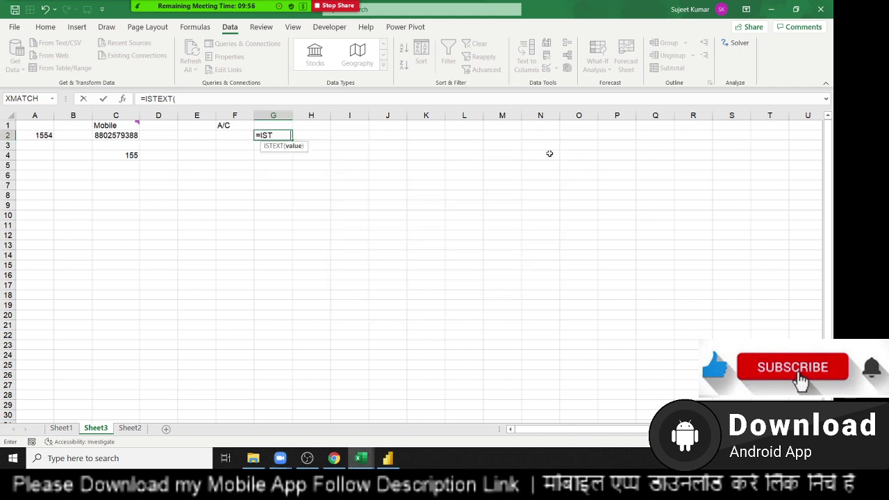
key(Left)
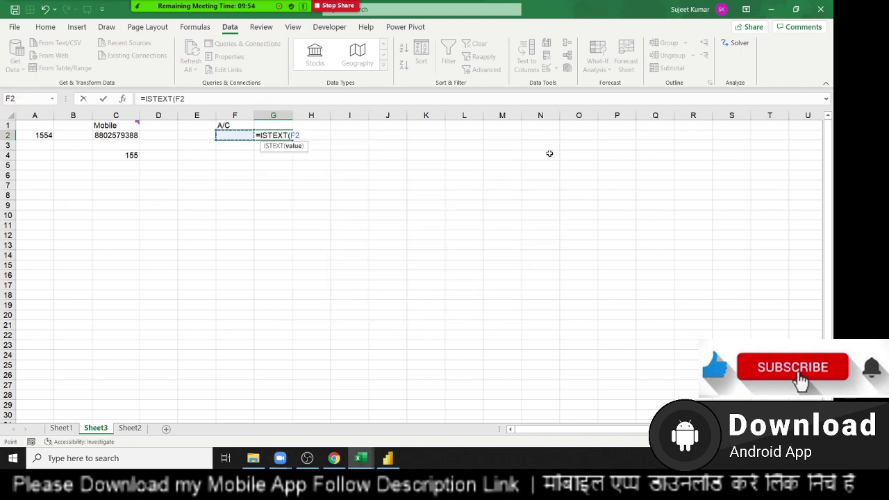
- Cancel the unfinished ISTEXT formula in G2 and return to F2
key(Escape)
key(Left)
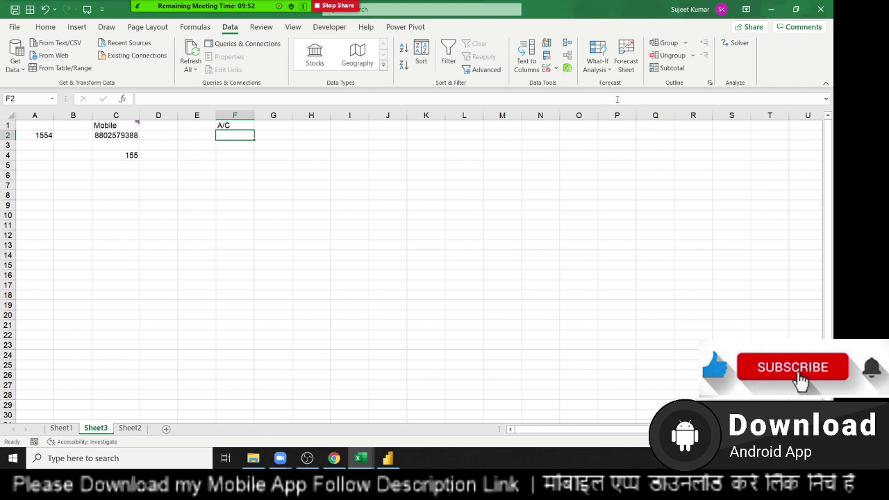
click(547, 69)
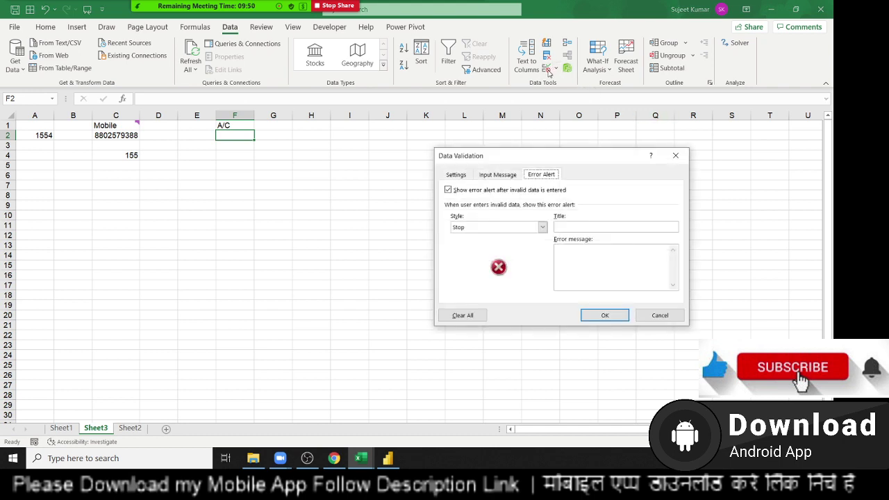
key(Escape)
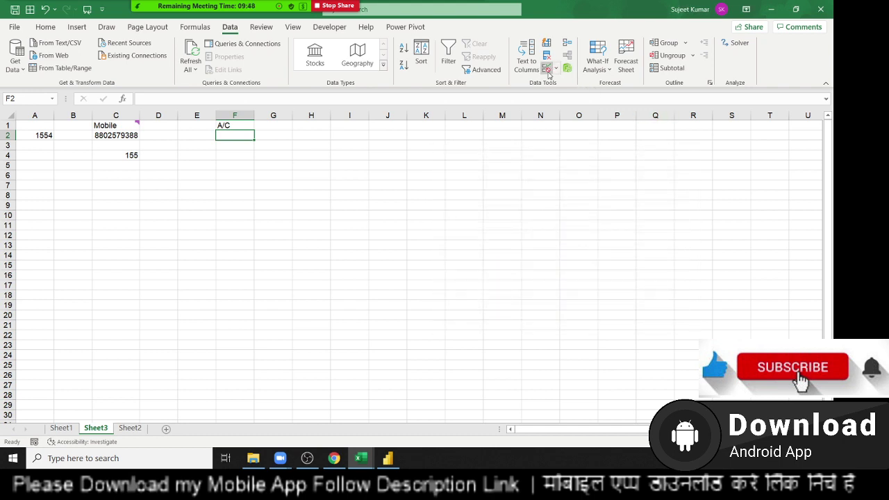
- Start a Custom =IS validation rule on F2, then close without applying it
click(548, 71)
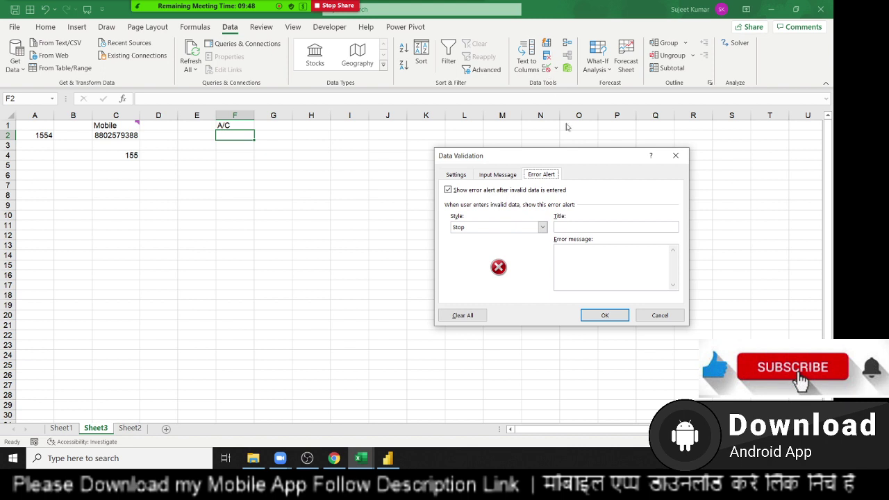
click(455, 174)
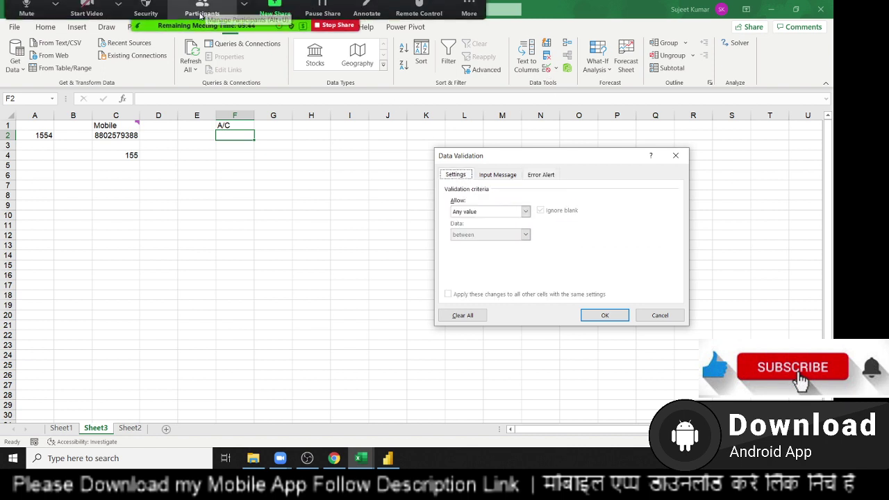
click(201, 12)
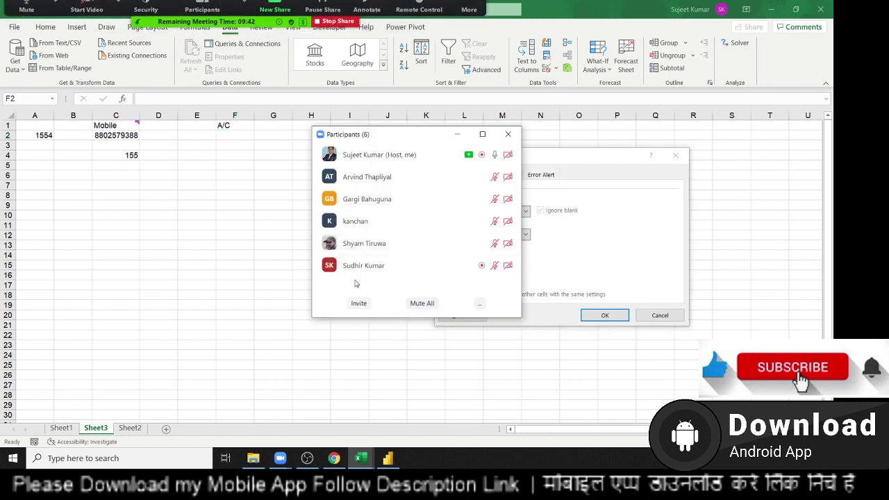
click(508, 134)
click(497, 212)
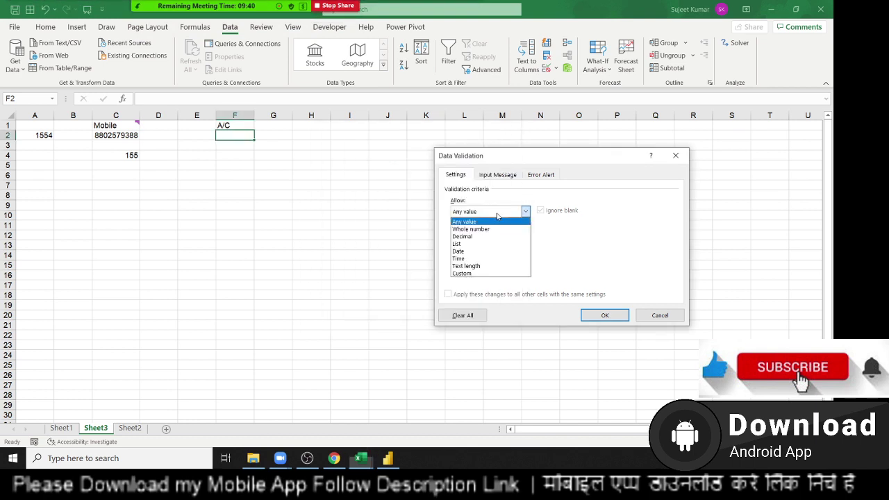
click(497, 274)
click(495, 257)
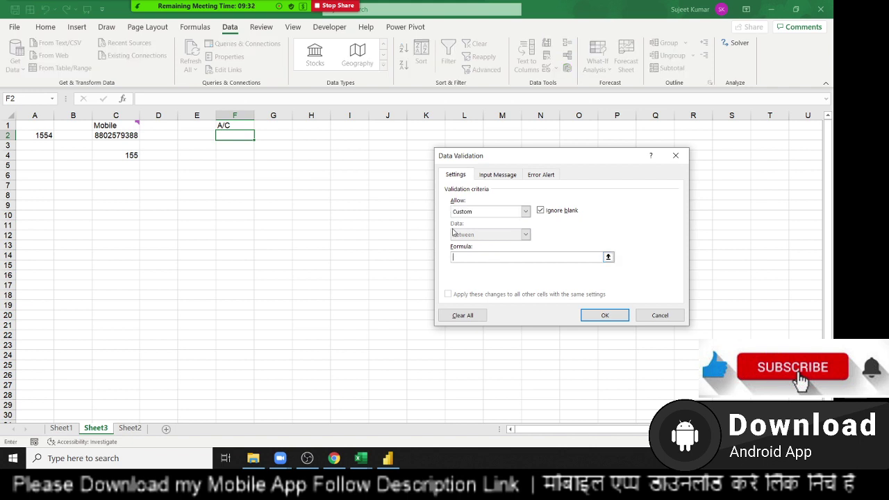
text(=IS)
key(Escape)
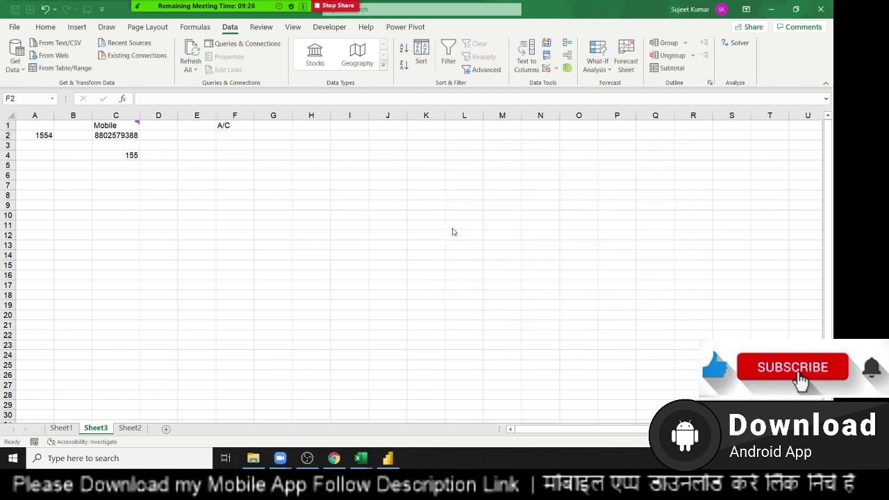
- Enter =ISNUMBER(F2) in G2 as a numeric test
click(260, 139)
text(=I)
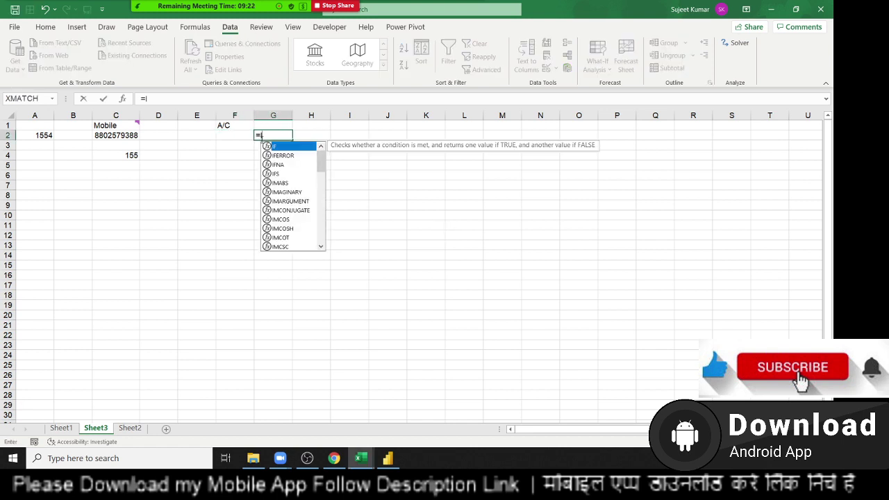
text(SN)
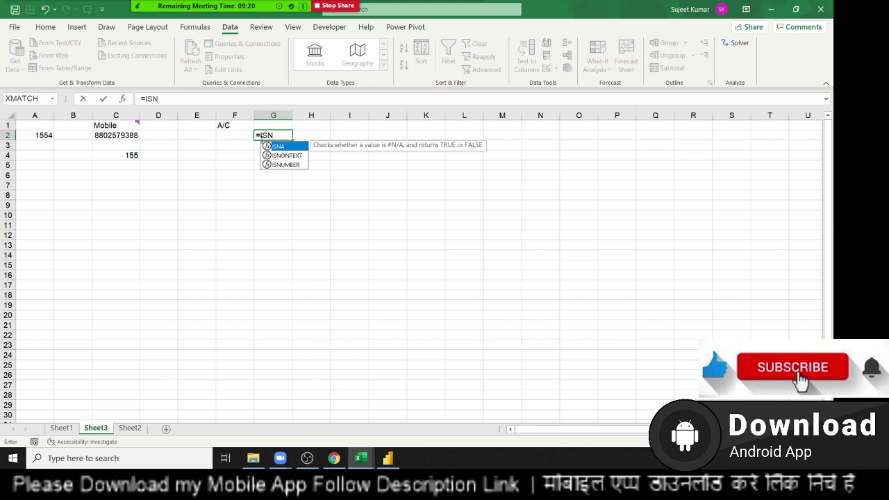
key(Down)
key(Down)
key(Tab)
key(Left)
key(Return)
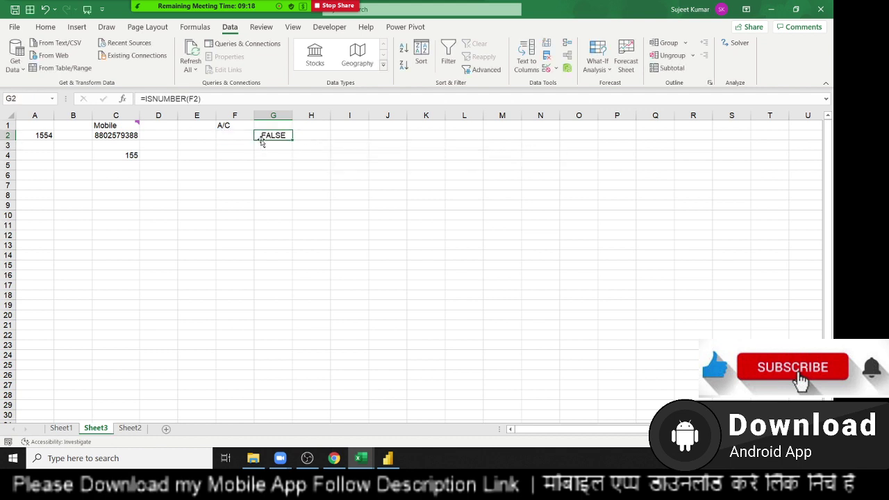
key(F2)
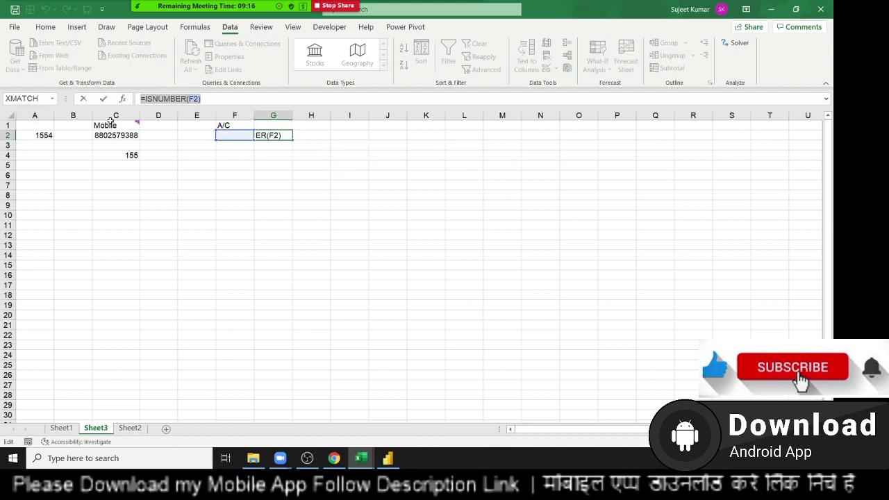
- Give F2 a Custom validation rule =ISNUMBER(F2)
click(215, 137)
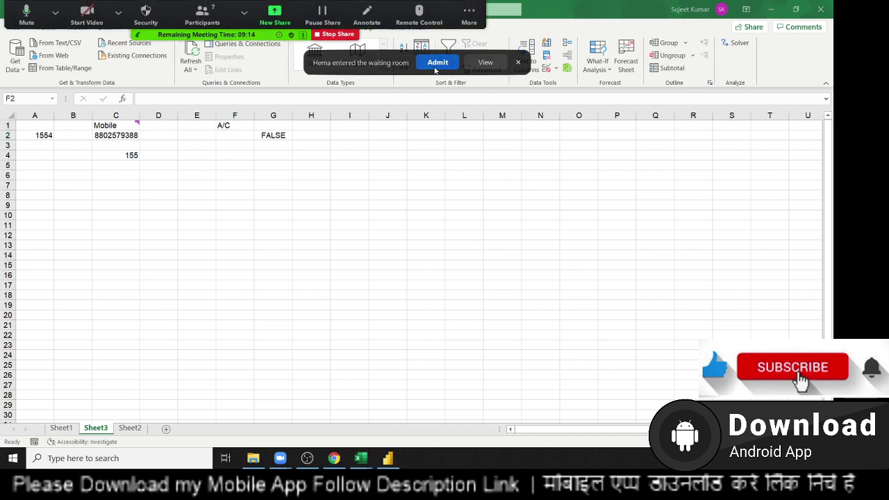
click(548, 68)
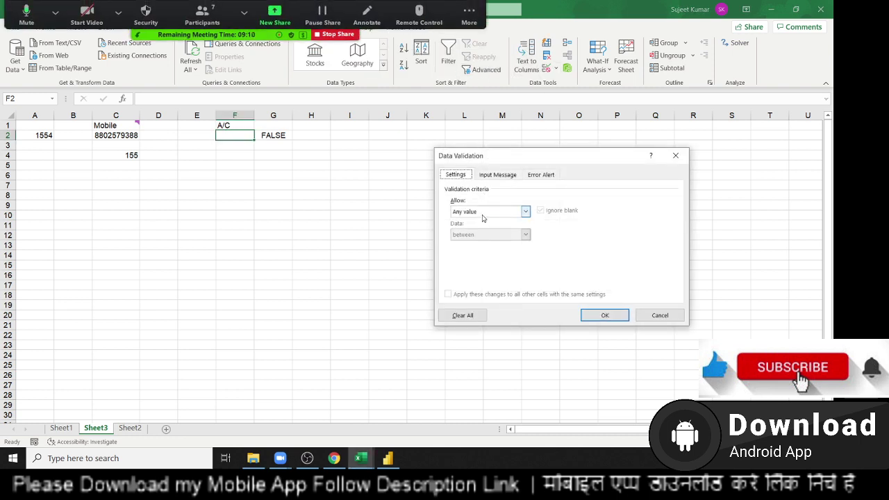
click(525, 211)
click(489, 274)
click(482, 257)
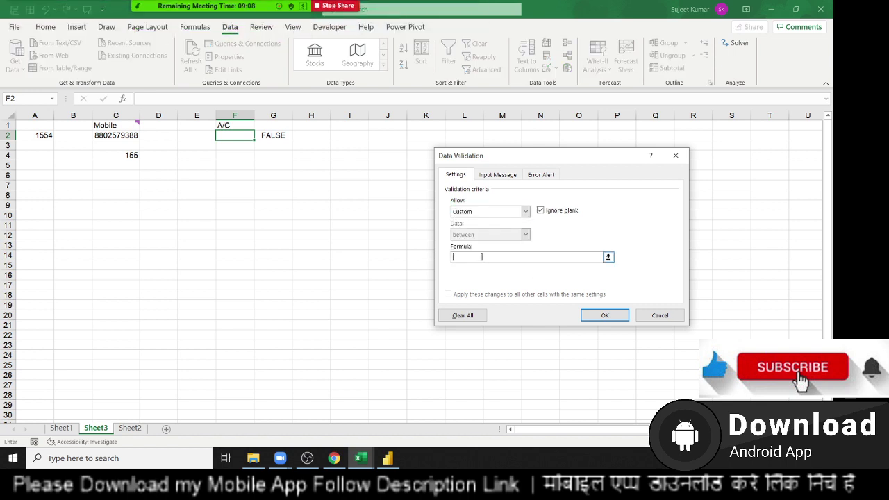
text(=ISNUMBER(F2))
click(603, 316)
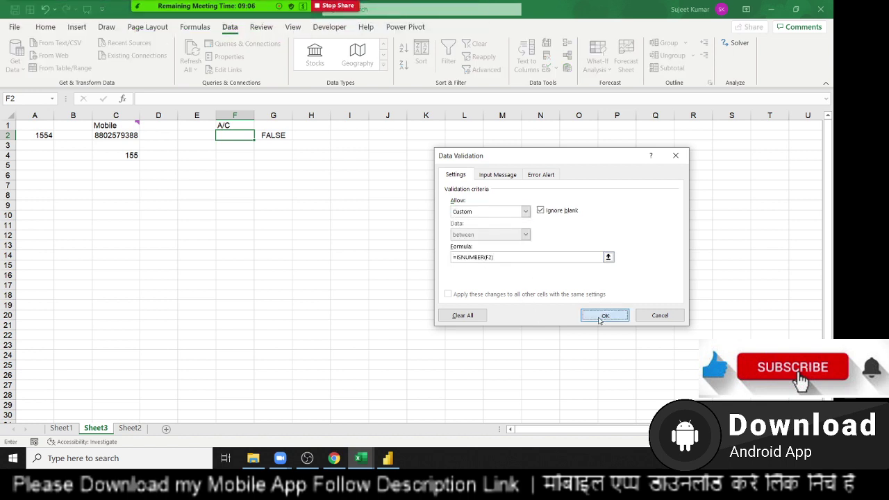
- Copy F2's numbers-only rule down to F2:F19
key(ctrl+c)
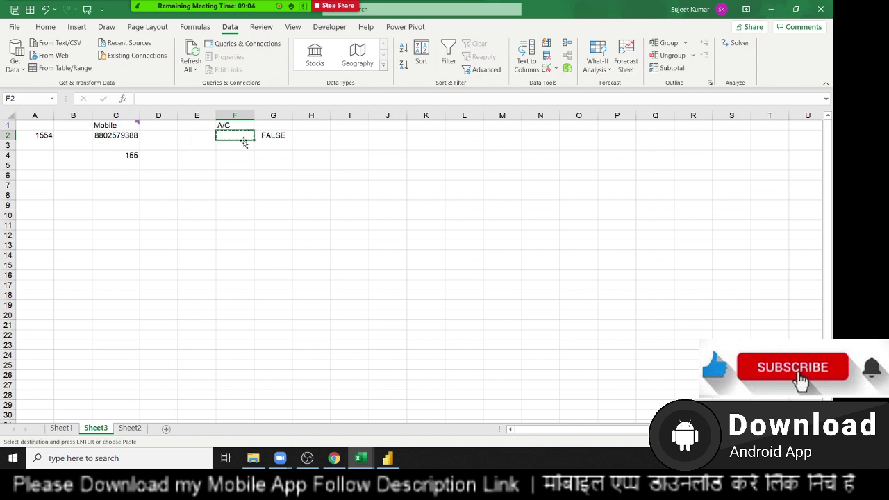
drag(241, 137, 247, 306)
key(ctrl+v)
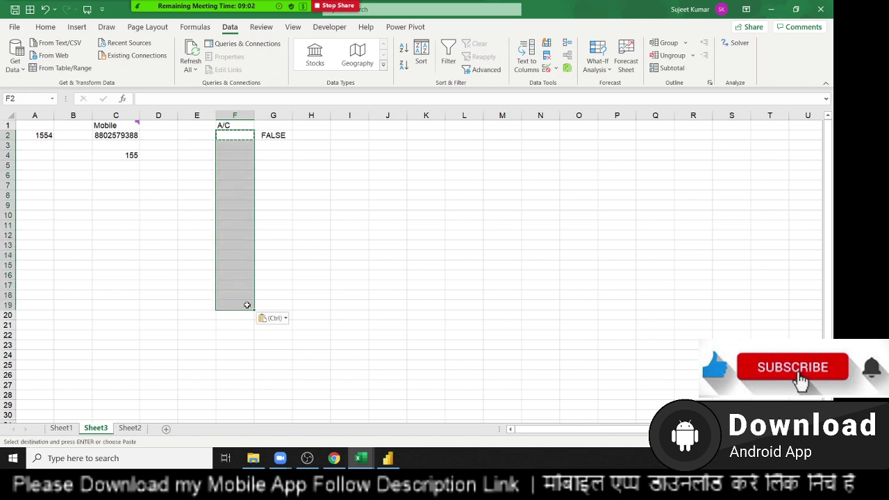
key(Escape)
- Test the rule with 115 in F2 and a rejected XX in F3
key(Up)
key(Down)
text(1)
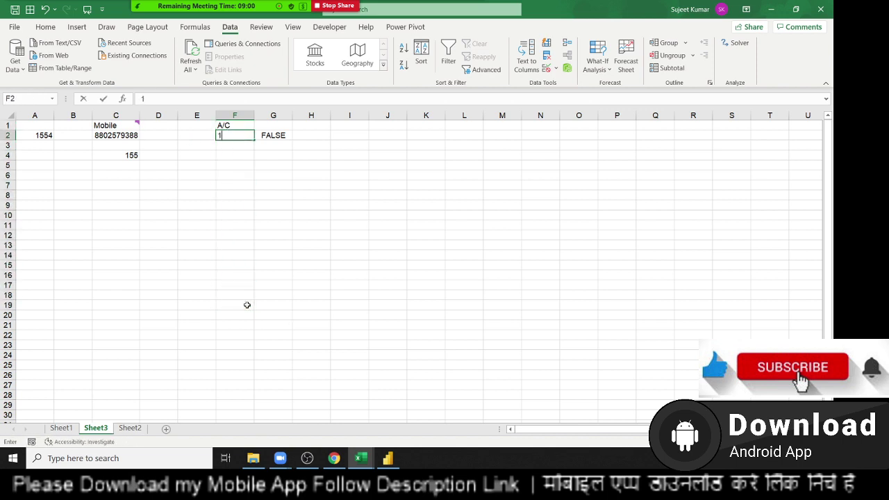
text(15)
key(Return)
text(XX)
key(Return)
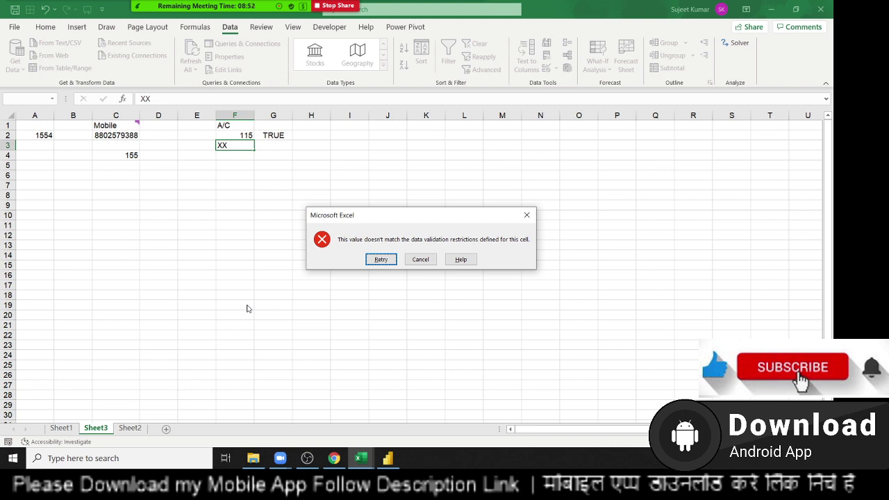
key(Escape)
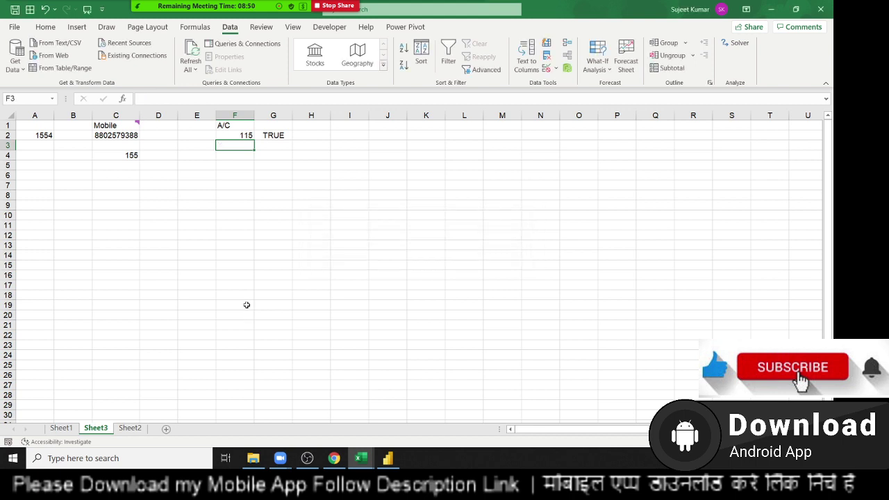
key(Up)
key(Up)
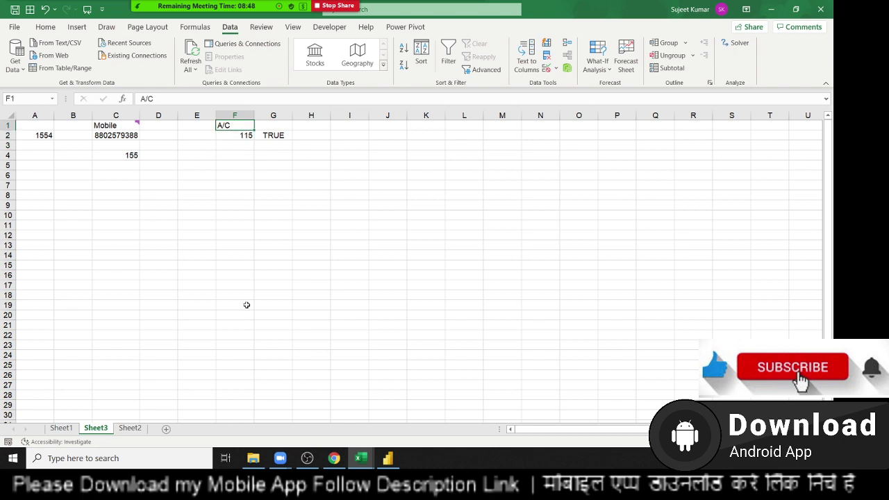
key(Right)
key(Right)
key(Right)
key(Right)
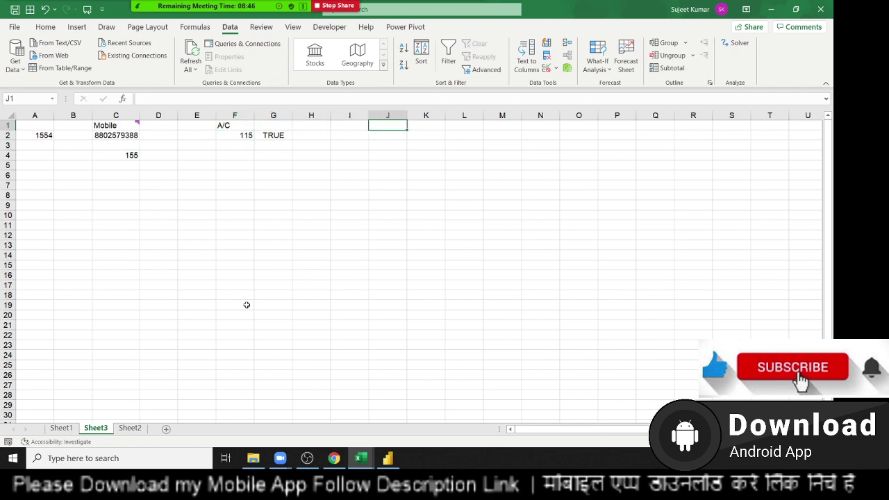
- Add the id heading in J1 and switch J2's validation type to Custom
text(id)
key(Return)
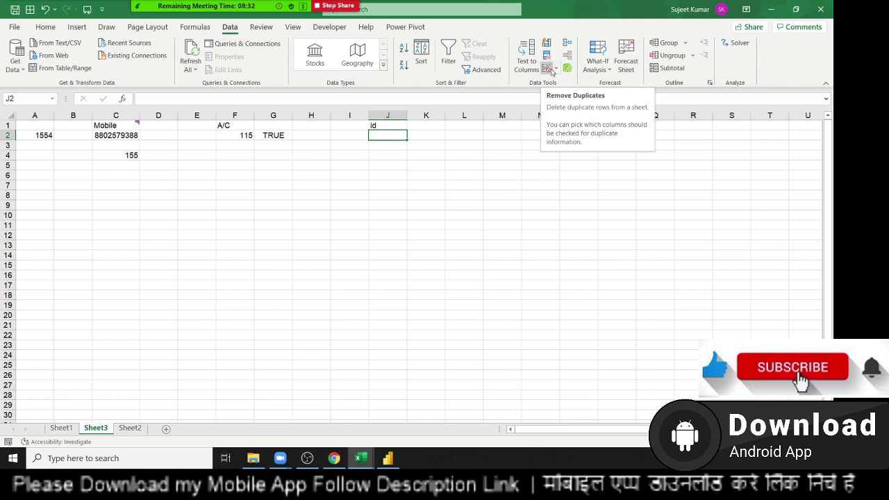
click(545, 69)
click(486, 212)
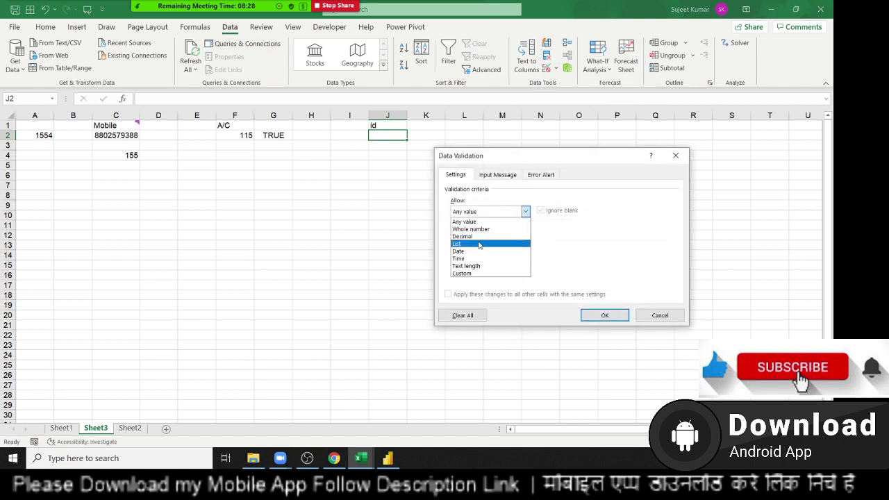
click(479, 245)
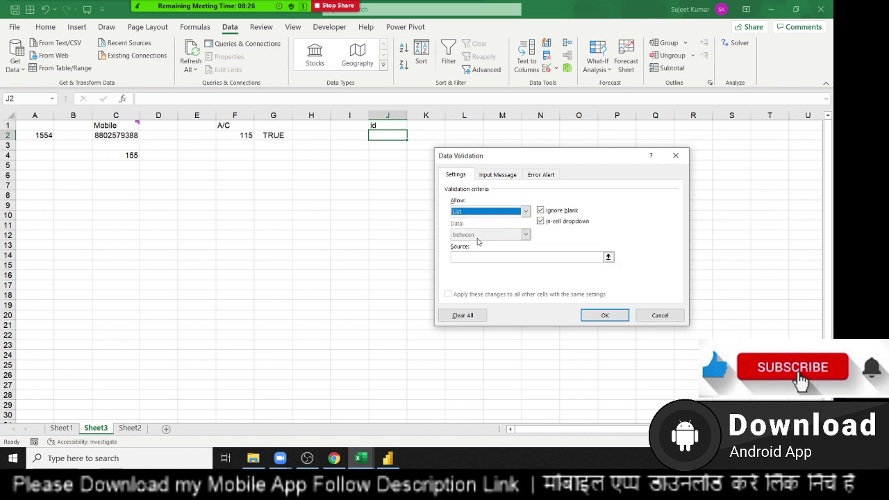
click(526, 211)
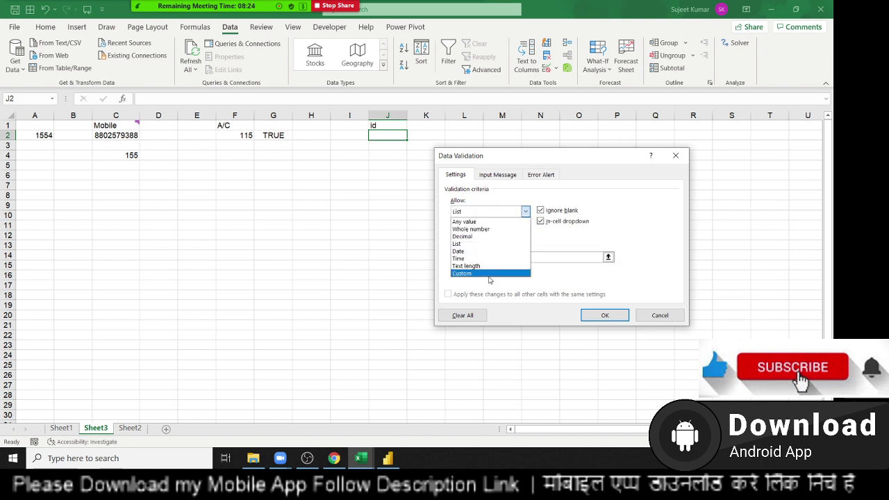
click(490, 273)
click(485, 258)
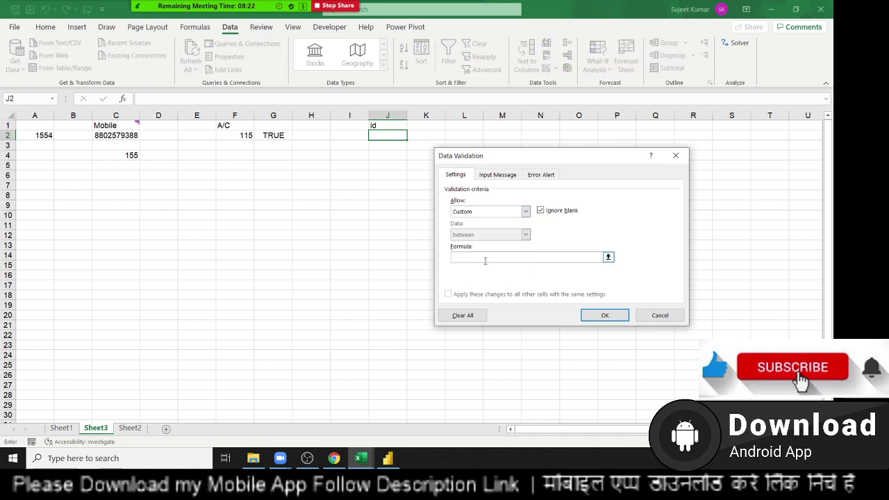
- Apply the formula =COUNTIF(J:J,J2)=1 to J2 and copy the cell
text(=COUN)
key(BackSpace)
key(BackSpace)
click(386, 115)
text(,)
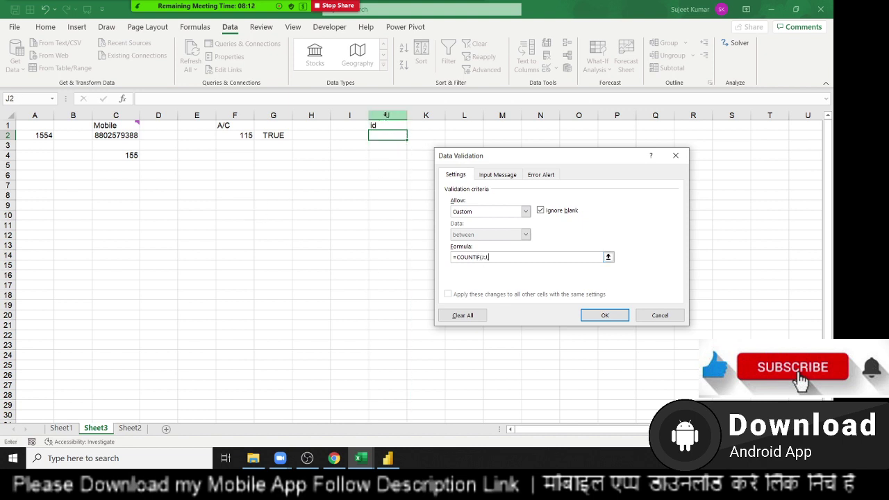
click(386, 133)
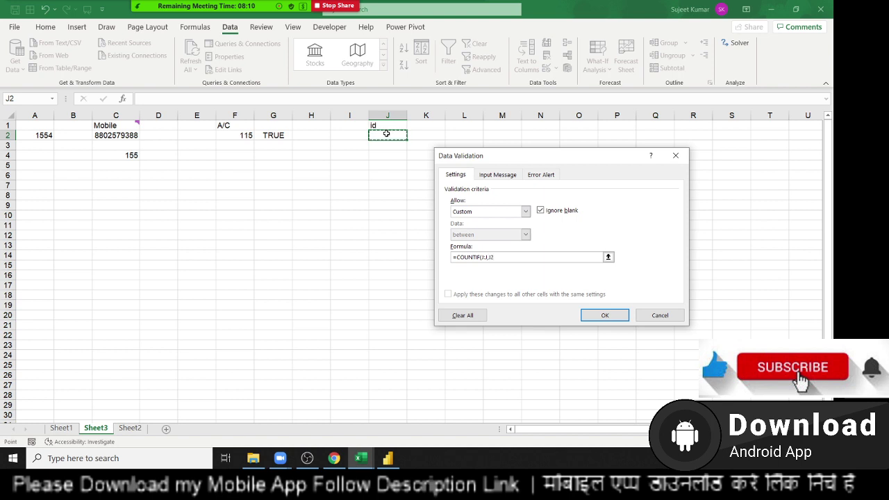
text()=1)
key(Return)
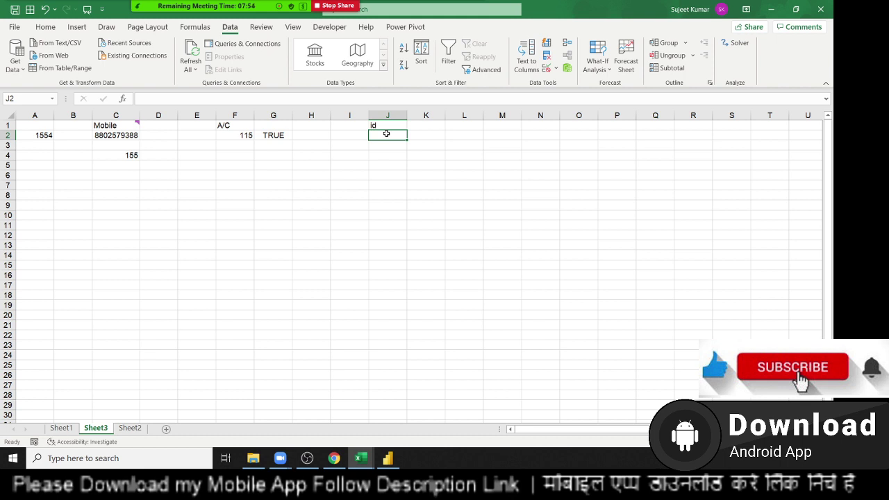
key(ctrl+c)
- Paste only J2's unique-id validation rule onto J3:J21
drag(387, 137, 400, 322)
right_click(401, 292)
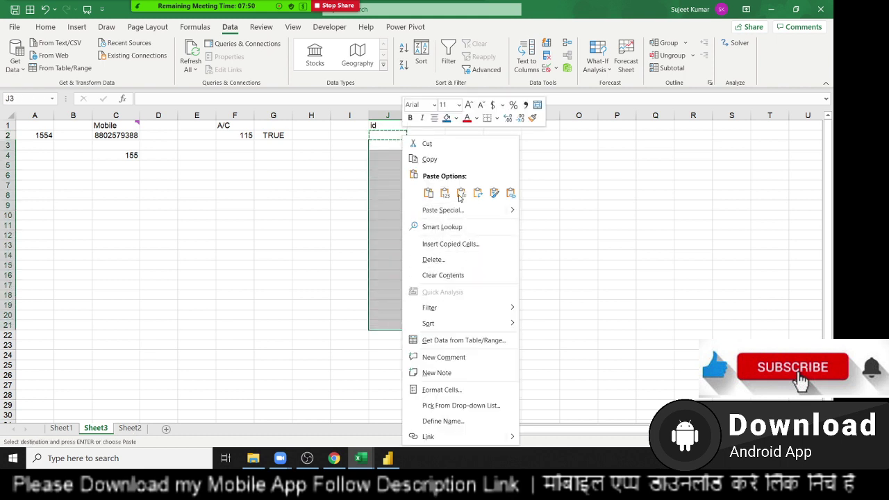
click(442, 209)
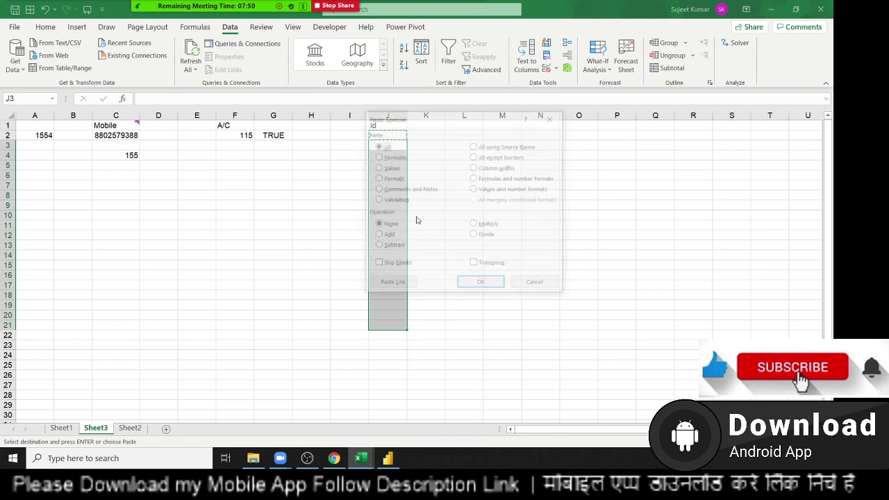
click(383, 201)
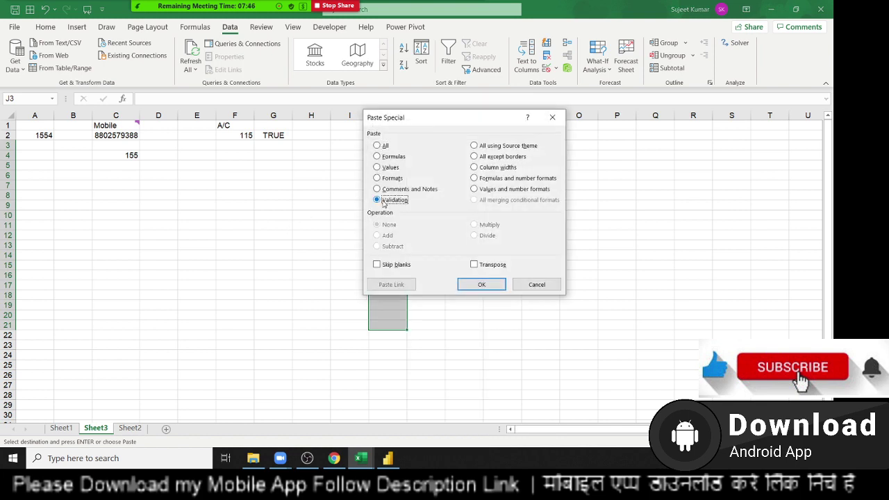
click(481, 284)
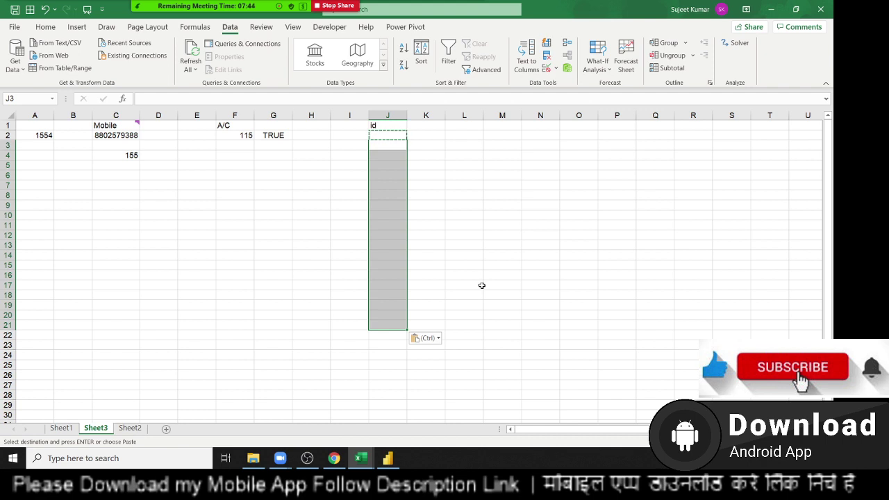
key(Escape)
- Enter id 1 in J2 and id 2 in J3, after a duplicate 1 is rejected
key(Up)
text(1)
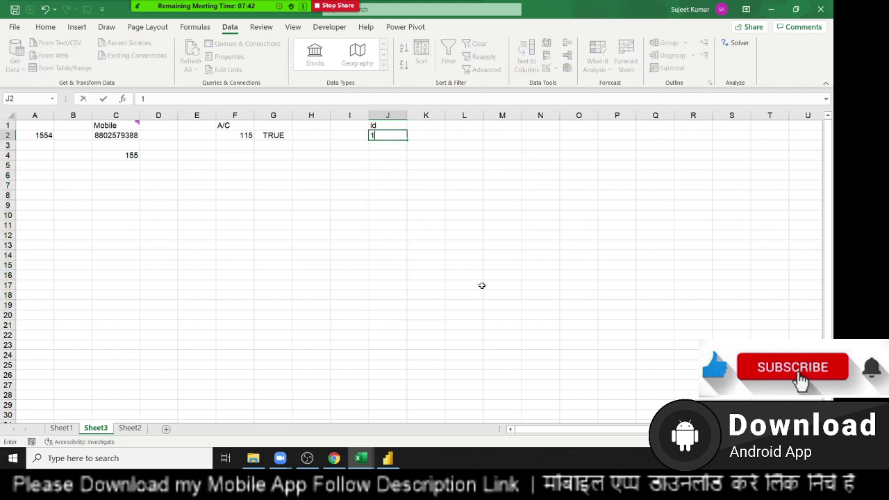
key(Return)
text(1)
key(Return)
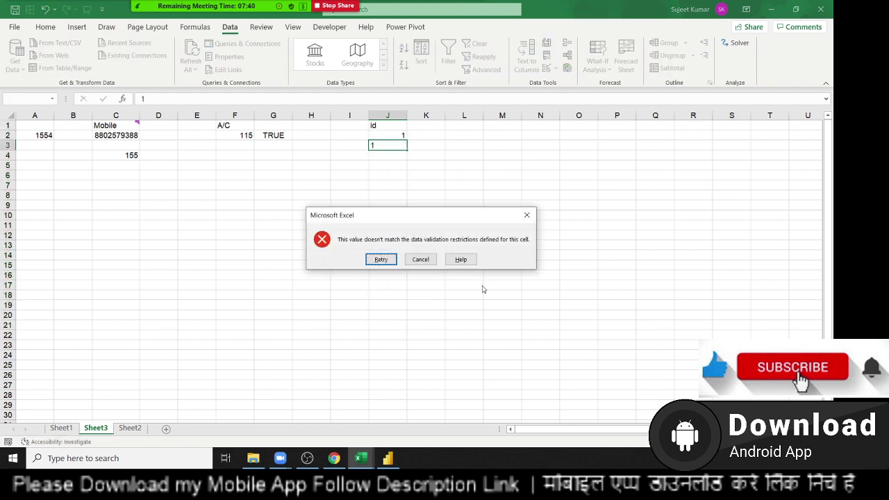
key(Return)
text(2)
key(Return)
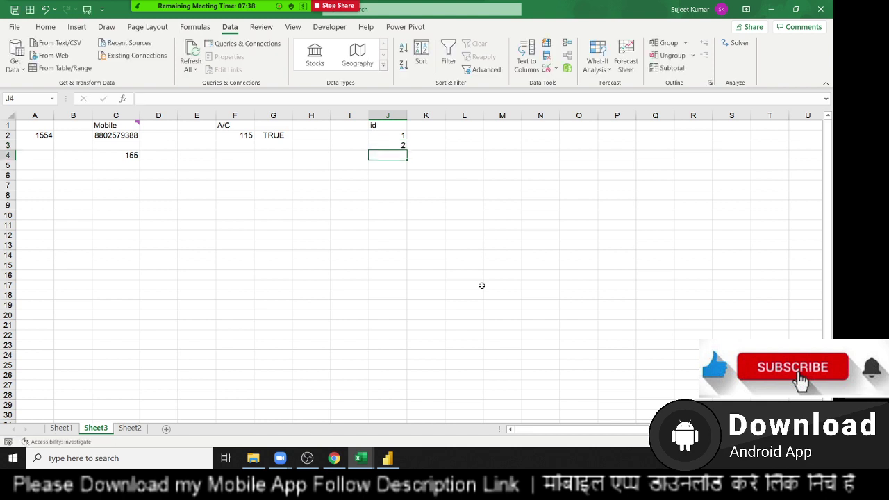
- Try a duplicate id 2 in J7 and cancel the rejected entry, leaving J7 empty
key(Down)
key(Down)
key(Down)
text(2)
key(Return)
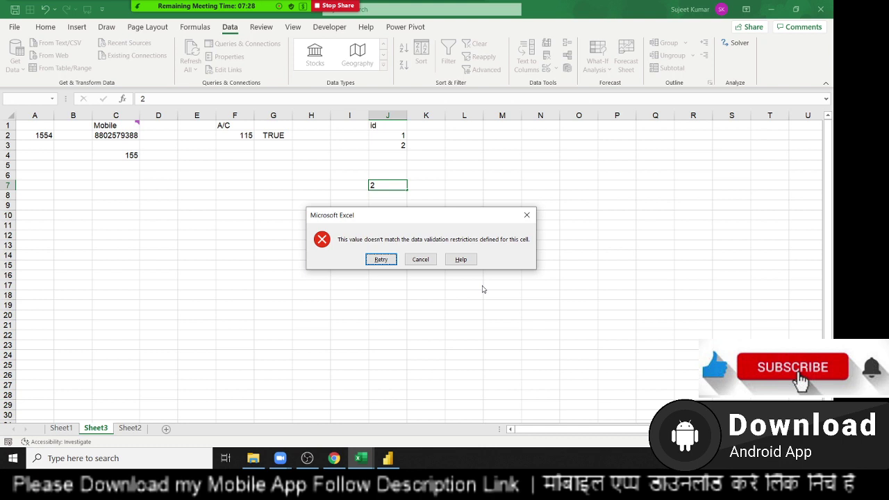
key(Escape)
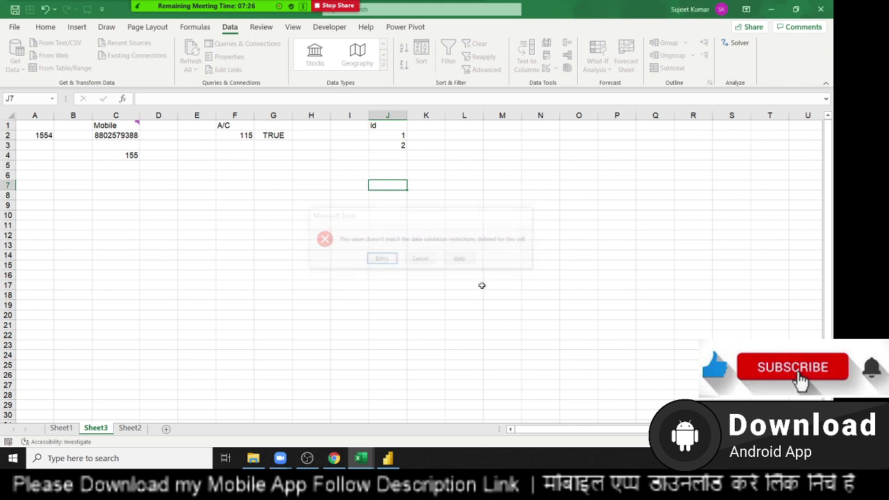
key(Up)
key(Left)
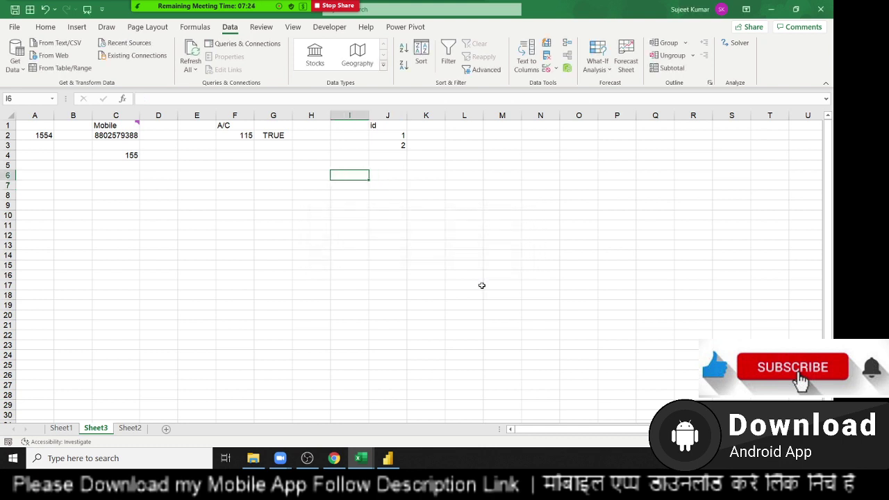
key(Left)
key(Left)
key(Left)
key(Left)
key(Left)
key(Left)
key(Right)
key(Right)
key(Right)
key(Right)
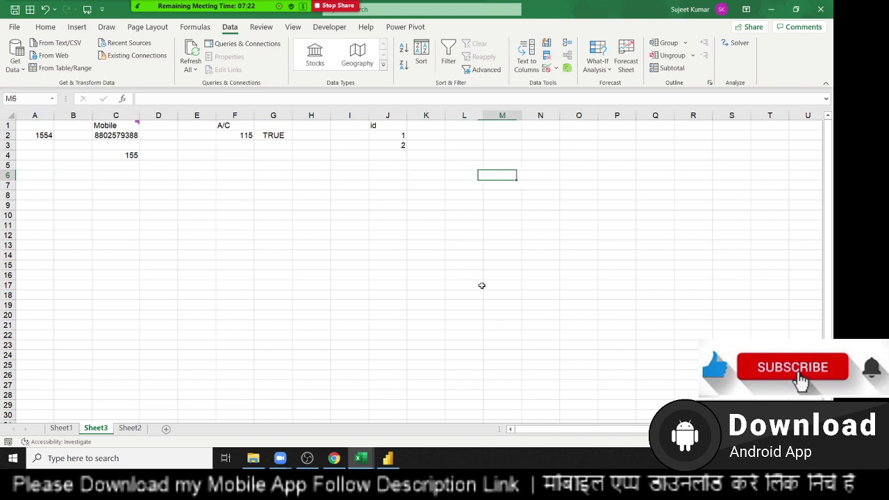
- Enter the heading 'Name' in cell L1, removing a stray backslash
key(Up)
key(Up)
key(Up)
key(Left)
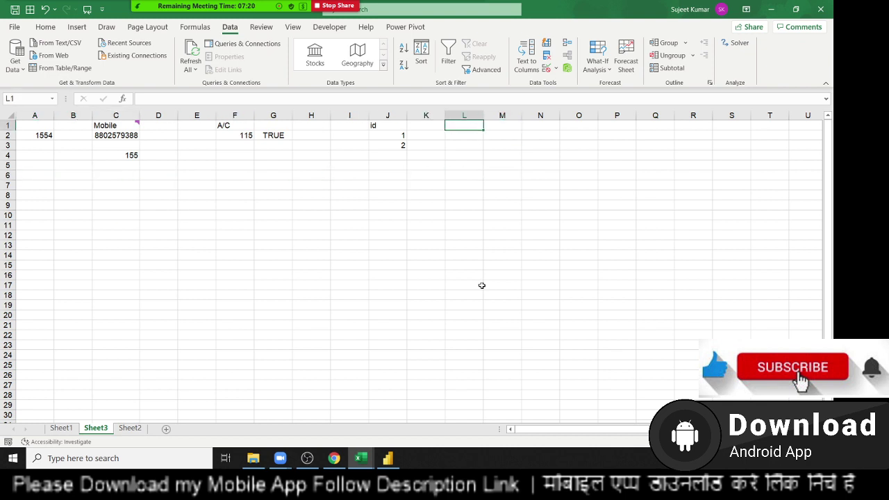
text(Name\)
key(Right)
key(Left)
key(F2)
key(BackSpace)
key(Return)
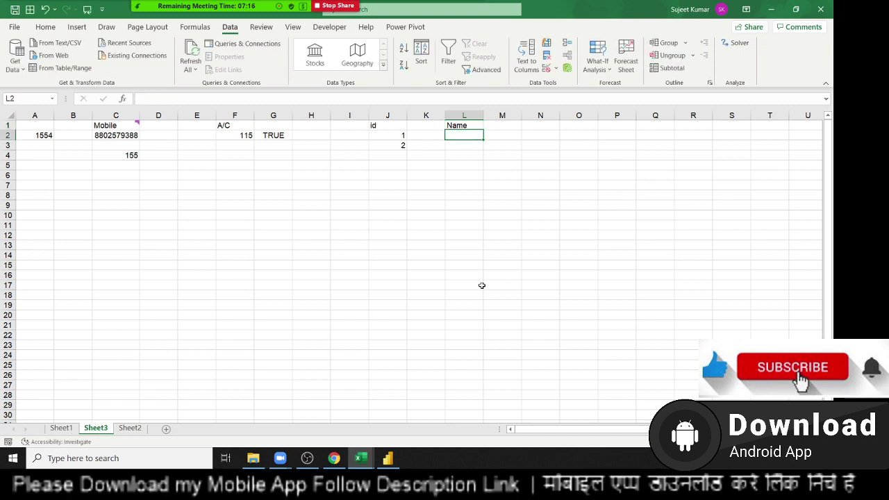
- Type Puja in P2 and fill the name list down to P9, ending at Ravi
key(Right)
key(Right)
key(Right)
key(Right)
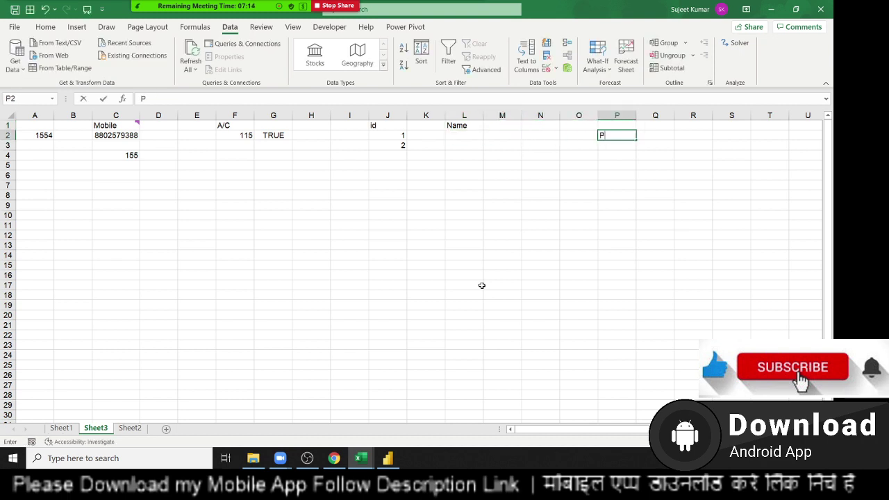
text(Puja)
click(596, 191)
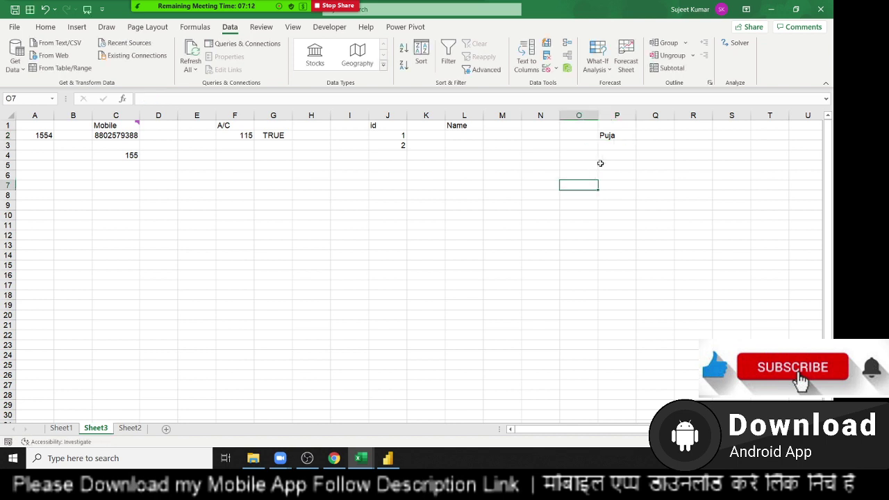
click(608, 136)
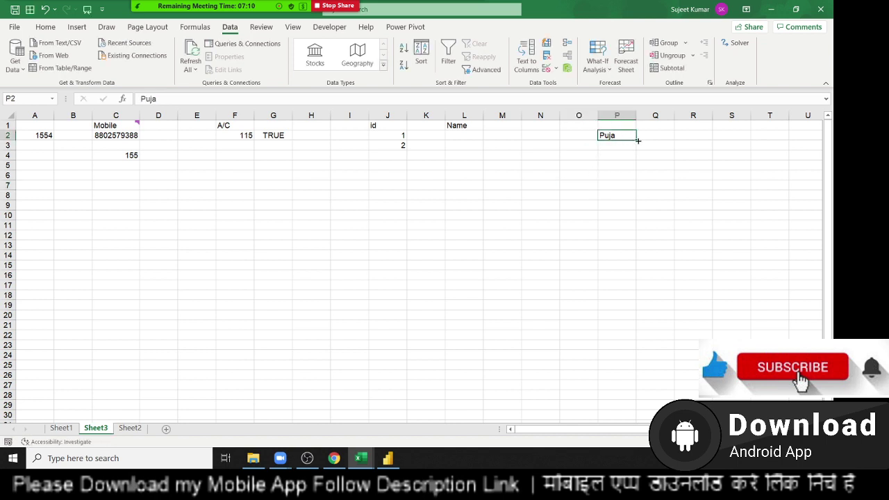
drag(632, 140, 626, 205)
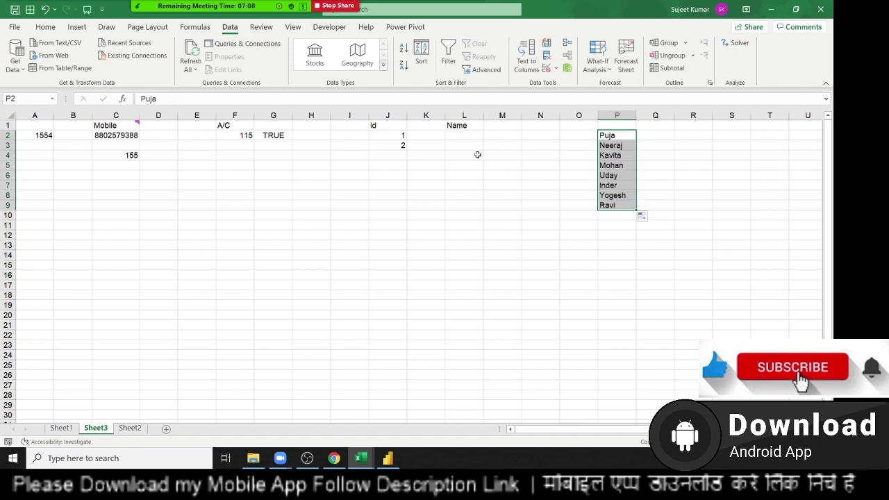
click(449, 133)
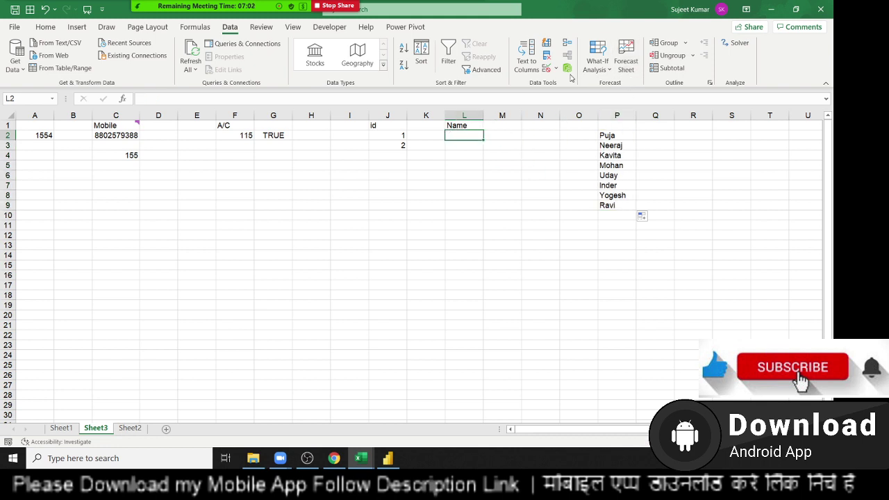
- Set L2's data validation to allow a Custom formula
click(546, 68)
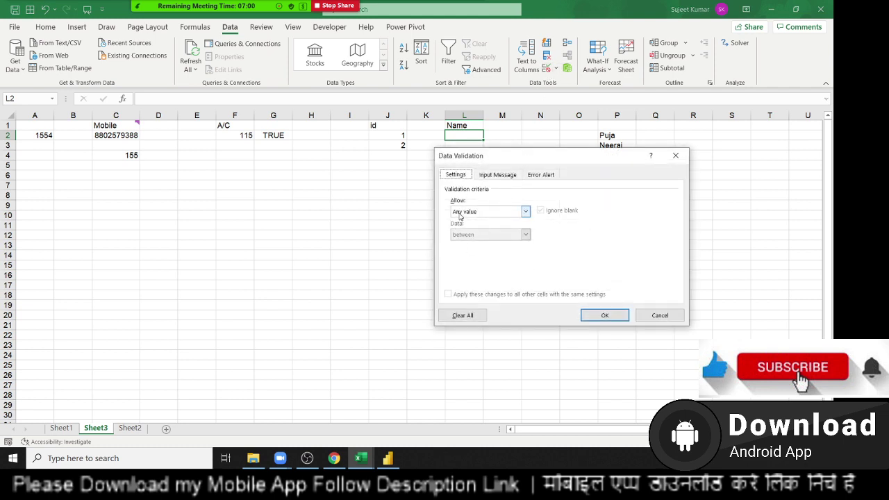
click(464, 212)
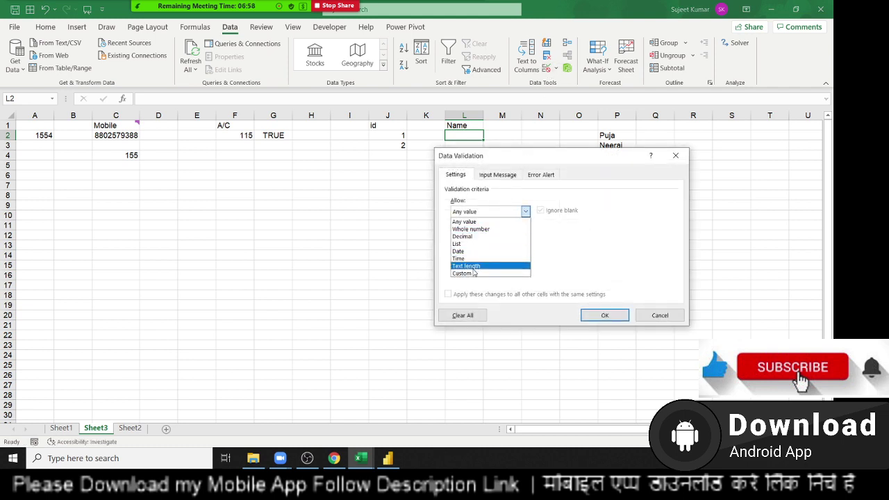
click(476, 273)
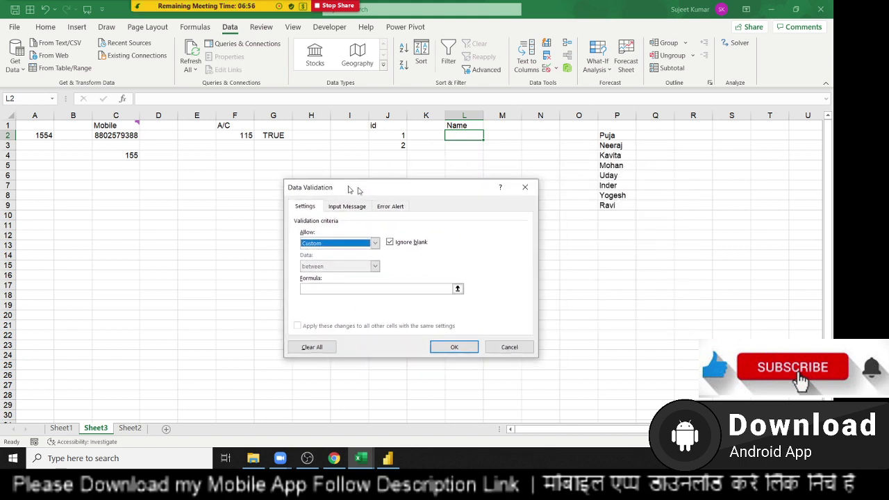
drag(511, 160, 221, 183)
- Apply the rule =COUNTIF(P:P,L2)=0 to L2 and copy the cell
click(186, 280)
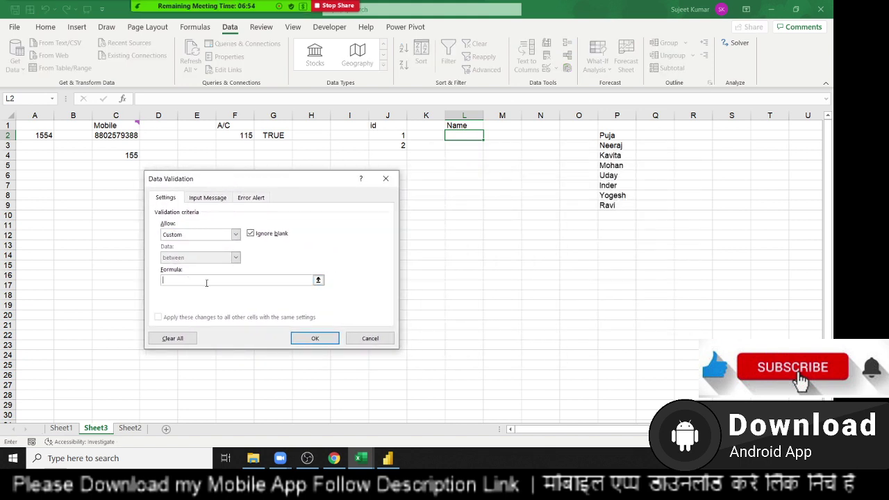
text(=c)
text(ount)
text(if()
click(615, 116)
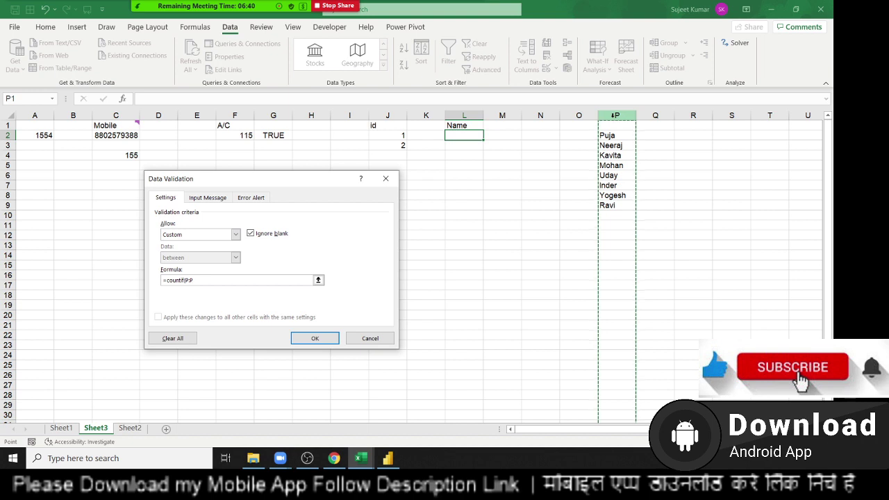
text(,)
click(470, 135)
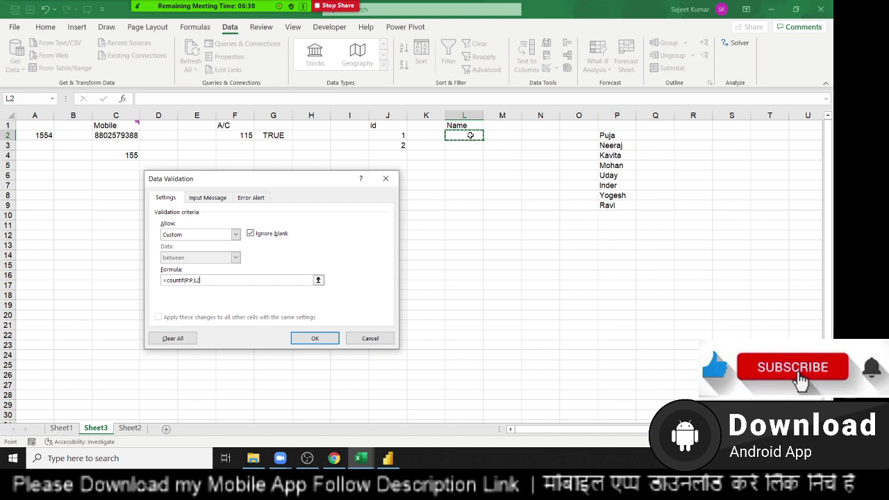
text())
text(>=1)
key(BackSpace)
key(BackSpace)
key(BackSpace)
text(=0)
click(322, 338)
key(ctrl+c)
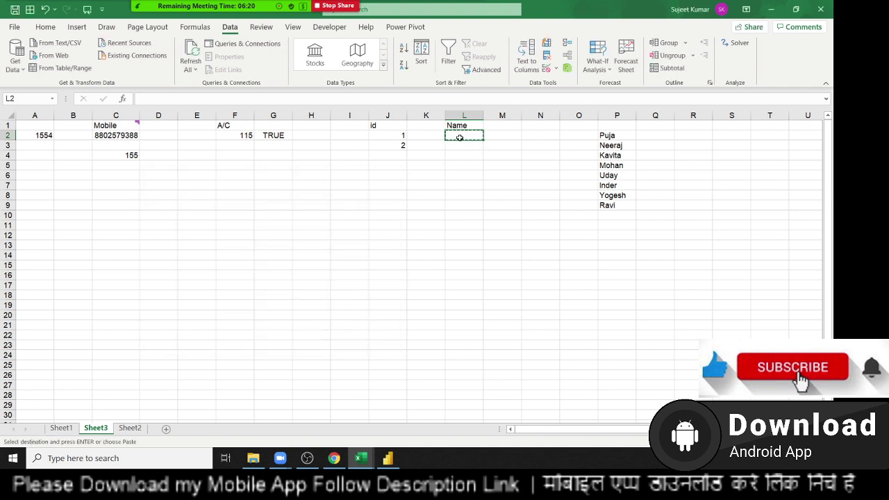
- Paste only L2's name validation rule onto L2:L17
drag(464, 145, 464, 285)
right_click(470, 248)
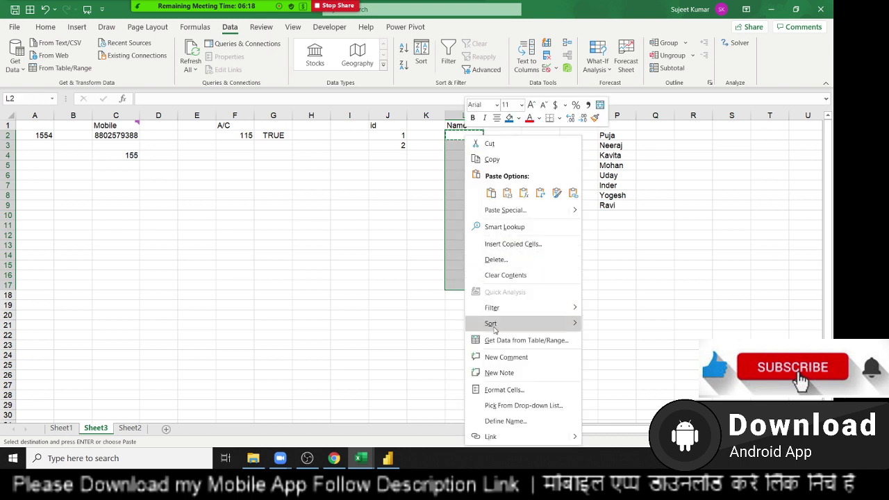
click(505, 210)
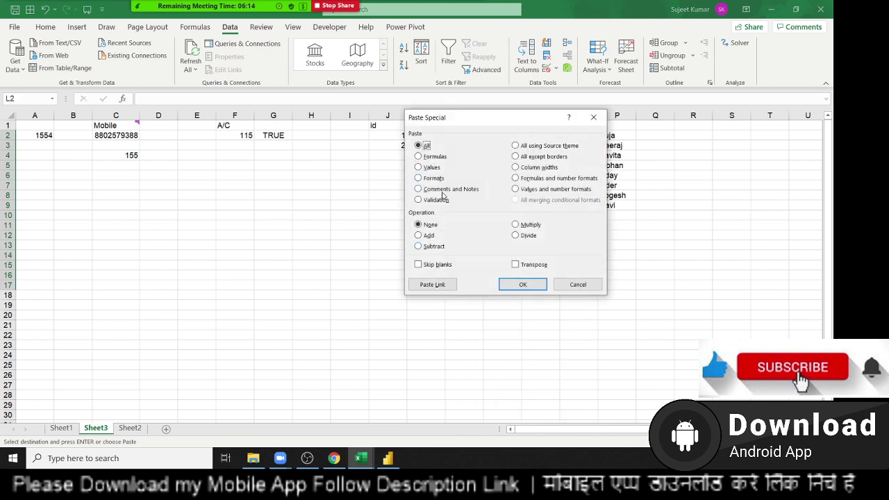
click(436, 200)
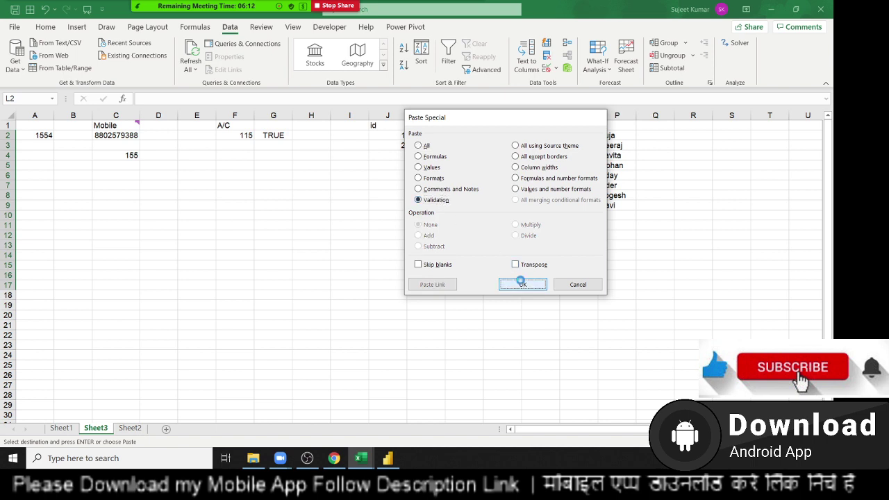
click(523, 284)
- Enter 25 in L3, then confirm Puja is rejected there and cancel the error
click(463, 145)
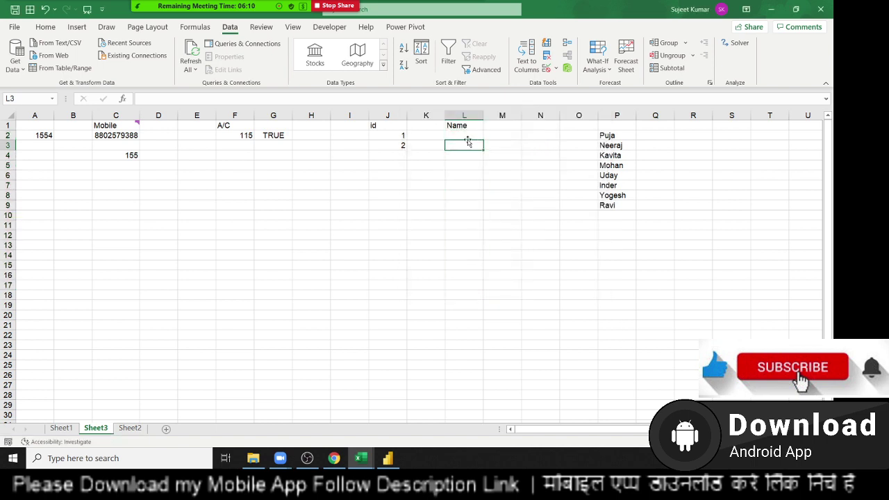
text(25)
key(Return)
click(467, 141)
text(Puj)
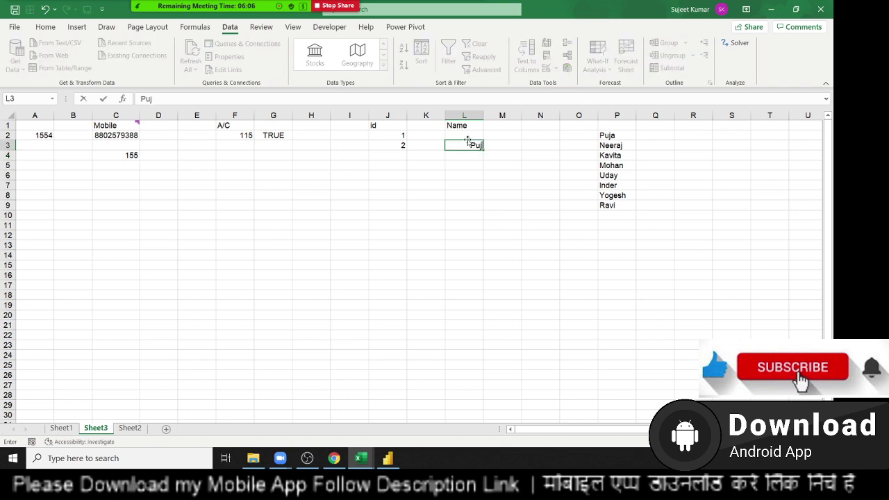
text(a)
key(Return)
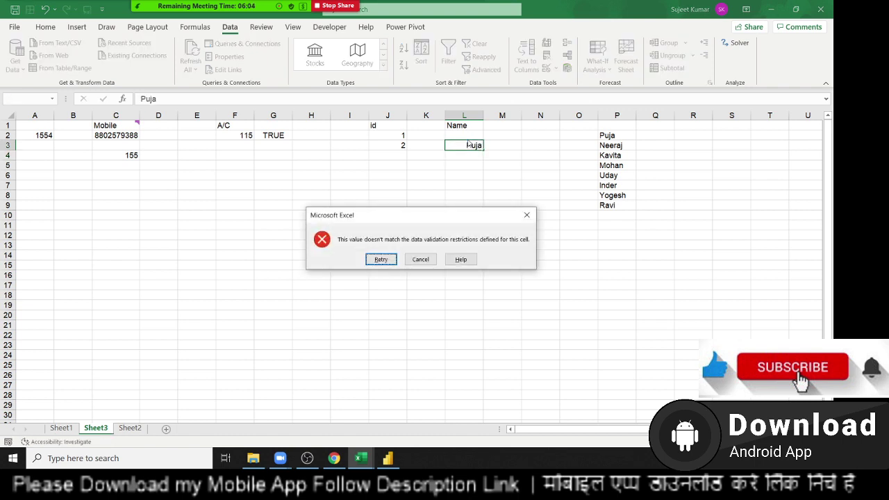
key(Escape)
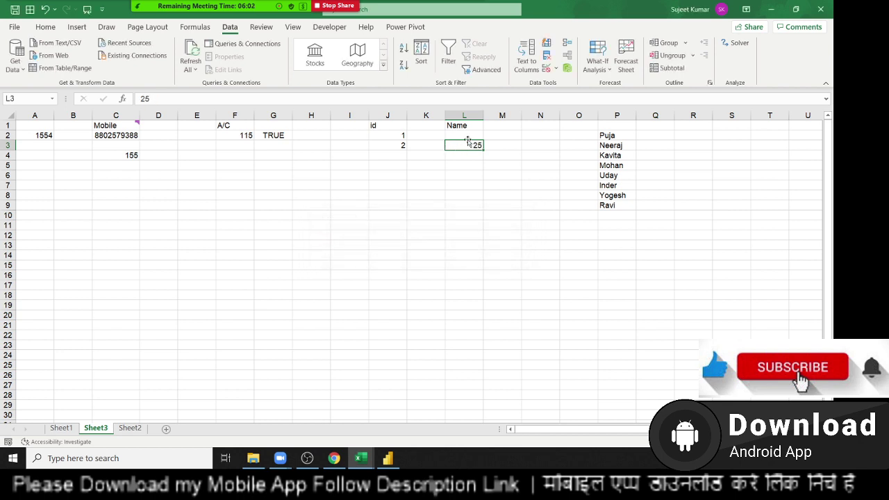
key(Right)
key(Right)
key(Right)
key(Right)
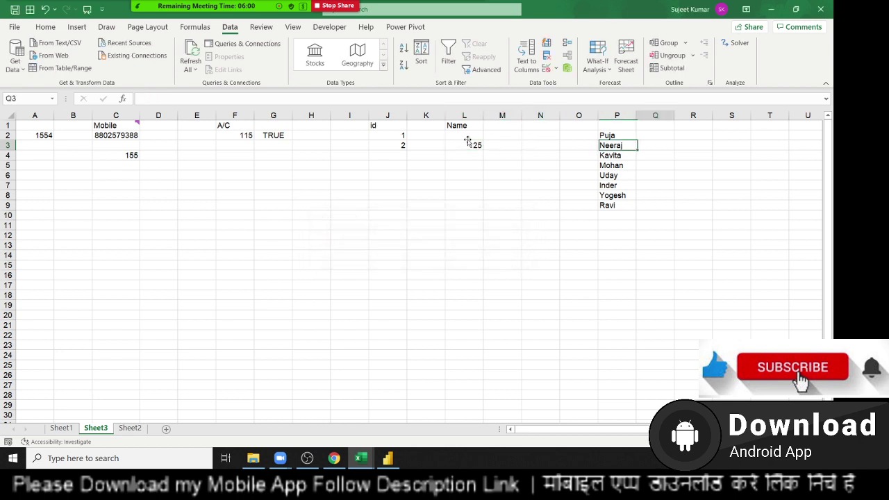
key(Right)
key(Right)
key(Right)
key(Right)
key(Right)
key(Right)
key(Right)
key(Right)
key(Right)
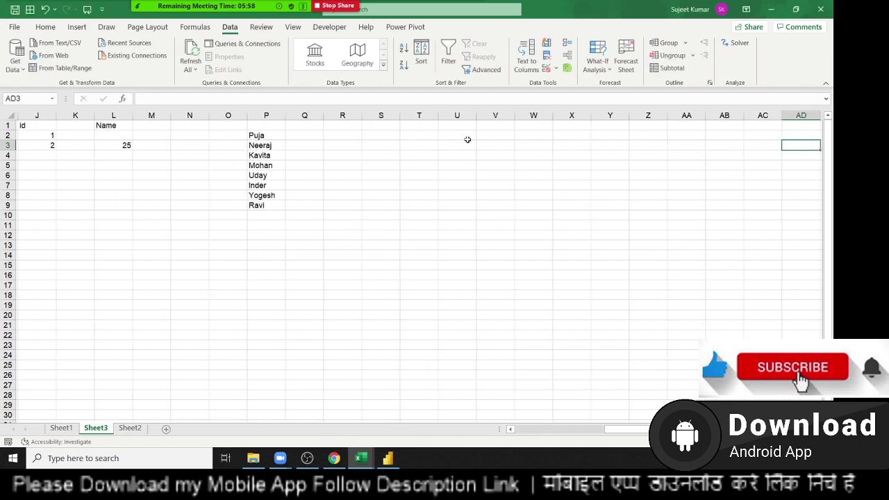
key(Right)
key(Right)
key(Right)
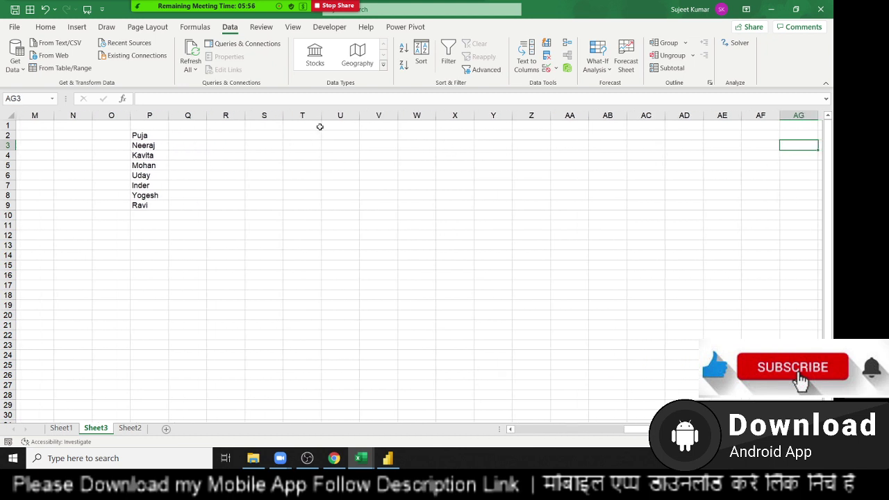
- Enter the headings M-F in T1 and S-S in U1
click(319, 126)
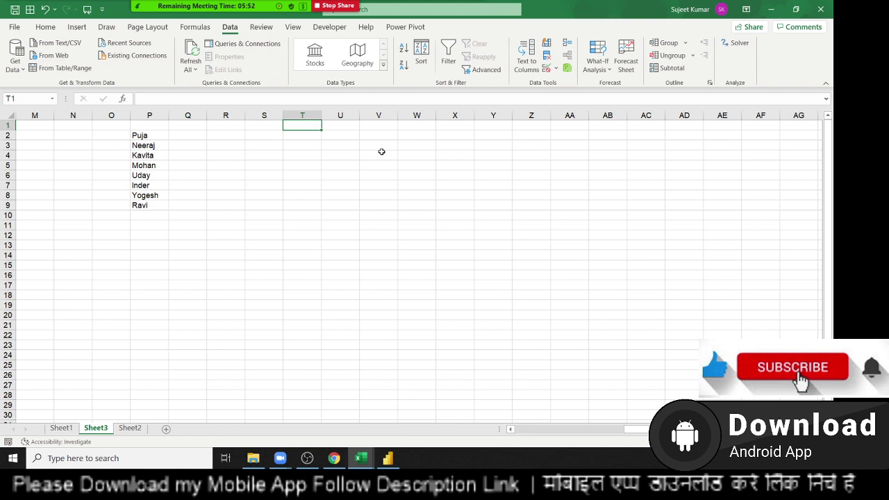
text(W)
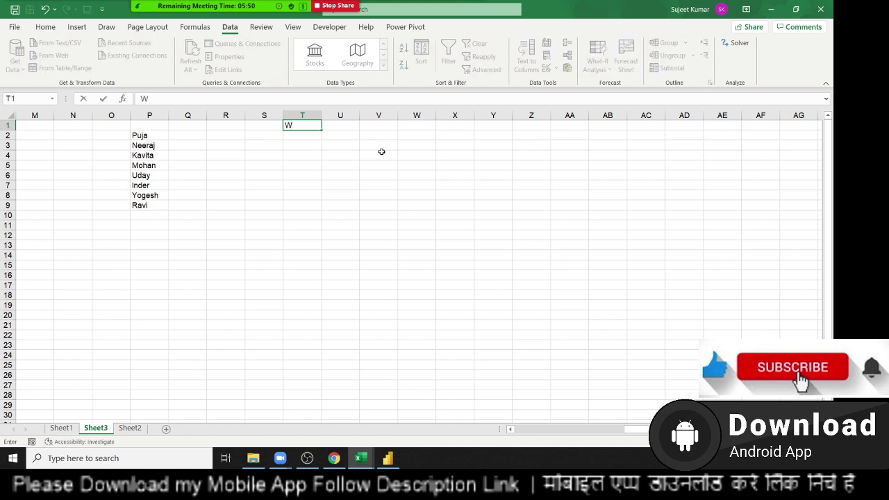
text(ee)
key(BackSpace)
key(BackSpace)
key(BackSpace)
text(M-F)
key(Tab)
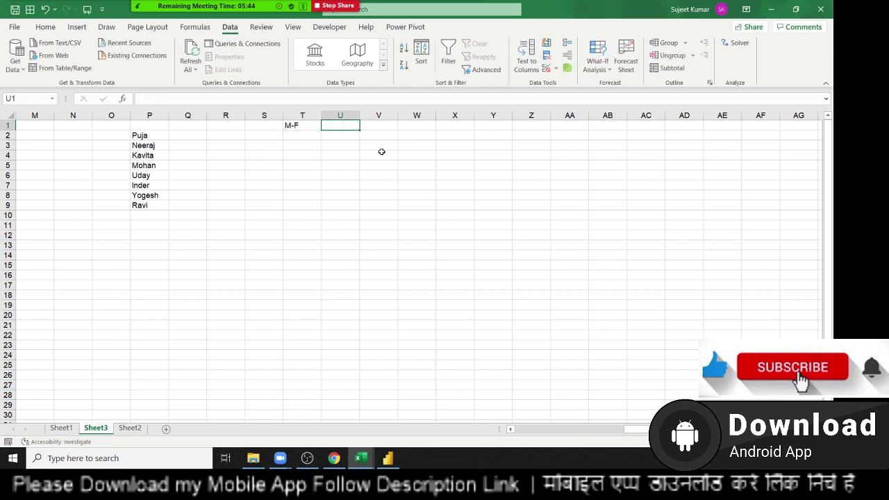
text(S-S)
key(Return)
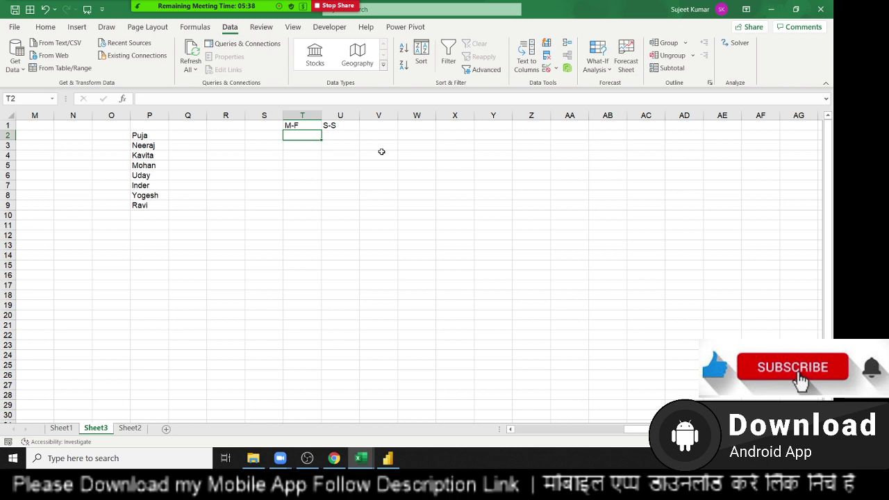
- Add the heading Name in S1 and the name Puja in S2
key(Up)
key(Left)
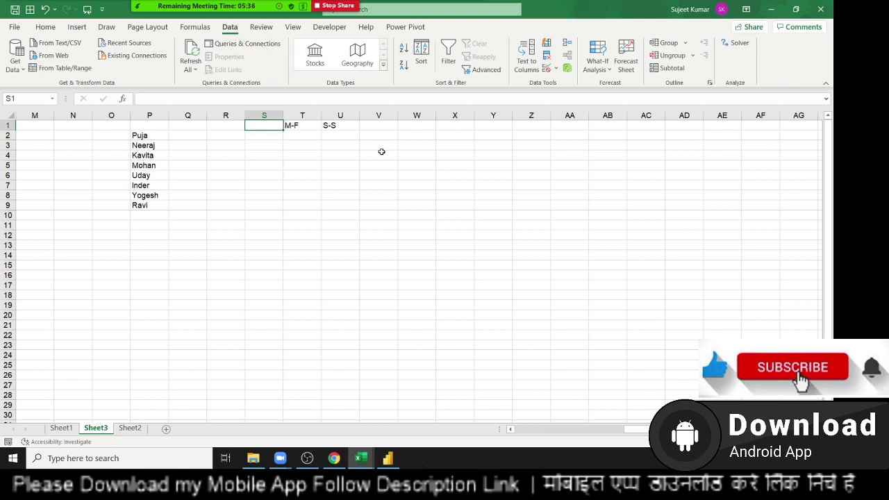
text(Name\)
key(BackSpace)
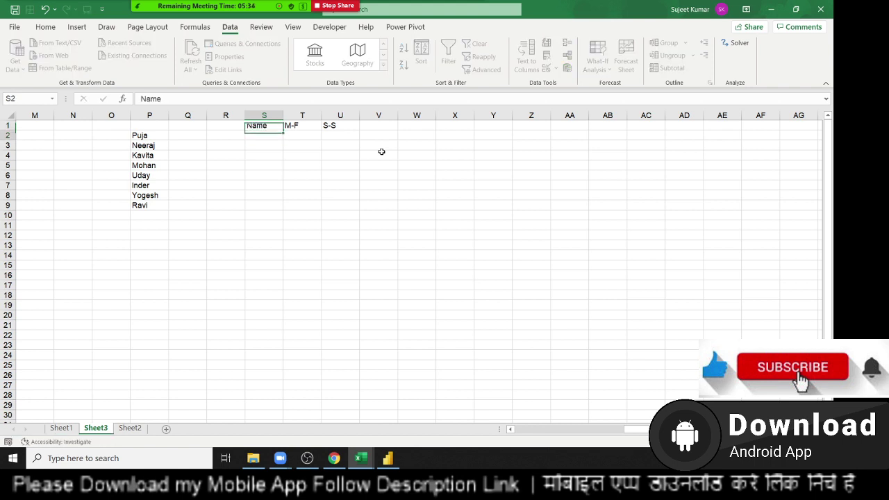
key(Return)
text(Puja)
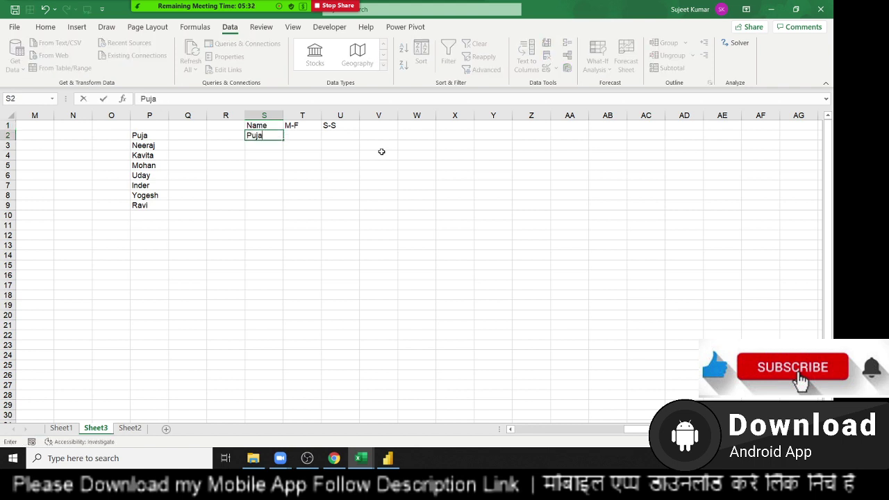
key(Tab)
key(Tab)
- Try Y and N values in the M-F and S-S cells T2:U2
text(Y)
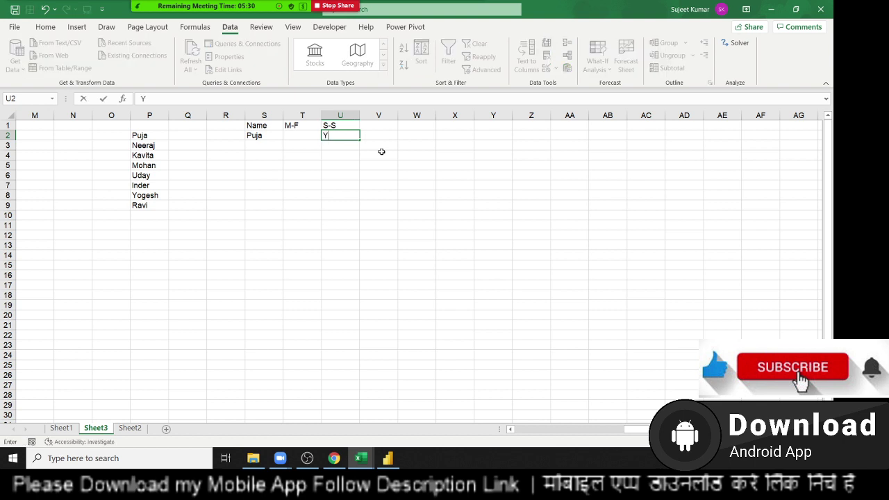
key(Return)
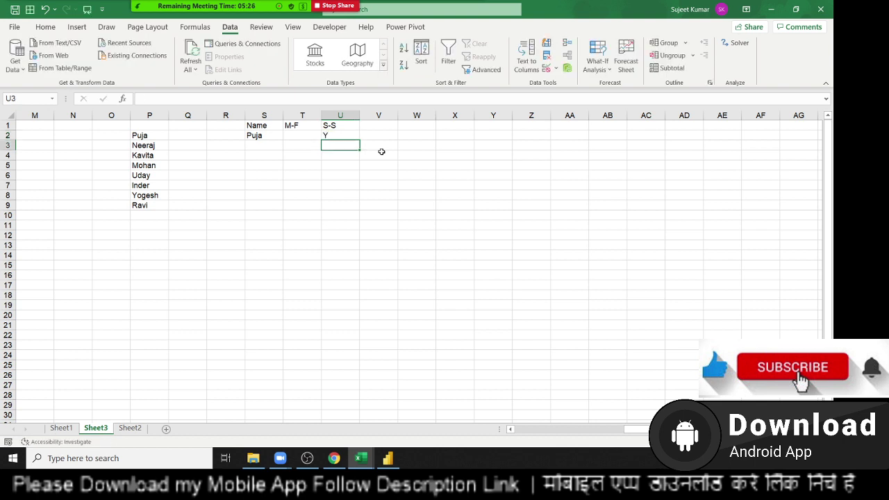
key(Up)
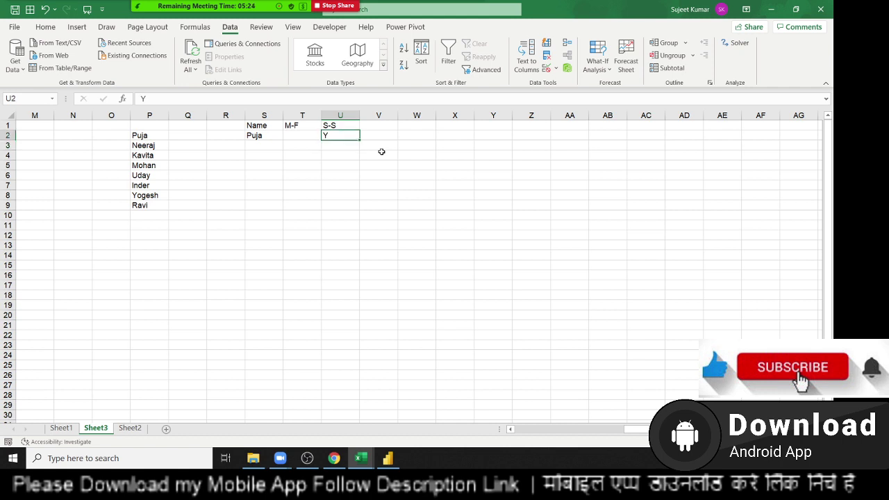
key(Left)
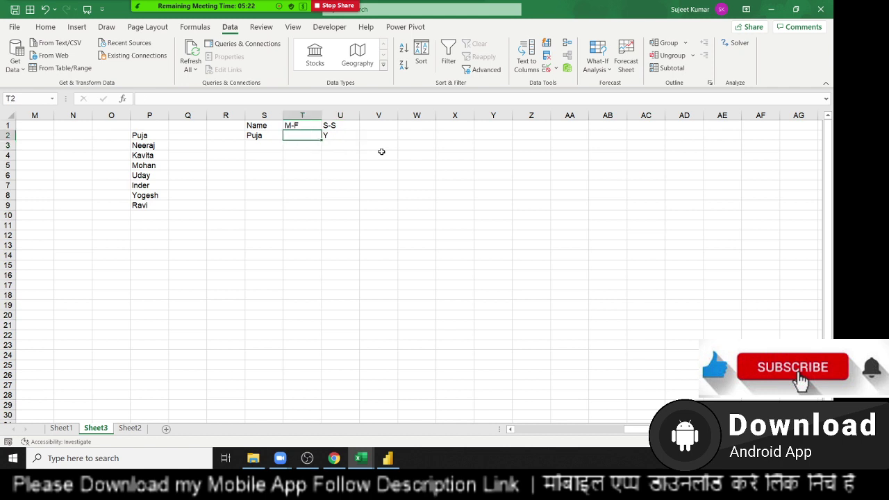
text(Y)
key(Return)
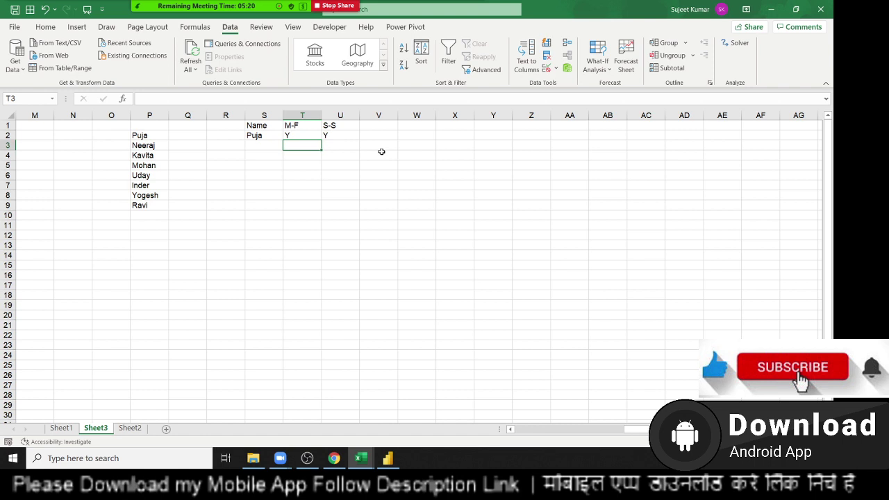
key(Up)
text(N)
key(Tab)
text(N)
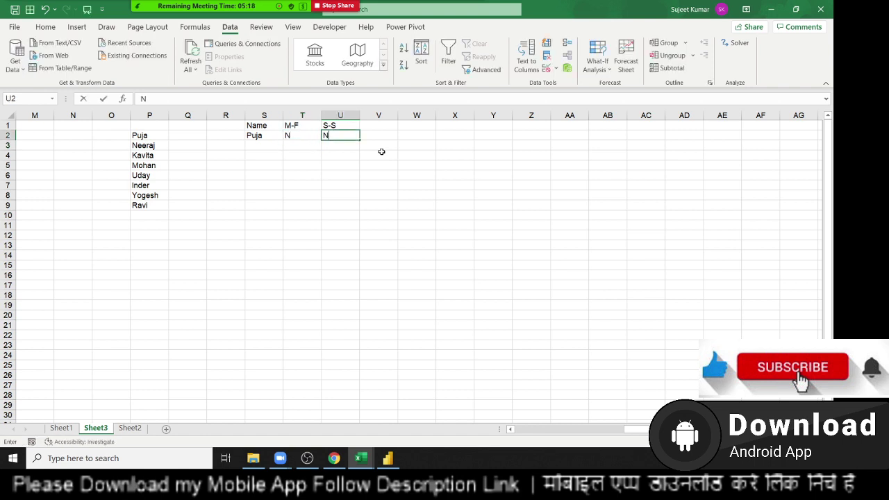
key(Return)
- Clear T2:U2 and leave both empty cells selected
key(Up)
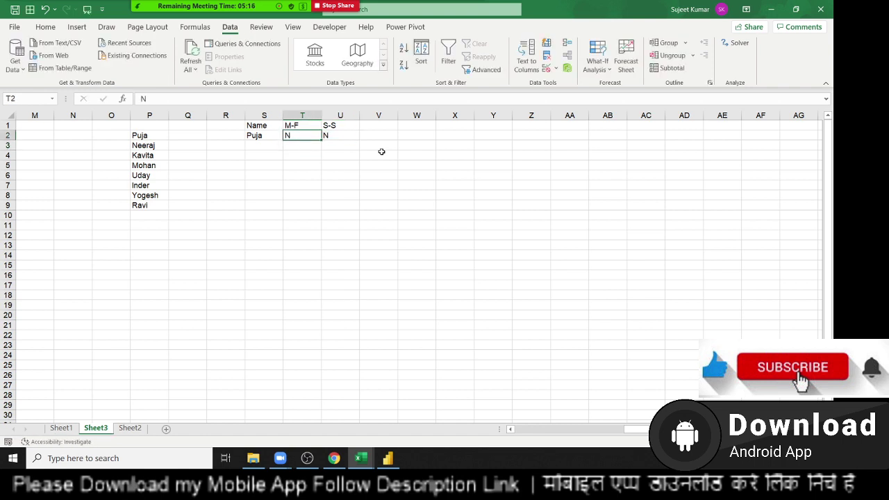
key(shift+Right)
key(Delete)
key(Left)
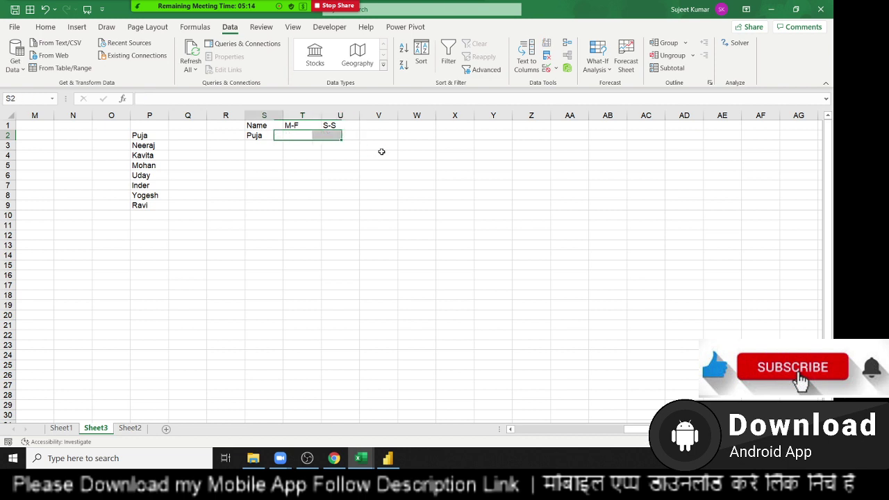
key(Right)
key(shift+Right)
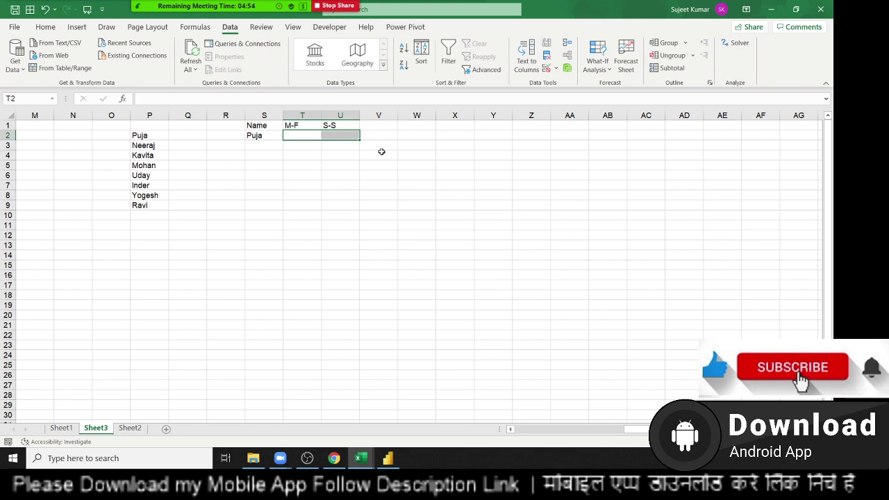
- Enter =XOR(T2="y",U2="y") in cell V2
key(Left)
key(Right)
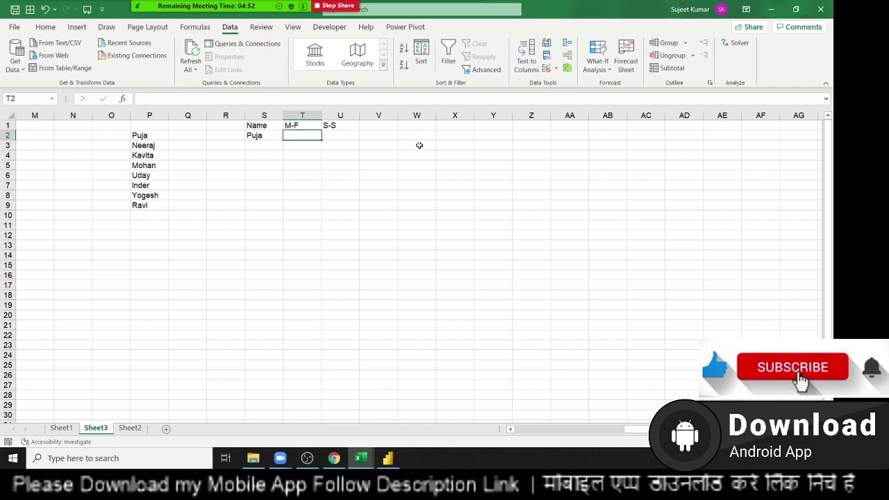
click(392, 136)
text(=)
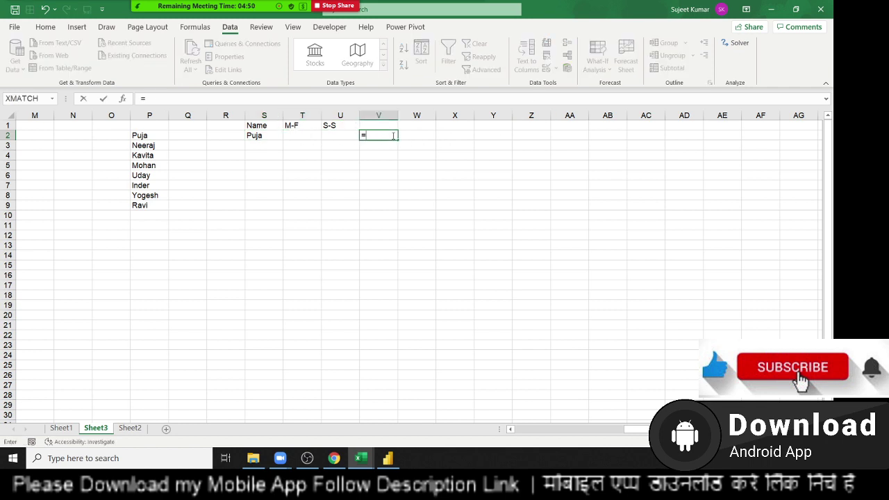
text(xor)
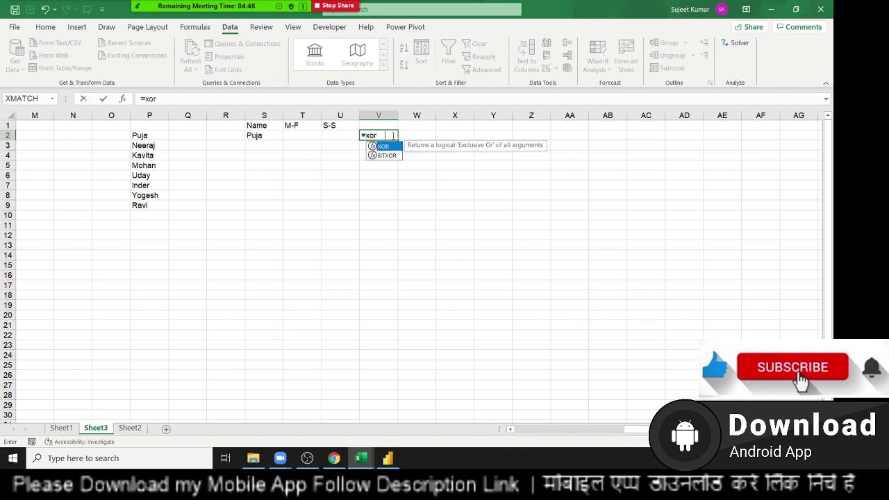
key(Tab)
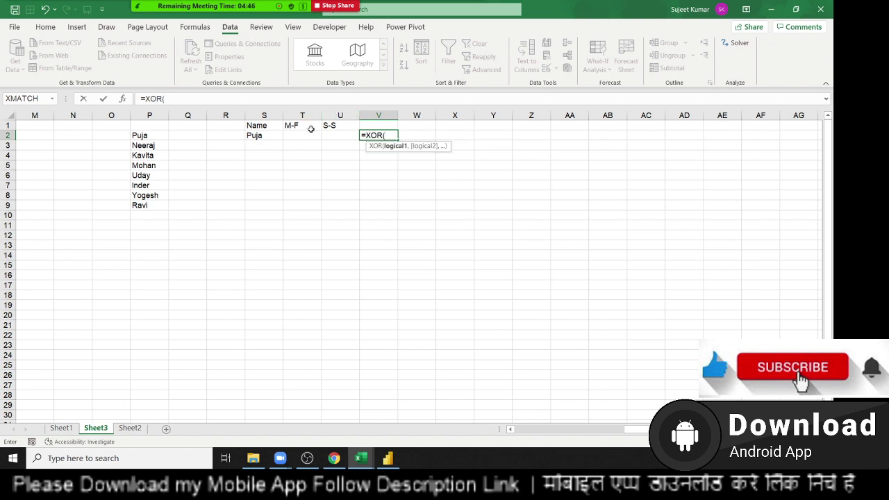
click(310, 135)
text(=")
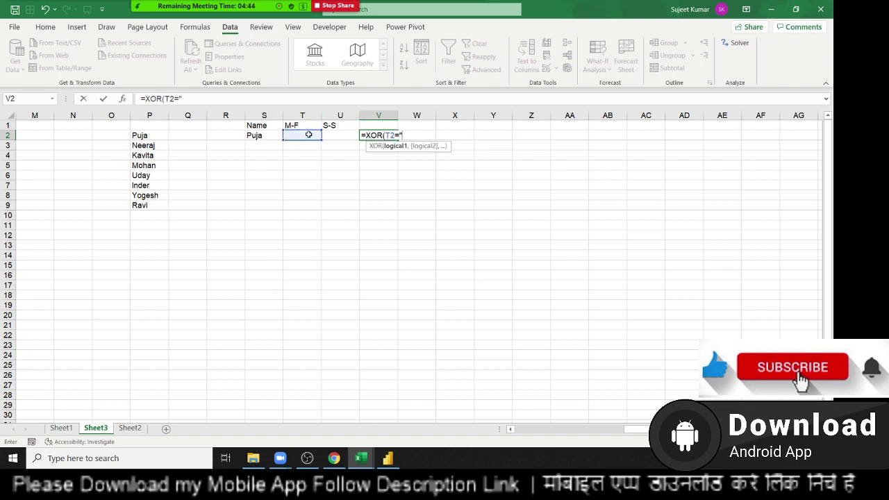
text(y",)
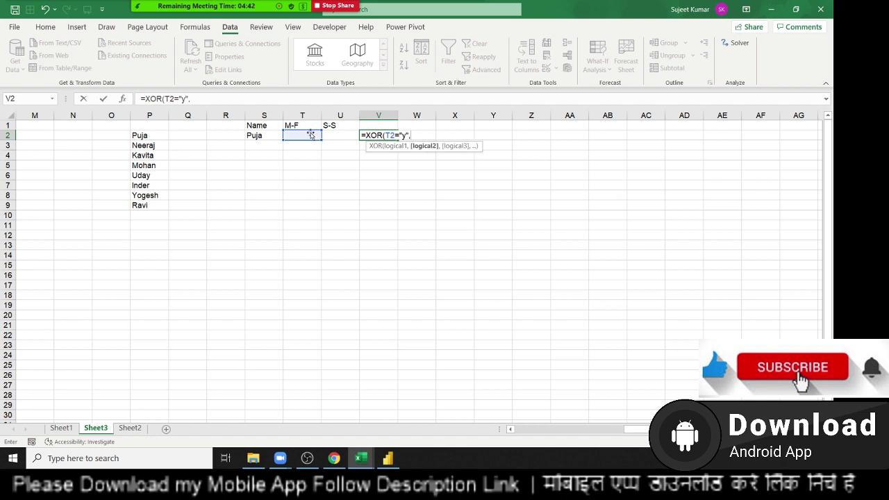
key(Left)
text(="y)
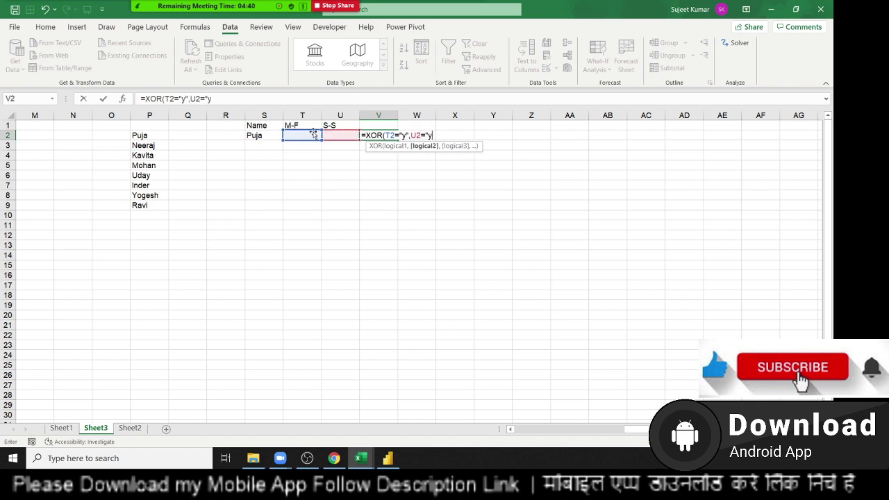
text(")
key(Return)
- Test the XOR result by entering Y and then N into T2 and U2
key(Up)
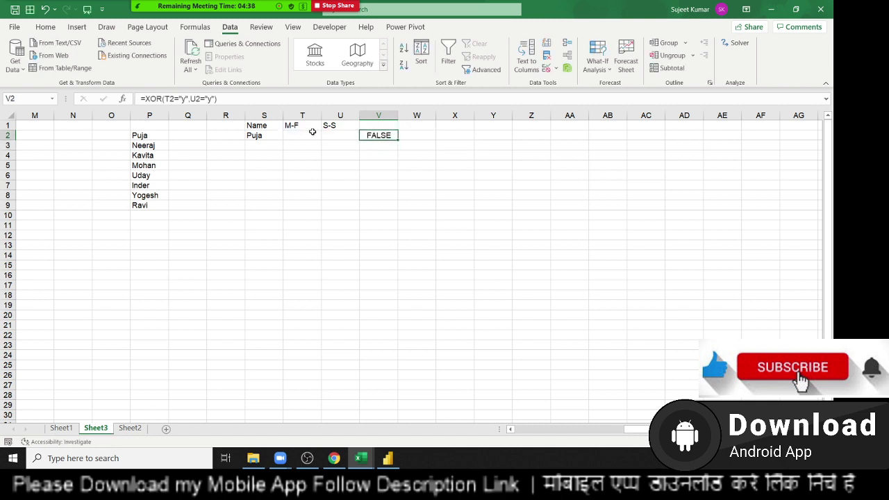
key(Left)
text(Y)
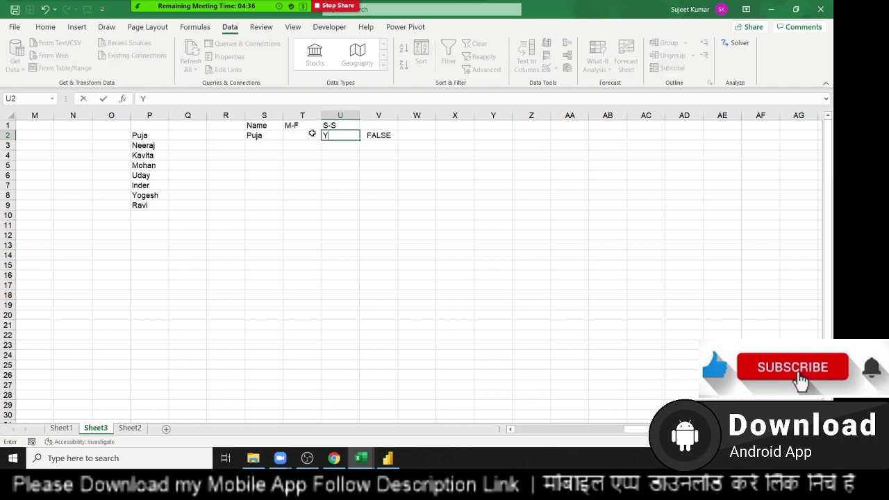
key(Return)
click(312, 134)
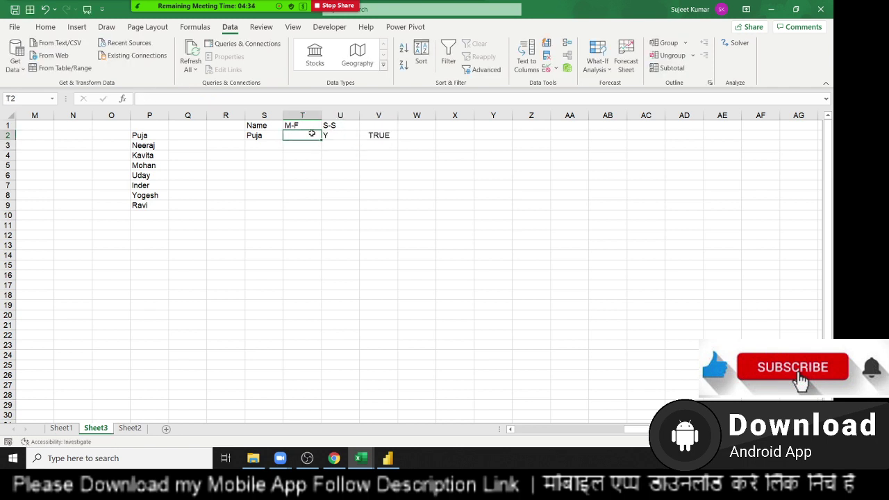
text(Y)
key(Return)
key(Up)
text(N)
key(Tab)
text(N)
key(Tab)
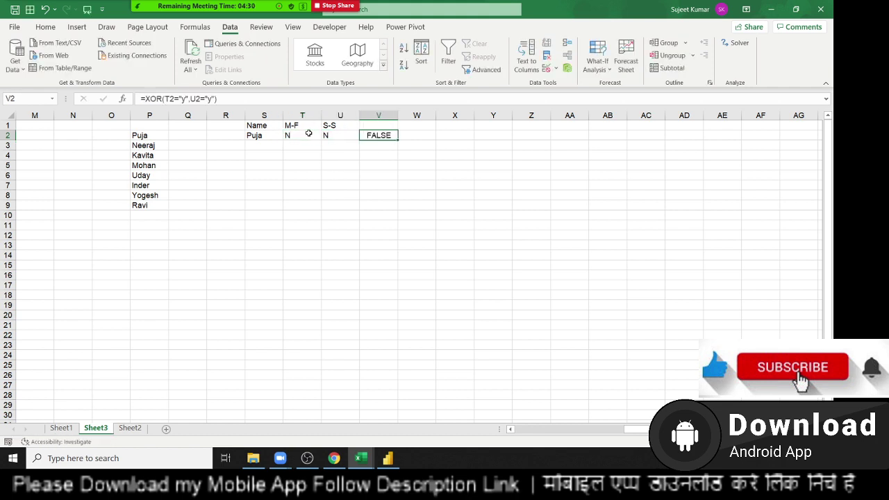
- Delete the test values from T2:U2 and recheck V2's XOR formula
key(Left)
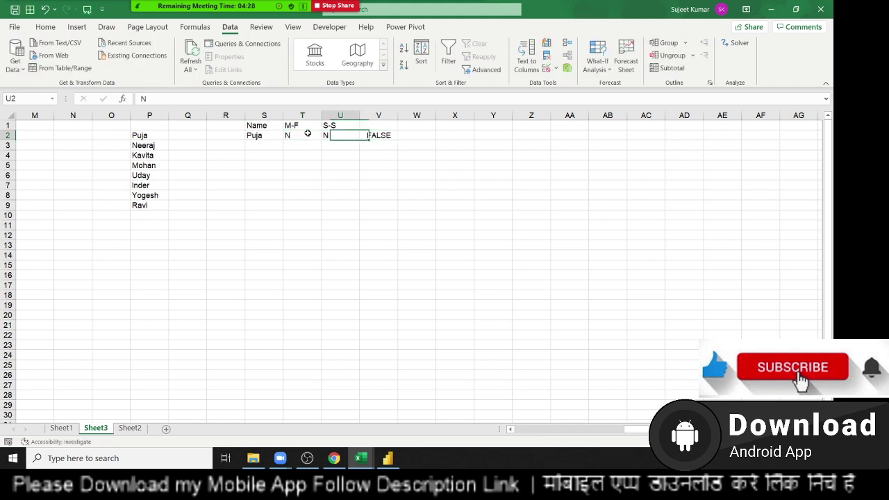
key(Left)
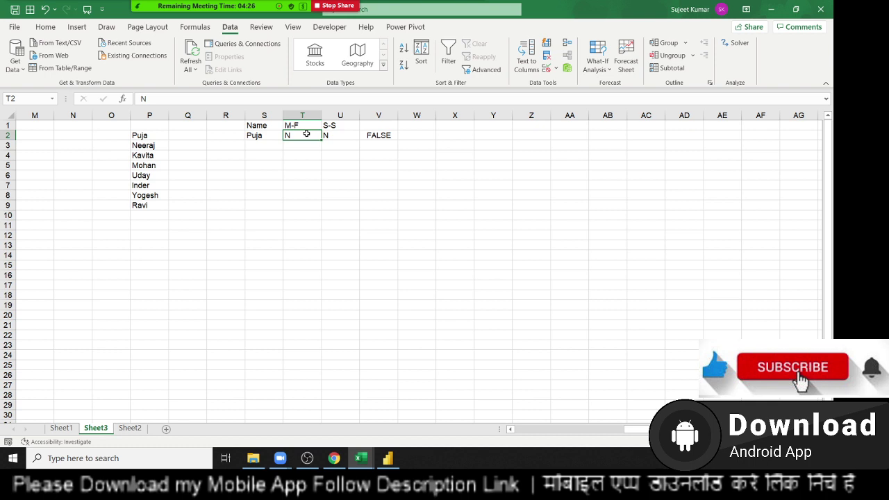
key(shift+Right)
key(Delete)
key(Right)
key(Right)
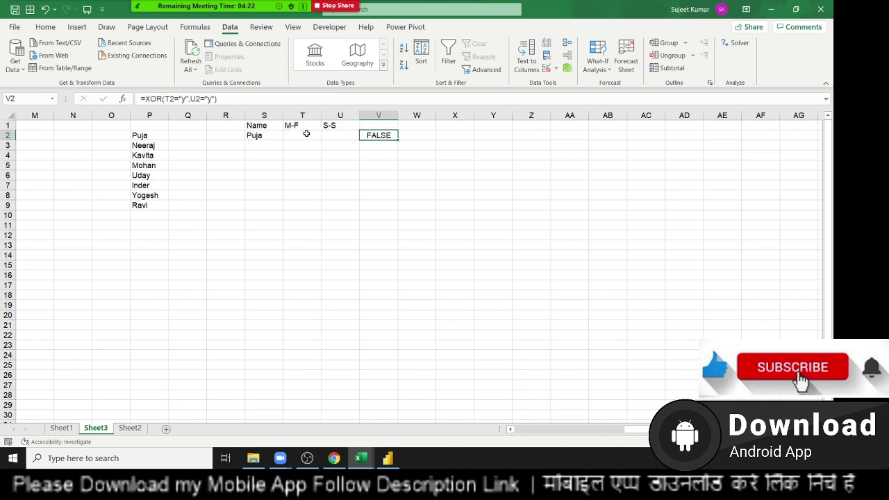
key(F2)
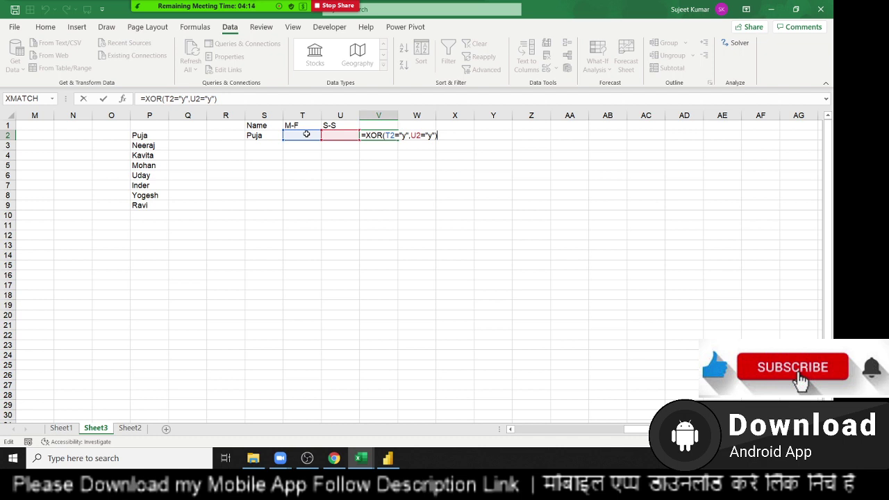
key(Return)
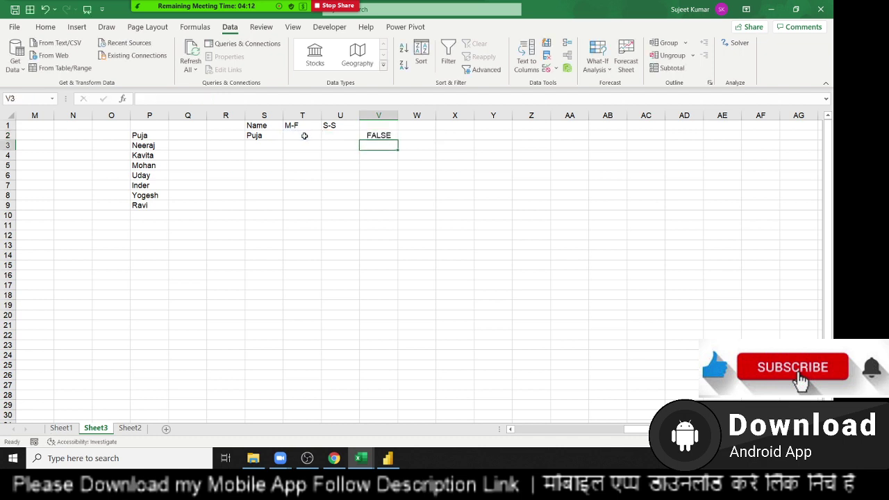
- Enter a comparison formula =OR(T2="y",U2="y") in V3
text(=OR()
key(Left)
key(Left)
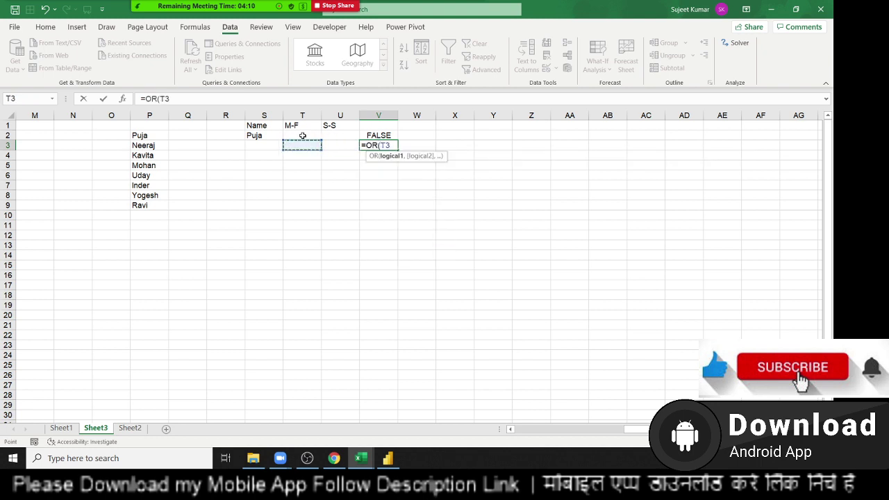
click(303, 135)
text(="y)
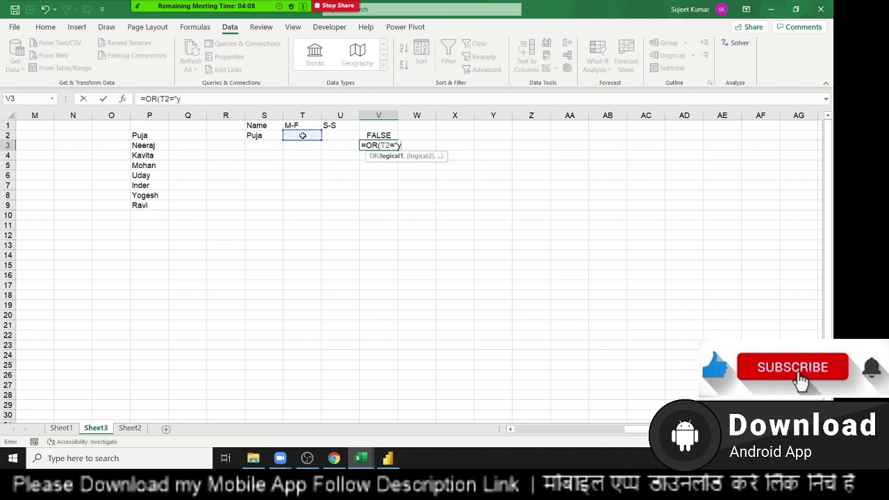
text(",U2=)
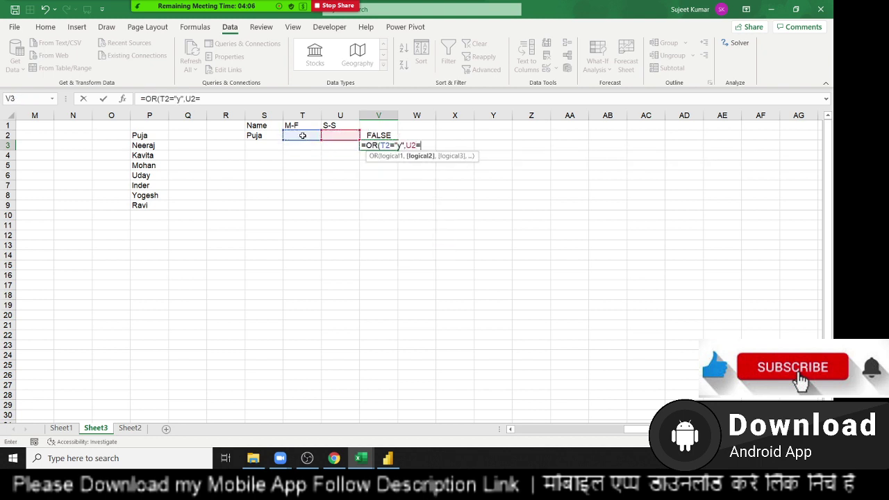
text(")
text(y)
text("))
key(Return)
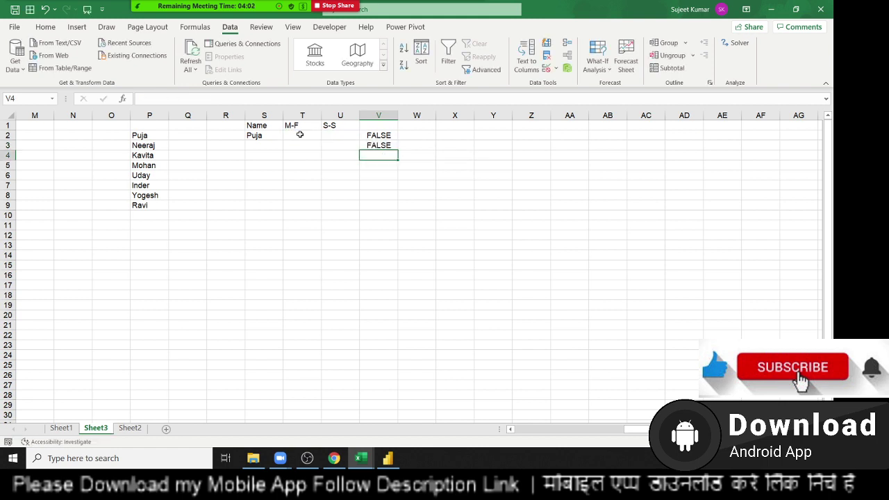
key(Up)
- Put Y in both T2 and U2 to compare results, then delete the OR formula from V3
key(Left)
key(Left)
click(303, 135)
text(Y)
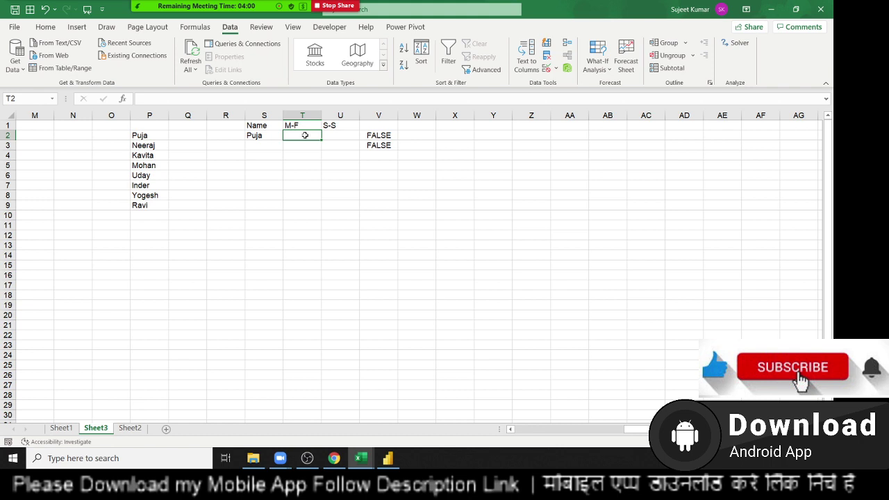
key(Return)
key(Up)
key(Right)
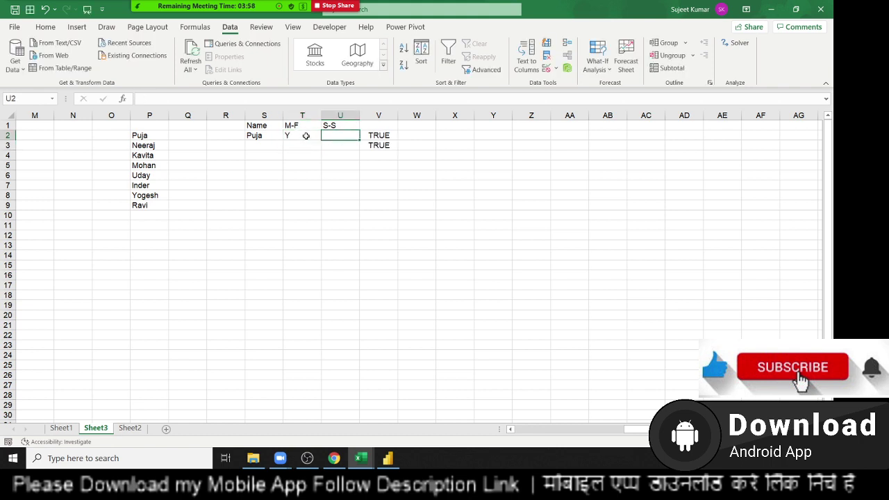
text(Y)
key(Return)
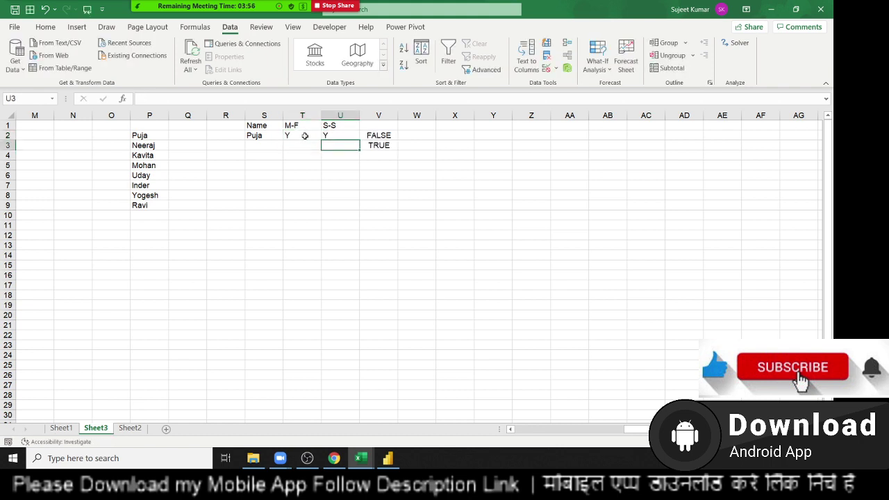
key(Right)
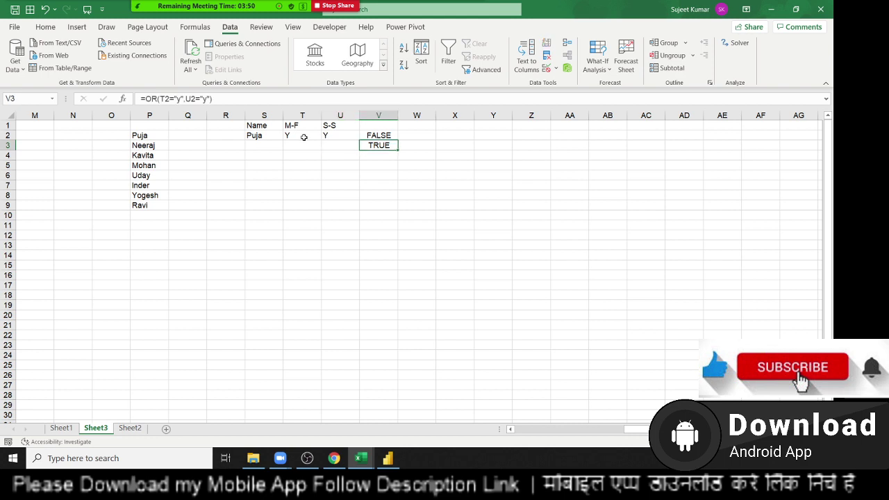
key(Delete)
key(Up)
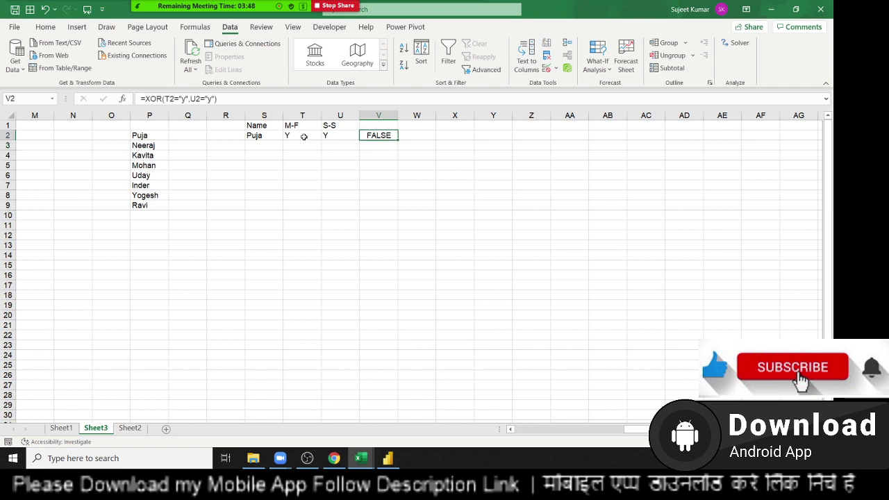
- Add $ before T2 and U2 so V2 reads =XOR($T2="y",$U2="y")
drag(145, 98, 224, 95)
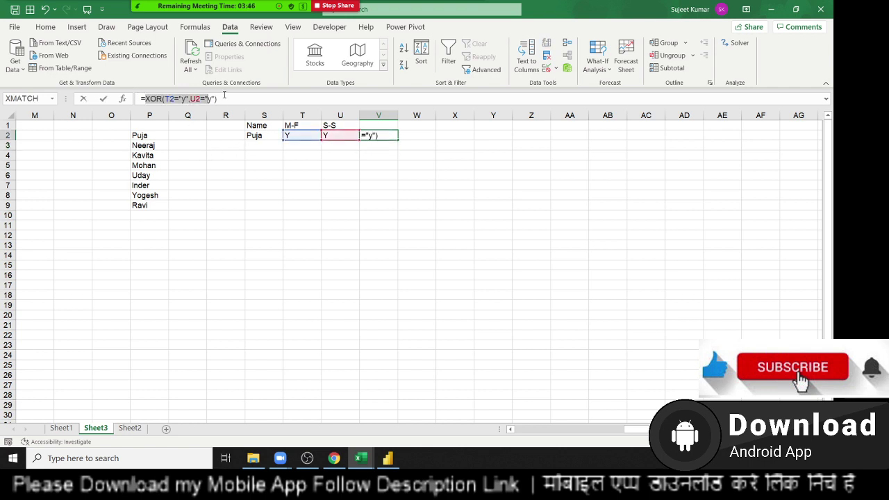
click(167, 98)
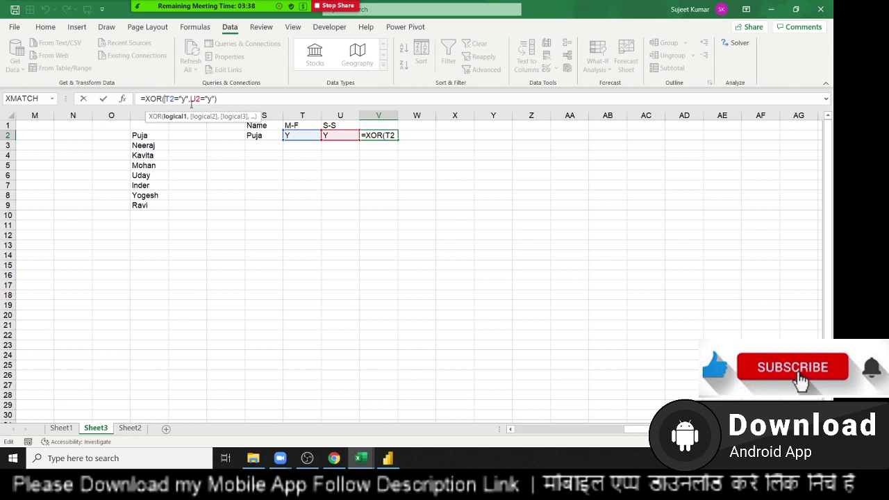
text($)
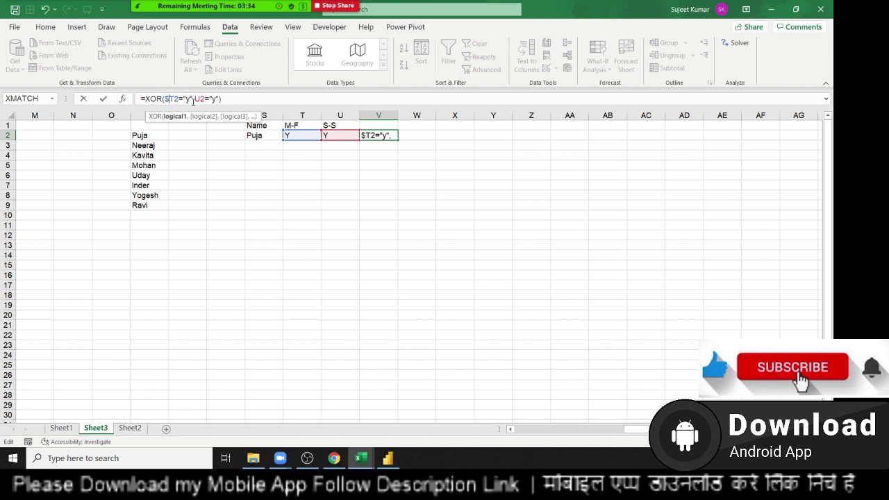
click(194, 98)
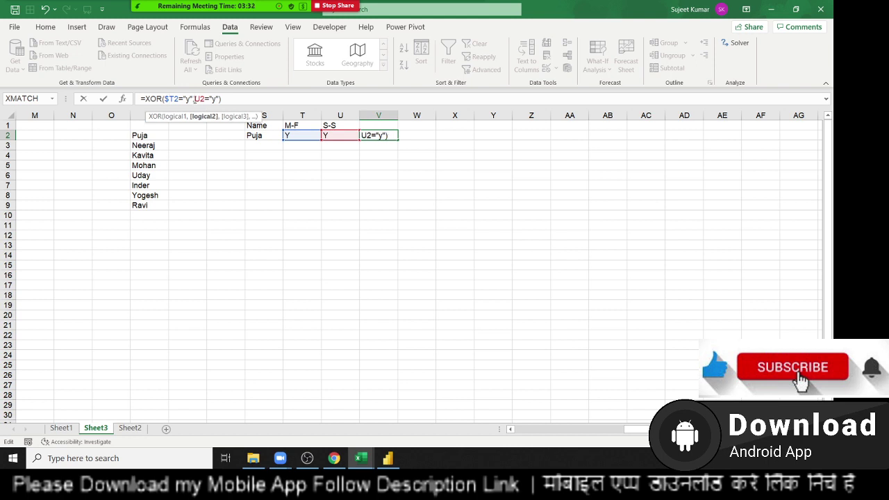
text($)
drag(240, 99, 141, 98)
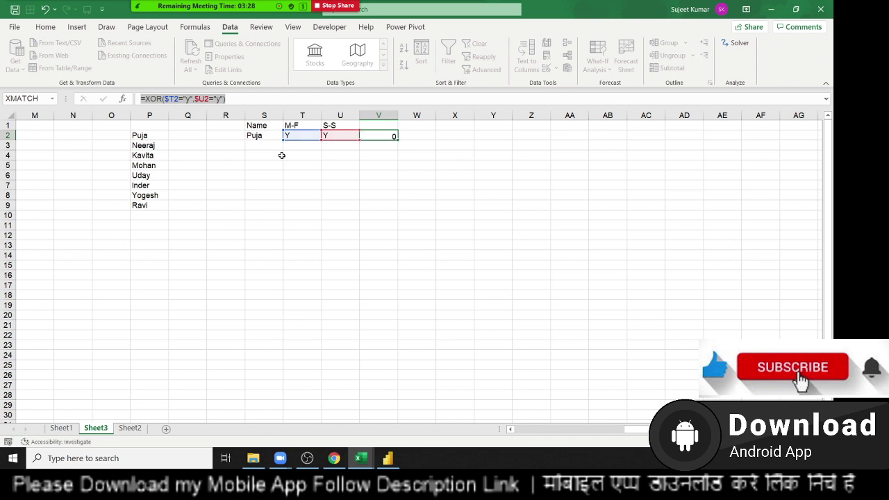
key(Return)
key(Up)
key(Left)
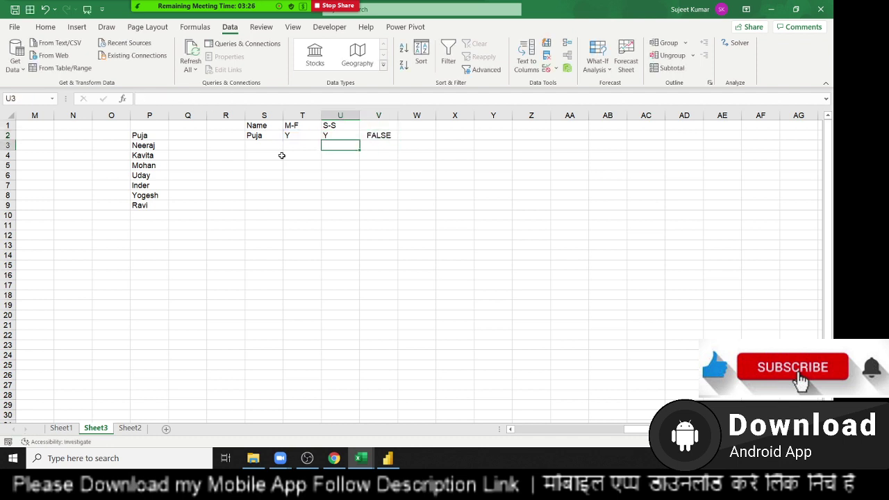
key(Left)
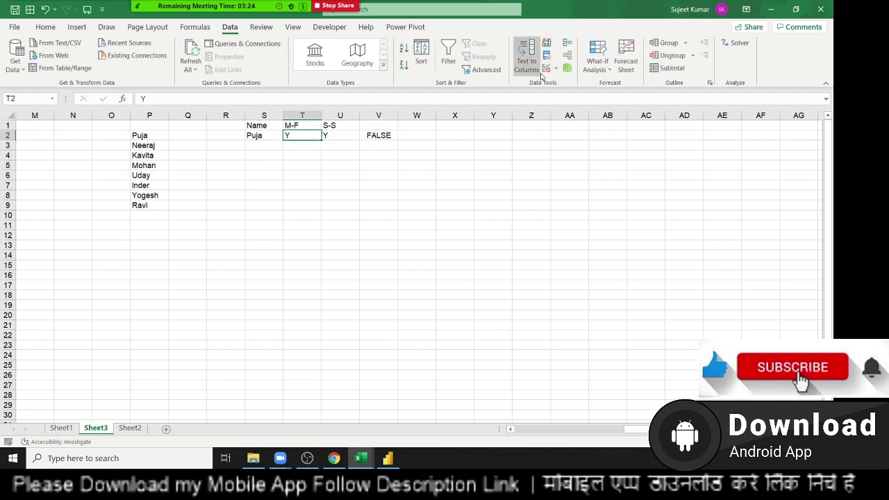
- Give T2 a Custom validation rule =XOR($T2="y",$U2="y")
click(546, 68)
click(235, 234)
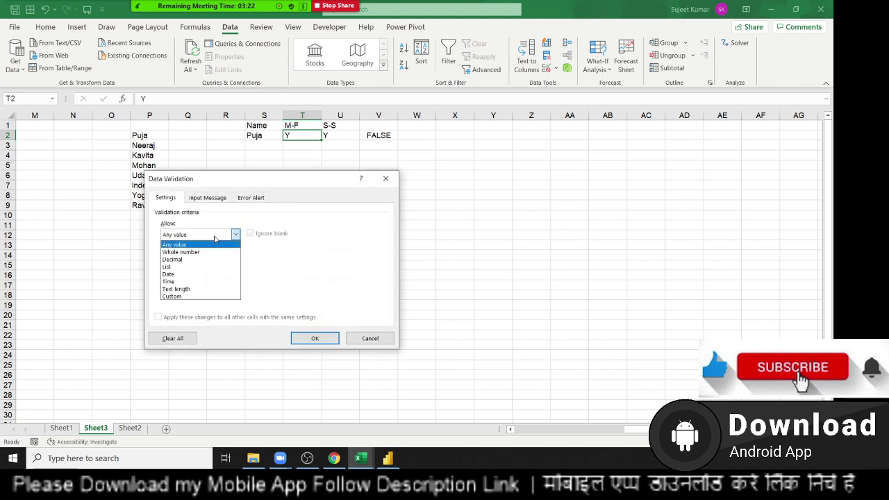
click(208, 296)
click(208, 282)
text(=XOR($T2="y",$U2="y"))
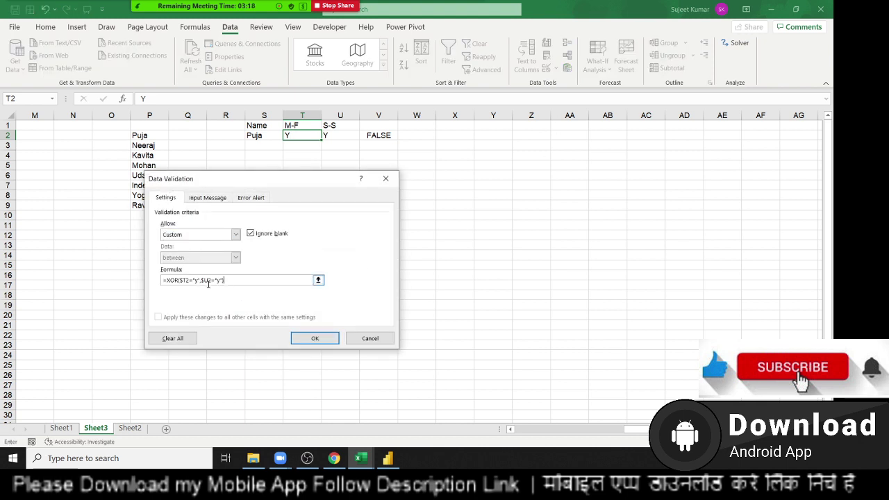
click(315, 338)
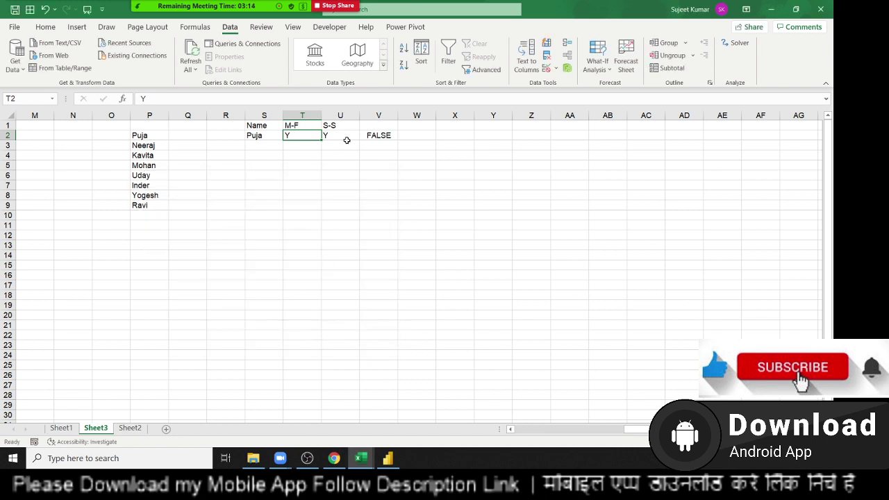
- Give U2 the same Custom validation rule =XOR($T2="y",$U2="y")
click(346, 136)
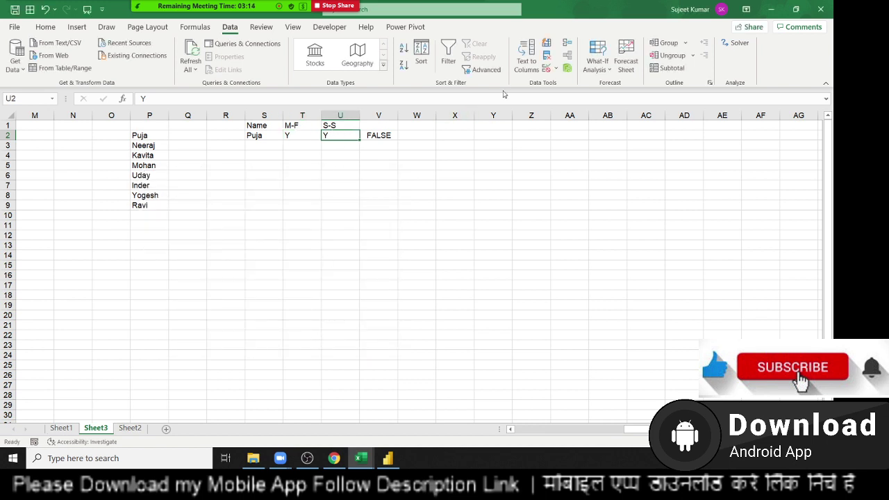
click(546, 68)
click(235, 235)
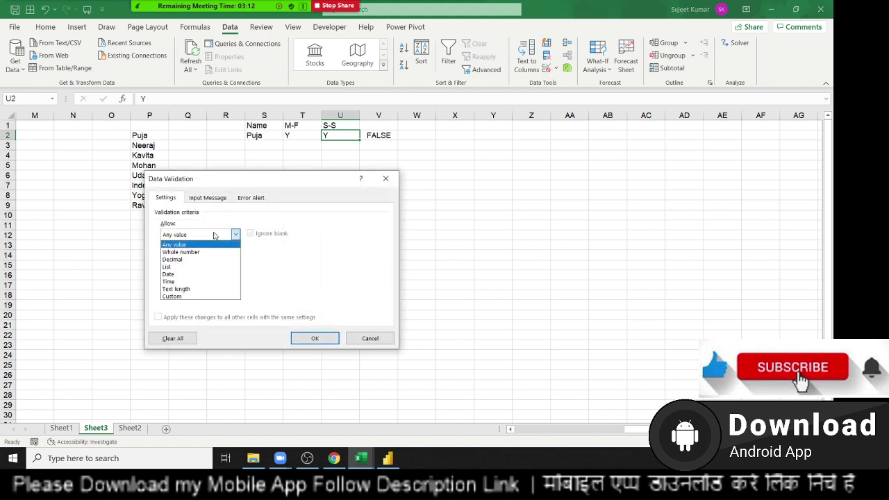
click(194, 268)
click(184, 237)
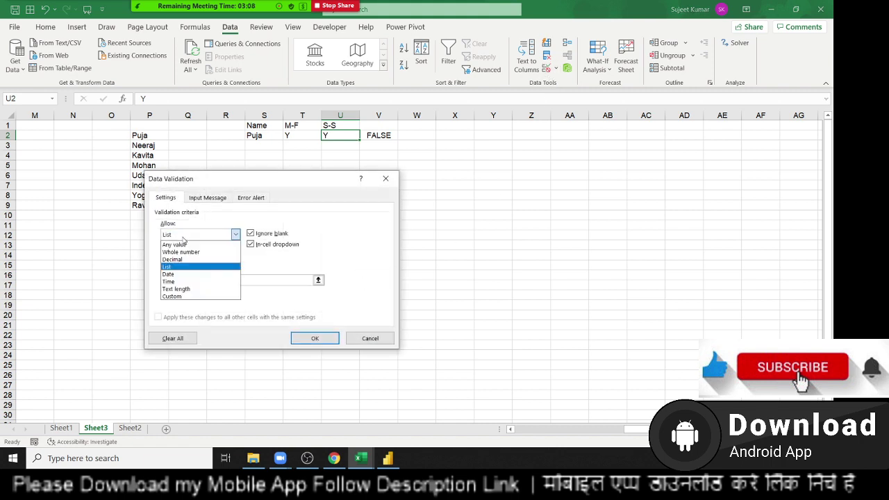
click(179, 295)
click(208, 280)
text(=XOR($T2="y",$U2="y"))
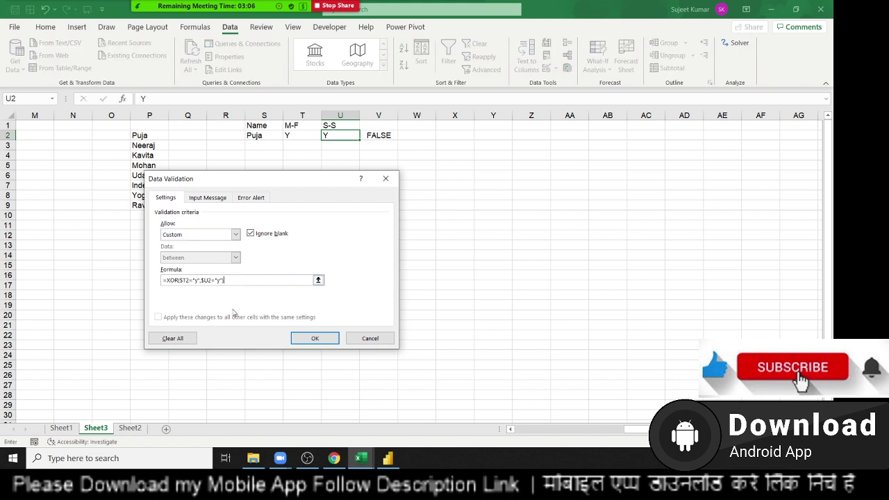
click(326, 341)
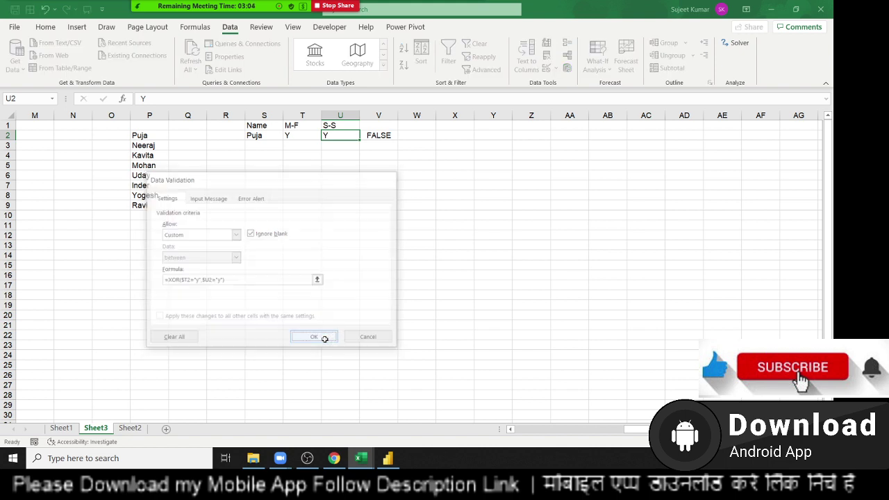
- Copy T2 over T2:U2, then copy T2:U2 with its validation rule
click(284, 140)
key(ctrl+c)
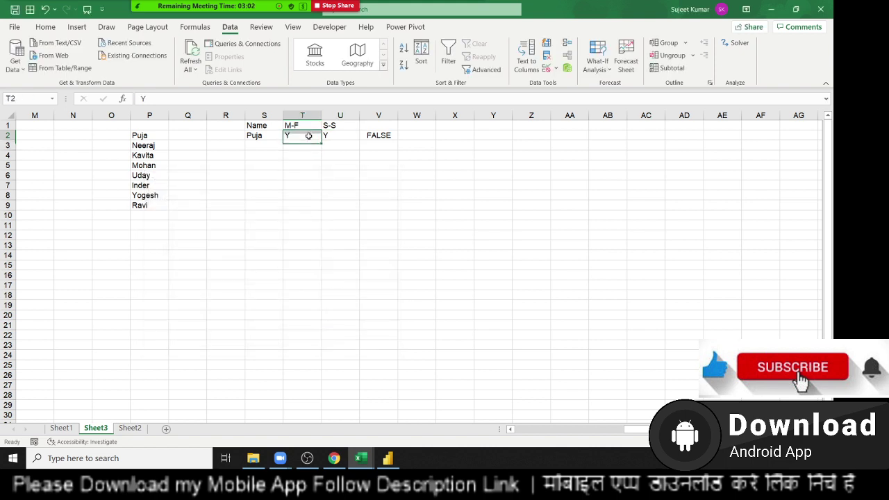
mouse_move(299, 135)
mouse_down()
mouse_move(323, 135)
mouse_move(343, 281)
mouse_up()
key(ctrl+v)
key(ctrl+c)
- Paste Special only the validation rule into T3:U17, then clear the Y from T2
right_click(317, 247)
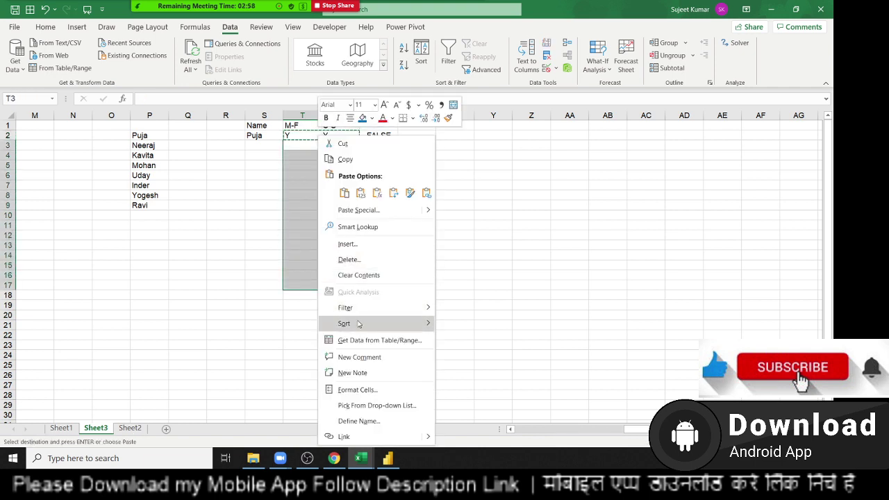
click(358, 210)
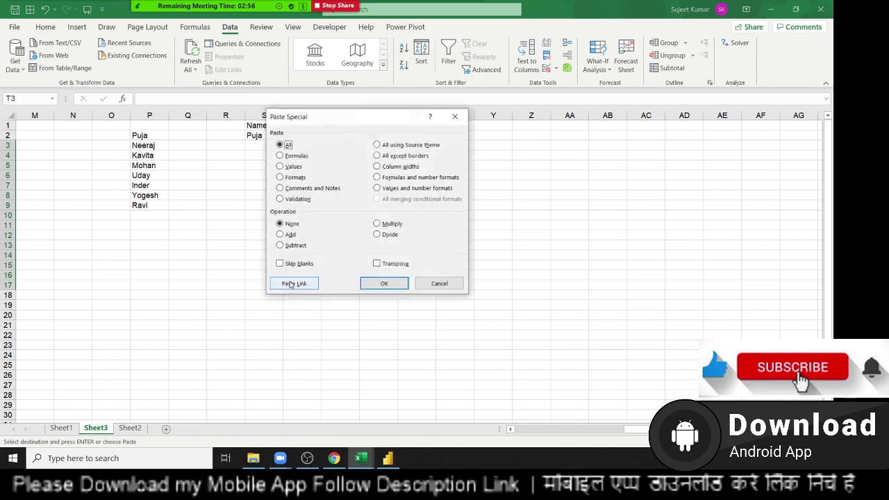
click(291, 199)
click(401, 284)
key(Escape)
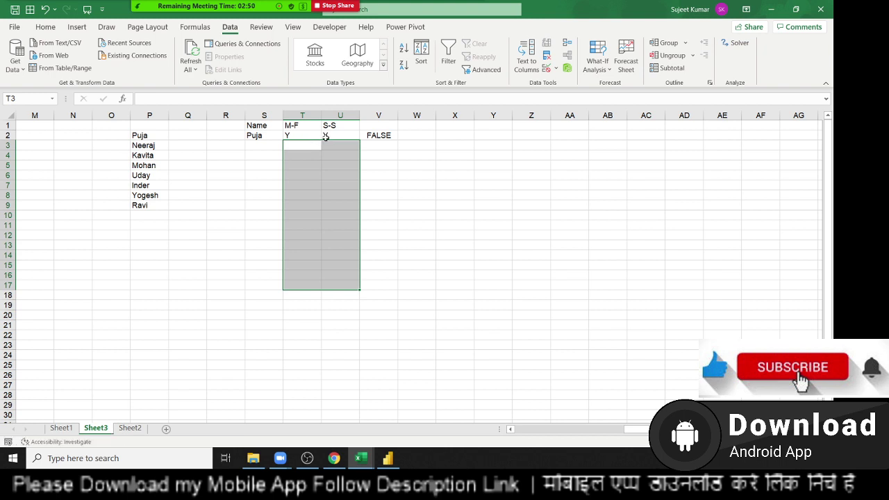
key(Up)
key(Delete)
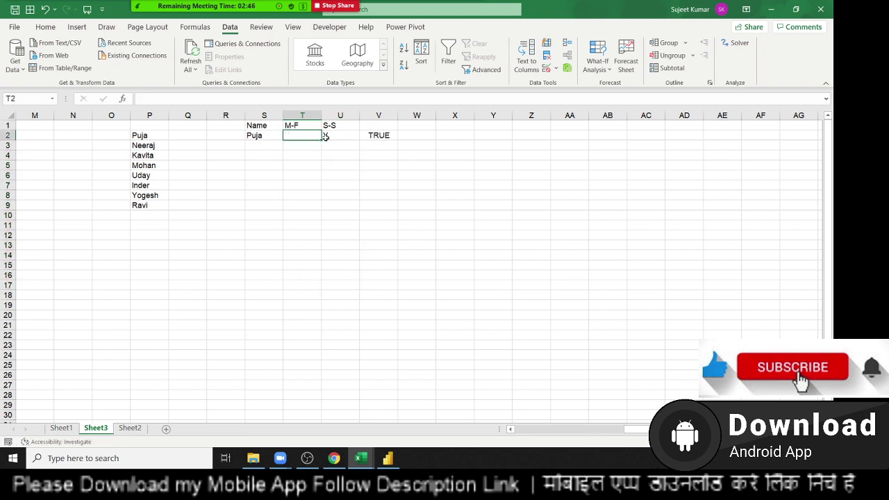
- Type Y in T3, then Y in U3 to trigger the validation error
key(Return)
text(Y)
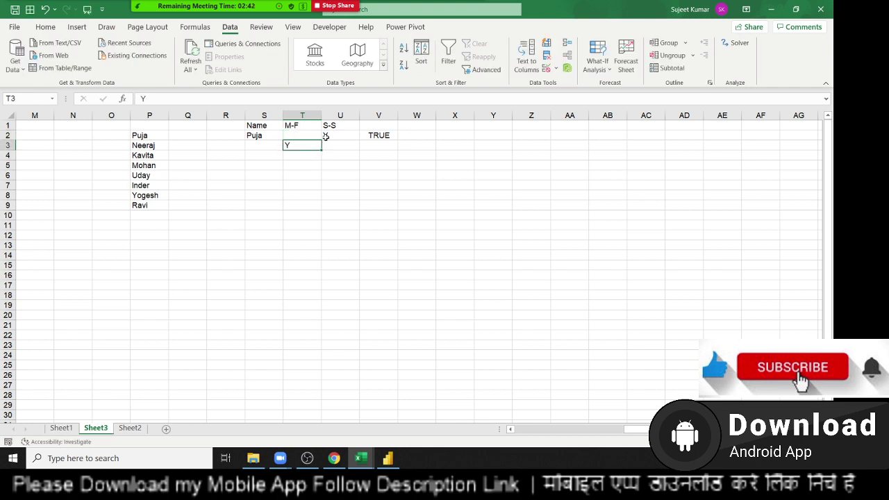
key(Tab)
text(Y)
key(Return)
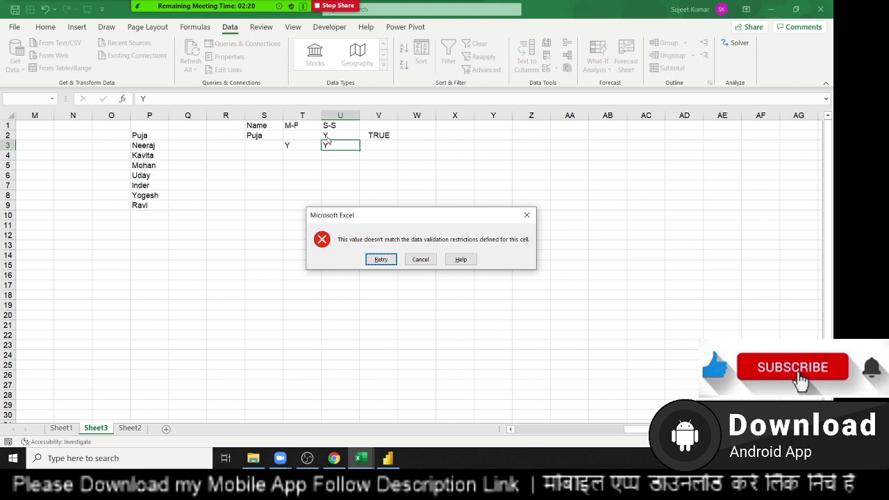
- Cancel the rejected U3 entry and inspect T2's validation formula
key(Escape)
click(326, 136)
click(298, 135)
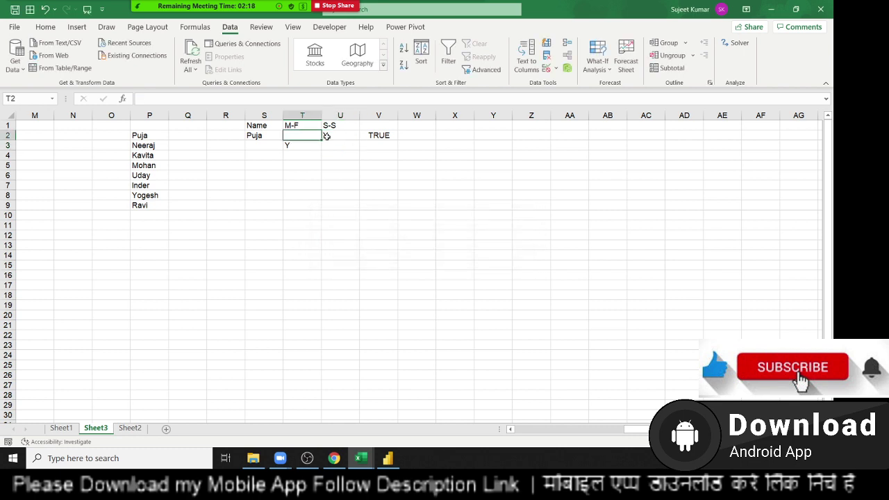
click(546, 68)
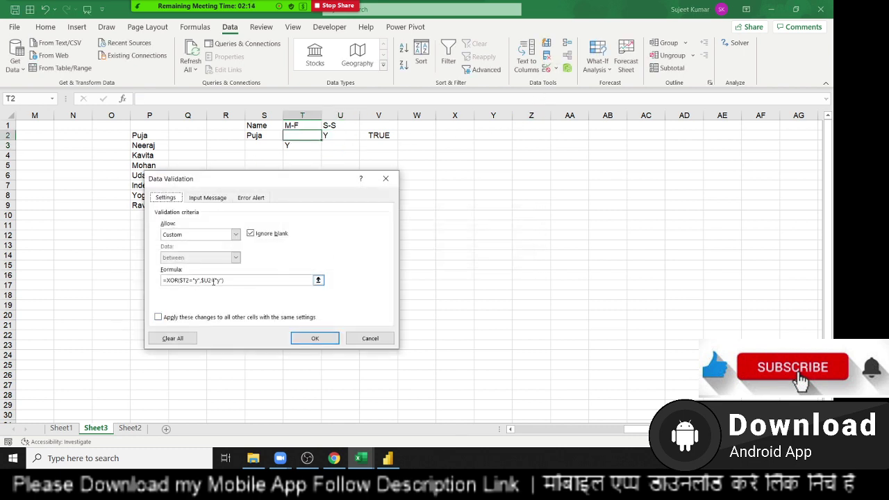
key(Return)
- Inspect T3's validation formula to confirm it refers to T3 and U3
click(292, 148)
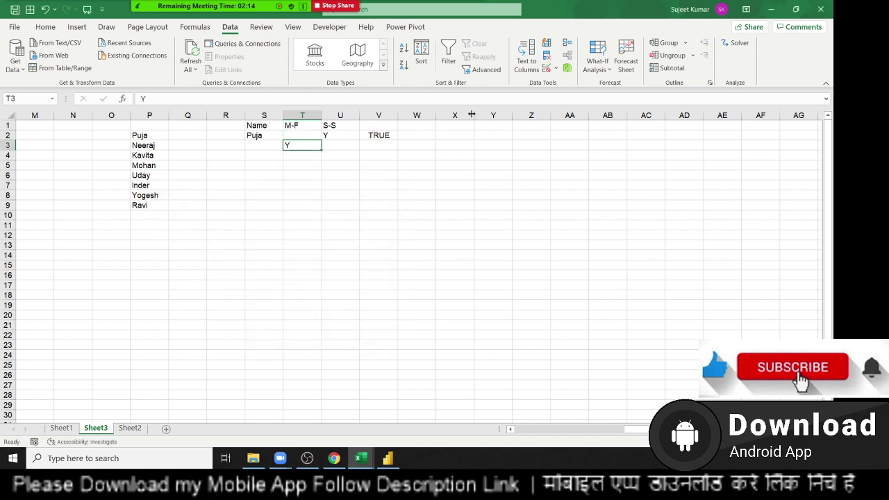
click(547, 68)
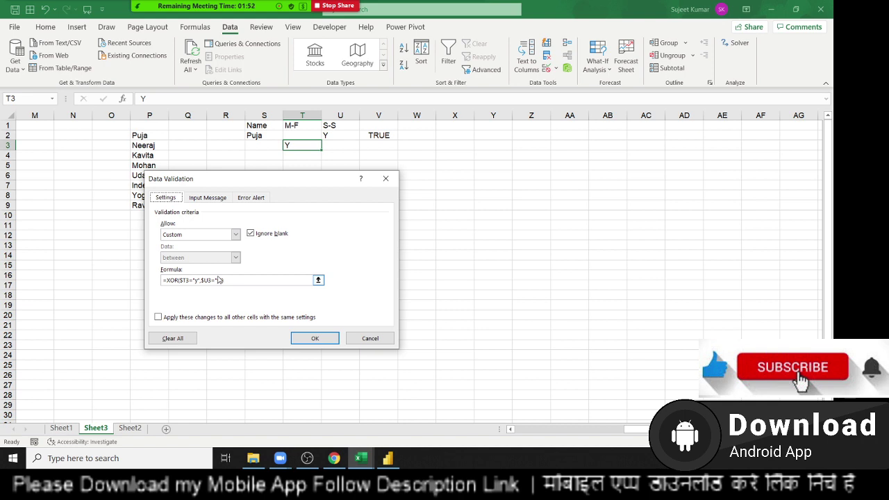
key(Return)
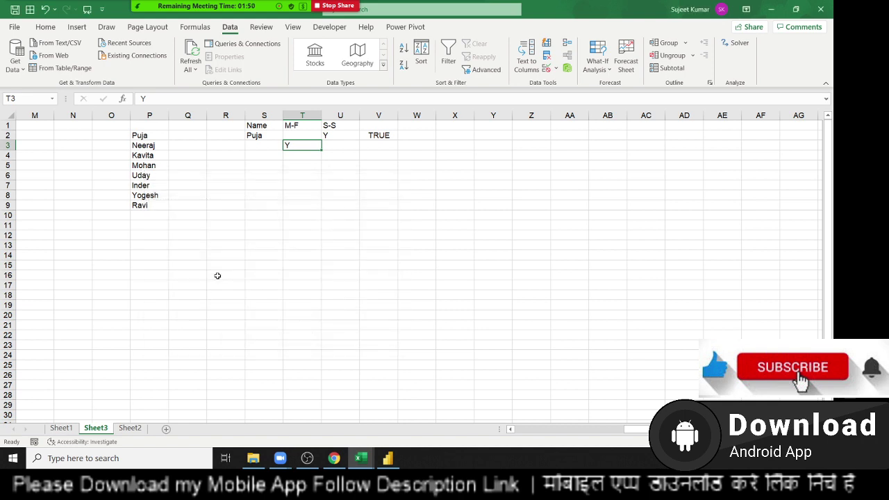
- Type the heading Name into cell Y1
key(Up)
key(Up)
key(Right)
key(Right)
key(Right)
key(Right)
key(Right)
key(Right)
key(Right)
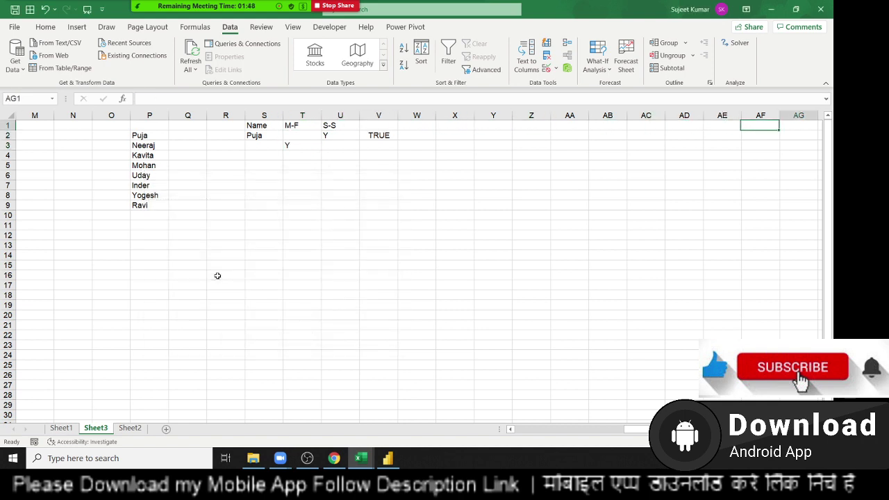
key(Right)
key(Right)
key(Right)
key(Left)
key(Left)
key(Left)
key(Left)
key(Left)
key(Left)
key(Left)
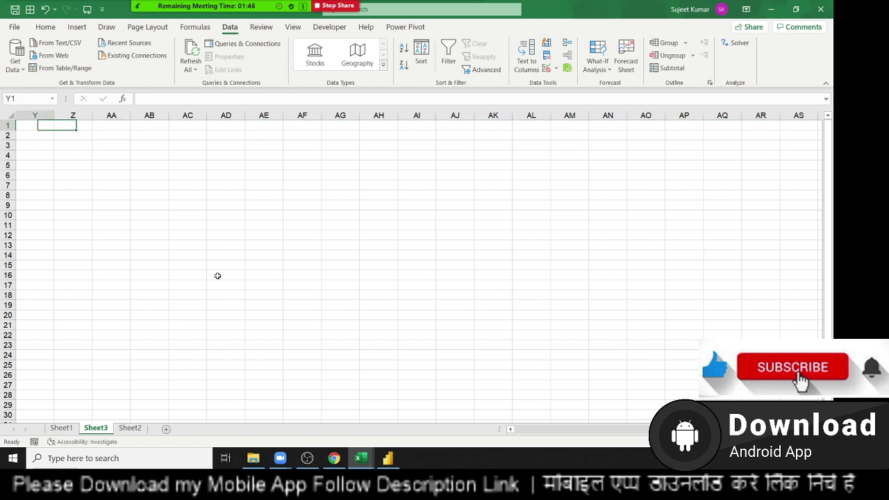
key(Left)
key(Right)
key(Right)
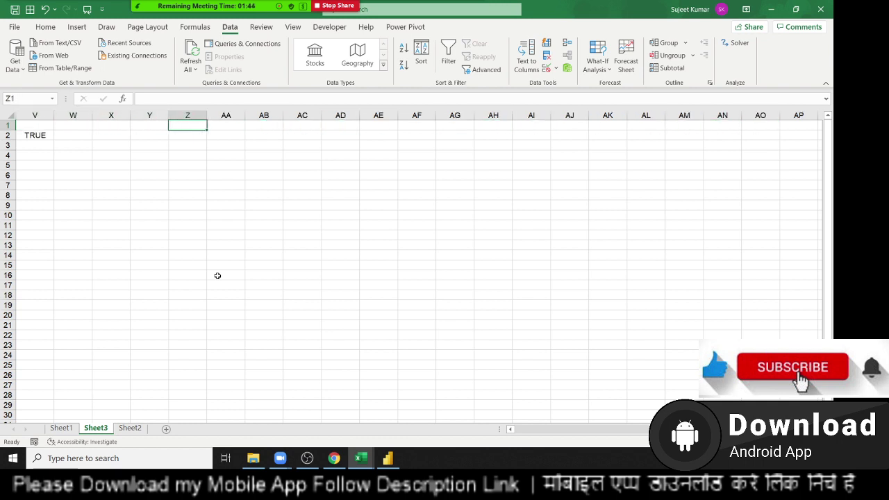
key(Left)
key(Left)
key(Left)
key(Left)
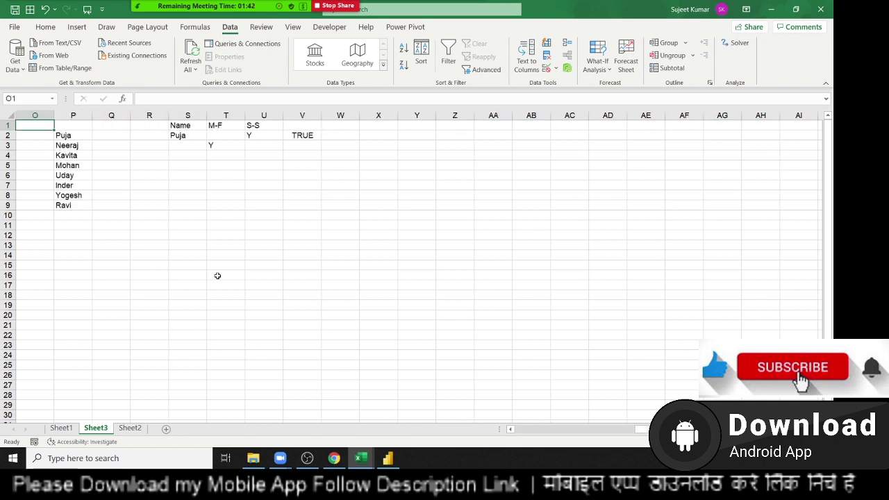
key(Right)
key(Right)
key(Right)
key(Right)
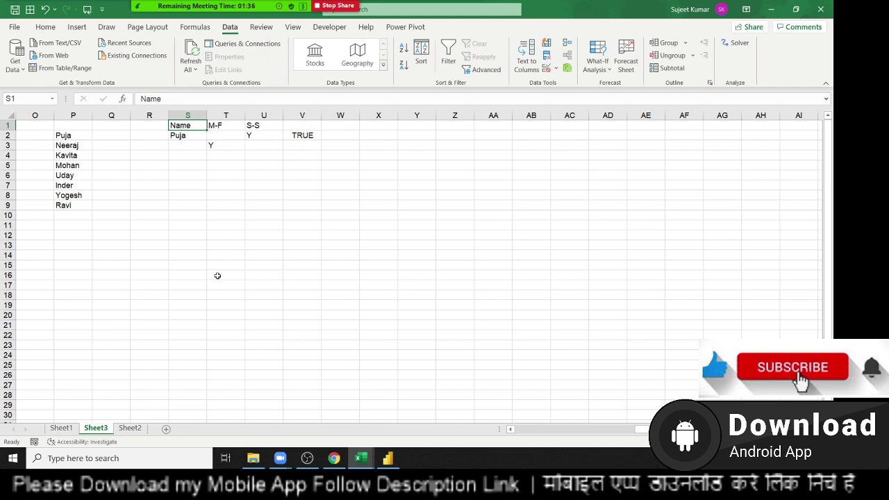
key(Right)
key(Right)
key(Right)
key(Right)
key(Right)
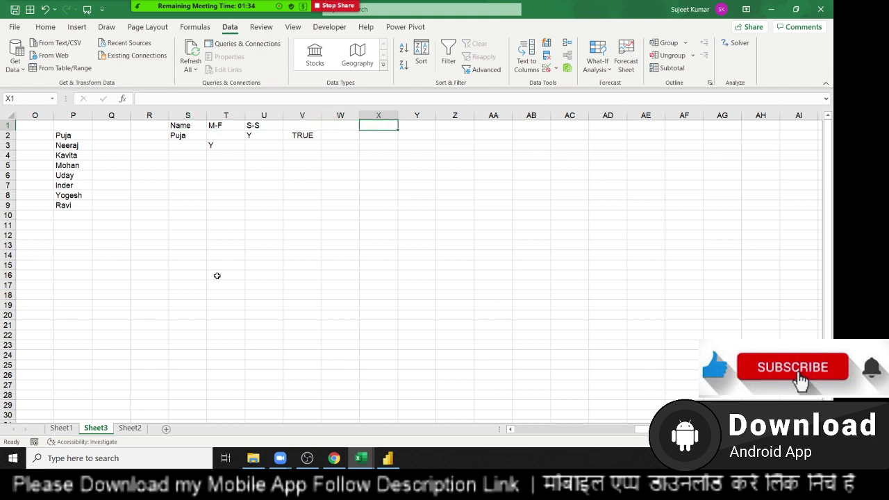
key(Right)
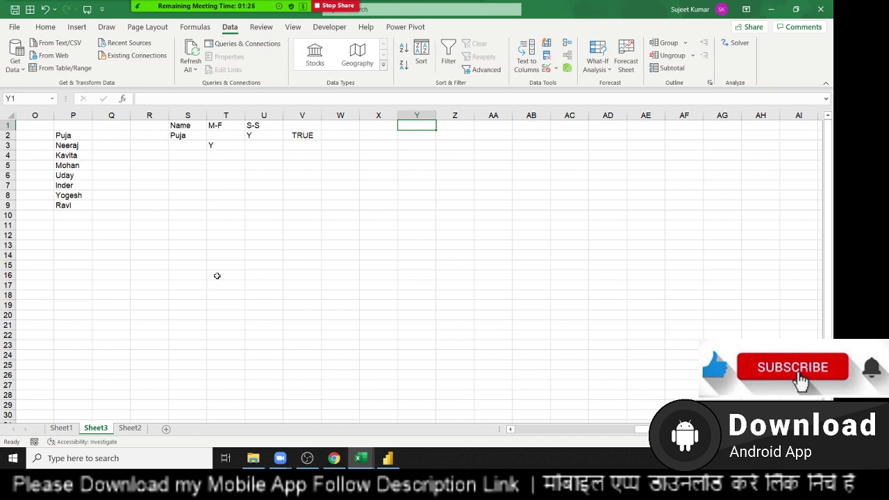
text(Name)
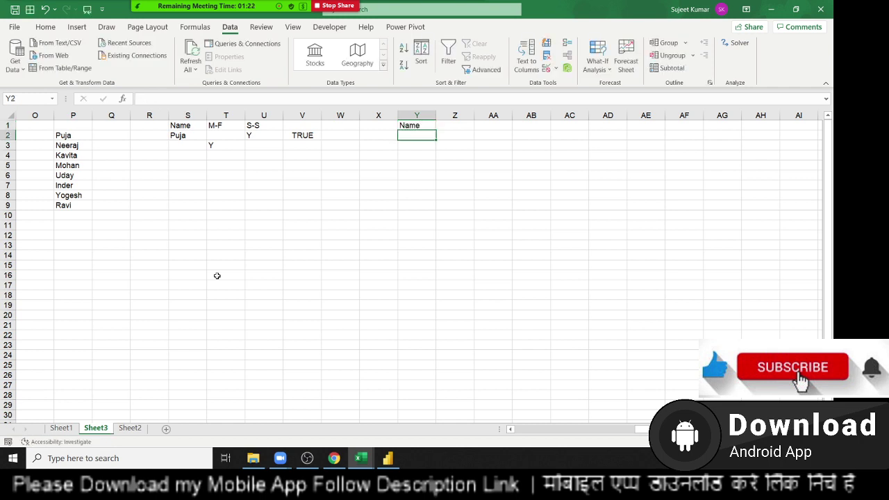
key(Tab)
- Enter Advanced in Z1 and start typing the first person's name in Y2
text(A)
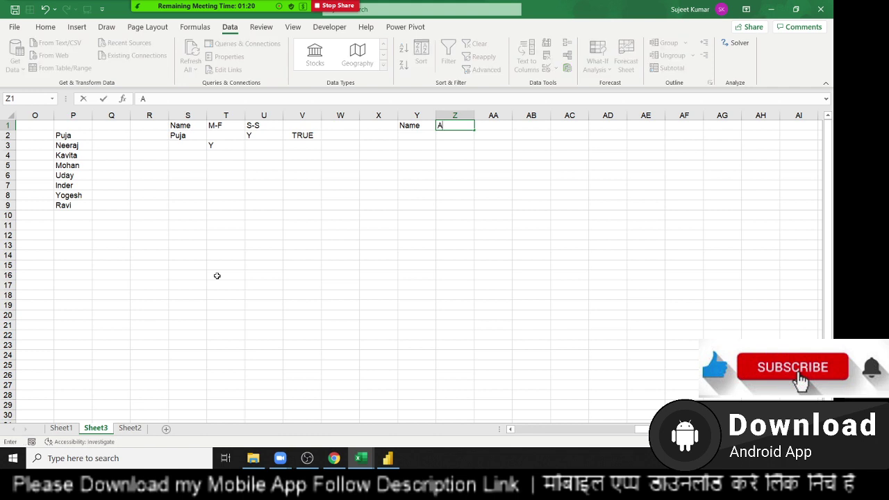
text(d)
text(vanced)
key(Return)
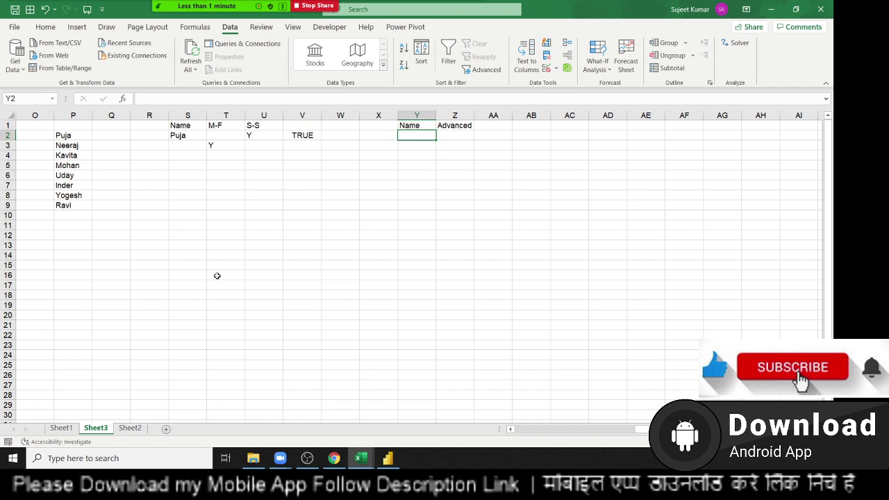
key(Down)
key(Up)
text(Pu)
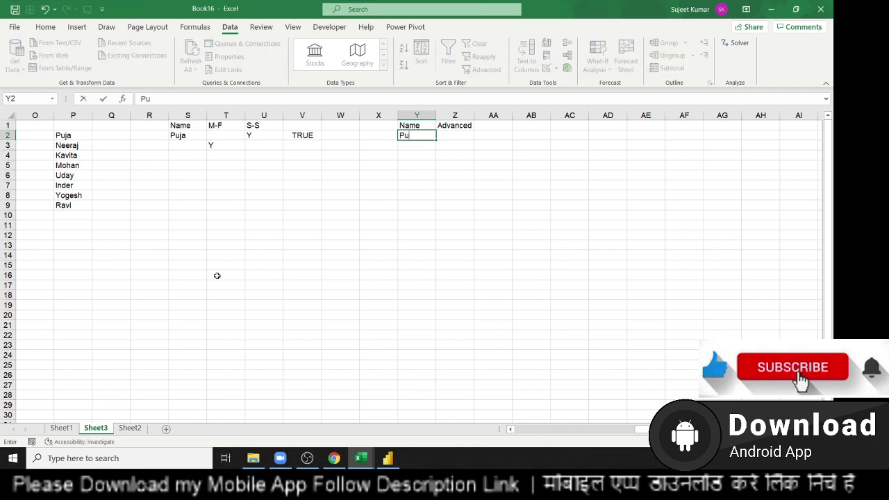
text(ja)
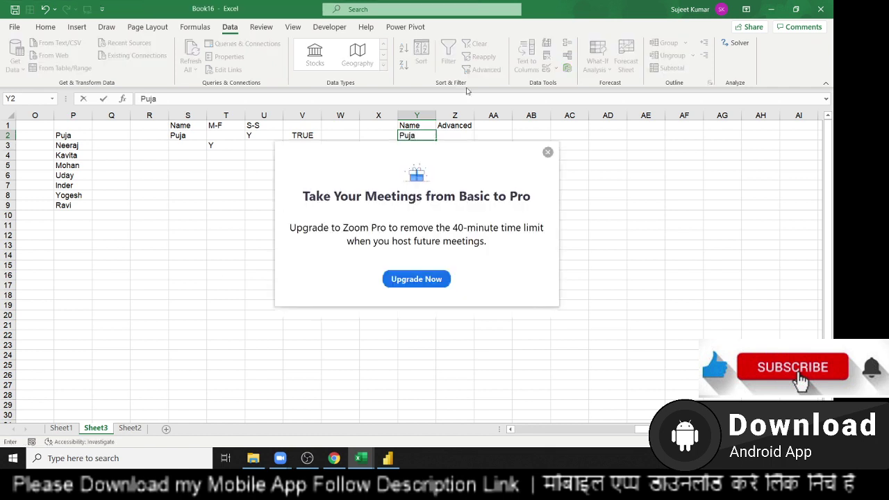
- Cancel the Y2 entry, close Zoom's Pro upgrade popup, minimize Excel and bring up Zoom
key(Escape)
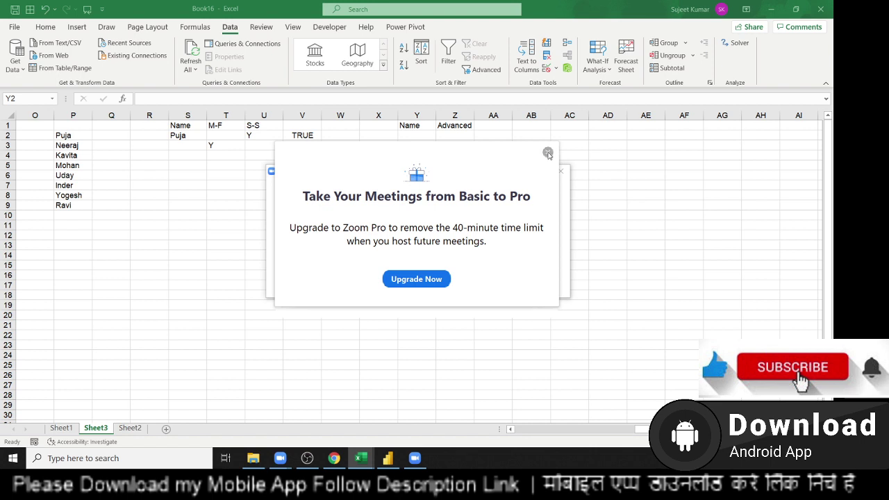
click(548, 154)
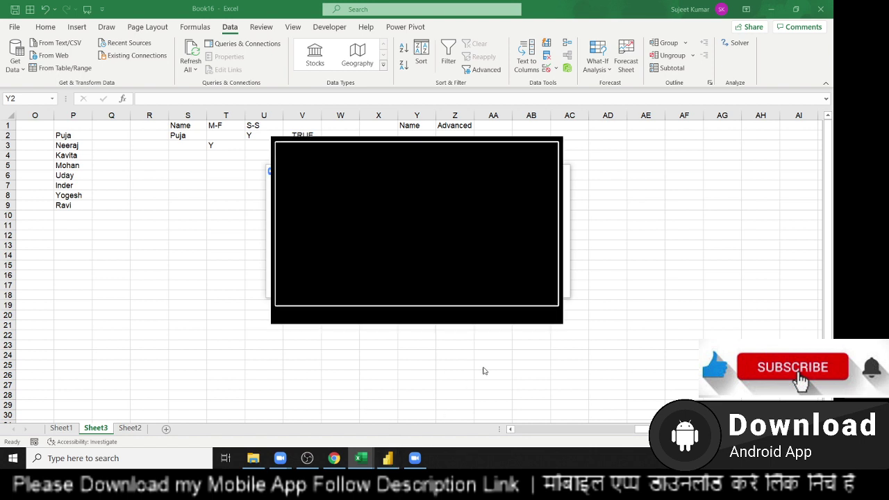
click(388, 461)
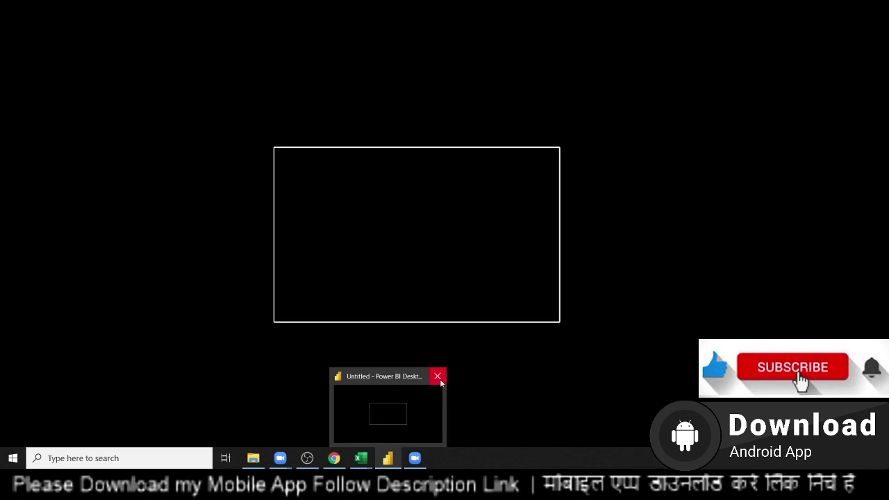
click(416, 461)
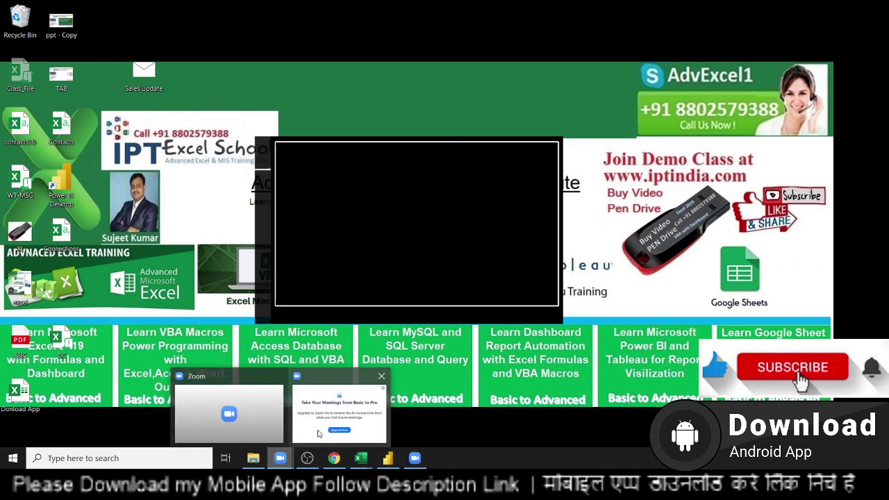
mouse_move(280, 457)
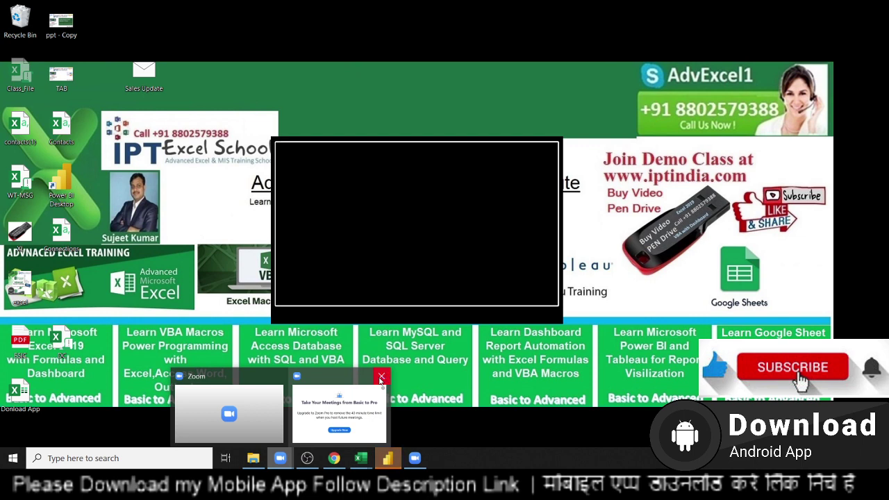
- Force-close the frozen Zoom Meetings program and close Power BI Desktop without saving
click(381, 377)
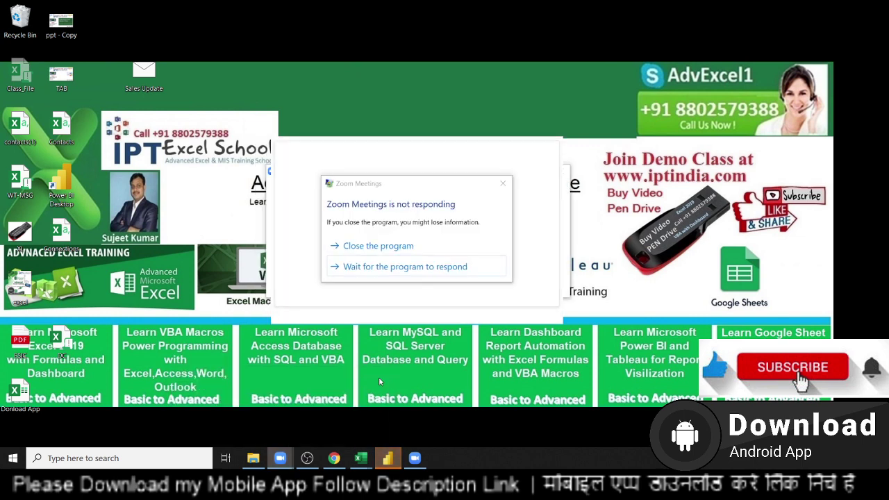
click(351, 247)
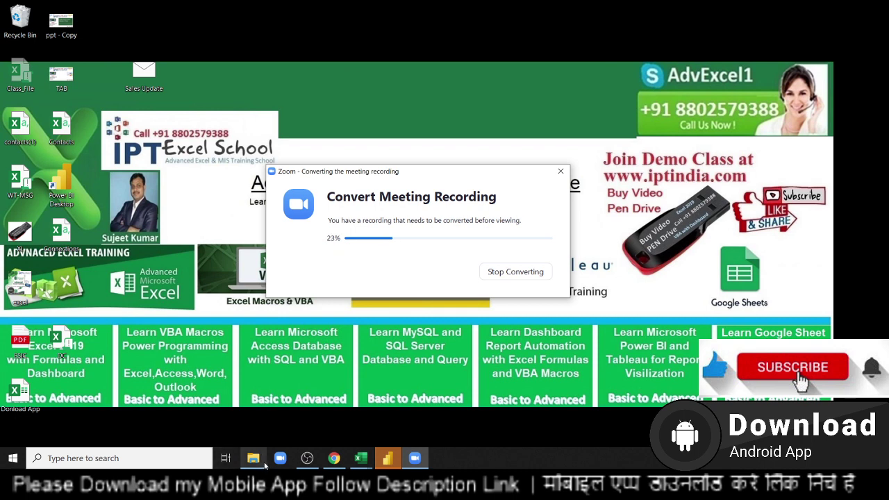
mouse_move(387, 458)
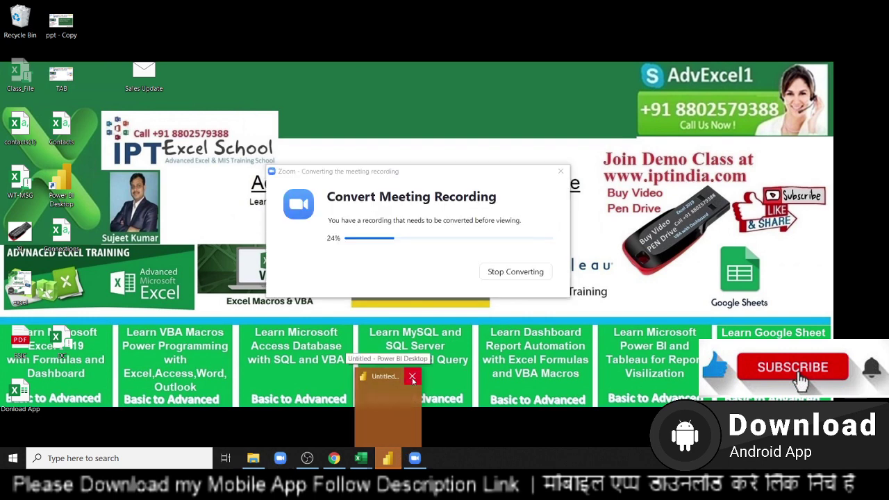
click(412, 378)
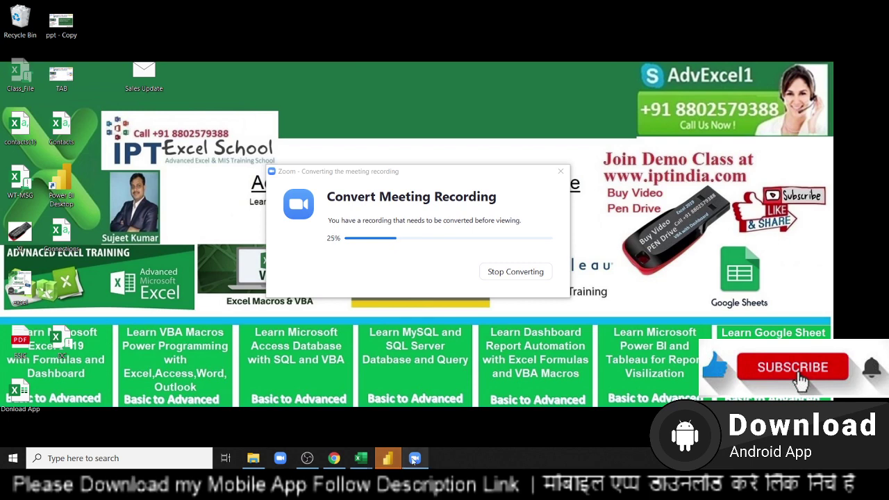
click(286, 460)
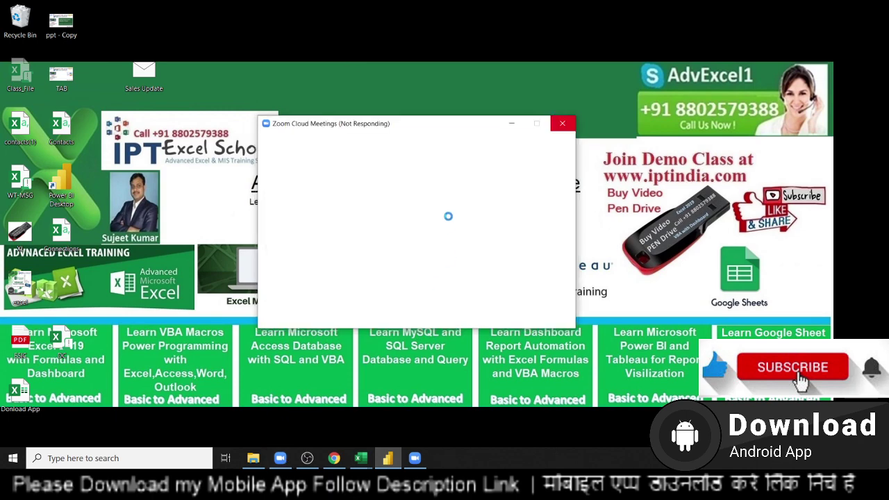
click(396, 469)
click(774, 55)
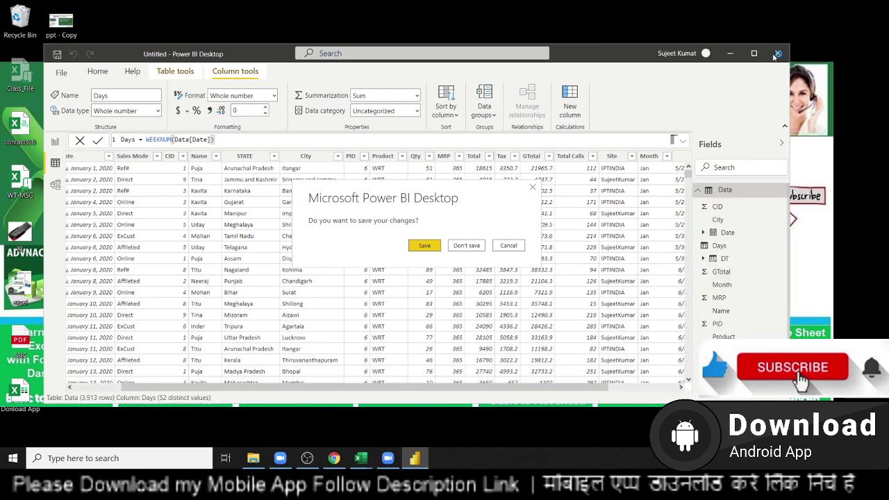
click(467, 246)
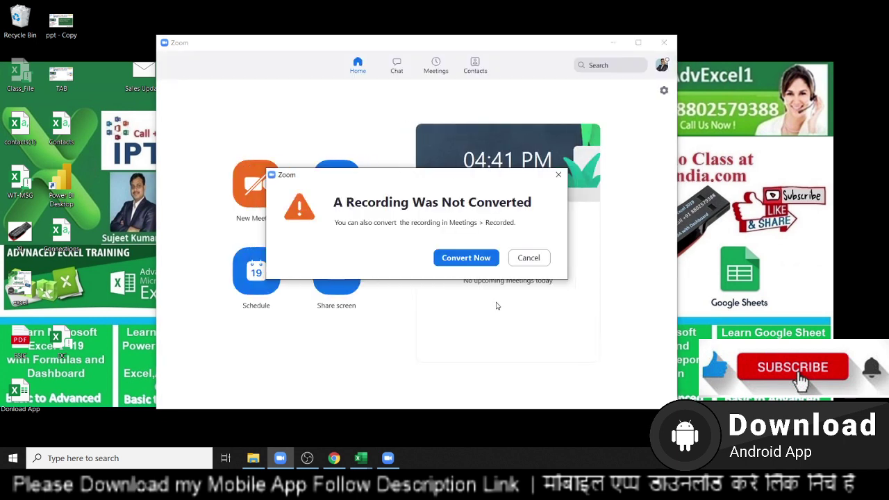
- Start a new Zoom meeting in a maximized window and share the screen
click(466, 257)
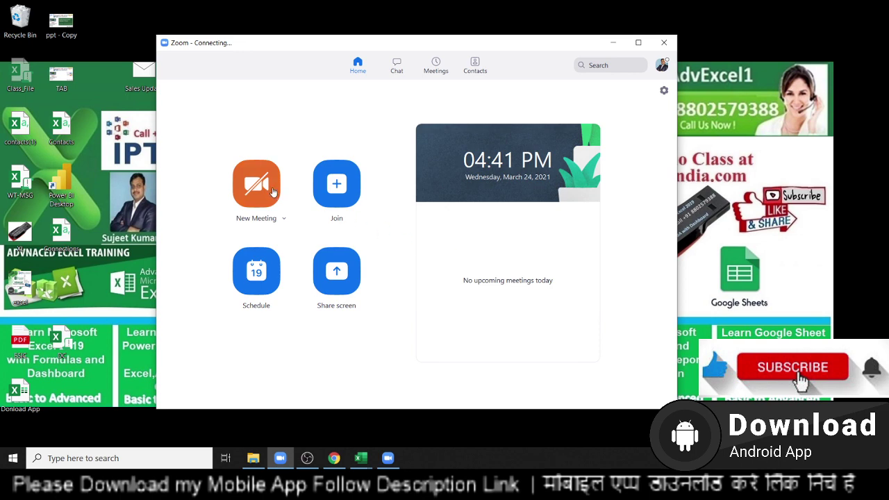
click(272, 192)
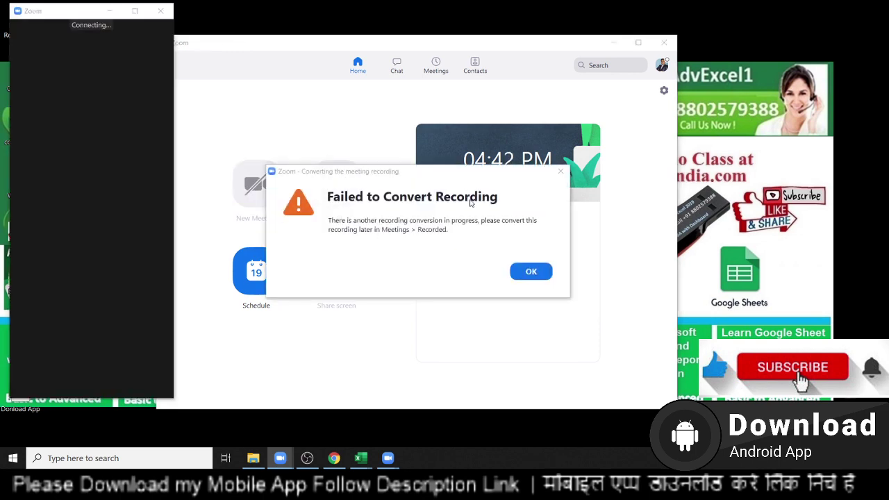
click(529, 272)
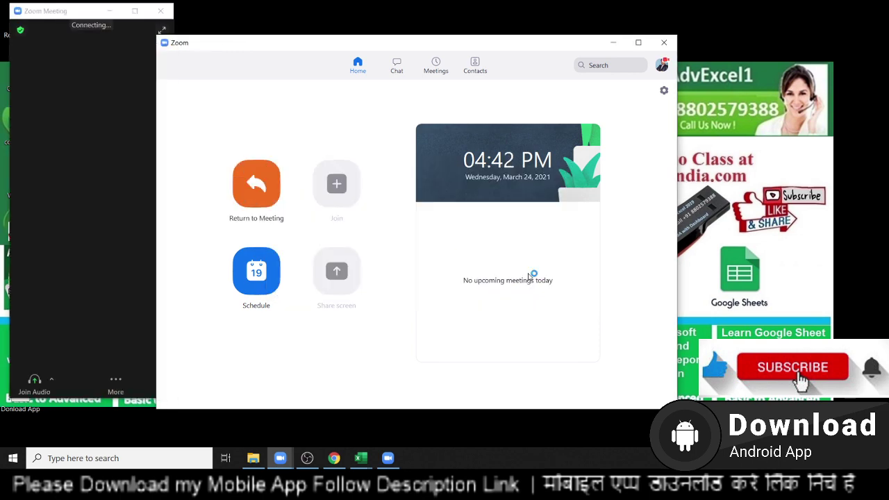
click(134, 11)
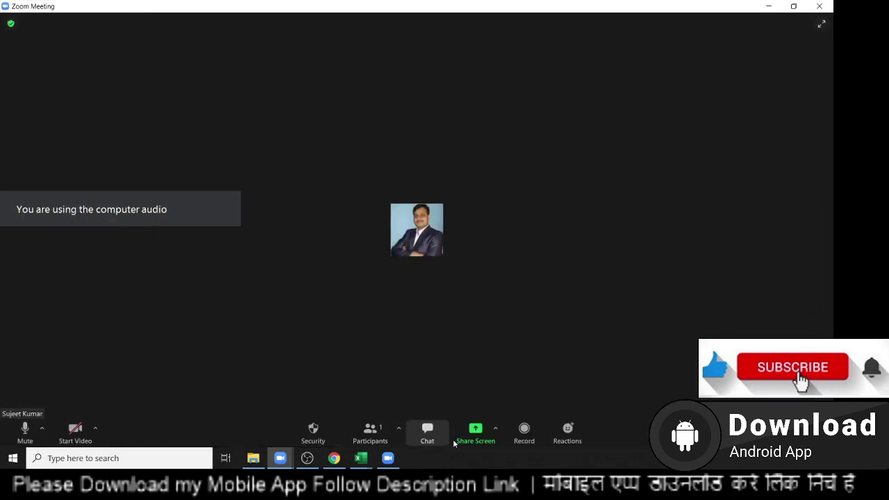
click(475, 434)
click(636, 377)
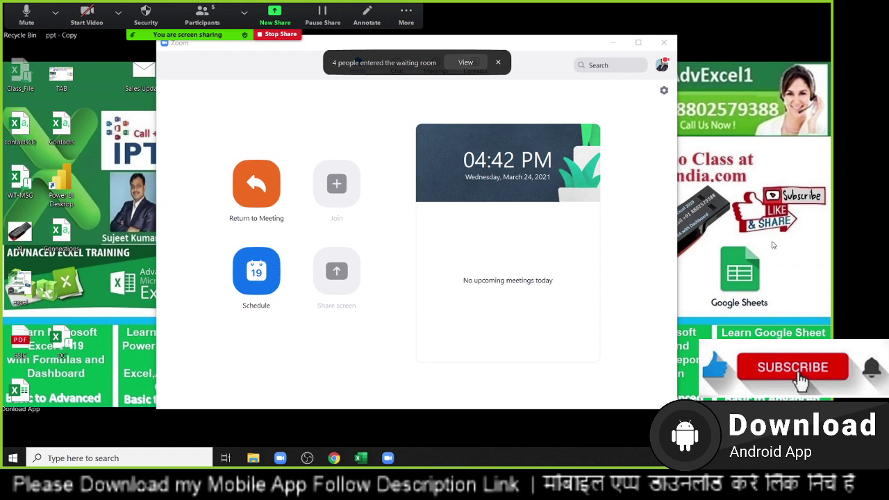
- Admit the four waiting participants, then close the participants list and Zoom home window
click(477, 61)
mouse_move(417, 199)
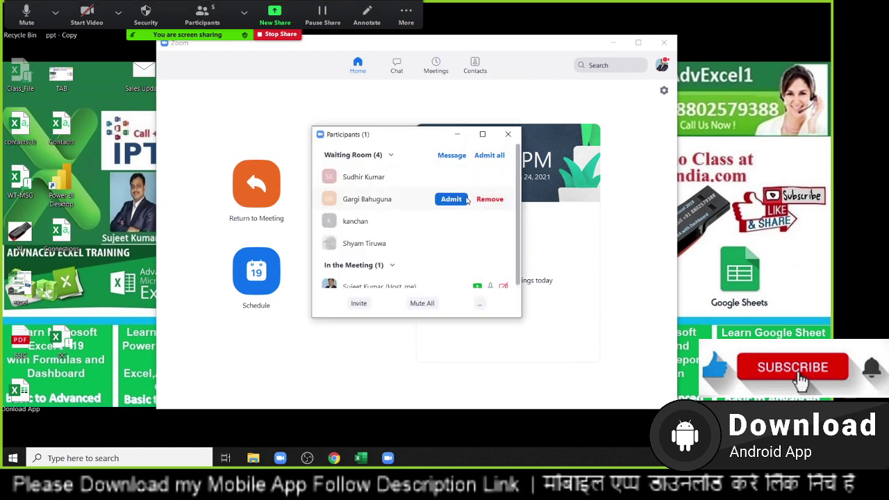
click(453, 177)
click(460, 201)
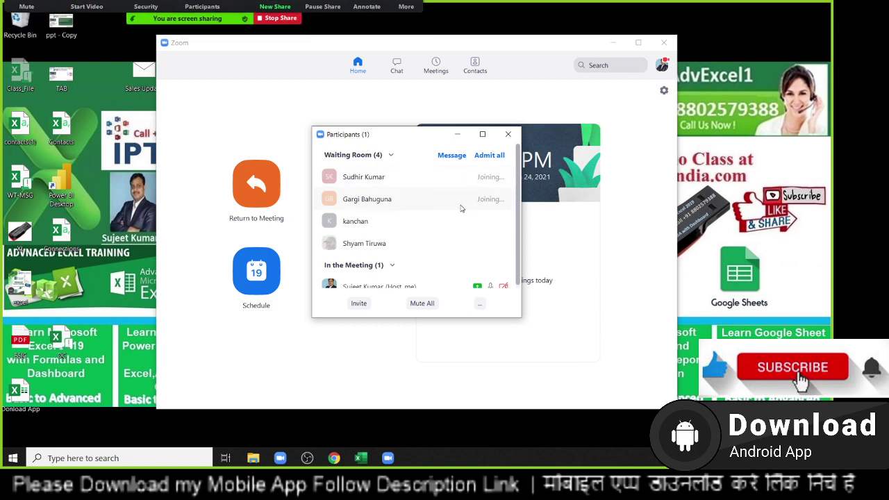
click(460, 221)
click(463, 241)
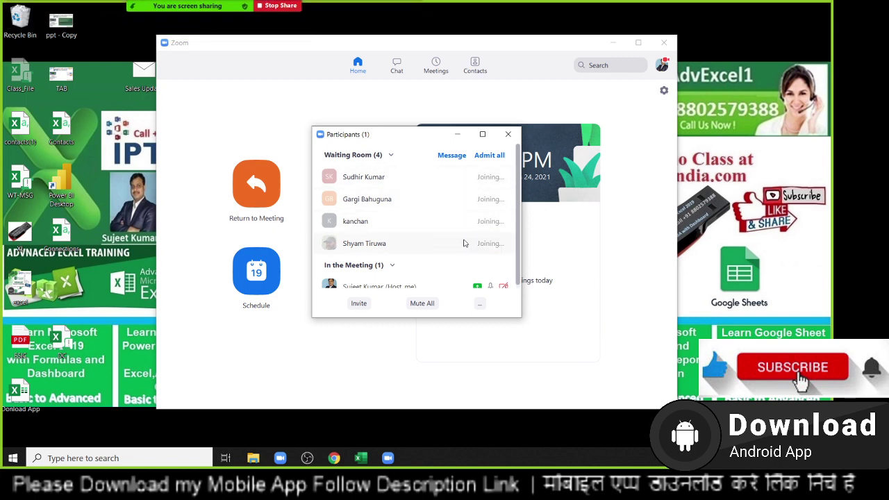
scroll(511, 173, down, 1)
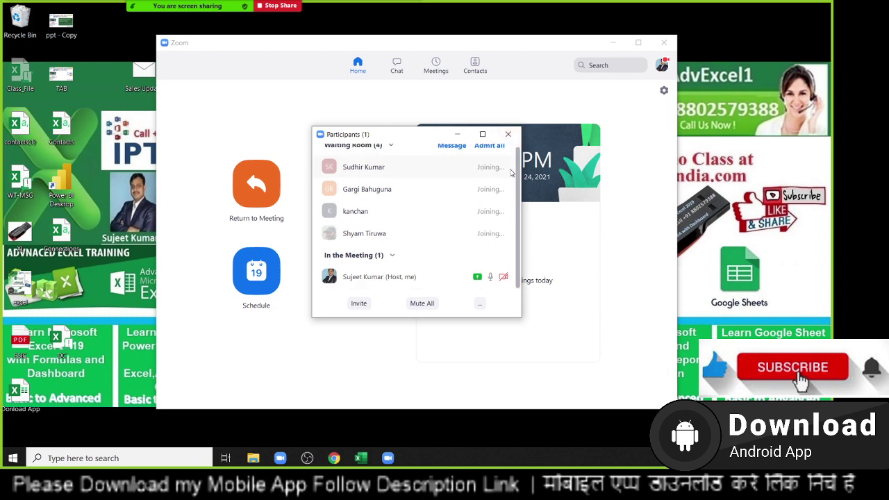
click(507, 134)
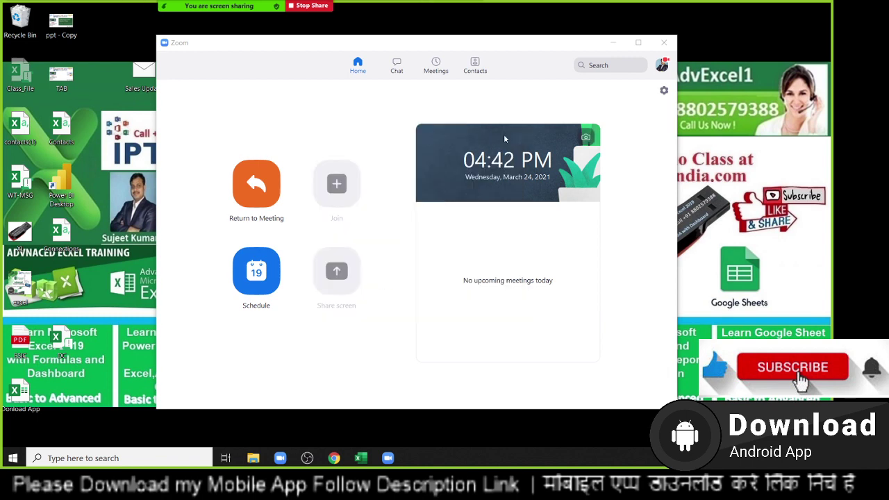
click(663, 44)
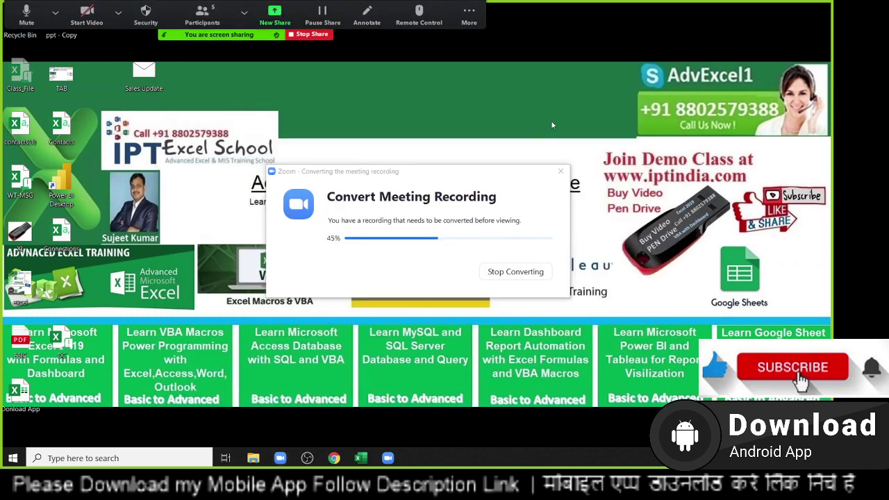
click(360, 458)
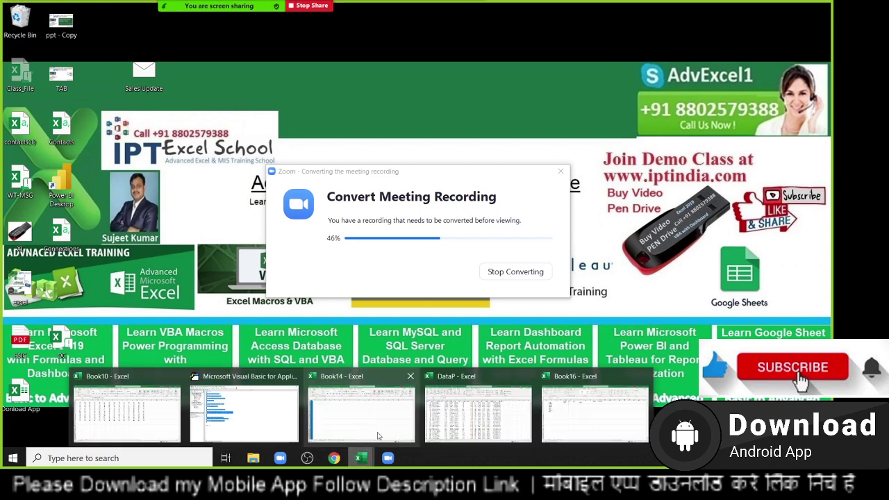
- Switch to the Book16 workbook and open each meeting participant's More menu
click(576, 414)
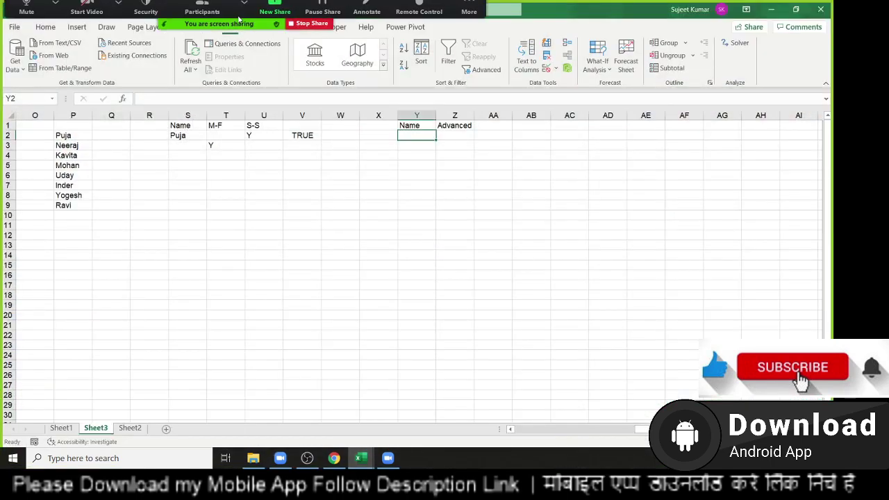
click(202, 7)
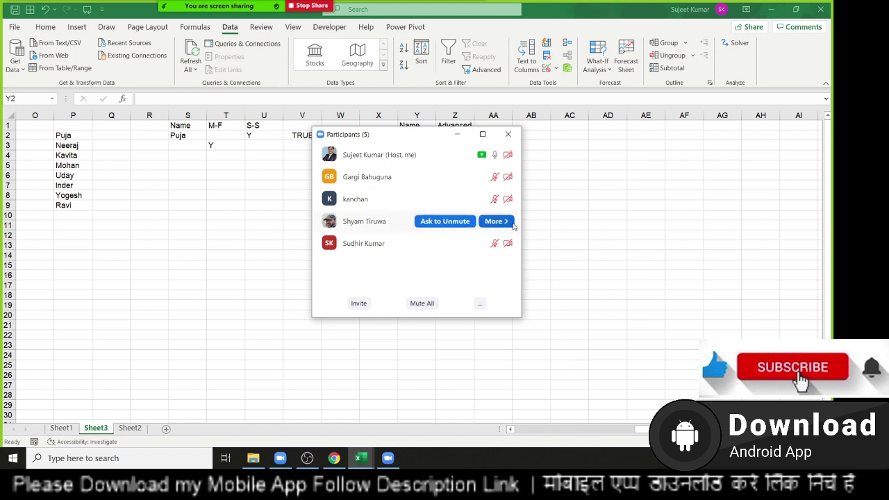
click(501, 242)
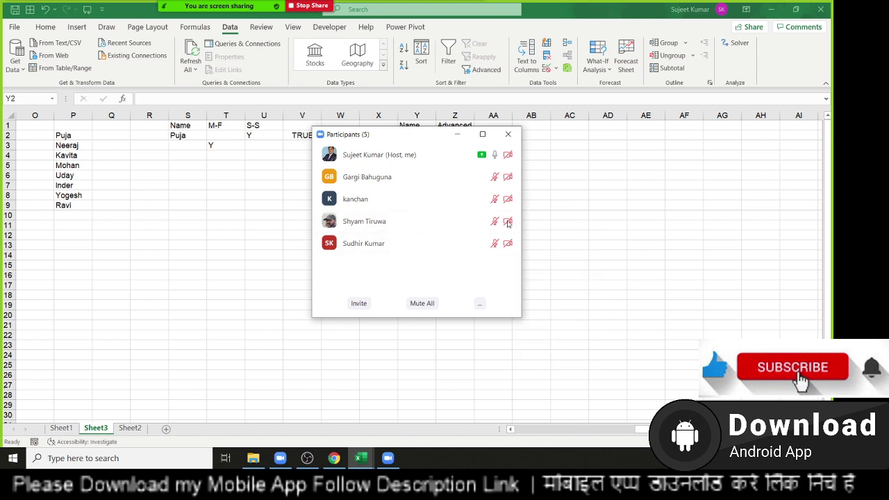
click(505, 221)
- Apply participant options in the Zoom list, then close the participants list
click(496, 200)
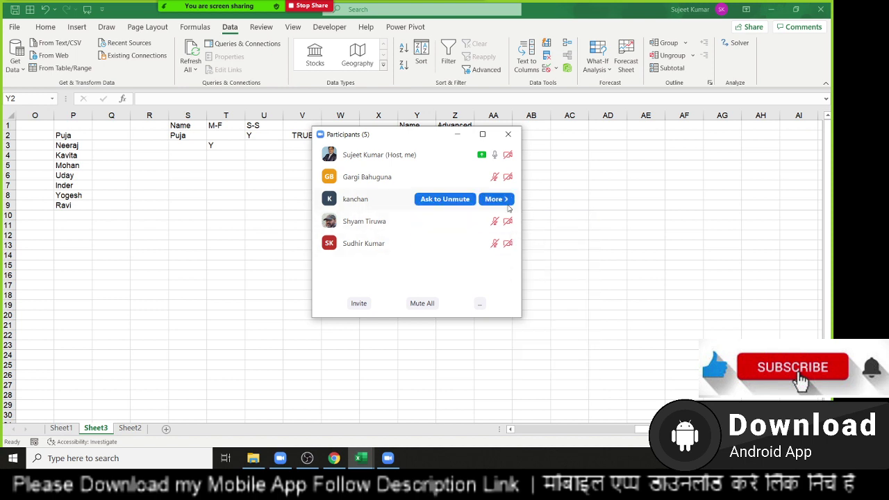
click(500, 200)
mouse_move(417, 177)
click(549, 253)
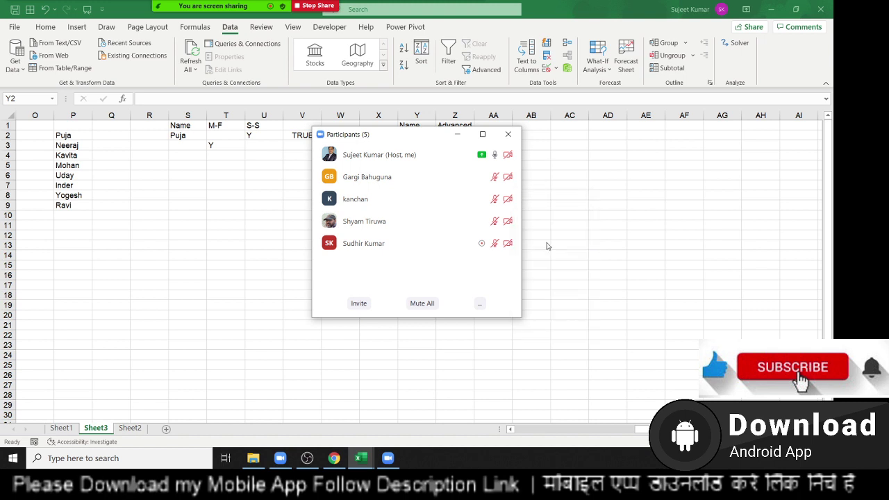
click(495, 176)
click(552, 230)
click(510, 139)
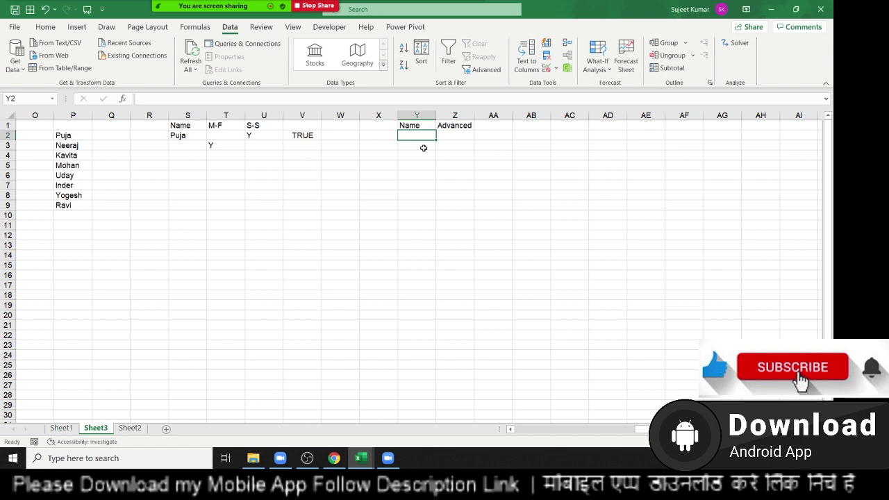
- Enter the criterion <=10000 in cell AA1 beside the Advanced heading
key(Up)
key(Right)
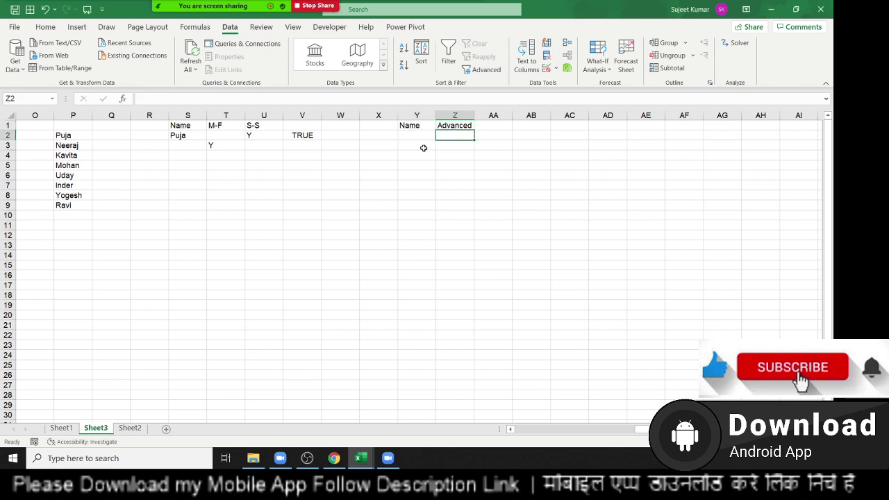
key(Right)
text(<)
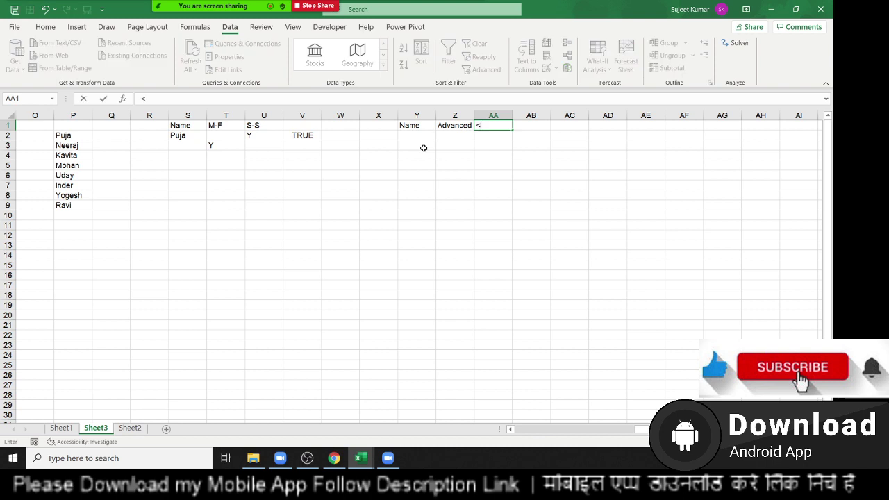
text(=1000)
text(0)
key(Return)
- Select cell Y2 under the Name heading
key(Left)
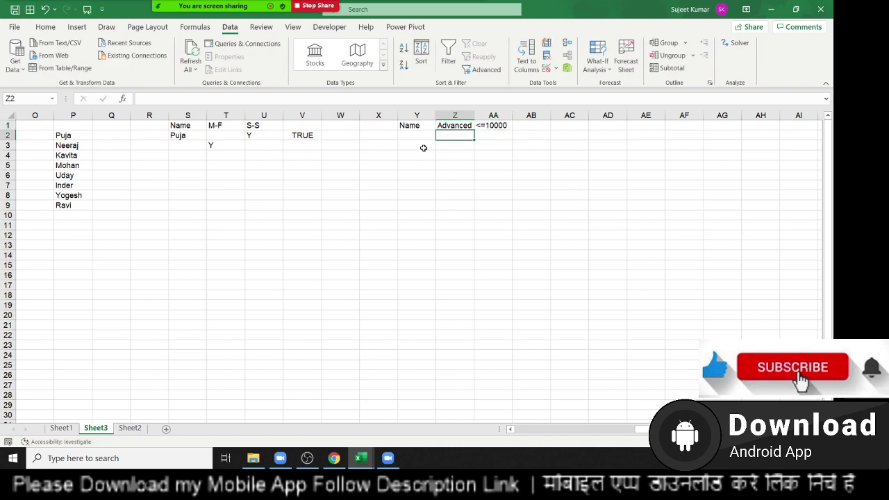
key(Down)
key(Left)
key(Up)
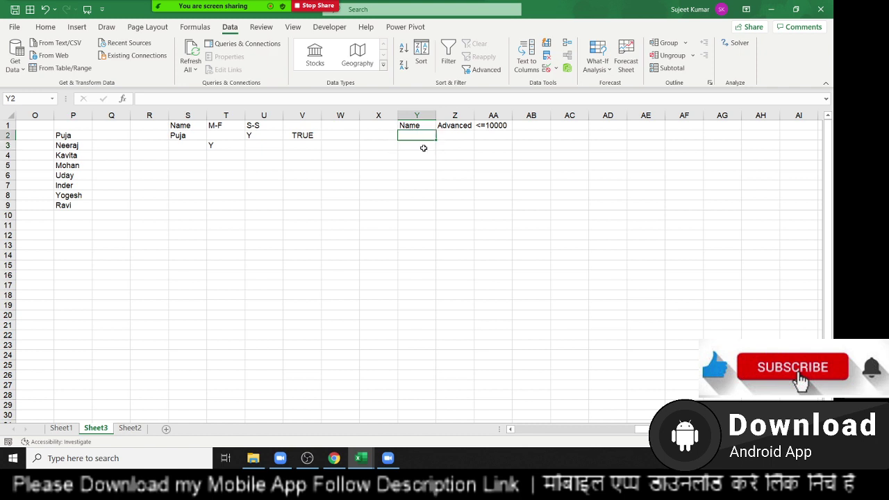
key(shift+Right)
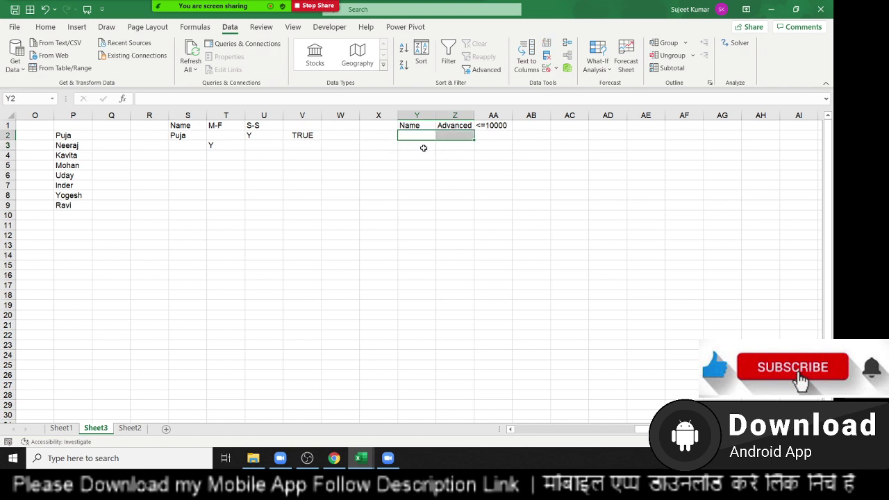
key(Up)
key(Down)
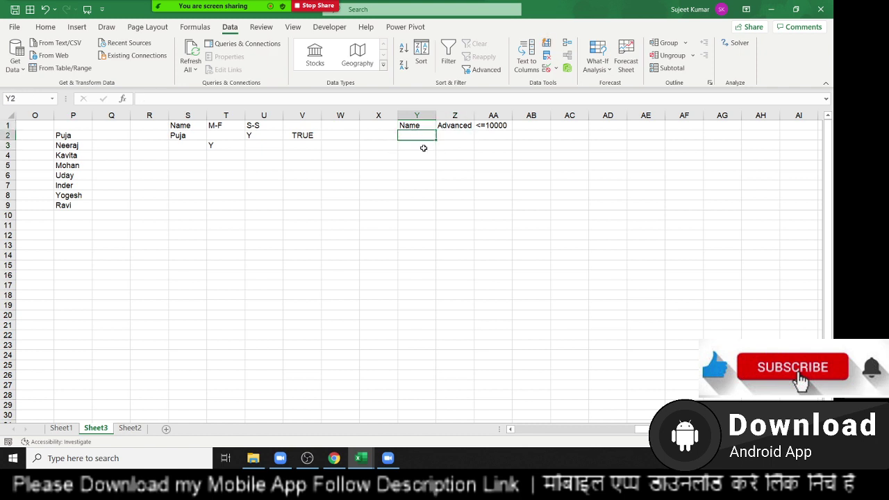
- Give Y2 a custom validation rule =SUMIF(Y:Y,Y2,Z:Z)<10000
click(546, 68)
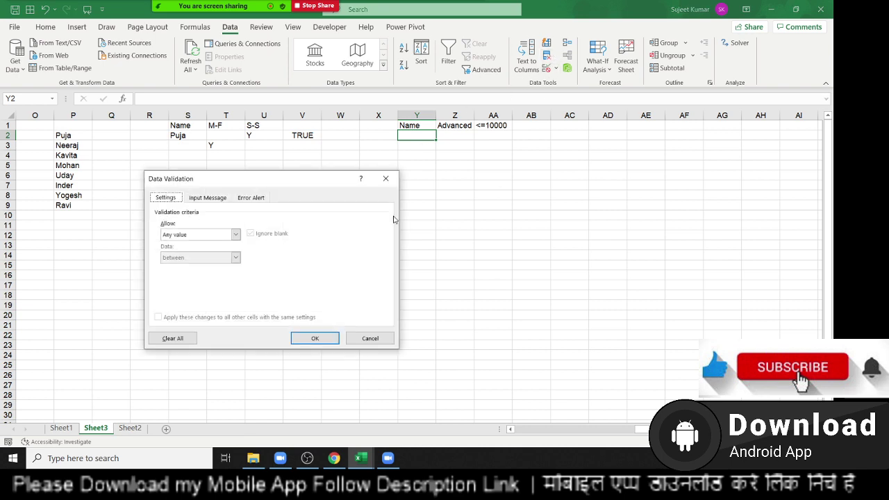
click(179, 236)
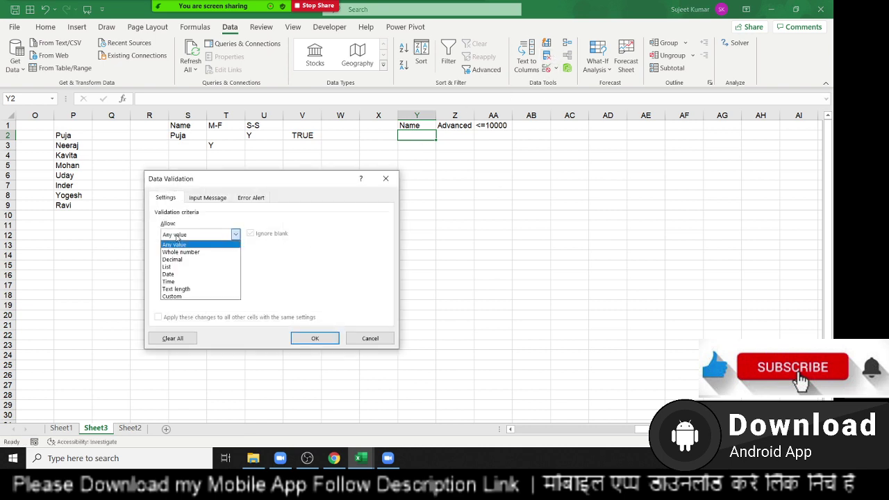
click(177, 295)
click(175, 280)
text(=)
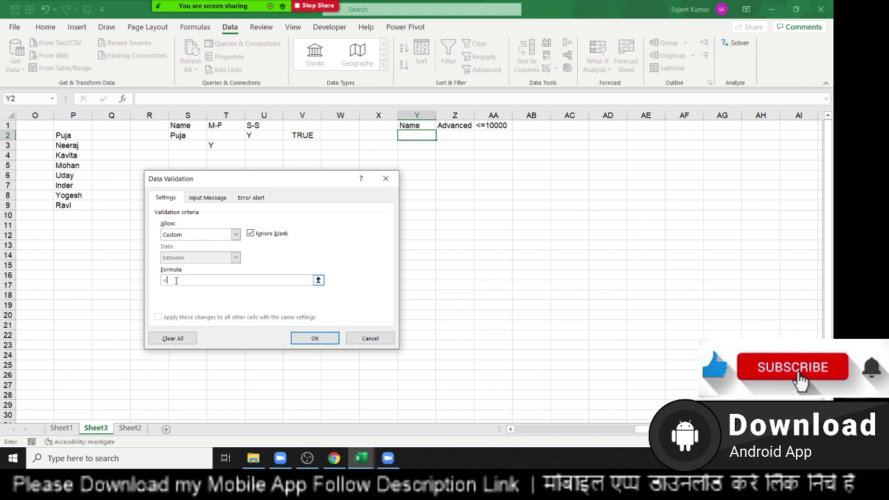
text(sumif()
drag(295, 182, 267, 182)
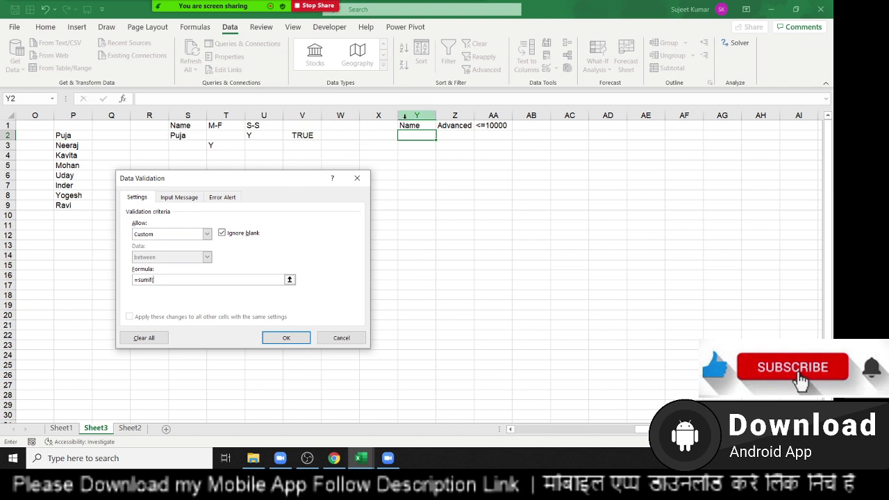
click(404, 116)
text(,)
click(423, 136)
click(452, 116)
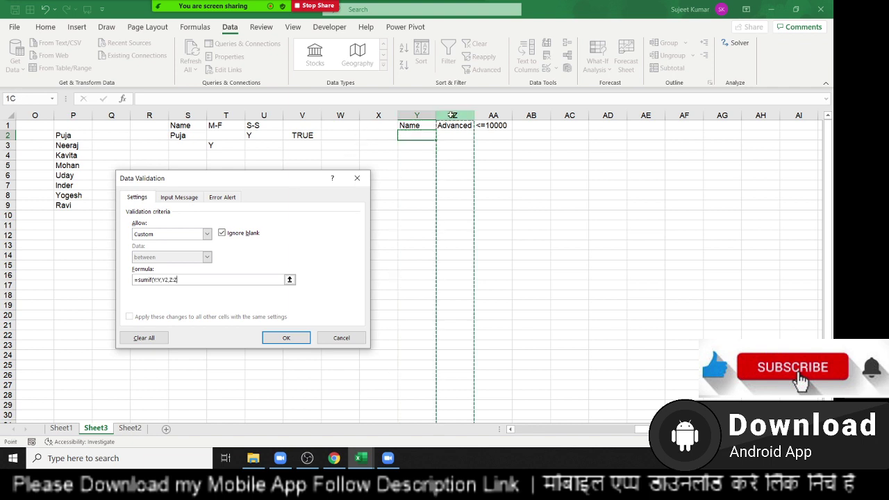
text())
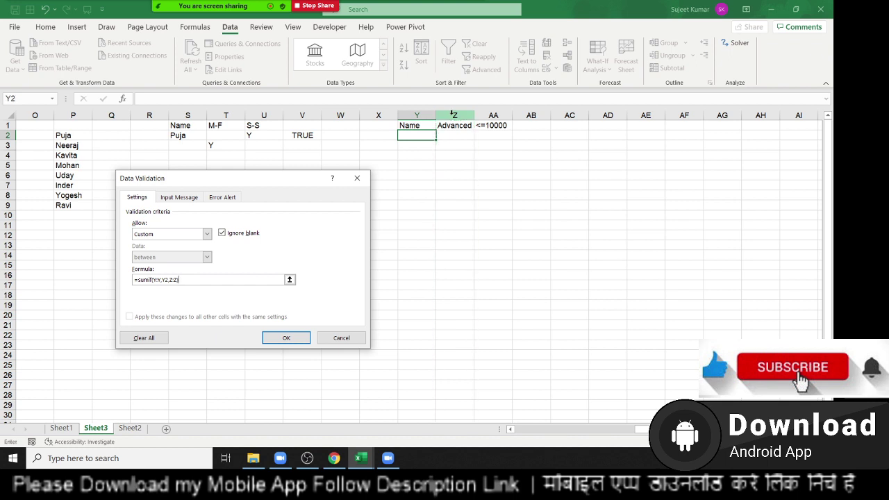
text(<)
text(10000)
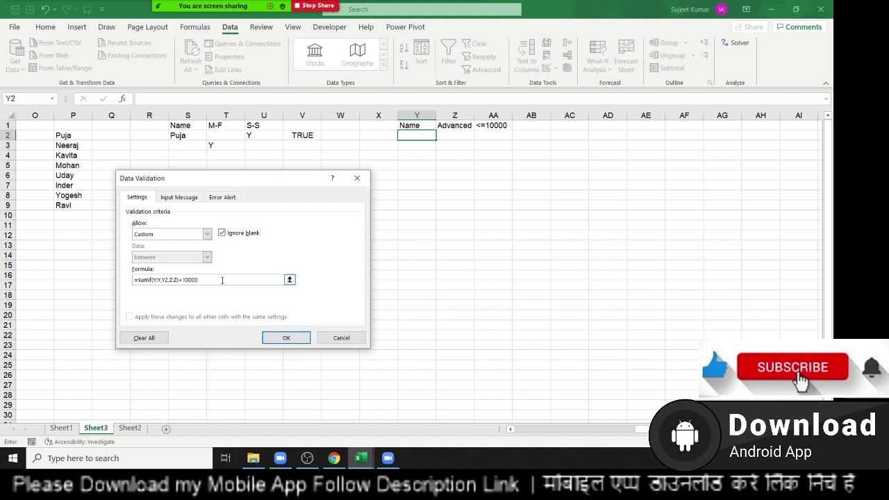
click(284, 340)
- Give Z2 a custom rule =SUMIF(Y:Y,Y2,Z:Z)<=10000 after Excel rejects it as a List source
click(441, 135)
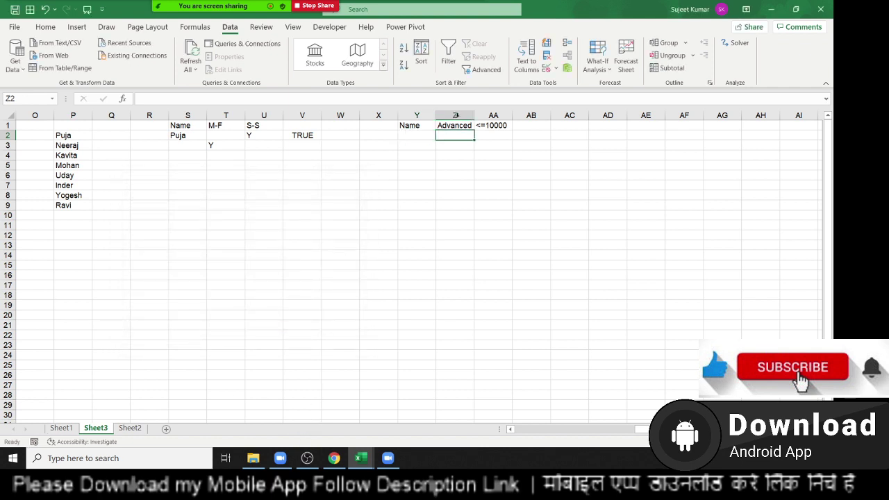
click(545, 68)
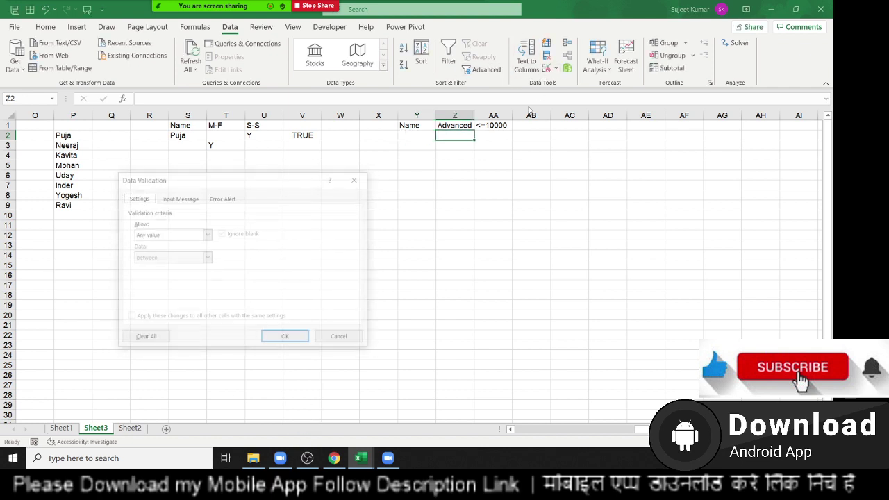
click(206, 234)
click(177, 268)
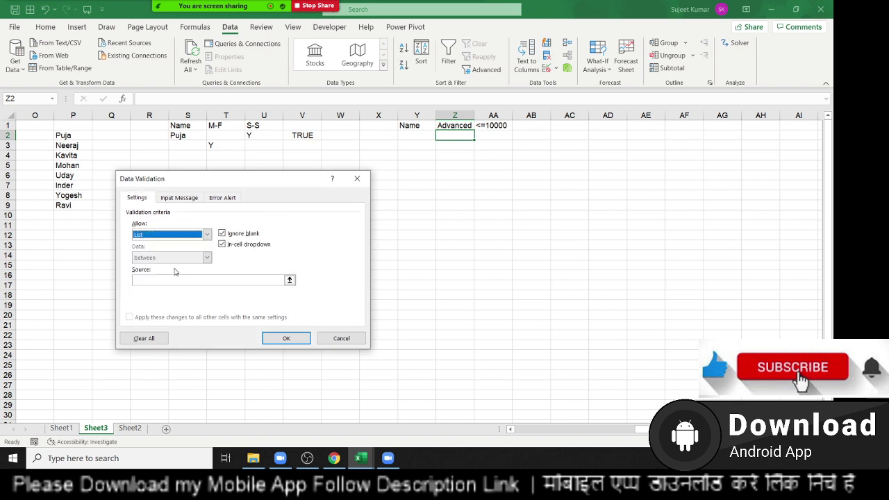
click(175, 280)
text(=sumif(Y:Y,Y2,Z:Z)<10000)
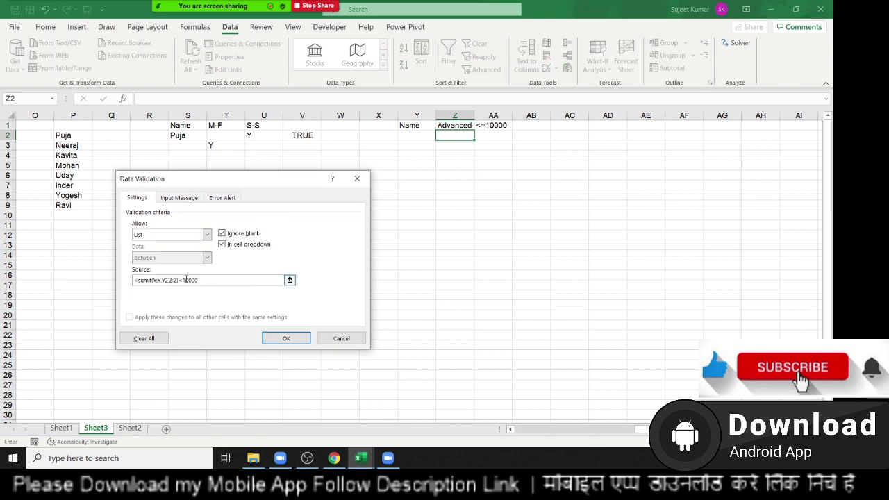
click(182, 280)
text(=)
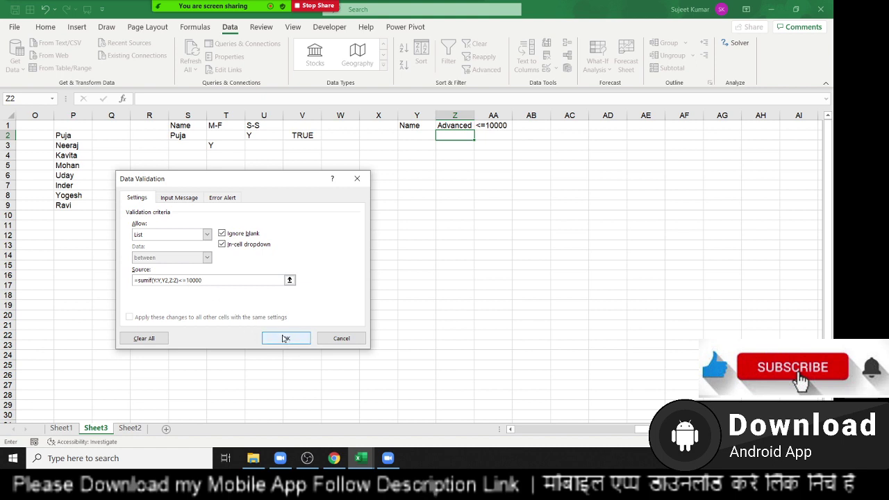
click(284, 338)
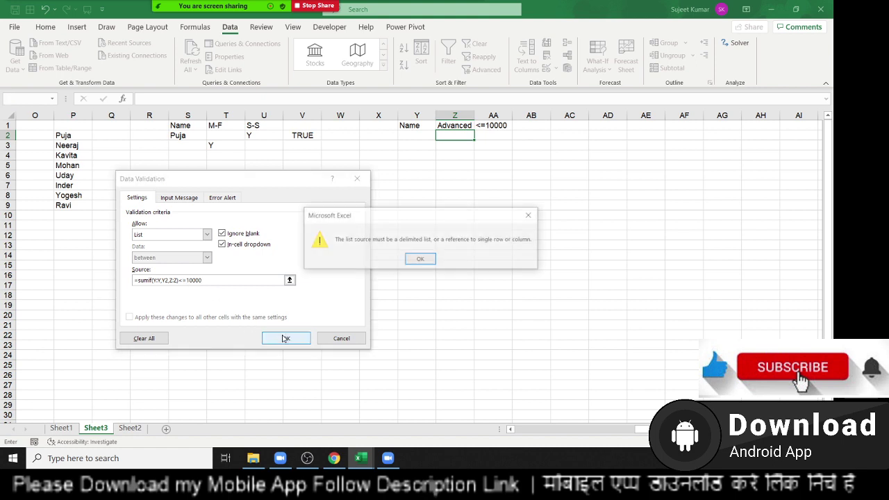
click(420, 259)
click(174, 235)
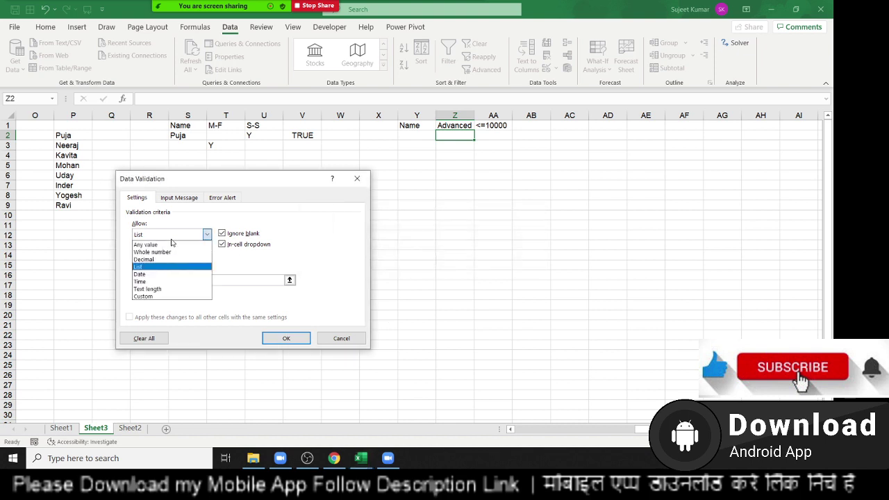
click(167, 297)
click(286, 338)
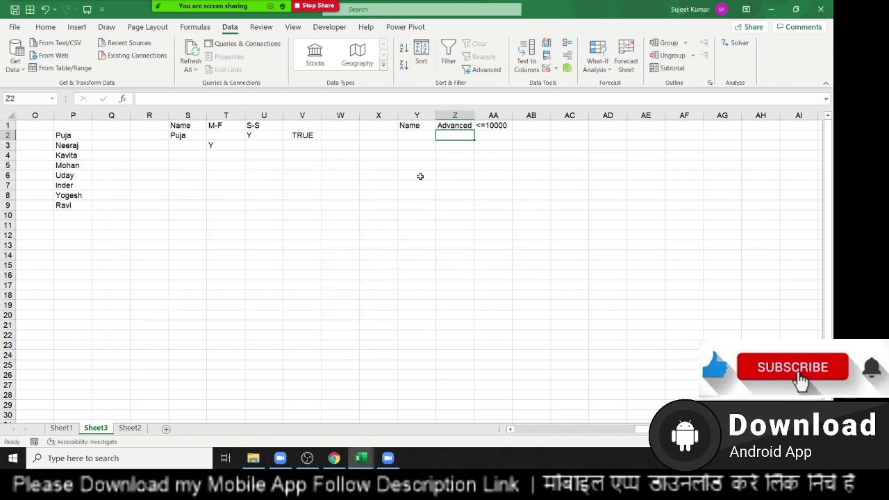
- Copy Y2:Z2 and paste only its validation rules into Y3:Z21
mouse_move(416, 136)
mouse_down()
mouse_move(455, 136)
mouse_move(452, 323)
mouse_up()
key(ctrl+c)
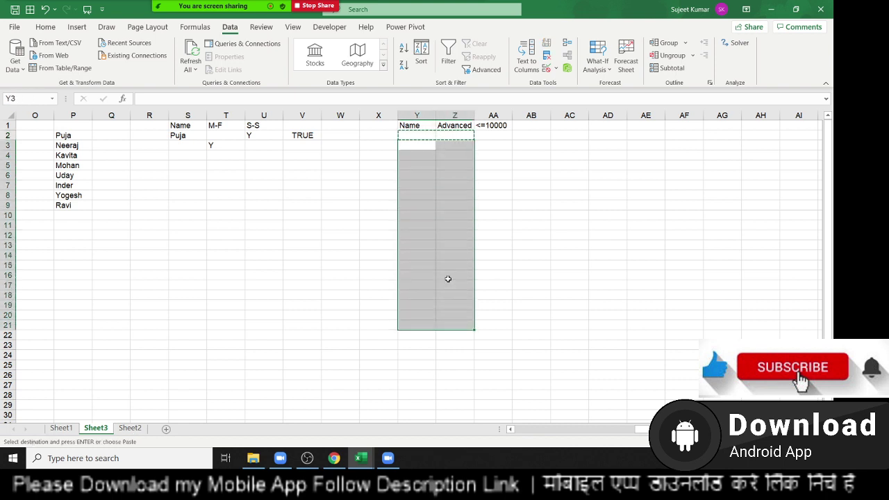
right_click(448, 279)
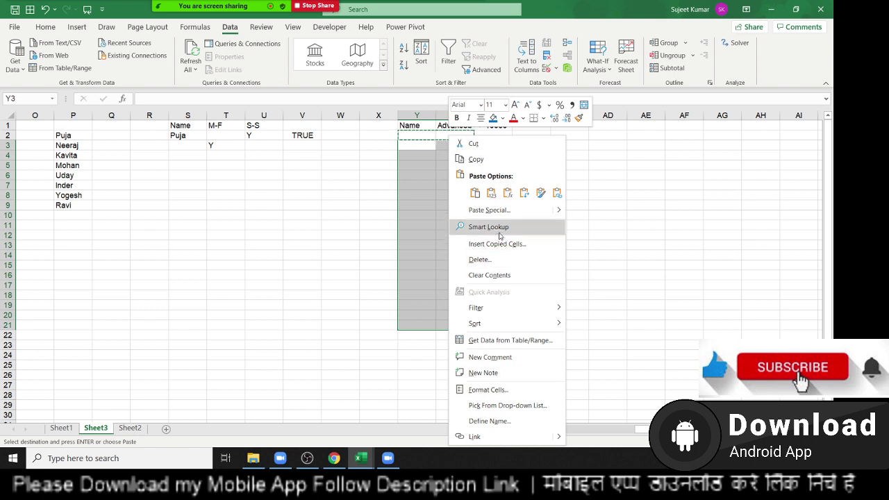
click(489, 210)
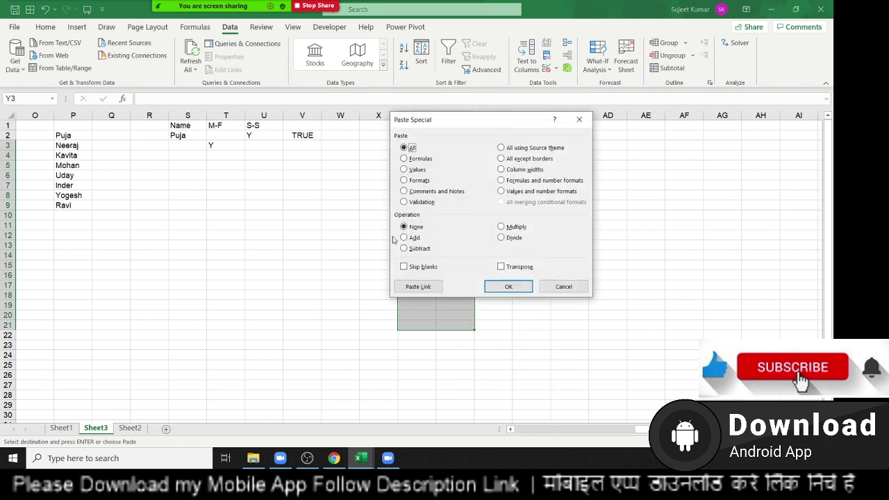
click(425, 203)
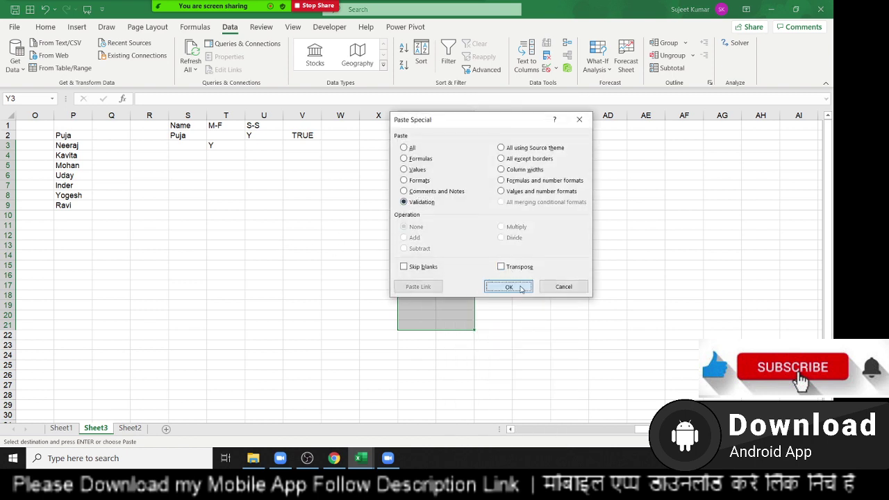
click(520, 287)
key(Escape)
key(Up)
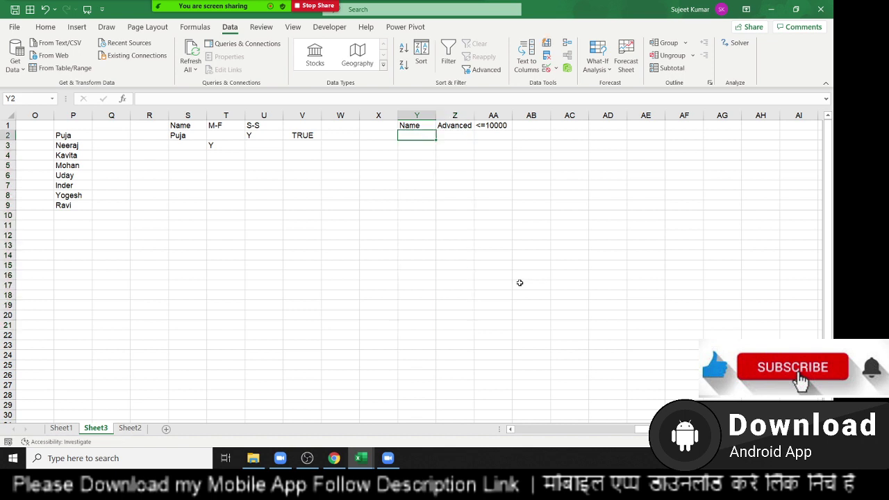
- Enter Puja with 5000 in row 2 and Puja with 5000 in row 6 after 6000 is rejected
text(Puja)
key(Tab)
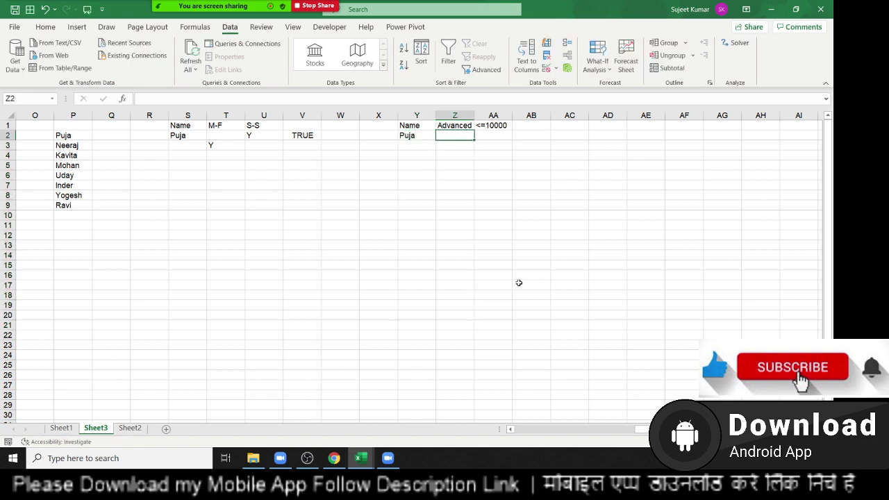
text(5000)
key(Return)
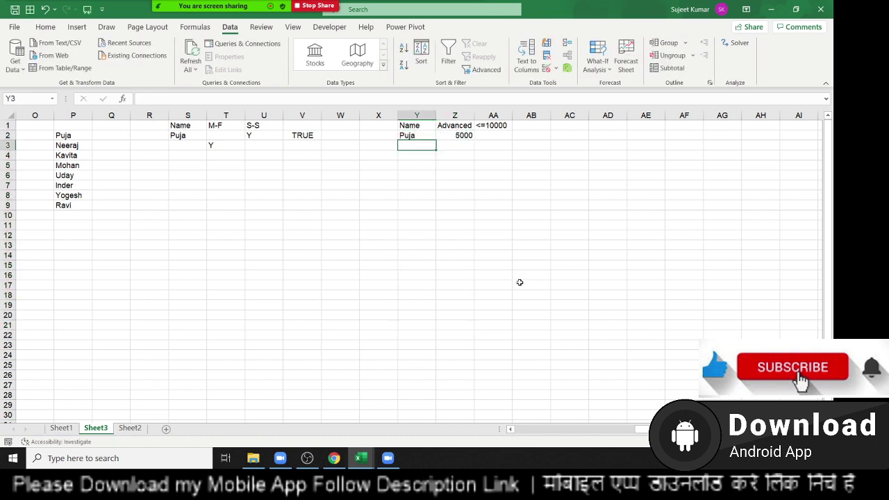
key(Down)
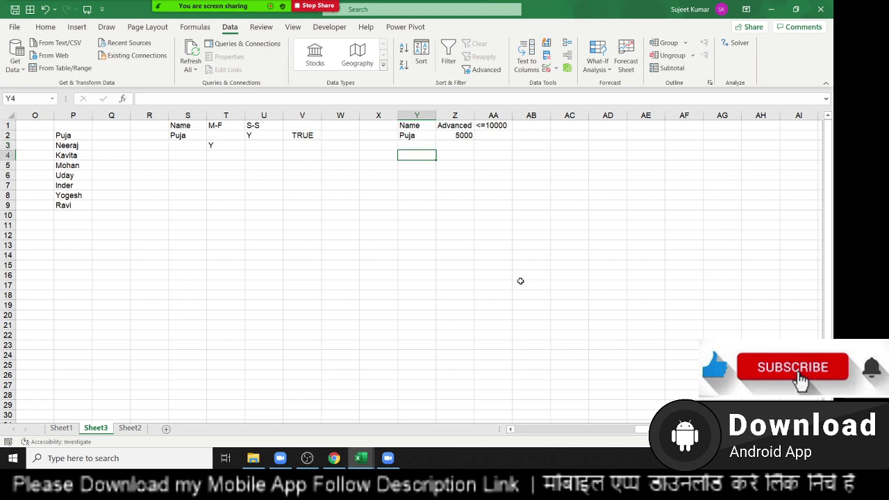
key(Down)
key(Down)
text(Puja)
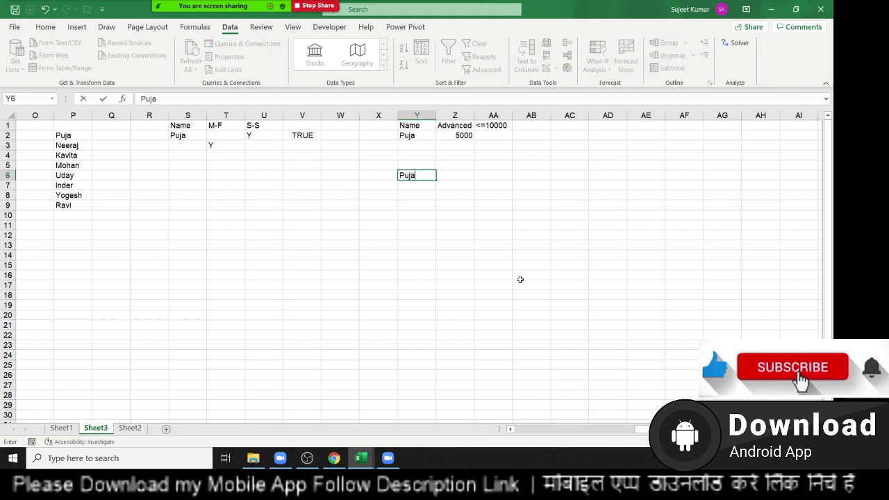
key(Tab)
text(6000)
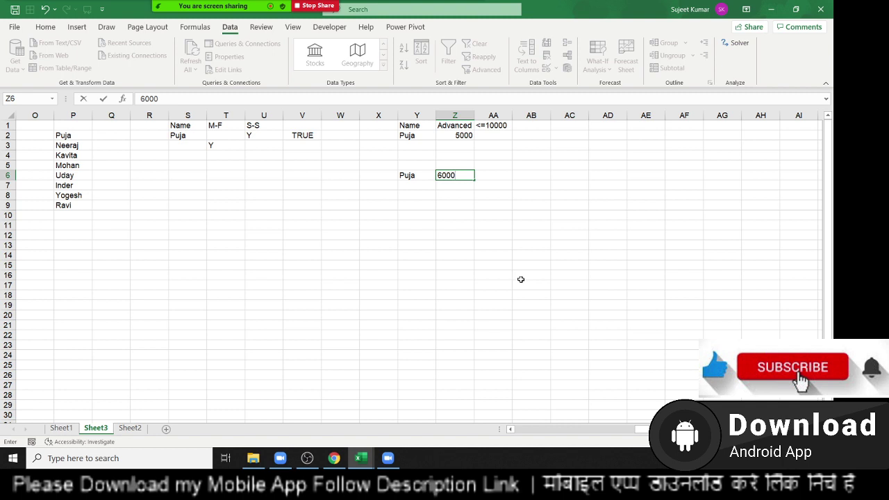
key(Return)
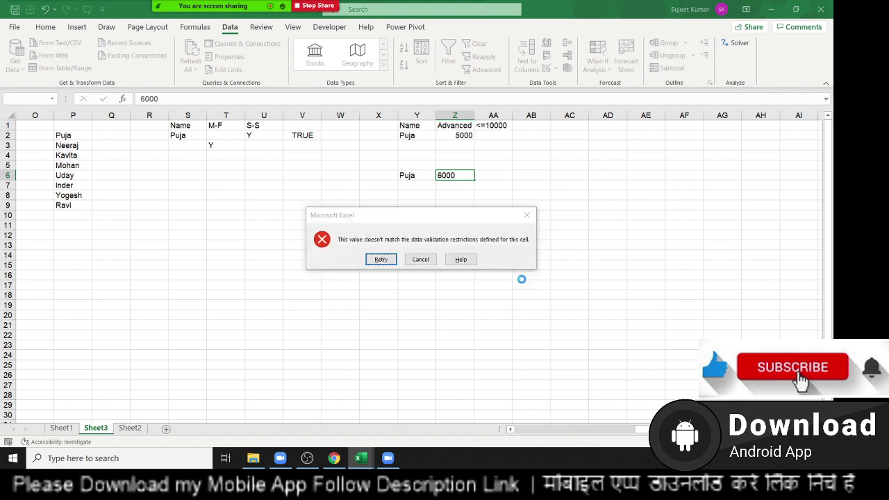
key(Return)
text(5000)
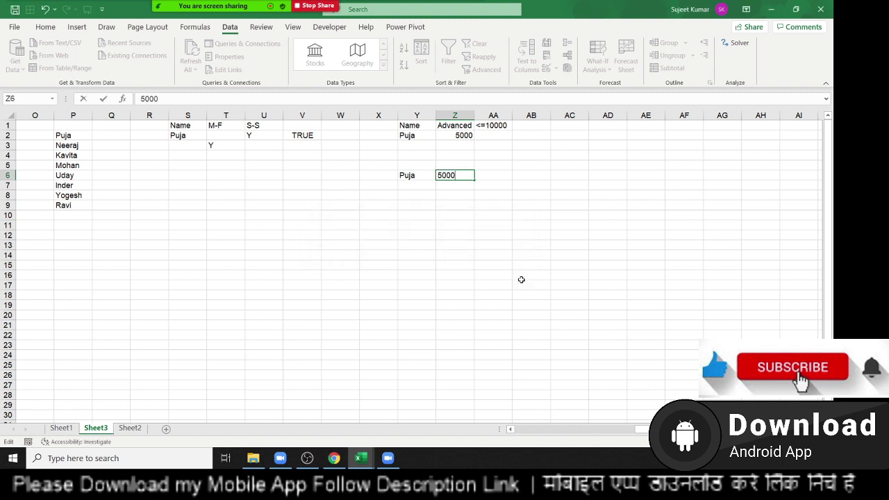
key(Return)
- Test a third Puja entry in Y9, discard it when rejected, and select Y2
key(Down)
key(Down)
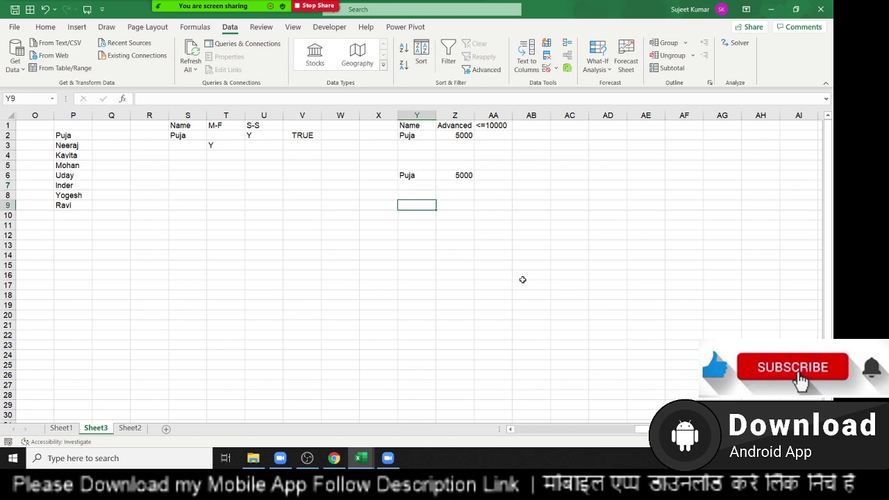
text(Puja)
key(Return)
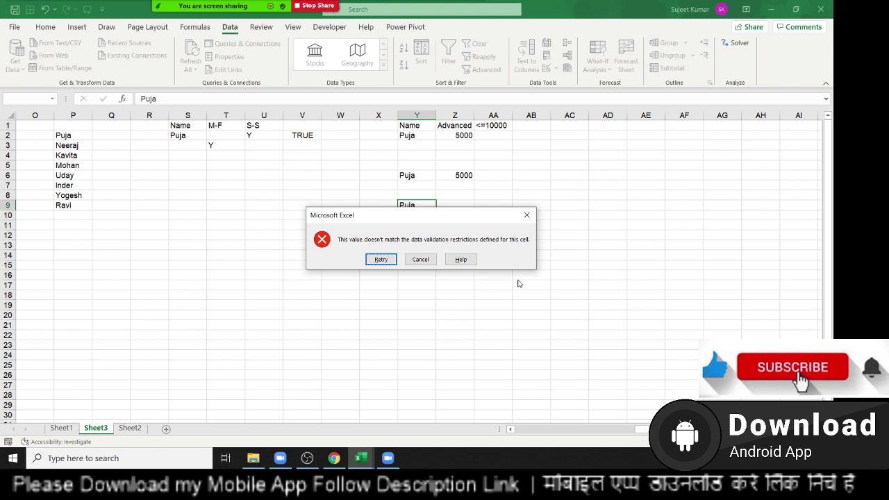
key(Escape)
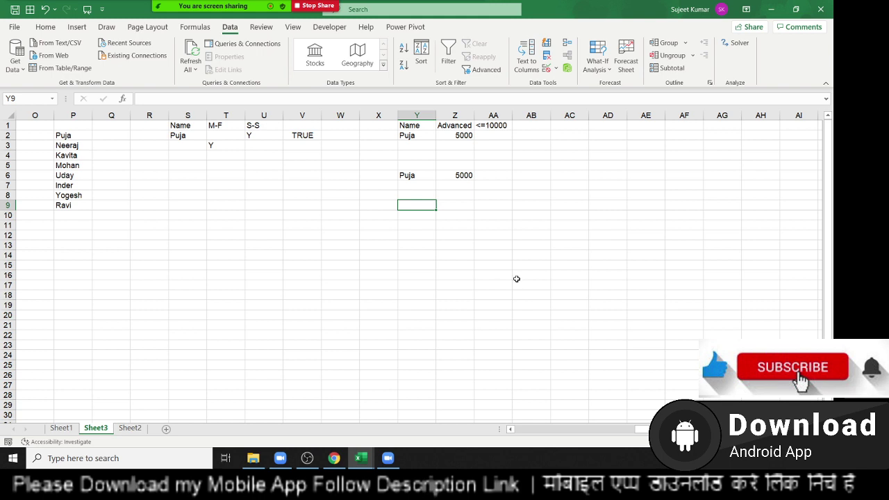
click(426, 133)
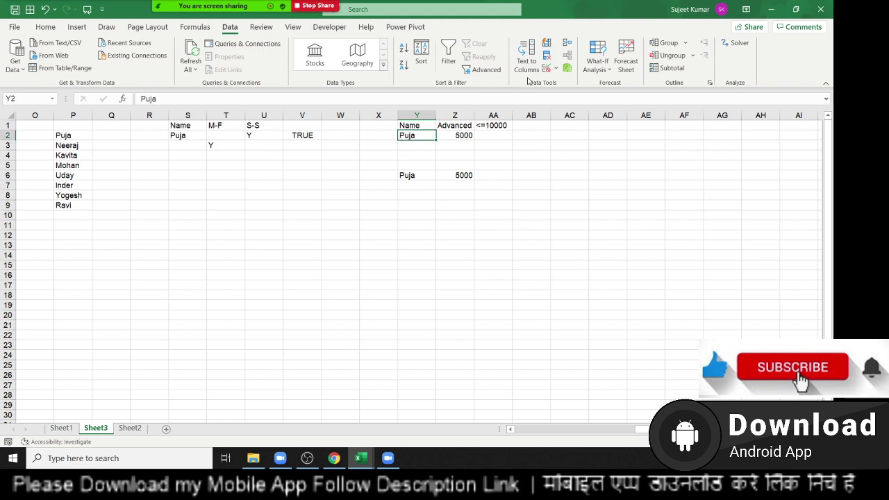
- Review the SUMIF validation rules on Y2 and Z2 unchanged, then admit the waiting participant
click(546, 68)
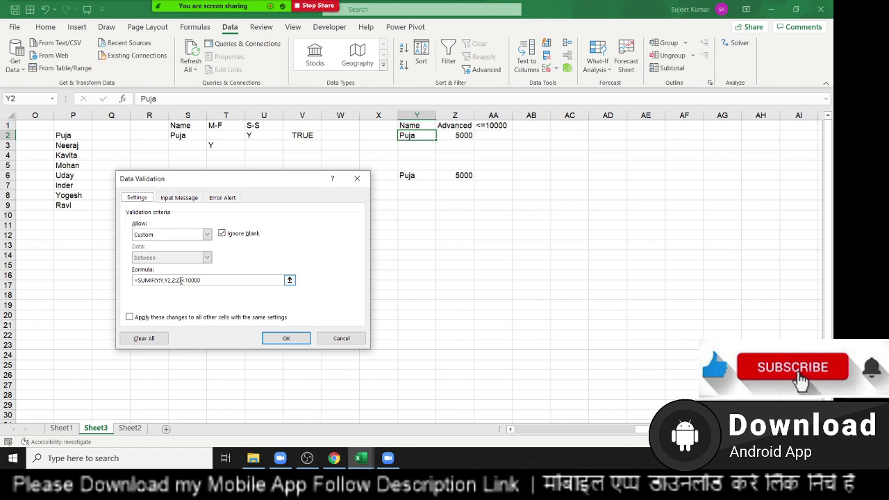
key(Return)
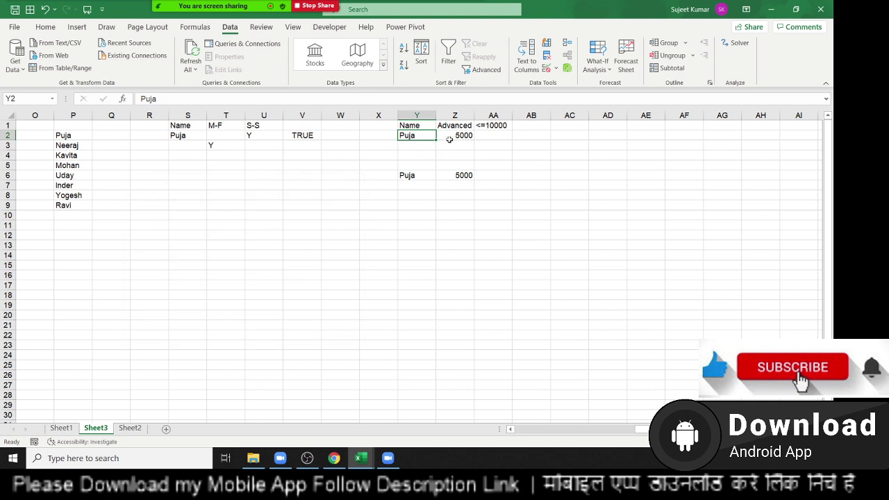
click(450, 139)
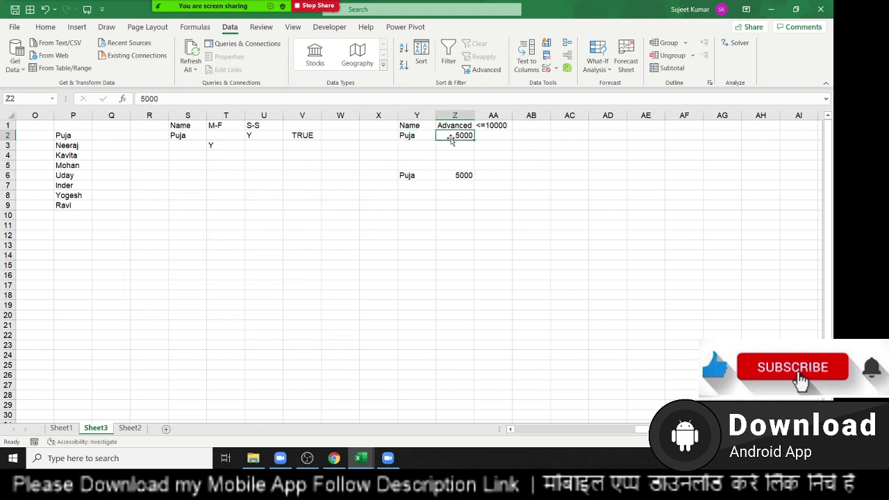
click(546, 68)
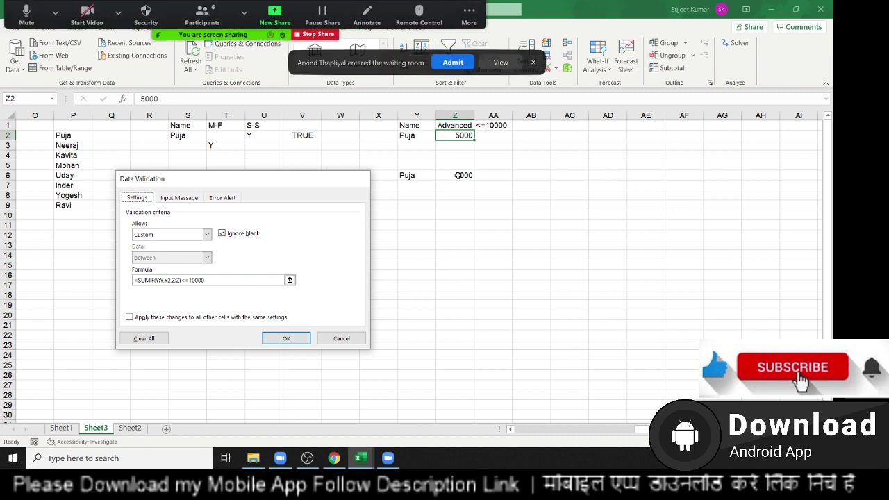
key(Return)
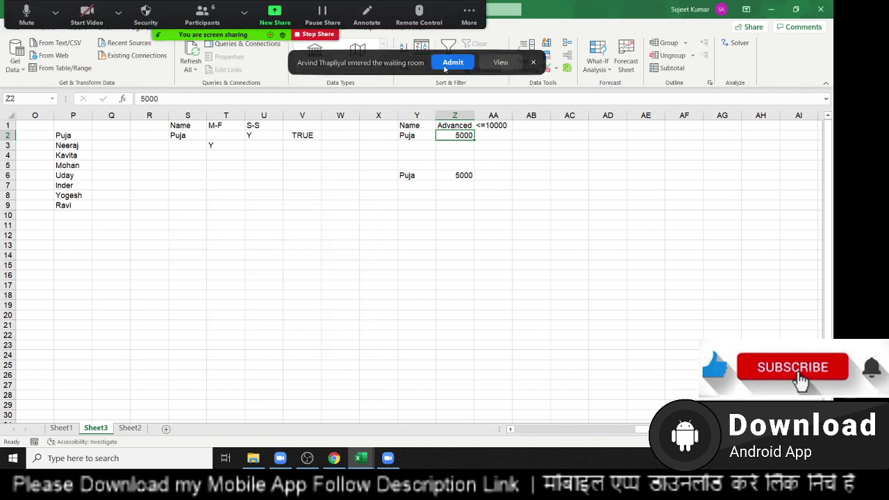
click(445, 64)
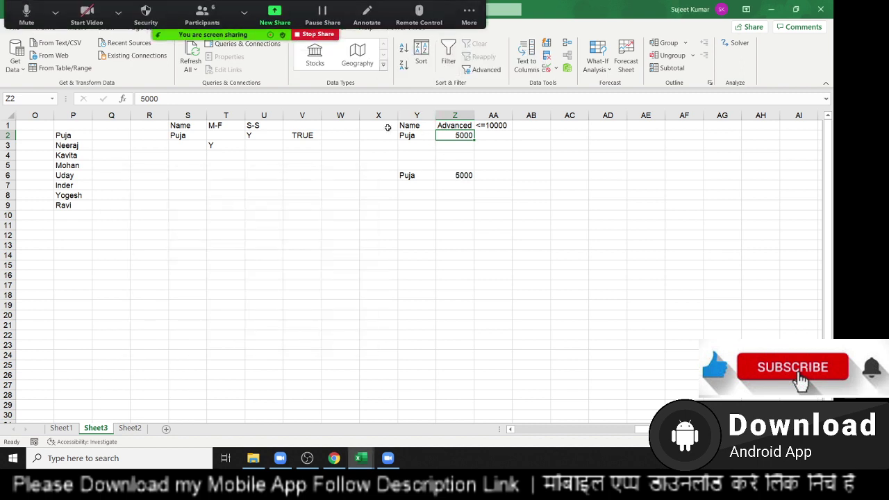
- On Sheet2, clear column A and enter the cities Delhi and Noida in A2:A3
click(134, 430)
click(36, 115)
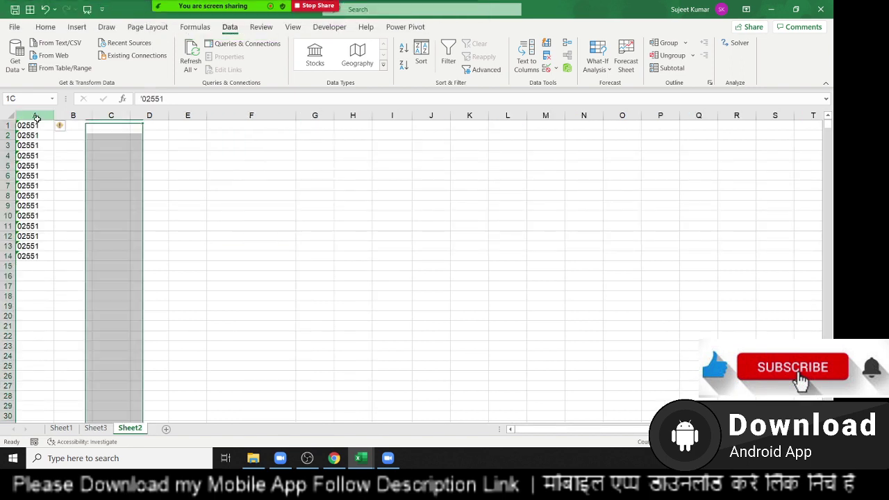
key(ctrl+z)
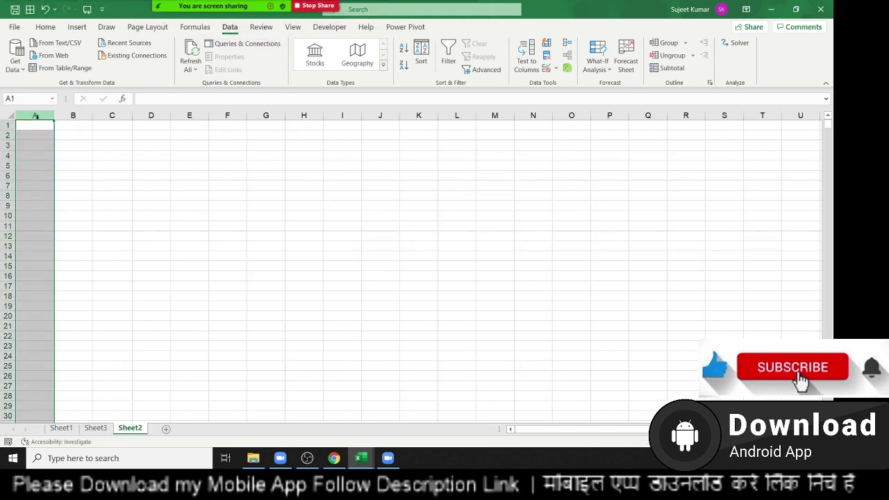
key(Down)
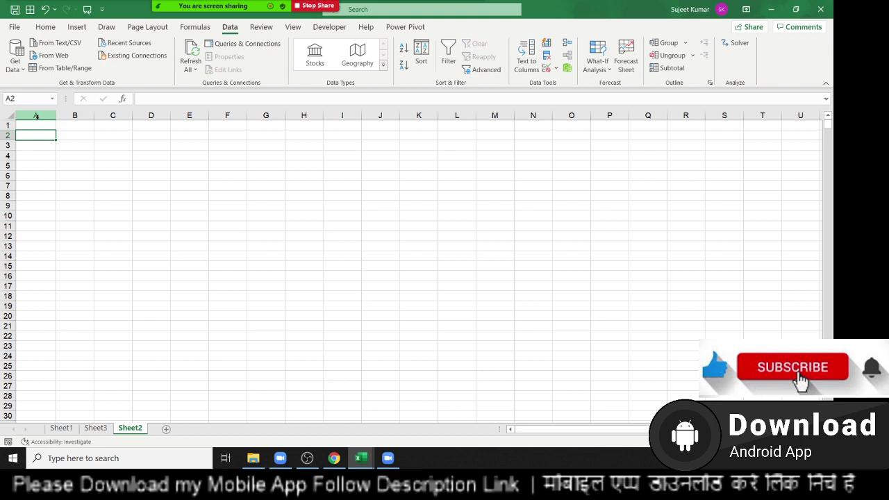
text(Delhi)
key(Return)
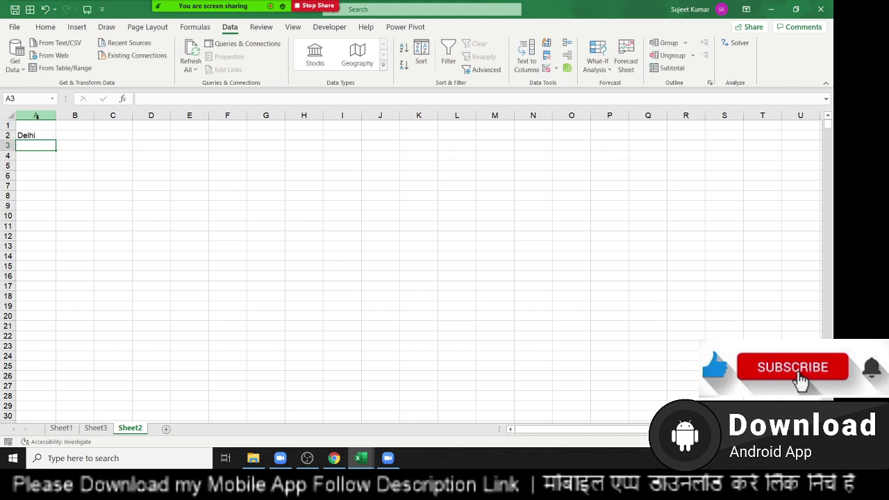
text(Noida)
key(Tab)
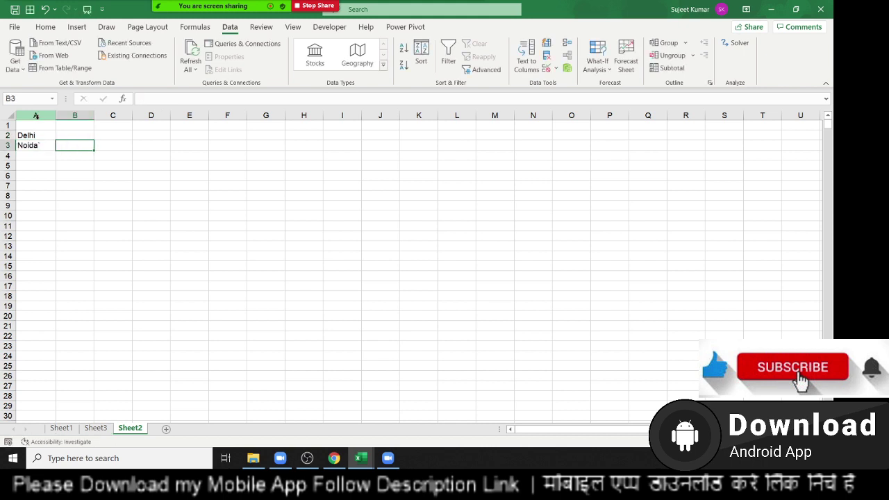
key(Left)
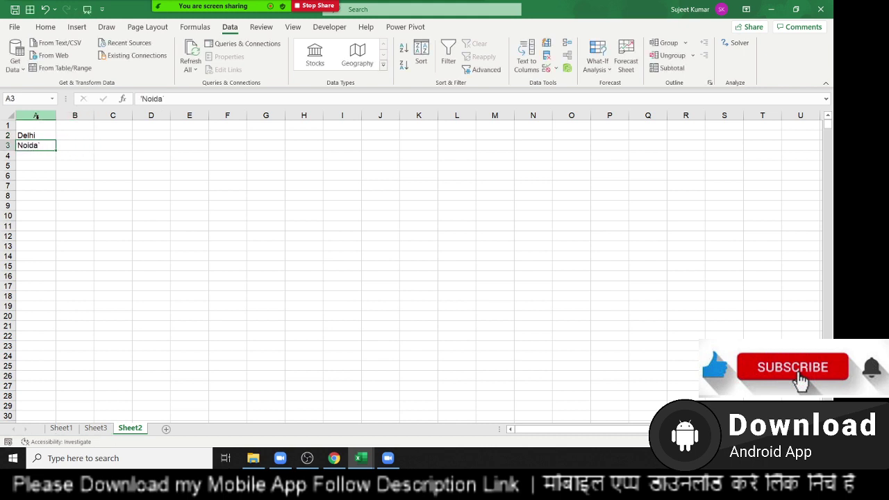
key(F2)
key(BackSpace)
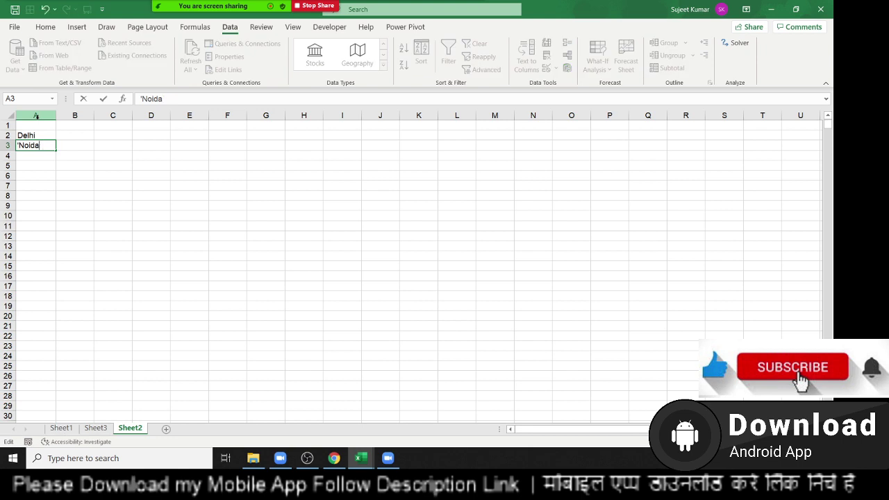
key(Return)
- Enter the areas South, East, North, West, Central and NCR in C2:C7
key(Up)
key(Right)
key(Right)
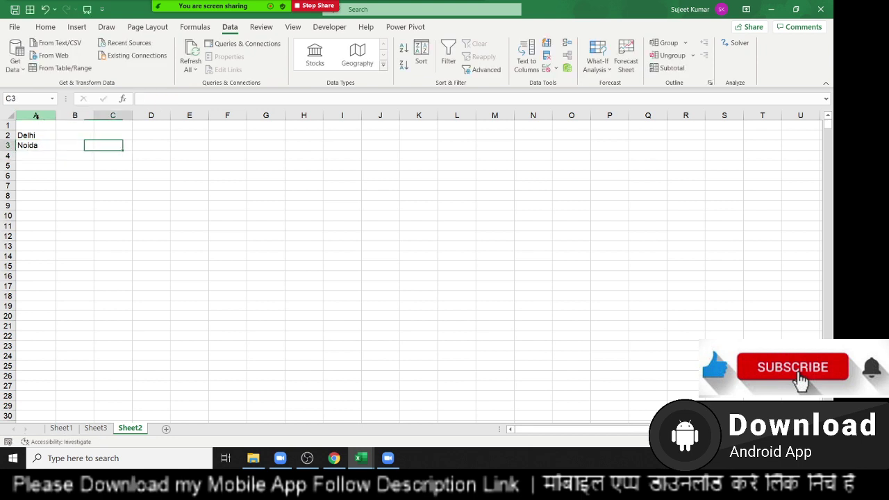
key(Up)
text(Del)
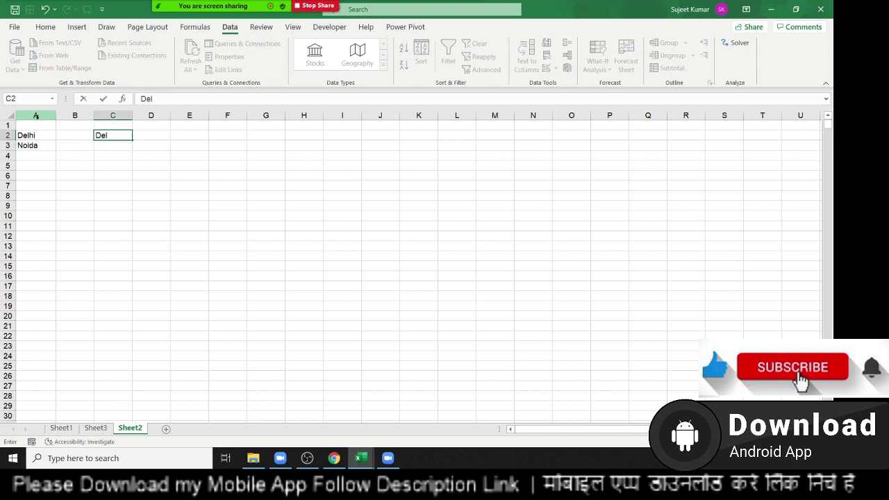
key(Escape)
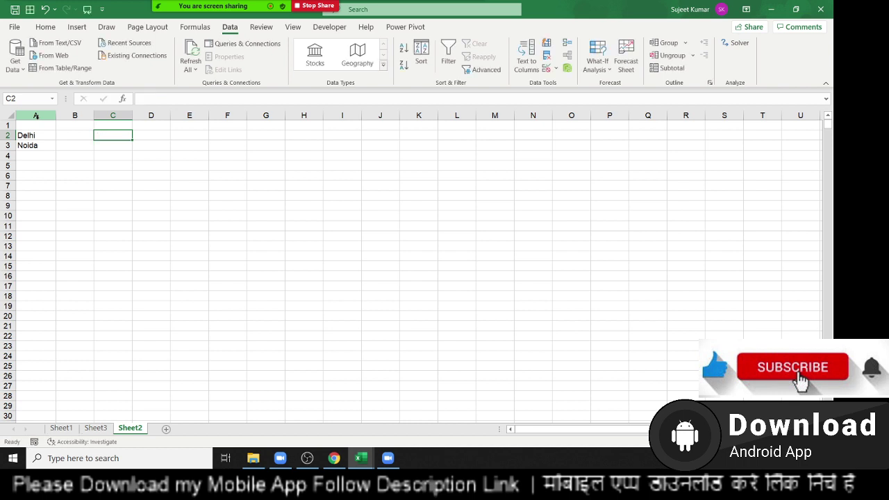
text(S)
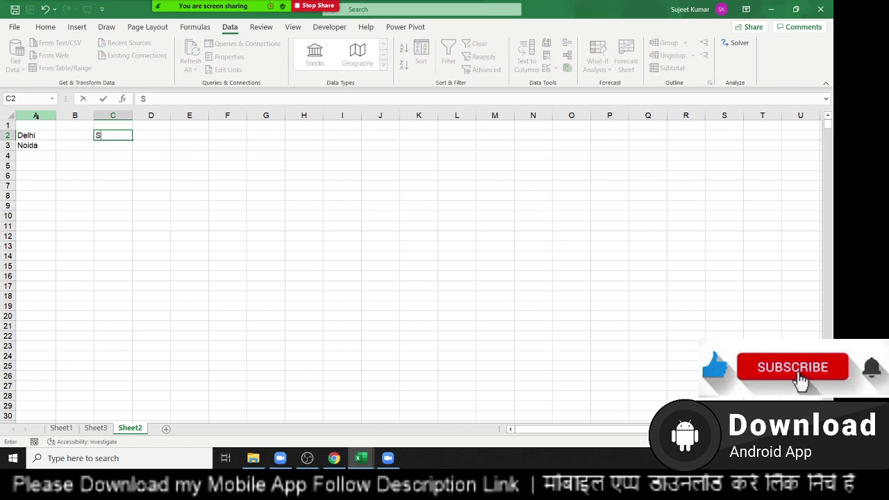
text(outh)
key(Return)
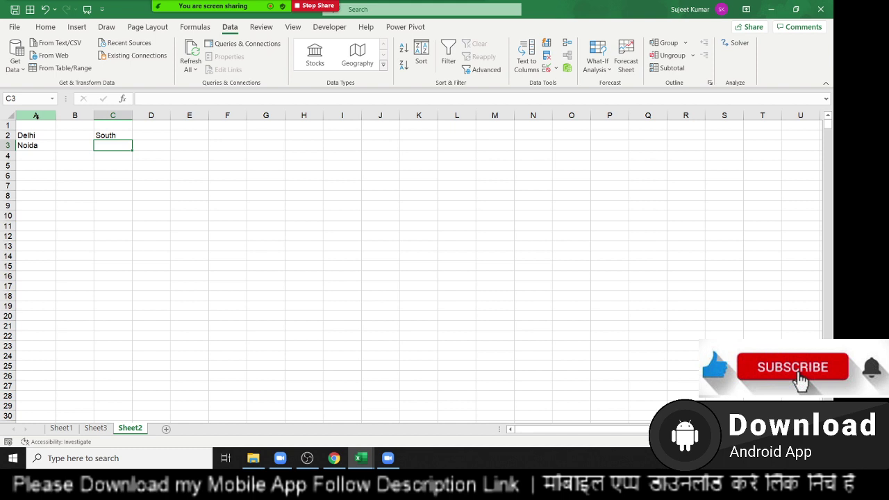
text(Easrt)
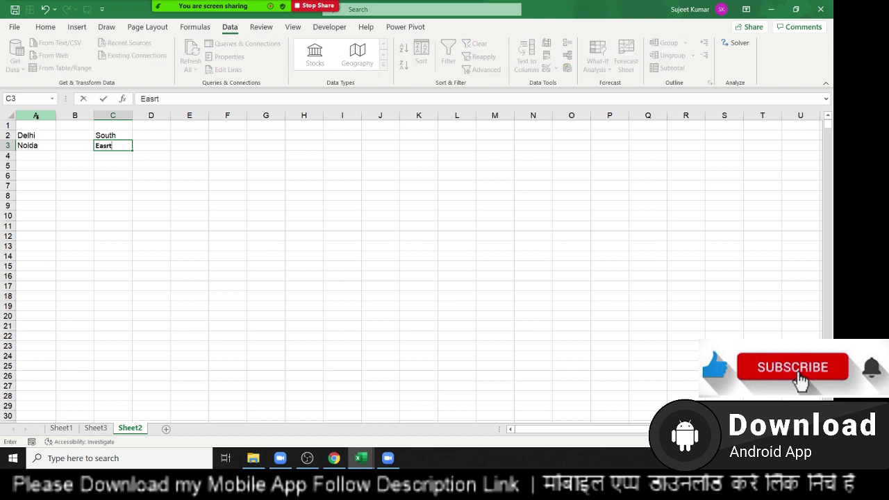
key(BackSpace)
key(BackSpace)
key(Return)
text(Nor)
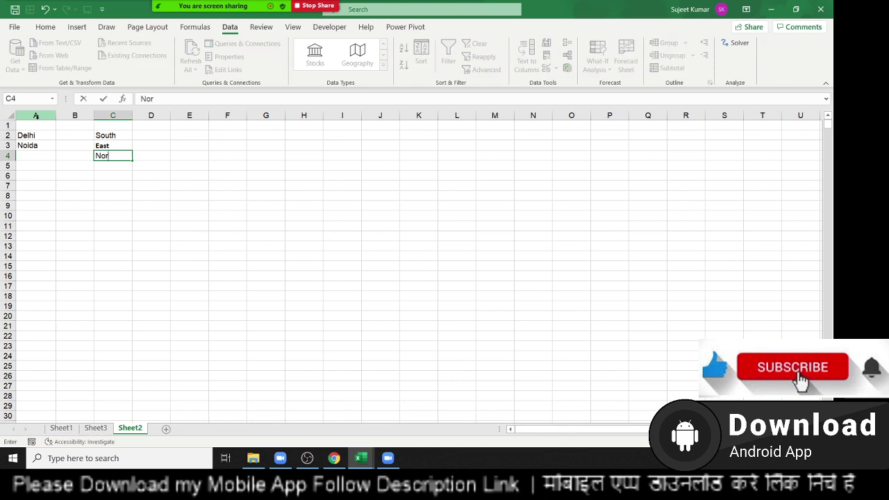
text(th\)
key(Return)
text(West)
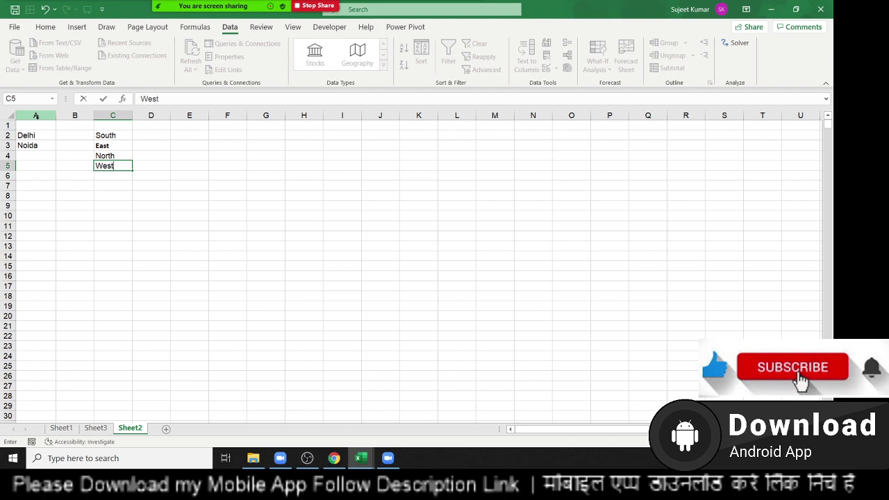
key(Return)
text(Ce)
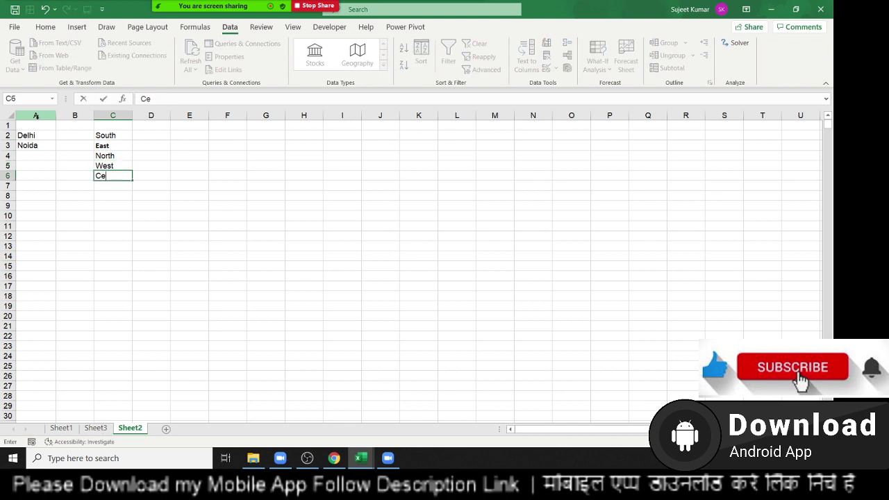
text(nrt)
text(tra)
text(l)
key(Return)
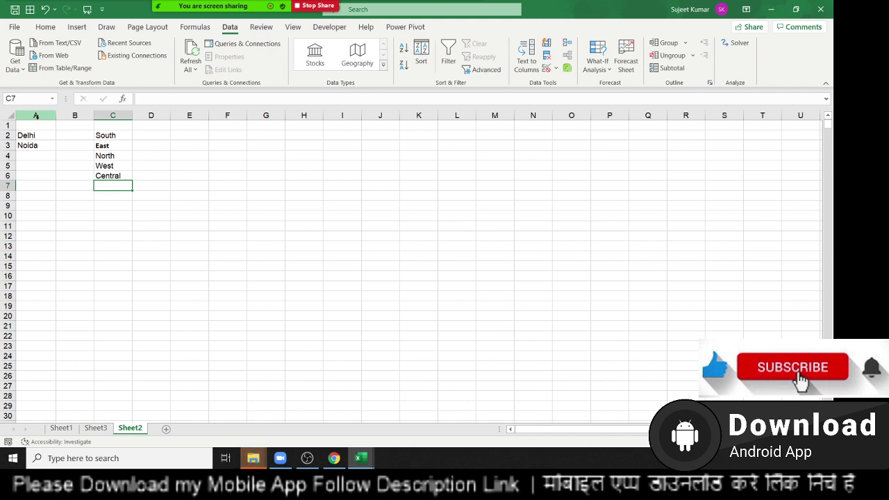
text(NCR)
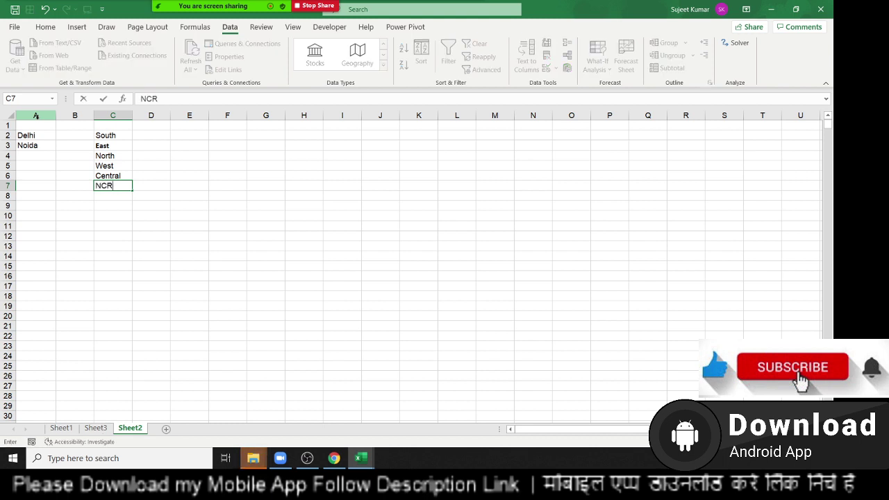
key(Tab)
key(Up)
key(Up)
key(Up)
key(Up)
key(Up)
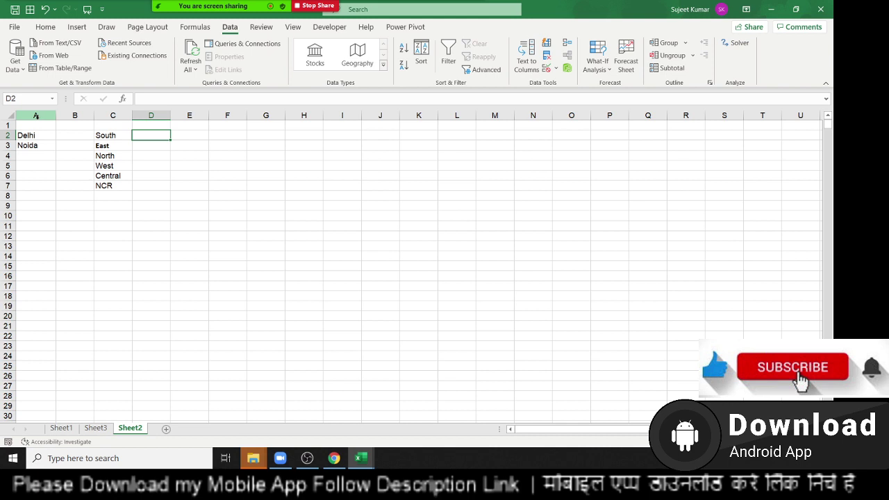
- Enter Sec-1 in D2 and fill the series down column D to Sec-29
text(Sec-)
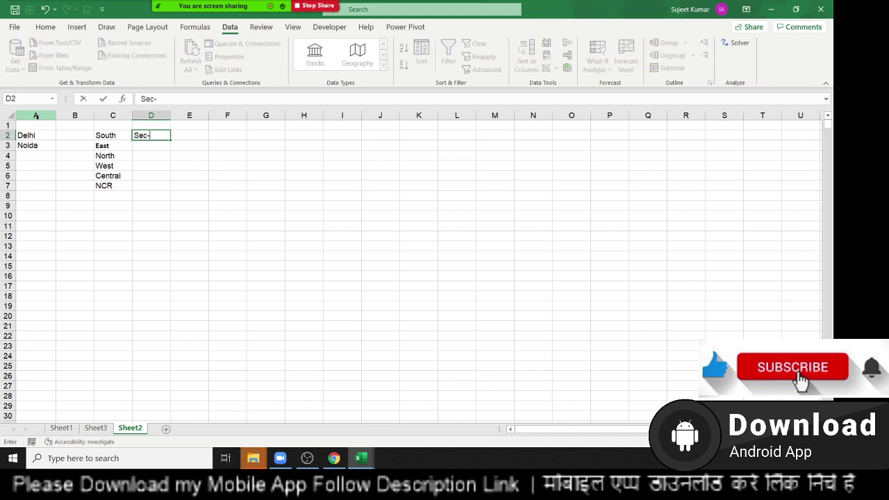
text(1)
key(Return)
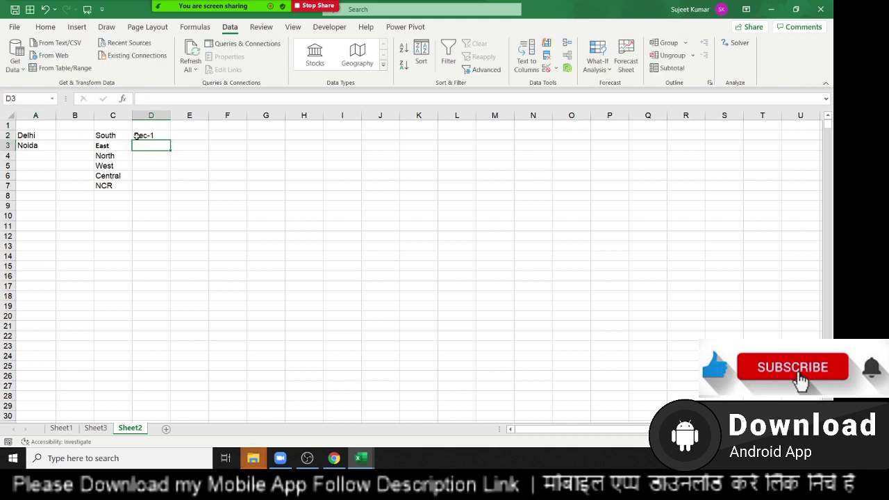
click(137, 136)
mouse_move(170, 140)
mouse_down()
mouse_move(152, 392)
mouse_move(162, 411)
mouse_up()
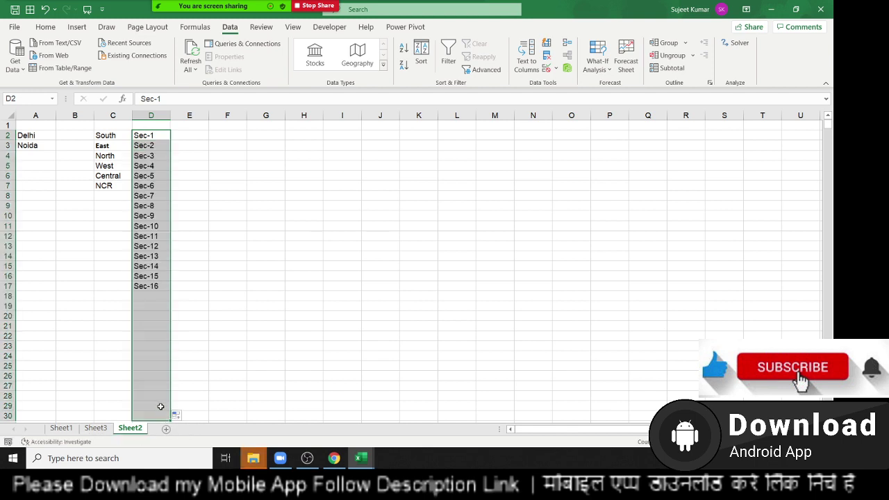
- Add the headings City in G2 and Area in H2
click(272, 134)
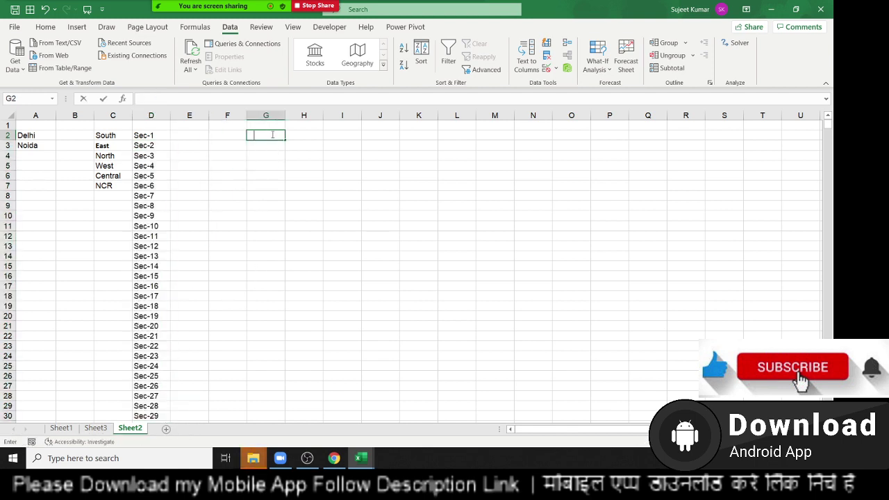
text(City)
key(Return)
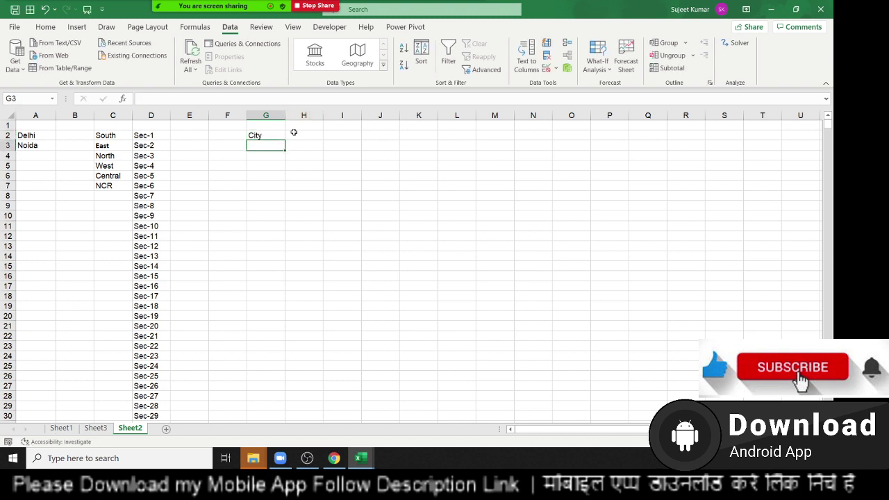
click(294, 132)
text(Area)
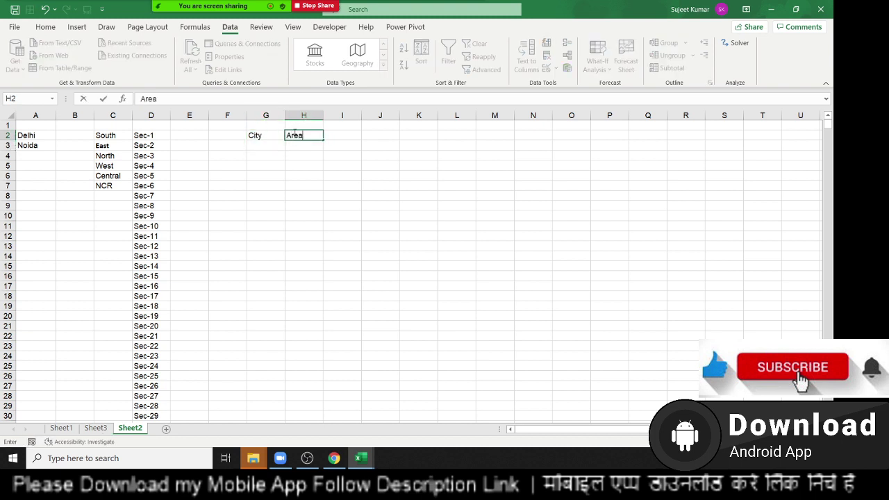
key(Return)
key(Left)
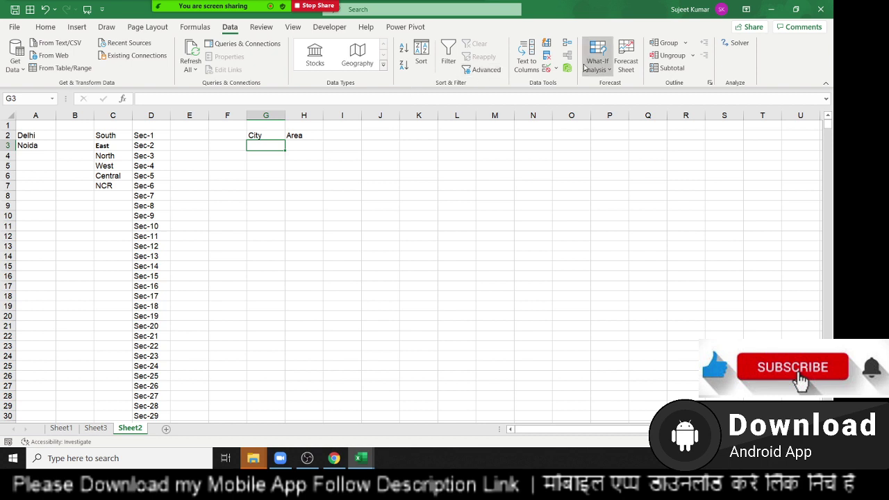
- Give G3 a List data validation sourced from the cities in $A$2:$A$3
click(528, 62)
key(Return)
click(545, 69)
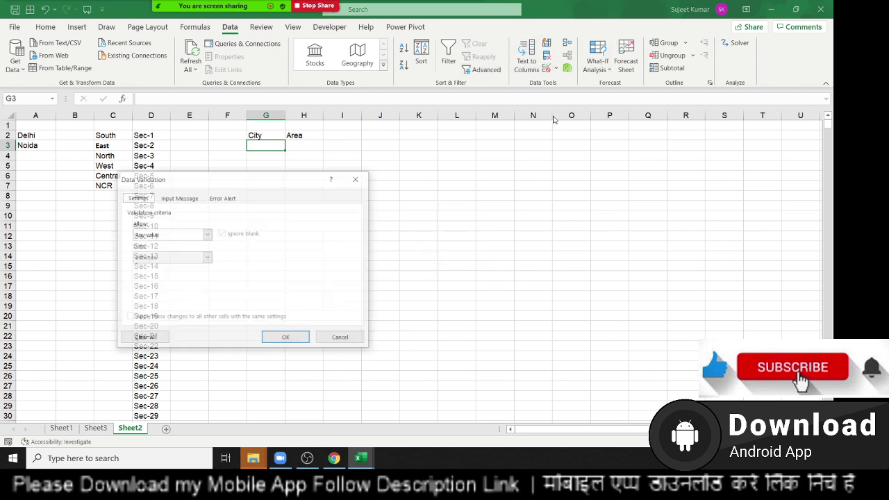
click(162, 237)
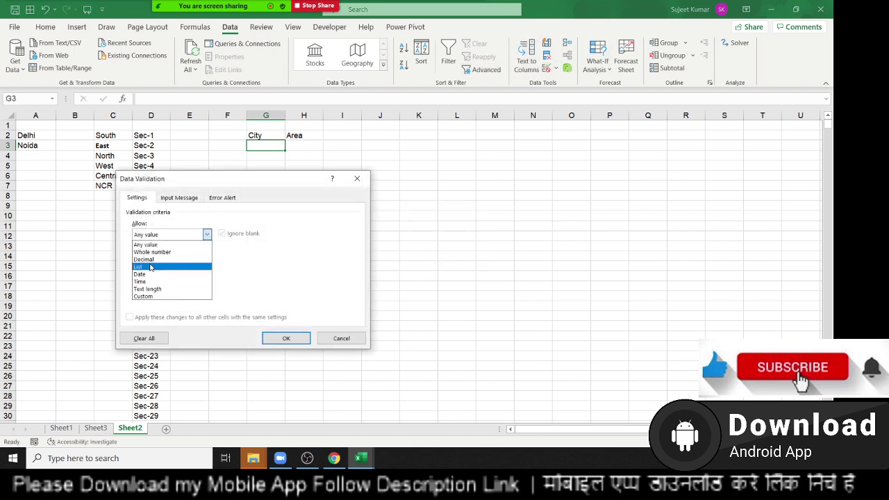
click(152, 268)
click(176, 278)
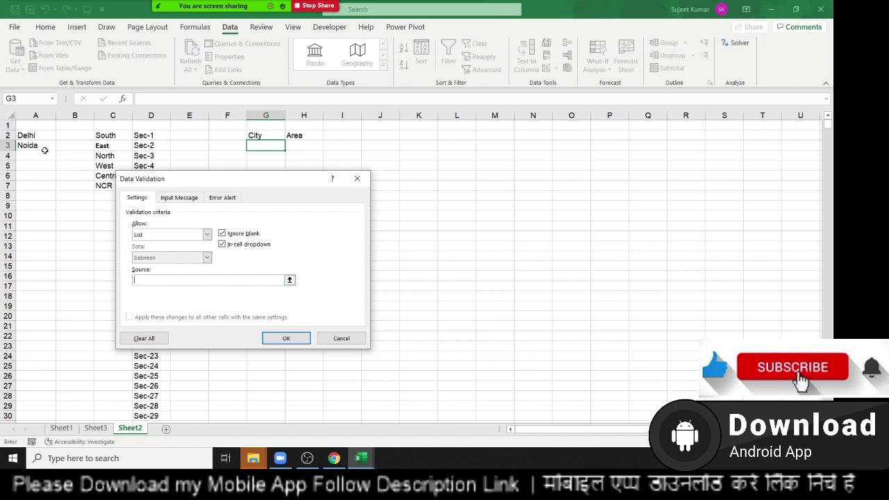
drag(38, 137, 40, 144)
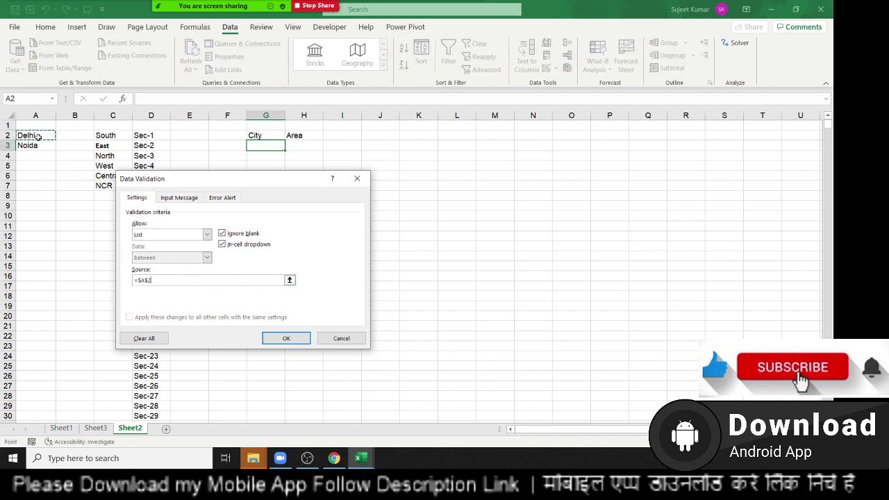
click(286, 338)
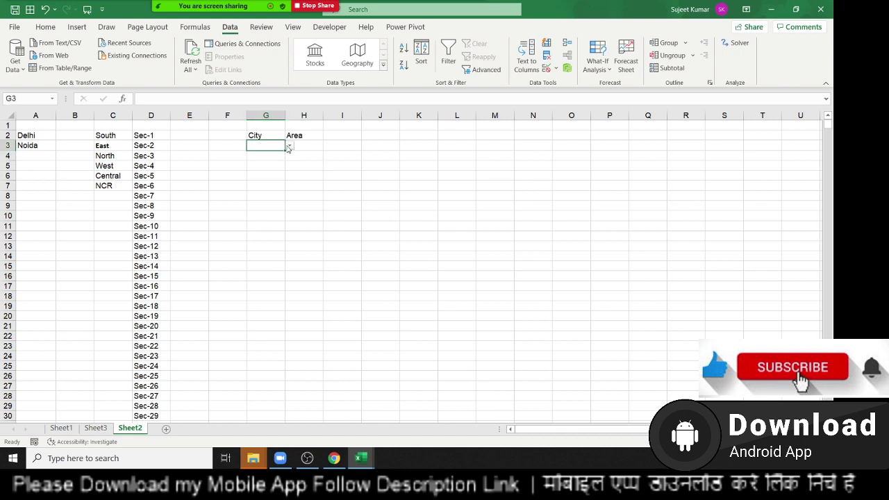
- Pick Delhi, then Noida, from G3's city drop-down
click(286, 147)
click(276, 154)
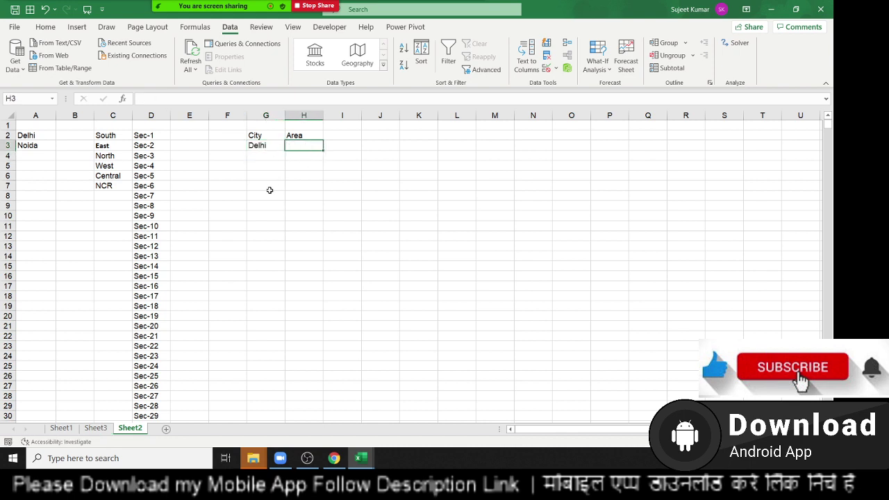
click(304, 143)
click(269, 148)
click(289, 147)
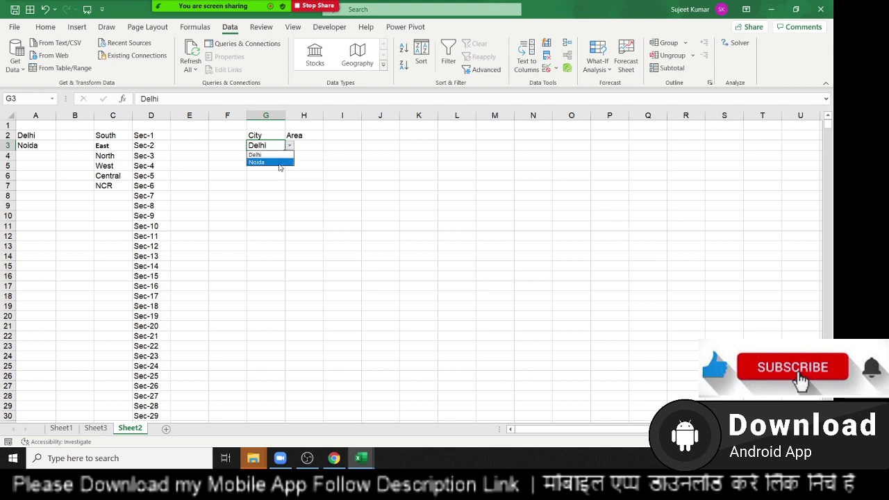
click(281, 167)
click(313, 138)
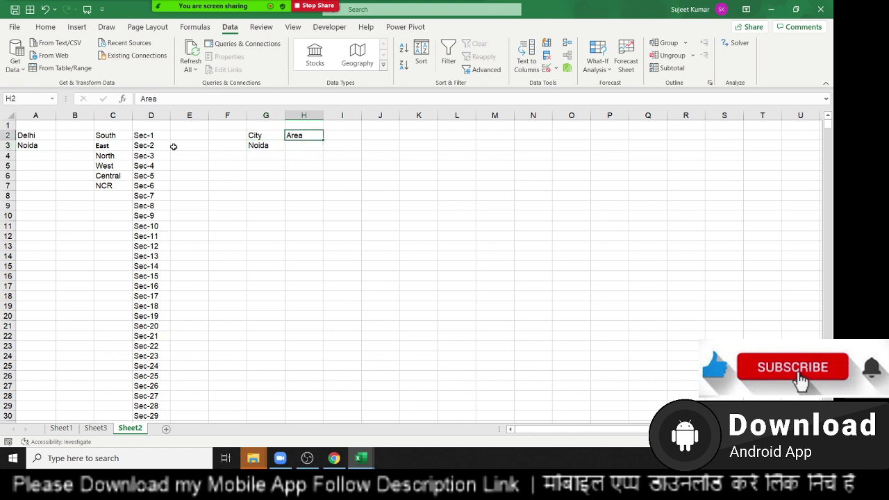
click(109, 136)
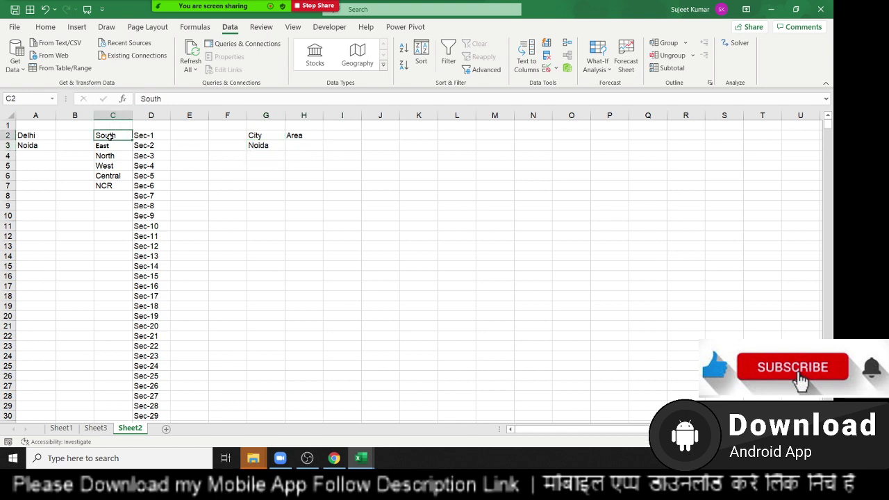
- Define names for the areas C2:C7 (Delhi) and the sectors D2:D30 (Noida)
drag(109, 137, 111, 185)
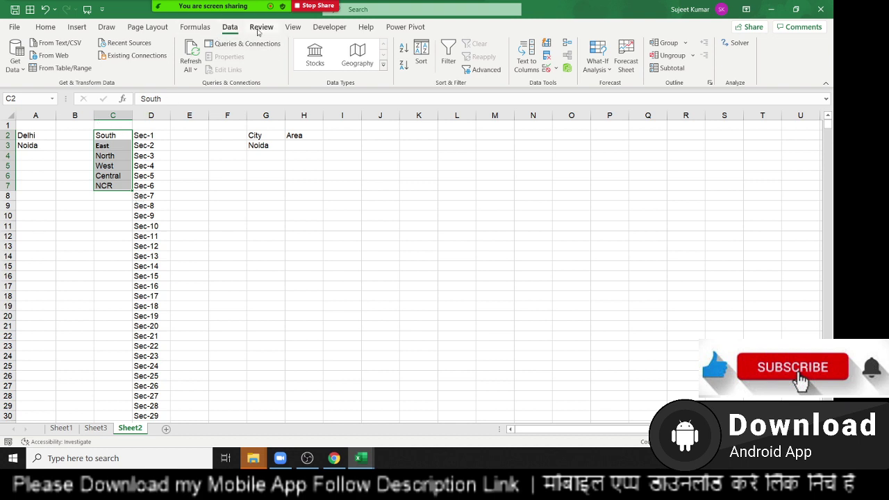
click(195, 27)
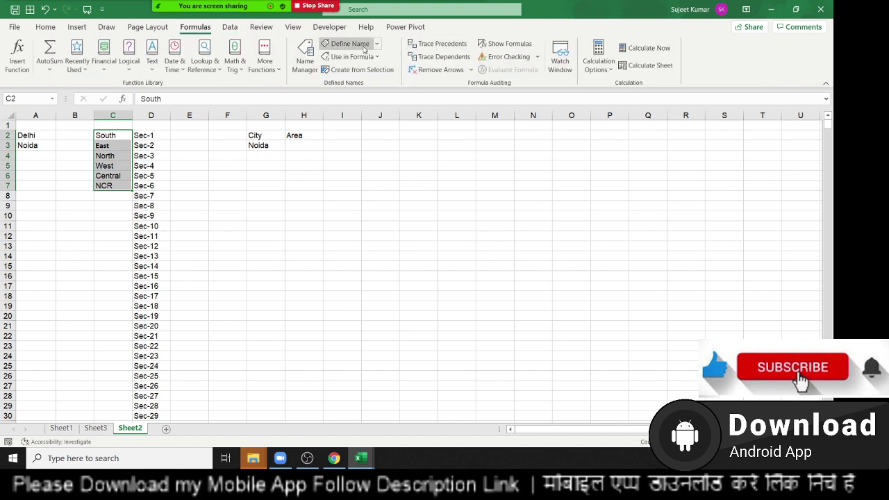
click(363, 46)
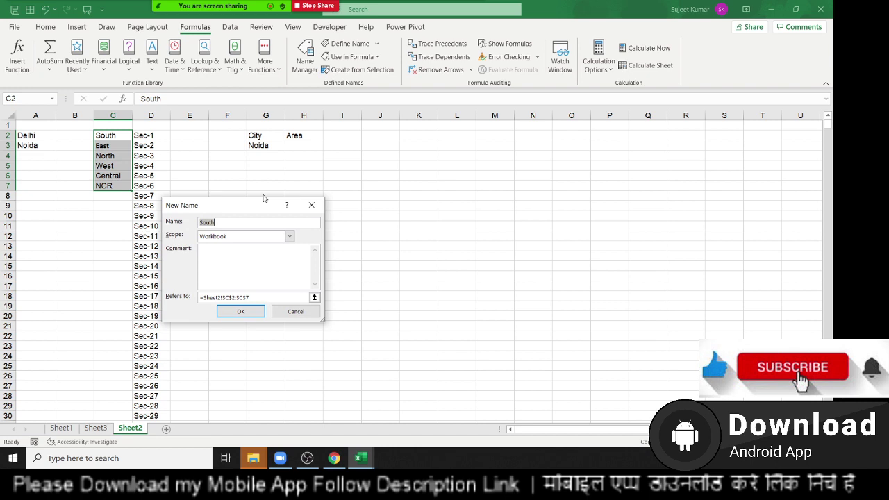
text(Delhi)
click(241, 311)
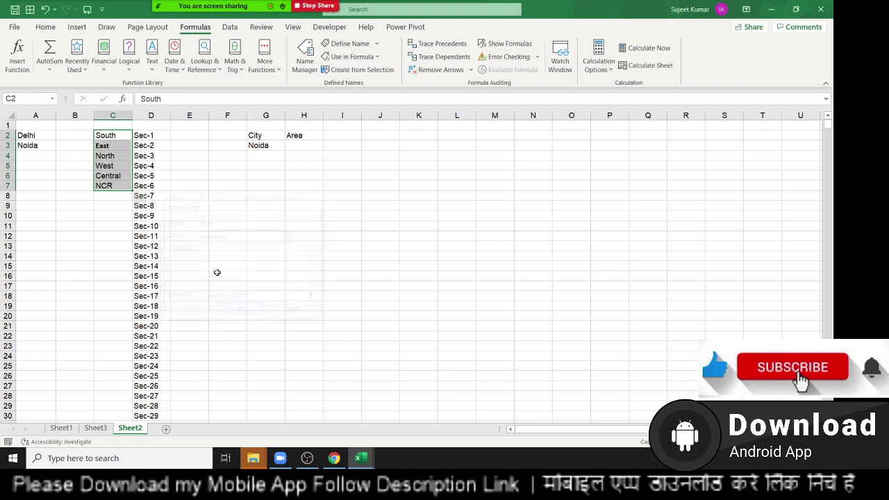
click(151, 136)
key(ctrl+shift+Down)
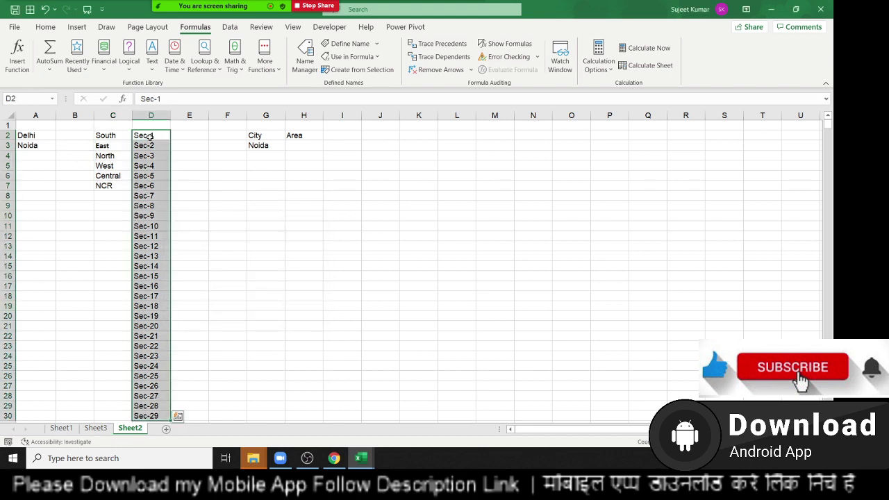
click(347, 43)
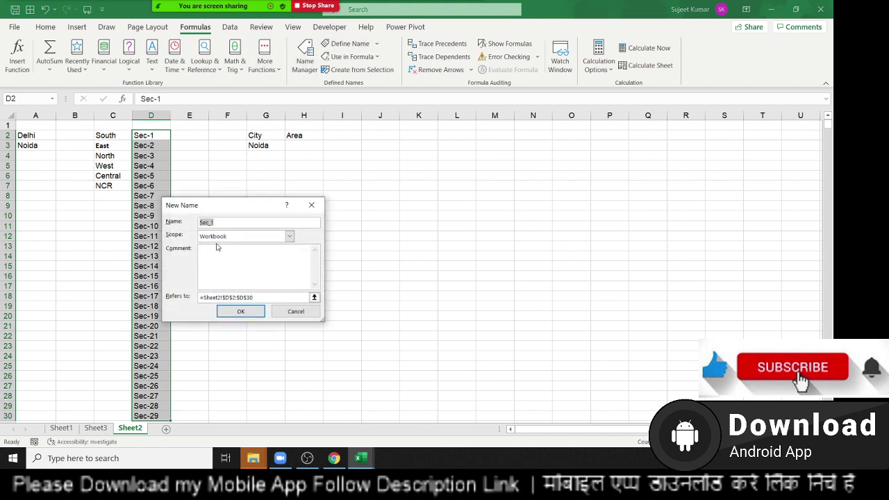
text(Noida)
click(240, 313)
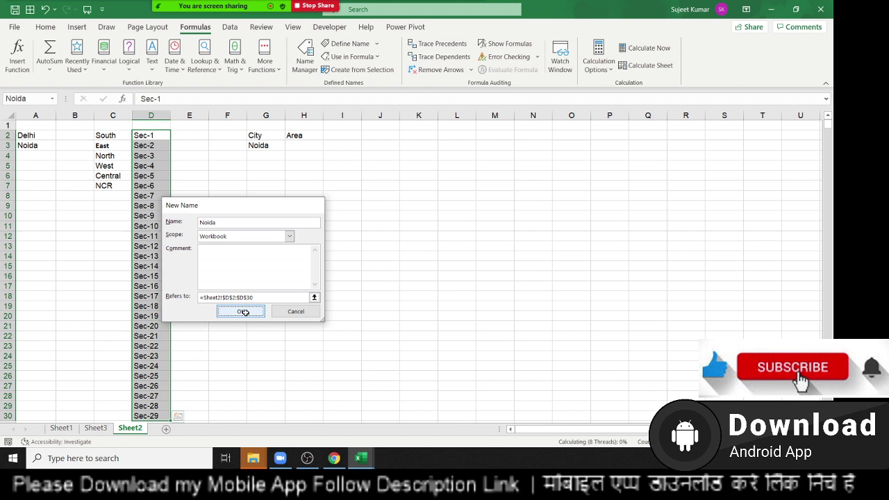
- Start a List data validation for the Area cell H3
click(295, 150)
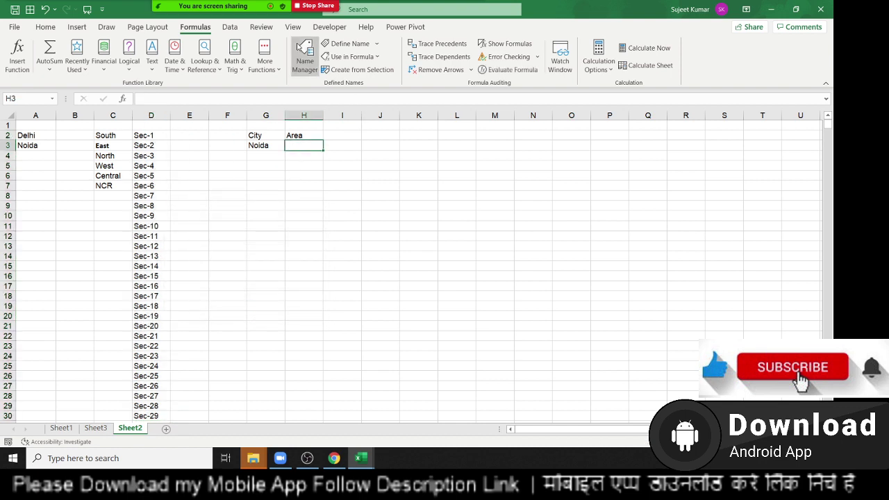
click(231, 28)
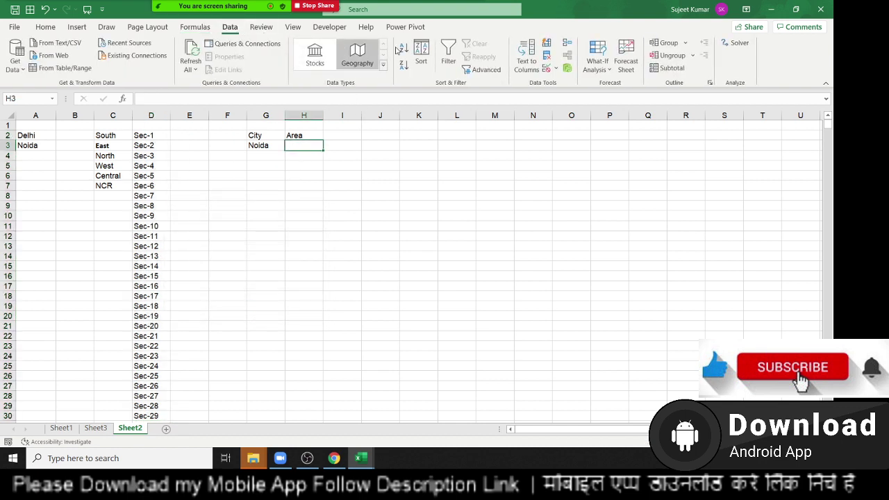
click(547, 69)
click(207, 235)
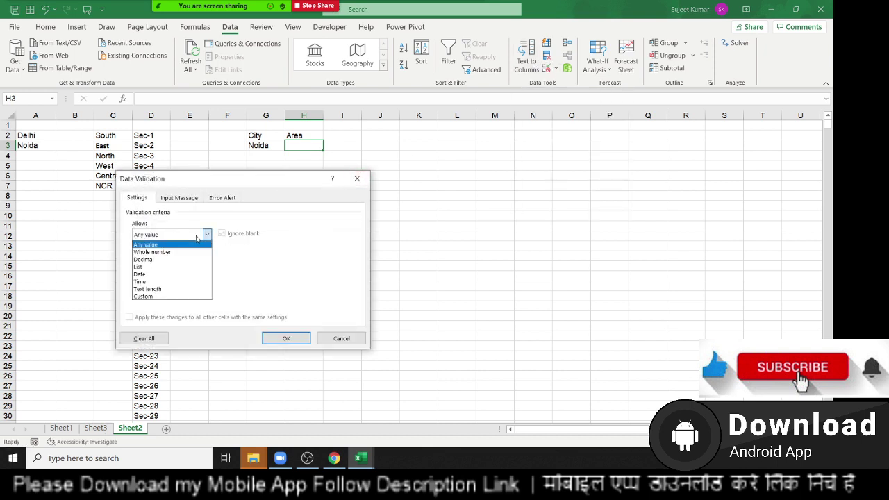
- Set H3's list source to =INDIRECT($G$3) and confirm the validation
click(171, 268)
drag(167, 184, 350, 167)
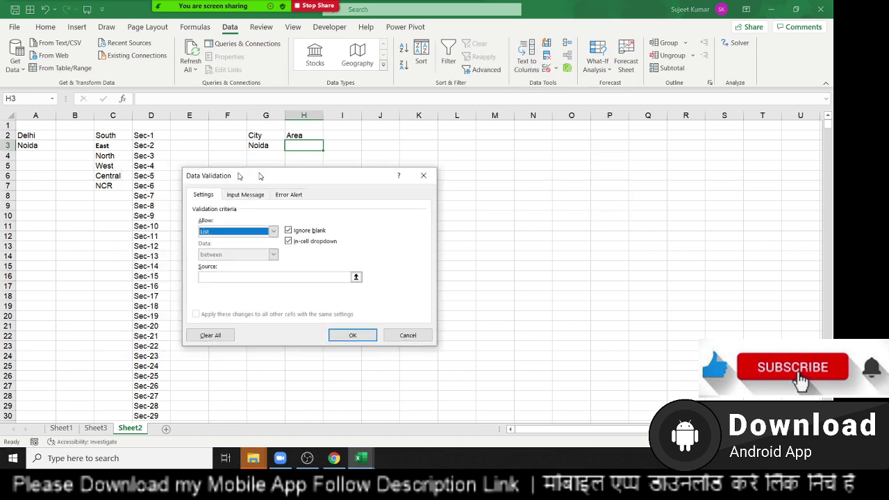
click(353, 263)
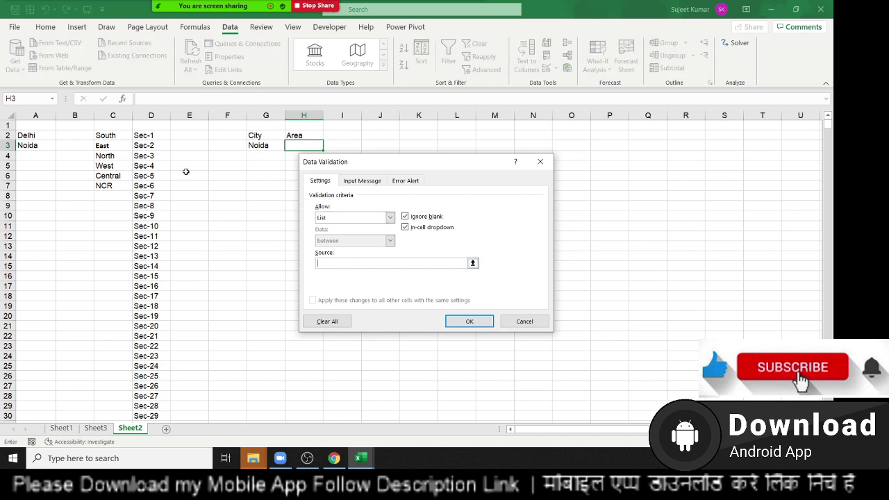
click(160, 136)
key(BackSpace)
key(BackSpace)
text(ndi)
click(259, 147)
text())
click(470, 323)
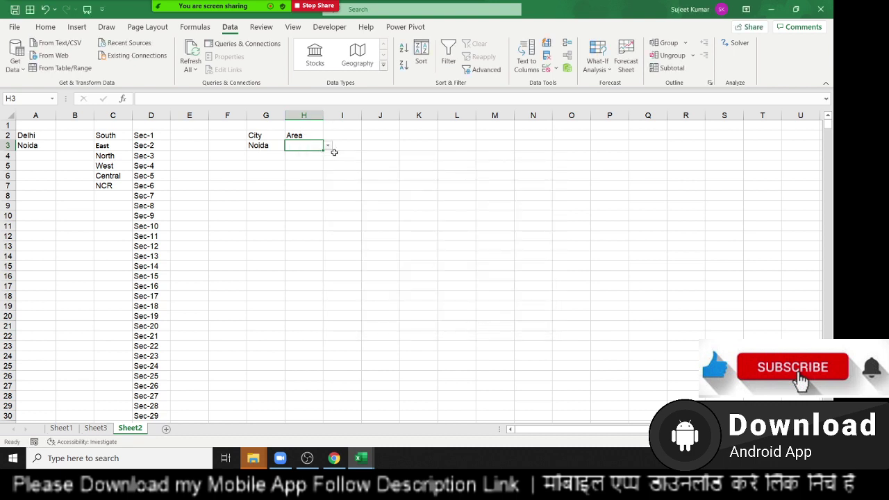
- Change G3 to Delhi and check H3's list now shows South to NCR, not sectors
click(327, 146)
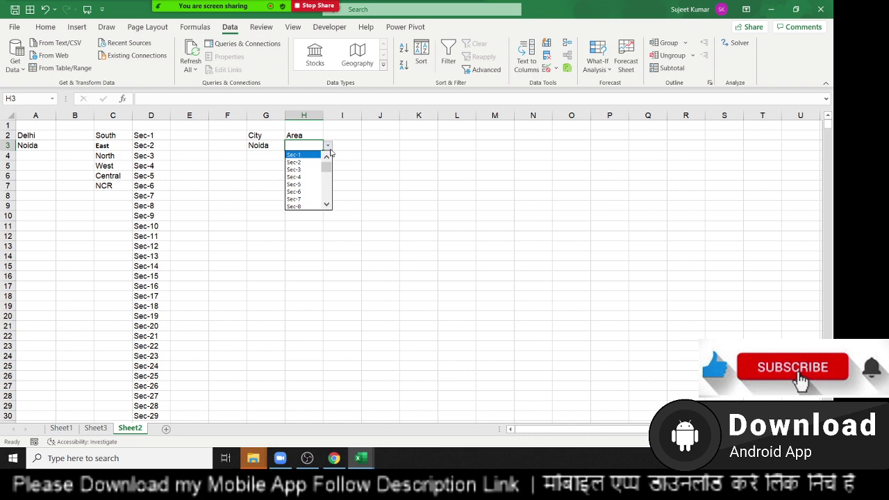
click(329, 147)
click(271, 147)
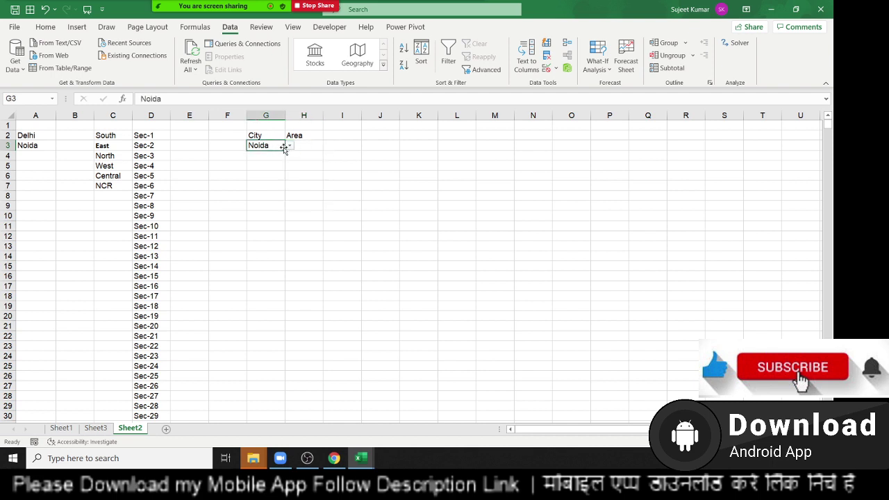
click(288, 145)
click(285, 152)
click(312, 147)
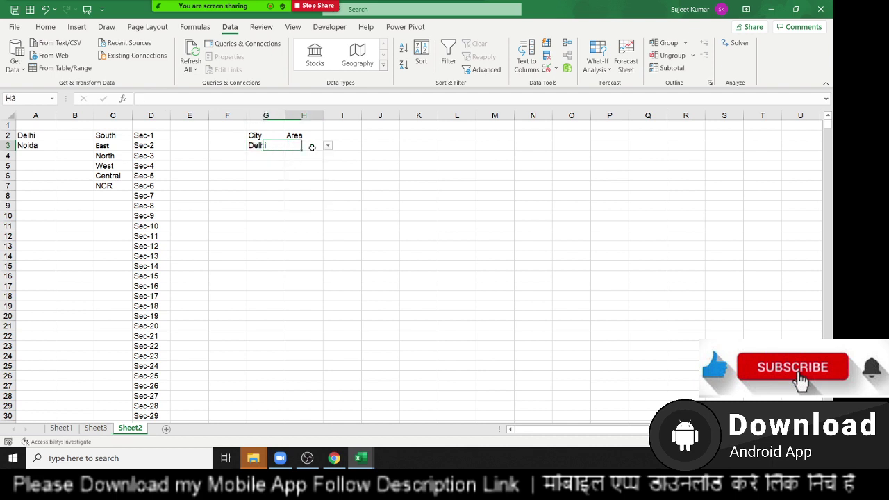
click(327, 147)
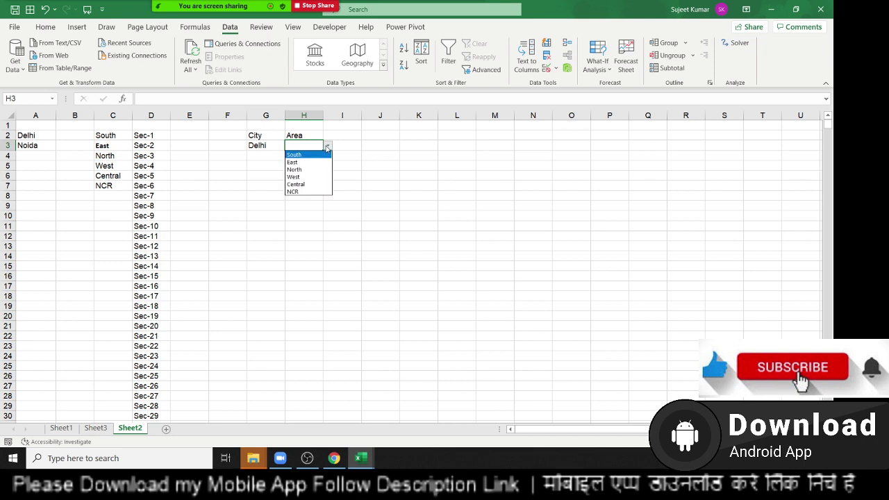
key(Escape)
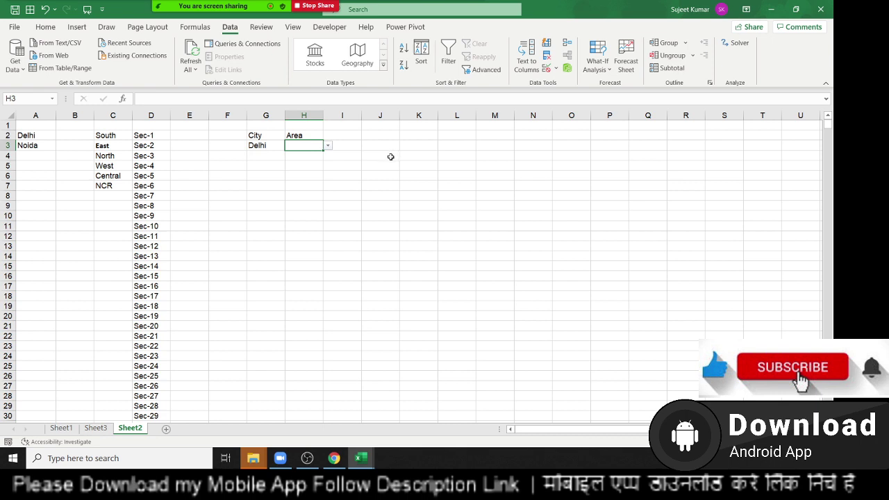
click(26, 138)
drag(26, 138, 28, 147)
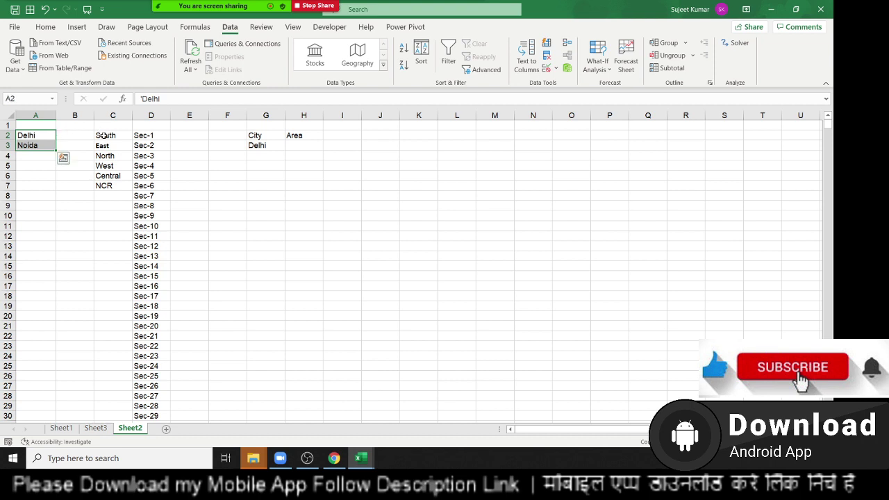
click(108, 140)
drag(108, 141, 104, 186)
click(144, 148)
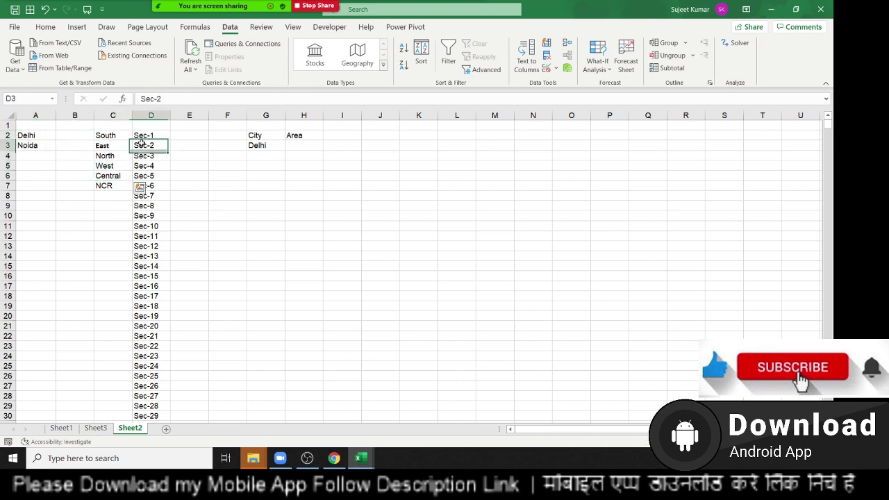
drag(142, 137, 147, 245)
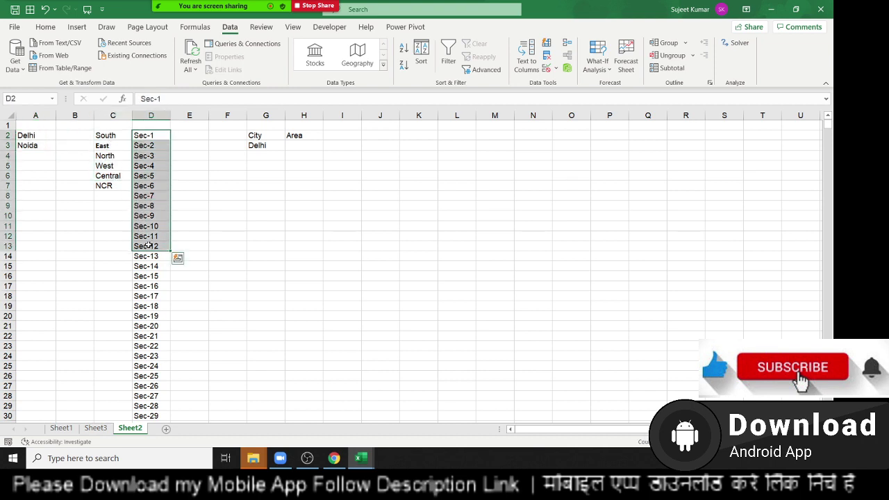
drag(112, 139, 111, 186)
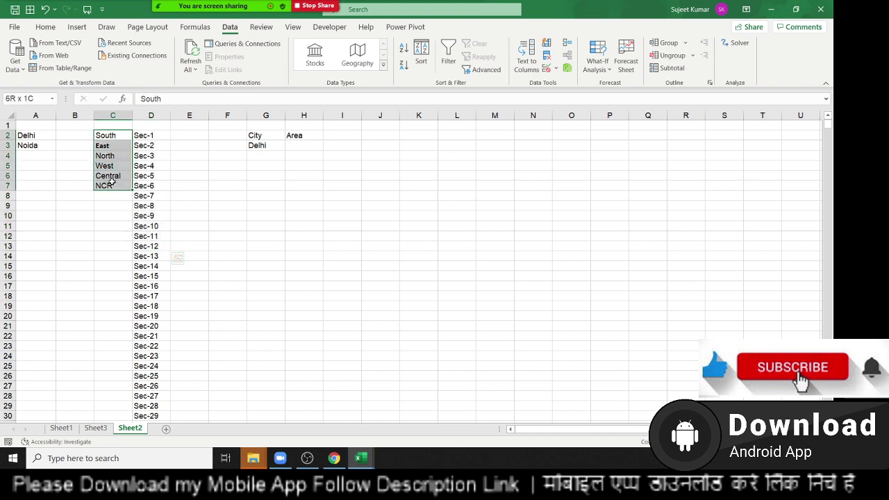
click(195, 26)
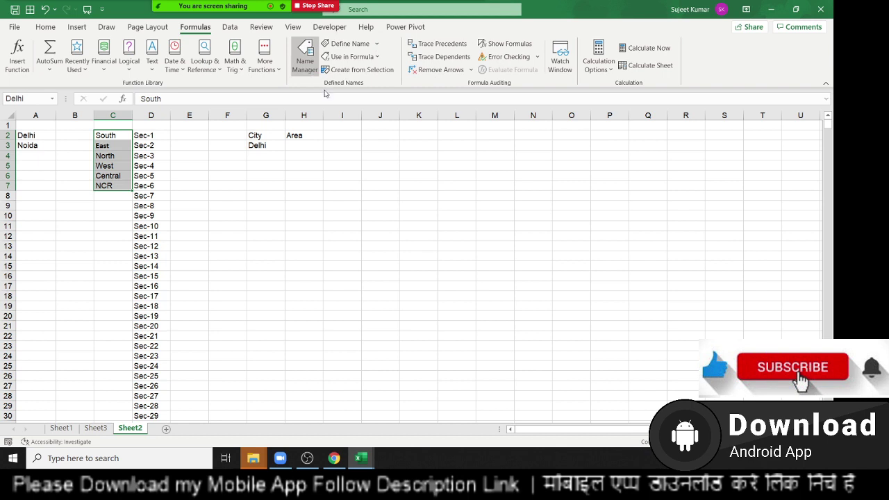
click(307, 66)
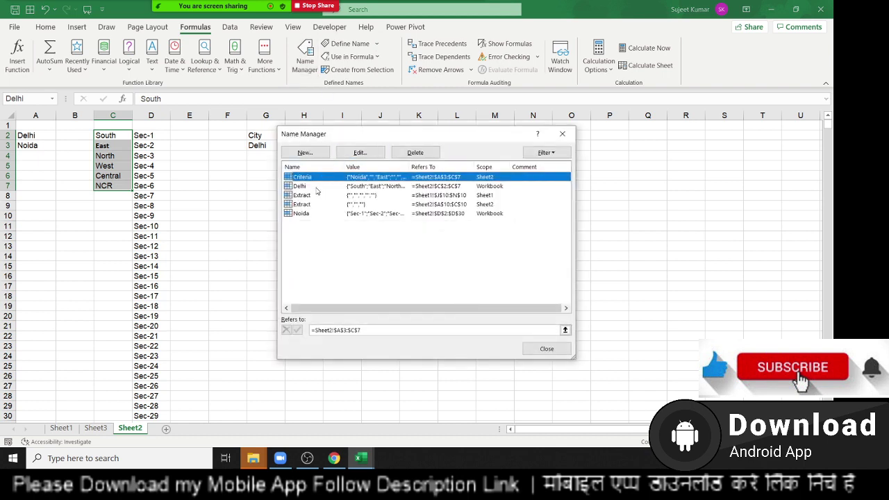
click(317, 189)
click(316, 213)
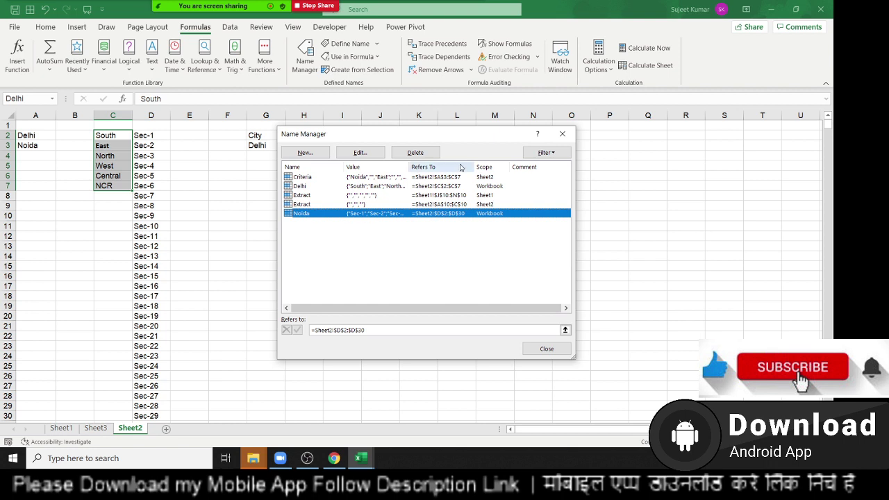
click(563, 133)
click(306, 145)
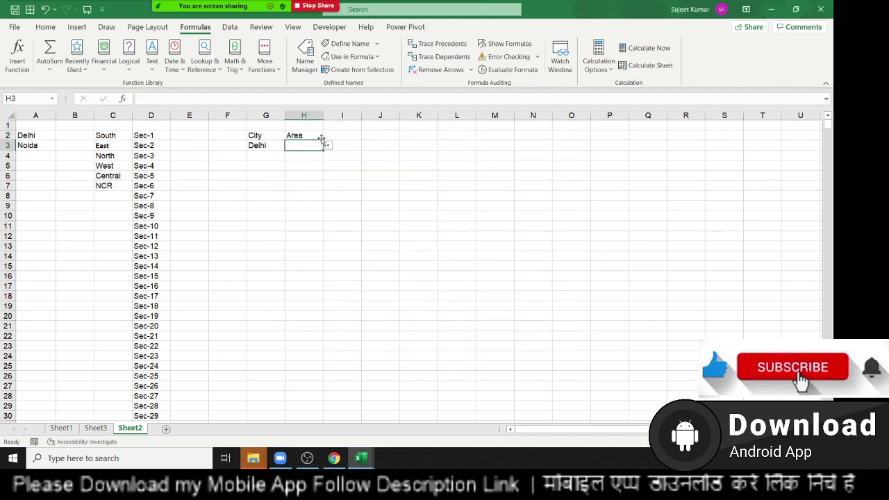
click(230, 27)
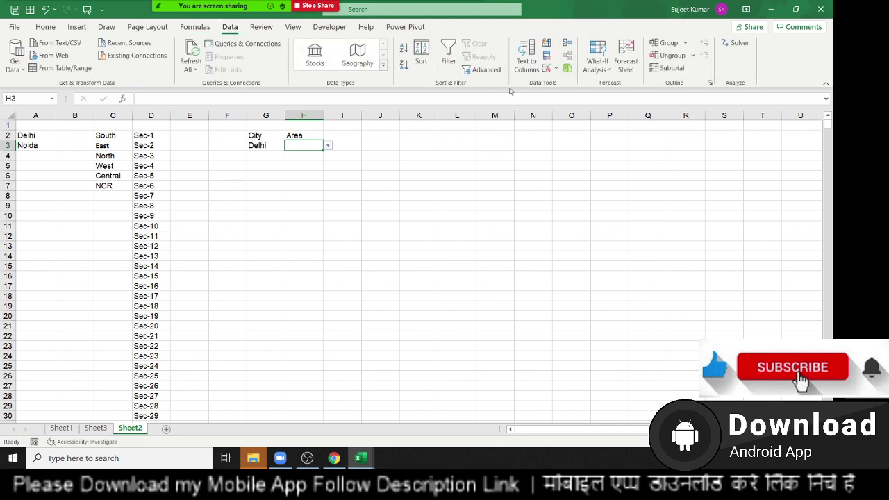
- Verify H3's =INDIRECT($G$3) source, then choose East from its Delhi area list
click(549, 69)
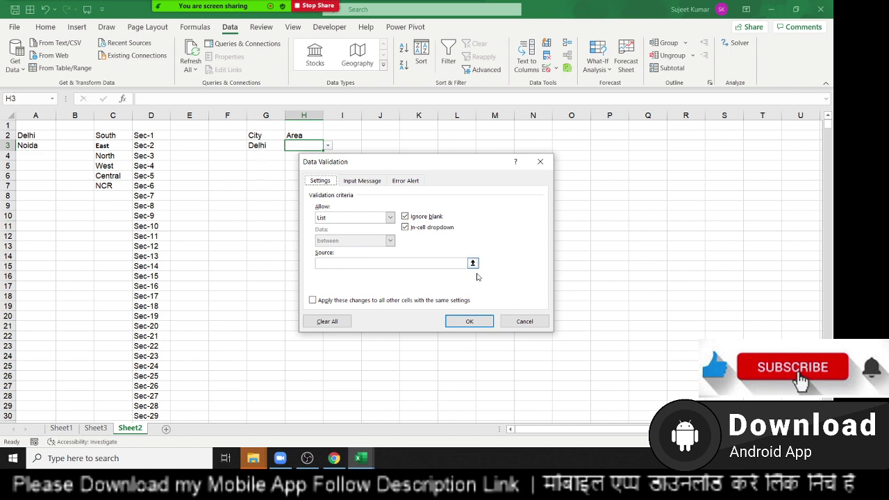
text(=INDIRECT($G$3))
click(477, 327)
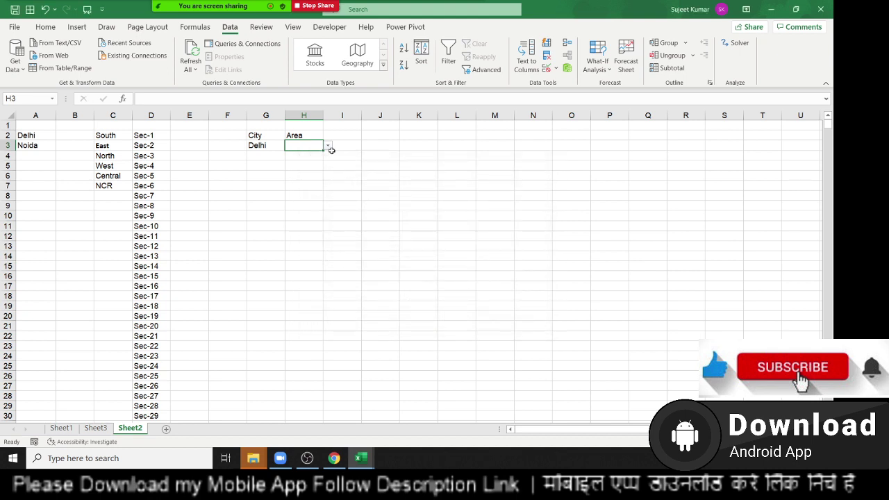
click(328, 146)
click(329, 146)
click(329, 146)
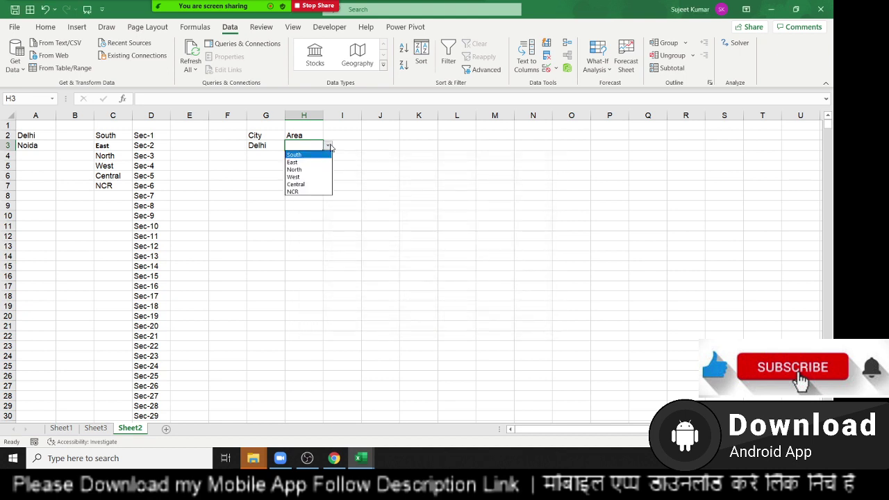
click(309, 161)
click(392, 168)
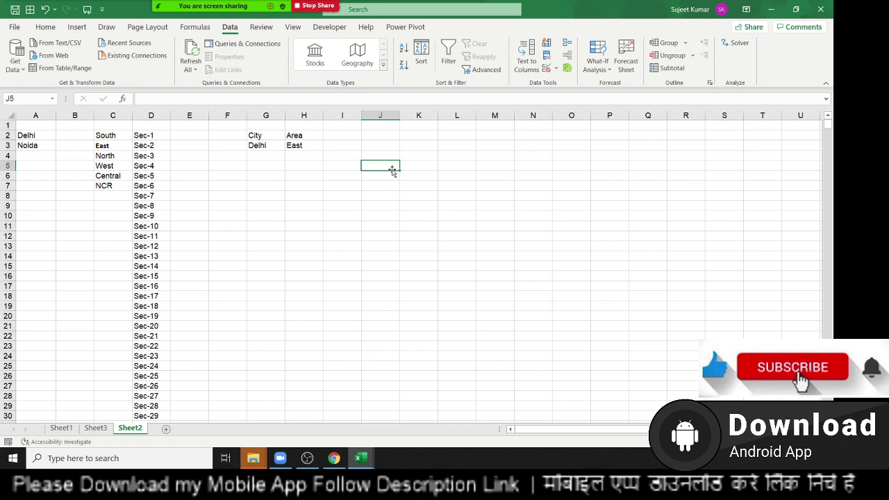
- Enter =A2 in J5 to show Delhi, and the text A2 in J7
text(=)
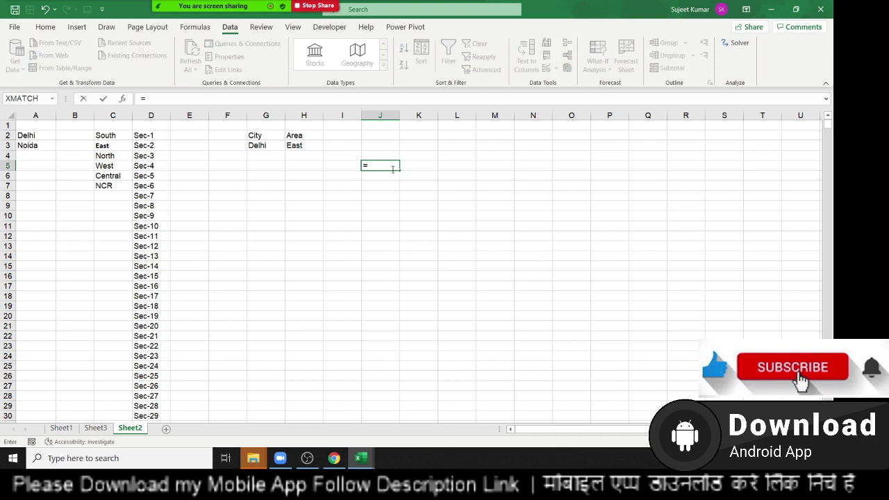
text(a2)
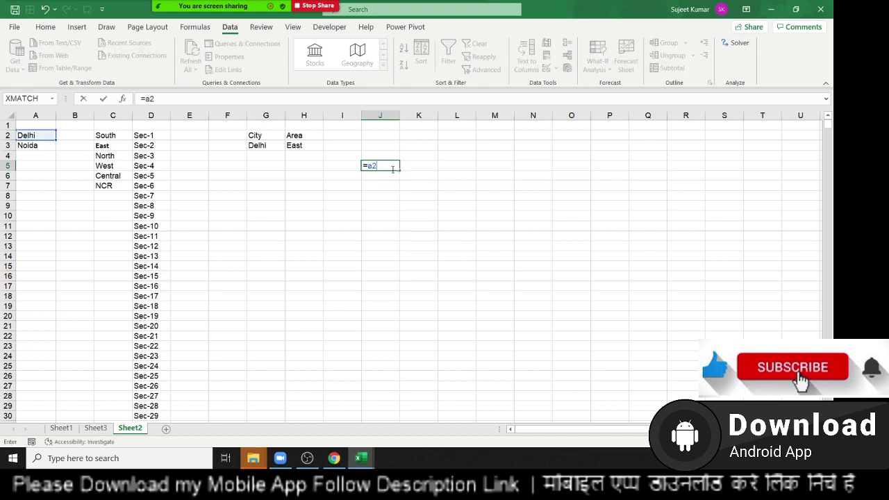
key(Return)
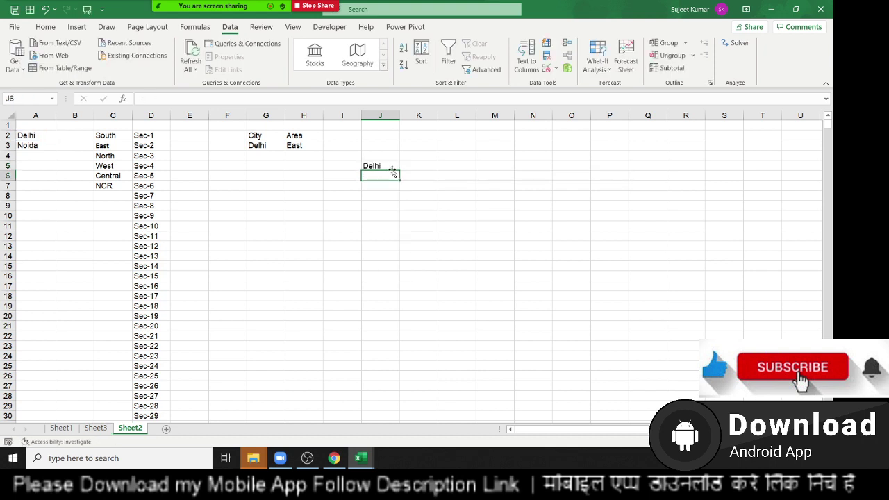
click(391, 168)
key(Down)
key(Down)
text(A)
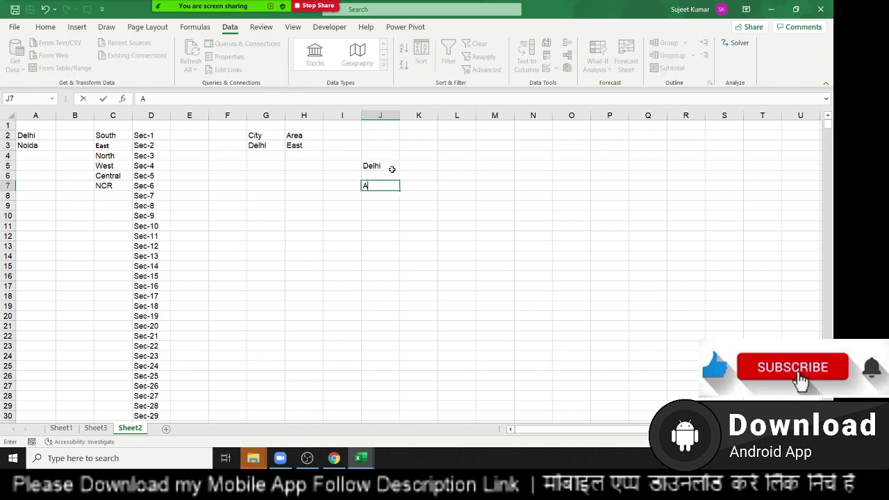
text(2)
key(Tab)
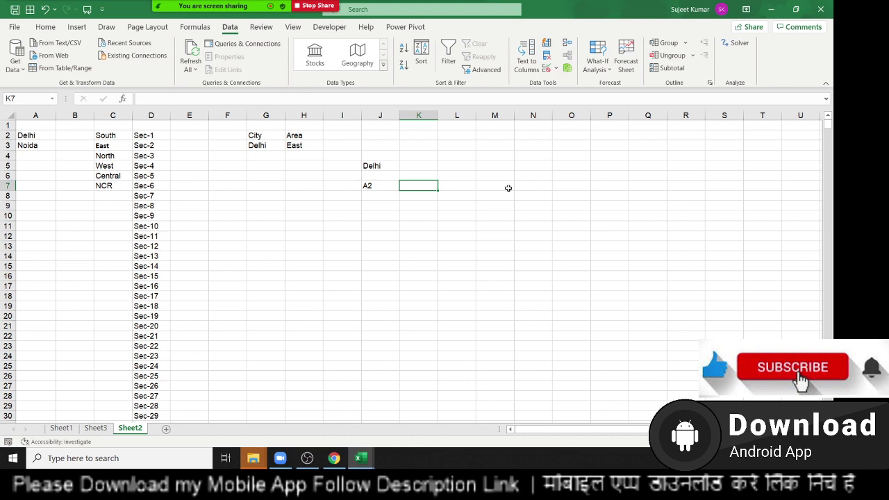
- Enter =INDIRECT(J7) in K7 so it resolves to Delhi
text(=)
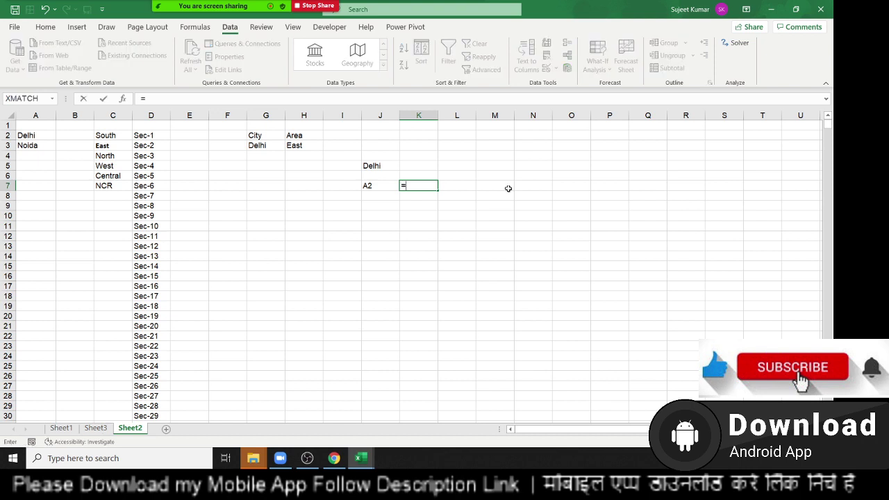
text(ind)
key(Down)
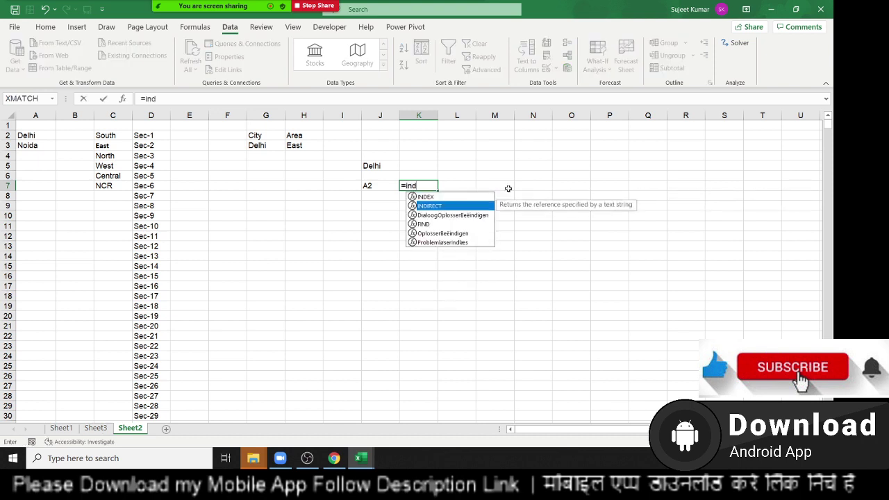
key(Tab)
key(Left)
text())
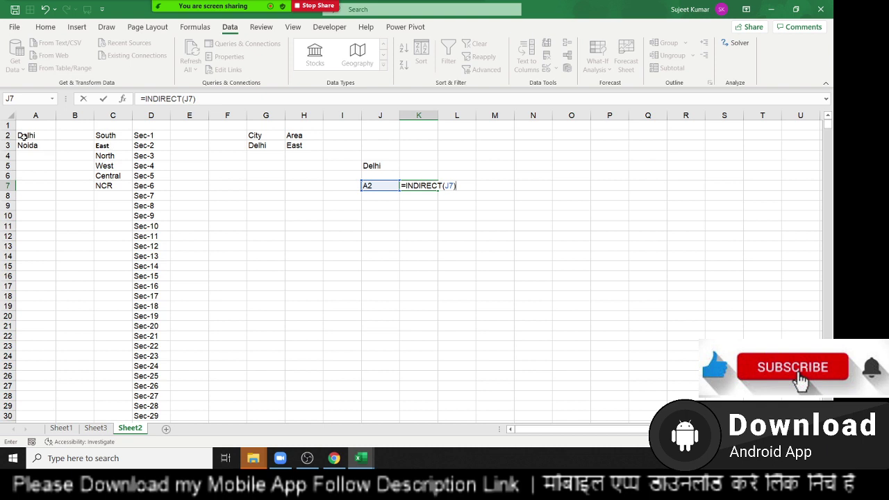
key(ctrl+Return)
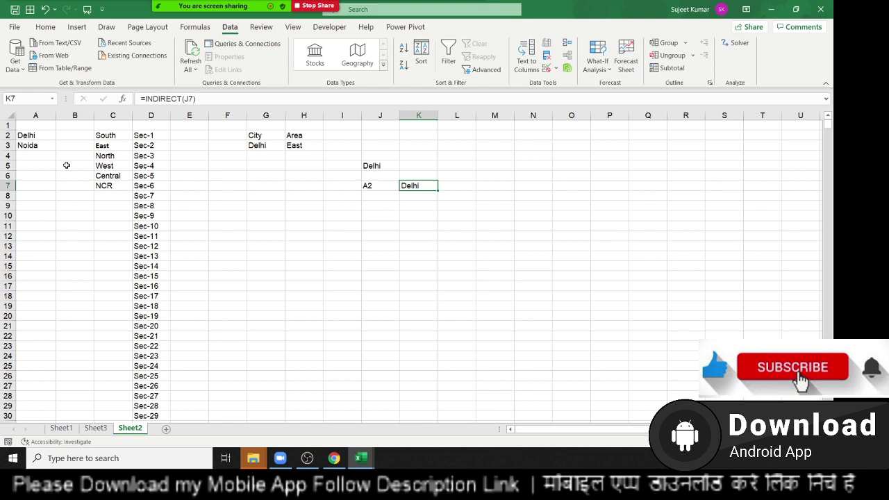
click(288, 146)
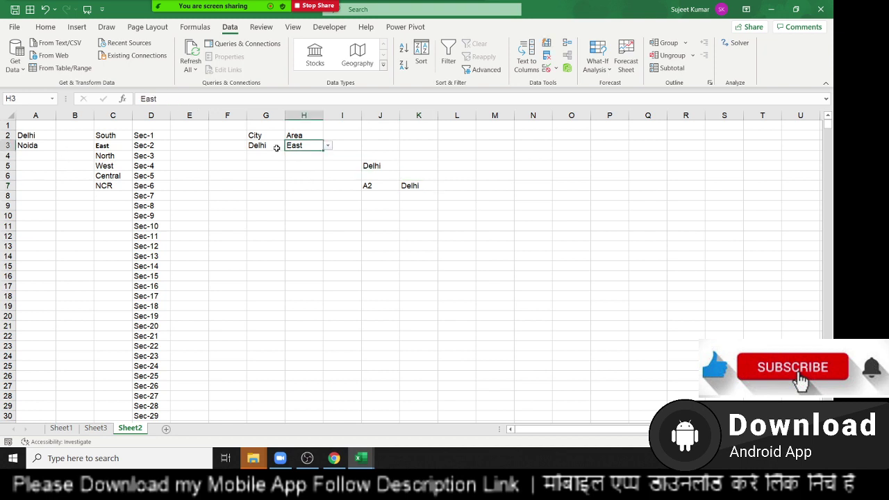
click(274, 148)
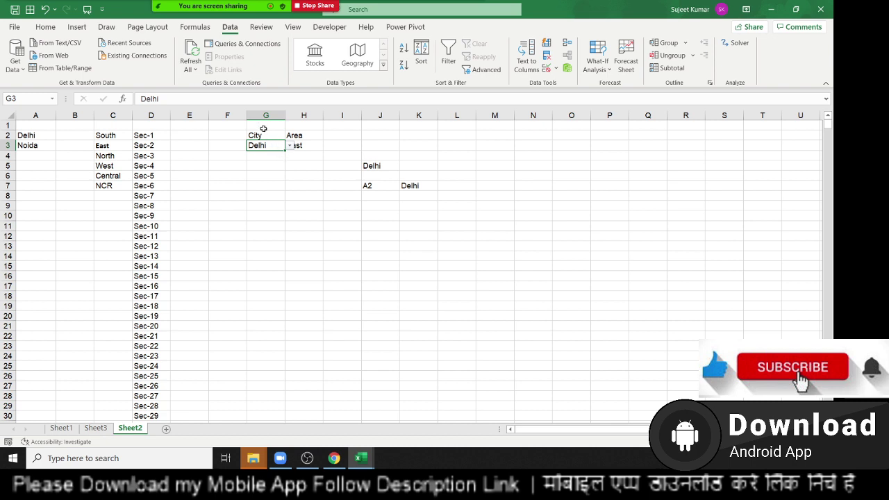
click(196, 27)
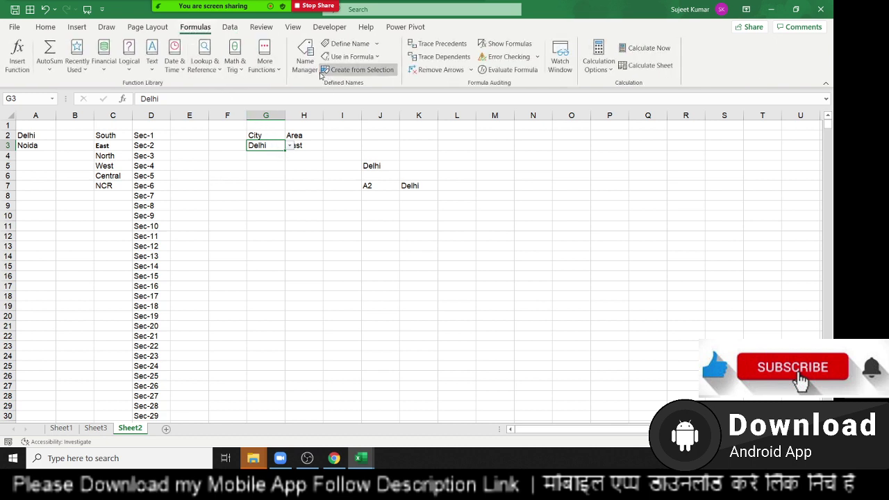
click(305, 56)
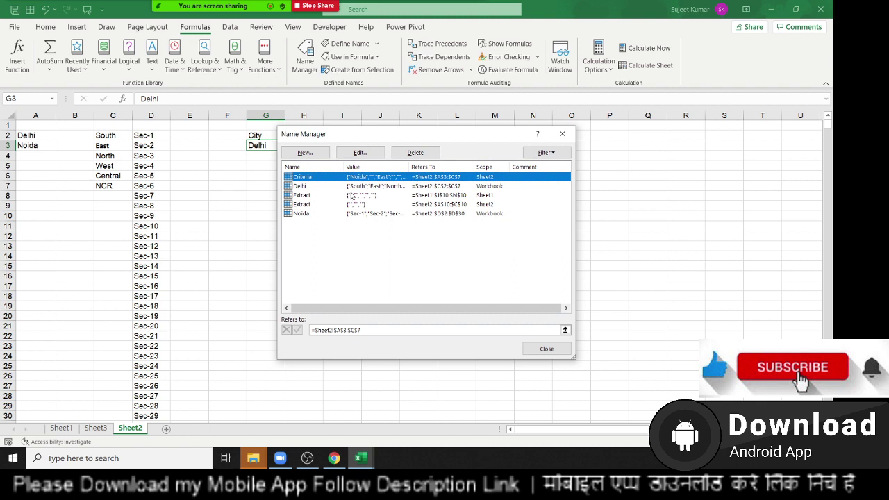
click(352, 197)
click(352, 186)
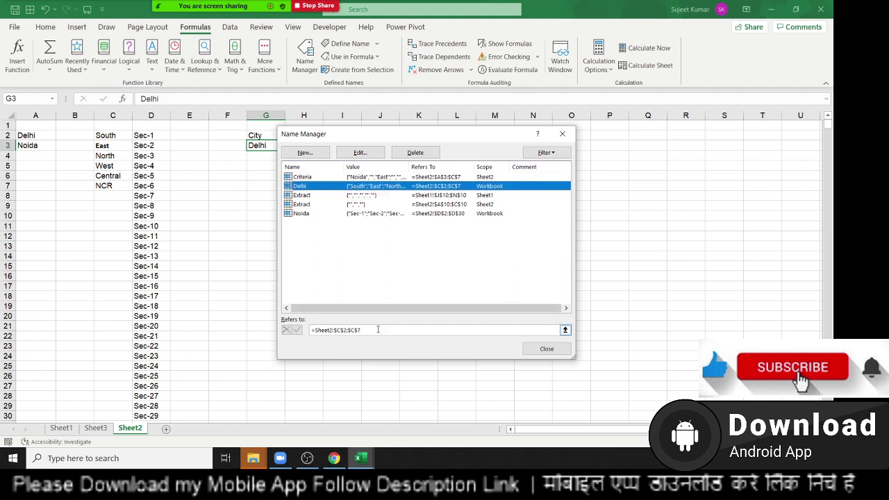
click(377, 329)
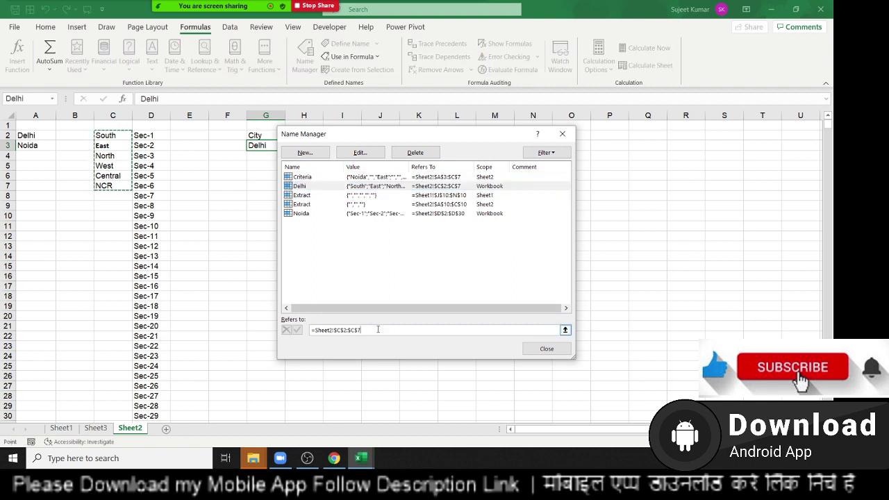
key(Escape)
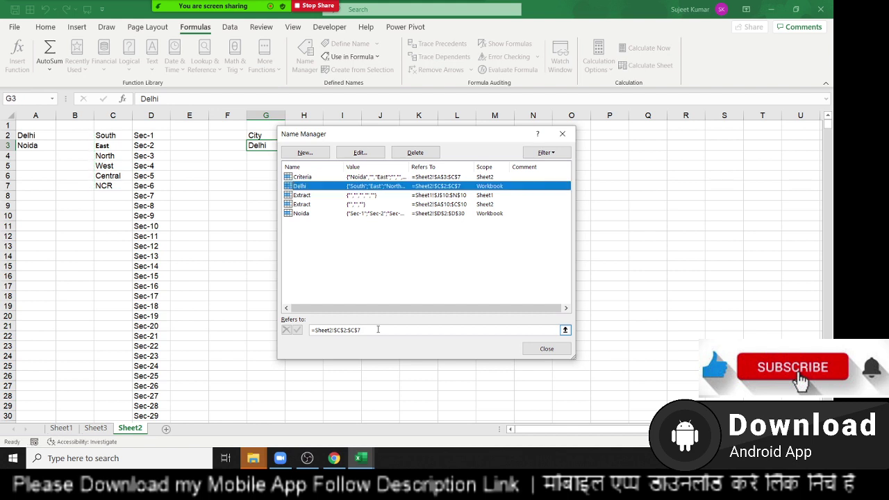
key(Escape)
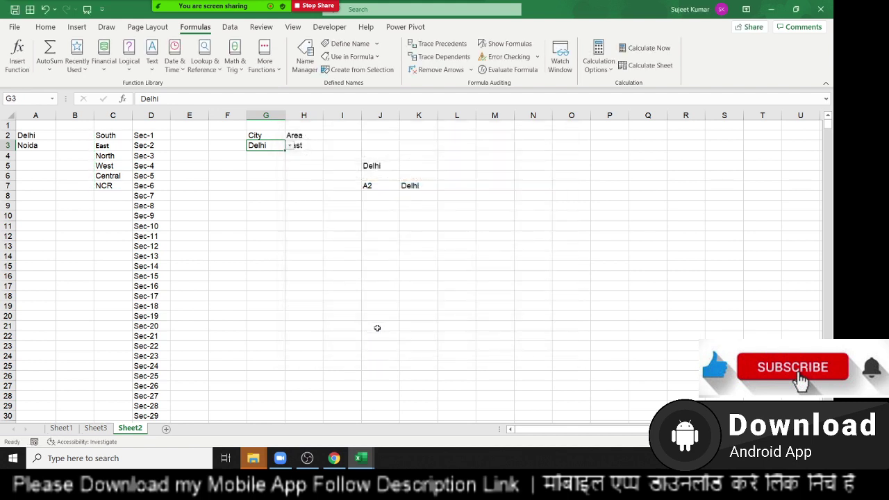
click(323, 275)
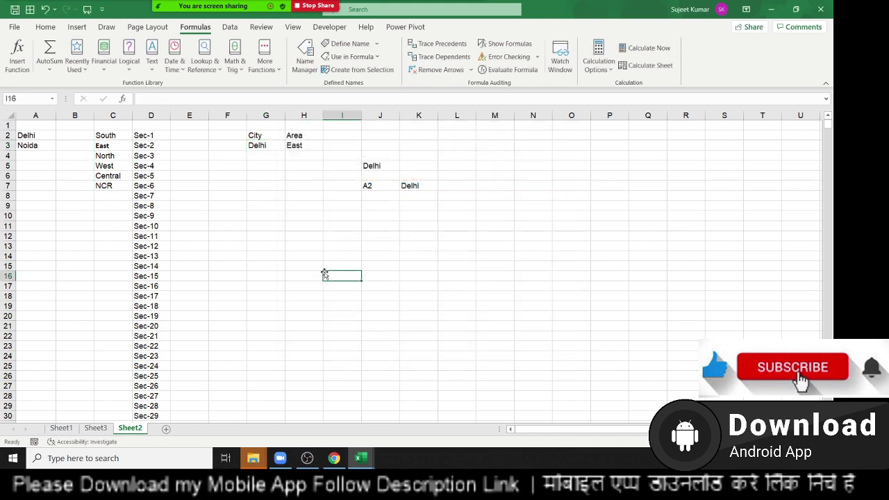
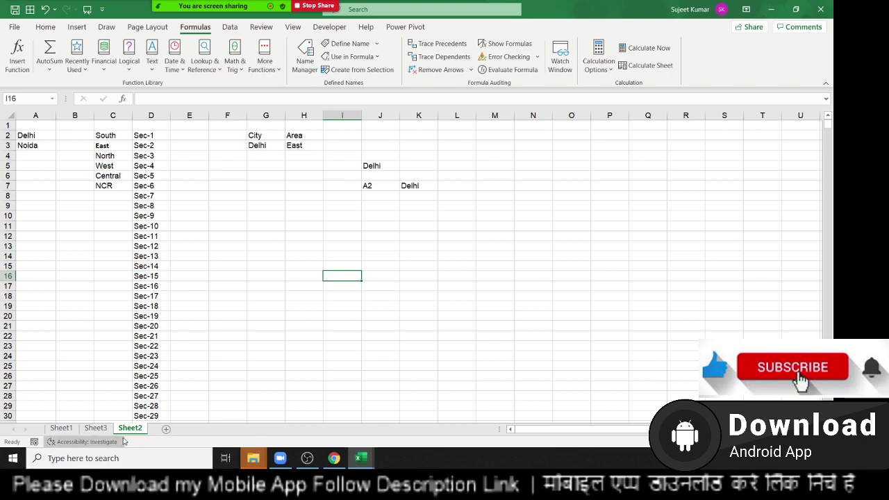
- Insert a new blank Sheet4 and return the cursor to cell A1
click(165, 429)
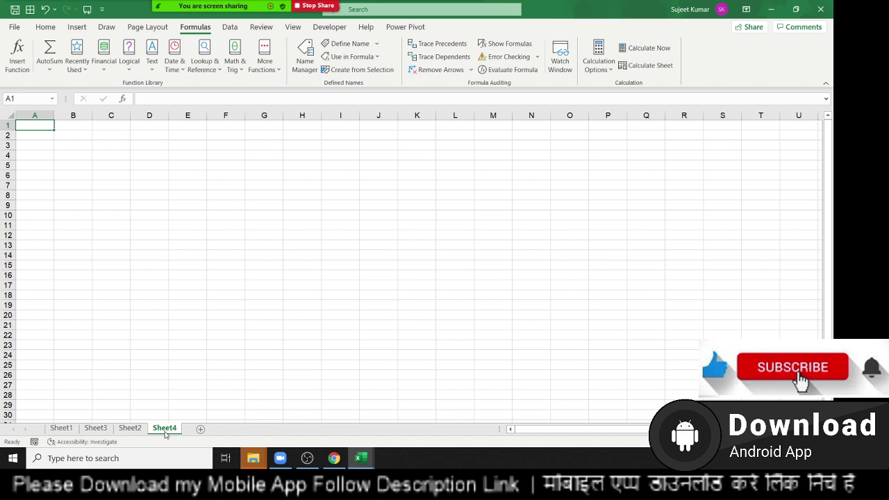
key(Down)
key(Down)
key(Up)
key(Up)
key(Down)
key(Down)
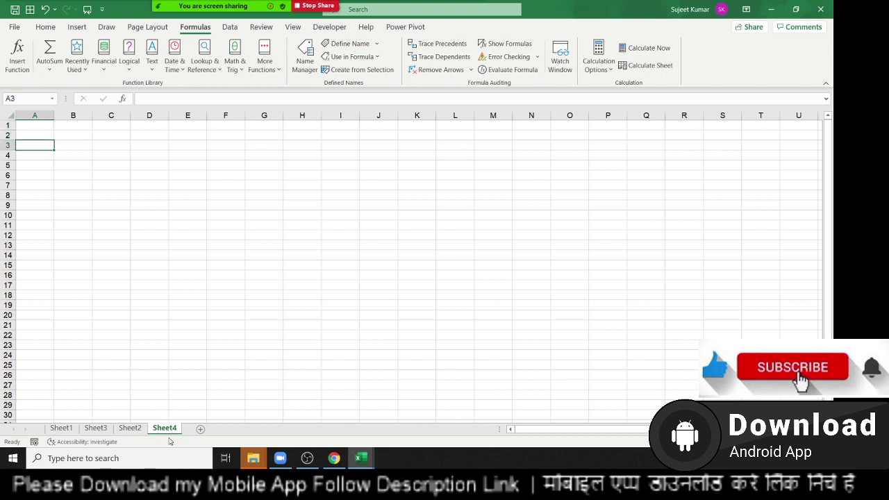
key(Up)
key(Up)
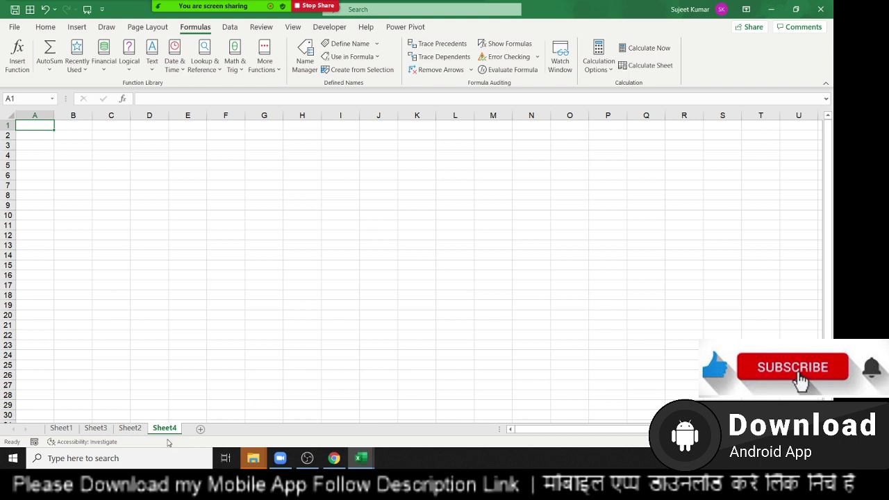
- Enter the Name heading and Puja in A2, then fill names down to row 256
text(Name)
key(Return)
text(Pu)
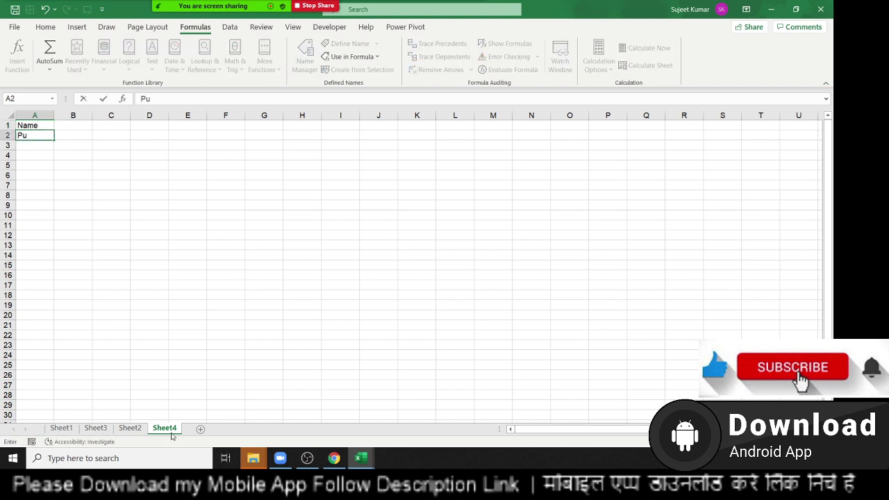
text(ja)
click(72, 235)
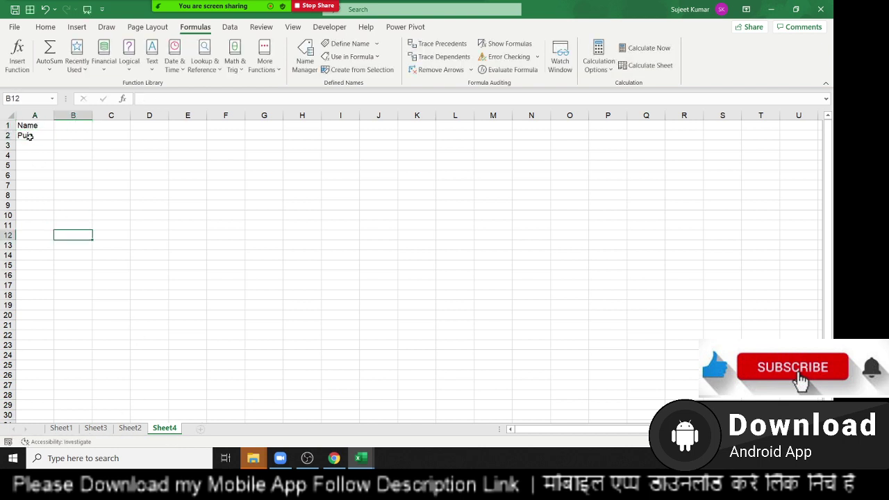
click(51, 138)
drag(53, 140, 54, 465)
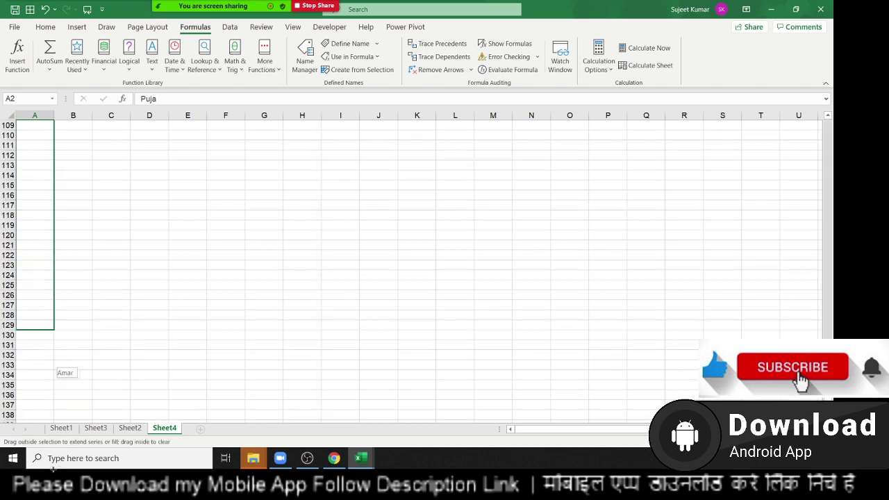
key(Up)
- Add the City heading in B1 and fill Delhi down column B beside the names
key(Right)
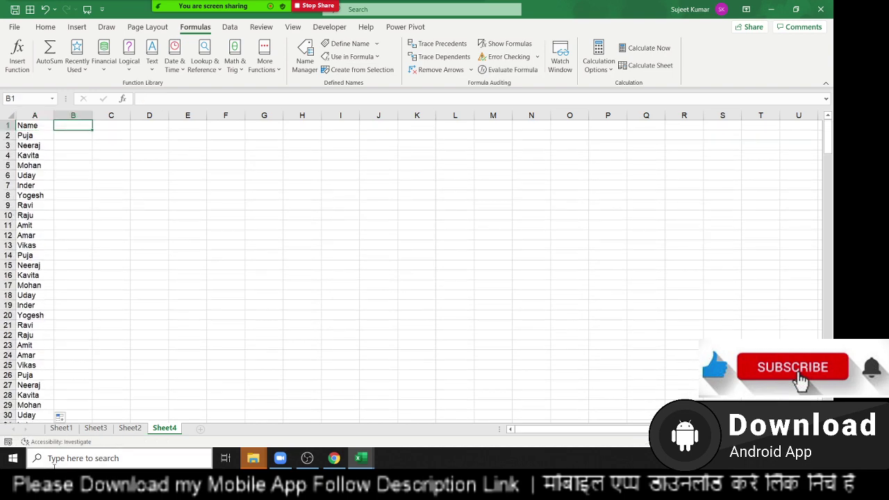
text(City)
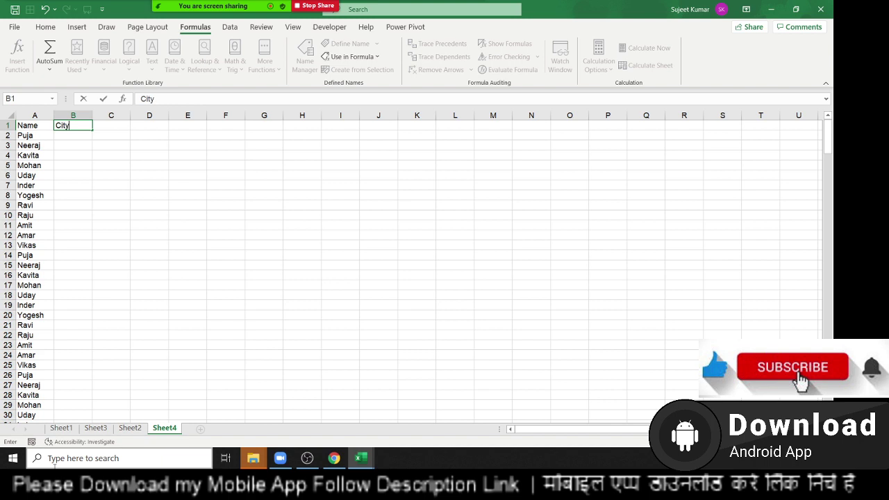
key(Return)
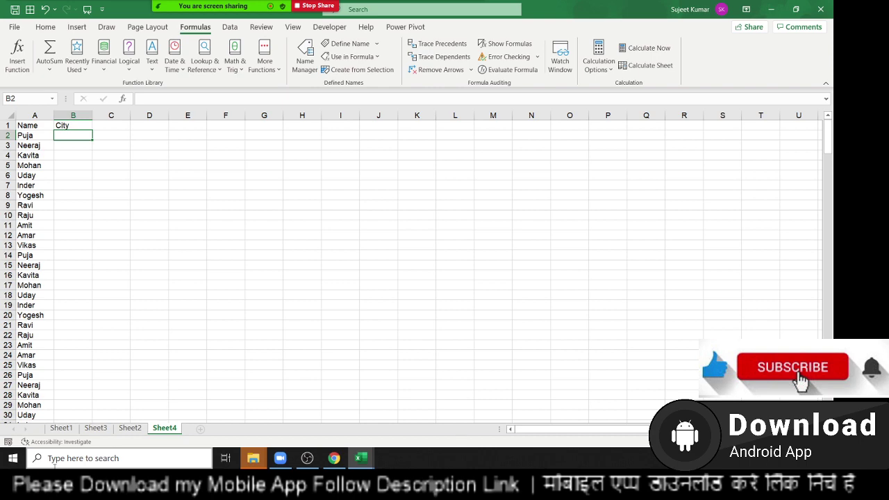
key(ctrl+Page_Up)
key(ctrl+Page_Down)
text(Delhi)
key(Return)
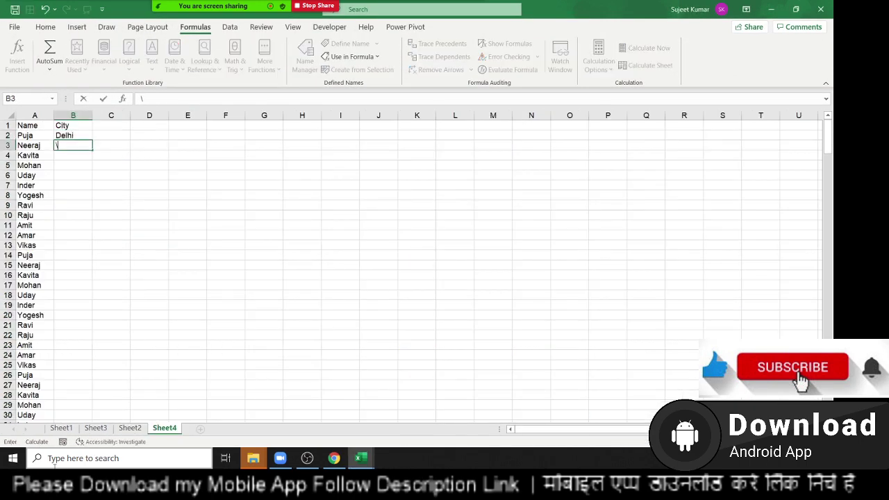
text(\)
key(Escape)
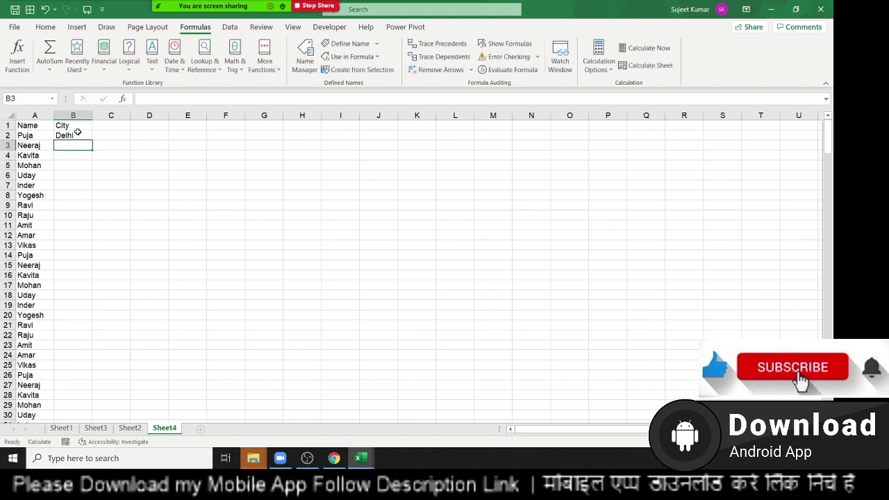
click(77, 134)
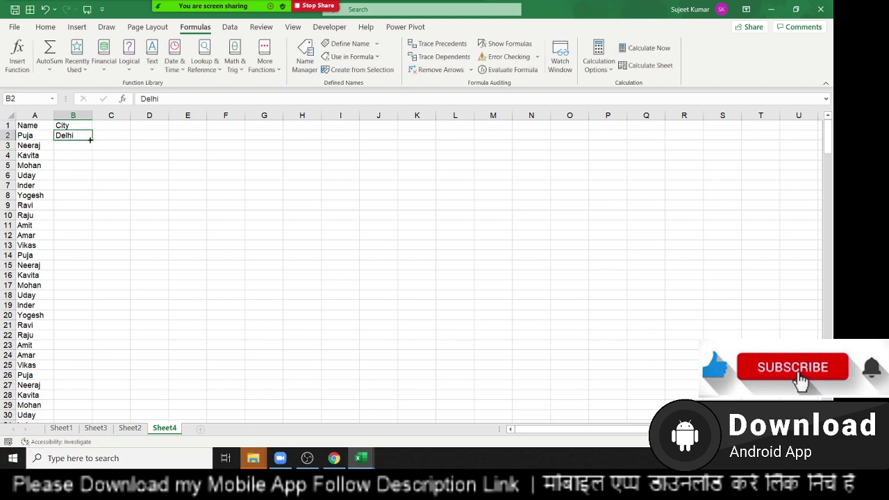
double_click(91, 139)
- Replace B2 with Pune and fill a repeating city list down column B
click(71, 136)
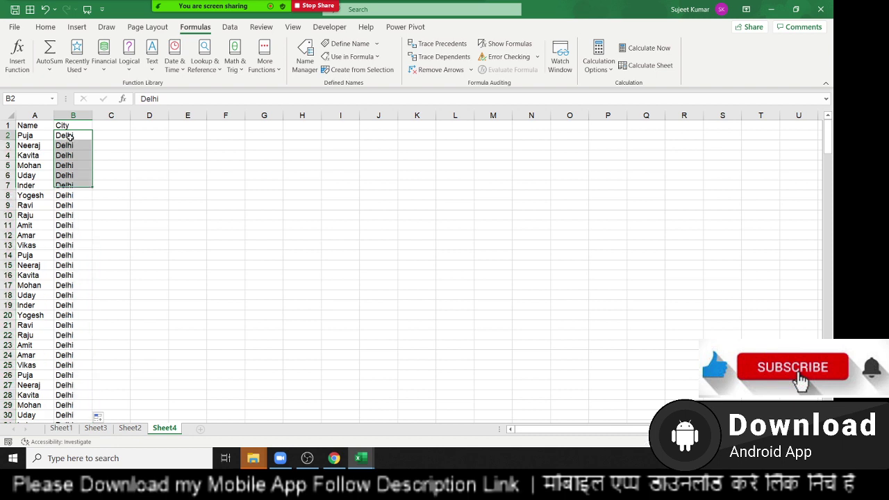
text(Pune)
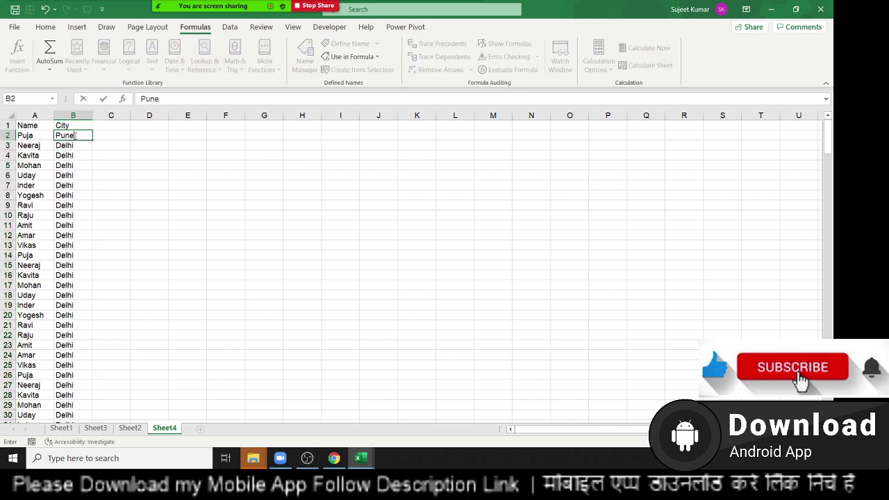
key(ctrl+Return)
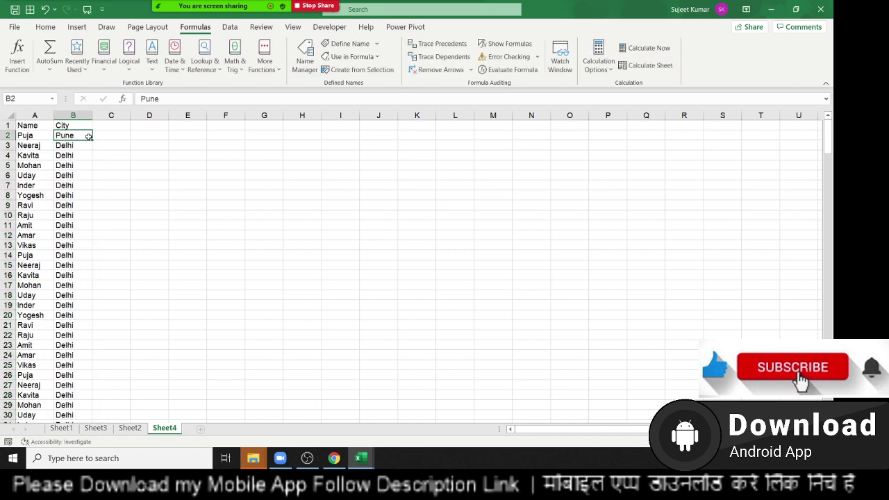
double_click(91, 139)
- Select the Name and City entries from row 256 upward through the list
click(76, 164)
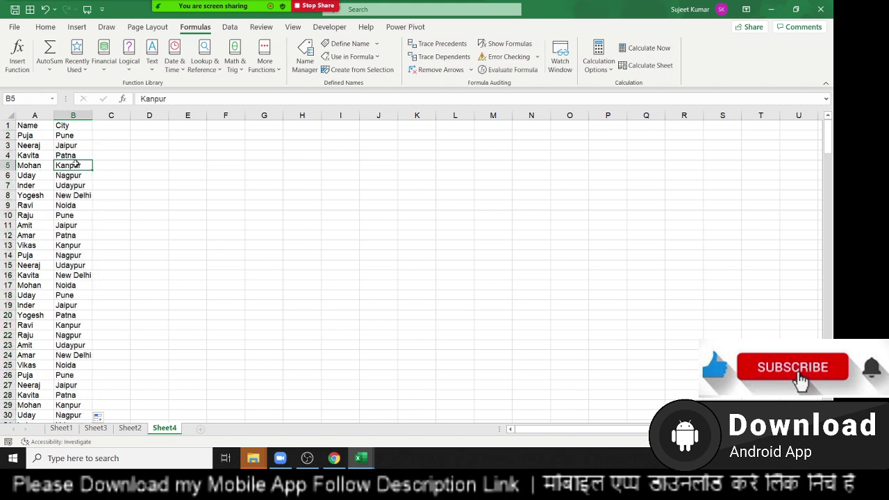
key(ctrl+Down)
key(Down)
key(Up)
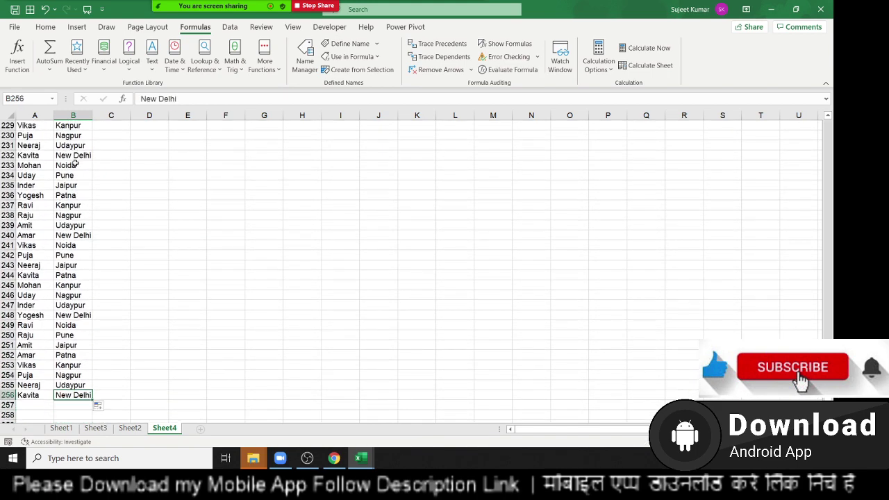
key(Left)
key(shift+Right)
key(shift+Page_Up)
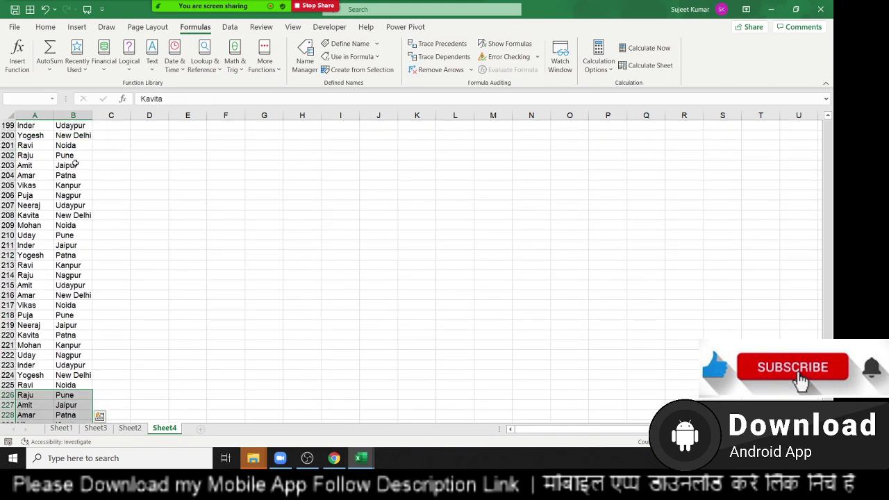
key(shift+Page_Up)
key(shift+Page_Up)
key(shift+Page_Up)
key(shift+Page_Up)
key(shift+Page_Up)
key(shift+Page_Up)
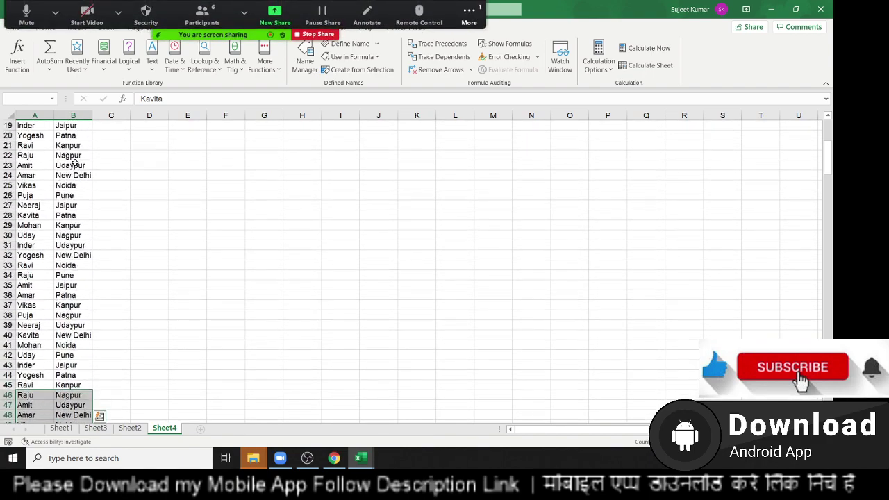
key(ctrl+BackSpace)
key(ctrl+Home)
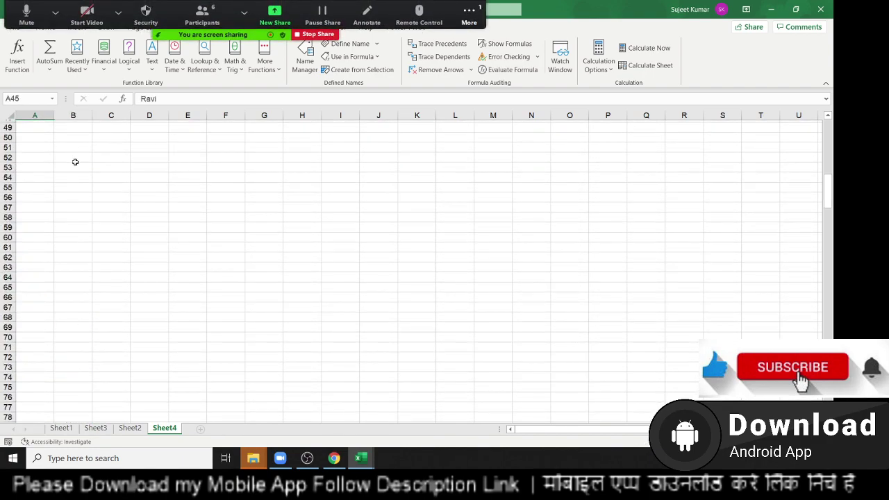
click(468, 14)
click(468, 14)
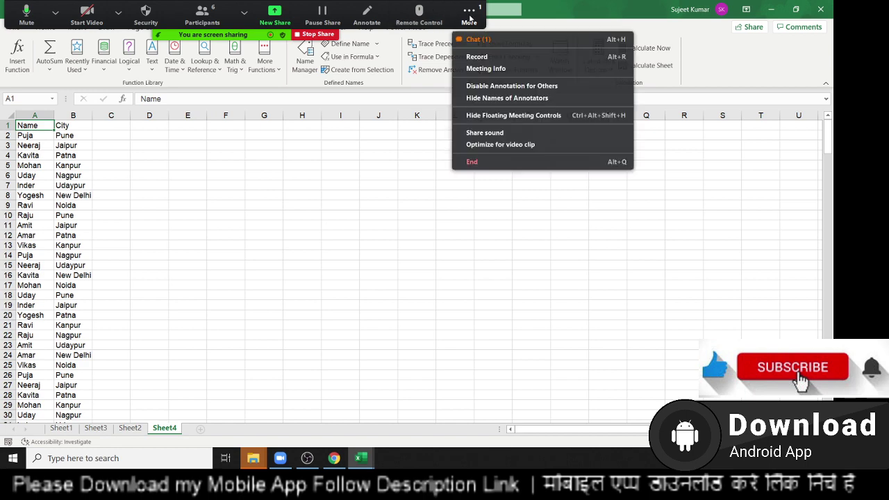
click(471, 39)
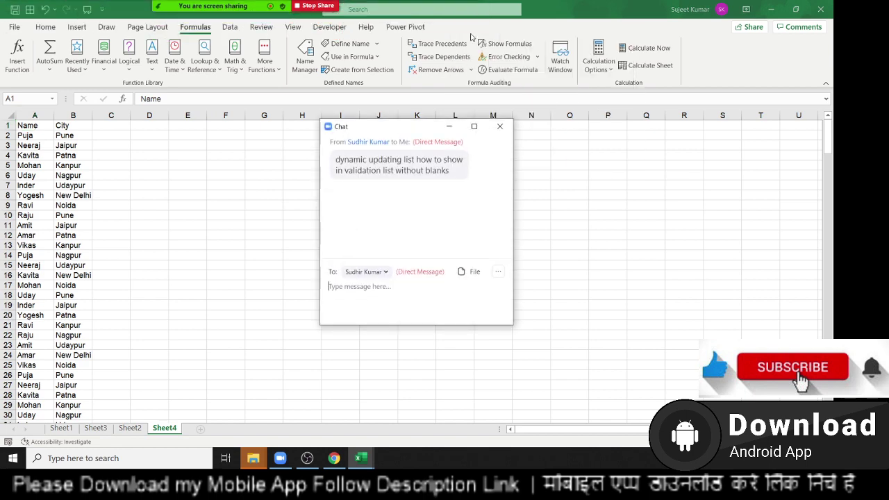
click(500, 126)
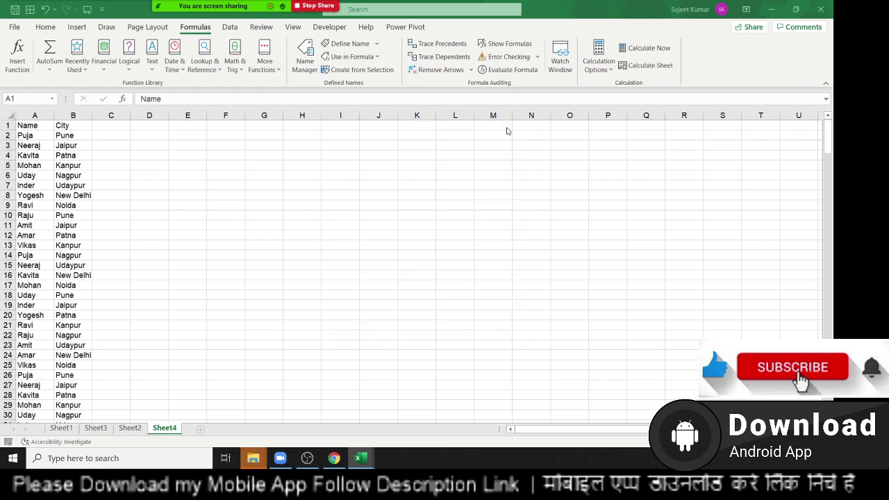
- Check the ends of both lists, then enter headings Name in F2 and City in G2
key(Down)
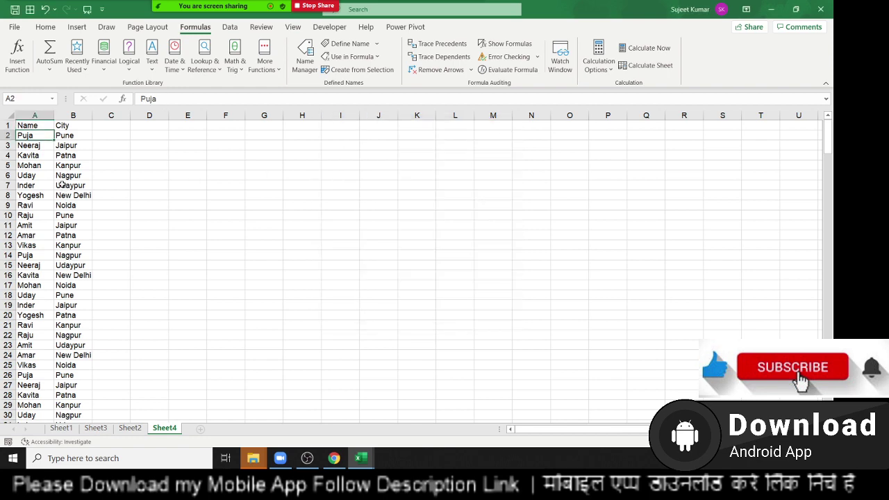
key(ctrl+Down)
key(ctrl+Up)
key(Right)
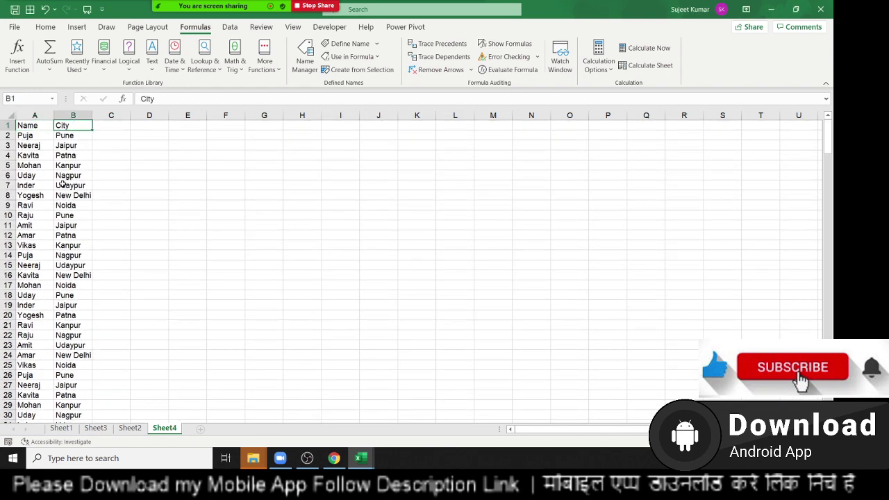
key(Down)
key(ctrl+Down)
key(ctrl+Up)
key(Left)
key(Right)
key(Right)
key(Right)
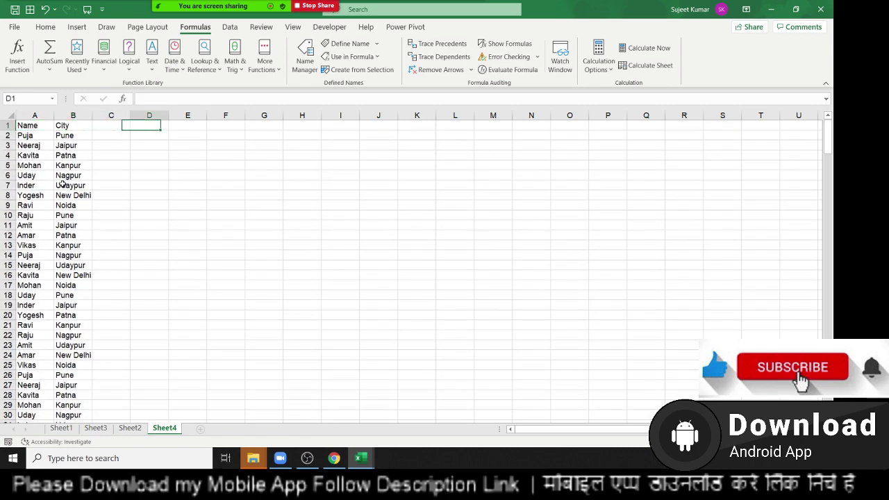
key(Right)
key(Right)
key(Right)
key(Right)
key(Down)
key(Left)
key(Left)
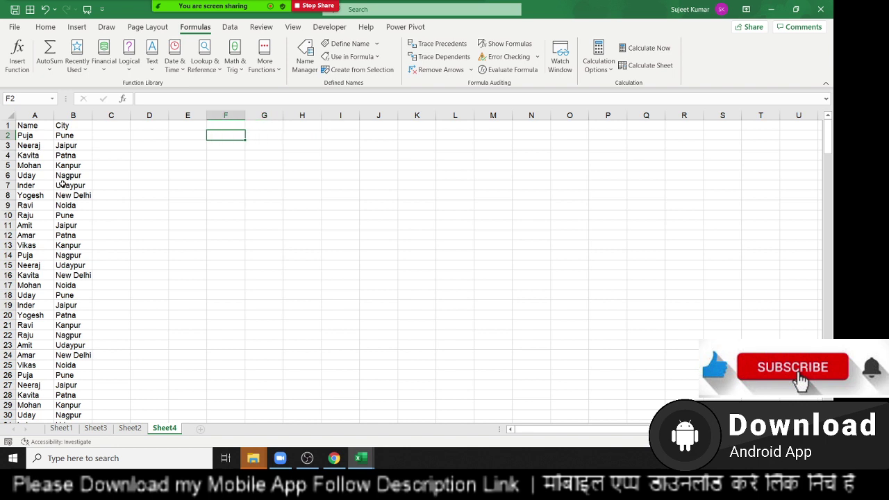
text(Name)
key(Tab)
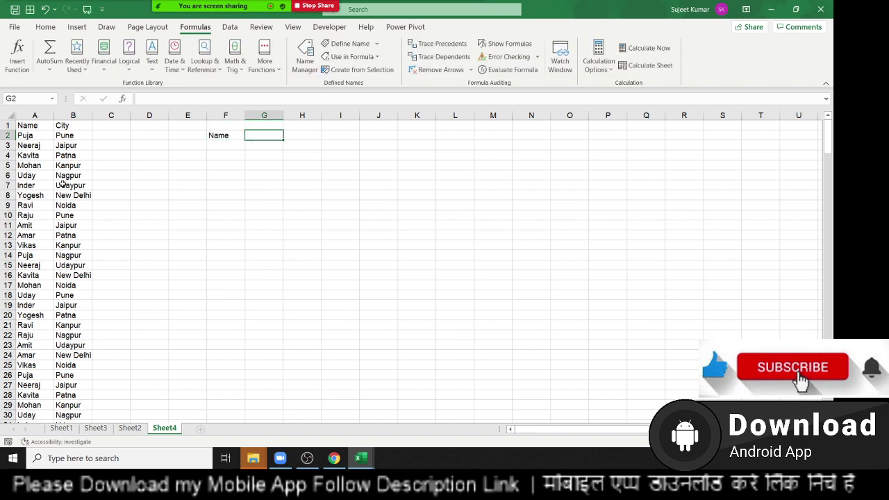
text(Ci)
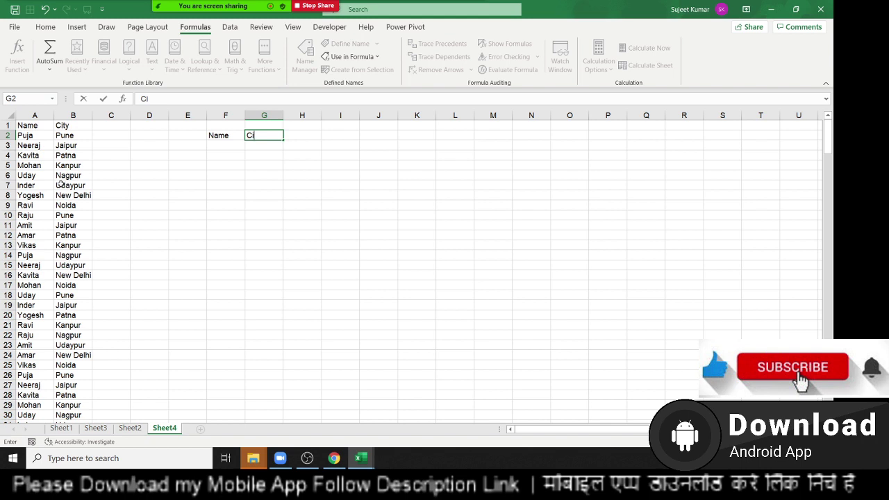
text(ty)
key(Return)
- Select and copy the entire Name column A
key(Left)
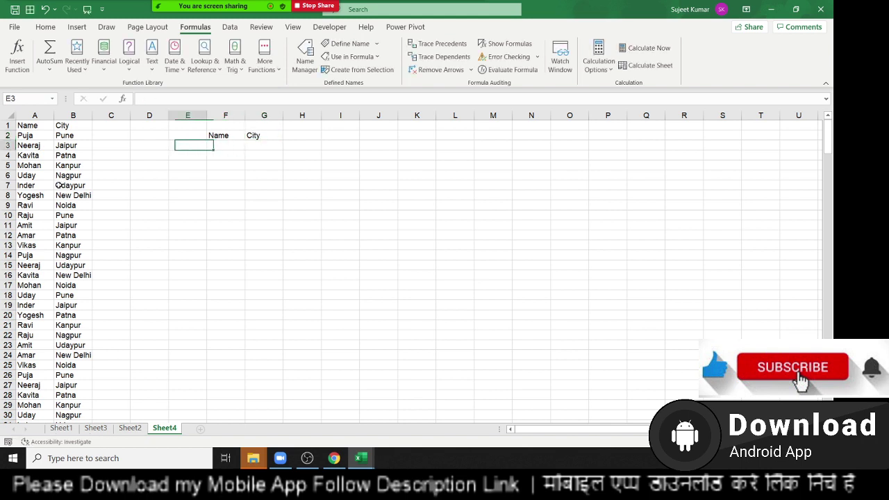
key(Left)
key(Left)
key(Left)
key(Left)
key(ctrl+space)
key(ctrl+c)
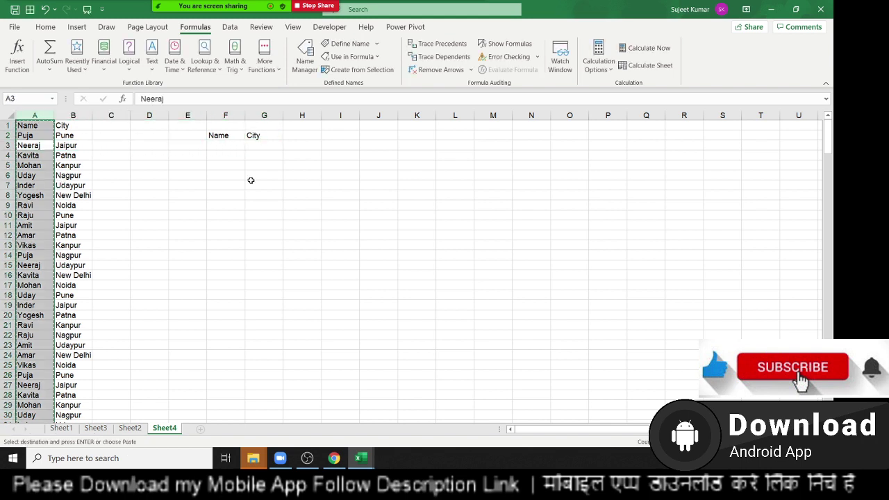
- Paste the copied names into column K
click(411, 135)
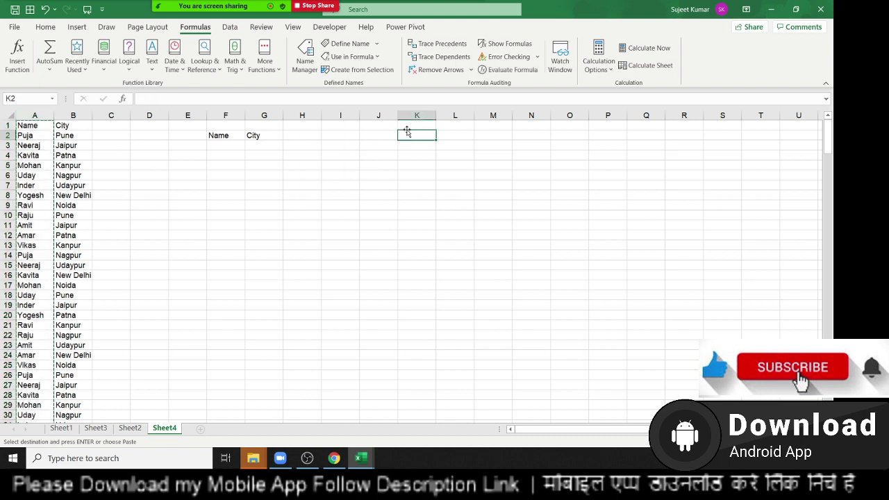
click(409, 127)
key(ctrl+v)
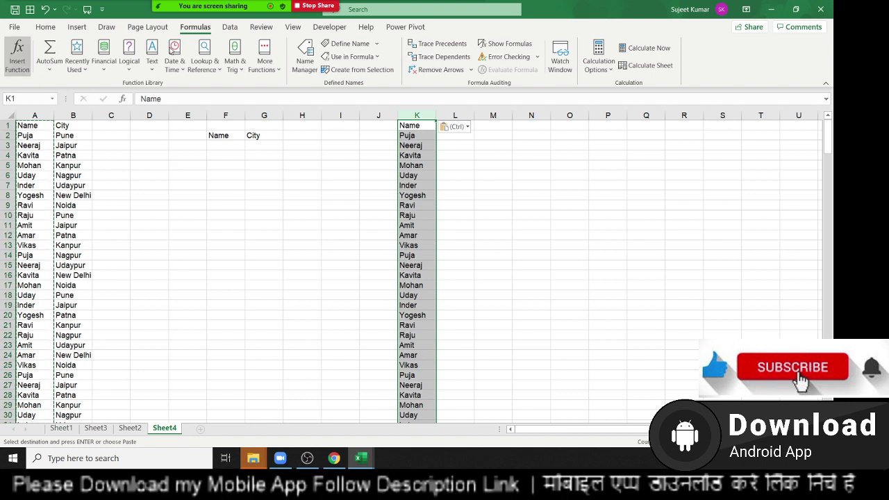
- Remove duplicates from column K, leaving 14 unique values including the heading
click(229, 27)
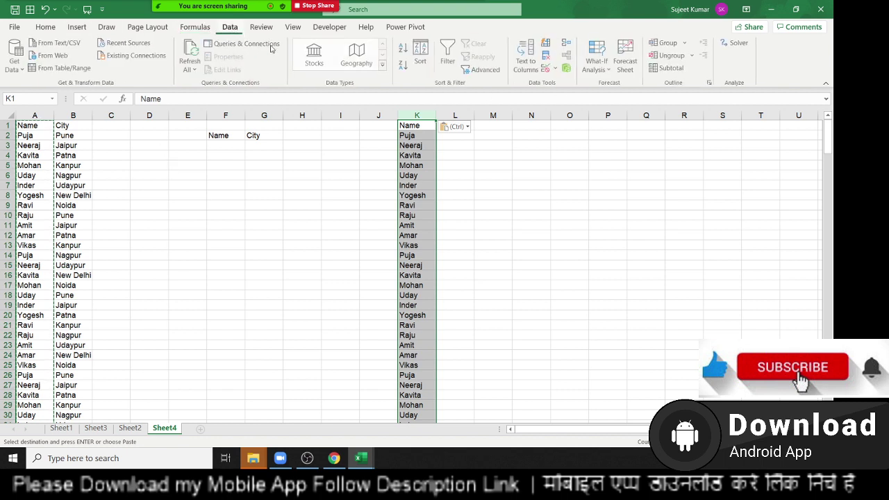
click(546, 55)
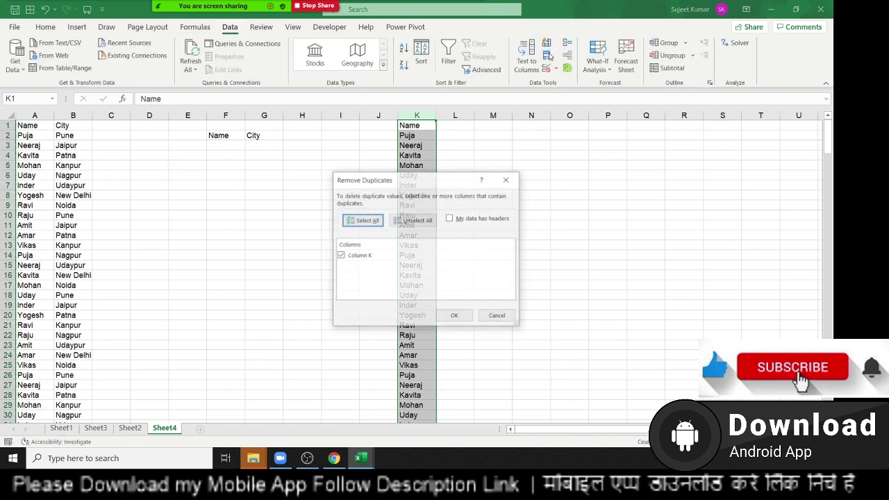
click(455, 317)
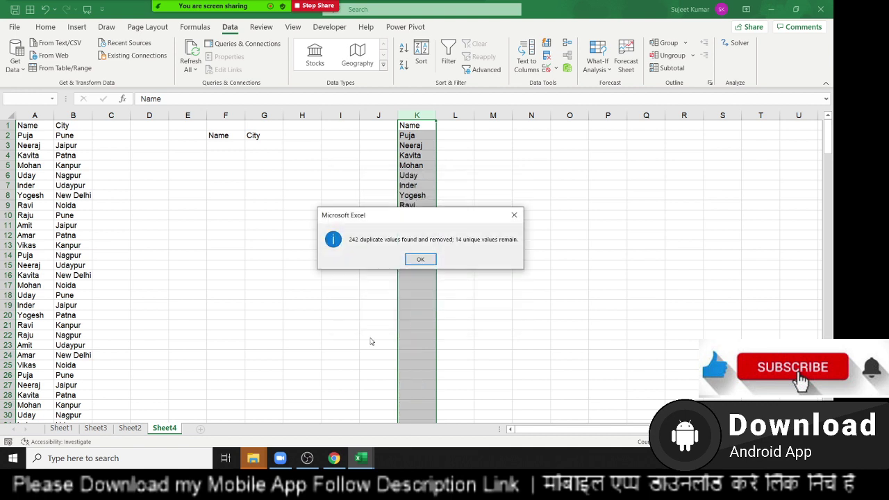
click(420, 259)
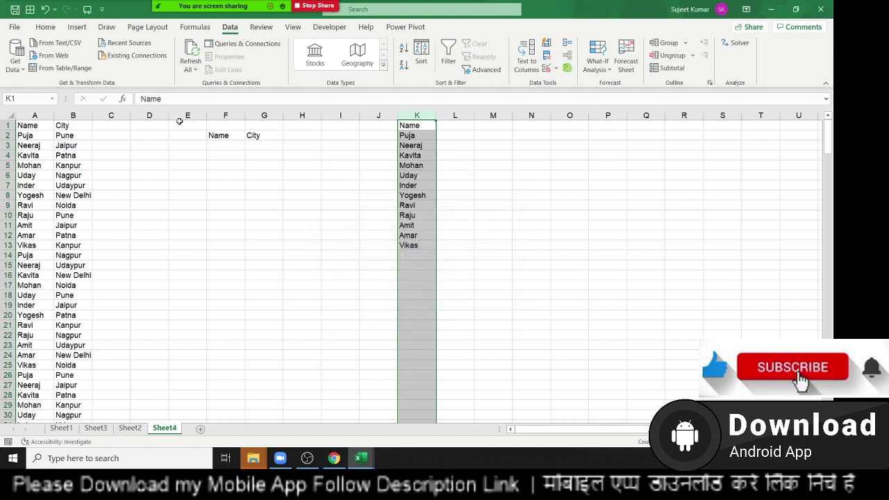
click(216, 145)
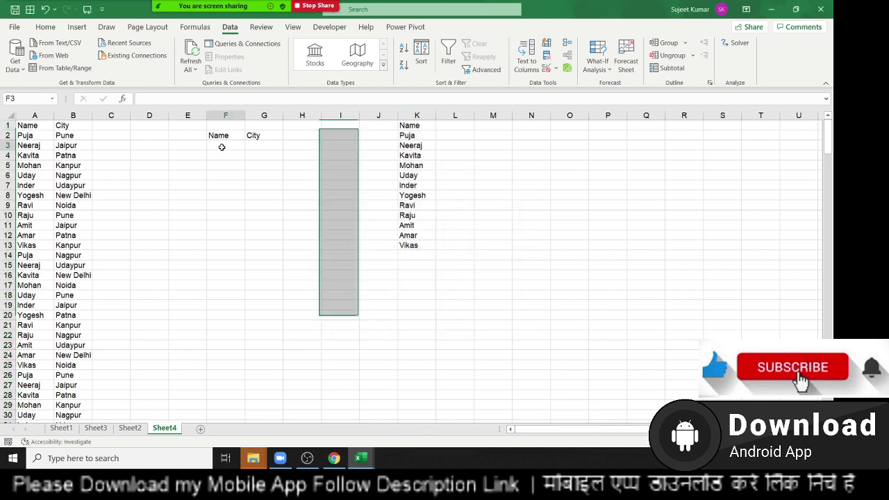
- Give F3 a List validation with source $K$2:$K$13 and choose Puja from it
click(546, 69)
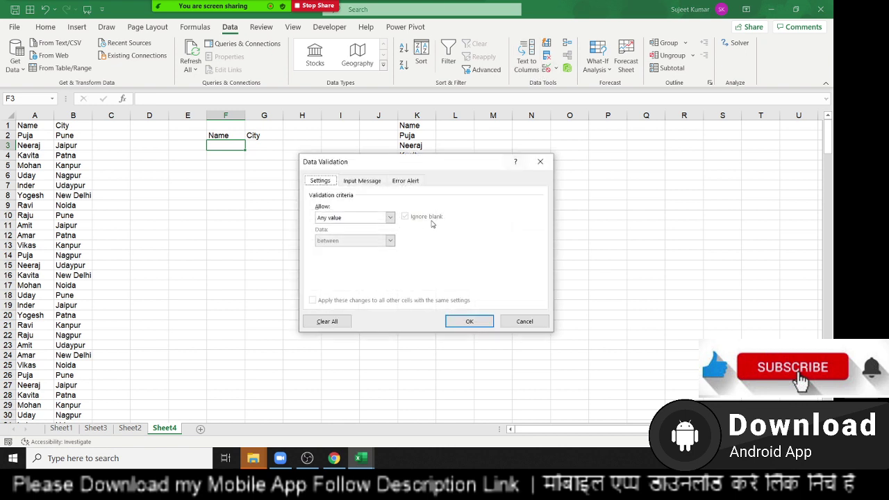
click(390, 218)
click(349, 254)
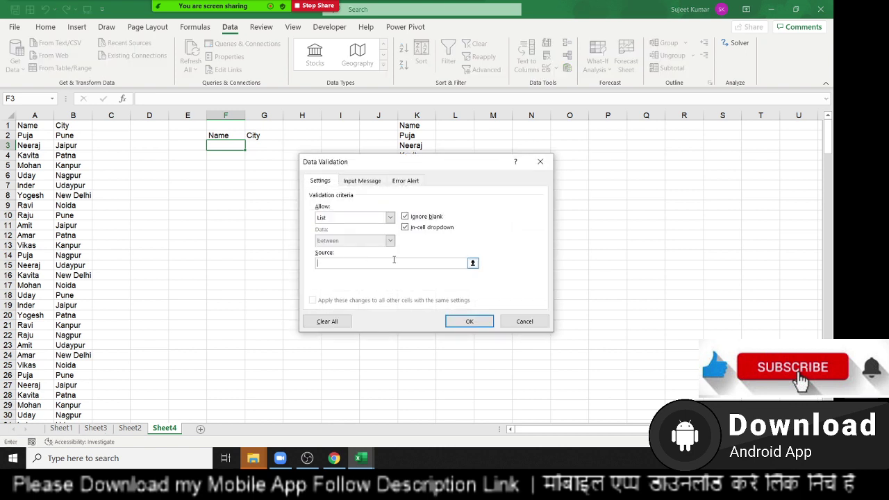
drag(424, 169, 249, 191)
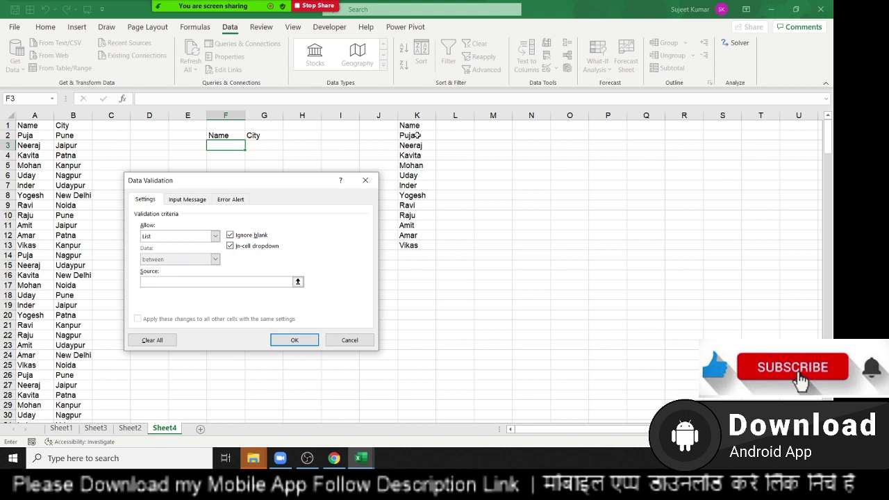
drag(415, 136, 416, 248)
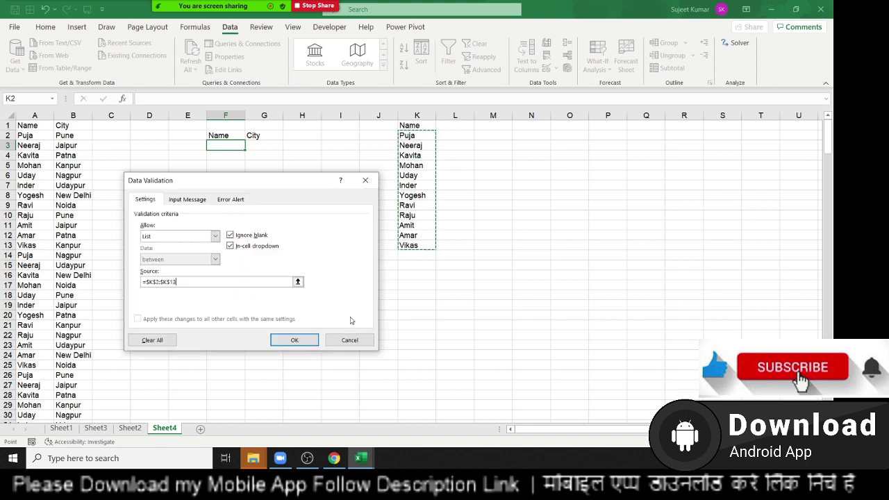
click(295, 339)
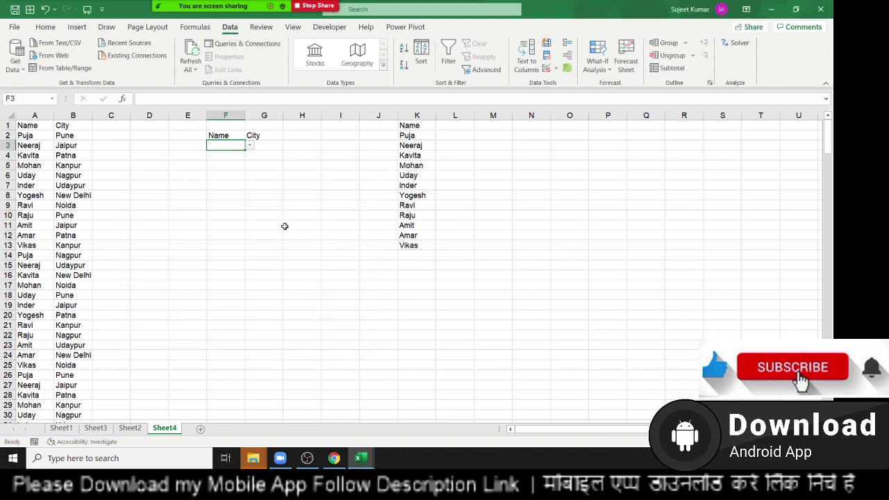
click(249, 145)
click(236, 158)
click(45, 126)
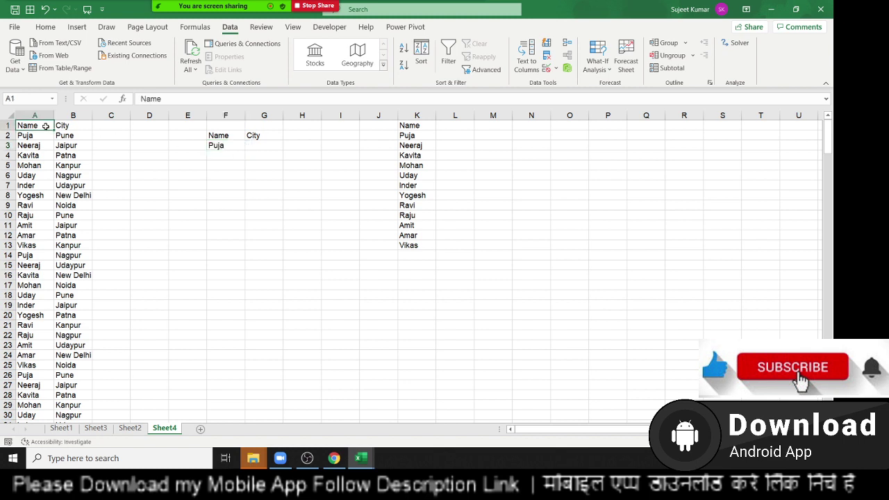
key(ctrl+shift+l)
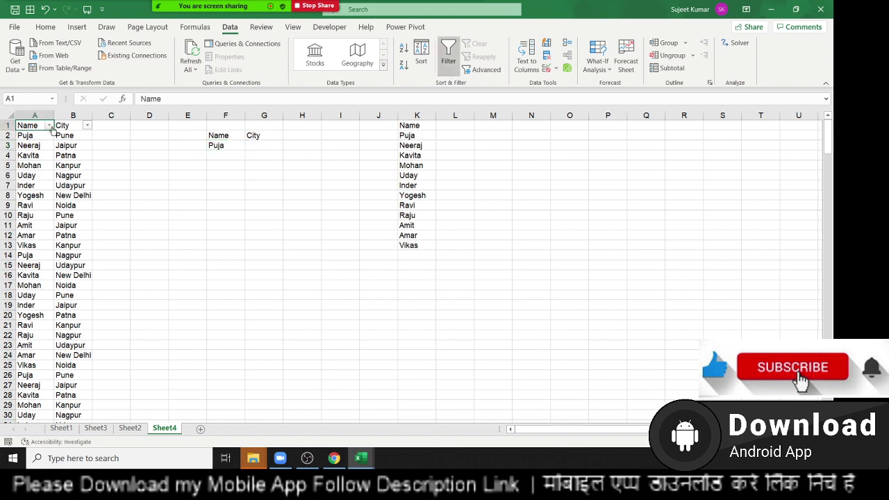
click(49, 125)
click(35, 254)
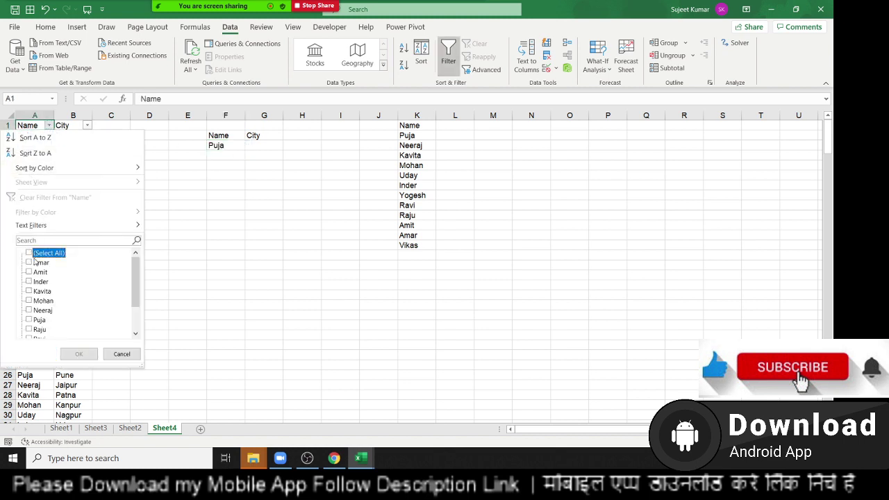
scroll(36, 292, down, 2)
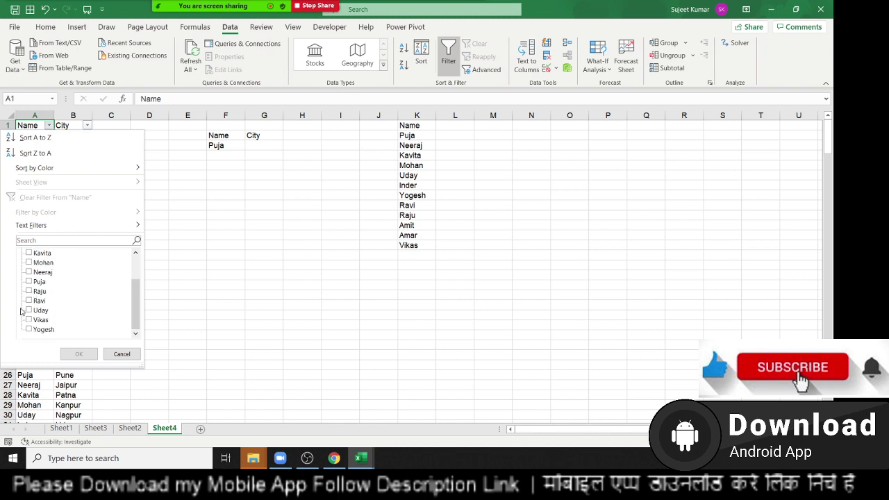
click(31, 283)
click(67, 352)
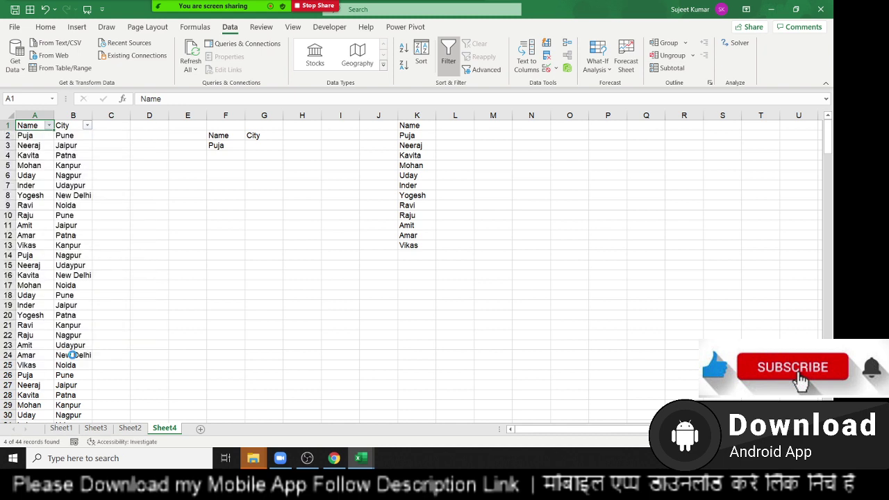
drag(82, 136, 82, 163)
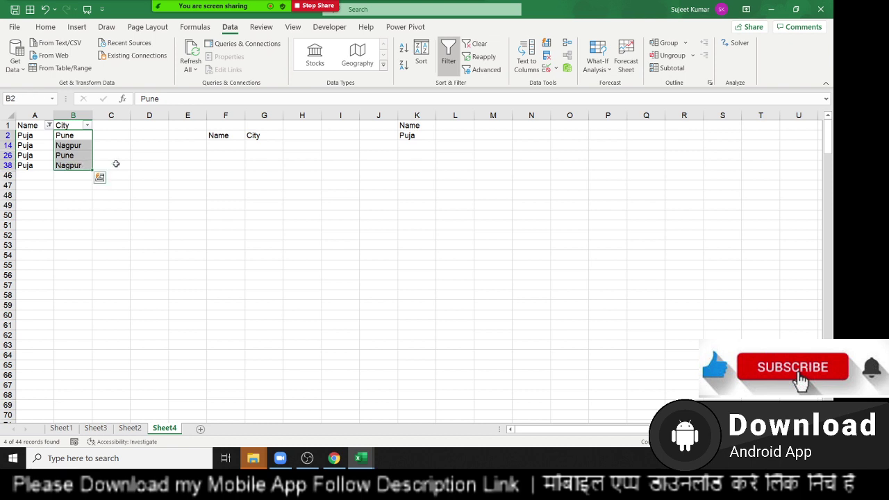
click(252, 135)
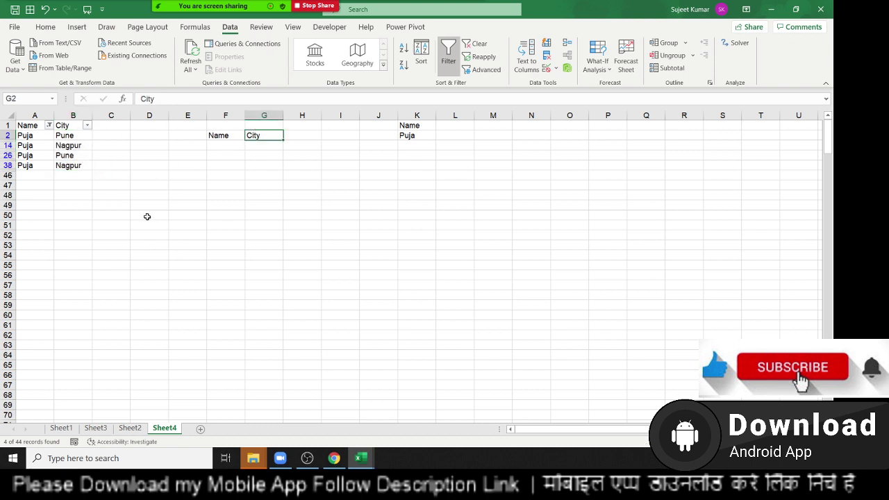
click(47, 144)
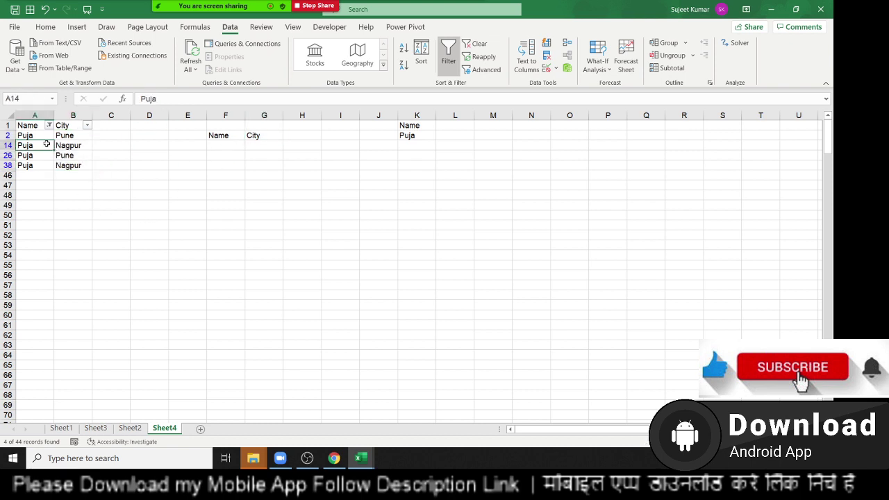
key(ctrl+shift+l)
- Select city ranges B2:B11 and B17 downward in the list
key(ctrl+Up)
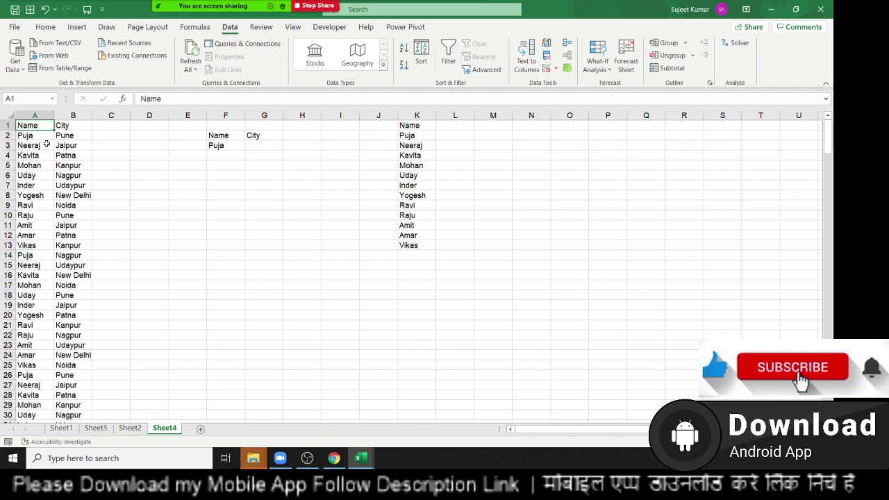
key(Right)
key(Down)
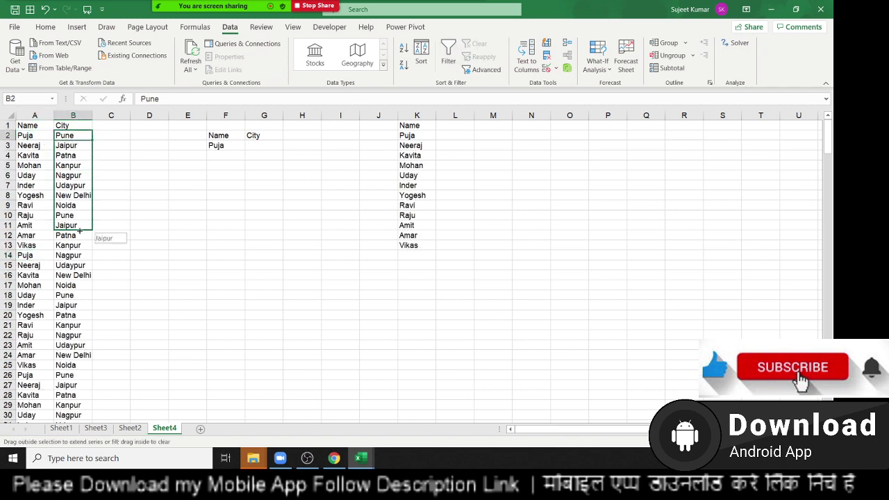
drag(91, 138, 87, 226)
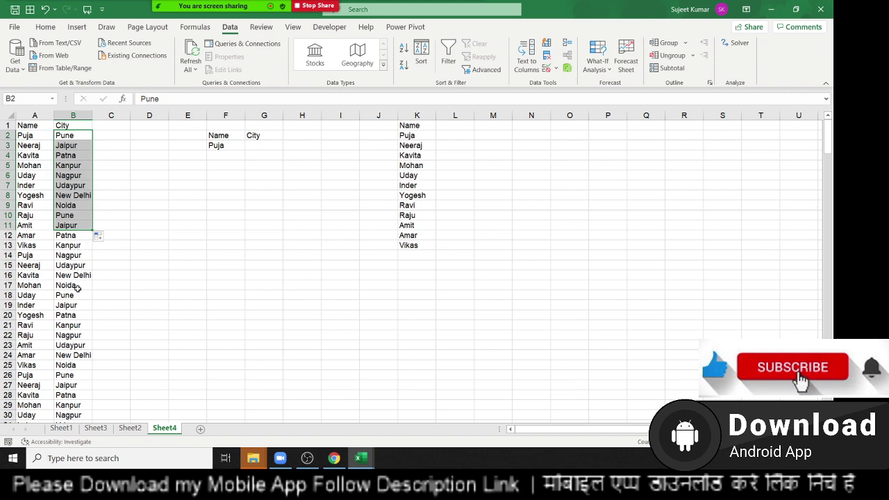
click(77, 287)
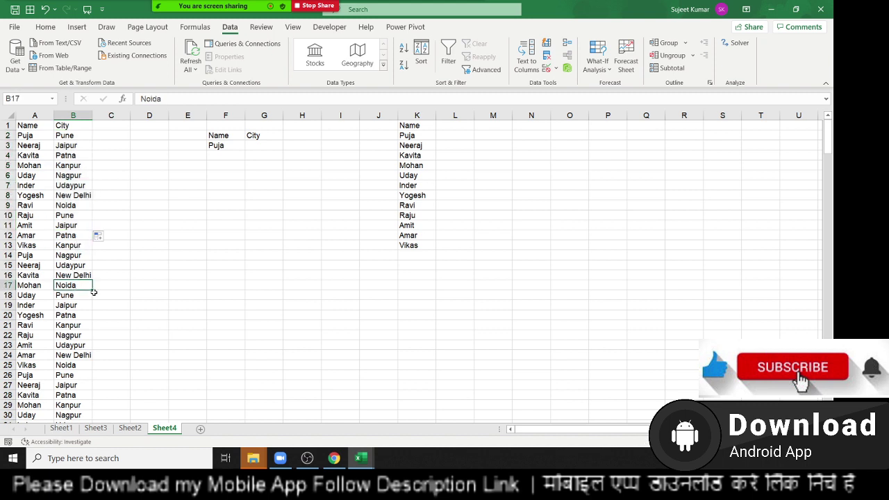
drag(93, 292, 76, 255)
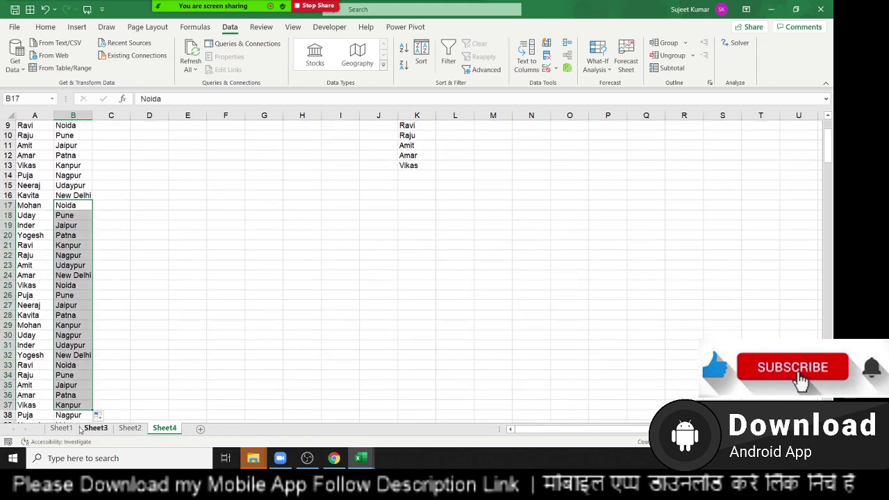
scroll(76, 326, up, 4)
scroll(69, 290, up, 4)
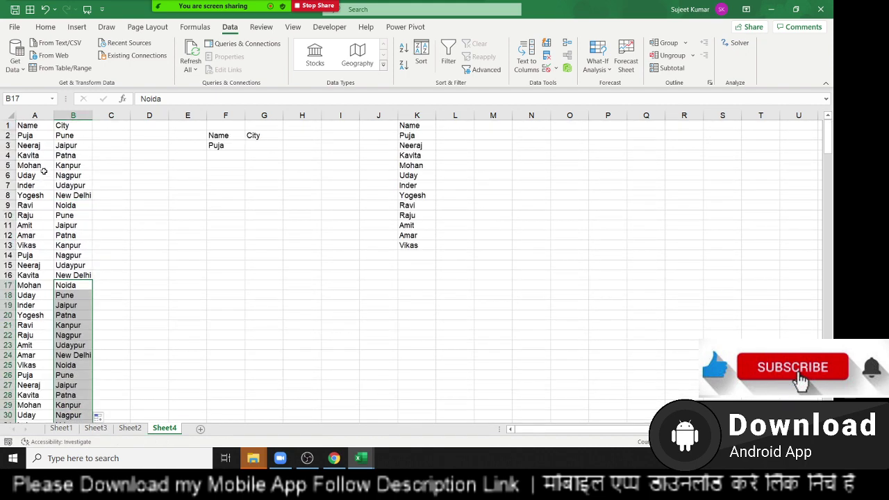
- Select columns A:B of the list and remove duplicate Name–City rows, leaving 25 values
click(35, 125)
key(shift+Right)
key(ctrl+shift+Down)
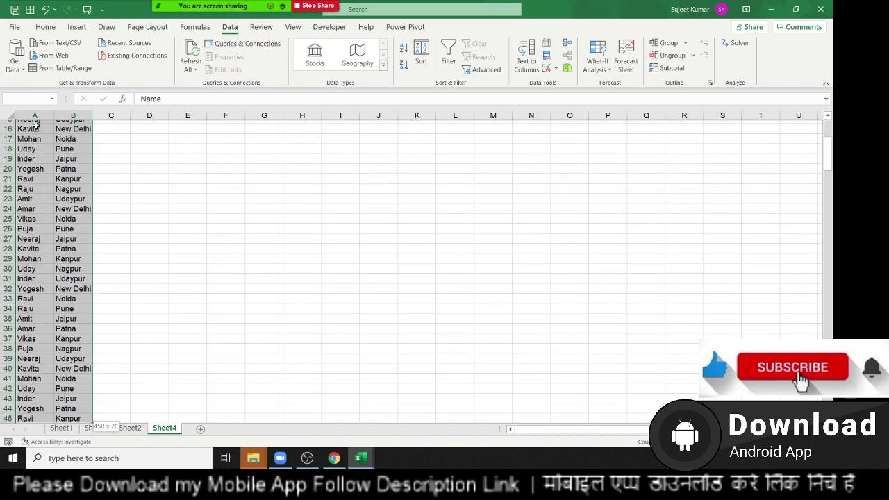
click(546, 68)
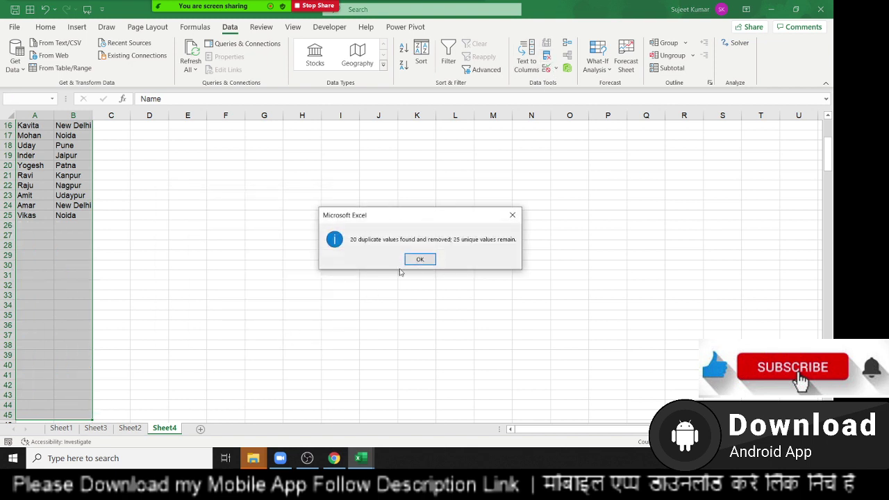
click(420, 259)
click(75, 178)
- Sort the Name/City rows A to Z and check the sorted names
scroll(75, 177, up, 5)
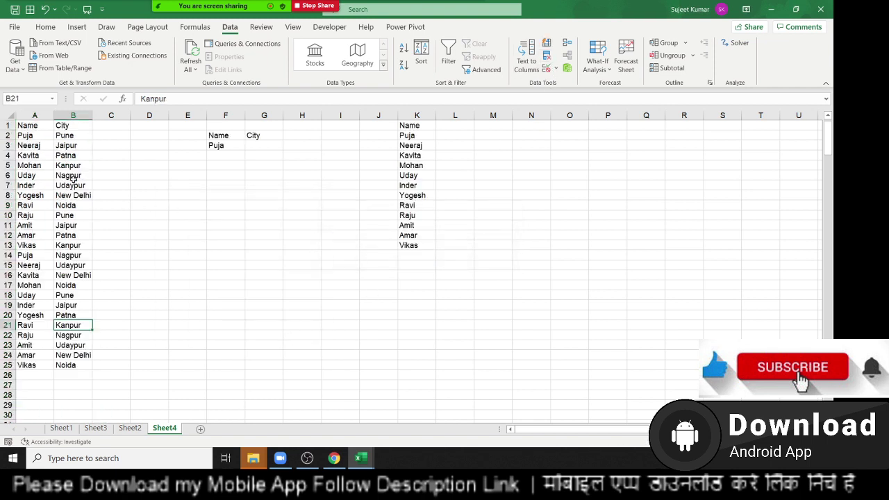
click(26, 127)
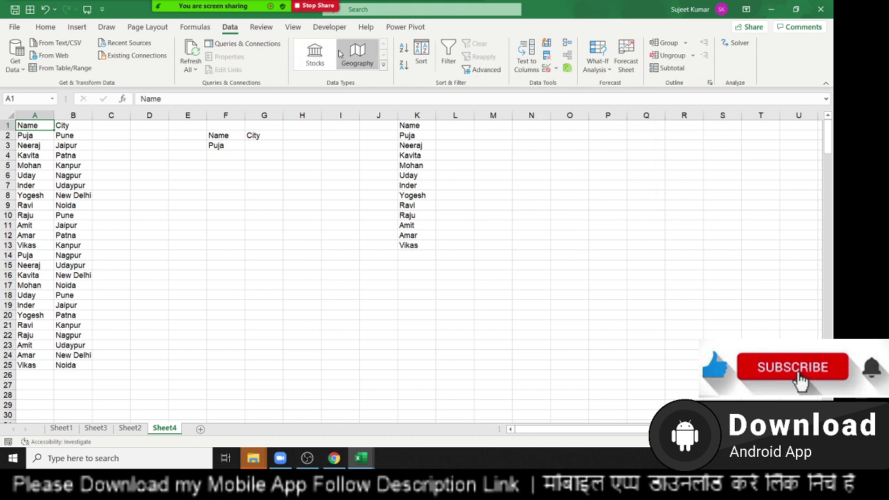
click(407, 49)
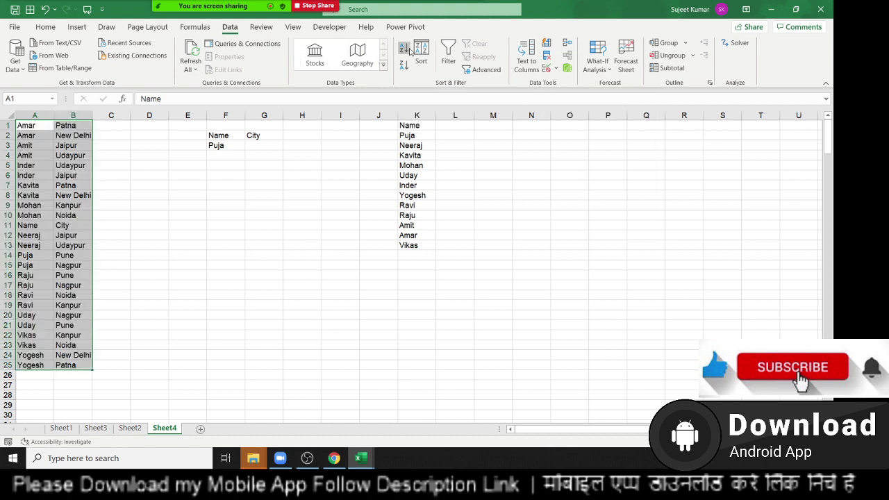
click(30, 135)
click(36, 156)
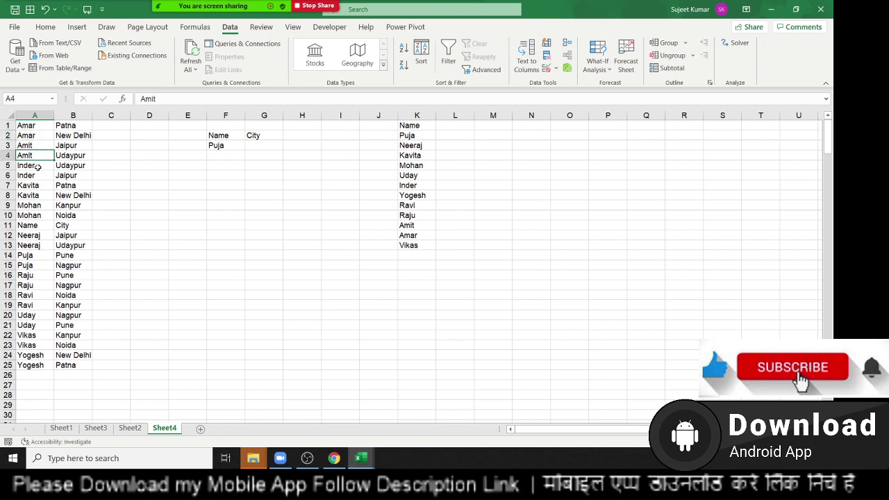
click(36, 165)
click(36, 175)
click(35, 137)
click(35, 165)
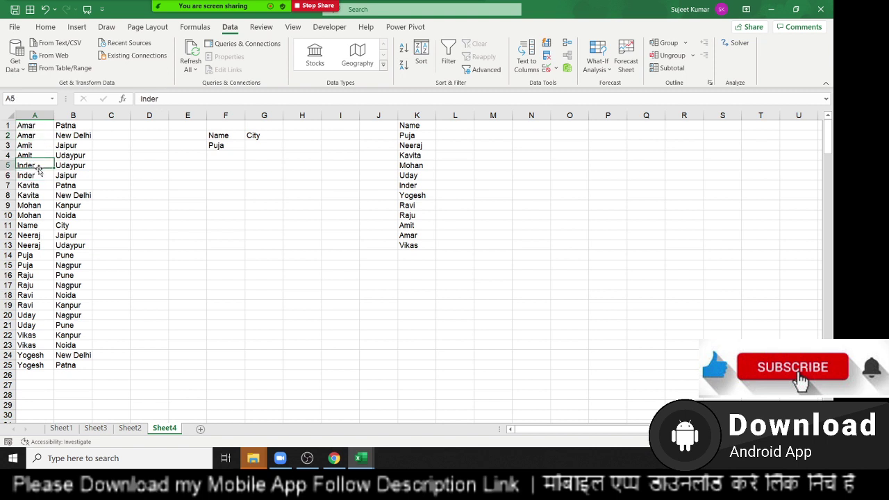
click(31, 186)
click(30, 205)
key(ctrl+Down)
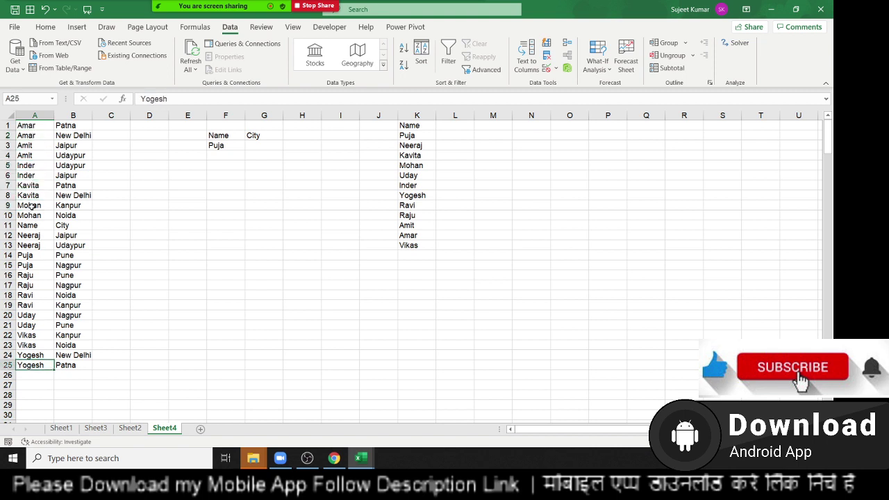
- Undo the sort, then clear all name and city entries in A2:B25
key(ctrl+z)
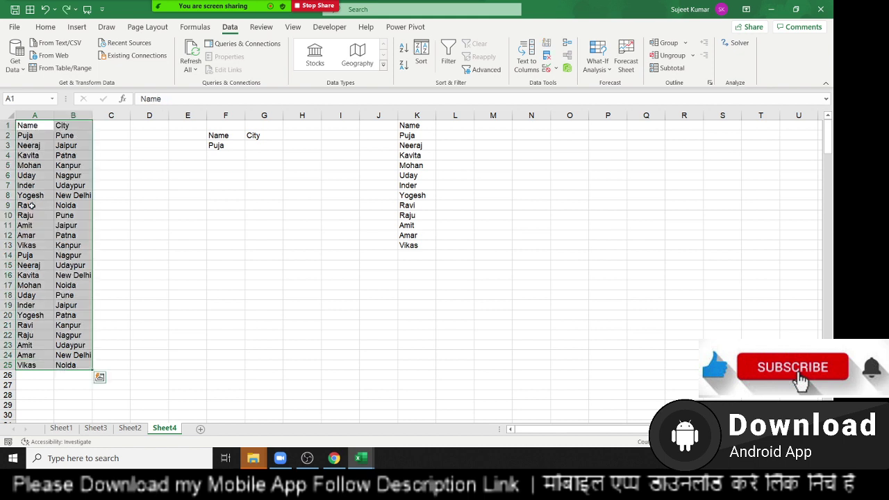
click(34, 134)
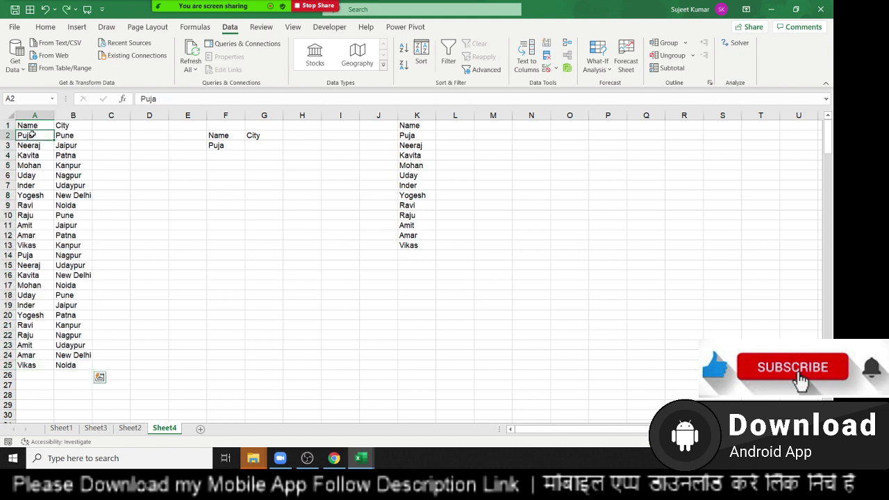
click(79, 136)
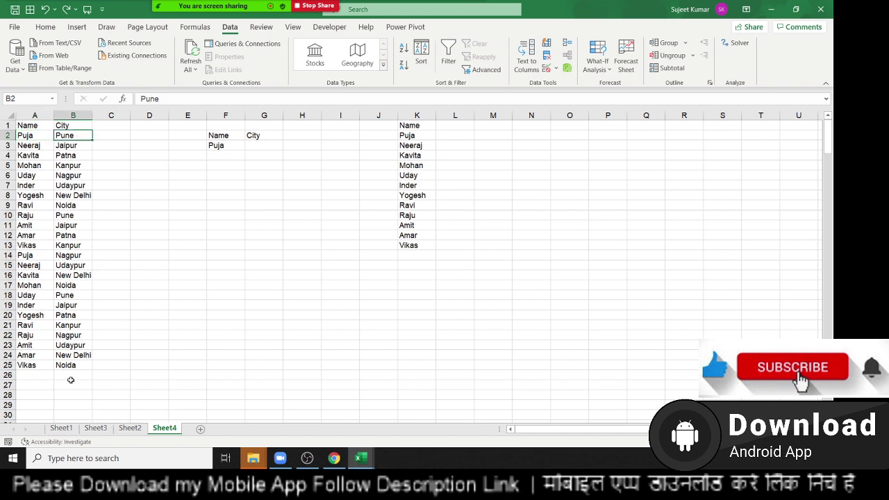
click(73, 125)
mouse_move(27, 125)
mouse_down()
mouse_move(73, 125)
mouse_move(73, 136)
mouse_up()
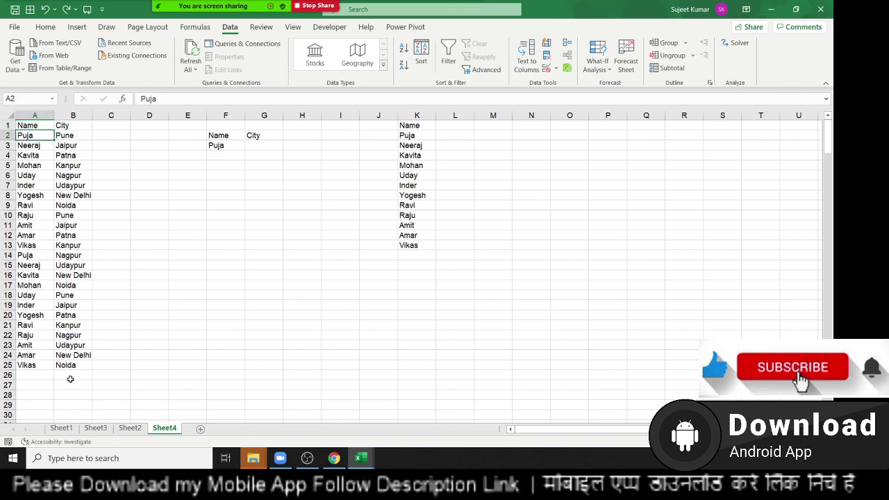
key(ctrl+shift+Down)
key(Delete)
- Look at the sales workbook's Data sheet, then return to Sheet4 cell A2
key(alt+Tab)
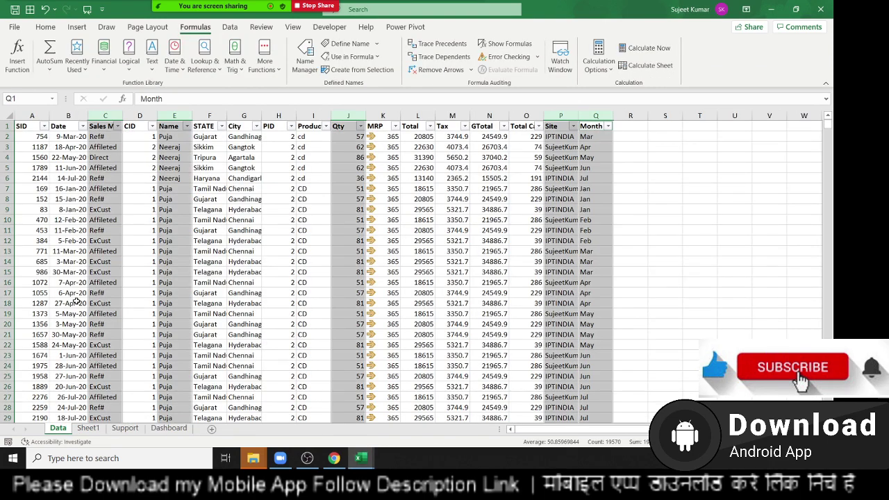
click(214, 207)
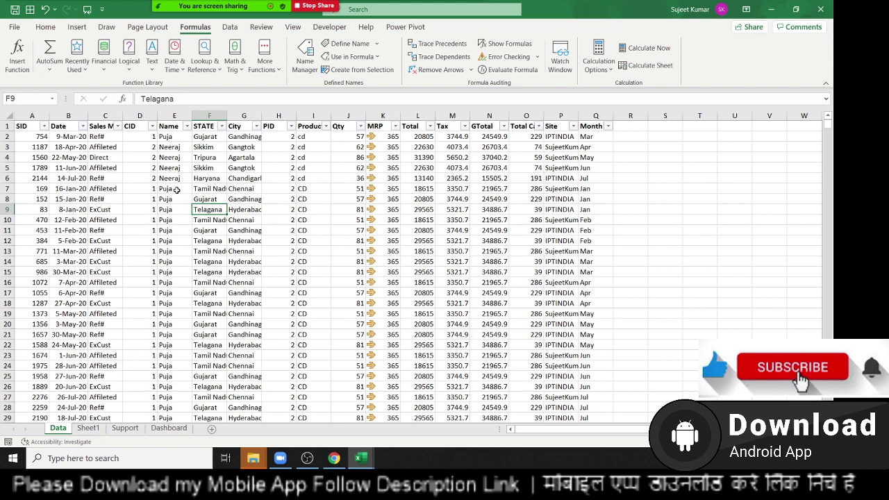
scroll(177, 205, down, 5)
scroll(179, 219, up, 5)
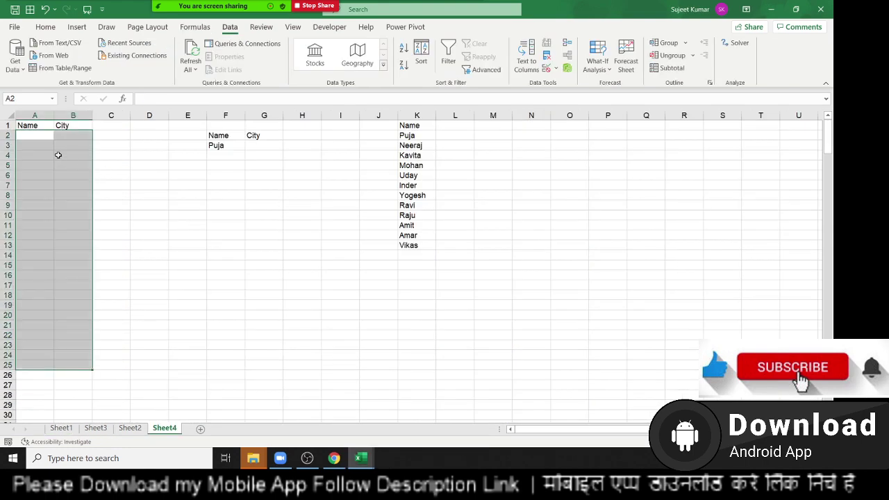
click(27, 136)
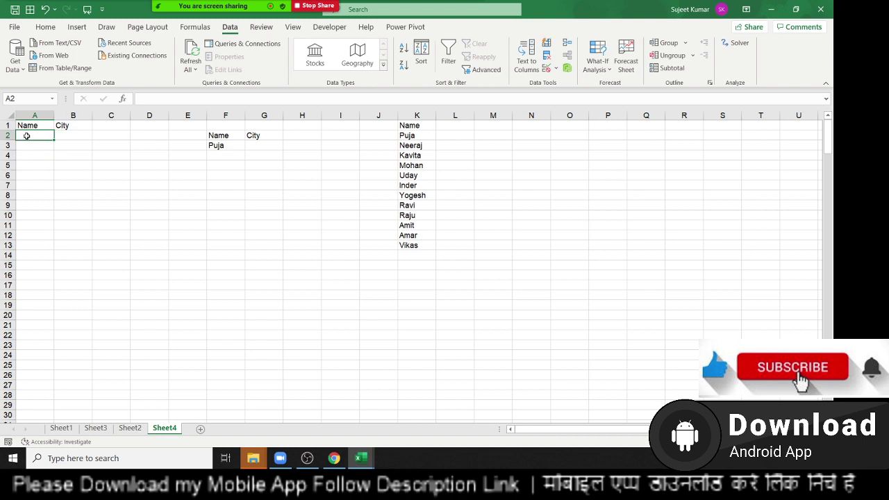
- Enter Puja in A2 and fill the repeating name sequence down to row 166
text(Puja)
key(Return)
click(27, 136)
drag(52, 139, 54, 444)
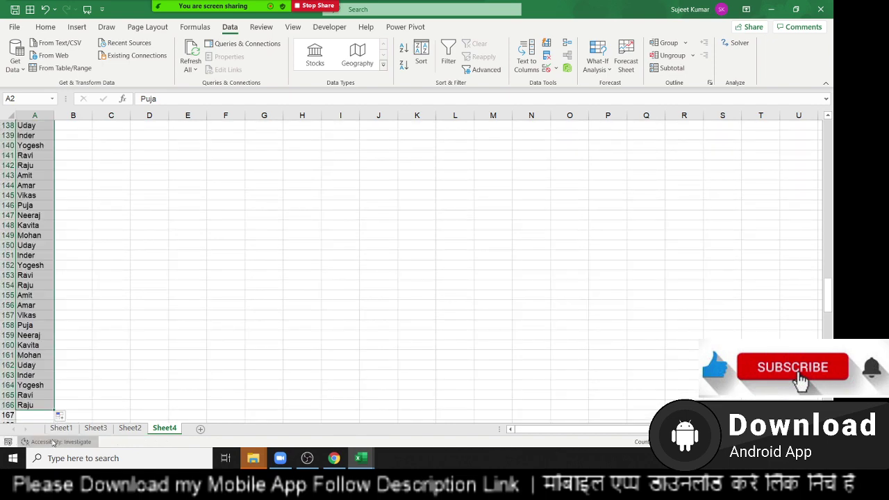
key(ctrl+Home)
key(Right)
key(Down)
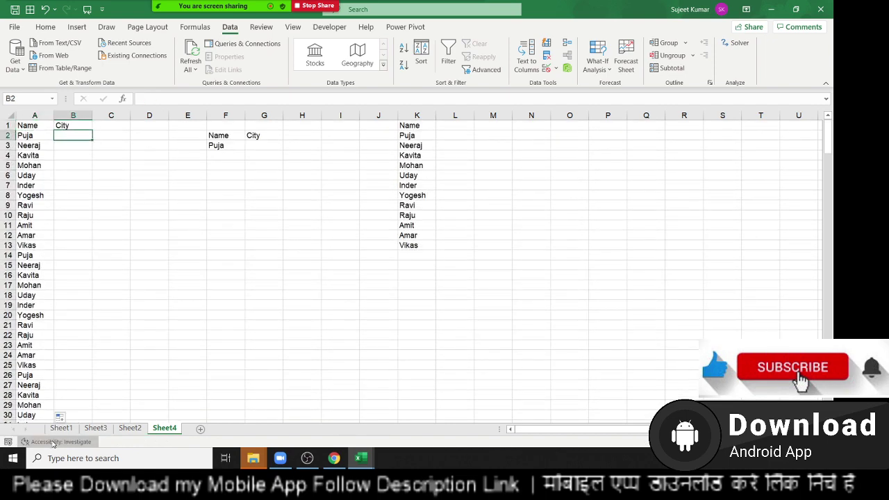
key(ctrl+Home)
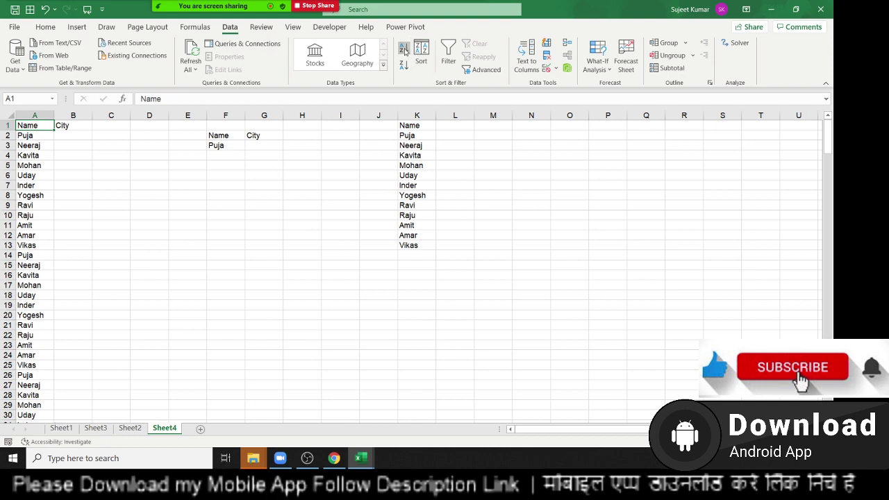
- Sort the Name column alphabetically A to Z
click(404, 48)
key(ctrl+Down)
key(Down)
key(Down)
key(Down)
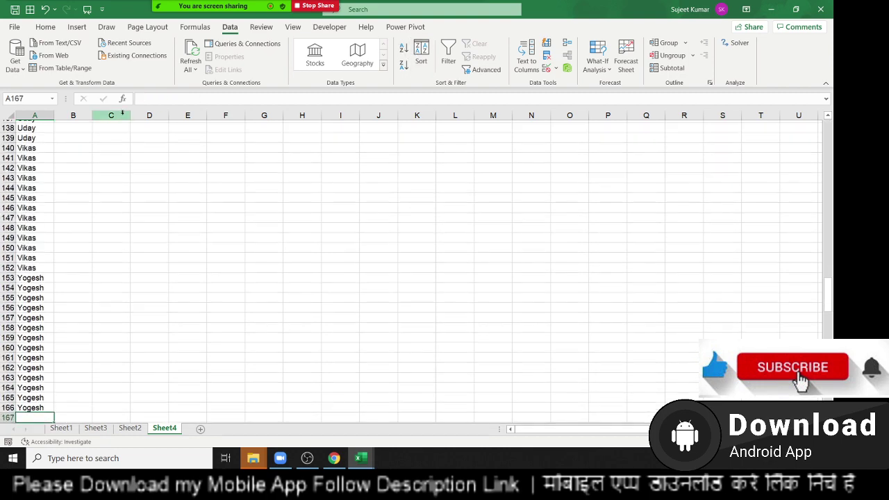
key(ctrl+Up)
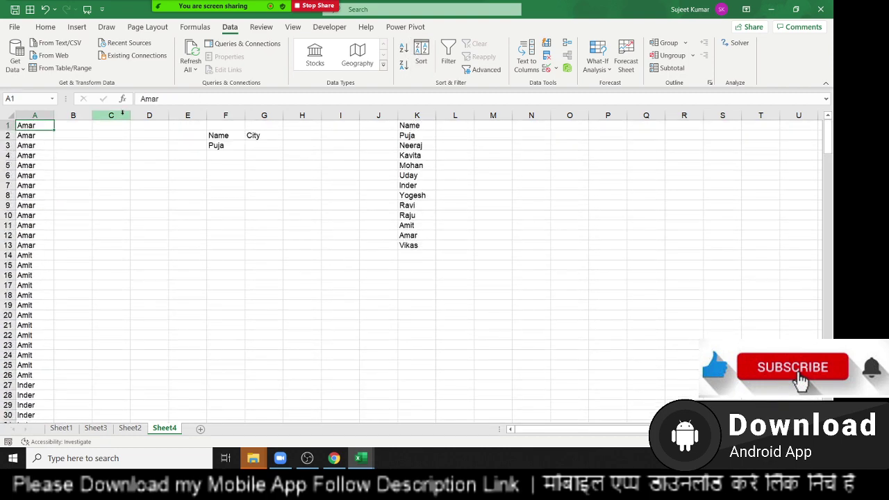
- Find the Name/City header in row 69 and insert a copy of it as row 1
key(ctrl+f)
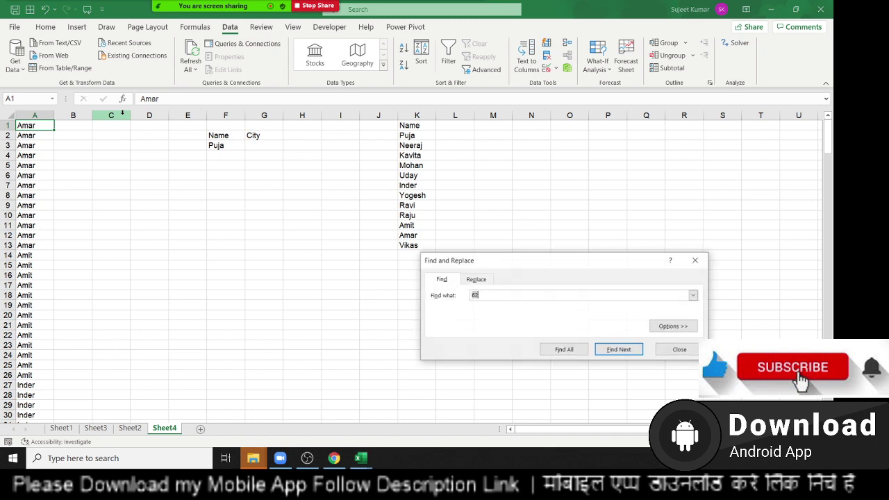
text(name)
key(Return)
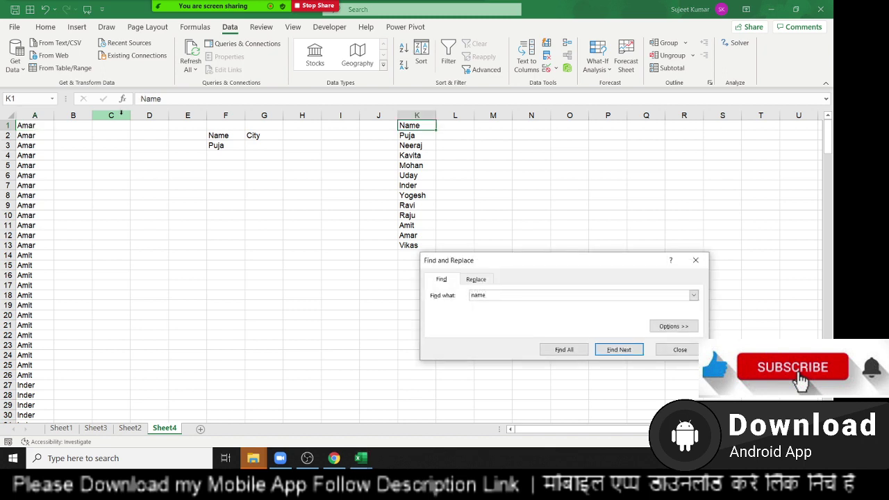
key(Return)
key(Return)
key(Escape)
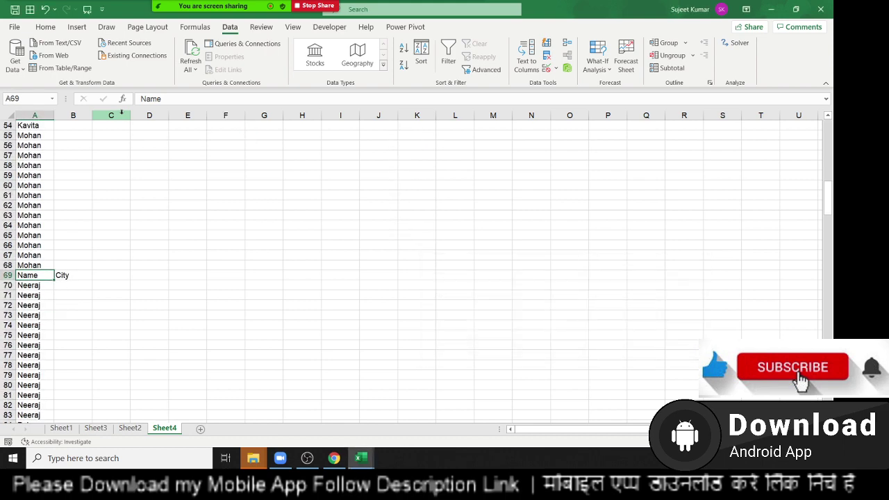
key(shift+space)
key(ctrl+c)
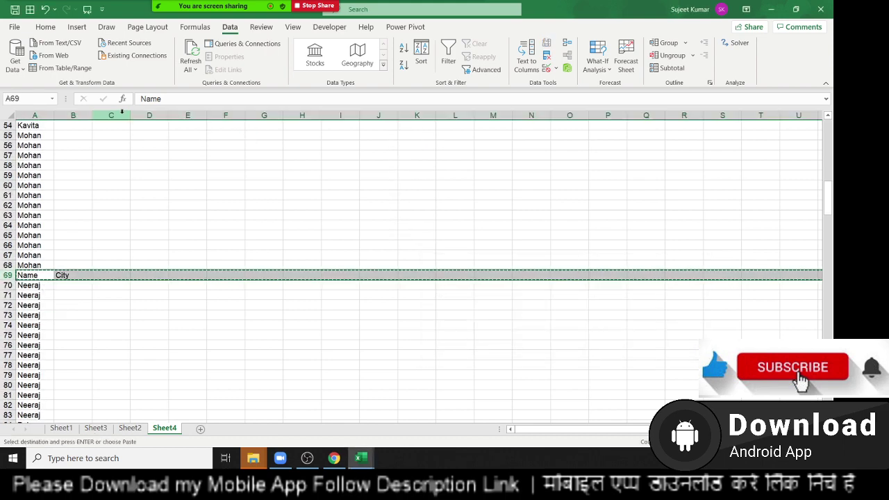
key(ctrl+Home)
key(ctrl+shift+plus)
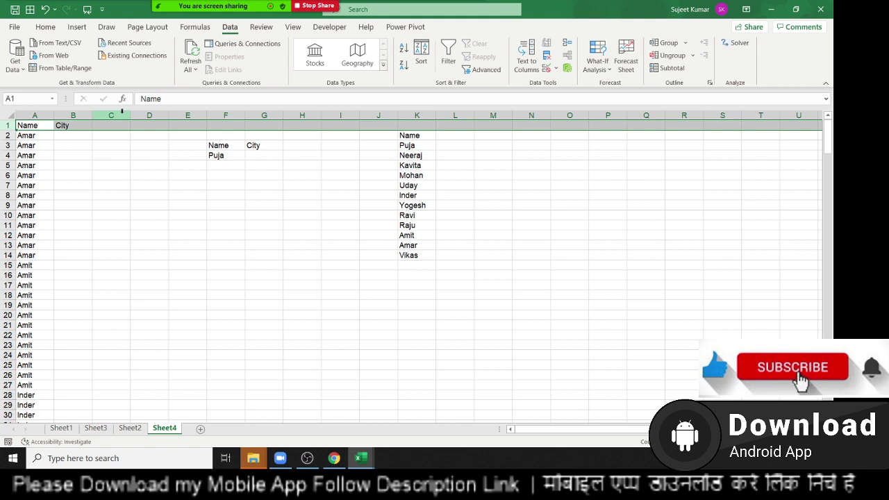
- Type Pune in B2 as the first city
key(Down)
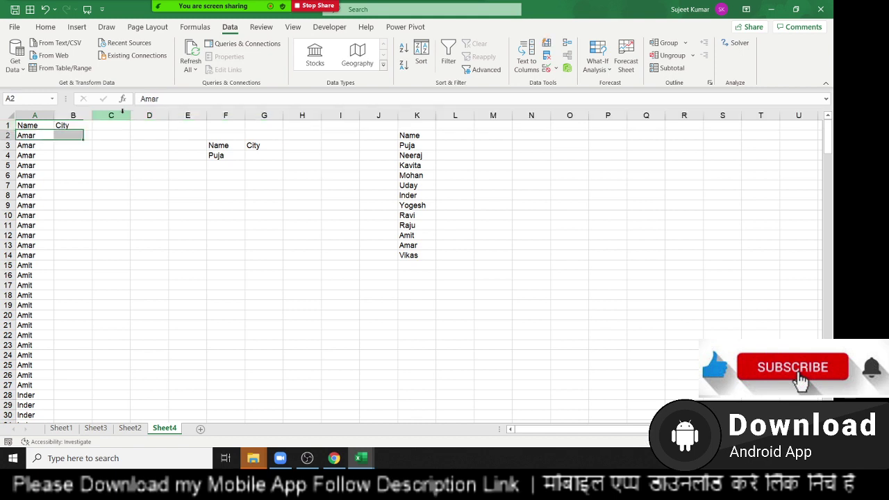
key(Right)
text(Pune)
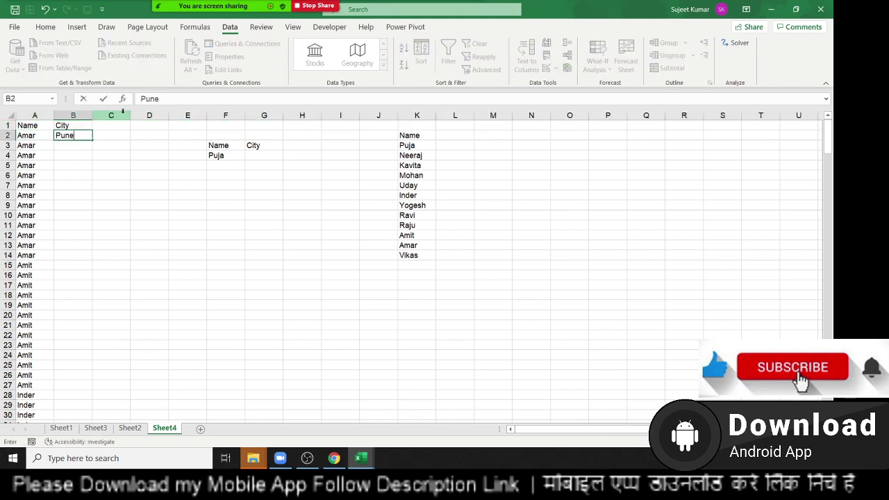
- Commit Pune in B2 and fill the repeating city list down column B
click(95, 151)
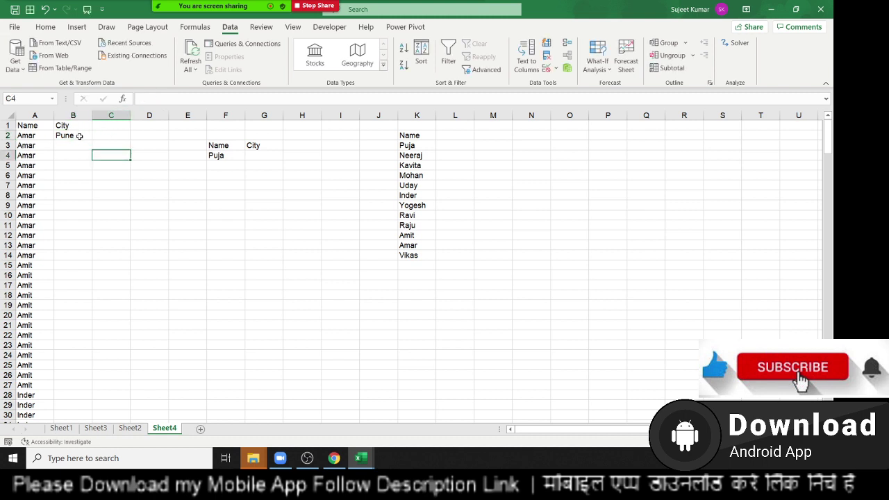
click(81, 136)
double_click(86, 141)
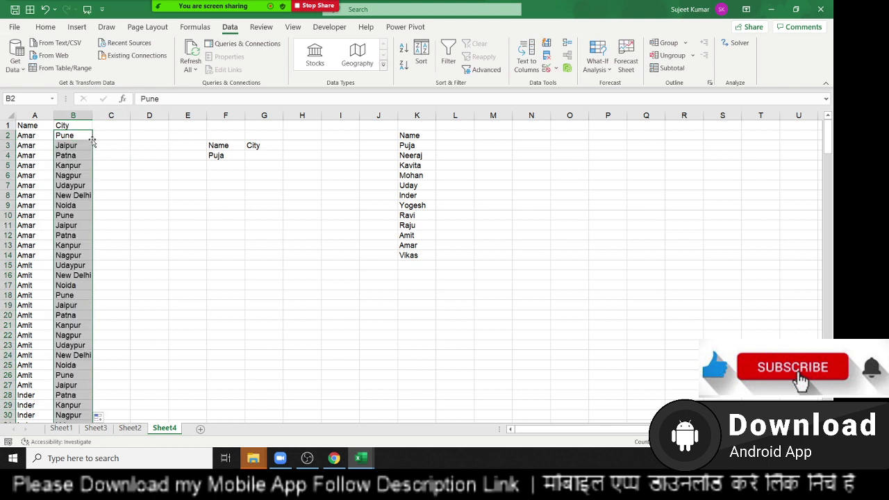
- Select the Name/City data and remove the 159 duplicate rows, leaving 98 unique entries
click(36, 126)
key(ctrl+shift+Down)
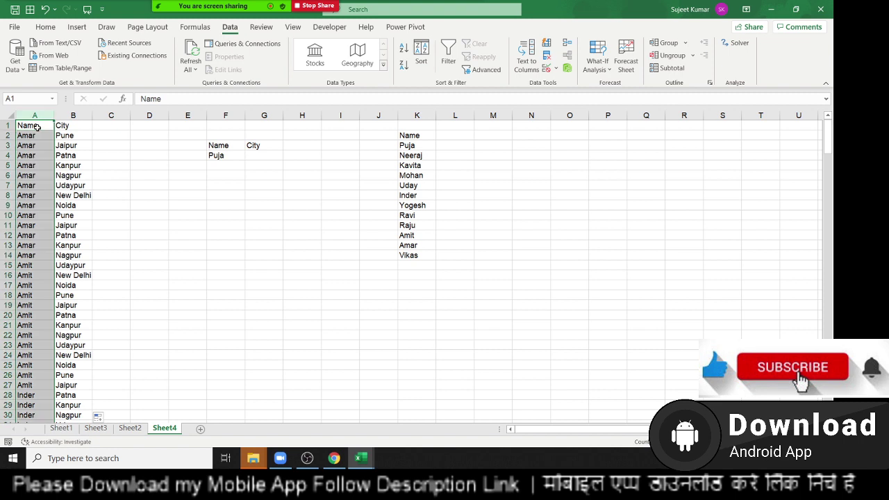
key(ctrl+shift+Right)
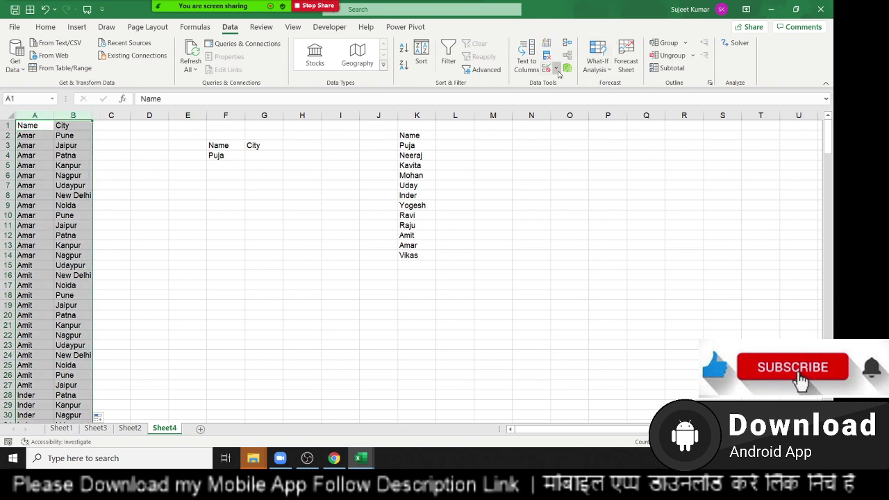
click(551, 70)
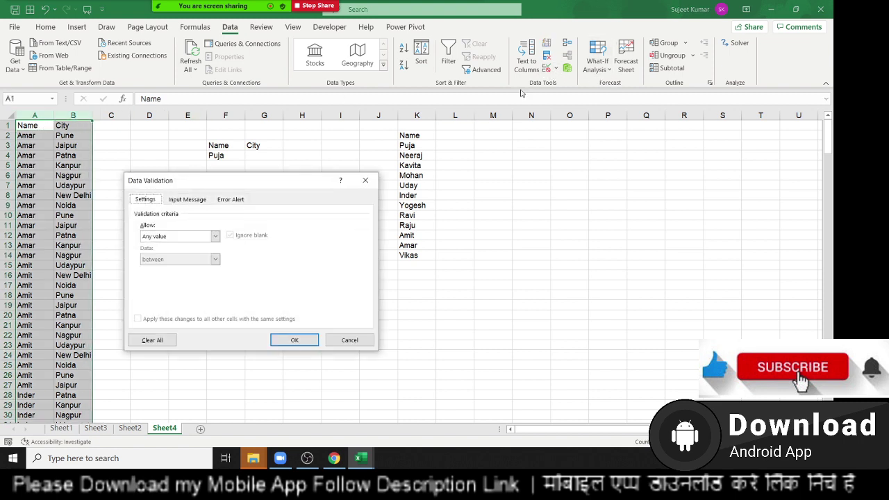
mouse_move(213, 6)
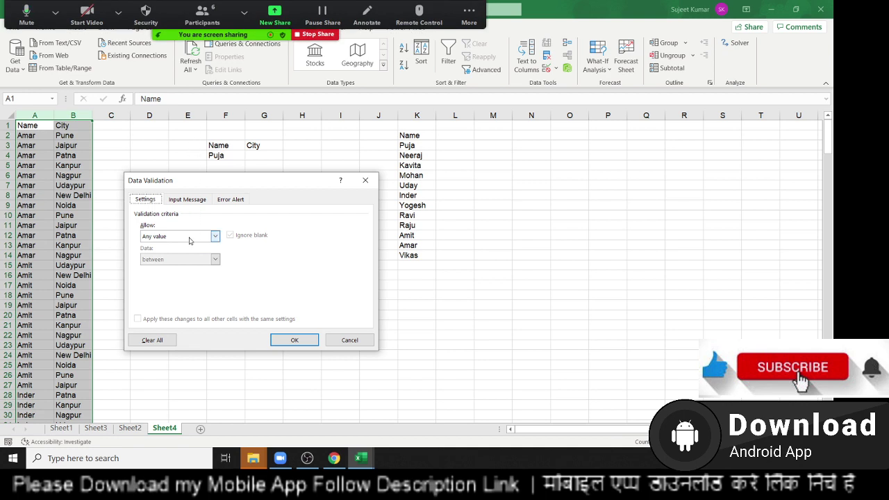
click(365, 180)
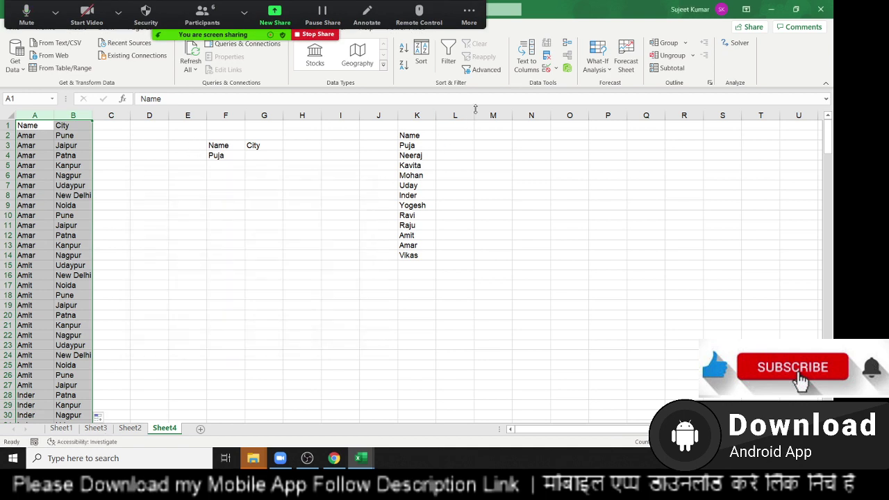
click(546, 55)
click(283, 333)
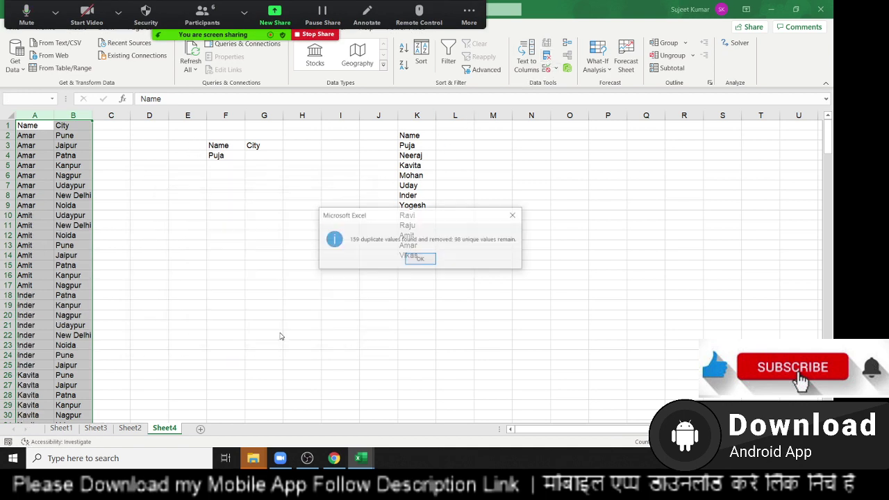
- Dismiss the duplicates-removed message and browse the name list in column A
click(421, 259)
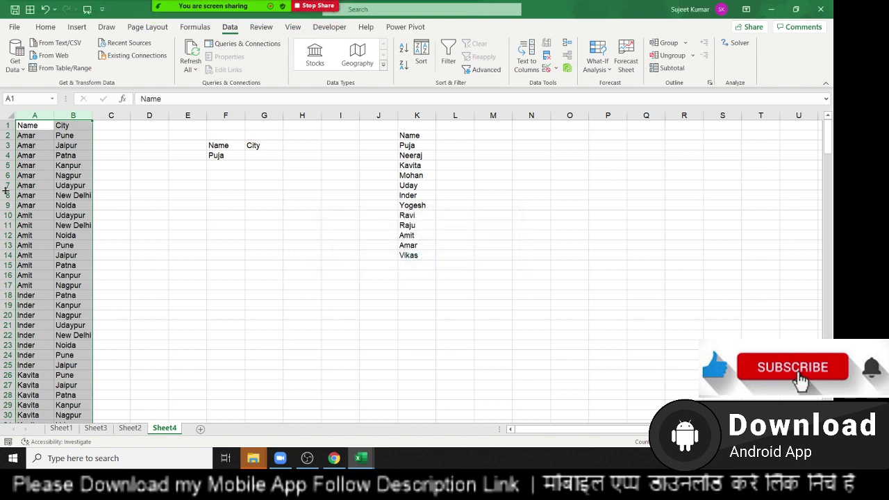
drag(36, 206, 38, 182)
click(38, 182)
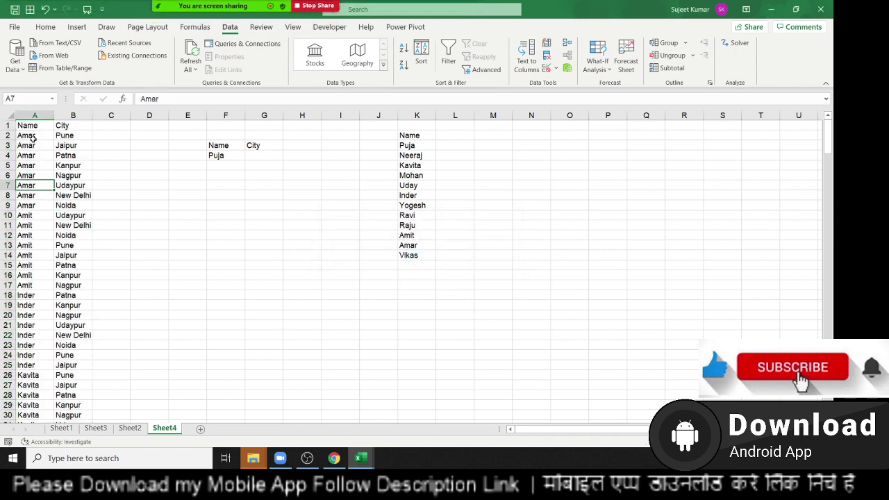
click(33, 138)
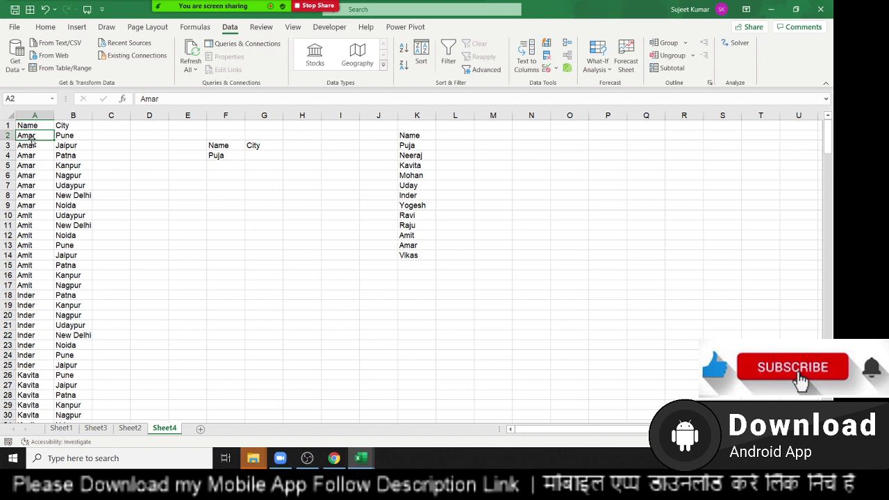
key(ctrl+space)
click(31, 138)
key(Right)
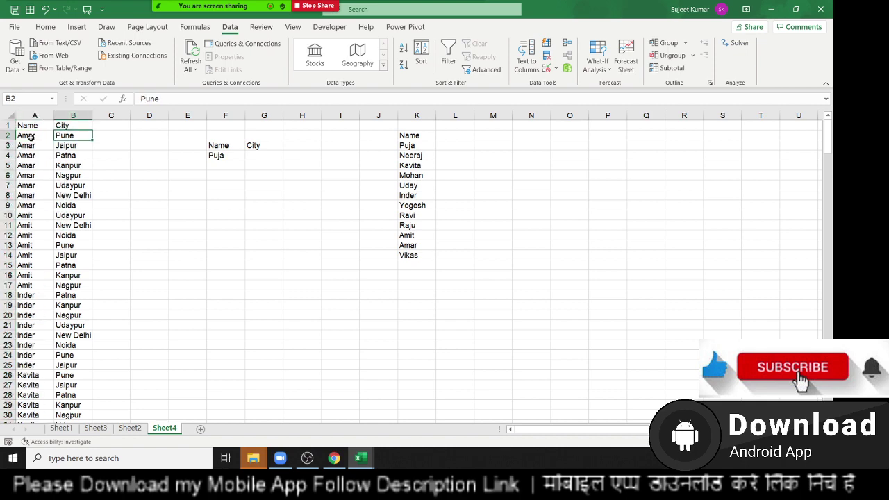
key(Left)
key(ctrl+Down)
key(Down)
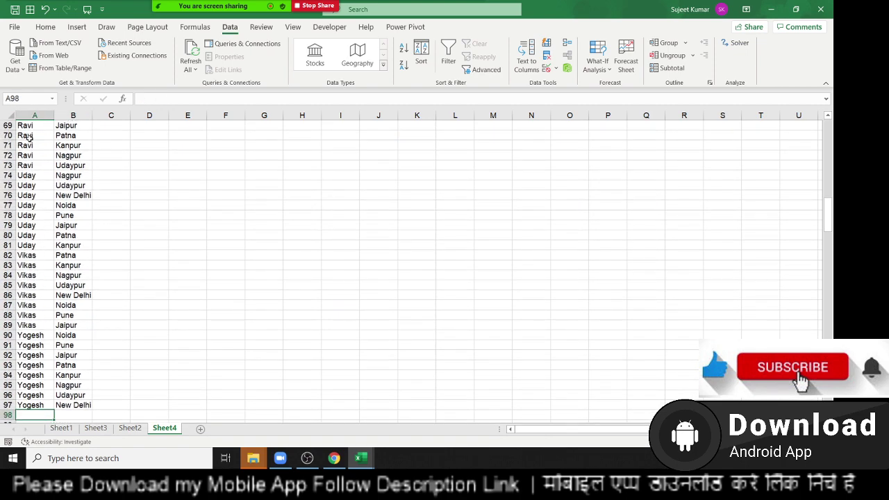
key(Up)
key(Up)
key(ctrl+Up)
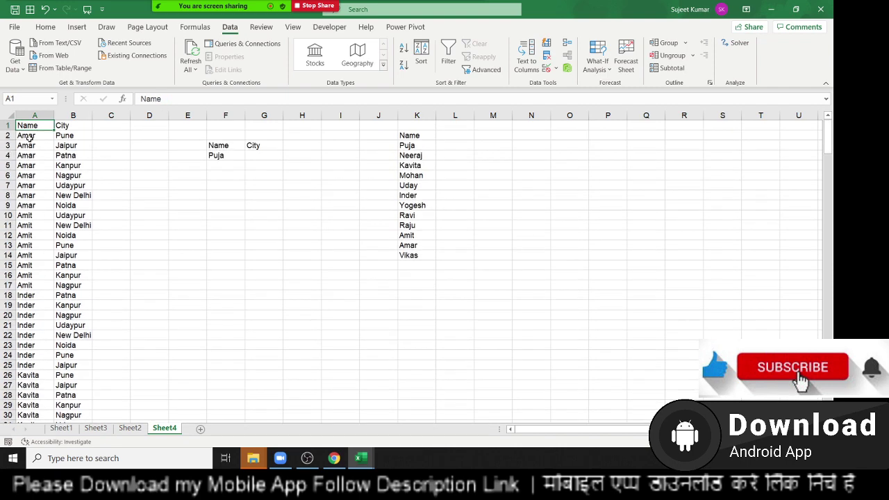
- Select Amar's listed cities in column B
key(Down)
key(Right)
key(shift+Down)
key(shift+Down)
key(shift+Down)
key(shift+Down)
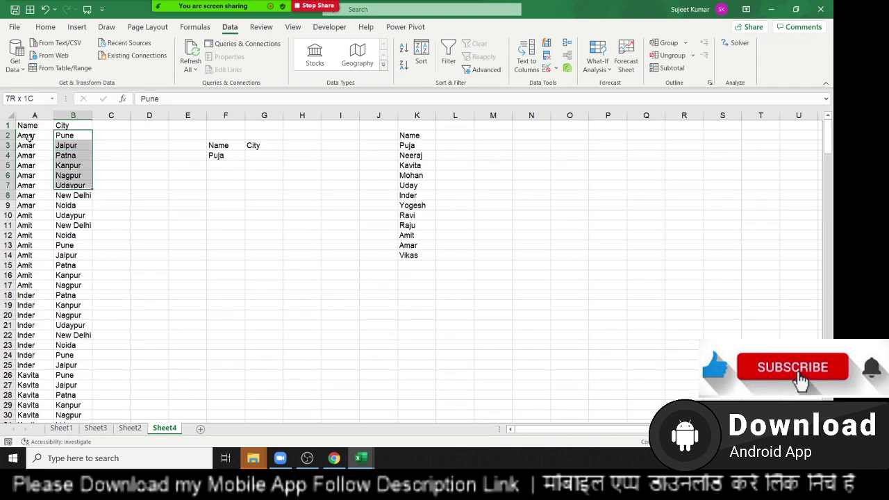
key(shift+Down)
key(shift+Down)
key(shift+Down)
key(shift+Up)
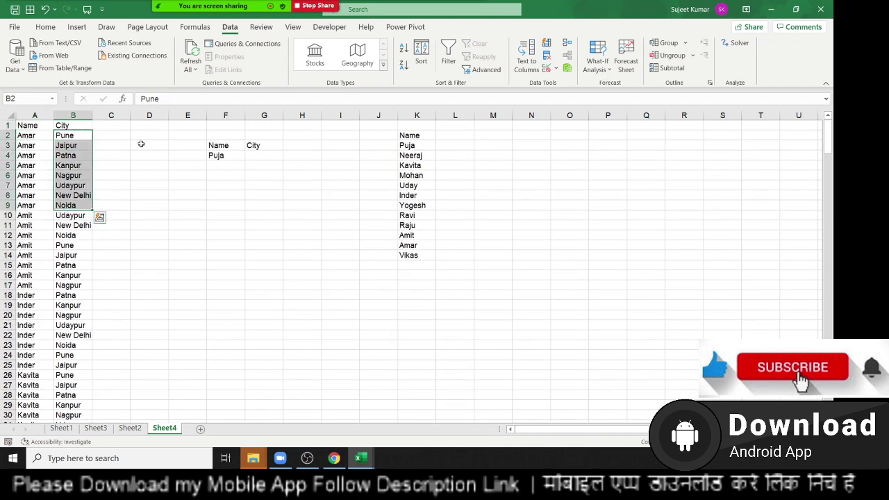
- Clear the chosen name Puja from cell F4, leaving it blank
click(239, 157)
click(250, 158)
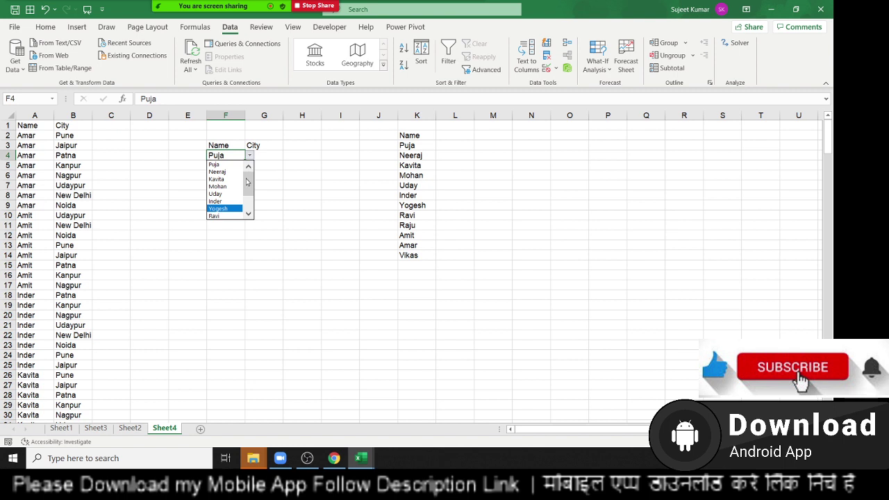
key(Escape)
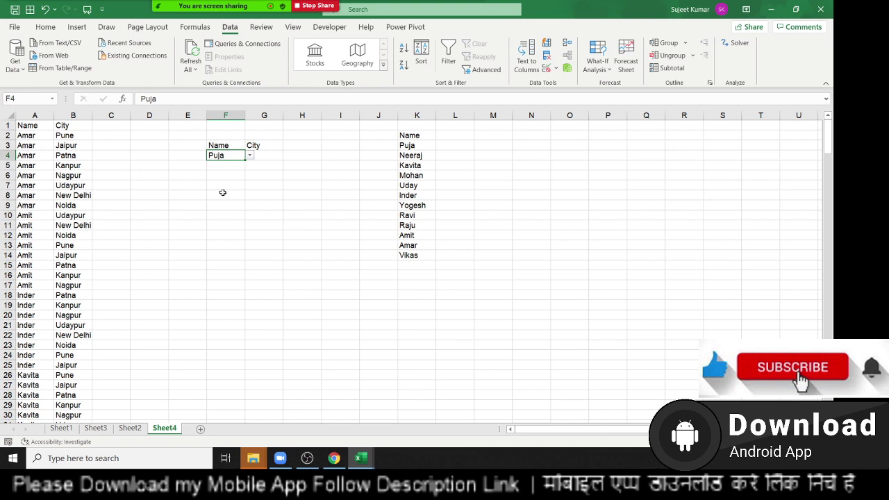
key(Delete)
- Copy the Name column to column K and remove its duplicates to leave unique names
click(36, 115)
key(ctrl+c)
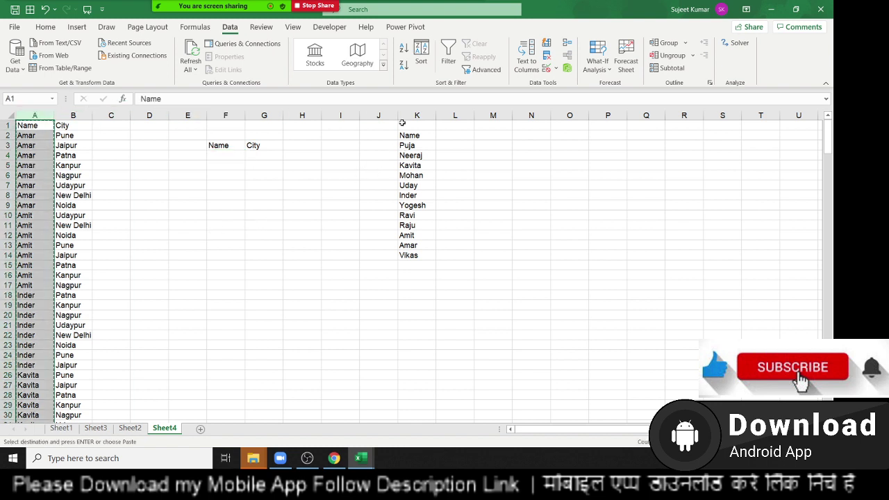
click(406, 126)
key(ctrl+v)
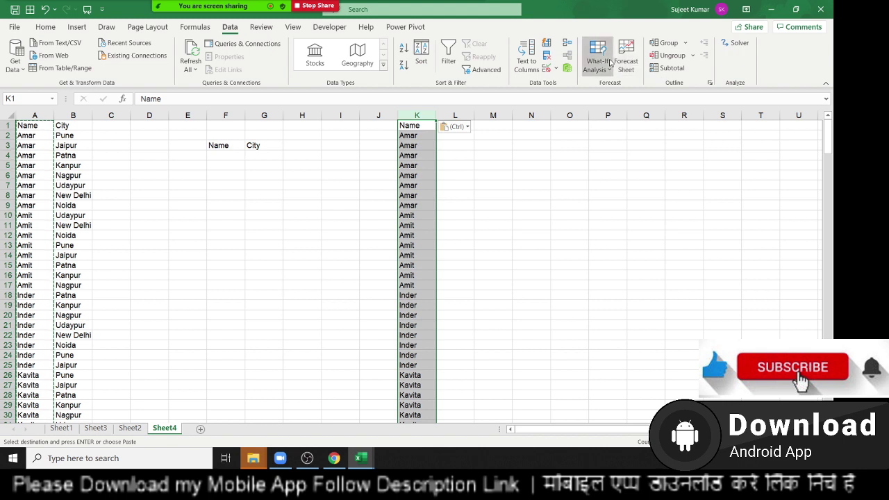
click(546, 68)
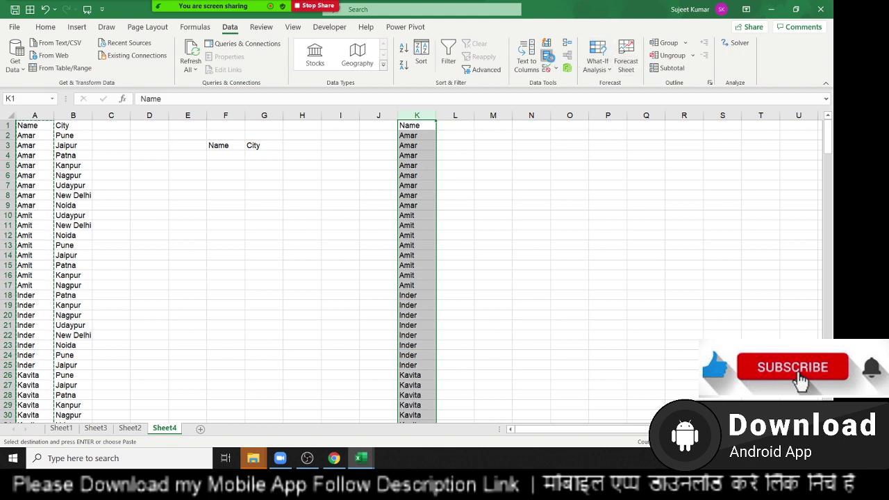
click(280, 334)
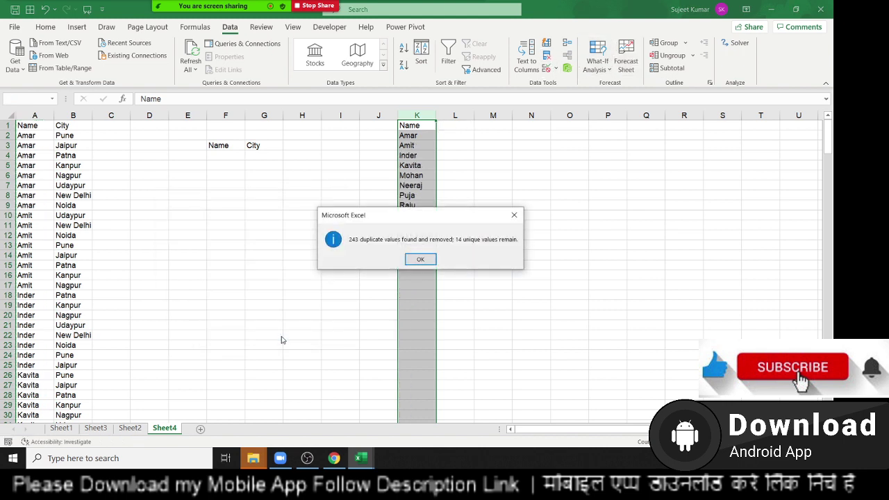
click(420, 260)
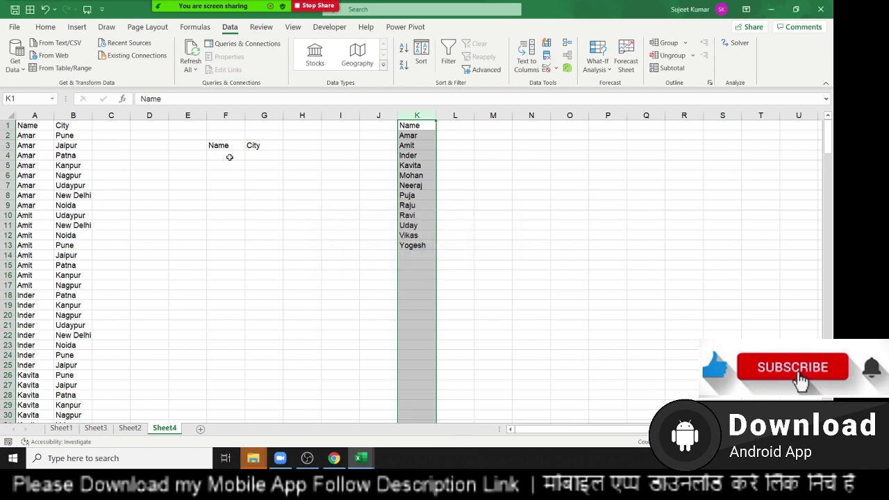
- Choose Amit in F4's name dropdown and highlight his cities in column B
click(230, 155)
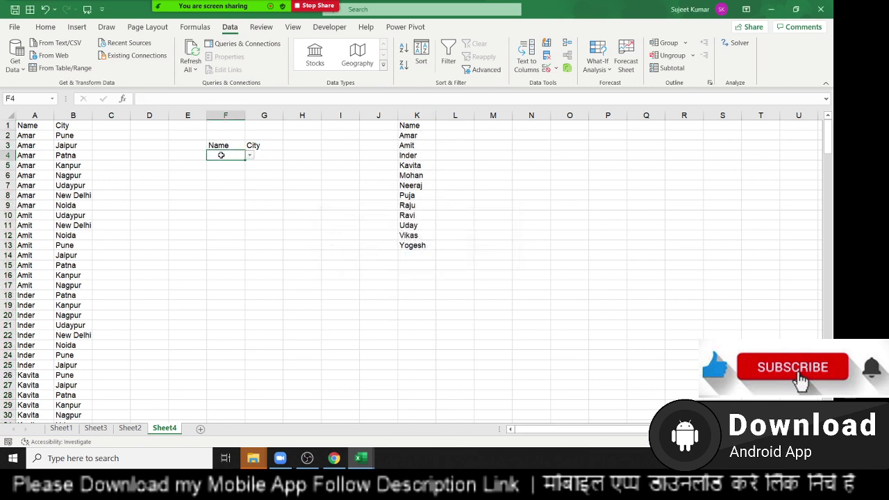
click(250, 156)
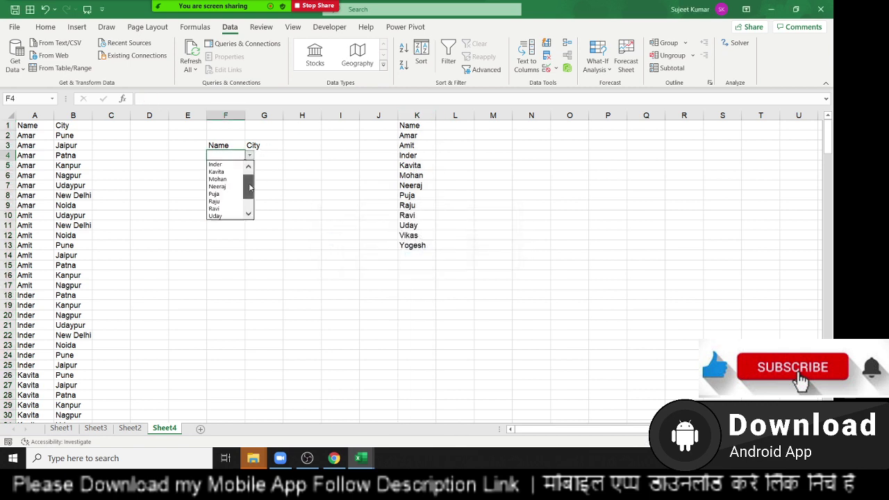
drag(250, 200, 250, 173)
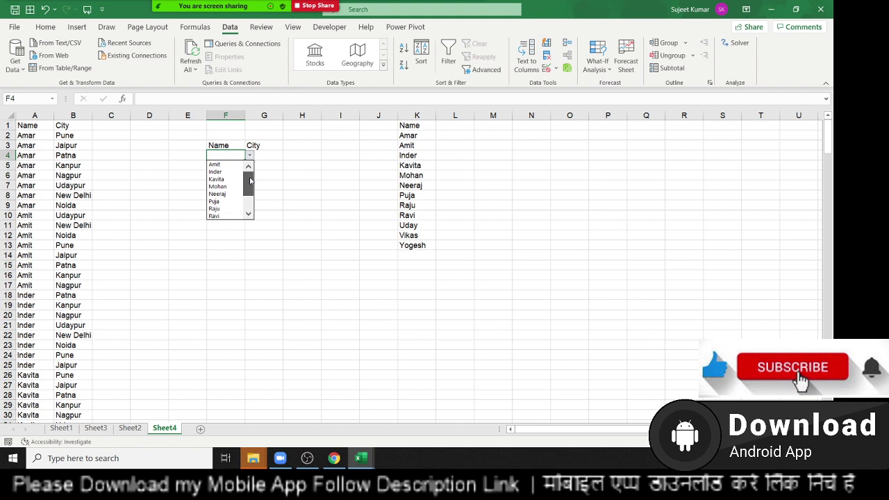
click(215, 165)
click(262, 159)
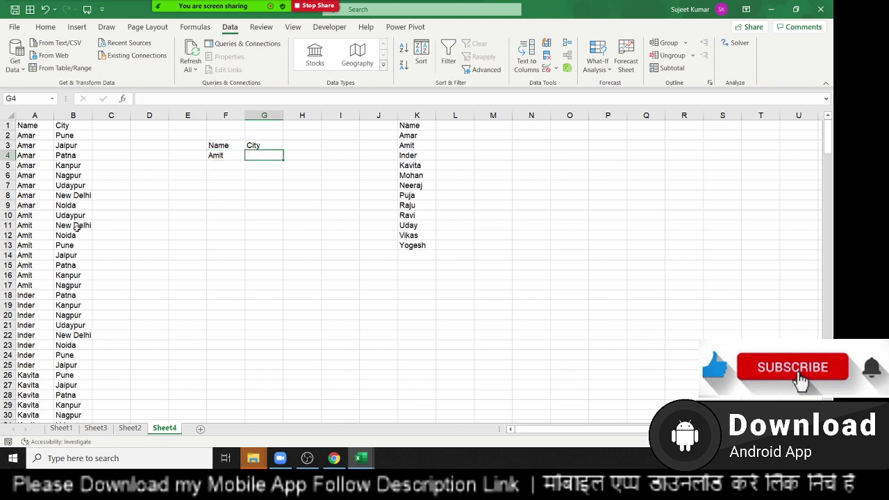
drag(76, 227, 73, 285)
key(Down)
key(Left)
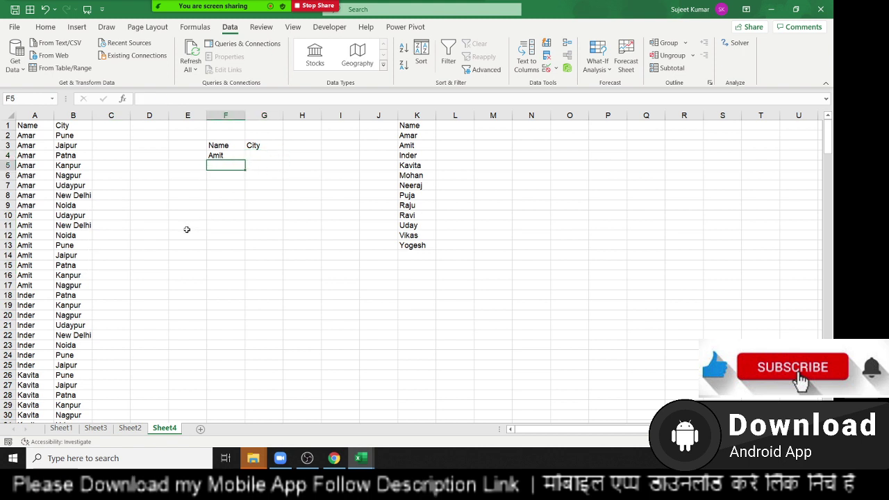
text(=mat)
key(Tab)
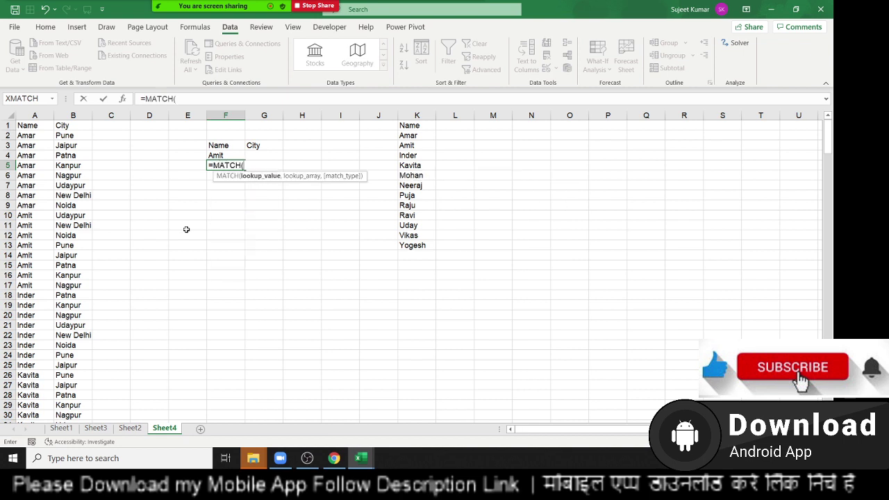
key(Up)
text(,)
key(Left)
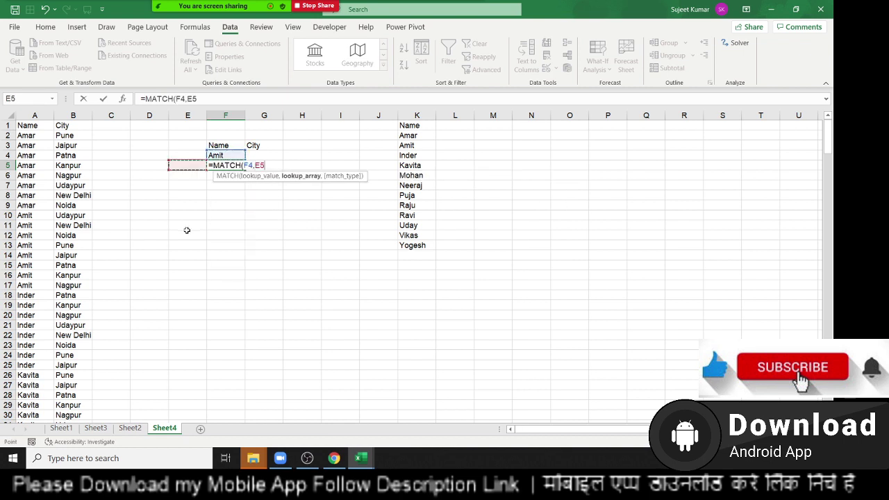
key(Left)
key(Left)
key(Left)
key(Left)
key(ctrl+space)
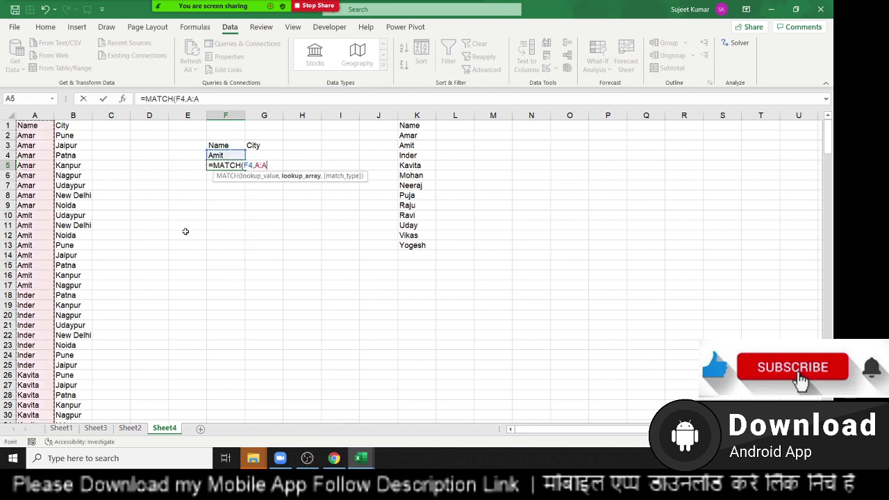
text(,0)
key(Return)
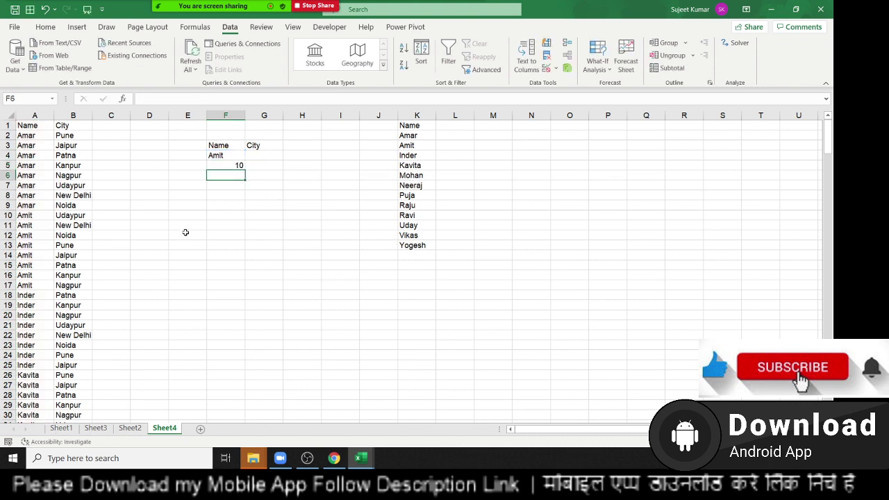
key(Up)
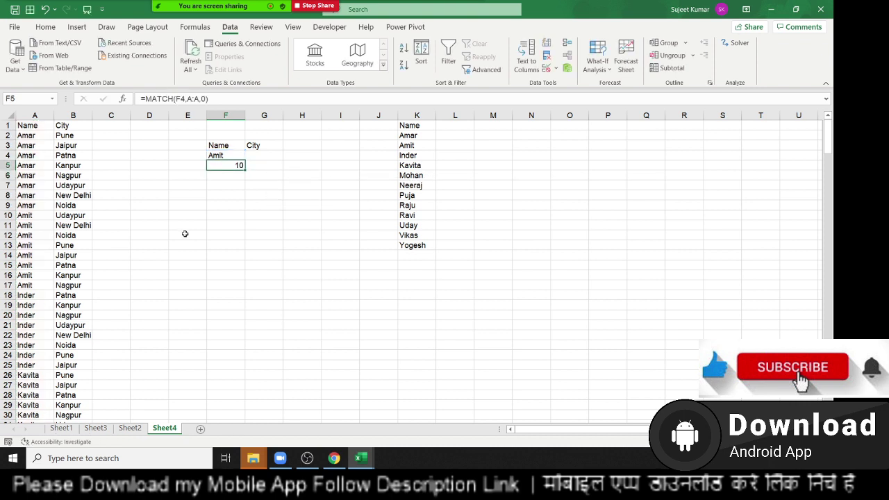
key(Left)
key(Left)
key(Left)
key(Left)
key(Down)
key(Down)
key(Down)
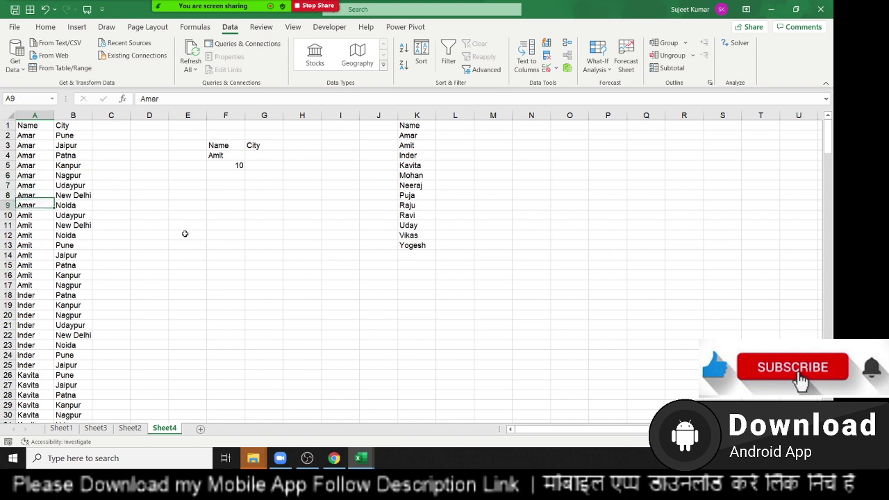
key(Down)
key(Down)
key(Up)
key(Up)
key(Up)
key(Up)
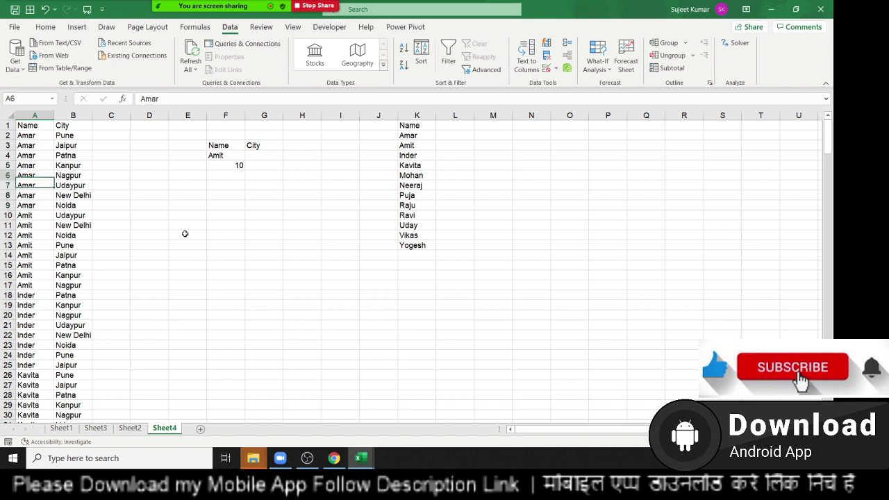
key(Right)
key(Right)
key(Right)
key(Right)
key(Right)
key(Right)
key(Up)
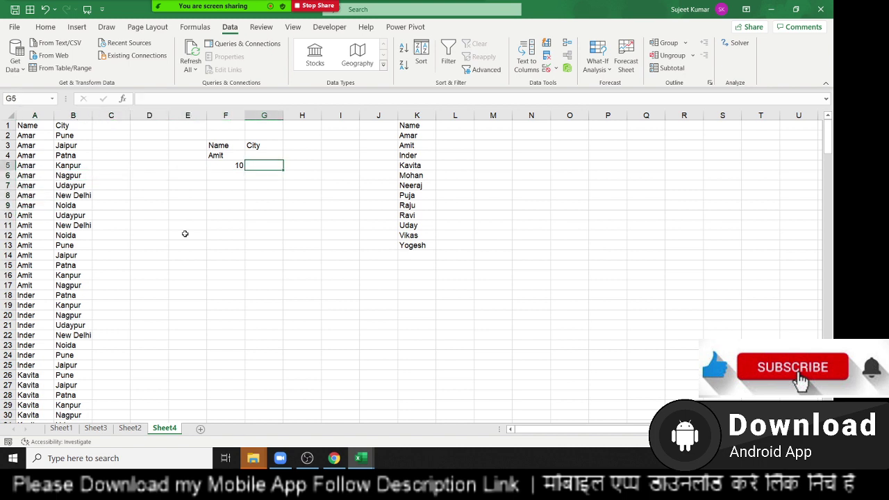
text(=coy)
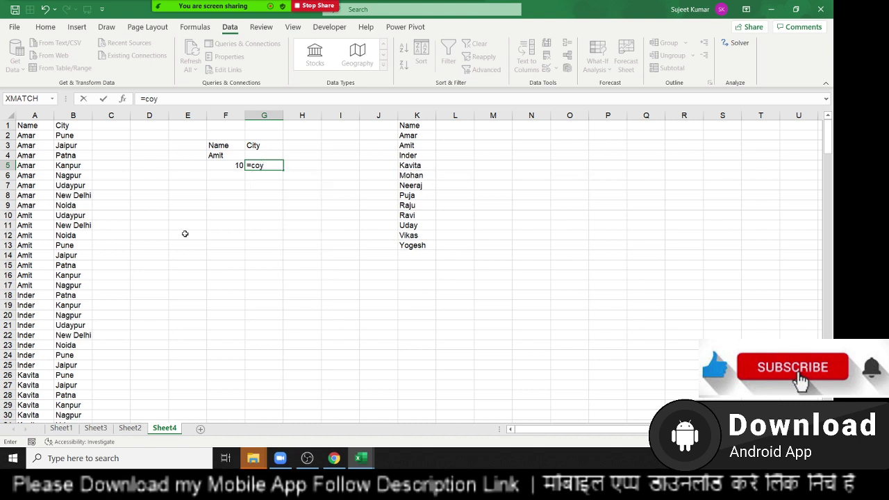
key(BackSpace)
key(Down)
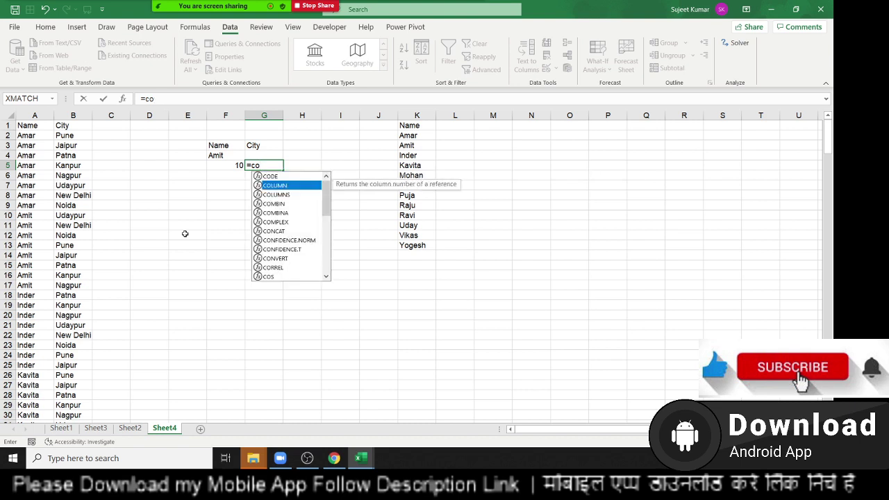
text(nt)
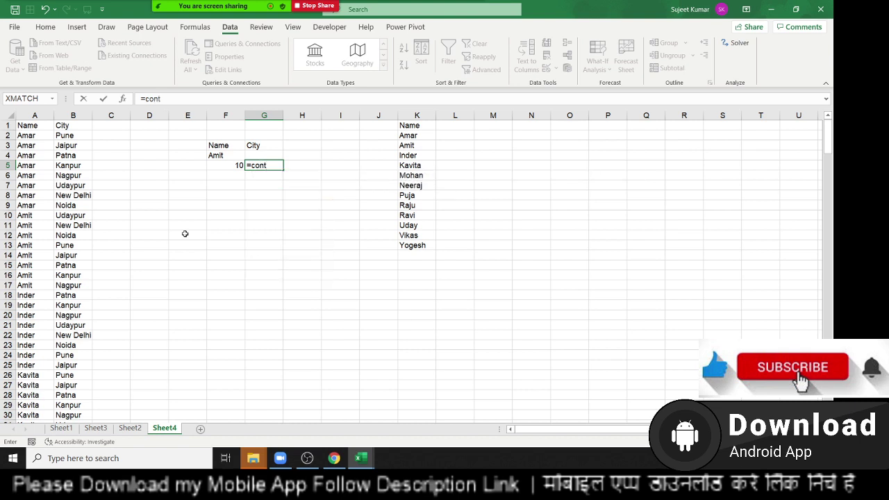
key(BackSpace)
key(BackSpace)
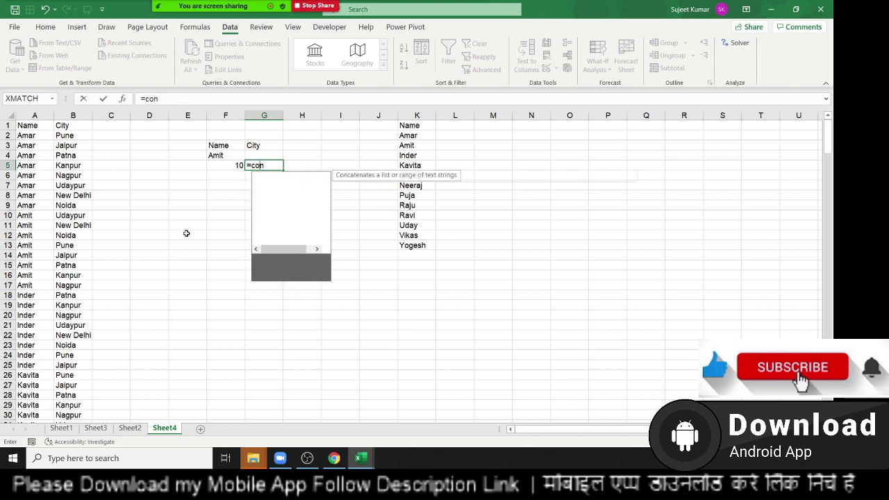
text(u)
key(Down)
key(Down)
key(Down)
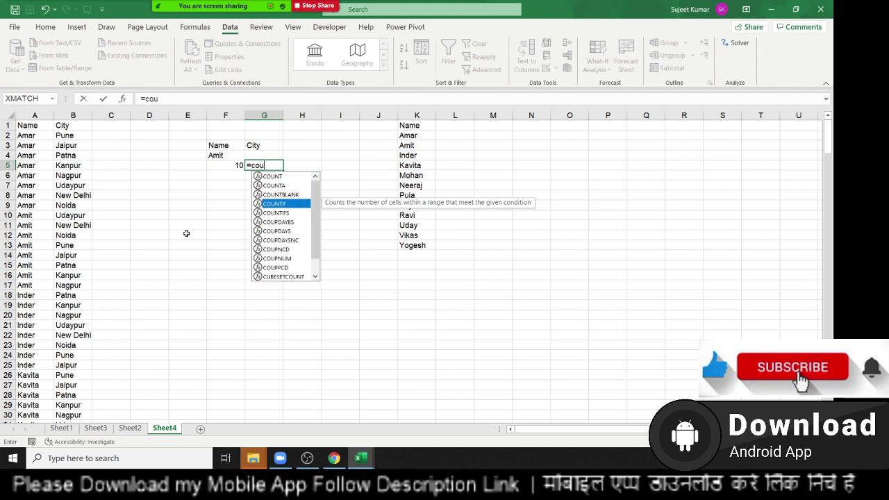
key(Tab)
key(Left)
key(Left)
key(Left)
key(Left)
key(Left)
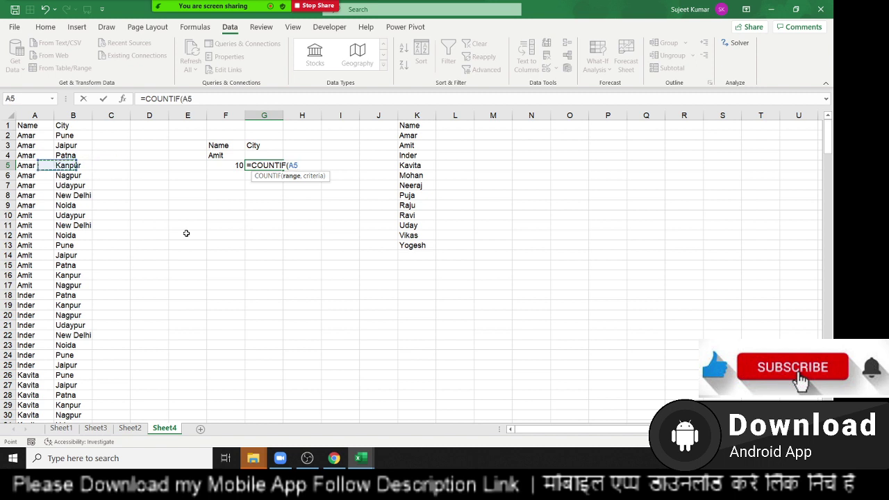
key(Left)
key(ctrl+space)
text(,)
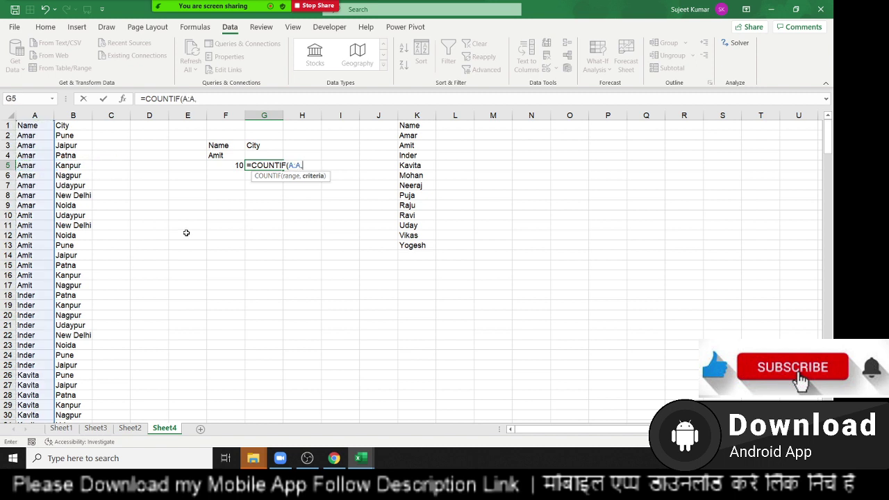
key(Up)
key(Left)
text())
key(Return)
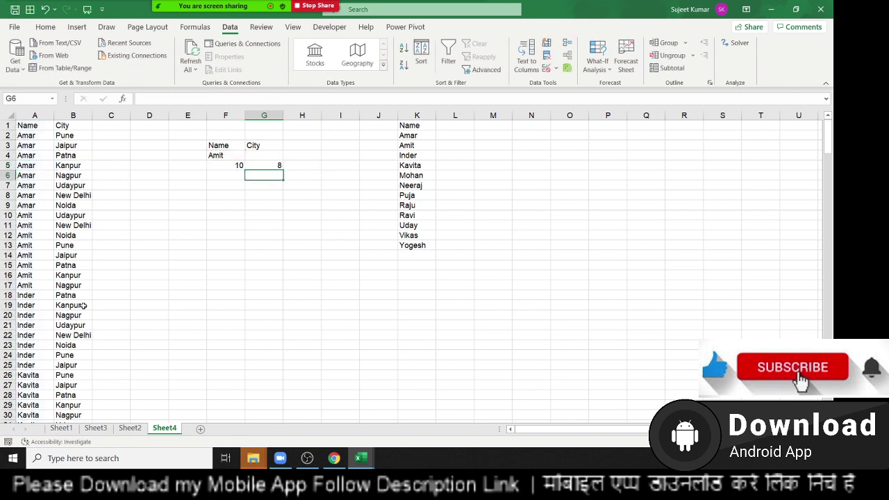
click(34, 216)
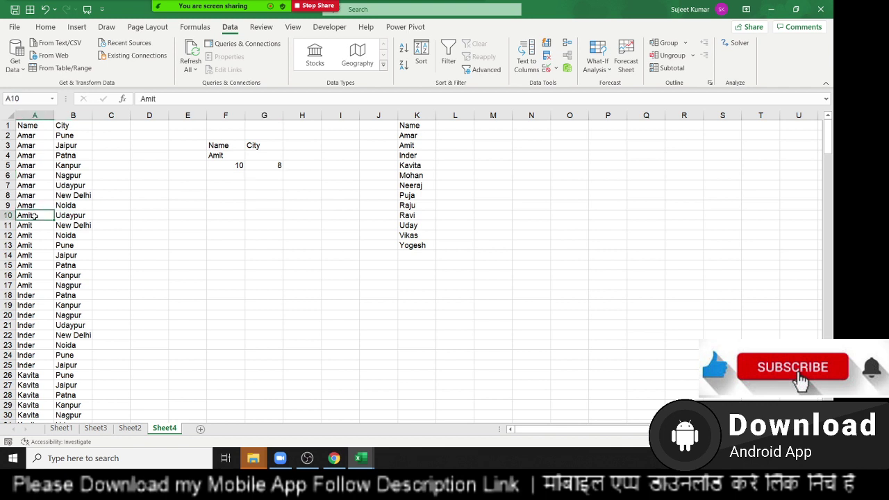
key(shift+Down)
key(shift+Down)
key(shift+Down)
key(shift+Down)
key(shift+Down)
key(shift+Down)
key(shift+Down)
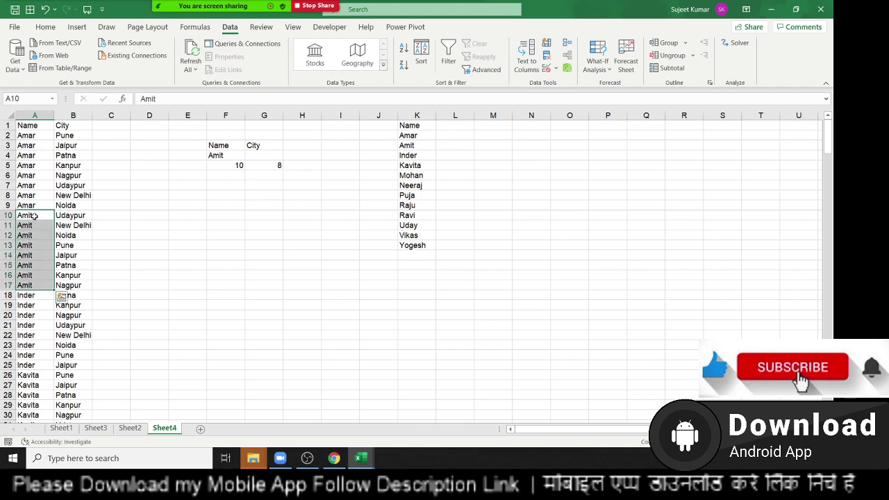
key(shift+Right)
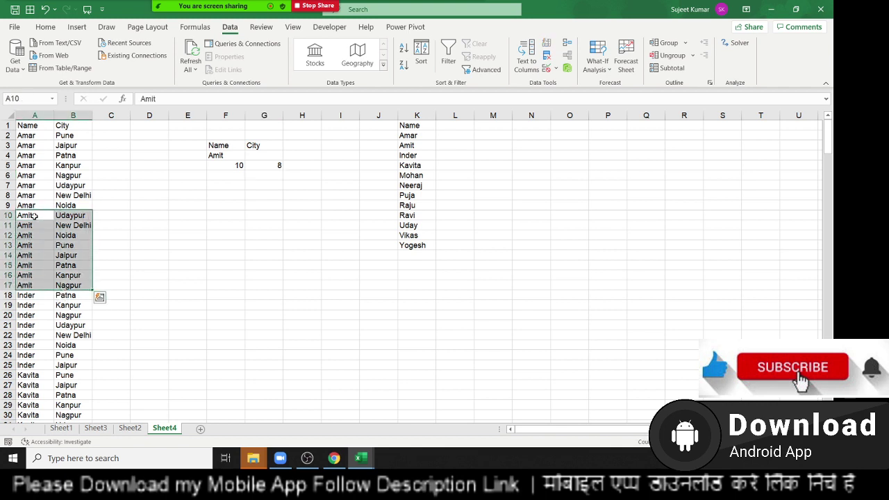
- Enter =OFFSET(A1,F5-1,1,G5,1) in H5 so Amit's cities spill down H5:H12
click(290, 164)
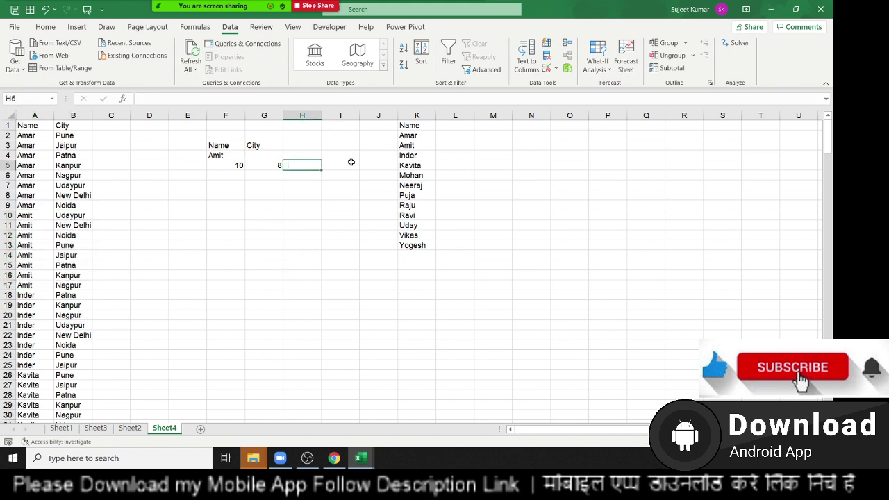
text(=off)
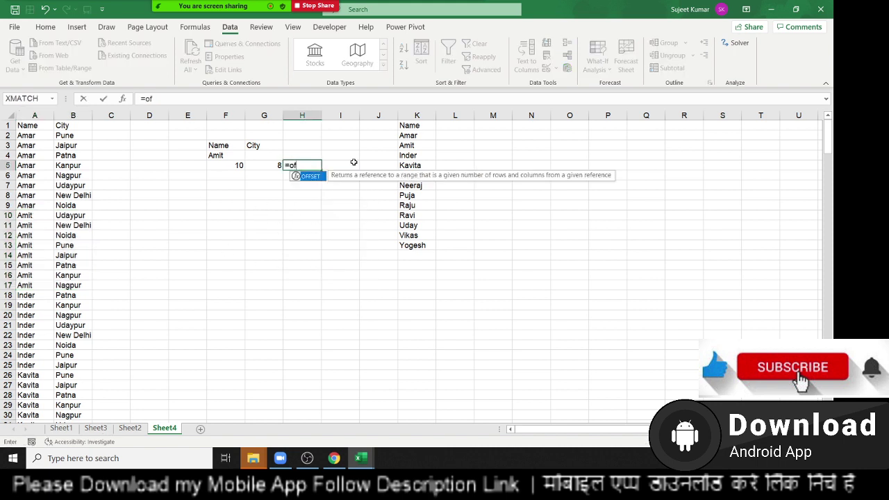
key(Tab)
click(25, 126)
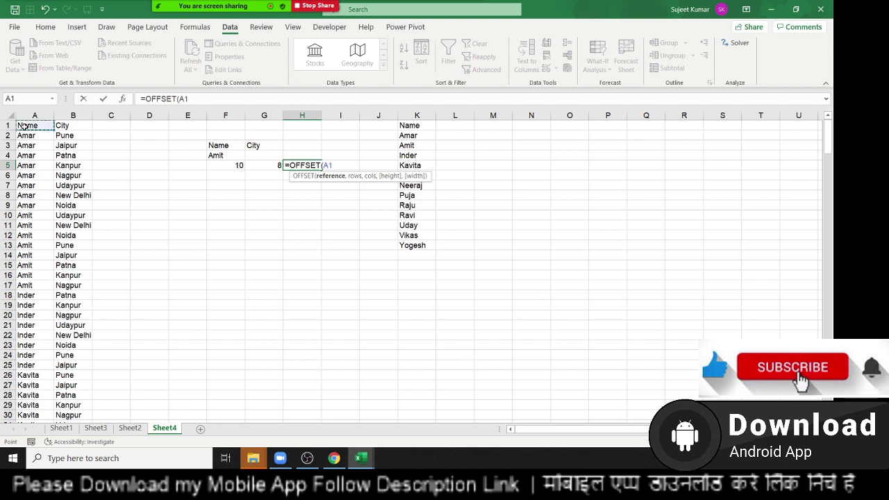
text(,)
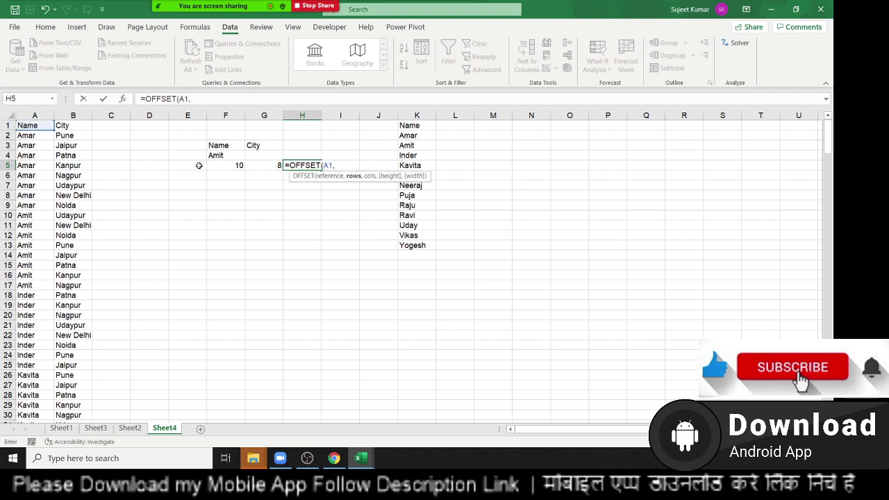
click(215, 167)
text(-1)
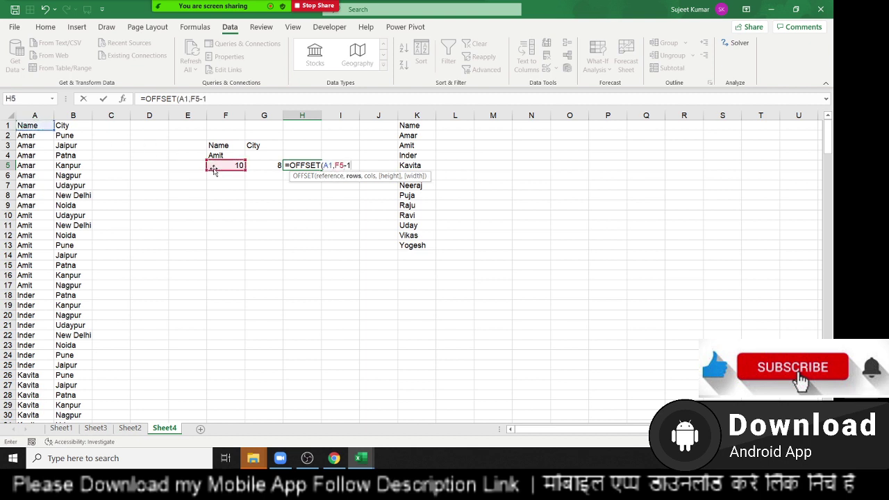
text(,)
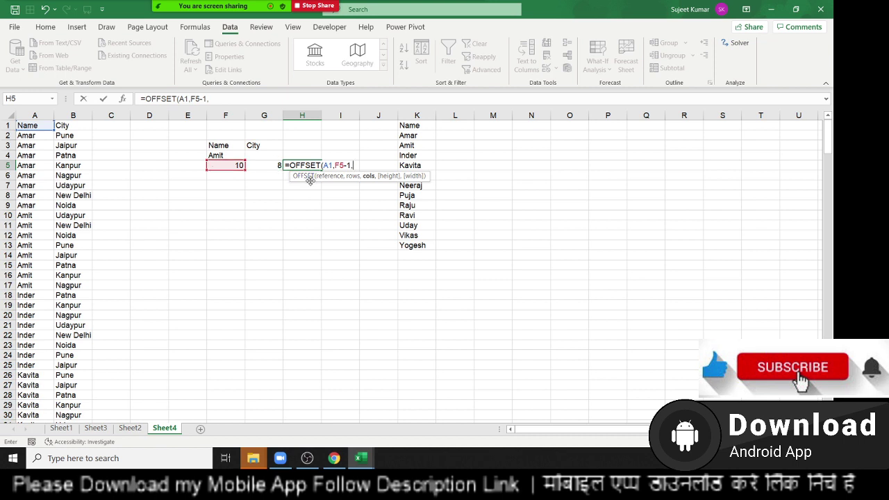
text(1,)
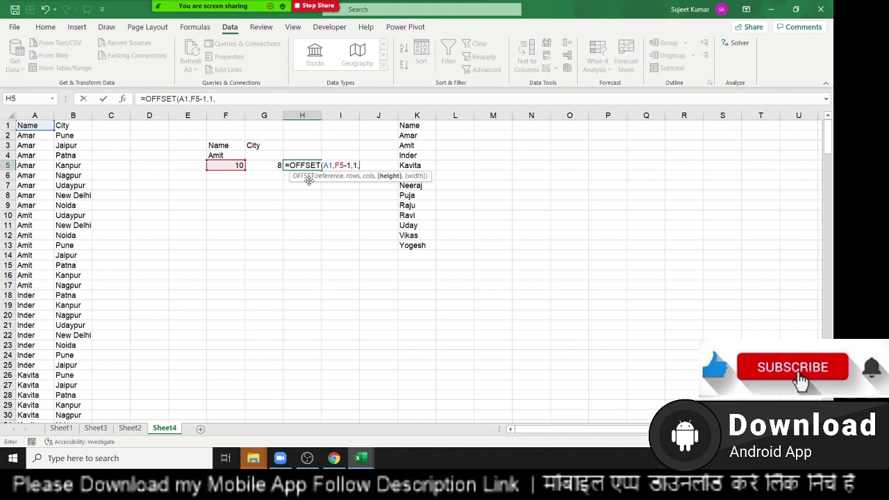
click(271, 166)
text(,1)
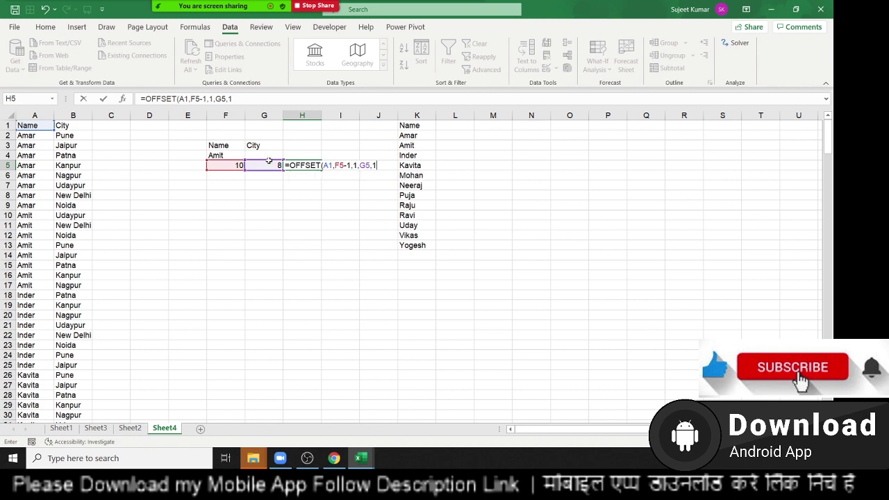
key(ctrl+Return)
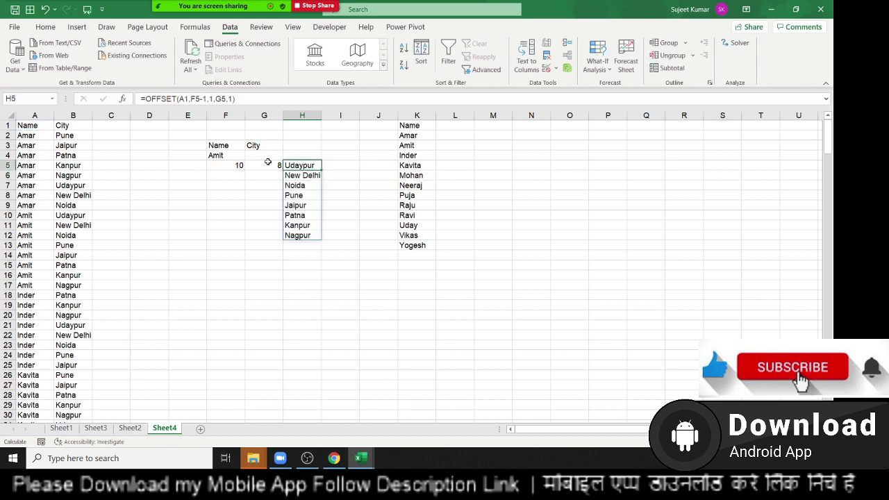
- Select Amit's cities in column B to compare with the spilled list
key(Left)
key(Left)
key(Left)
key(Left)
key(Left)
key(Left)
key(Down)
key(Down)
key(Down)
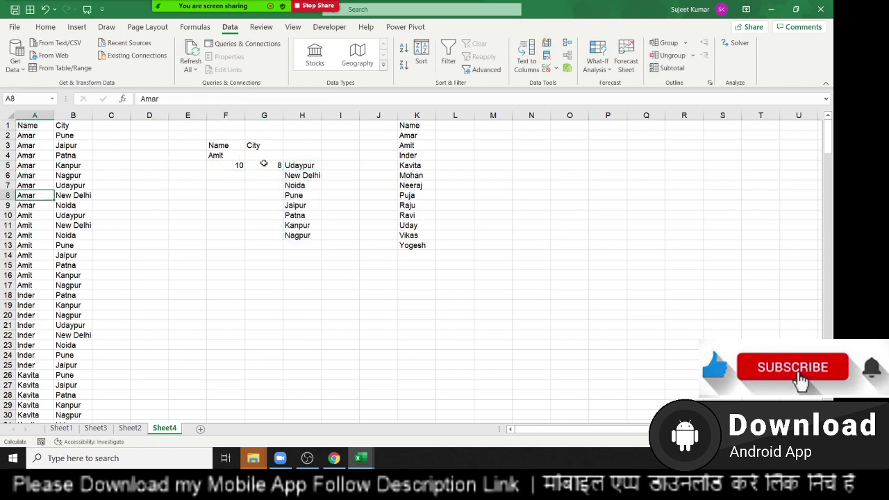
key(Down)
key(Down)
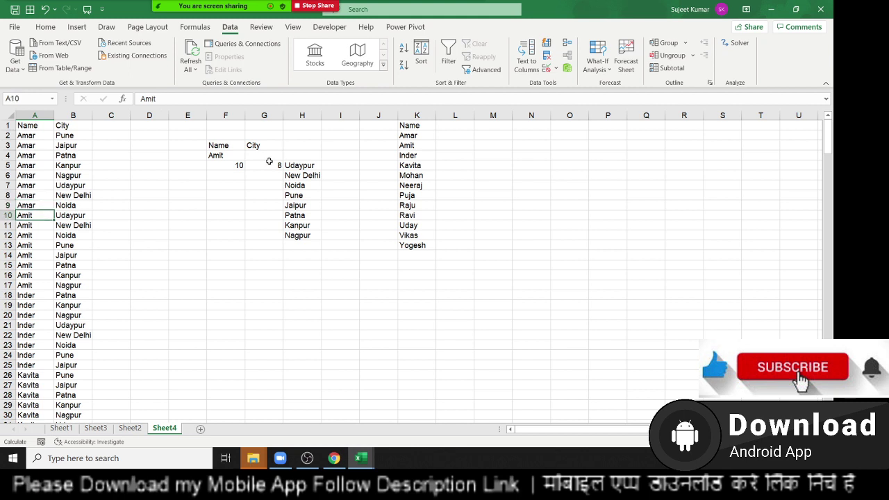
key(Right)
key(shift+Down)
key(shift+Down)
key(shift+Down)
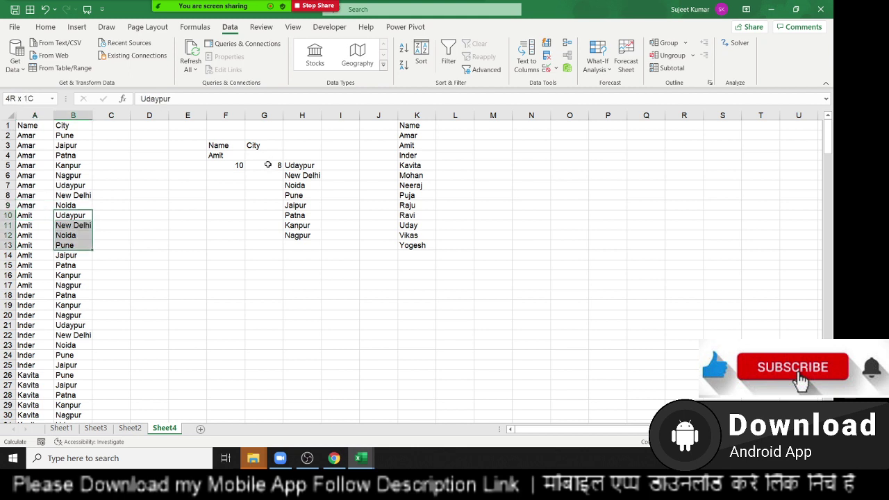
key(shift+Down)
key(shift+Down)
key(shift+Down)
key(shift+Down)
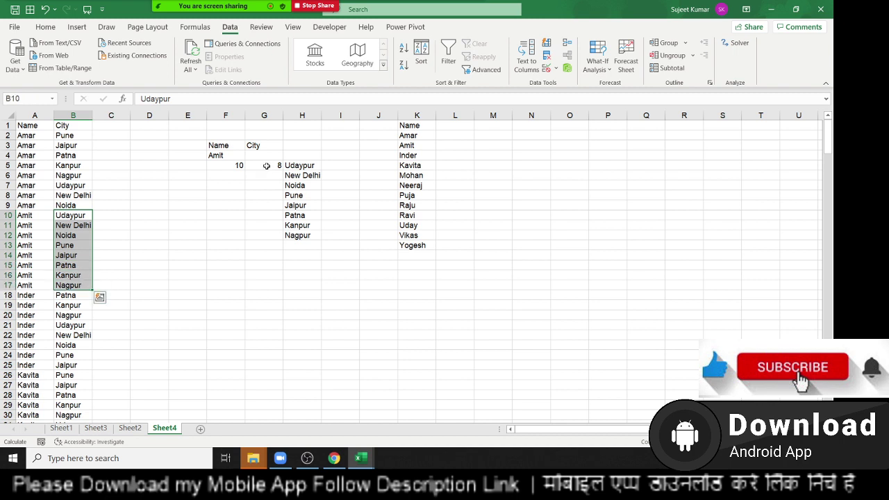
- Review the H5 OFFSET formula and the MATCH formula in F5
click(290, 162)
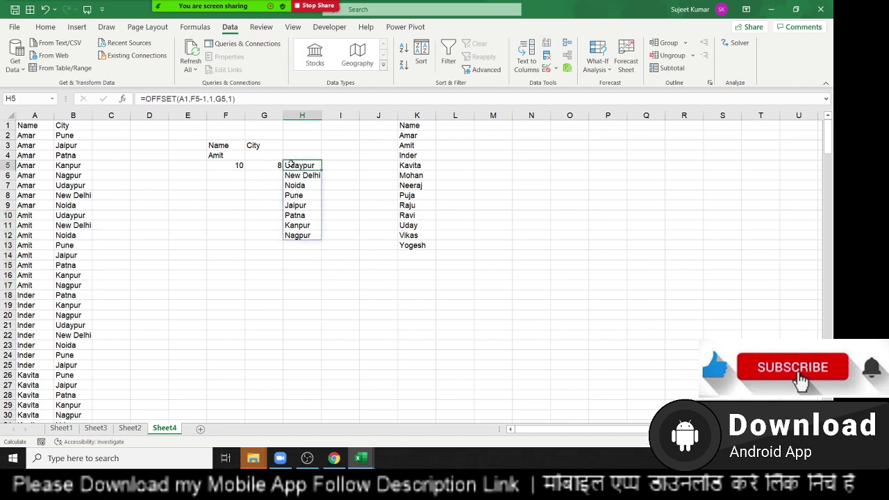
click(223, 99)
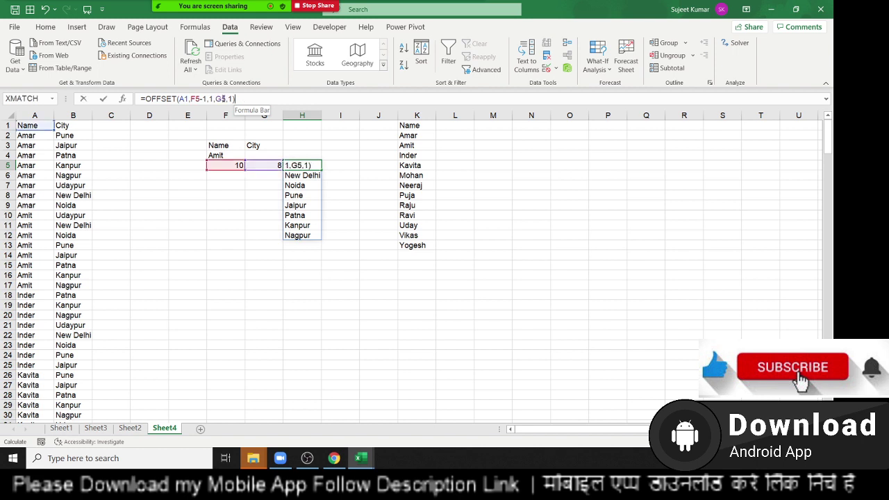
drag(235, 99, 77, 101)
key(Escape)
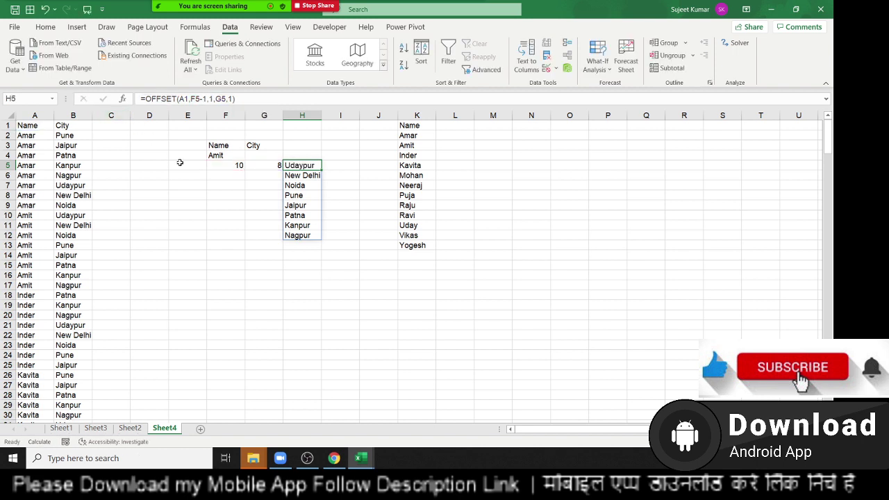
click(249, 160)
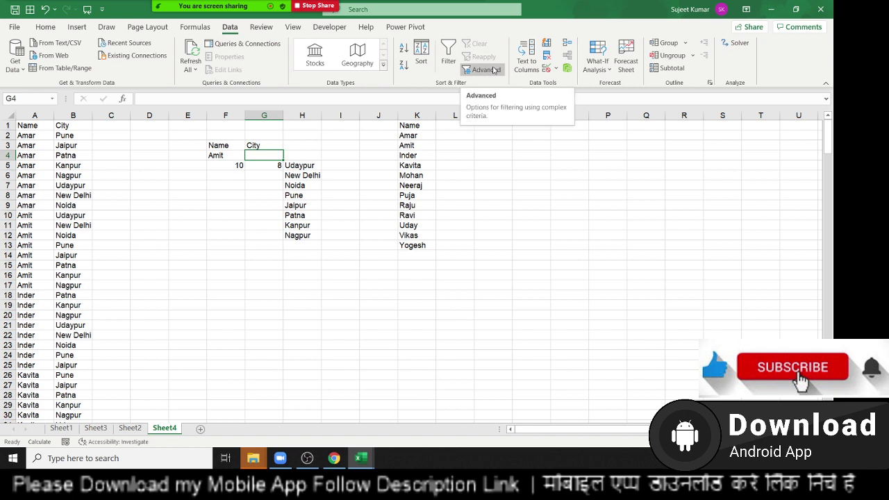
click(299, 165)
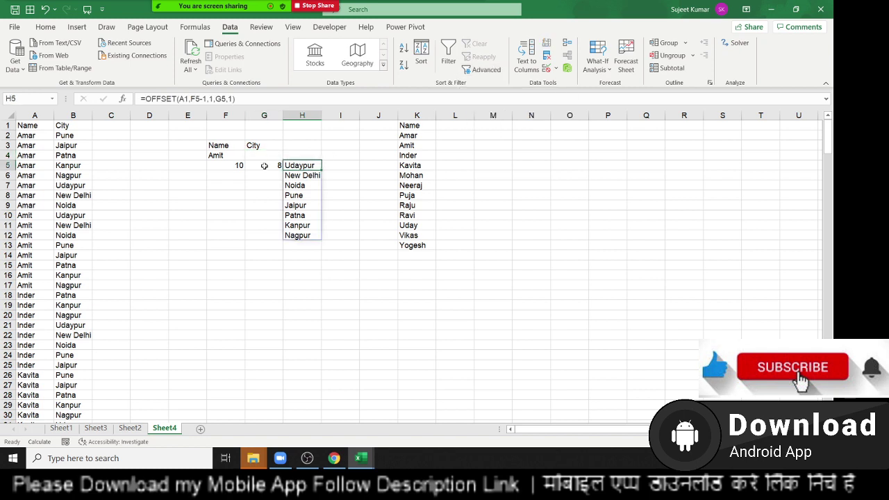
click(229, 165)
- Replace the F5 reference in H5's OFFSET with F5's MATCH(F4,A:A,0) formula
double_click(228, 166)
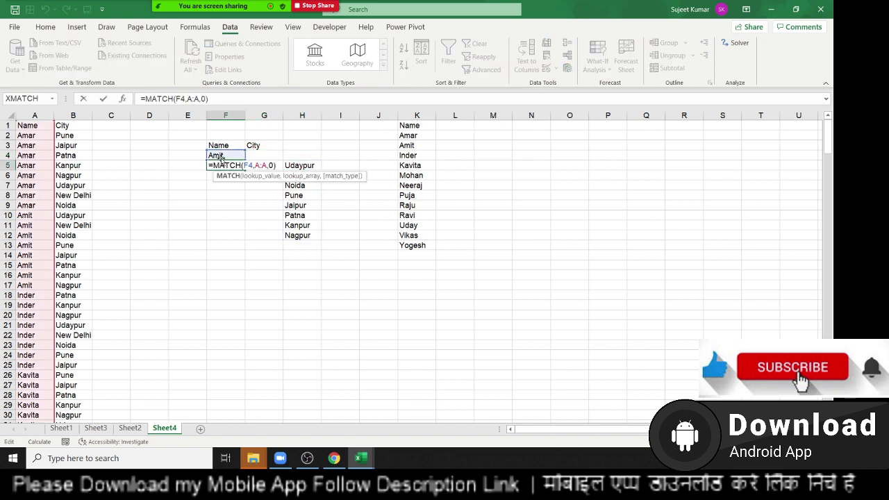
drag(212, 166, 284, 167)
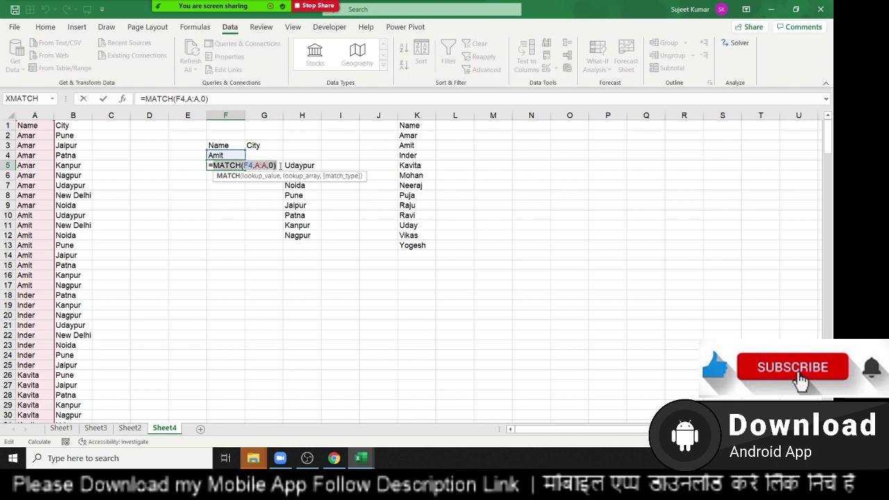
key(Escape)
double_click(297, 165)
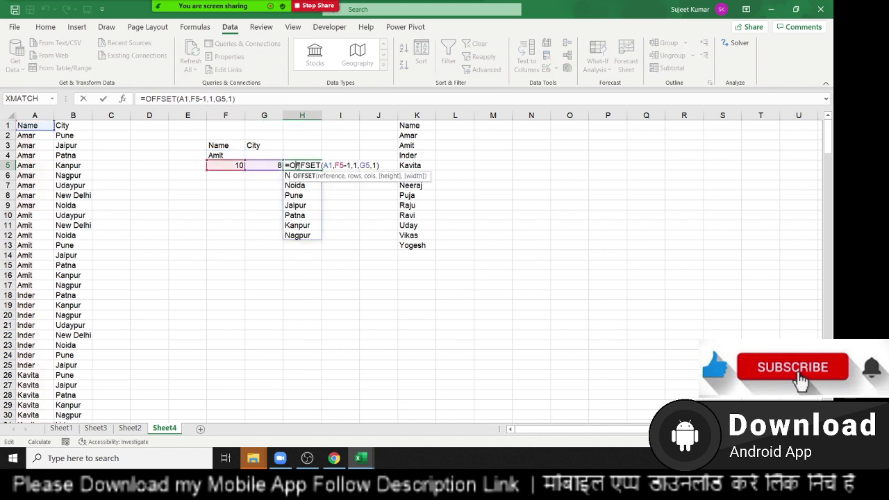
double_click(339, 165)
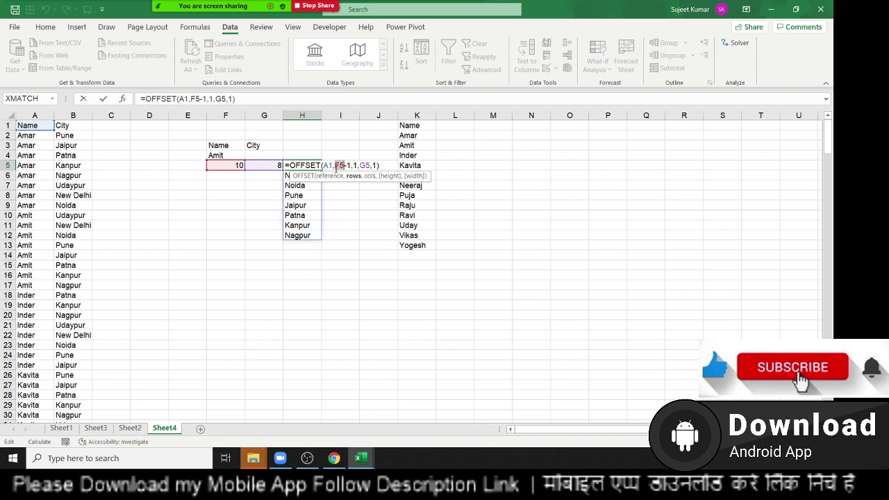
key(ctrl+v)
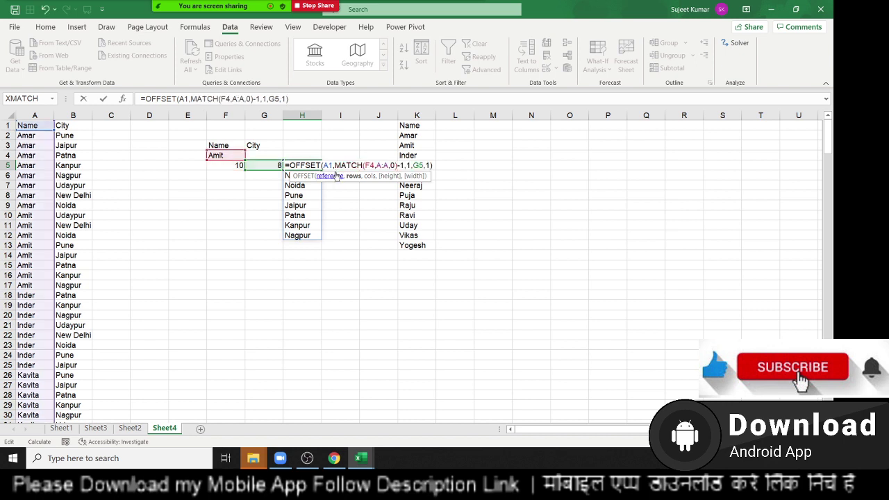
key(ctrl+Return)
- Replace the G5 reference in H5's OFFSET with G5's COUNTIF(A:A,F4) formula
key(Left)
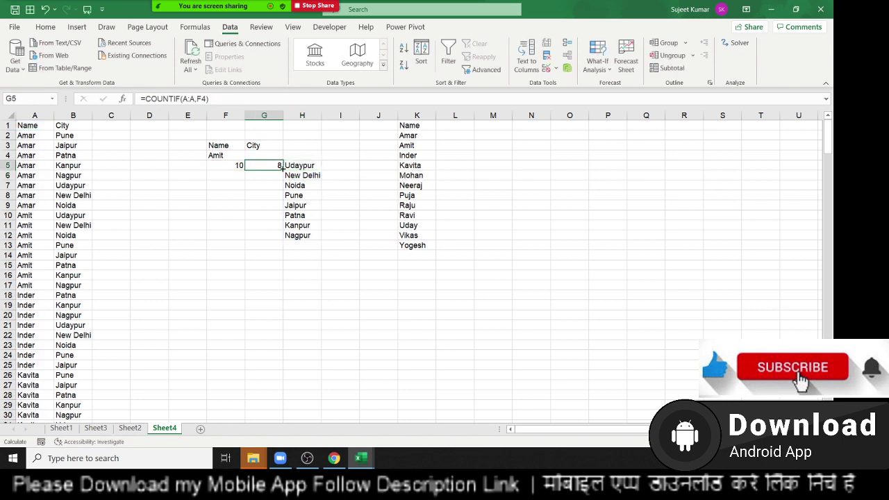
double_click(280, 165)
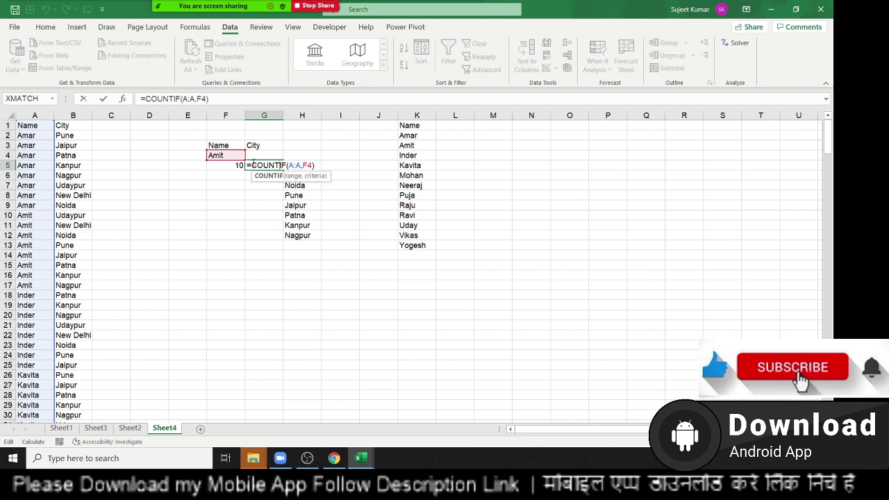
key(ctrl+Return)
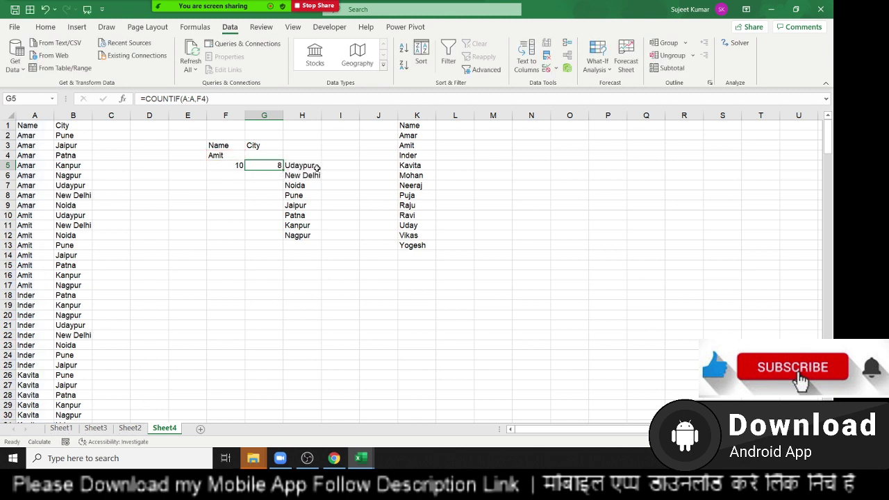
click(306, 167)
double_click(299, 167)
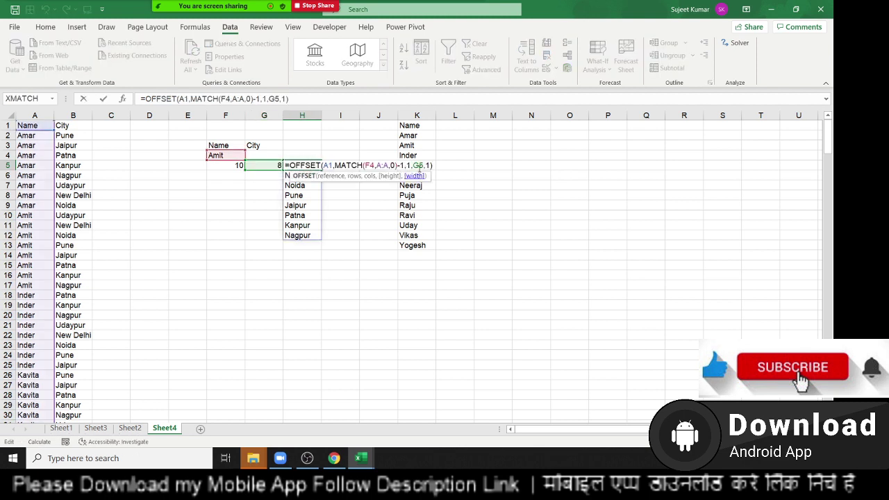
double_click(419, 165)
key(ctrl+v)
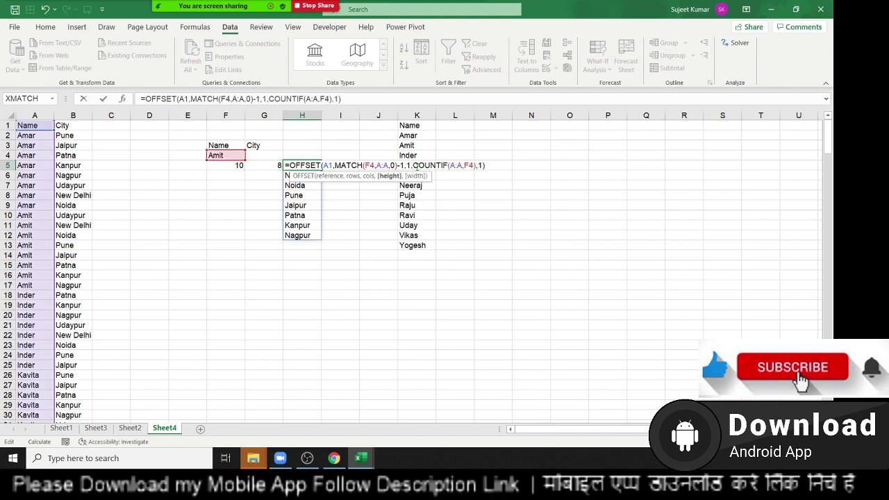
key(ctrl+Return)
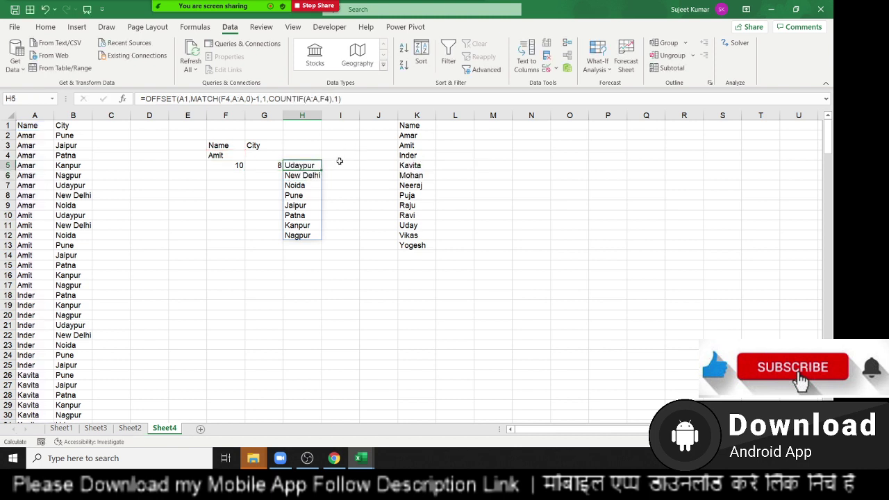
- Make H5's OFFSET references absolute: $A$1, $F$4 in MATCH and COUNTIF, and $A:$A
key(ctrl+Down)
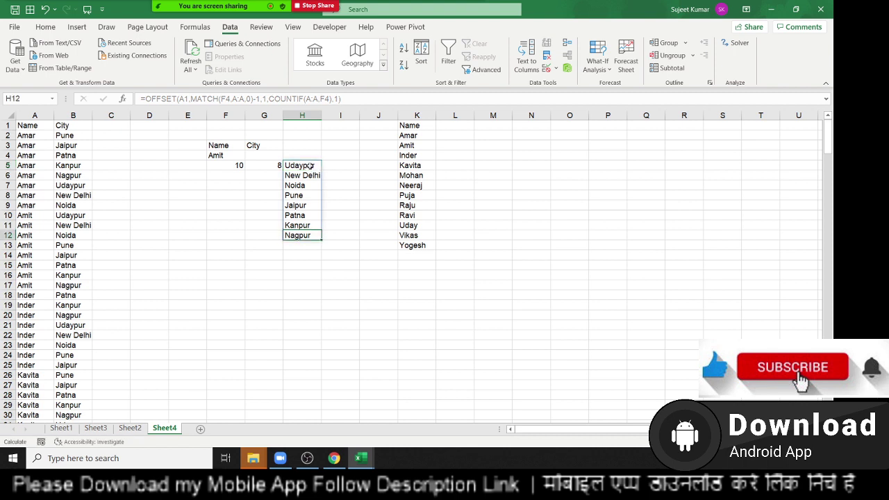
double_click(309, 167)
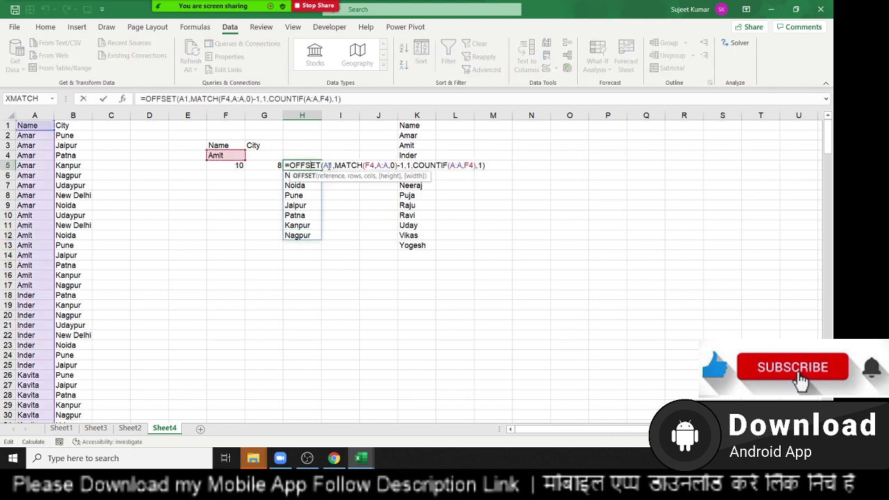
click(327, 166)
key(F4)
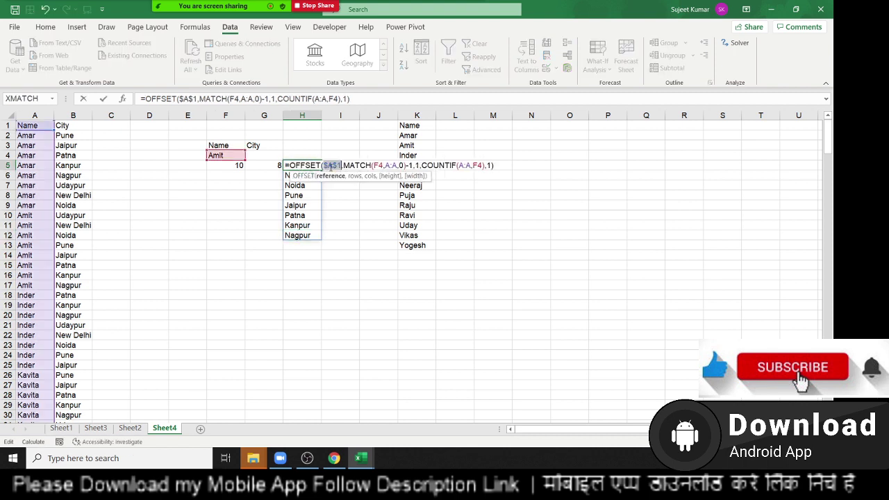
click(384, 166)
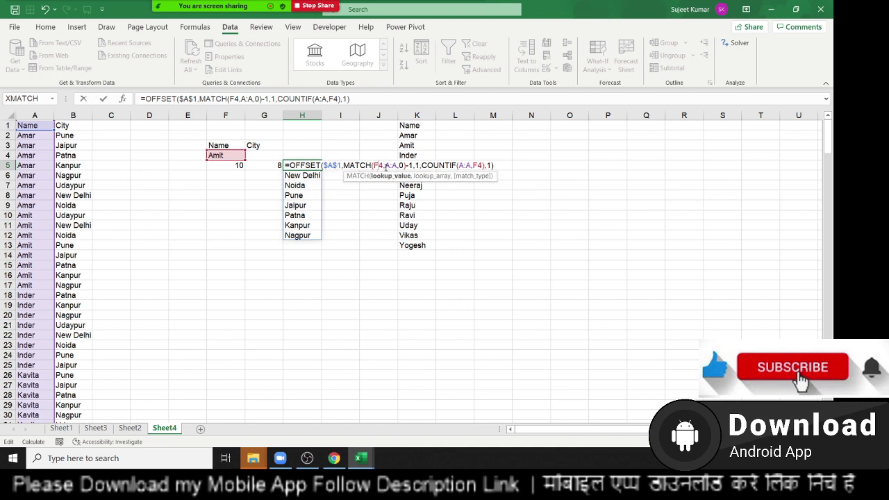
key(F4)
key(F4)
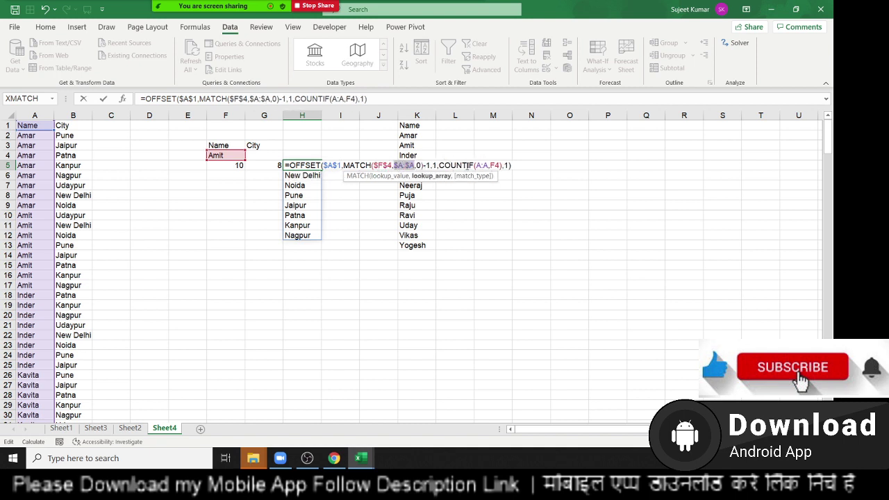
click(483, 167)
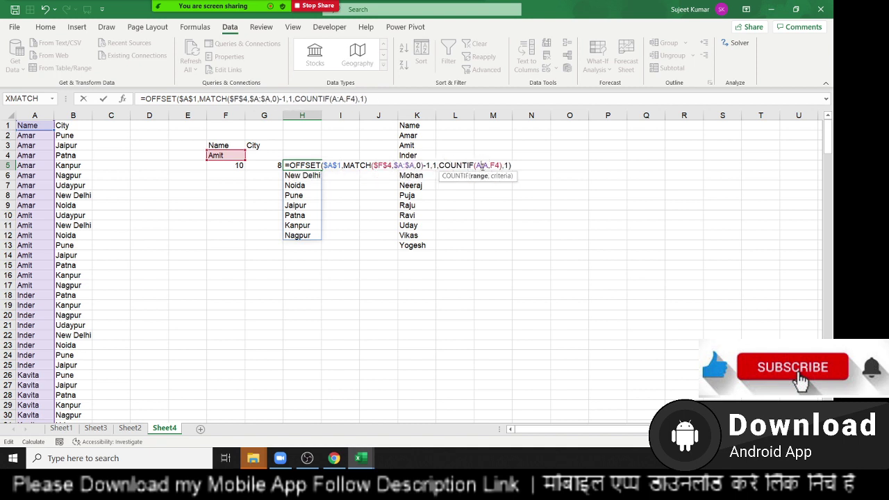
key(F4)
click(503, 165)
key(F4)
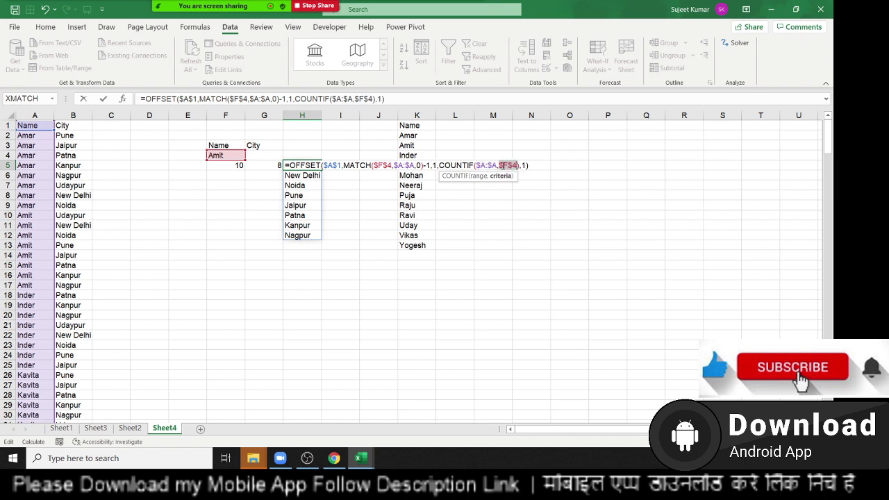
click(526, 166)
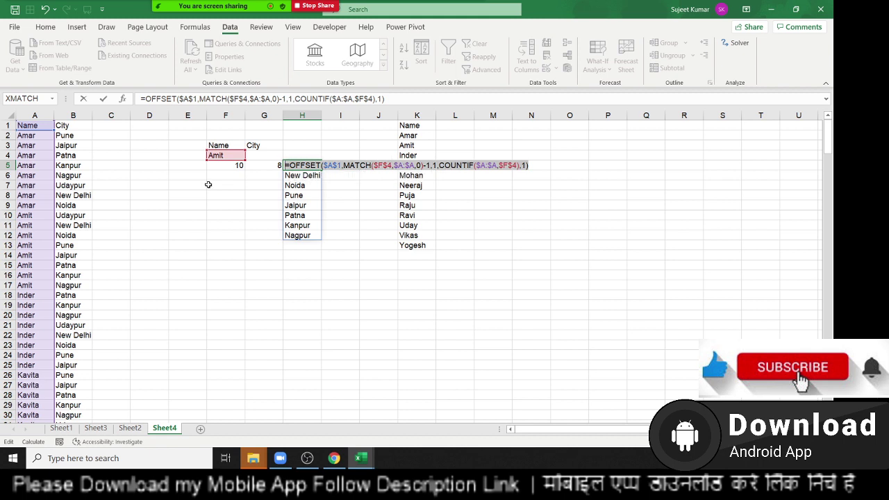
key(Return)
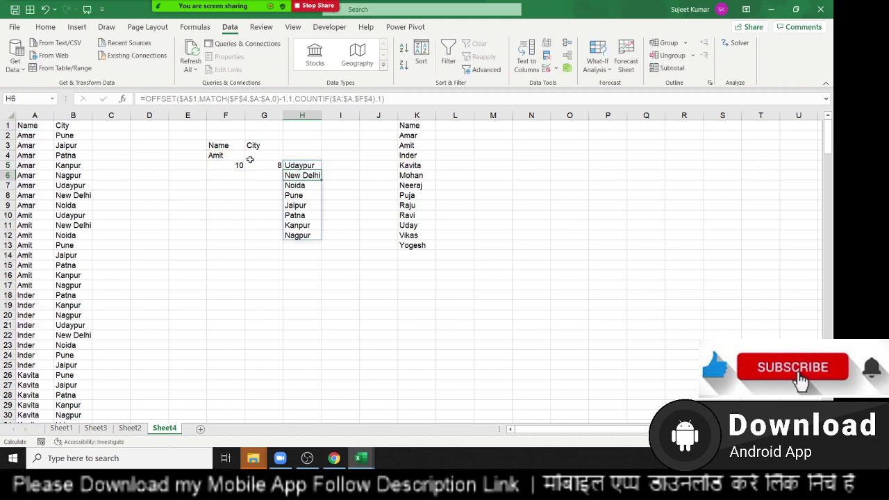
- Define the workbook name DT referring to the absolute OFFSET city formula
click(248, 156)
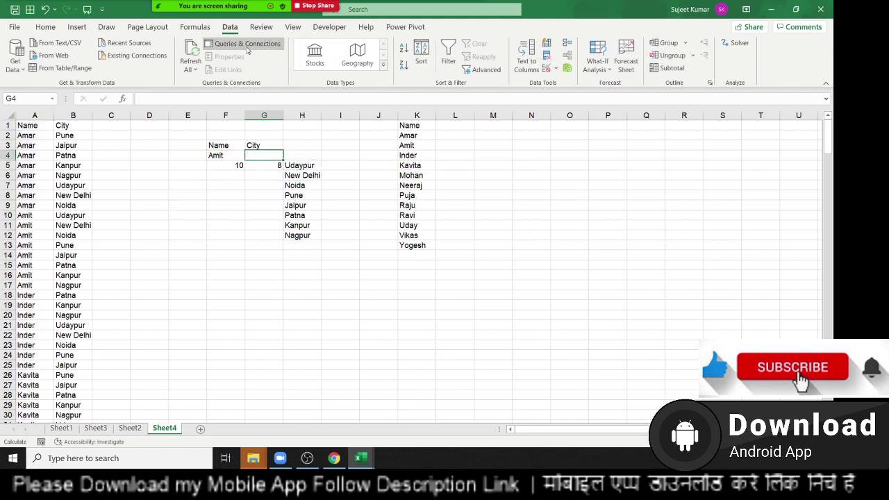
click(194, 27)
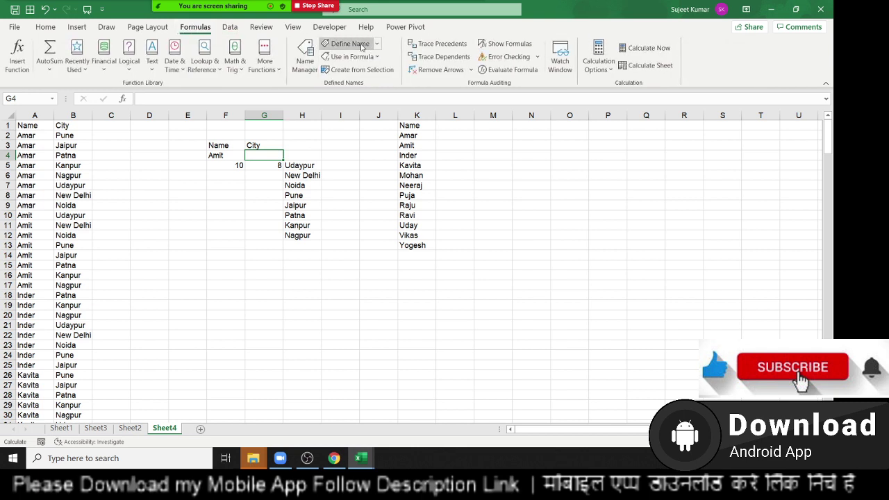
click(347, 43)
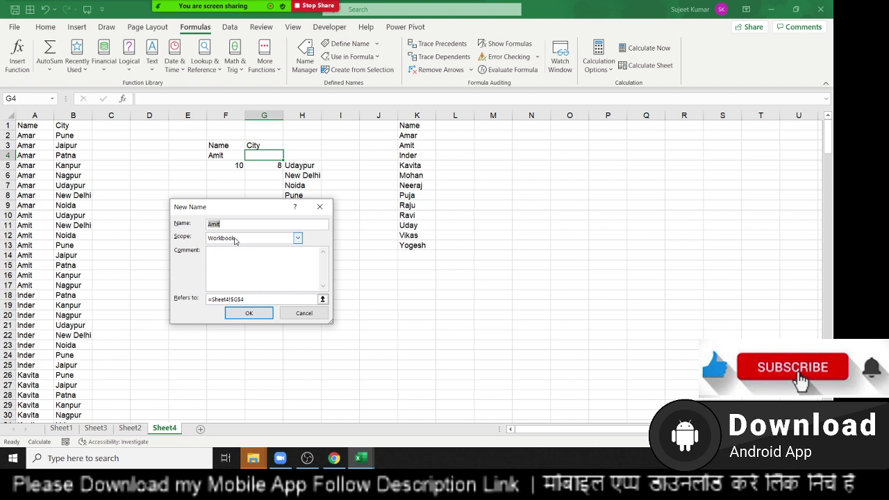
text(dt)
key(BackSpace)
key(BackSpace)
text(DT)
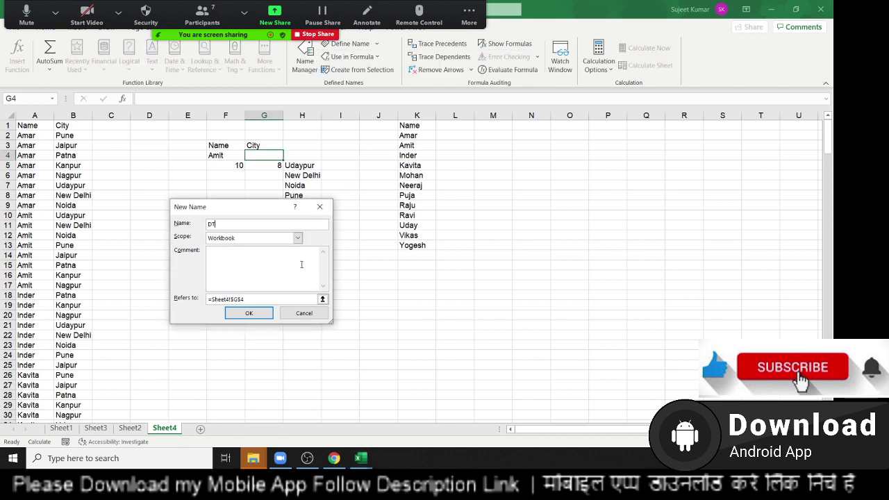
drag(306, 300, 172, 300)
key(ctrl+v)
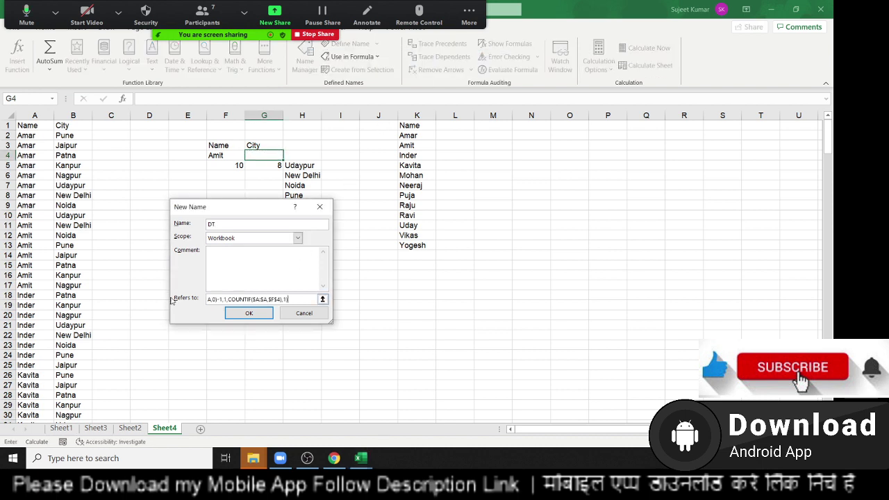
click(248, 313)
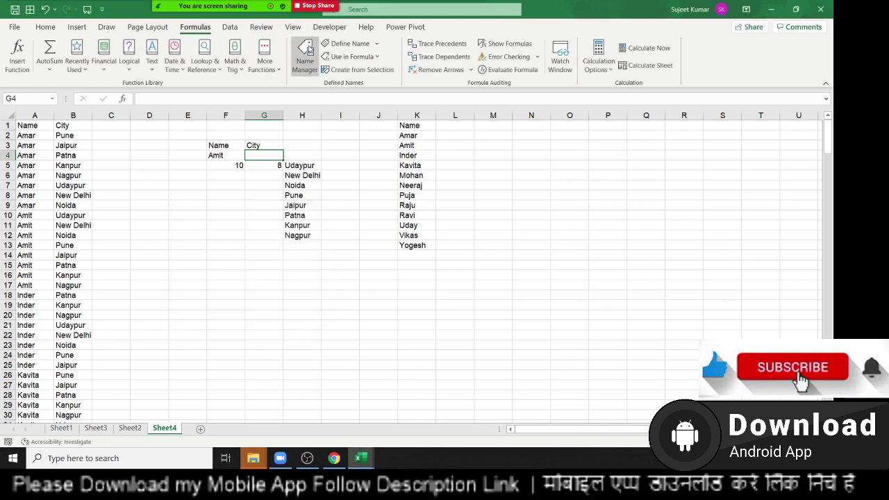
click(232, 28)
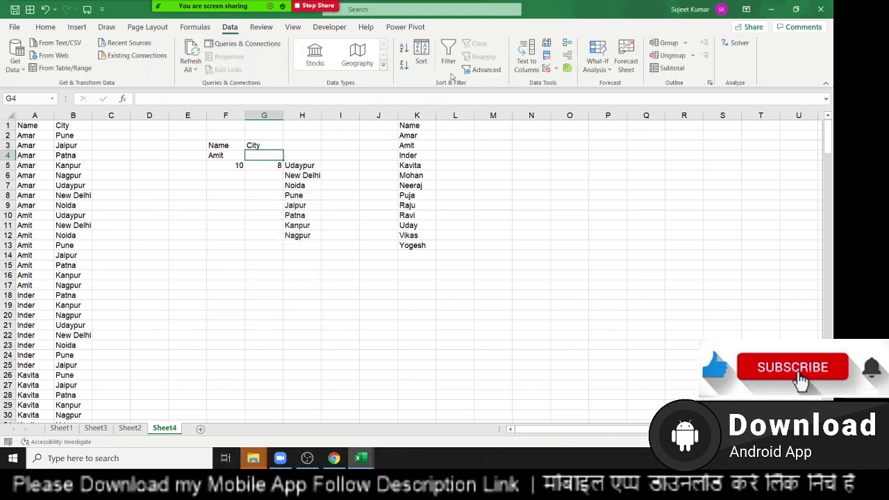
- Add list validation with source =DT to G4 and test its dropdown of Amit's cities
click(547, 70)
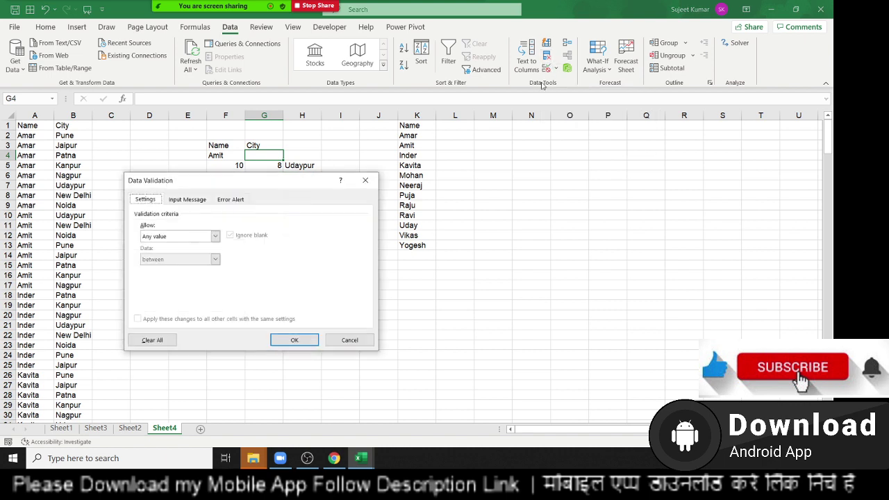
click(215, 236)
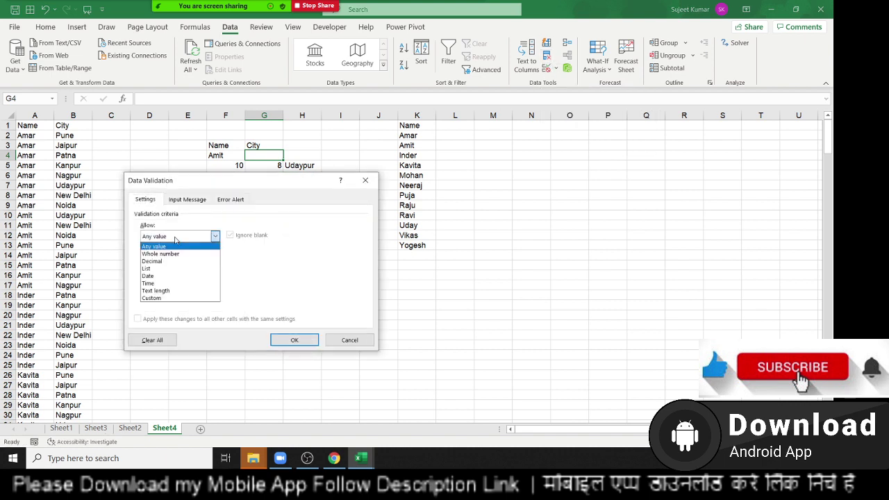
click(159, 268)
click(163, 281)
text(=DT)
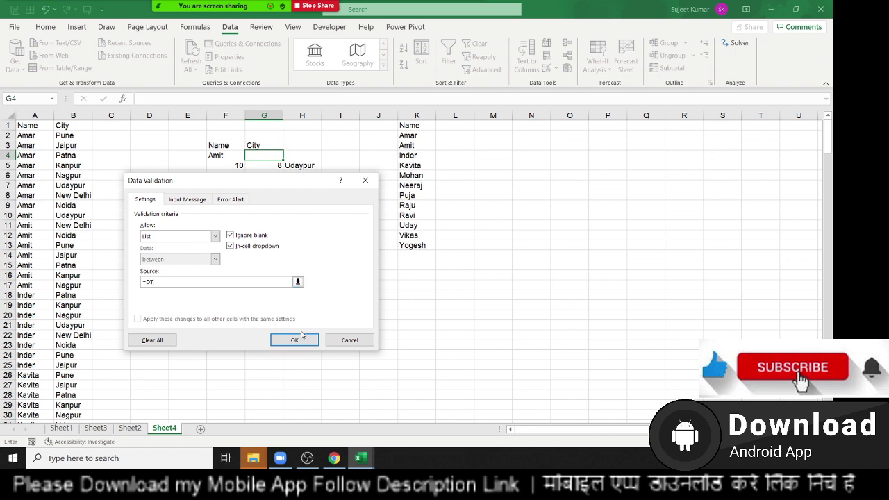
click(294, 339)
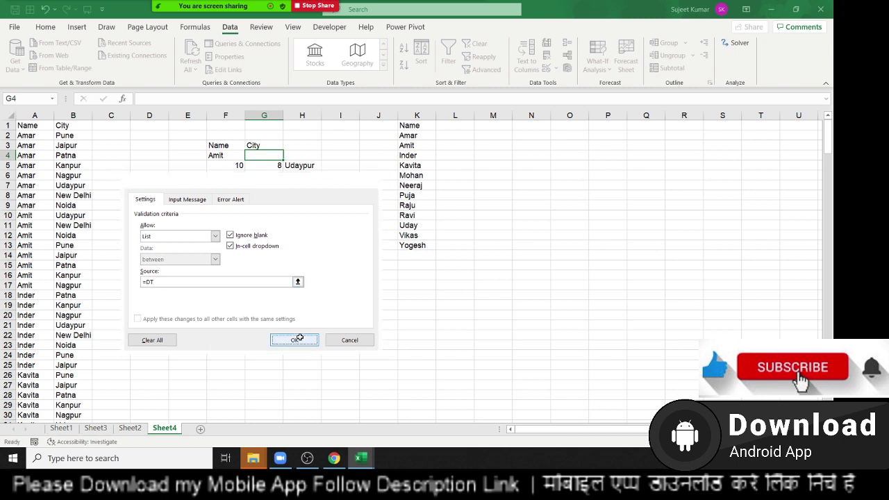
click(288, 156)
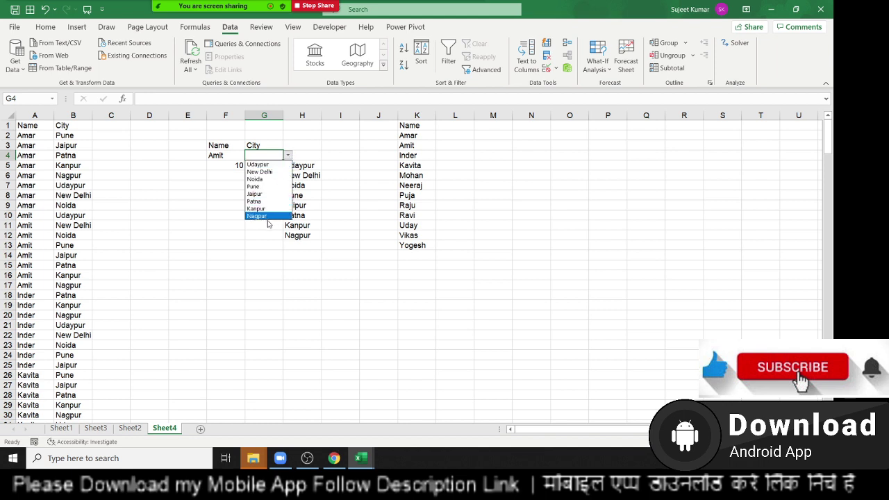
click(220, 155)
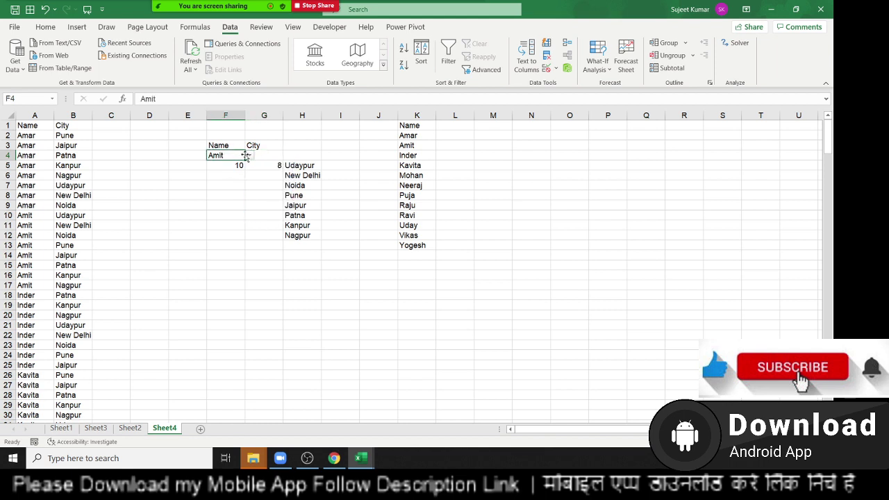
- Pick Kavita in F4 and check her cities in G4's dropdown
click(248, 157)
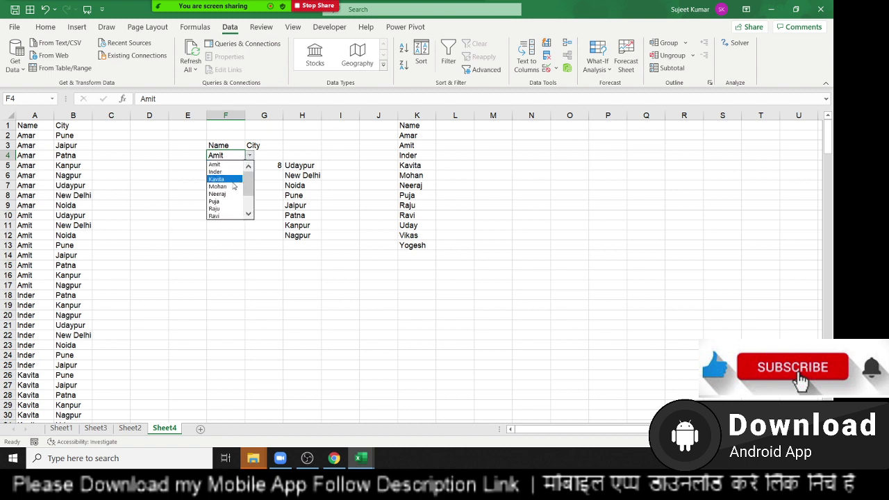
click(232, 179)
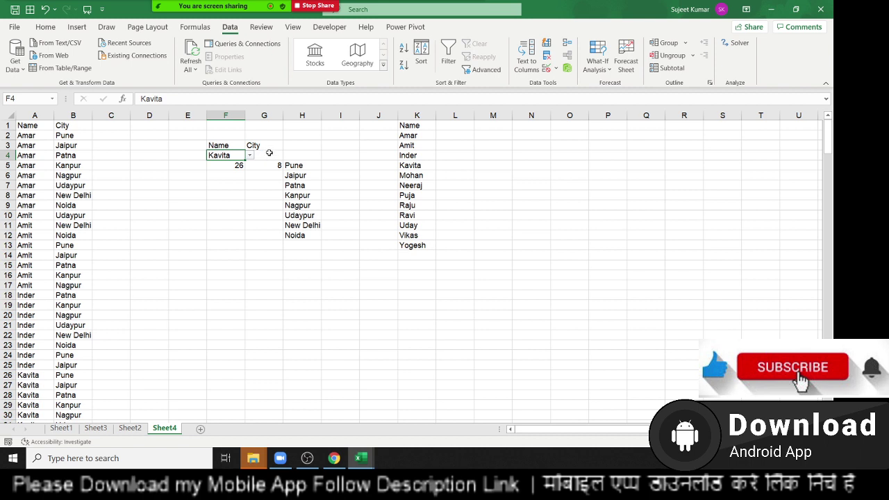
click(270, 154)
click(287, 157)
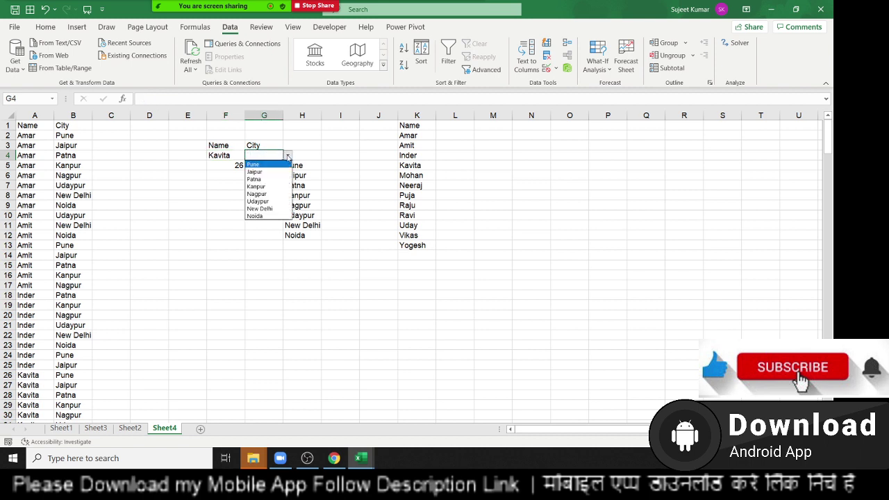
click(229, 158)
- Switch F4 to Puja and check her cities in G4's dropdown
click(239, 157)
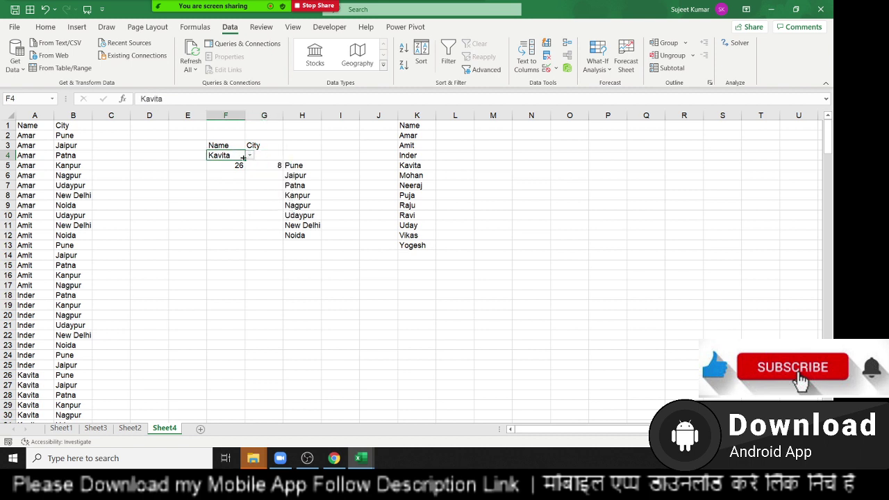
click(248, 156)
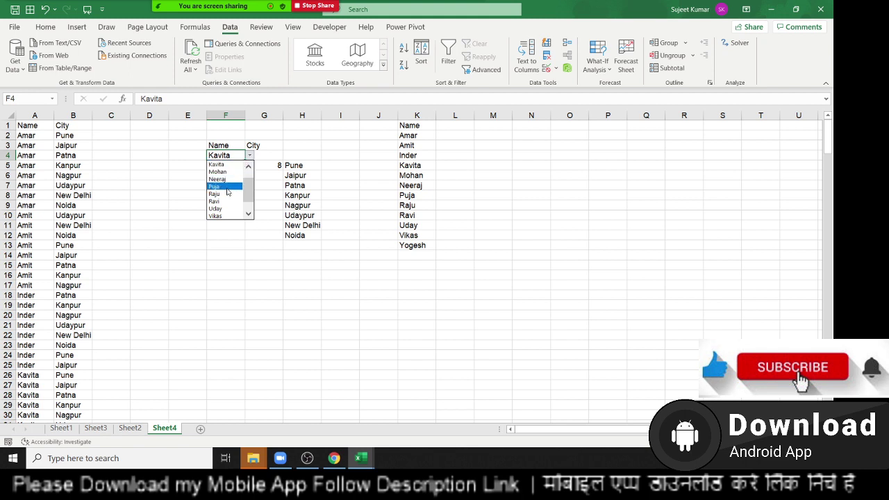
click(227, 187)
click(271, 154)
click(286, 156)
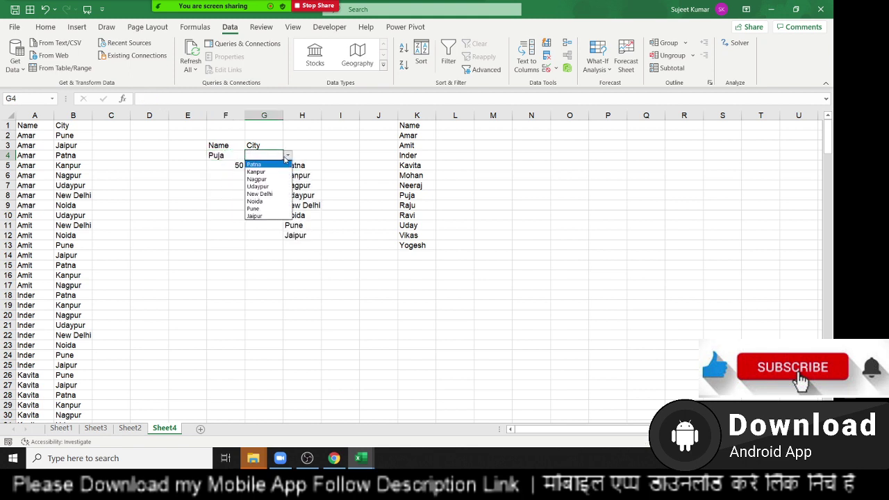
key(Escape)
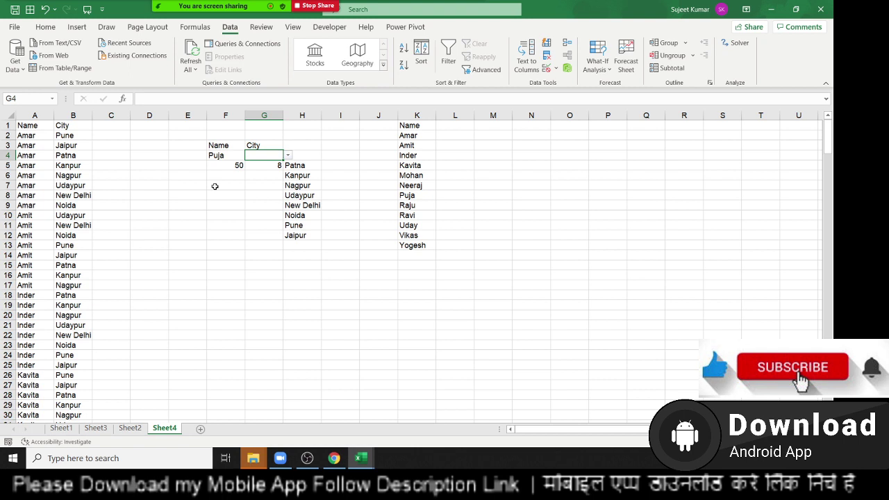
- Review the H5 formula now spilling Puja's cities, Patna through Jaipur
key(Down)
key(Right)
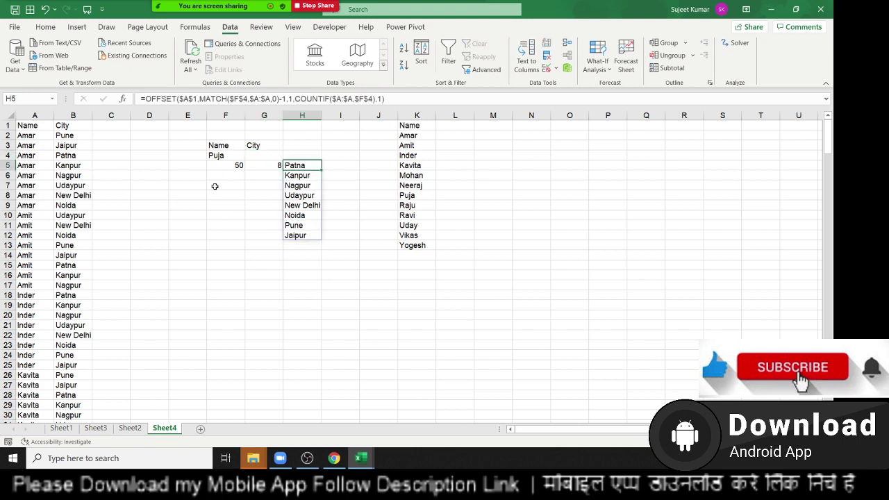
key(F2)
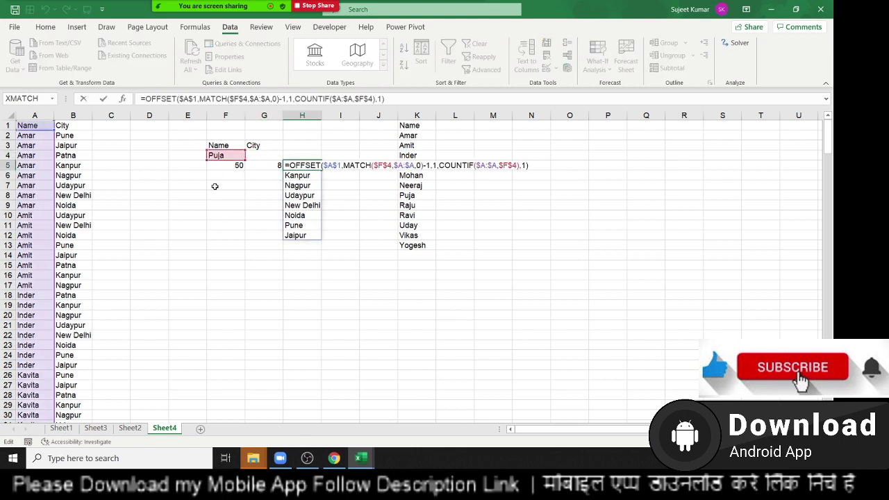
key(Escape)
click(205, 213)
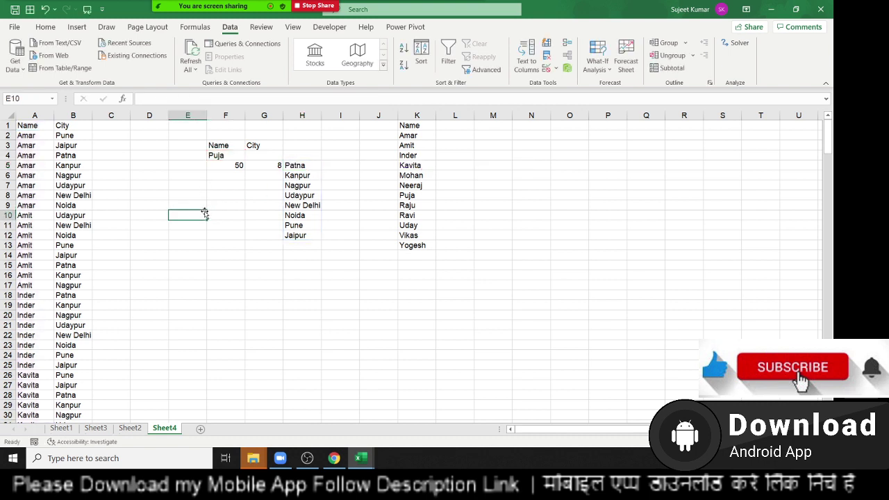
key(Down)
key(Down)
key(Down)
key(Down)
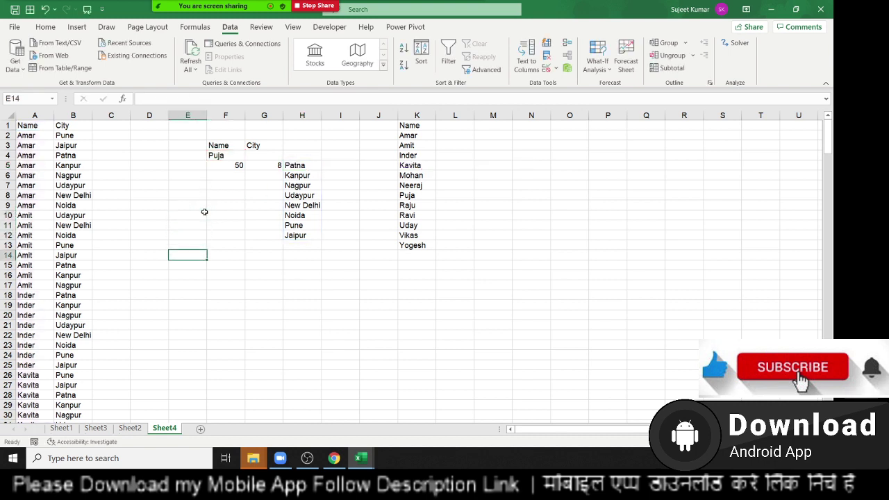
- Enter =OFFSET(A1,1,1) in cell E14
text(=O)
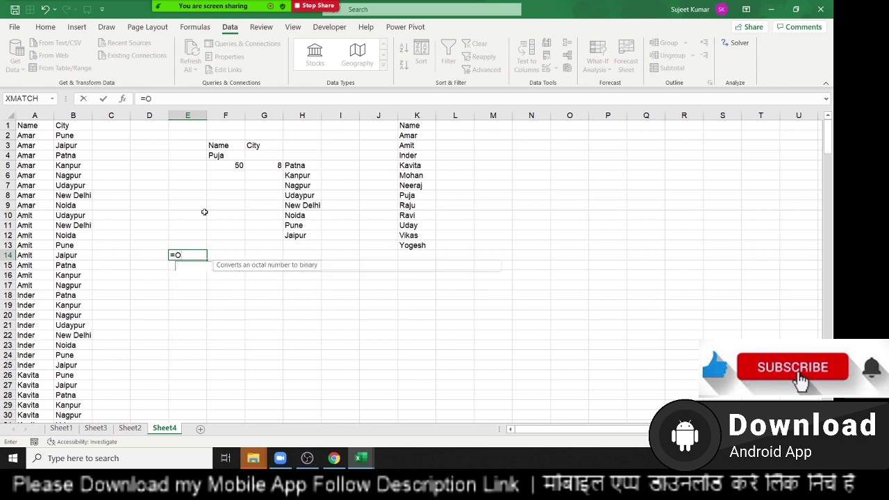
text(FFSET()
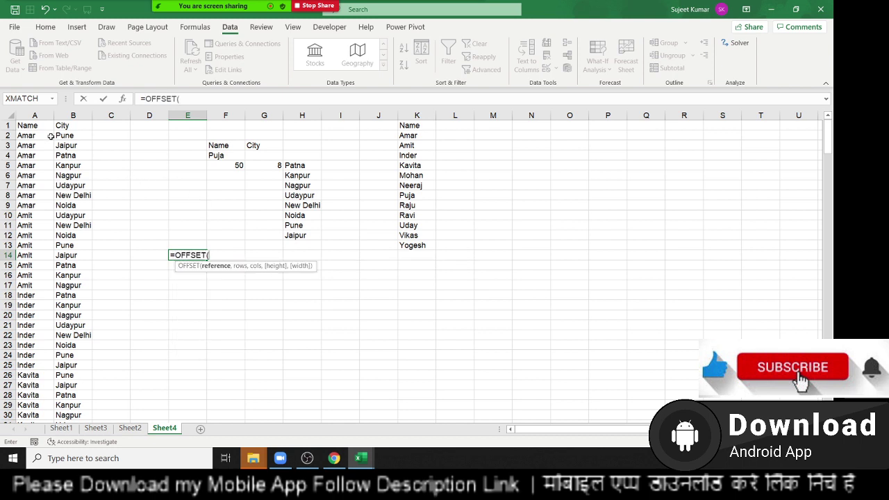
click(45, 125)
text(,1)
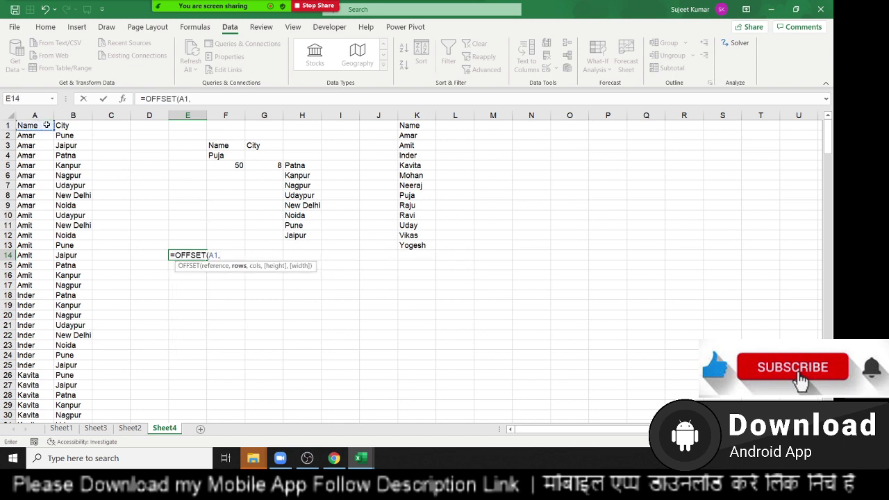
text(,1)
key(ctrl+Return)
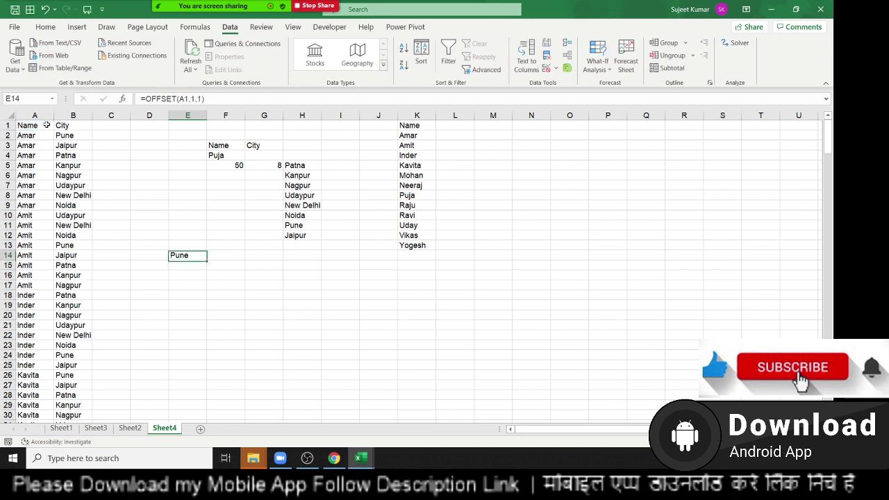
- Wrap E14's formula in SUM and accept Excel's correction to =SUM(OFFSET(A1,1,1))
click(148, 99)
text(SUM)
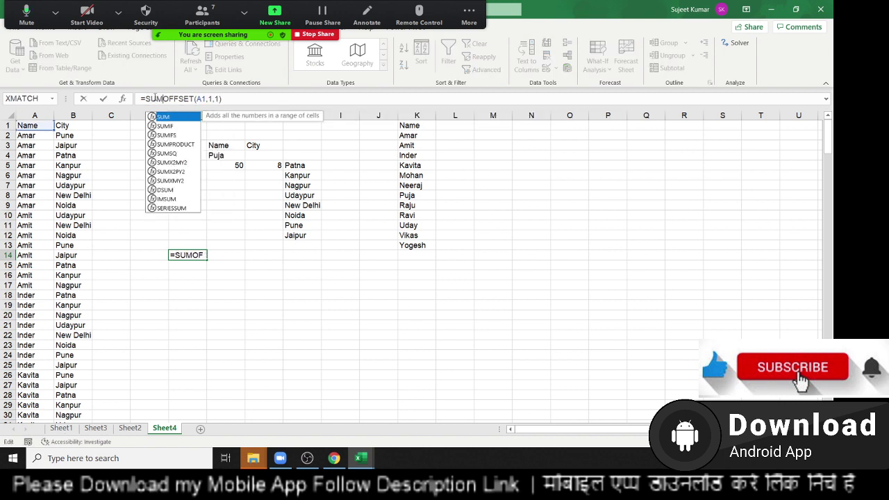
text(()
key(Return)
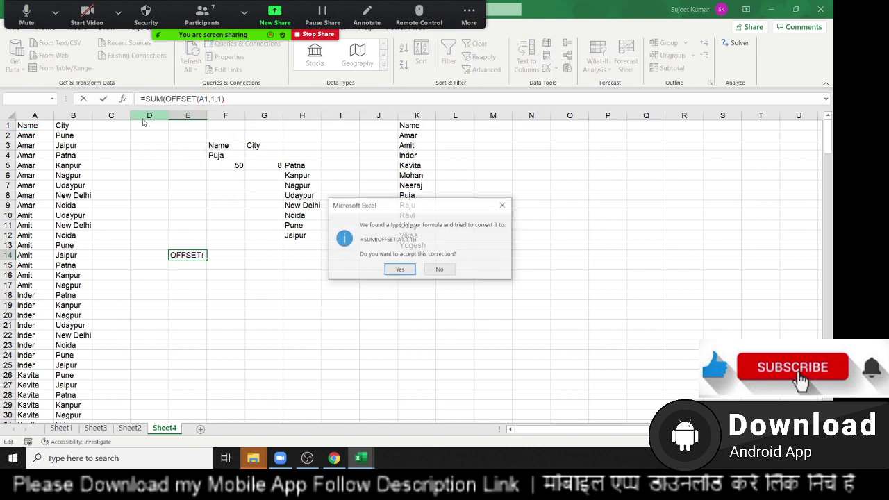
key(Return)
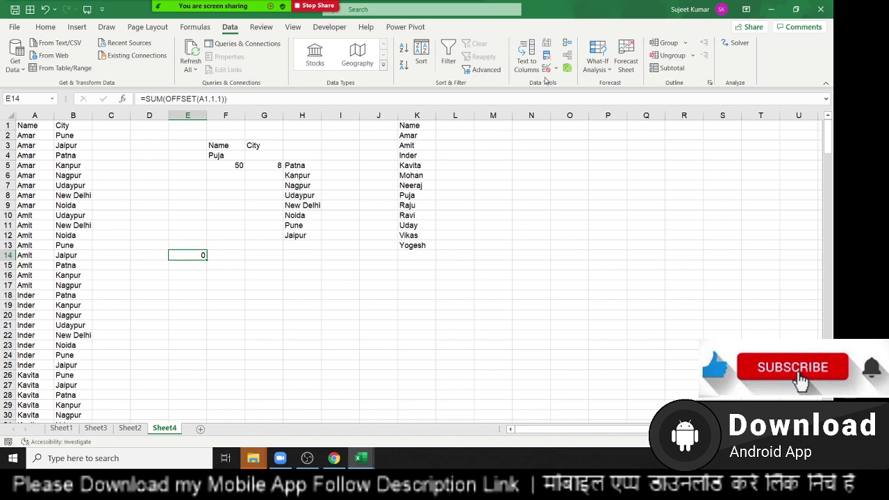
- Evaluate E14's formula step by step to SUM($B$2), then reopen it for editing
click(195, 26)
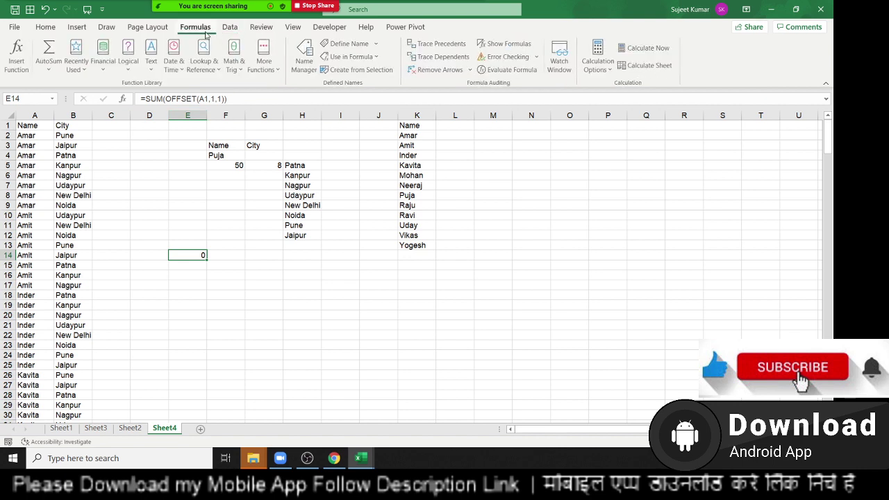
click(500, 70)
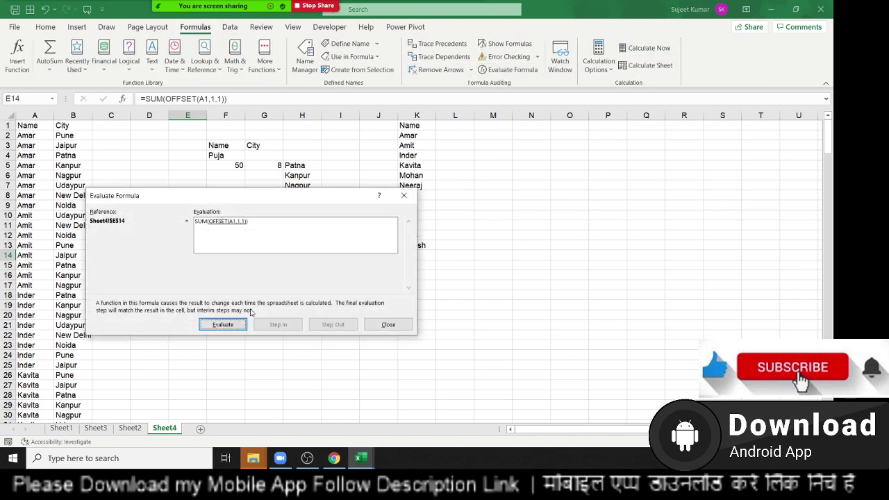
click(238, 324)
drag(240, 204, 497, 165)
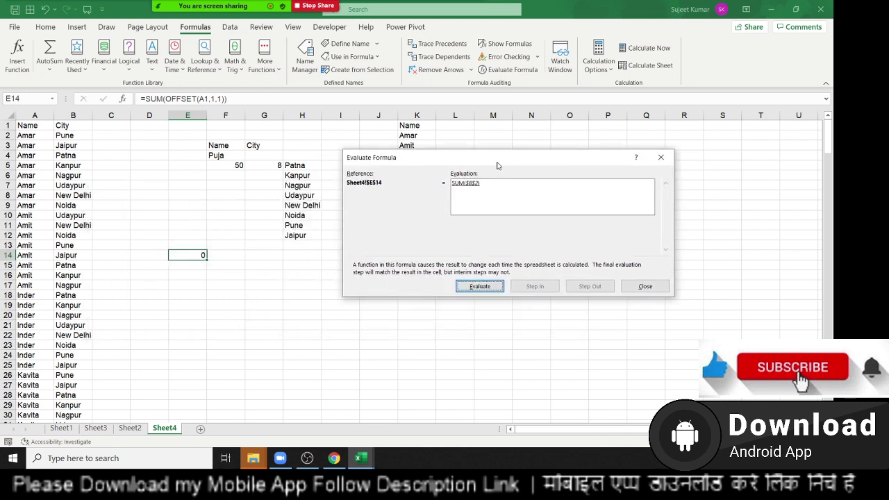
key(Escape)
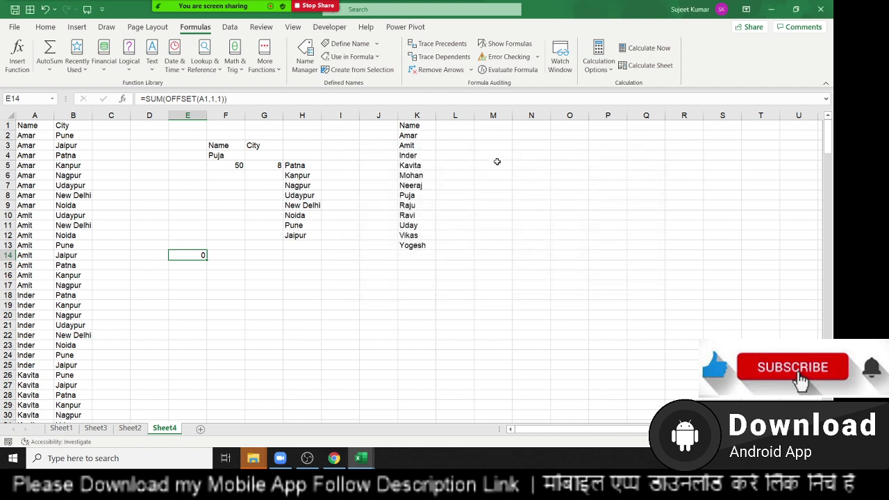
key(F2)
key(Left)
key(Left)
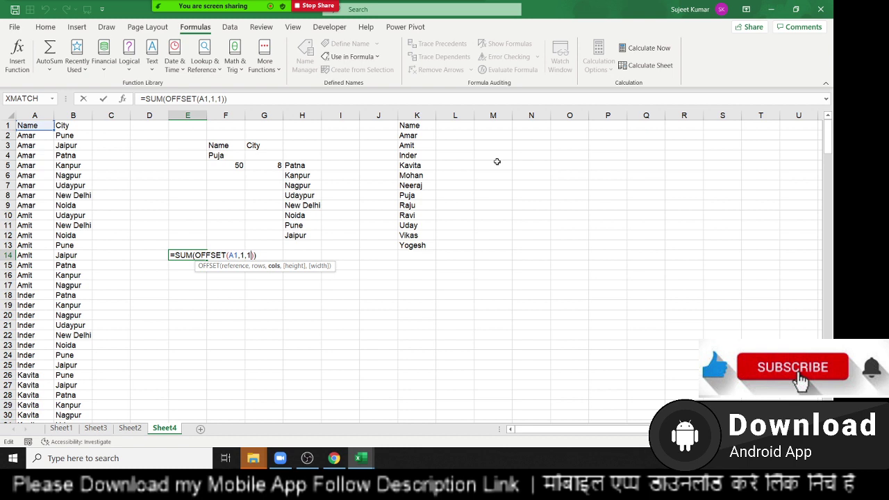
- Add height 3 and width 2 so E14 reads =SUM(OFFSET(A1,1,1,3,2))
text(,)
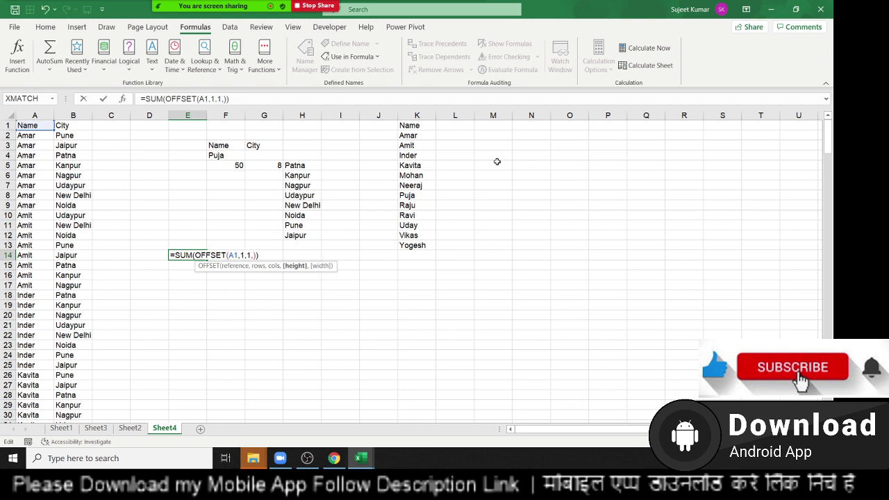
text(3M)
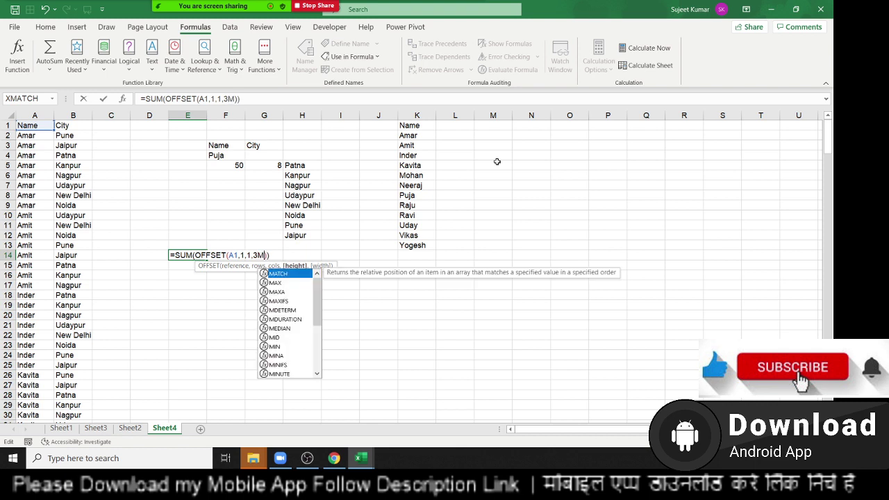
text(1)
key(BackSpace)
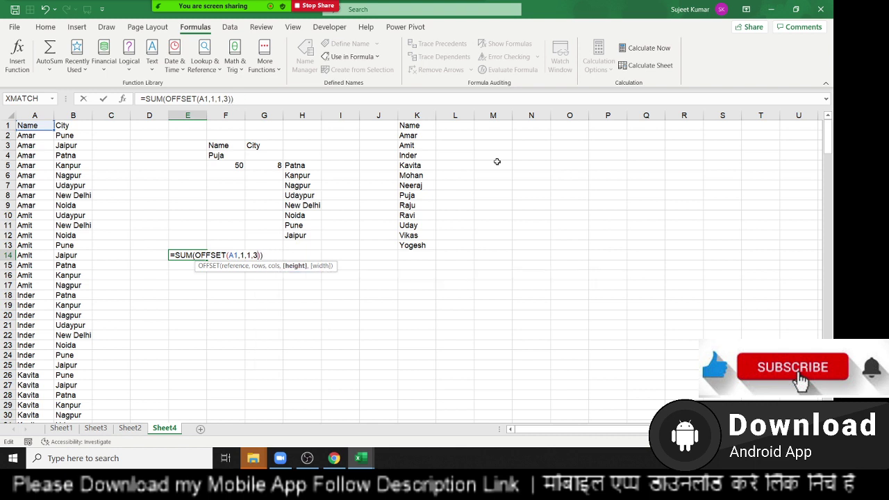
text(,2)
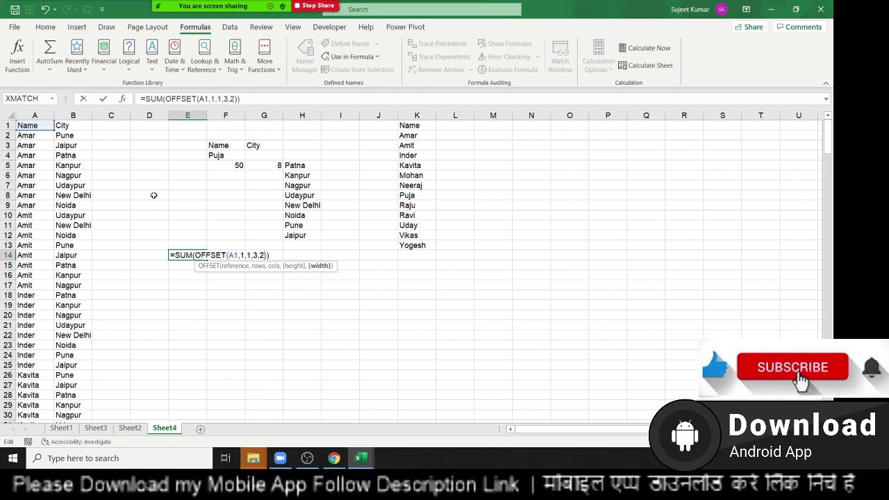
key(Return)
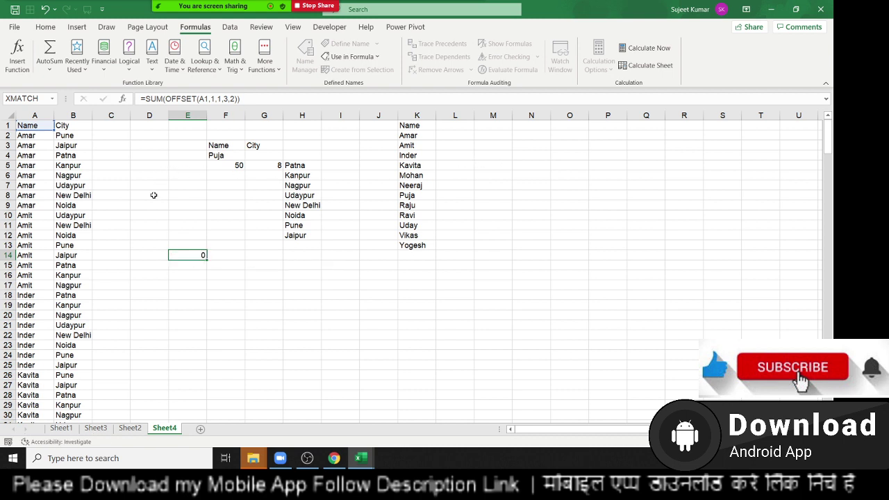
key(Up)
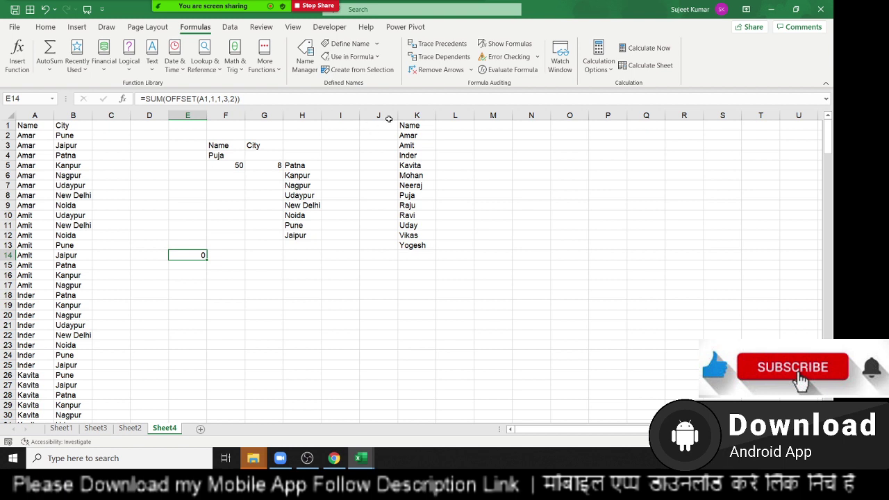
click(483, 70)
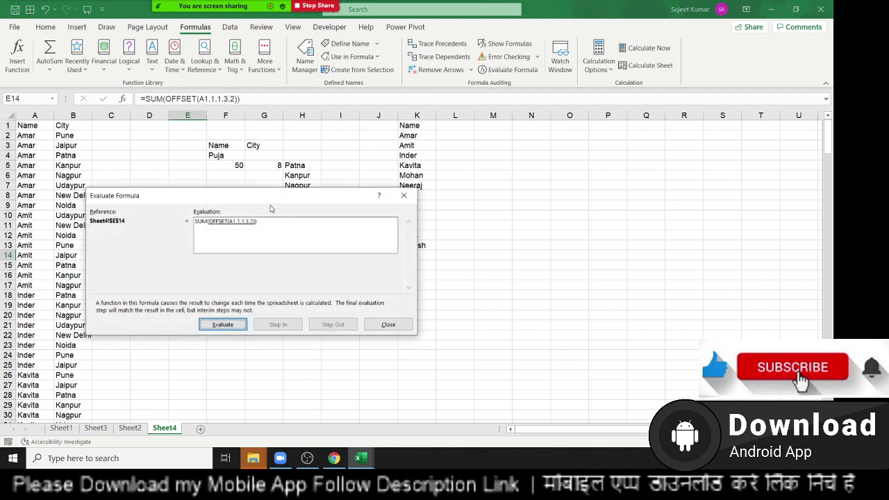
drag(328, 197, 489, 134)
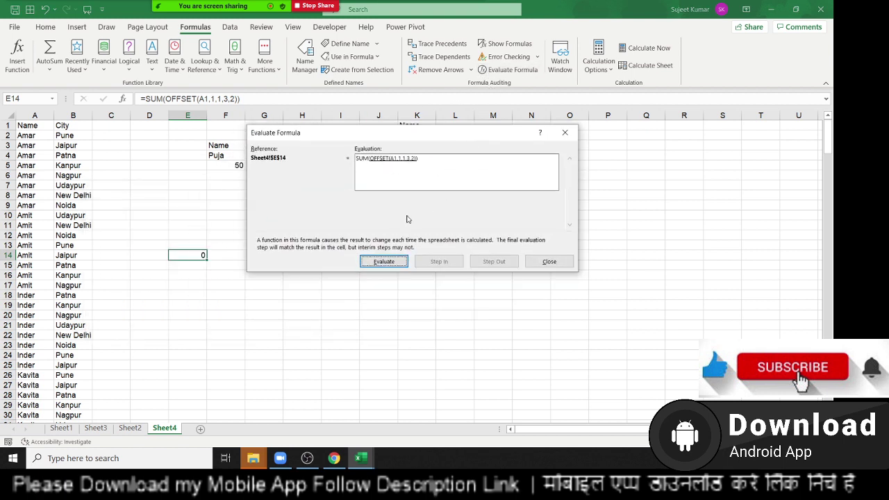
click(389, 261)
key(Escape)
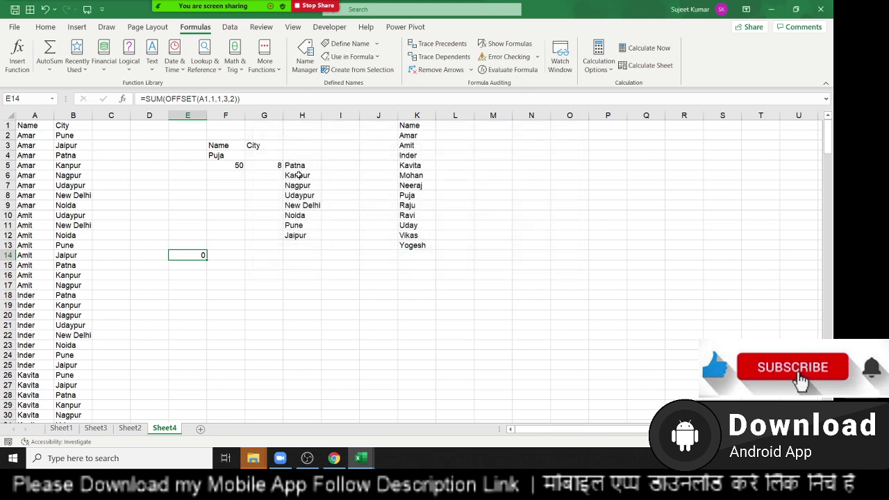
- Compare the formulas in H5 and E14 and view H5's spill range
click(302, 165)
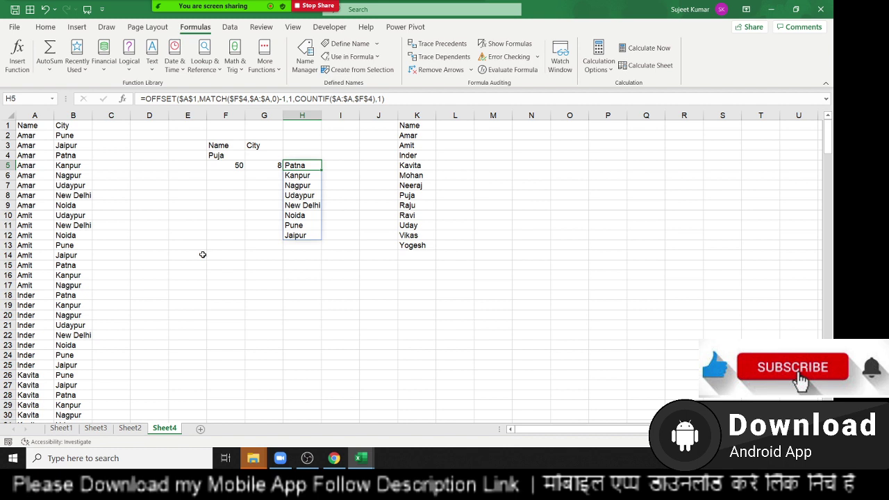
click(201, 255)
click(302, 165)
click(287, 287)
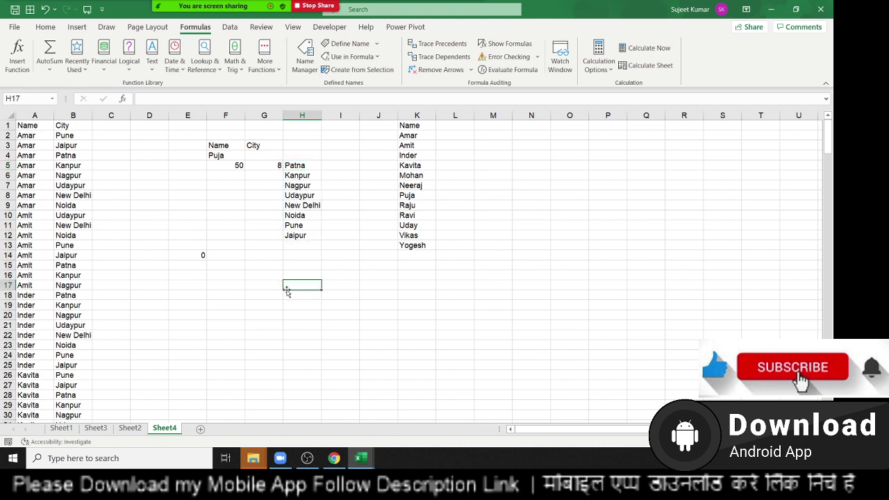
click(303, 166)
- Step through the spilled city list and trial-select H5:H8 and M5:M18 without editing
key(Down)
key(Down)
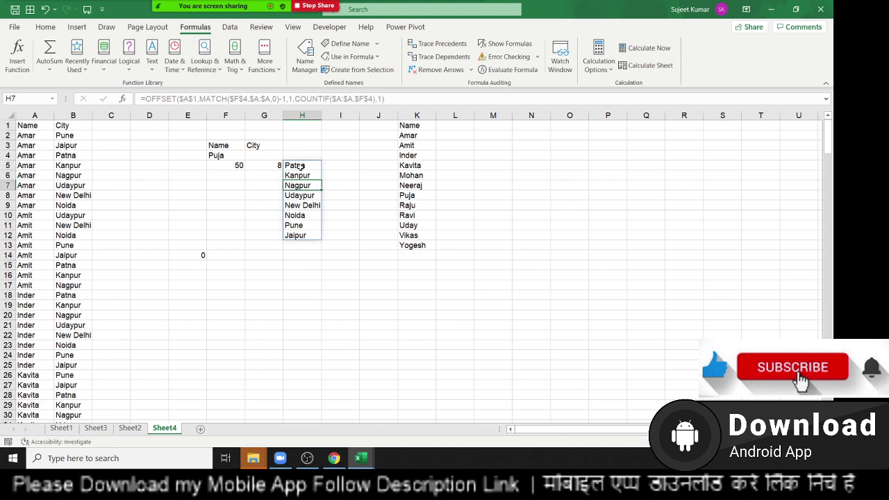
key(Down)
key(Down)
key(Down)
key(Down)
key(Down)
key(Down)
key(Up)
key(Up)
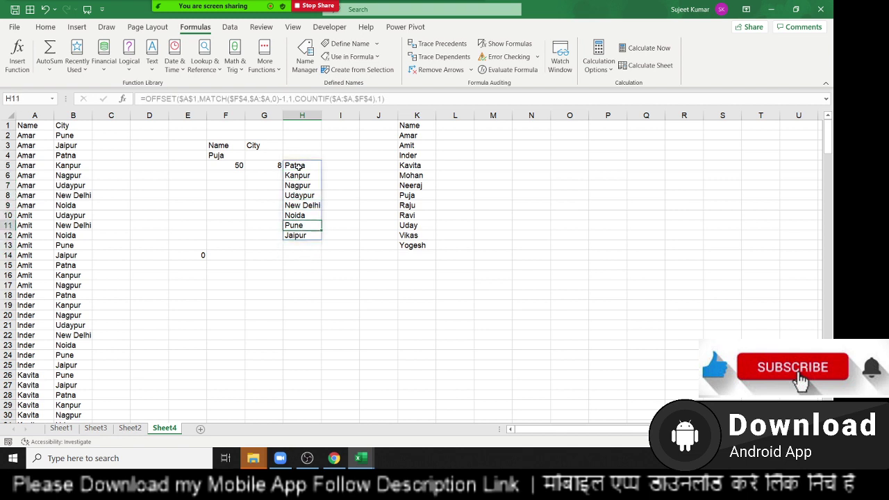
key(Up)
key(Up)
key(Up)
key(Up)
key(Up)
key(Up)
key(shift+Down)
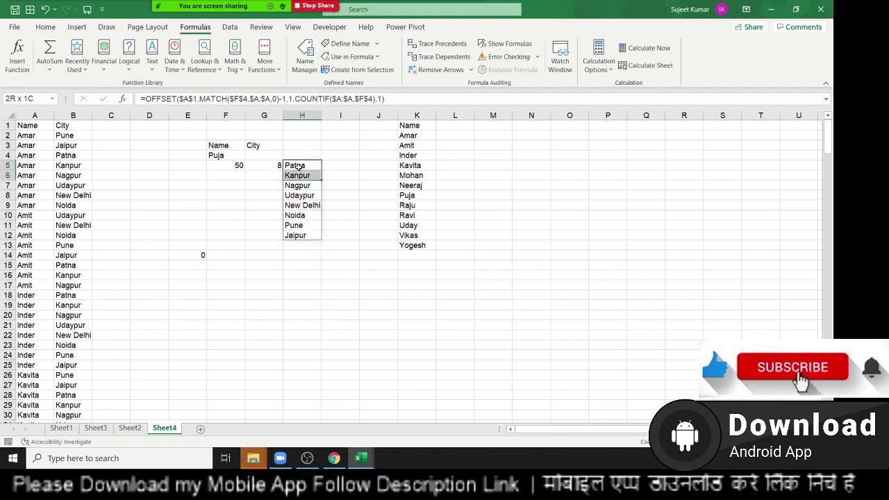
key(shift+Down)
key(shift+Down)
key(Right)
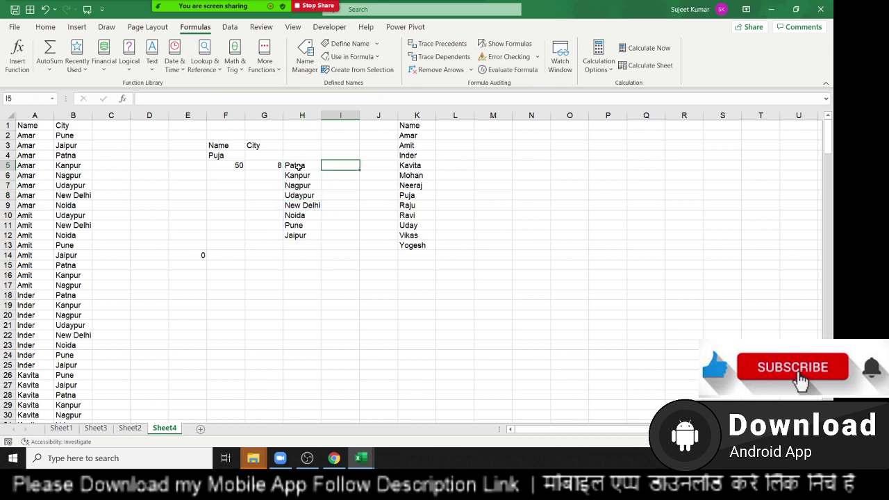
key(Right)
key(Right)
key(Right)
key(Right)
key(shift+Down)
key(shift+Down)
key(shift+Down)
key(shift+Down)
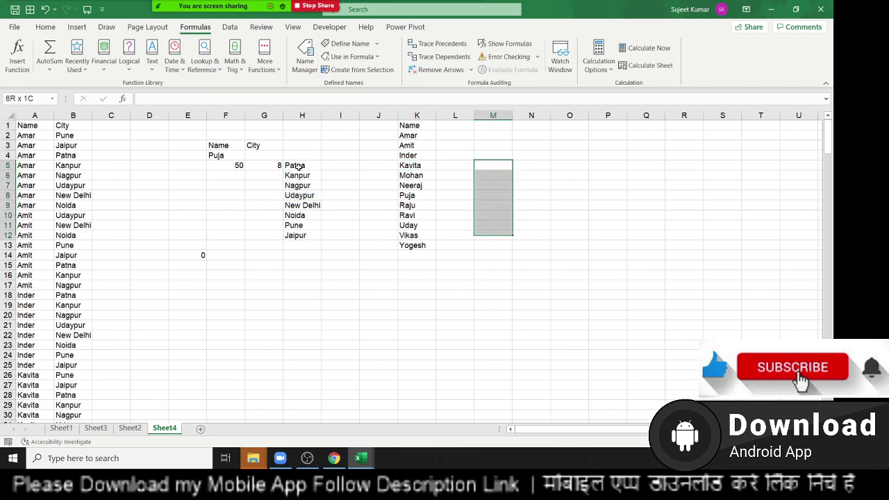
key(shift+Down)
key(shift+Down)
key(shift+Down)
key(F2)
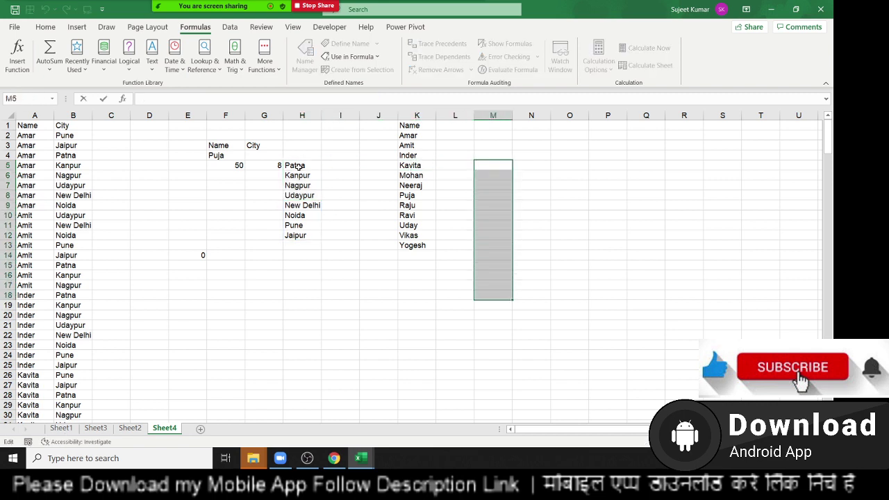
key(Escape)
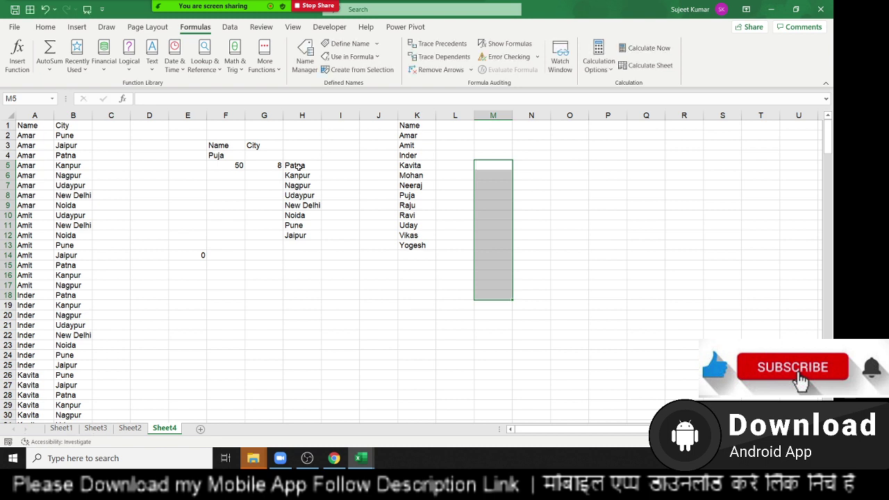
- Commit H5's OFFSET formula as an array over H5:H13, then undo to the spilled version
key(Left)
key(Left)
key(Left)
key(Left)
key(Left)
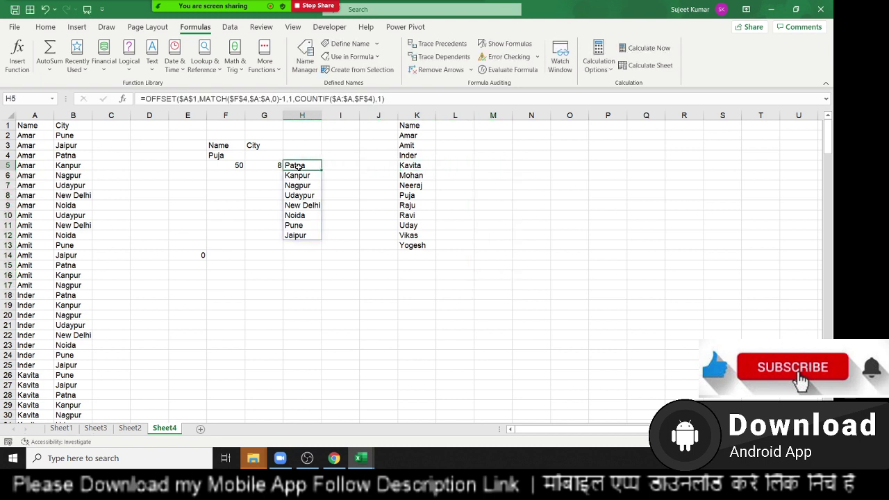
key(shift+Down)
key(shift+Down)
key(shift+Down)
key(shift+Down)
key(shift+Down)
key(shift+Down)
key(shift+Down)
key(shift+Down)
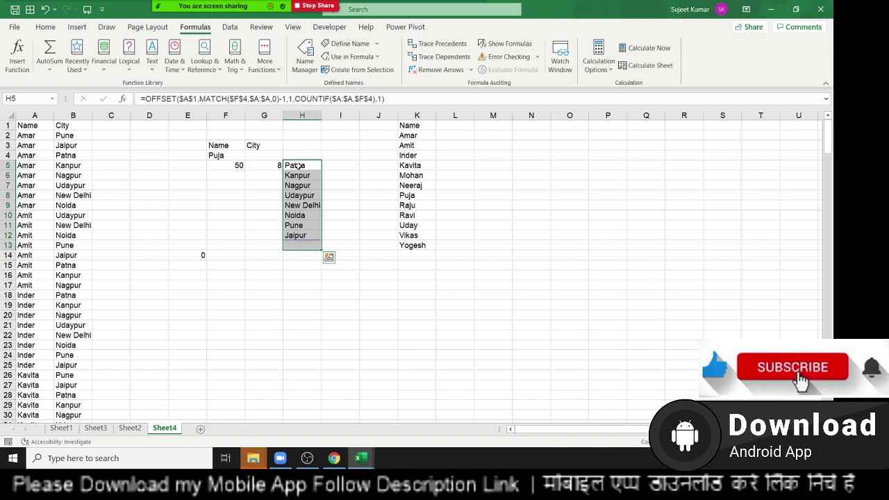
key(F2)
key(ctrl+shift+Return)
key(ctrl+z)
- Check H5's spill range and select cells A5, N1:N13 and N1 on the Name/City sheet
click(300, 164)
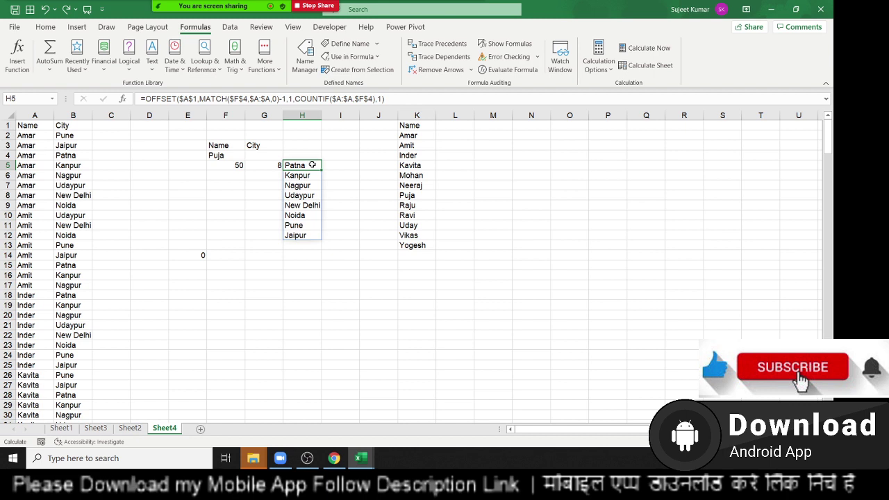
click(50, 162)
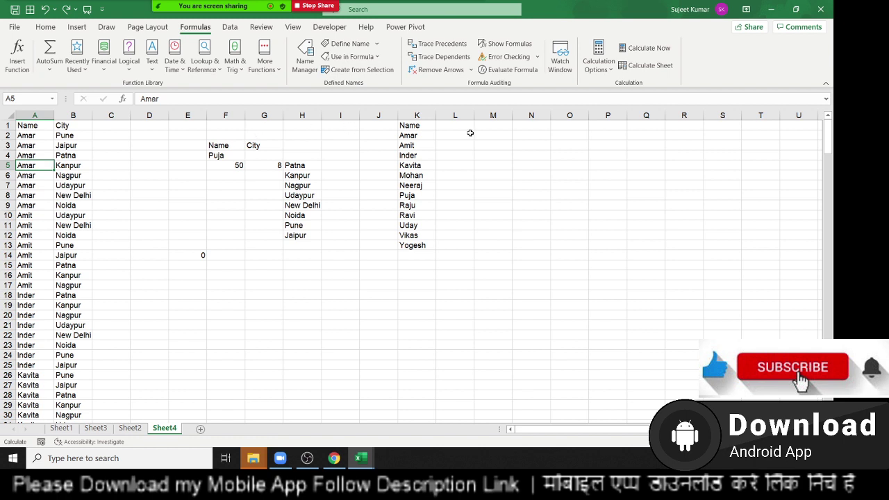
drag(518, 126, 518, 250)
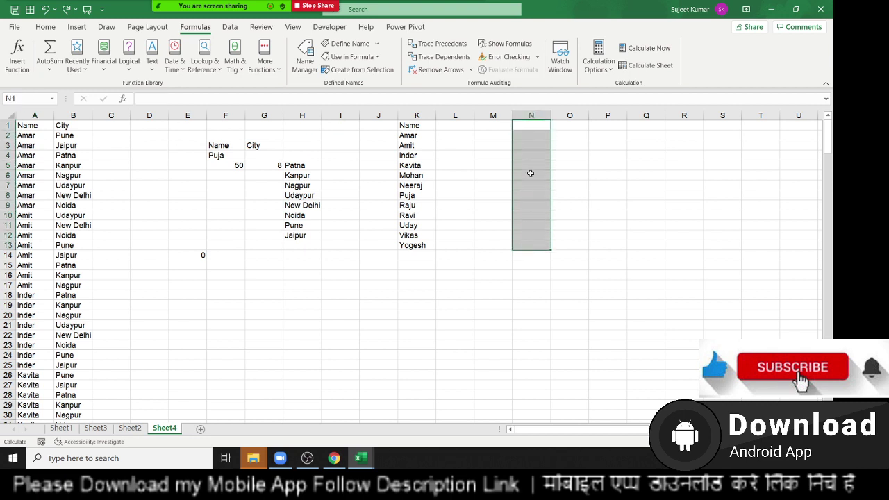
click(532, 124)
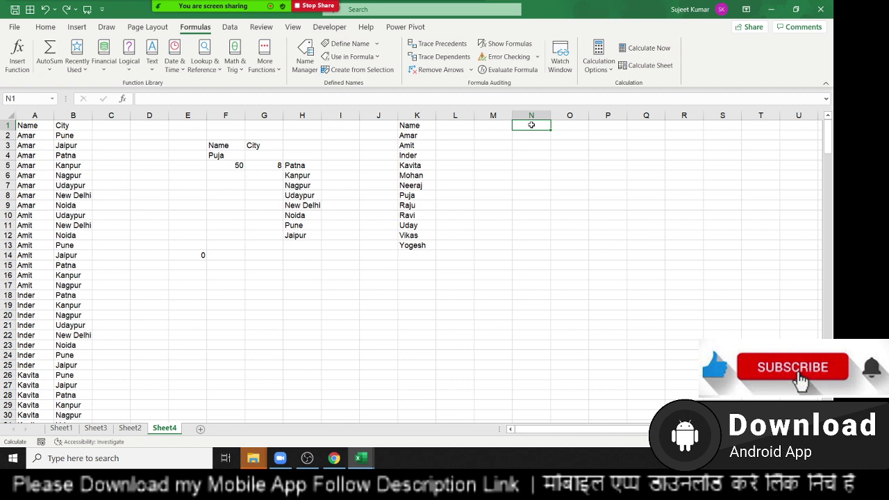
key(Right)
key(Right)
key(Right)
key(Right)
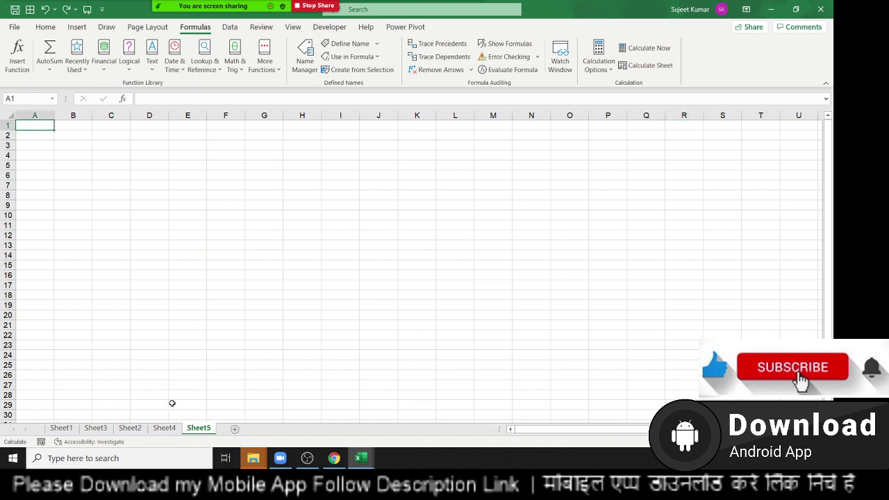
- Enter Puja in A1, fill the names down to A16, and clear A7 and A11
text(Puja)
key(Return)
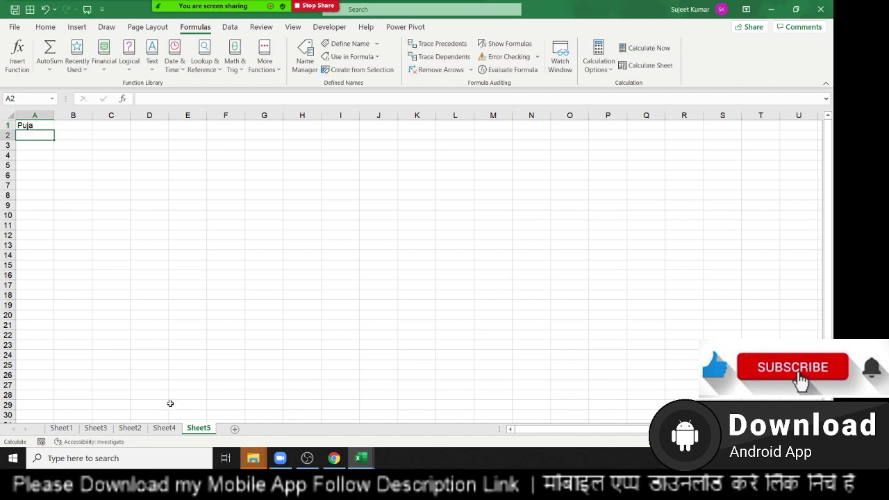
click(49, 127)
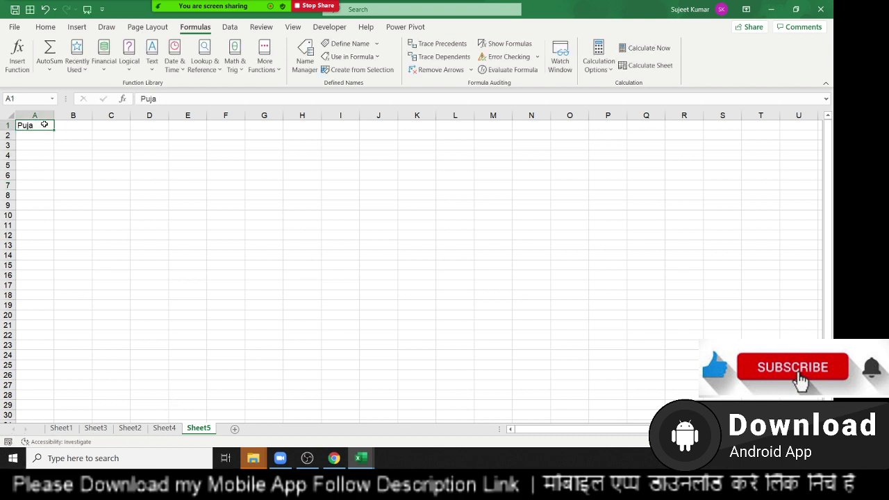
drag(50, 127, 56, 278)
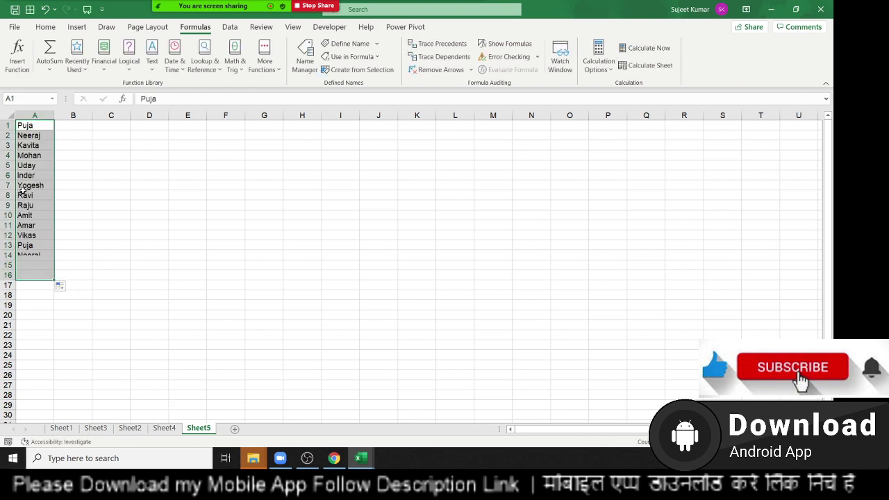
click(30, 189)
key(Delete)
click(35, 225)
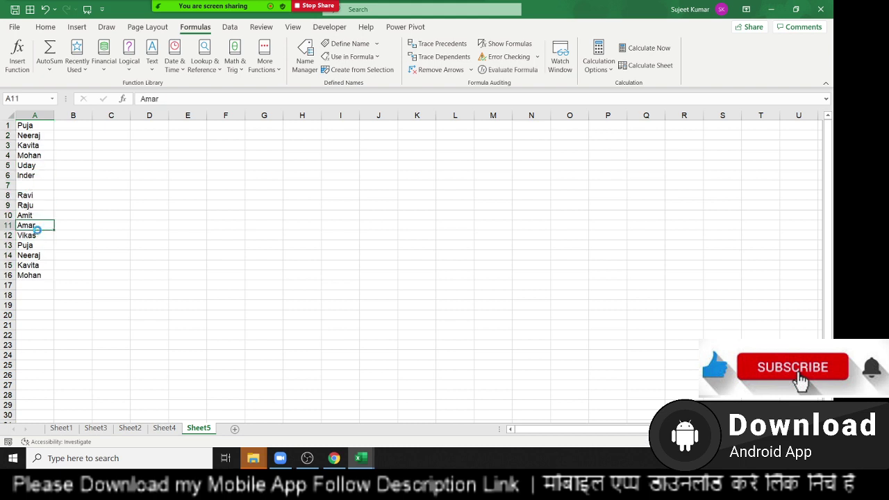
key(Delete)
- Enter =IF(A1:A16>0,A1:A16) in F3 so it spills the names
click(243, 145)
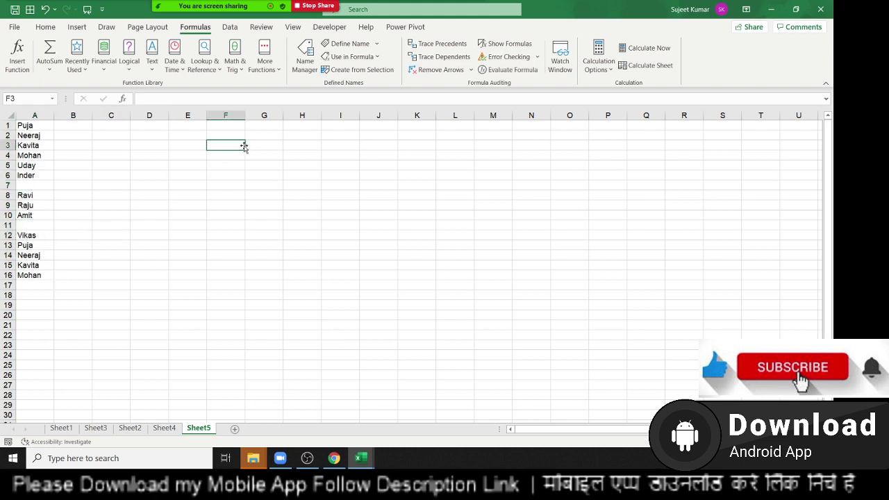
text(=)
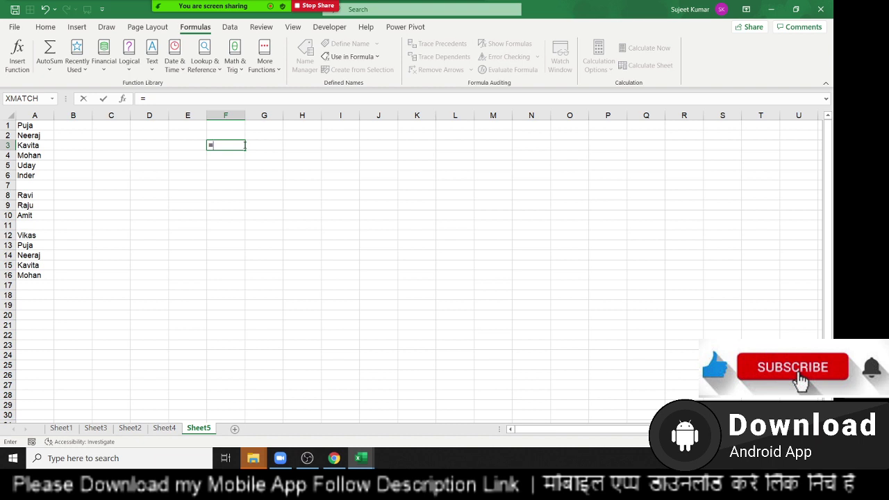
text(if)
key(Tab)
key(Left)
key(Left)
key(Left)
key(Left)
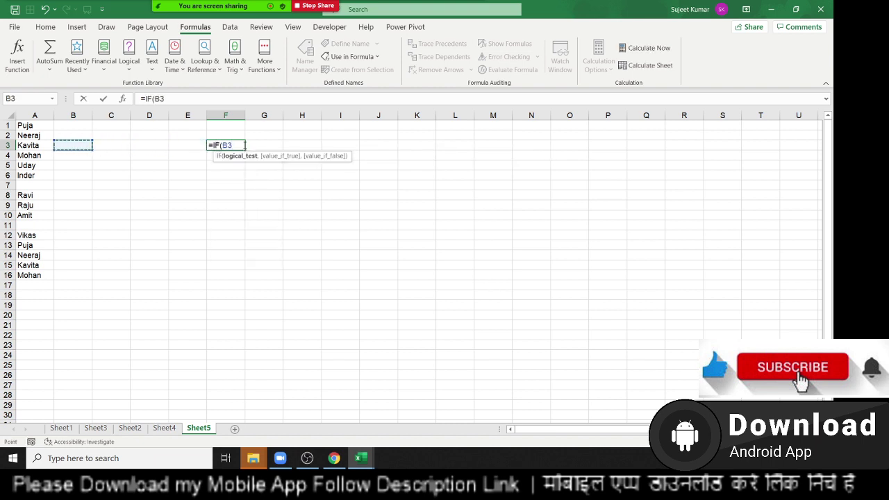
key(Left)
key(Up)
key(Up)
key(ctrl+shift+Down)
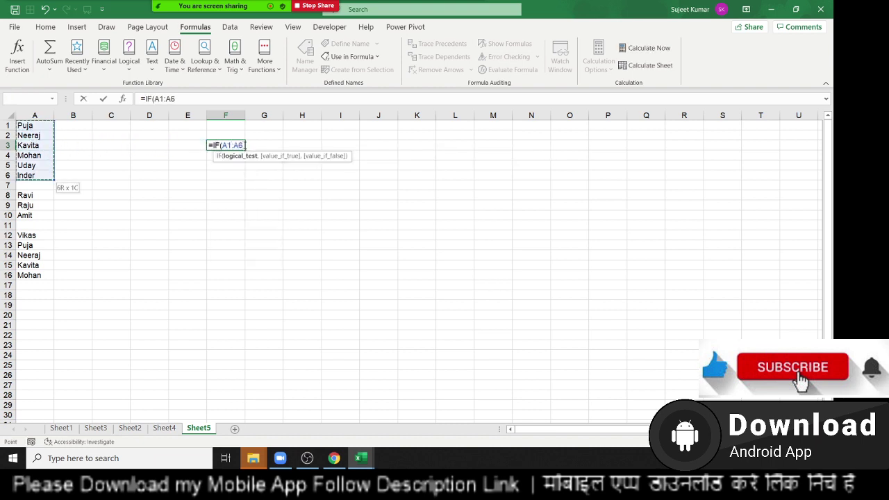
key(shift+Down)
key(shift+Down)
key(shift+Down)
key(shift+Down)
key(shift+Down)
key(shift+Down)
key(shift+Down)
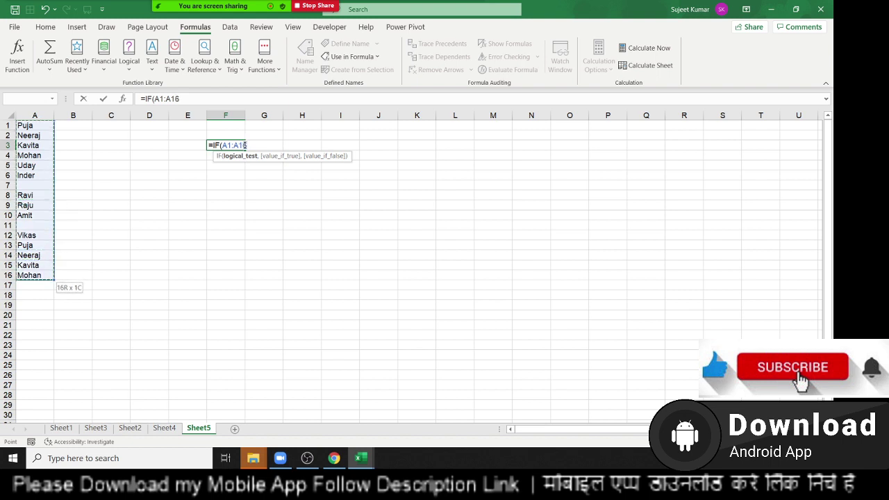
text(>0,)
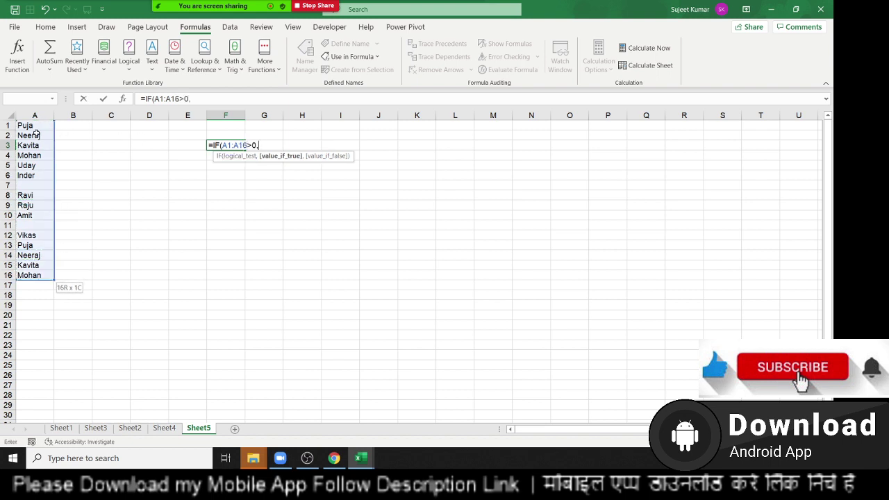
drag(35, 127, 28, 276)
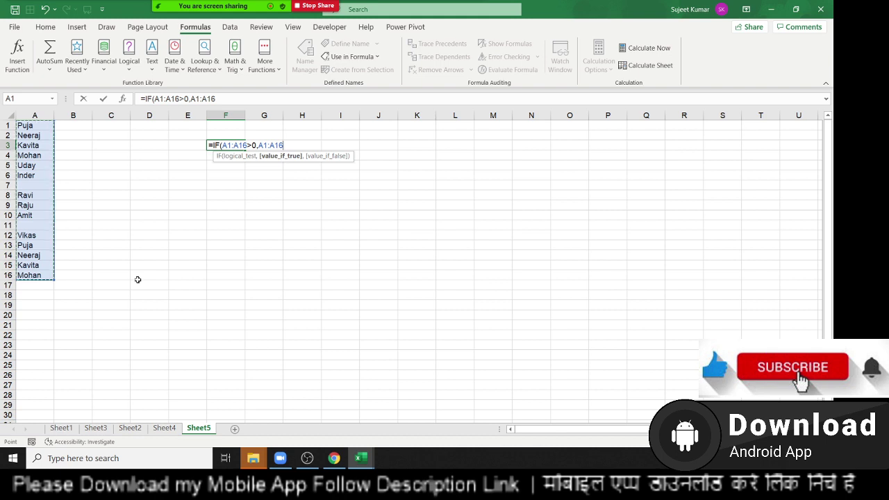
key(Return)
- Check the spilled IF results, including the FALSE shown for a blank row
key(Down)
key(Down)
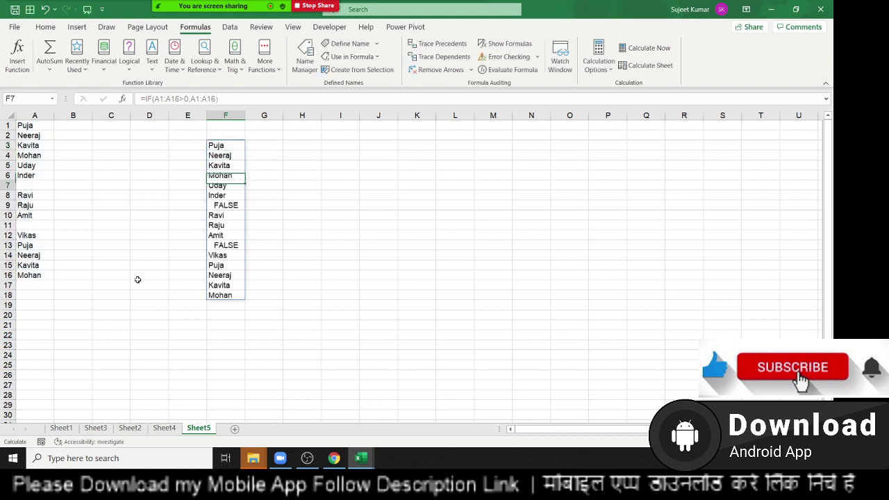
key(Down)
key(Down)
key(Down)
key(Up)
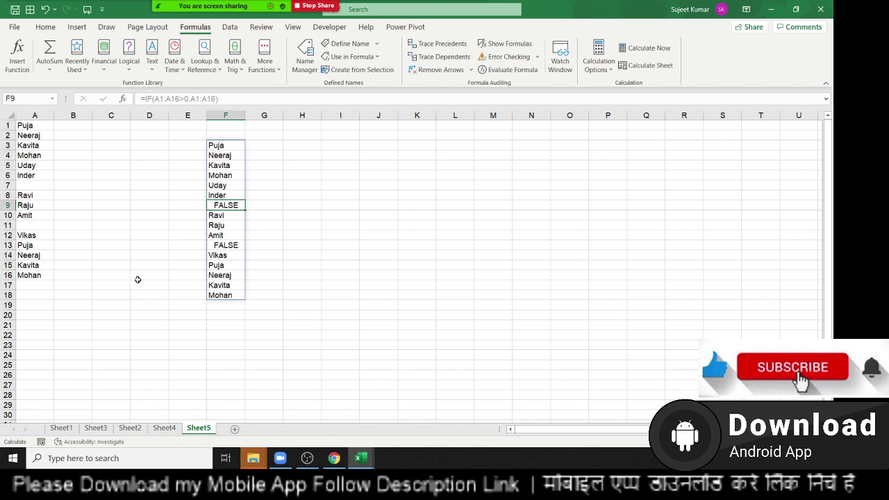
key(Up)
key(Up)
key(Up)
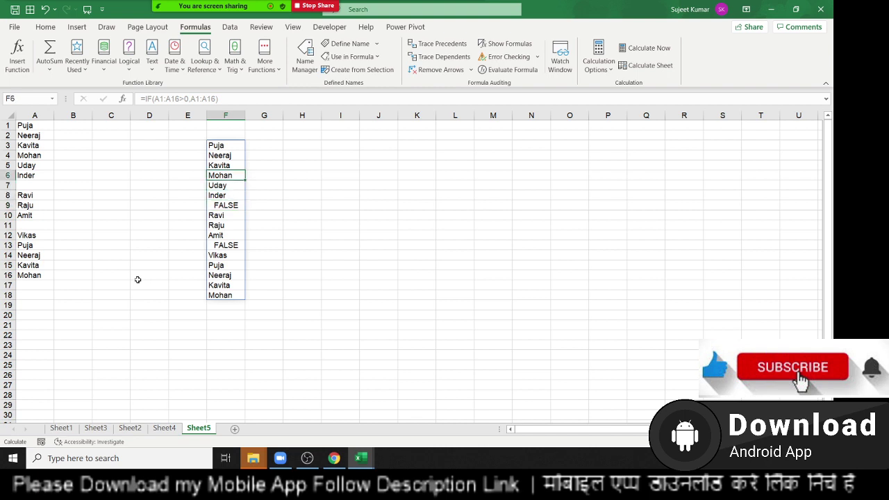
key(Up)
key(Up)
key(Up)
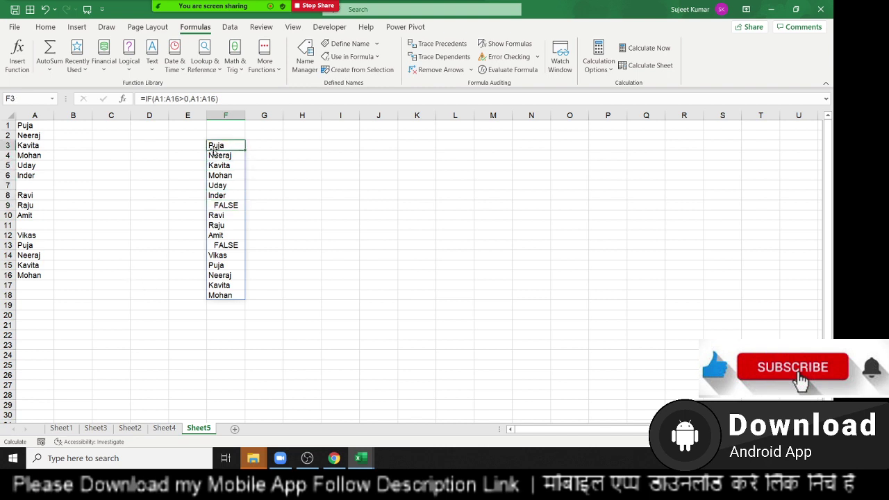
- Abandon wrapping F3's formula in FILTER and delete the spilled IF results in F3:F18
double_click(216, 146)
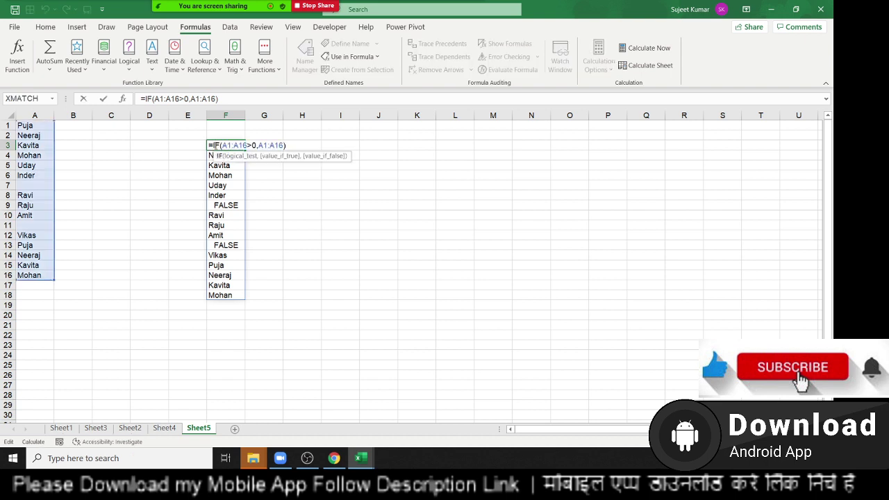
key(Home)
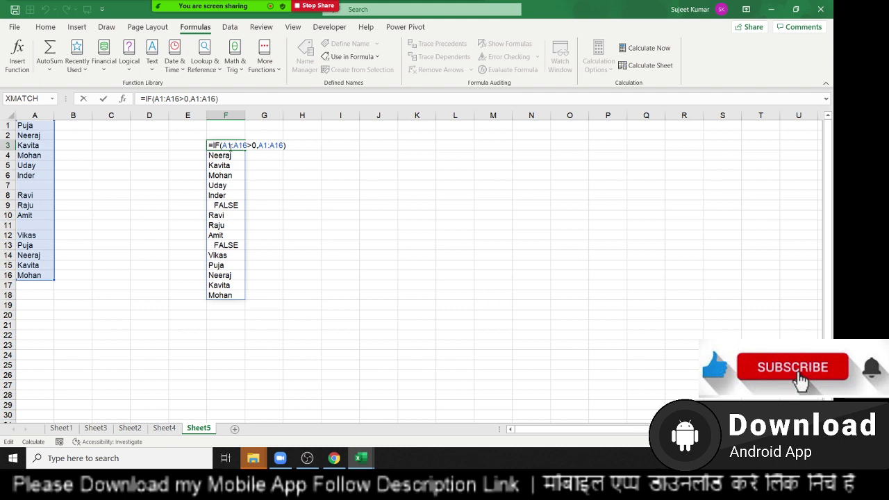
text(FIL)
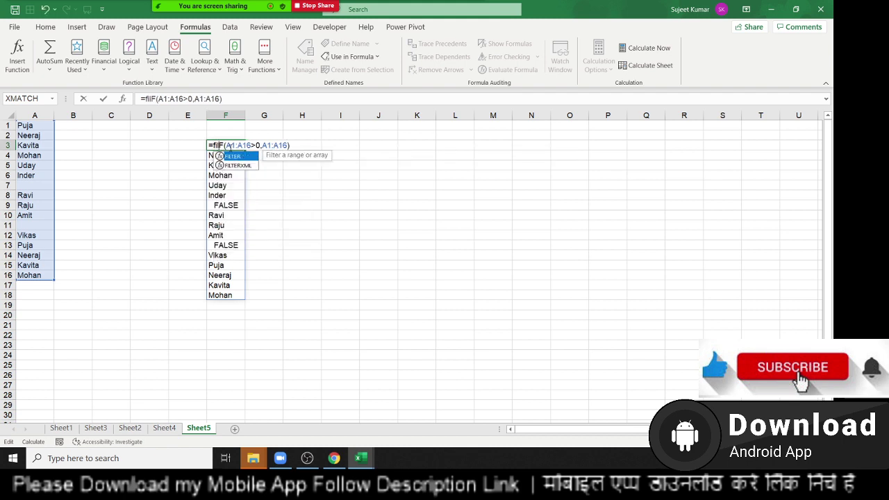
text(TER()
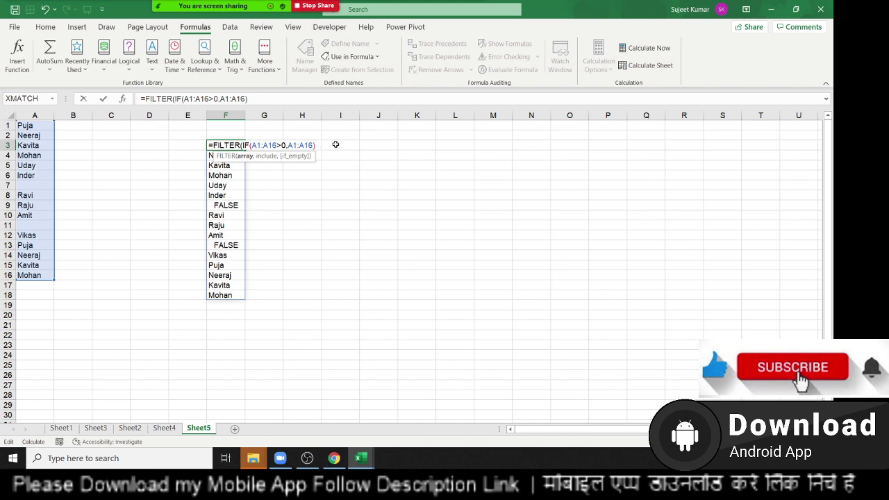
text(,)
key(Escape)
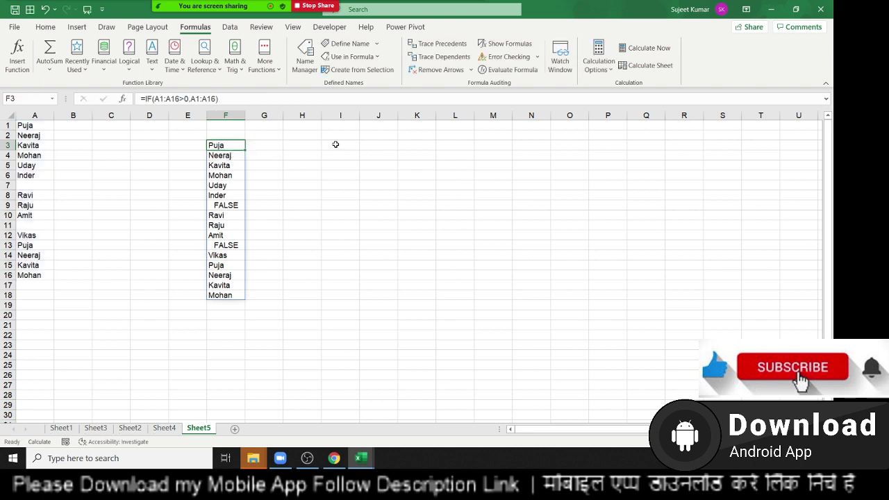
key(ctrl+shift+Down)
key(Delete)
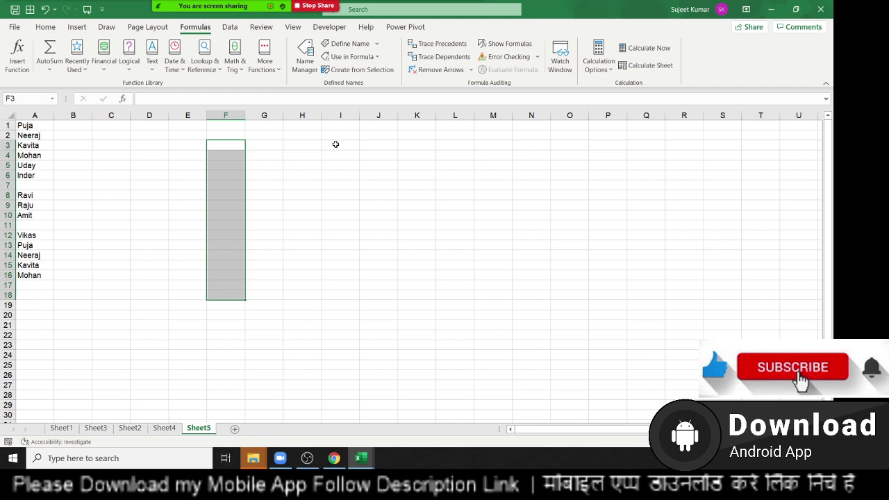
- Insert a blank column A on Sheet5 so the names shift into column B
key(Left)
key(Left)
key(Left)
key(Left)
key(Left)
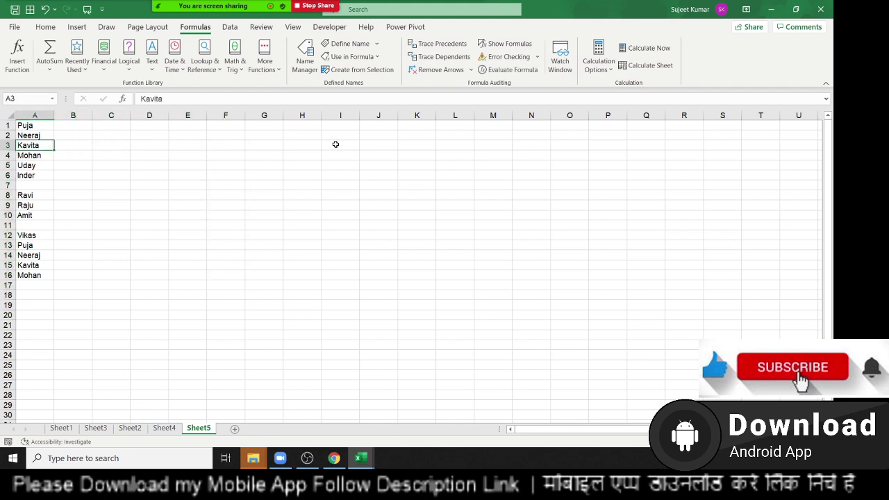
key(Up)
key(Up)
key(ctrl+space)
key(ctrl+shift+plus)
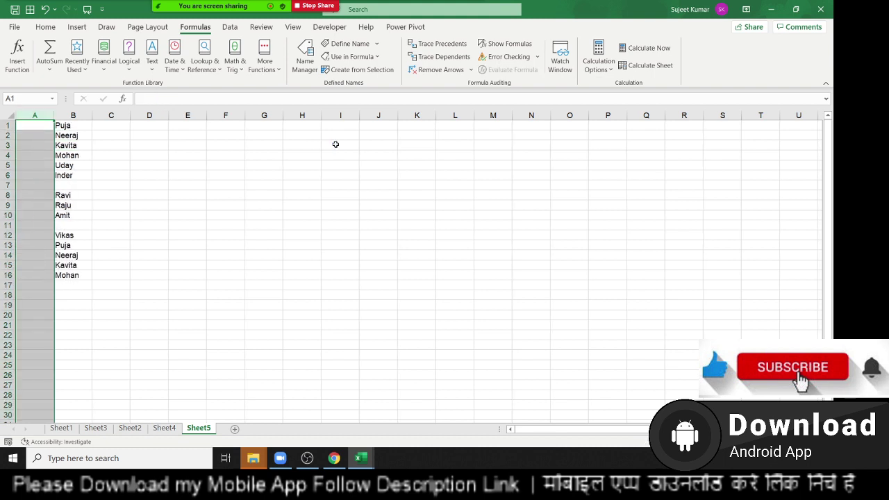
key(Up)
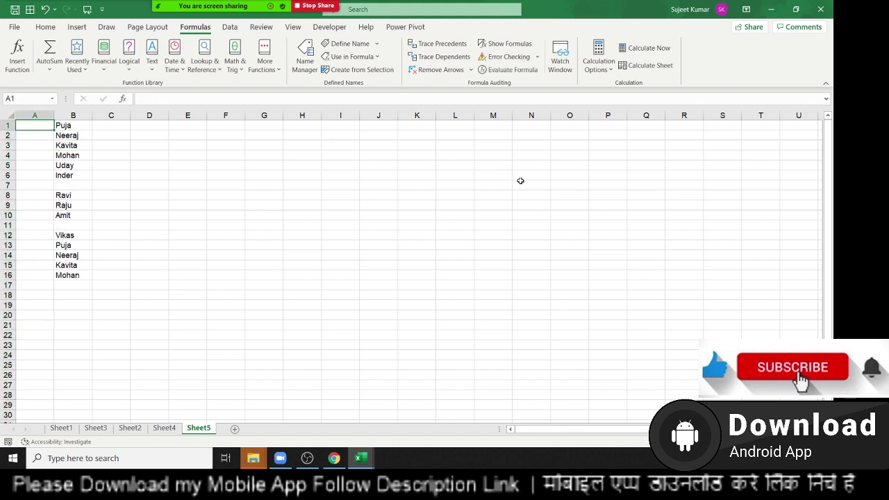
- Enter 1 in A1 and begin an IF formula in A2 testing B2>0
text(1)
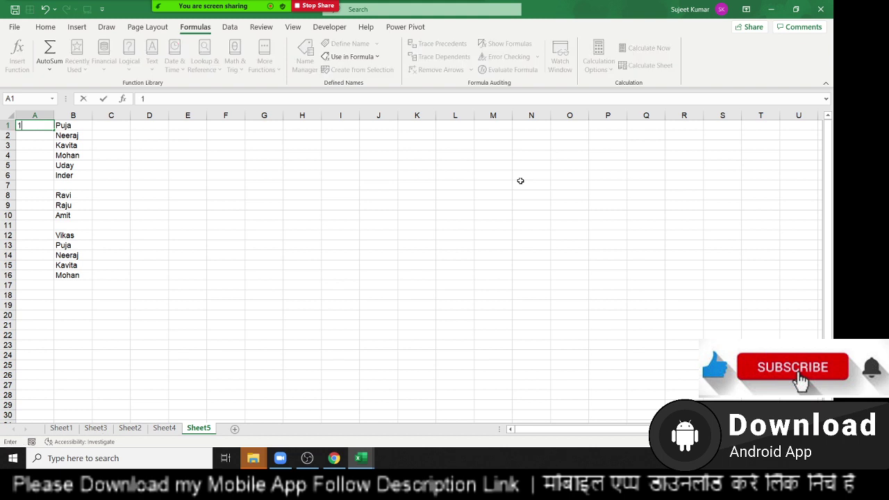
key(Return)
text(=if)
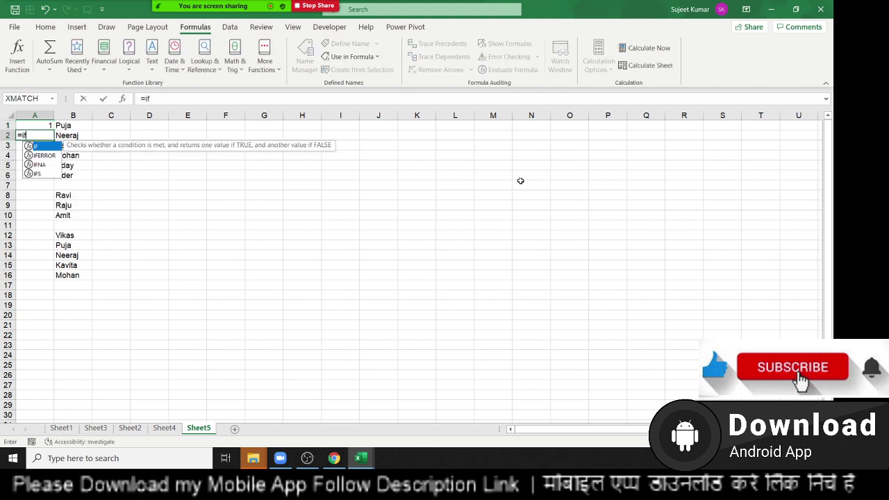
text(()
key(Right)
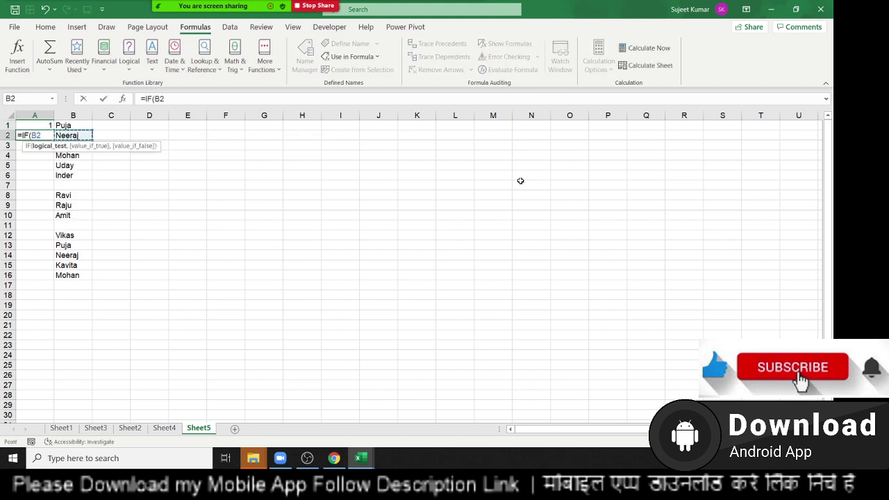
text(>0)
key(Return)
key(Return)
key(BackSpace)
key(Up)
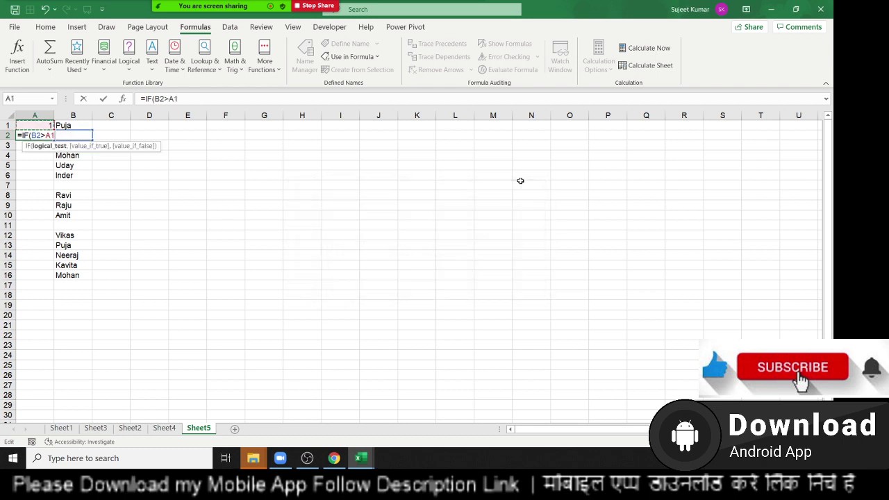
key(BackSpace)
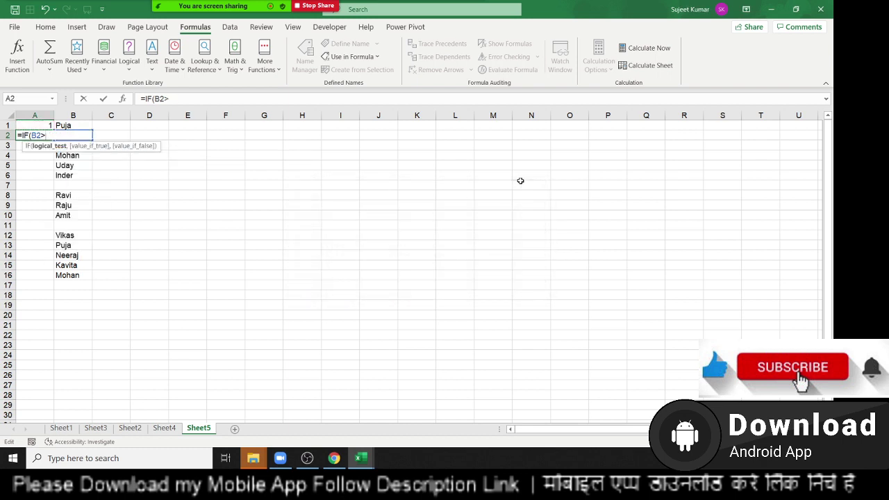
- Complete A2's formula as =IF(B2>0,MAX(A1:A1)+1,"")
text(0,max)
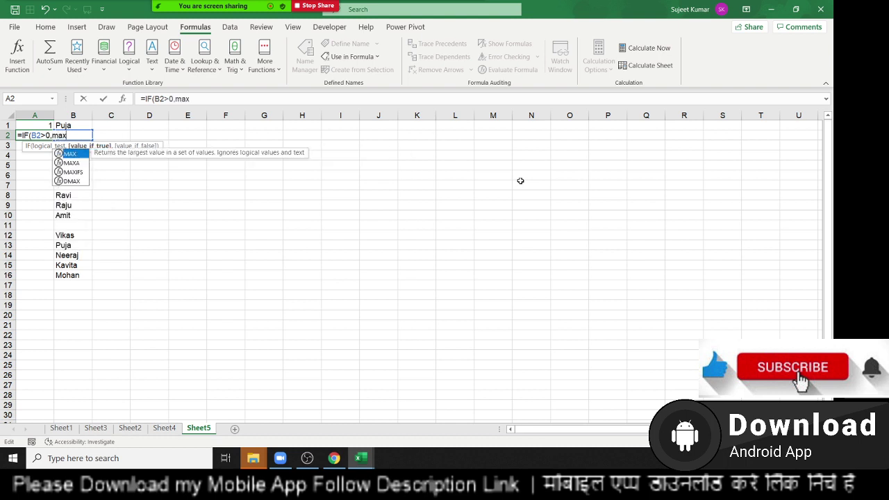
key(Tab)
key(Home)
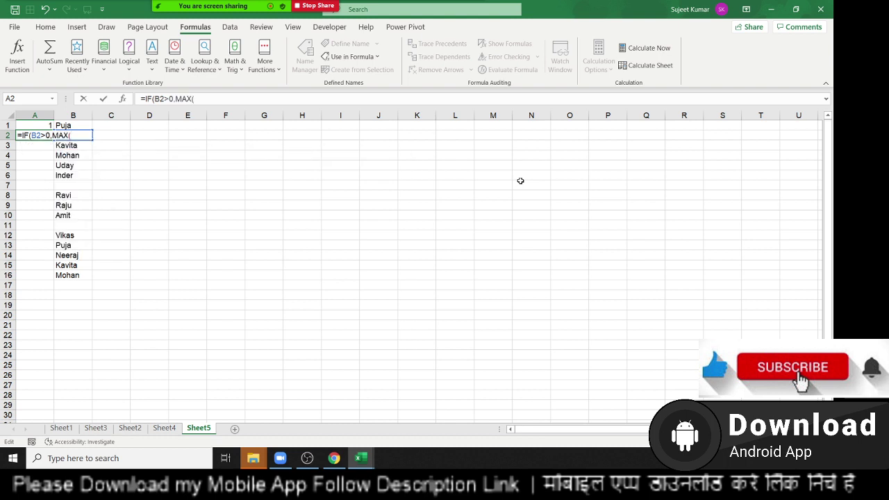
key(End)
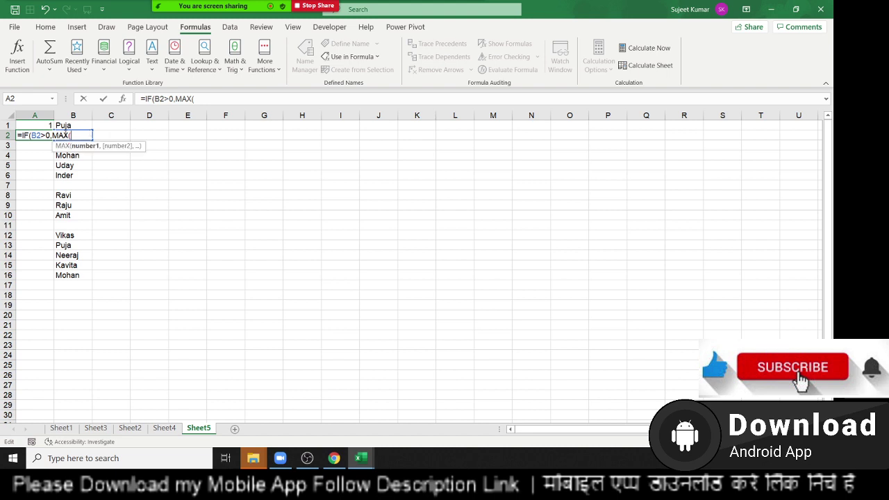
click(44, 124)
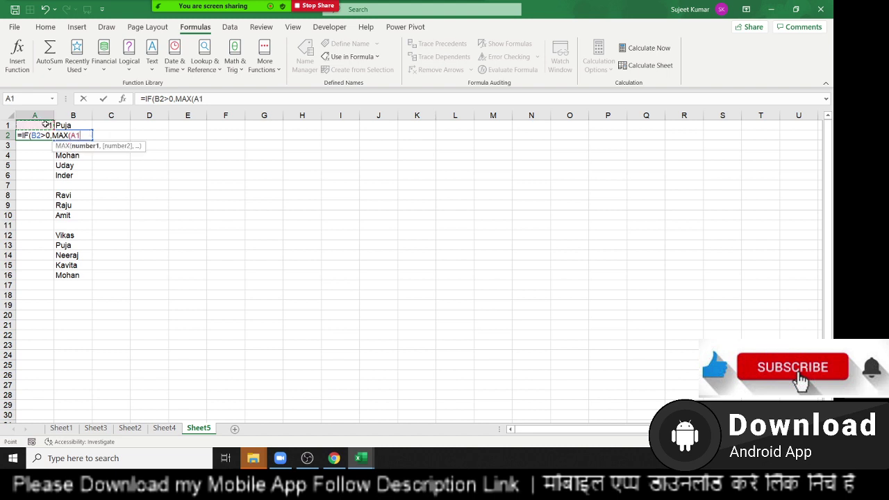
key(F8)
text()+1)
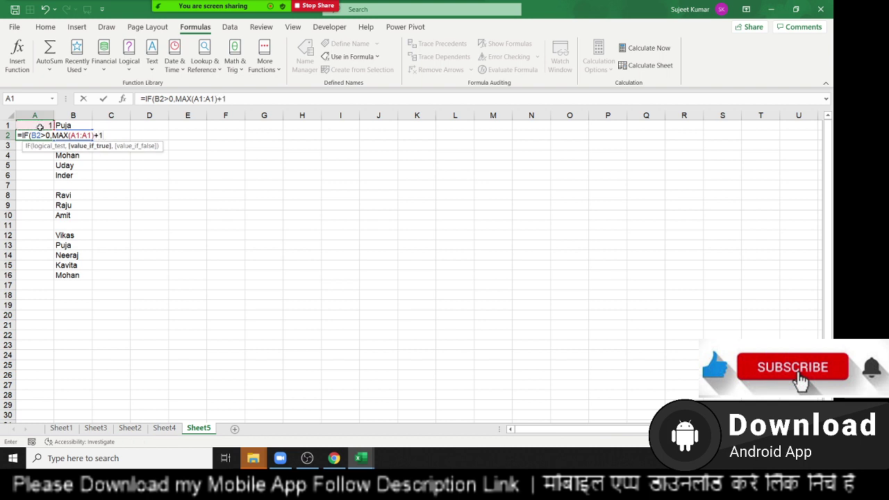
text(,)
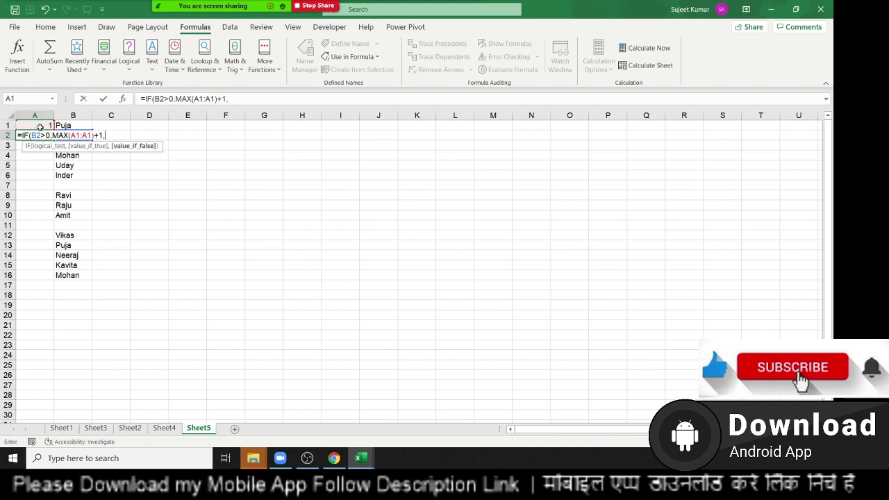
text("")
key(Return)
key(Return)
- Fill the numbering formula down from A2 through A16
key(Up)
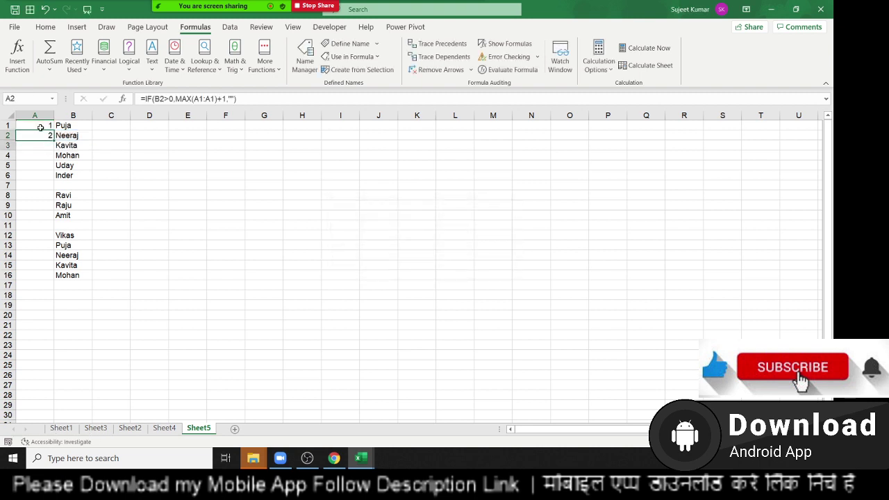
key(shift+Down)
key(shift+Down)
key(shift+Down)
key(shift+Down)
key(shift+Down)
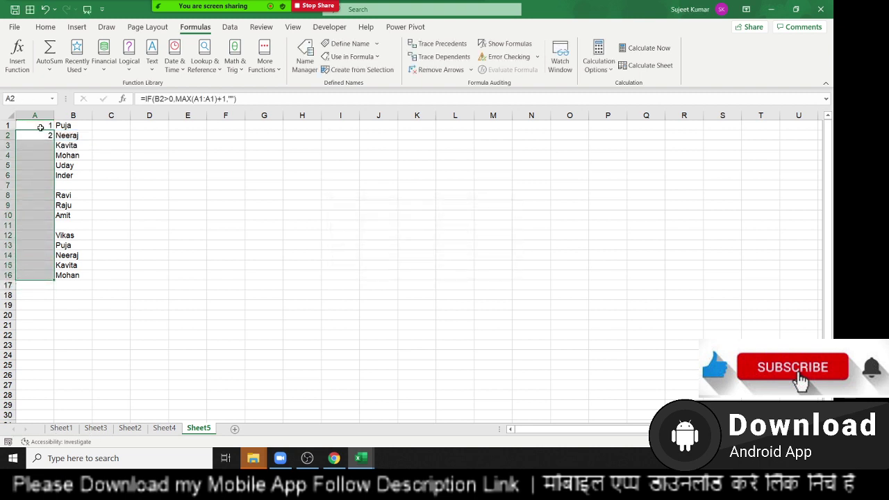
key(ctrl+d)
key(Right)
key(Right)
key(Left)
key(Left)
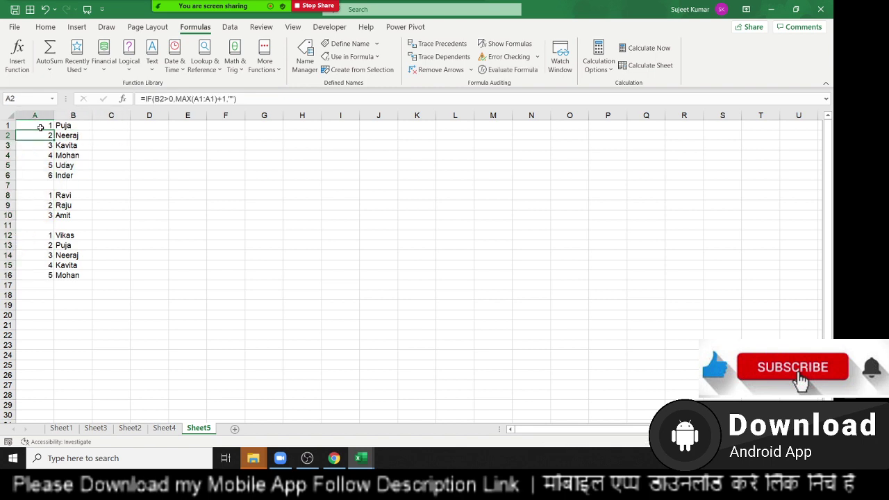
- Lock the MAX range start as $A$1 and refill the formula down column A
click(202, 98)
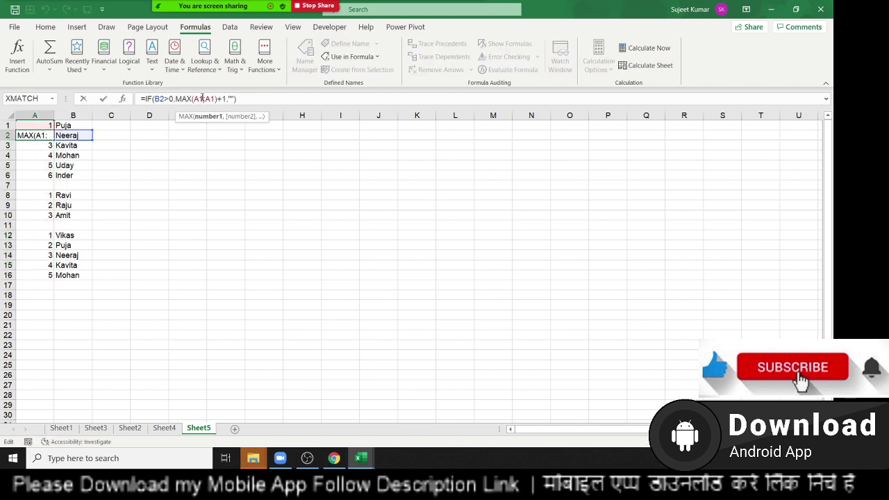
key(F4)
key(Return)
key(Up)
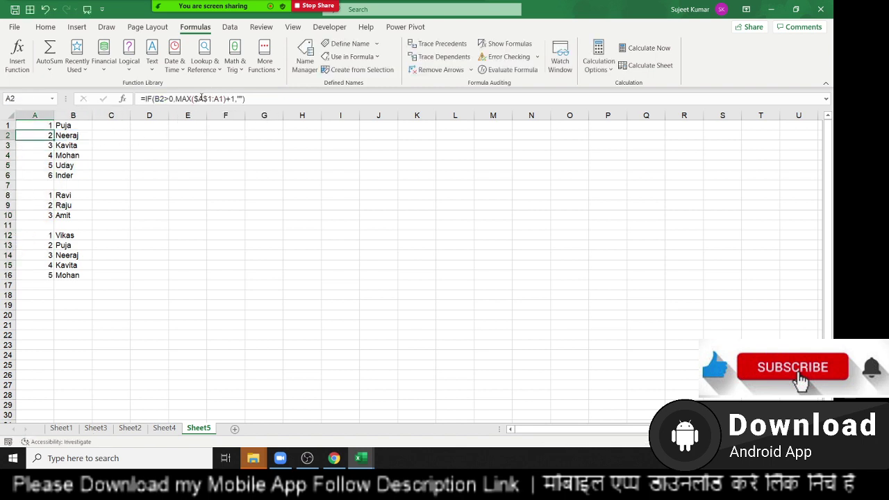
key(ctrl+shift+Down)
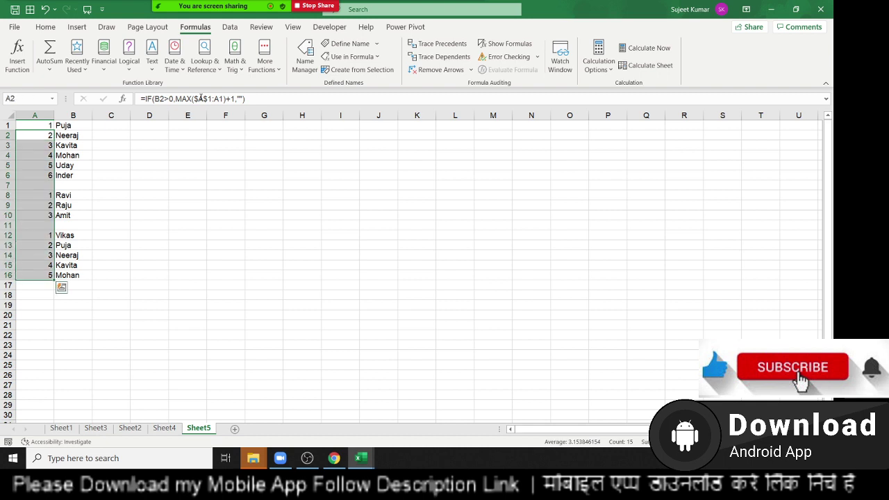
key(ctrl+d)
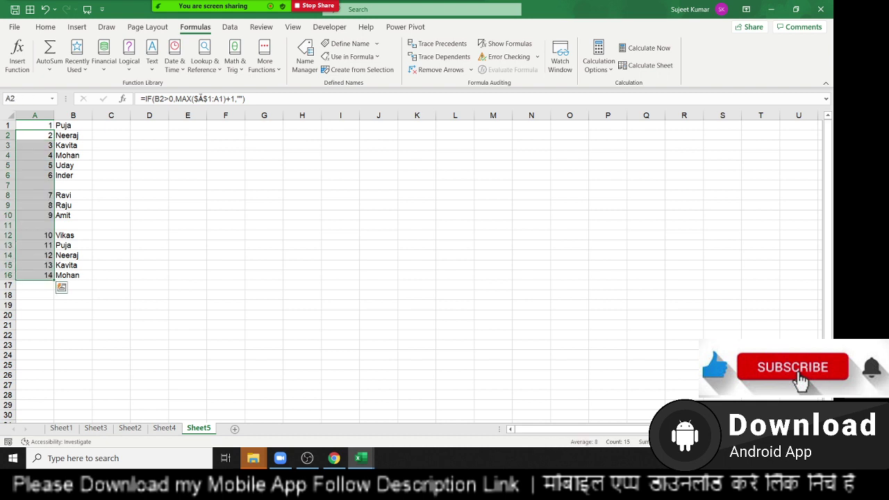
- Enter 1 and 2 in G2:G3 and extend the series to 14 in G15
click(254, 133)
text(1)
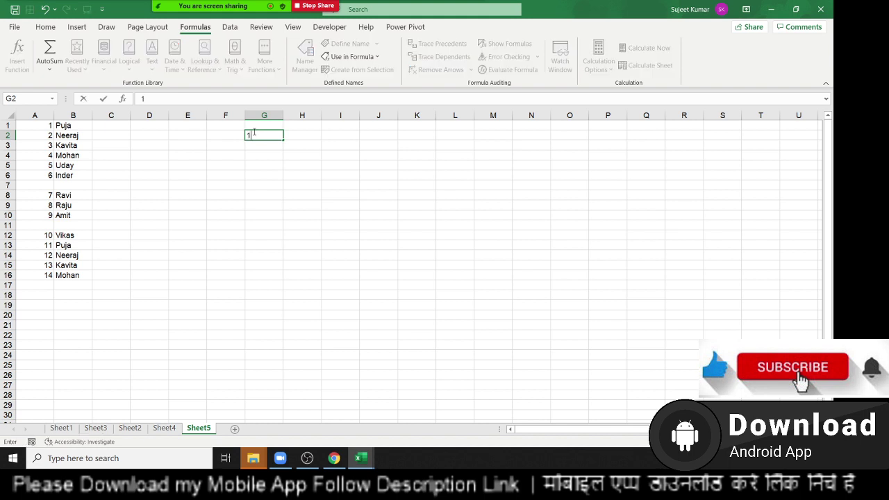
key(Return)
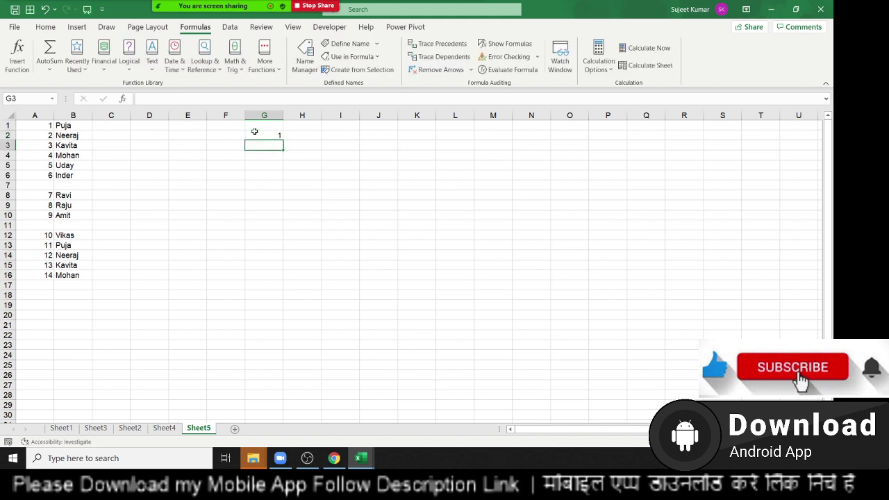
text(2)
key(Return)
drag(254, 133, 254, 145)
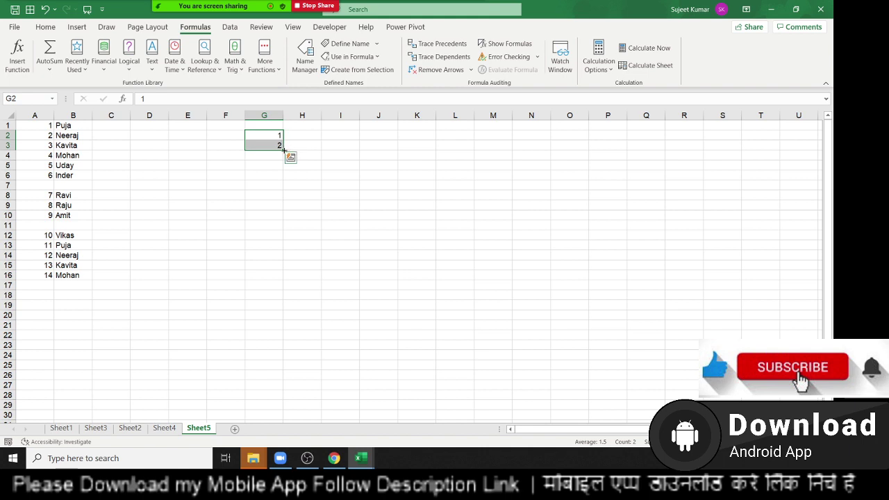
drag(284, 150, 300, 268)
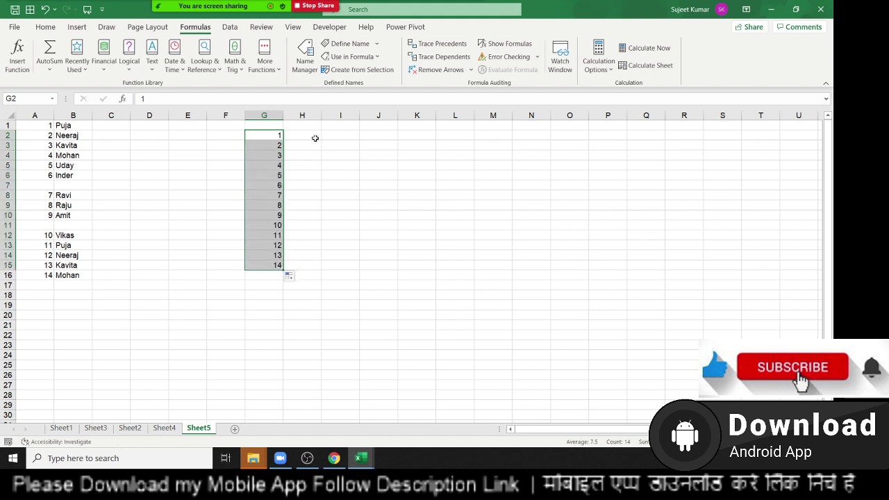
click(314, 138)
- Enter =VLOOKUP(G2,A:B,2,0) in cell H2
text(=vl)
key(Tab)
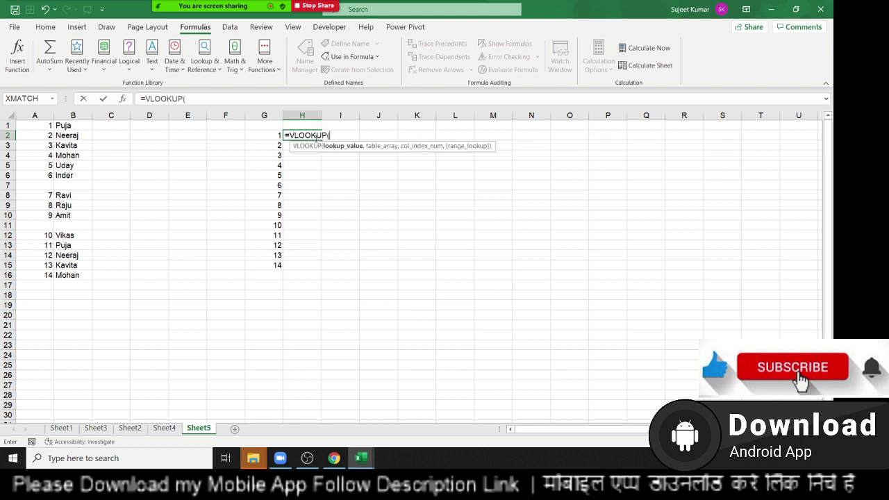
key(Left)
text(,)
key(Left)
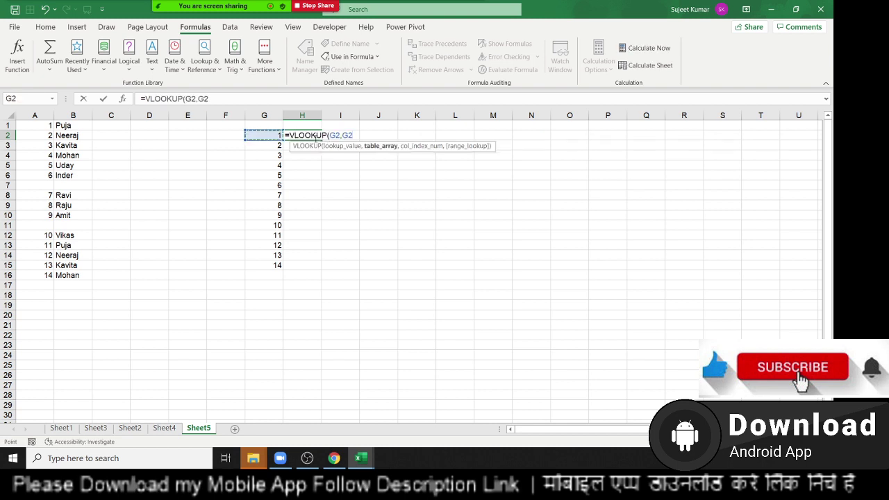
key(ctrl+Left)
key(ctrl+Left)
key(ctrl+space)
key(shift+Right)
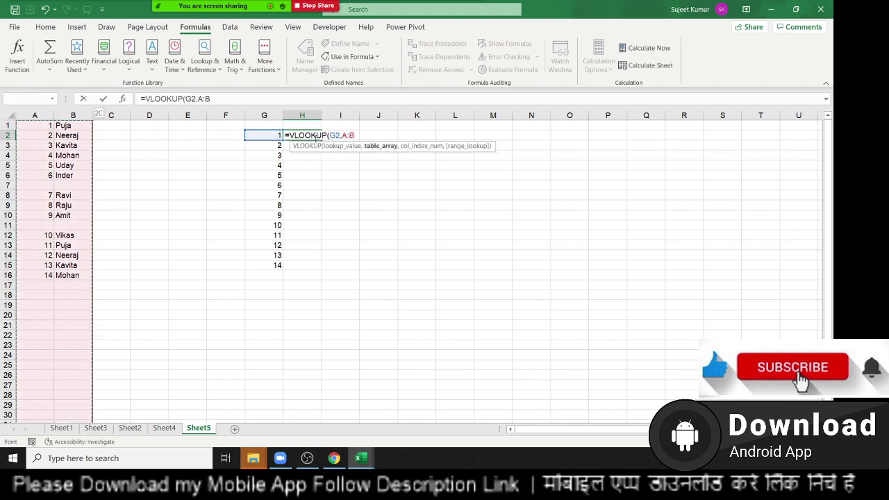
text(,2)
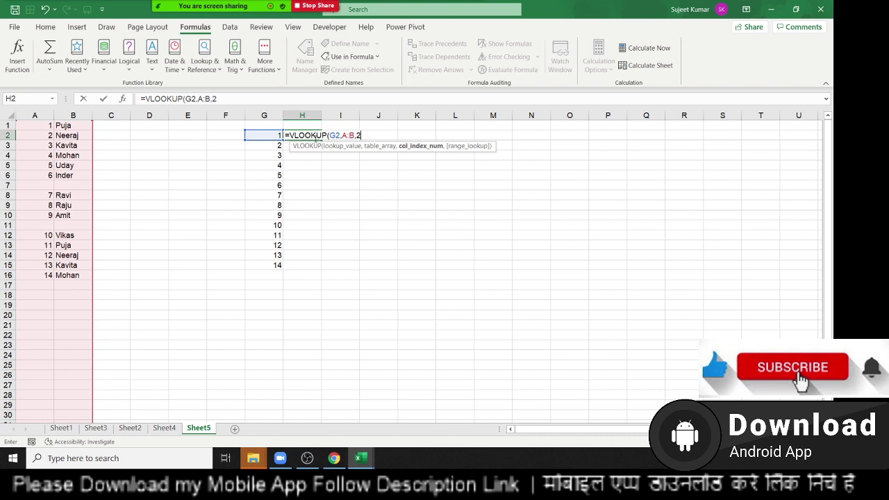
text(,0)
key(Return)
- Fill the VLOOKUP formula down from H2 through H15
key(Left)
key(ctrl+Down)
key(Right)
key(ctrl+shift+Up)
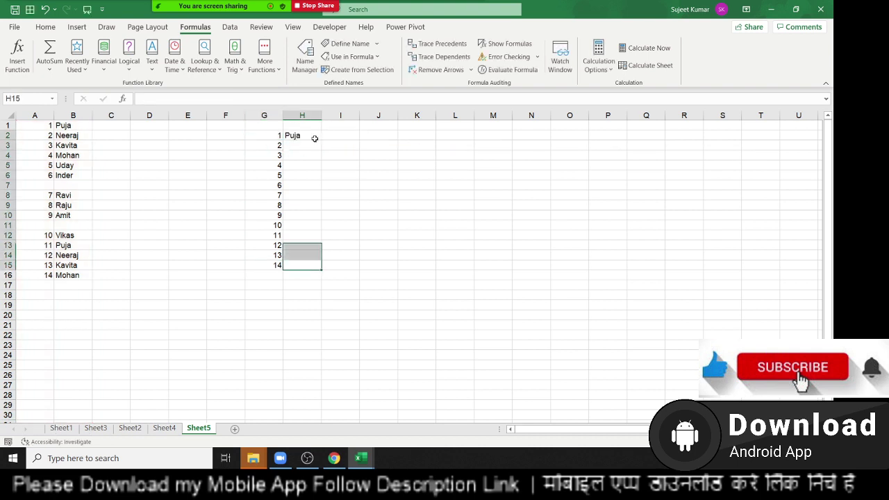
key(ctrl+d)
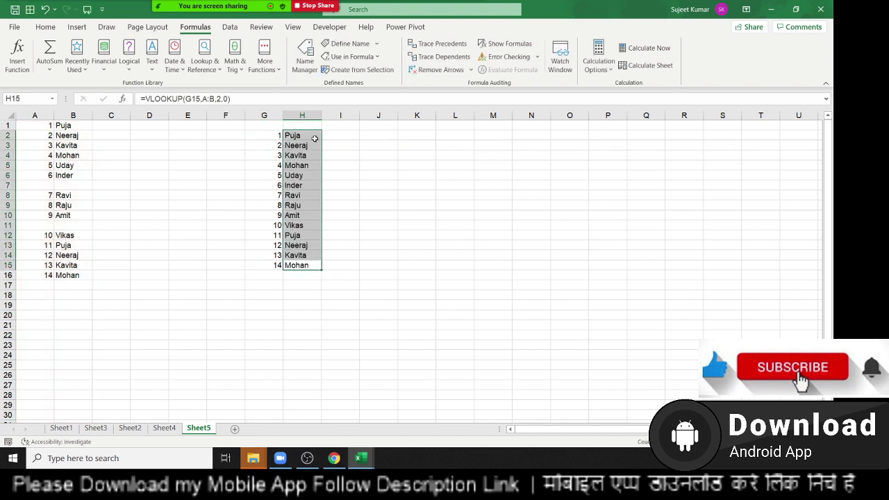
key(Up)
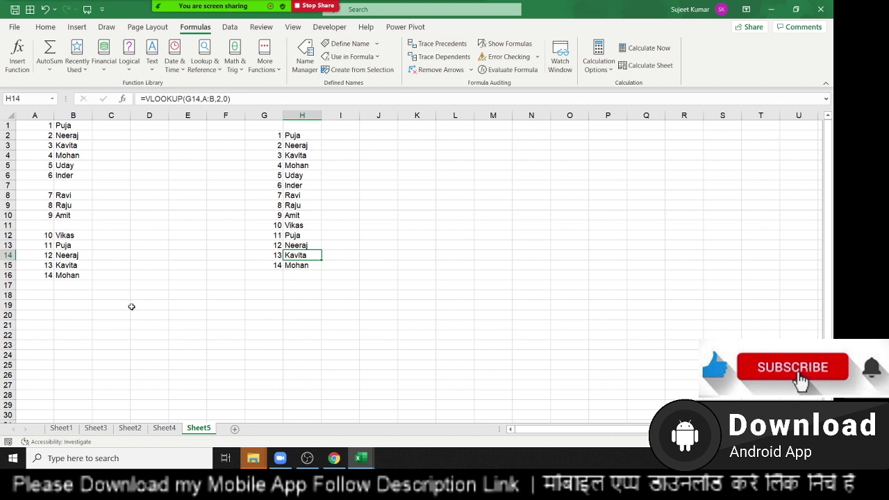
drag(48, 267, 61, 264)
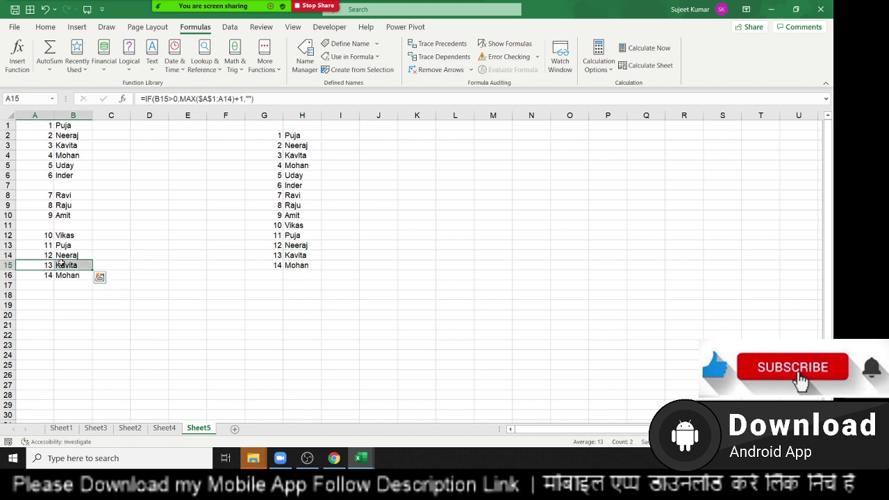
key(Delete)
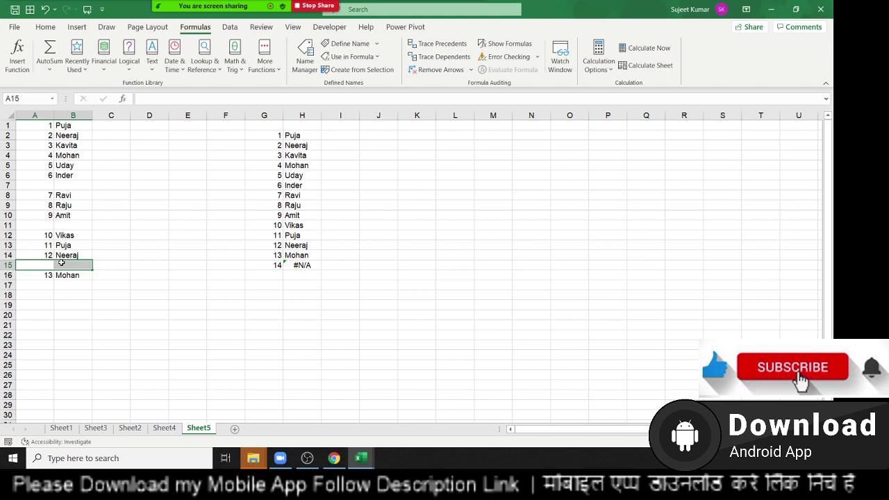
key(Right)
key(Right)
key(Right)
key(Right)
key(Right)
key(Right)
key(Right)
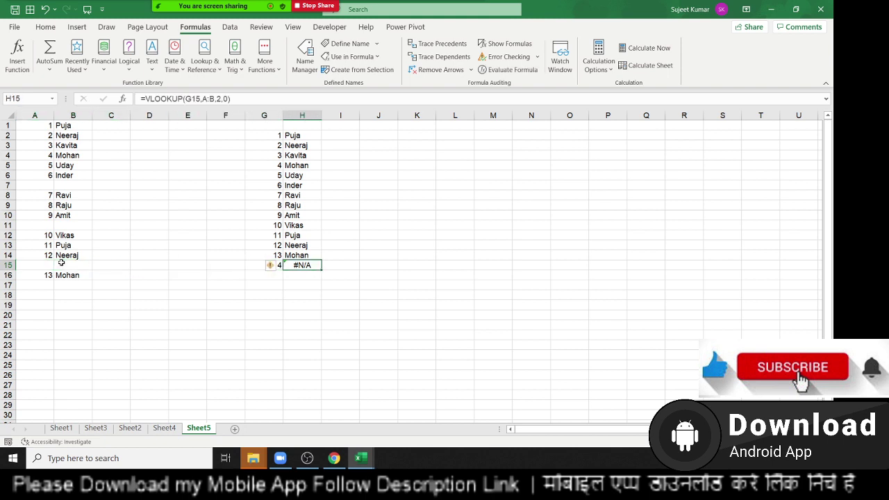
key(Left)
key(shift+Right)
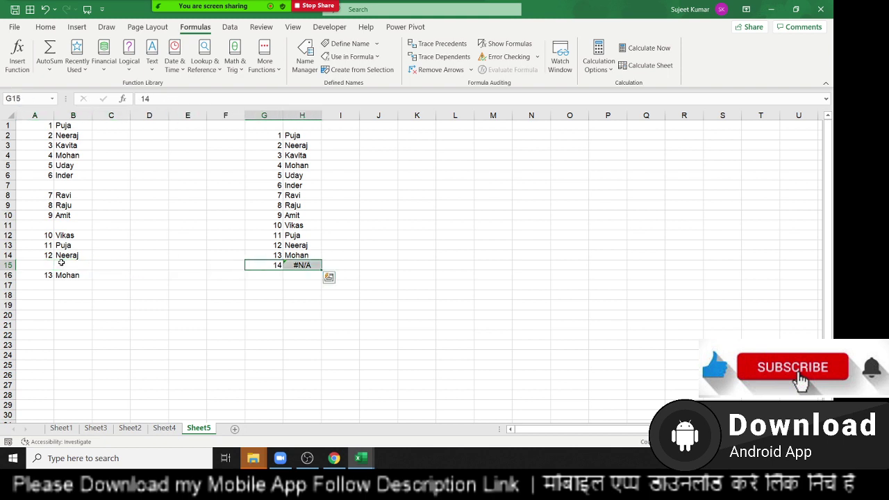
key(ctrl+z)
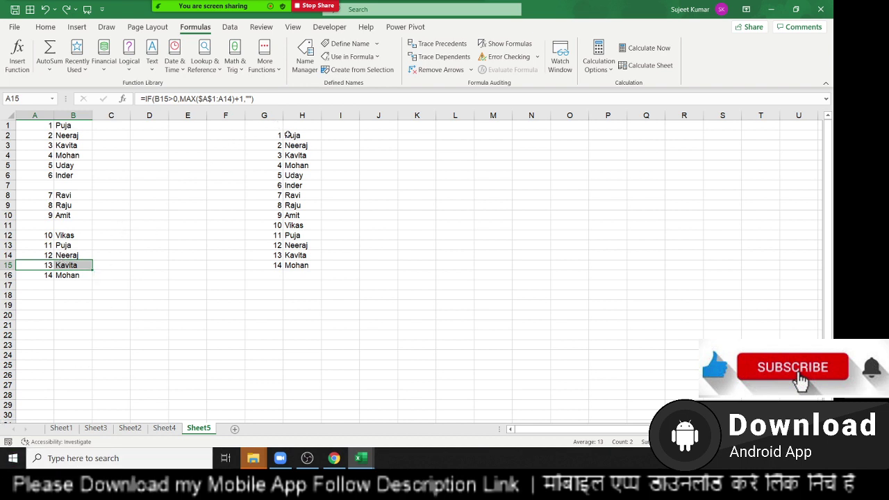
click(300, 175)
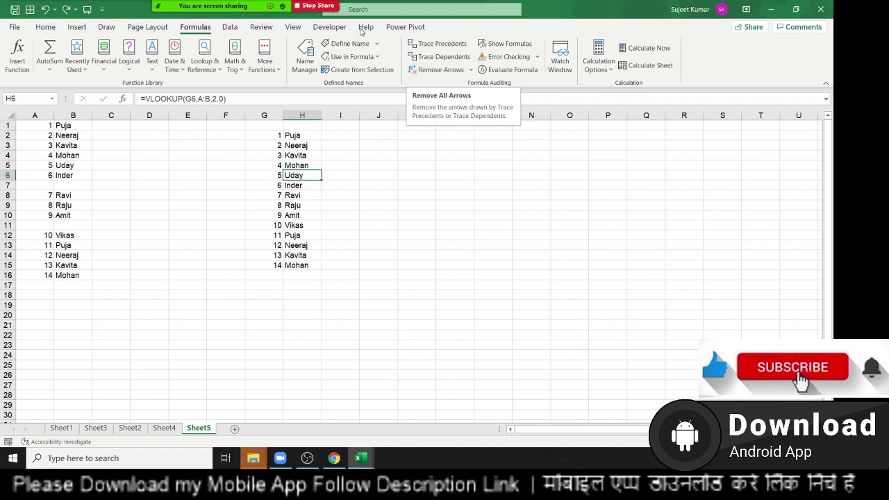
- Compare Sheet4's data with Sheet5 and check the lookup formula in H15
click(452, 324)
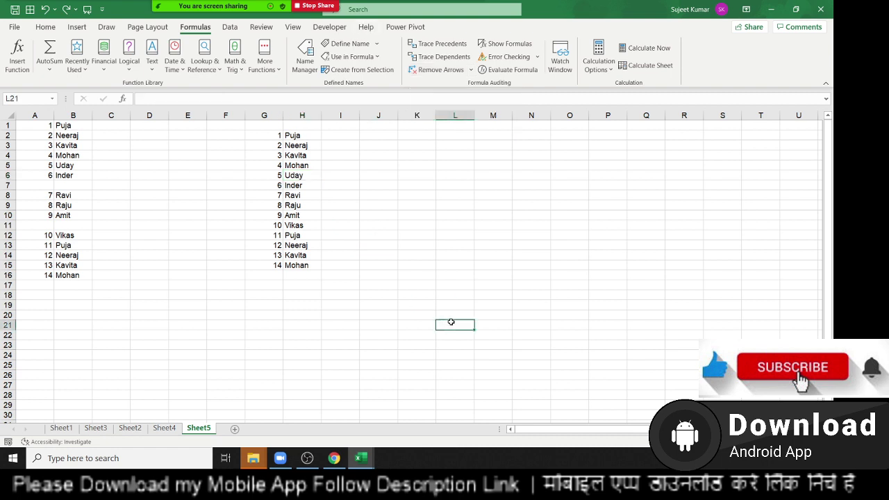
click(174, 431)
click(197, 429)
click(173, 429)
click(198, 429)
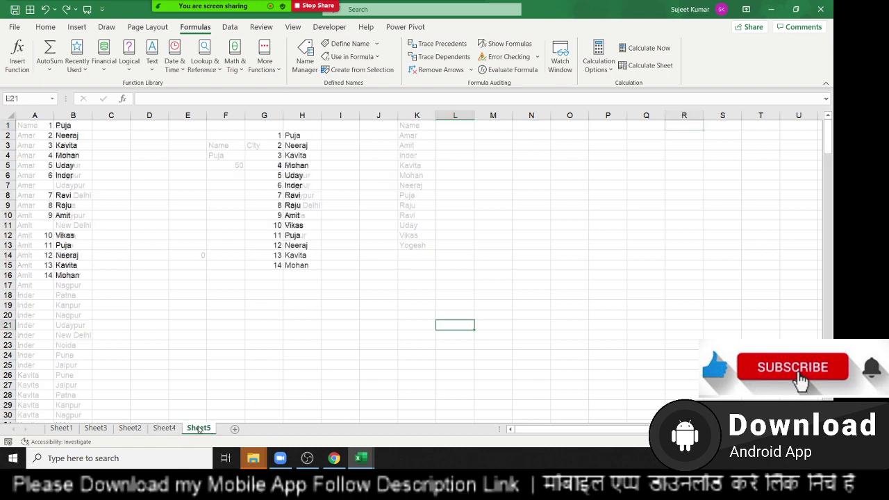
click(298, 267)
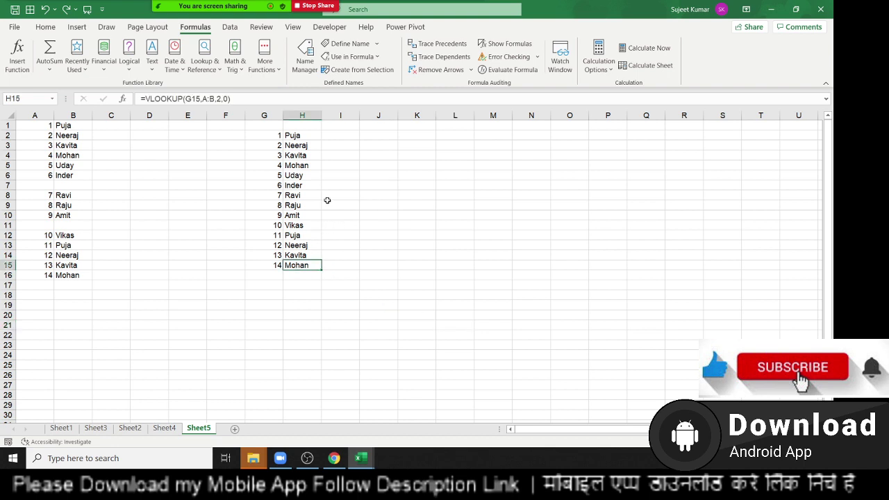
- Browse the Data and Review commands, then add blank Sheet6 after Sheet5
click(228, 28)
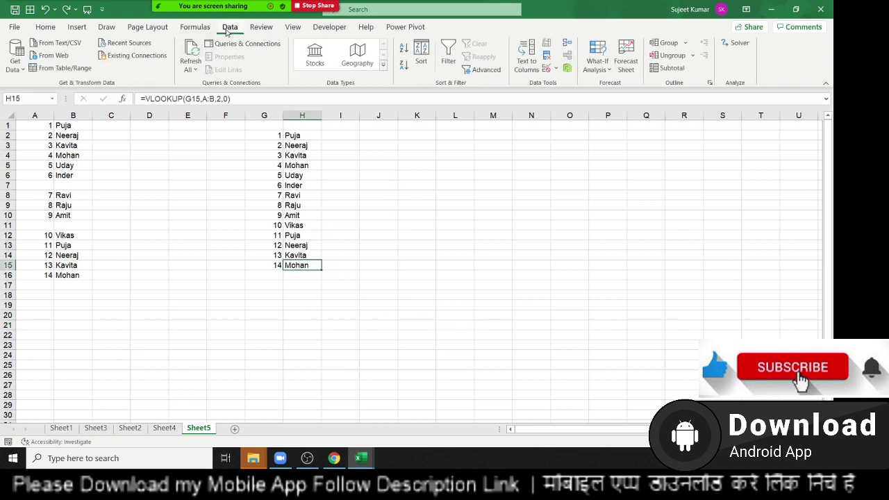
click(449, 232)
drag(726, 292, 47, 134)
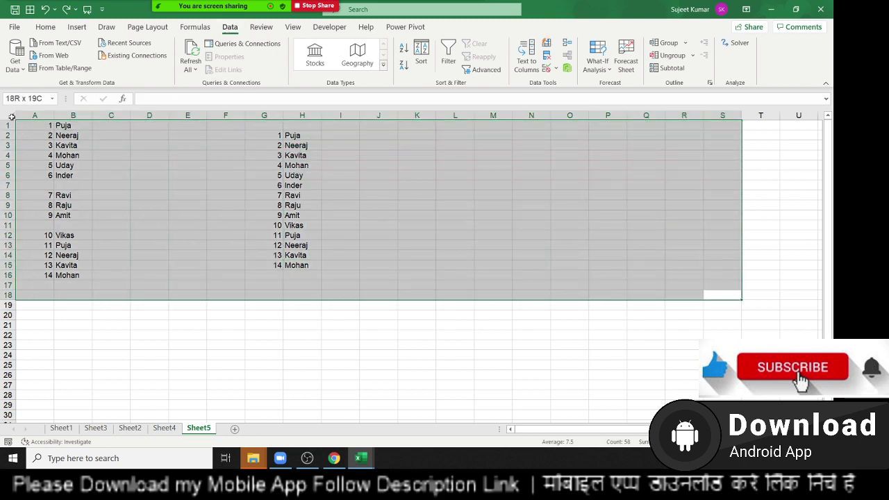
click(171, 188)
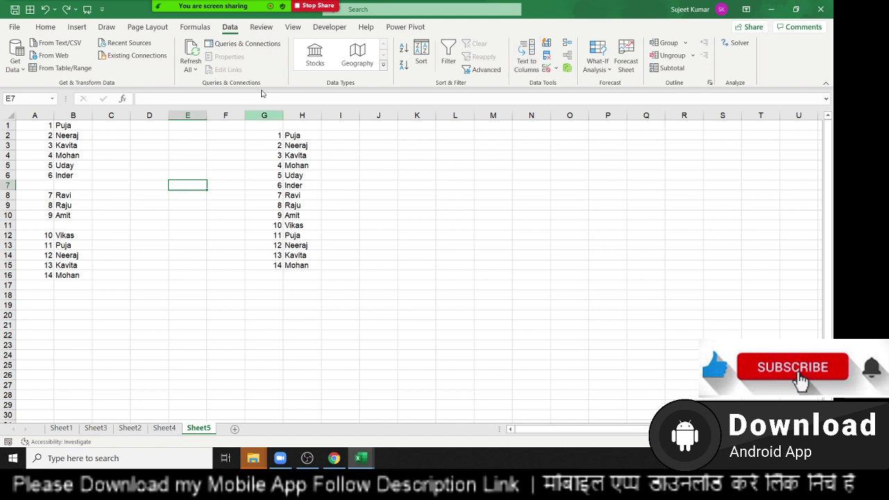
click(261, 27)
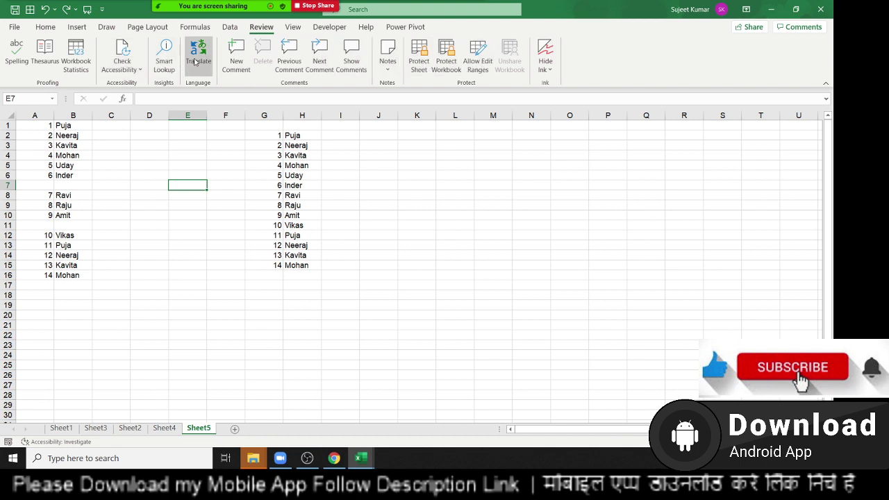
click(229, 28)
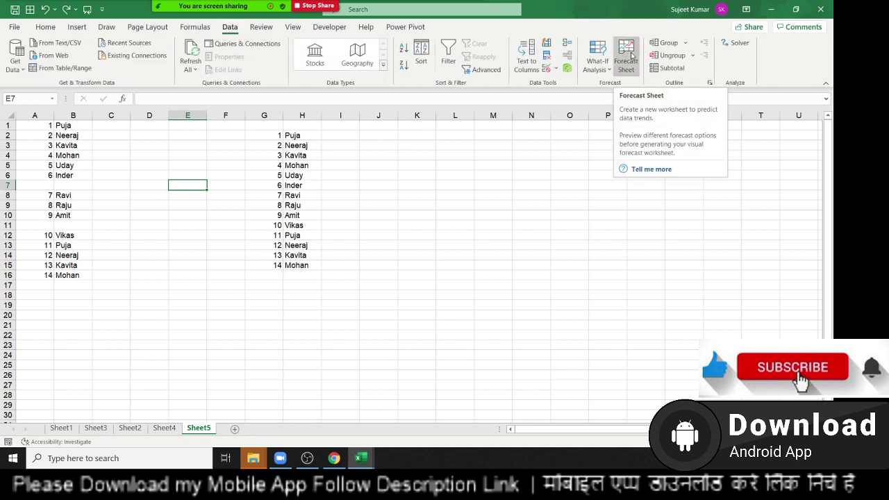
click(234, 429)
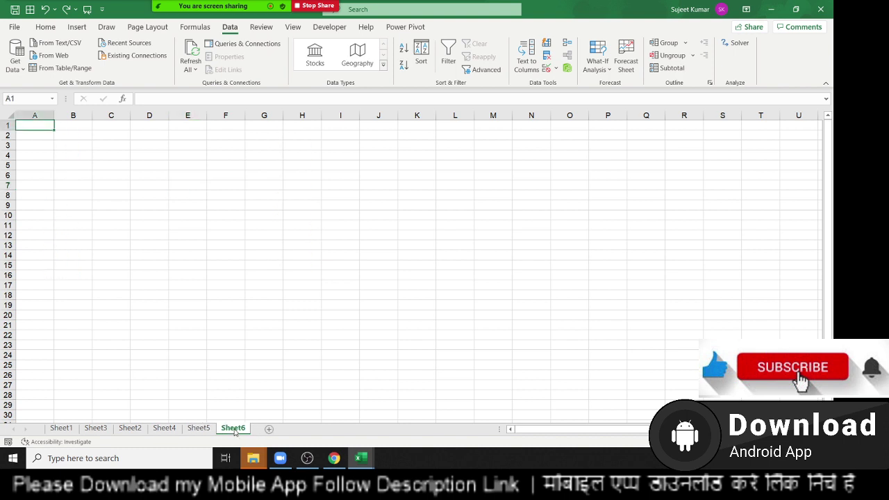
- Enter headers Month and Sales, then months 1 to 6 in A2:A7
text(Month)
key(Tab)
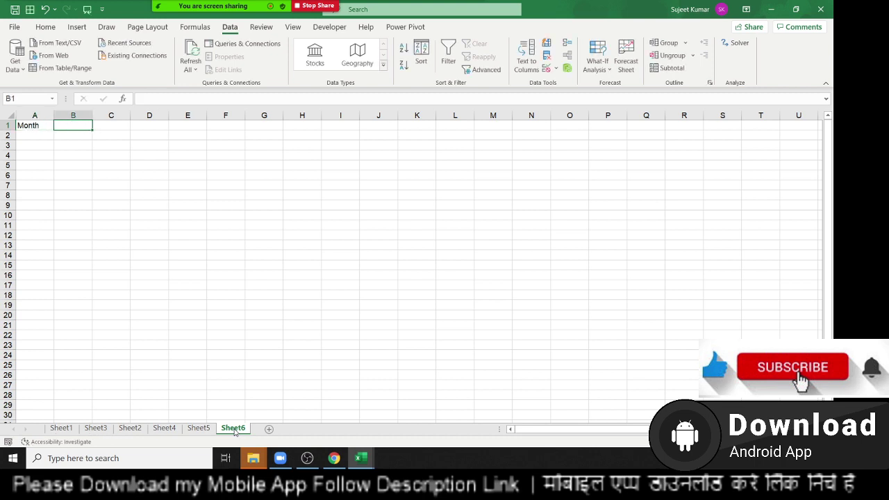
text(Sales)
key(Return)
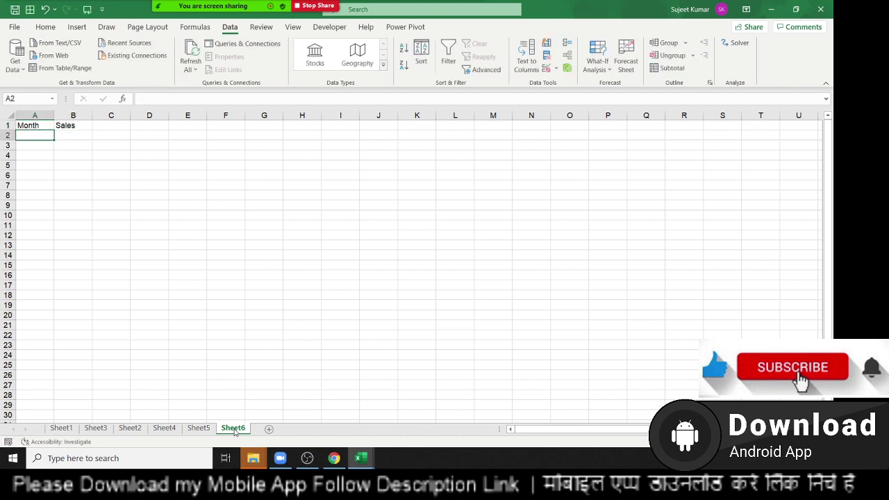
text(1)
key(Return)
text(2)
key(Return)
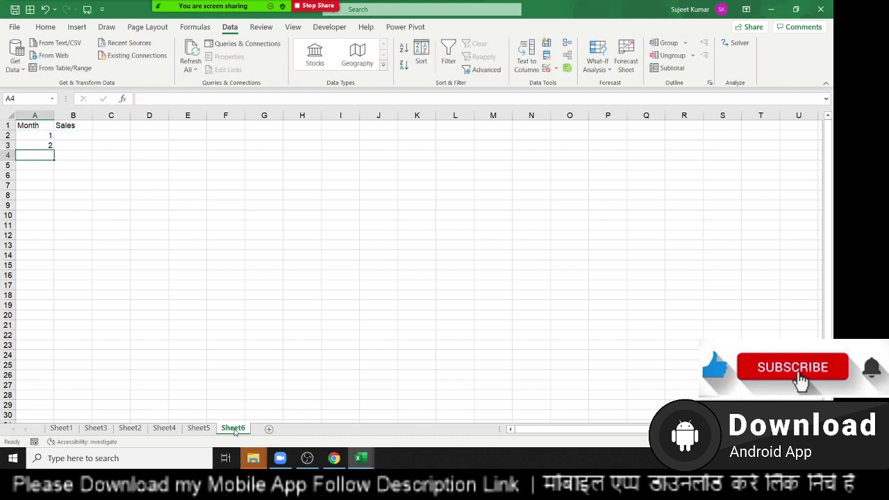
text(3)
key(Return)
text(4)
key(Return)
text(5)
key(Return)
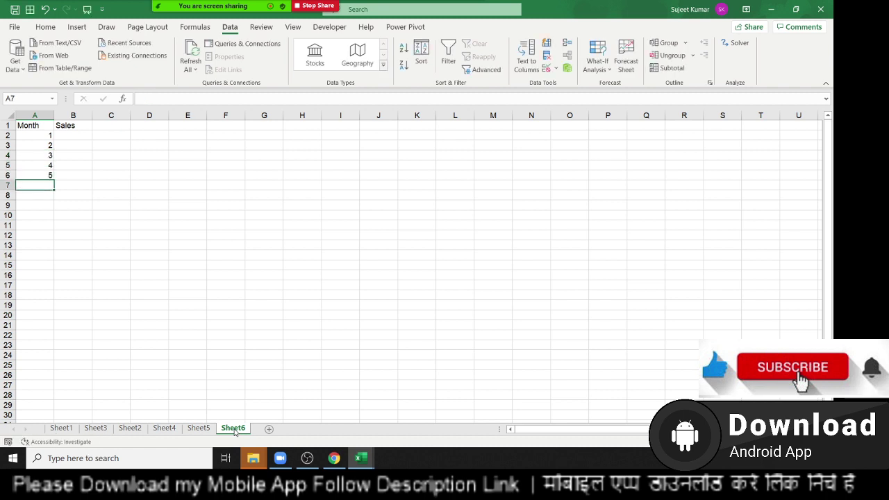
text(6)
key(Return)
- Enter sales figures 85, 36, 32, 25, 63, 32 in B2:B7
key(Up)
key(Up)
key(Up)
key(shift+Down)
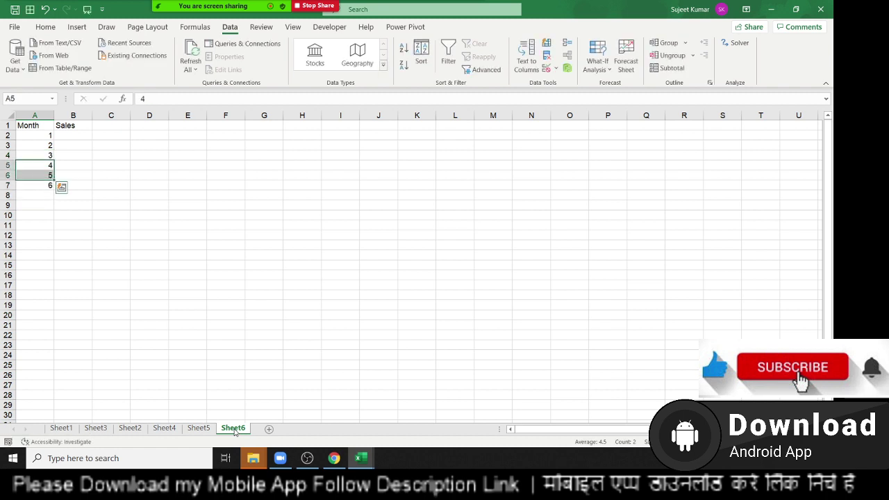
key(ctrl+Home)
key(Right)
key(Down)
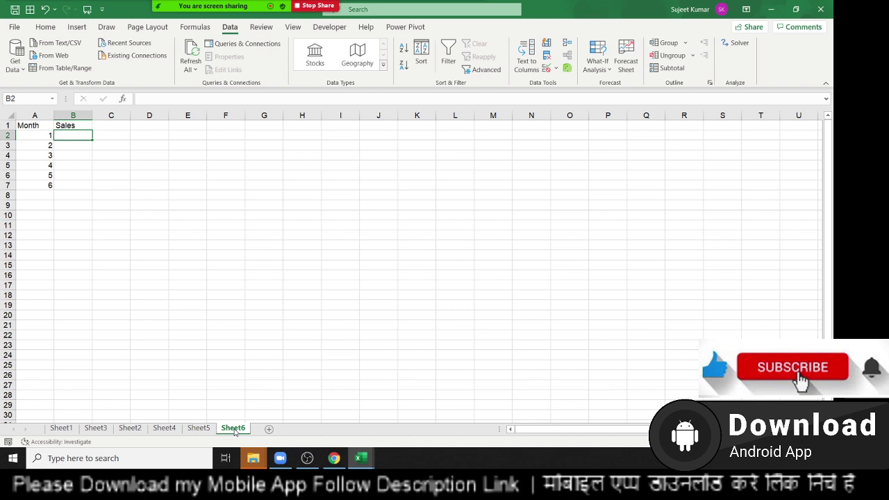
text(85)
key(Return)
text(36)
key(Return)
text(32 2)
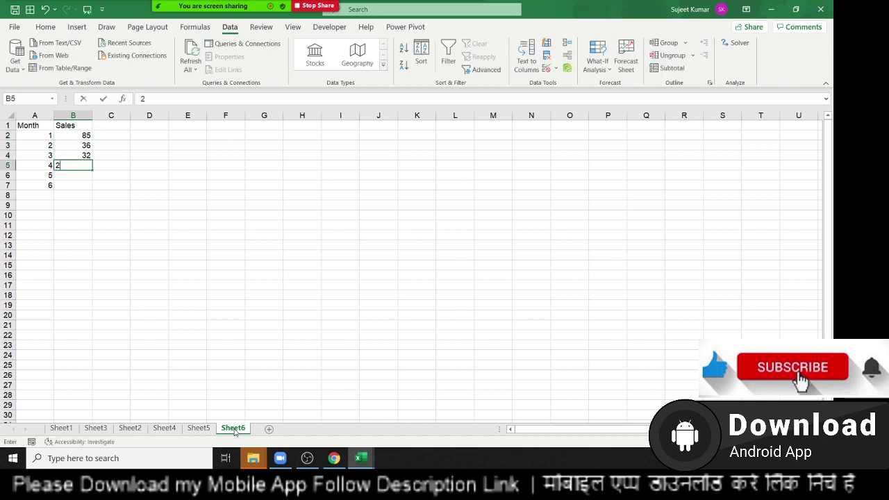
text(5)
key(Return)
text(63)
key(Return)
text(325)
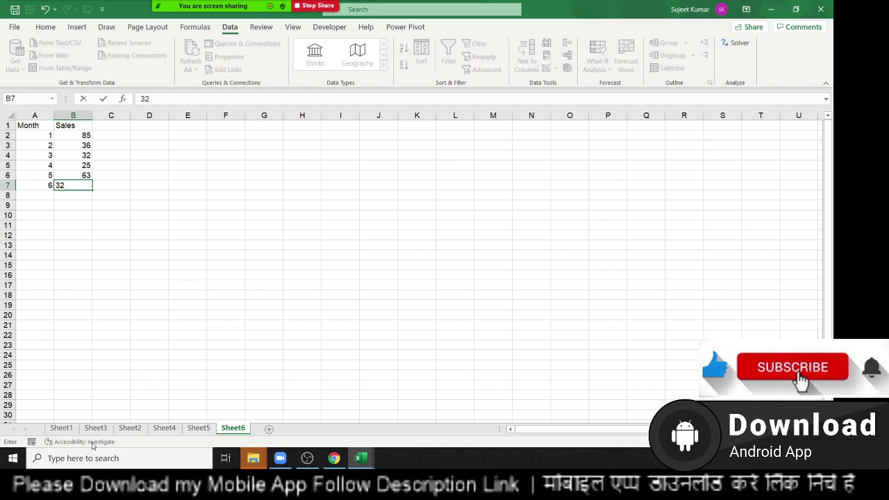
click(76, 243)
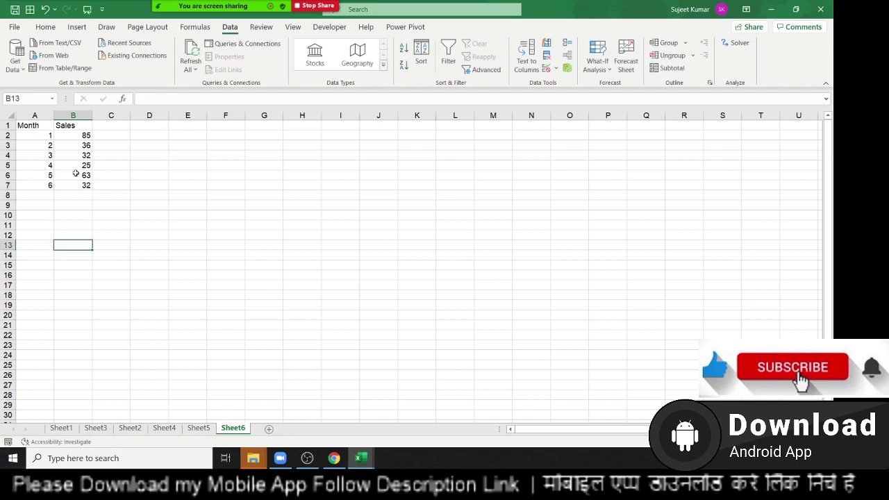
click(623, 59)
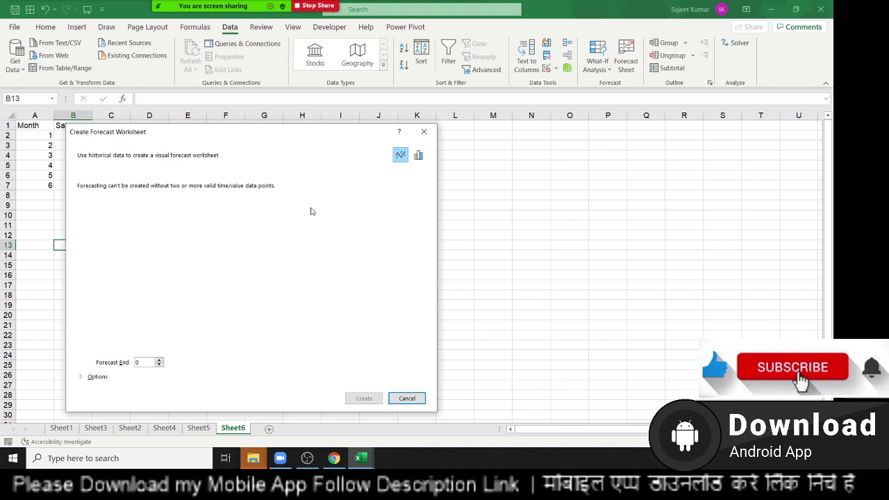
- Create a forecast sheet from A1:B7 with the forecast ending at period 10
click(393, 396)
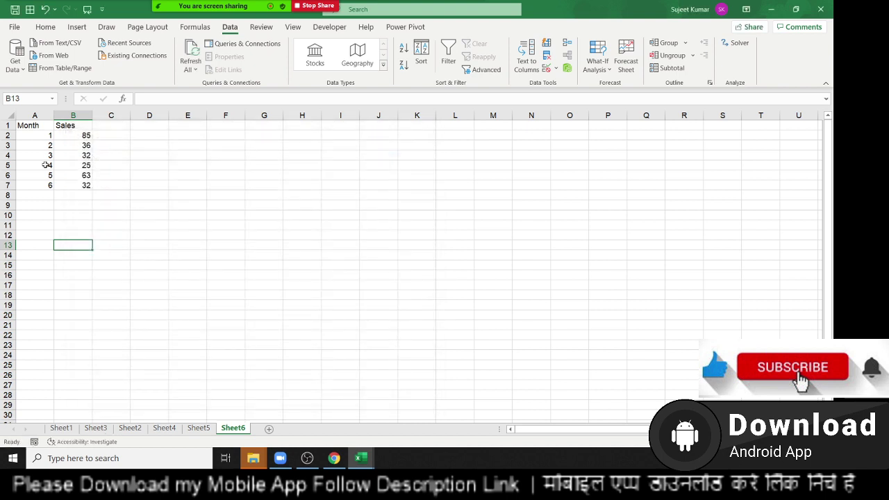
drag(45, 126, 77, 186)
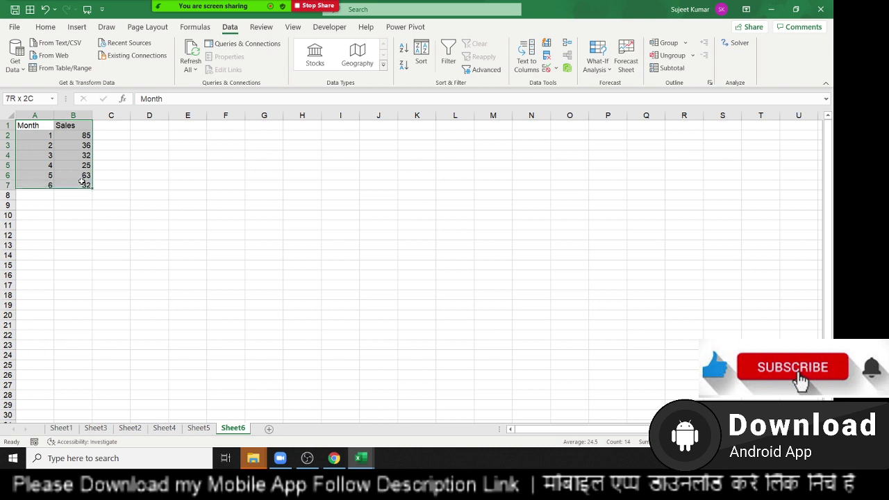
click(625, 59)
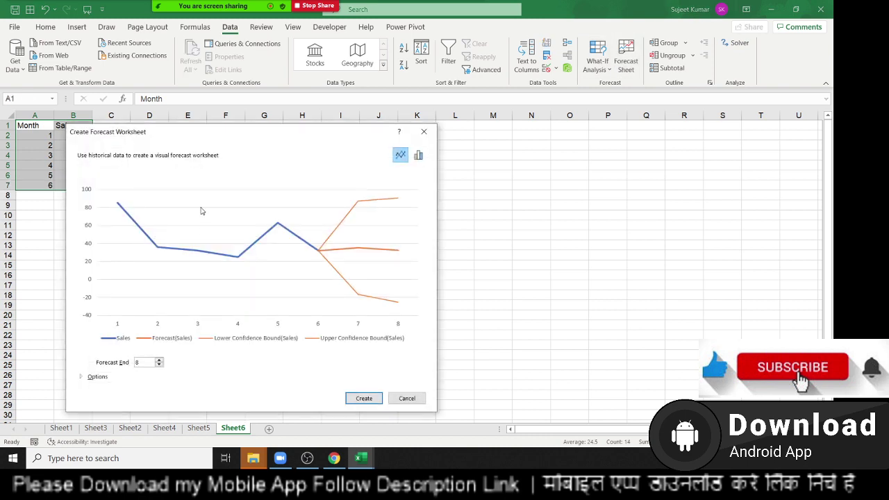
drag(172, 137, 252, 127)
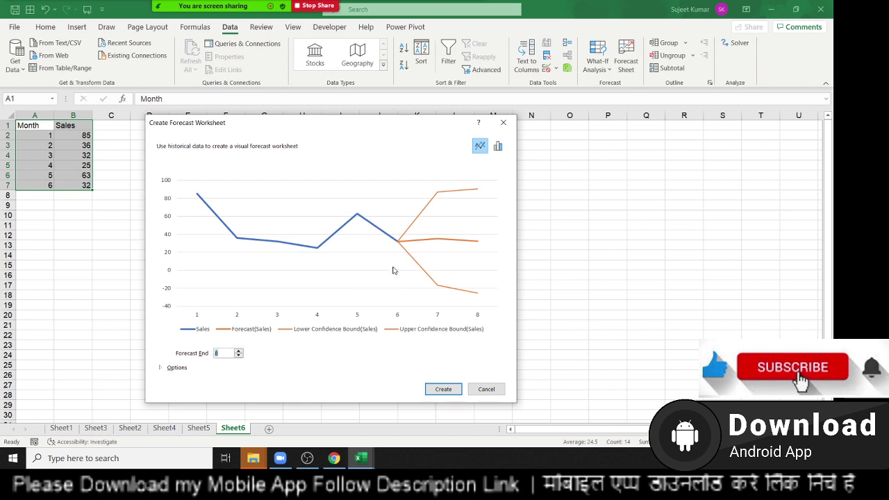
text(10)
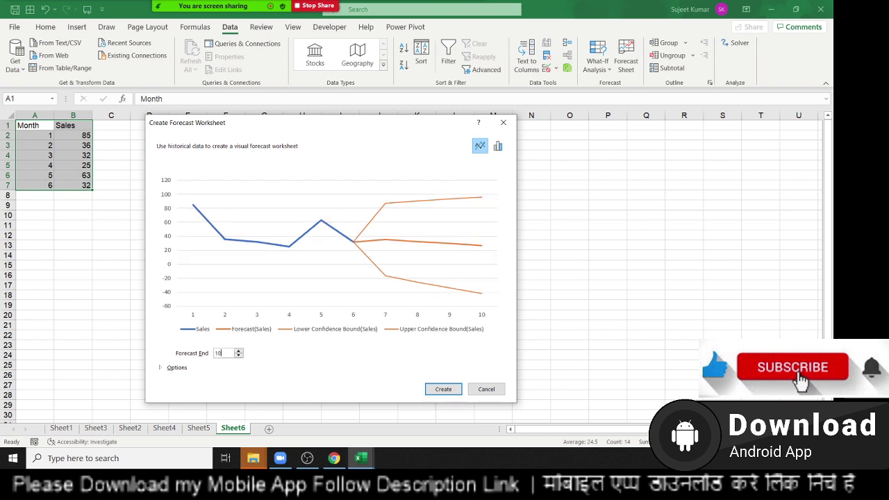
click(443, 389)
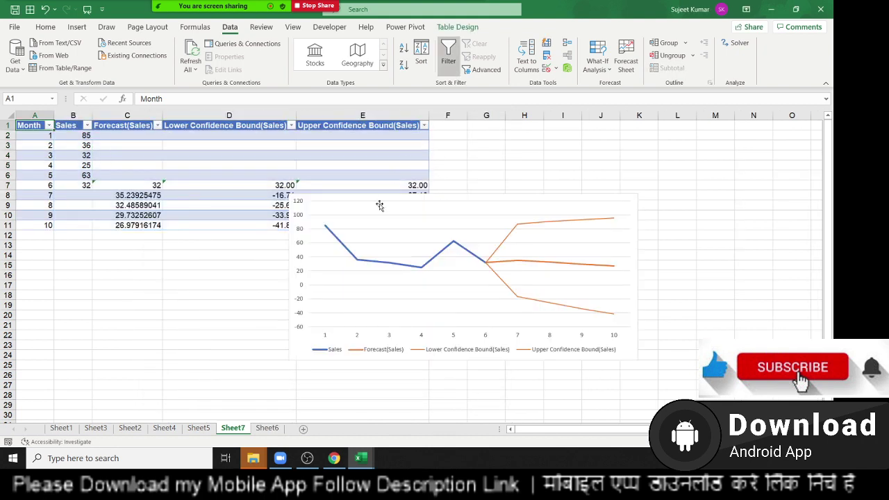
- Drag the forecast chart beneath the forecast table and add blank Sheet8 after Sheet7
click(295, 217)
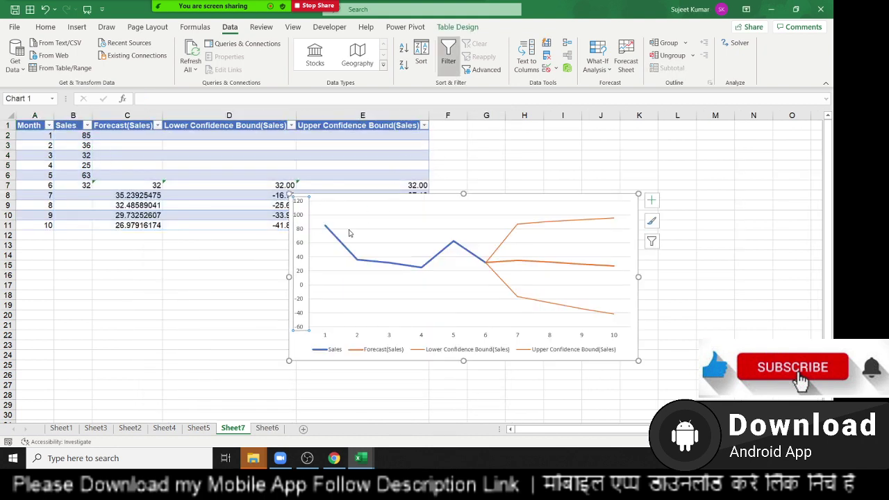
mouse_move(286, 342)
mouse_down()
mouse_move(486, 305)
mouse_move(206, 393)
mouse_up()
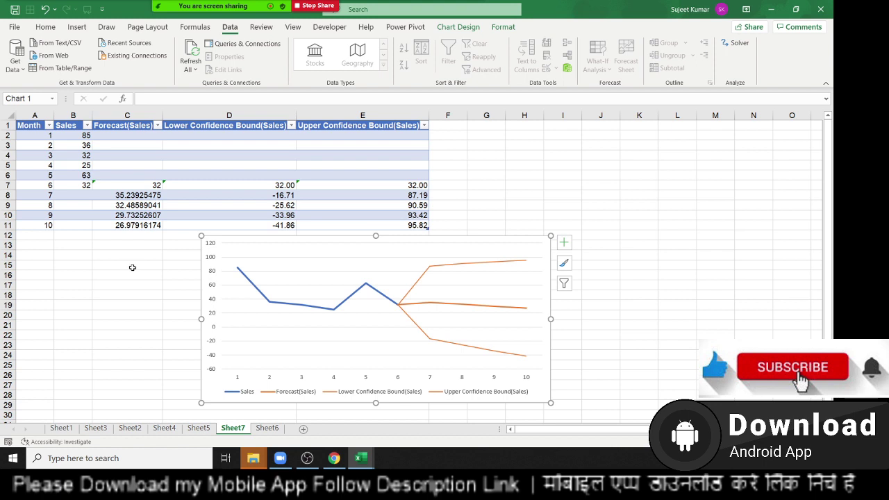
click(132, 268)
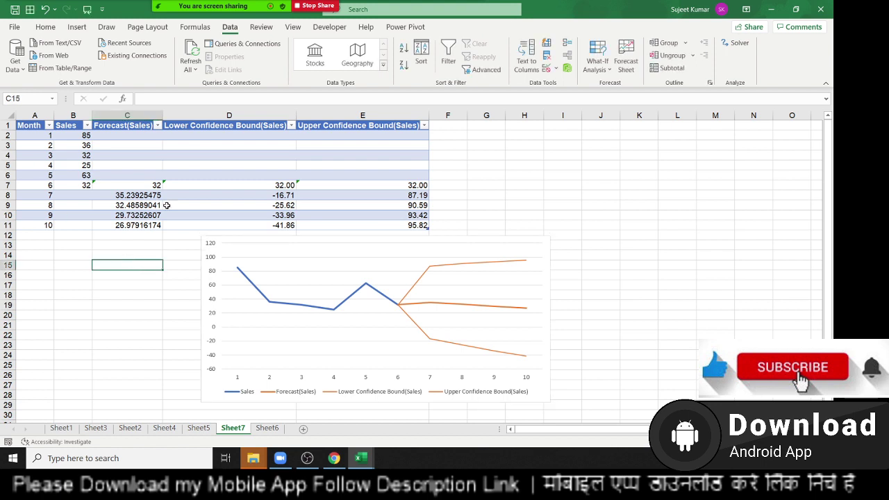
click(261, 26)
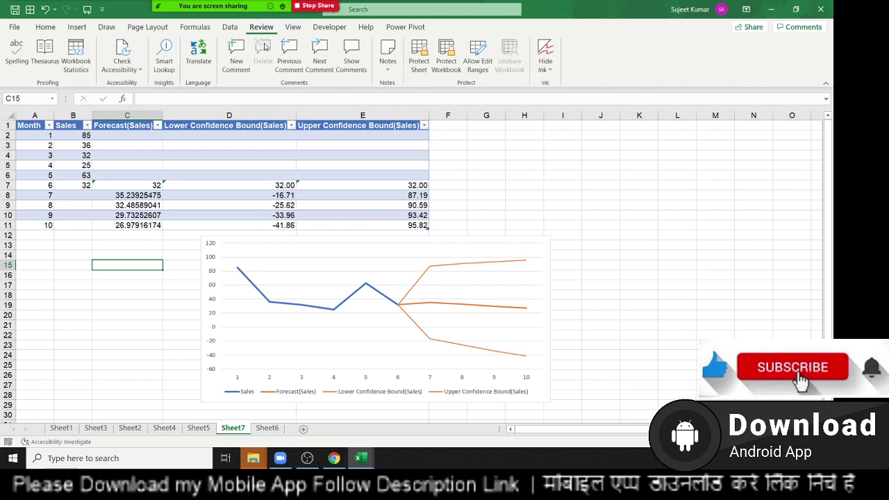
click(302, 430)
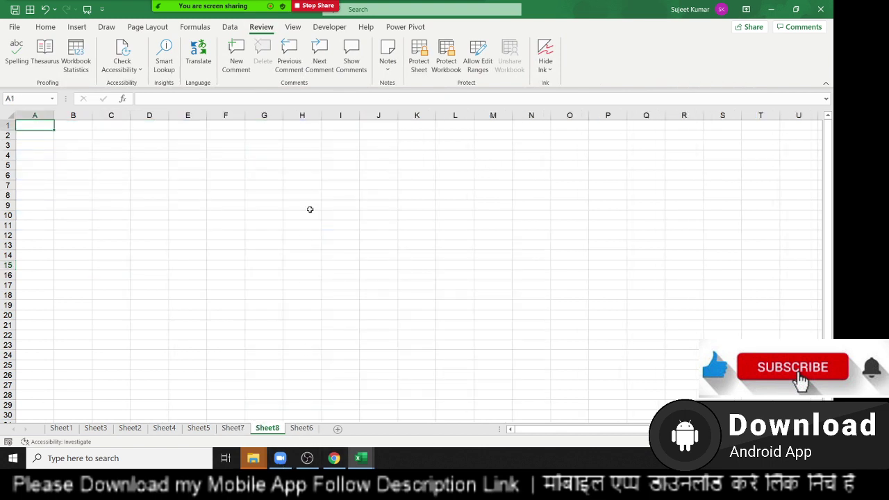
click(240, 185)
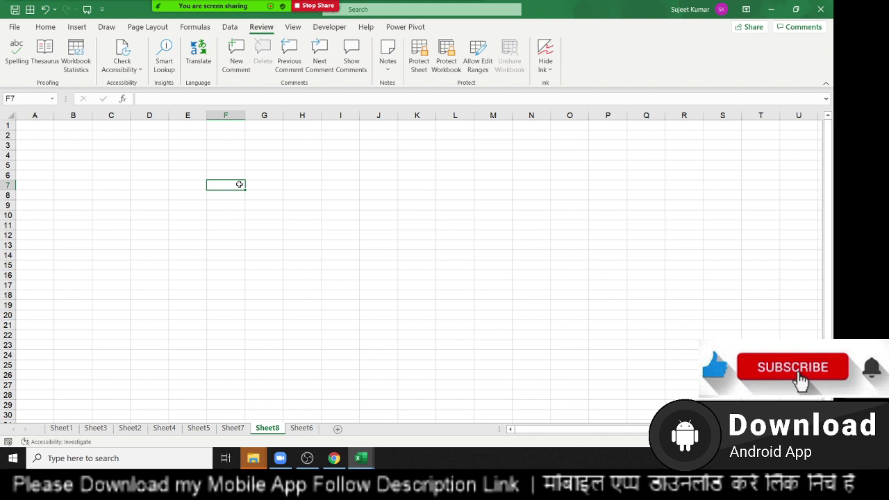
click(419, 57)
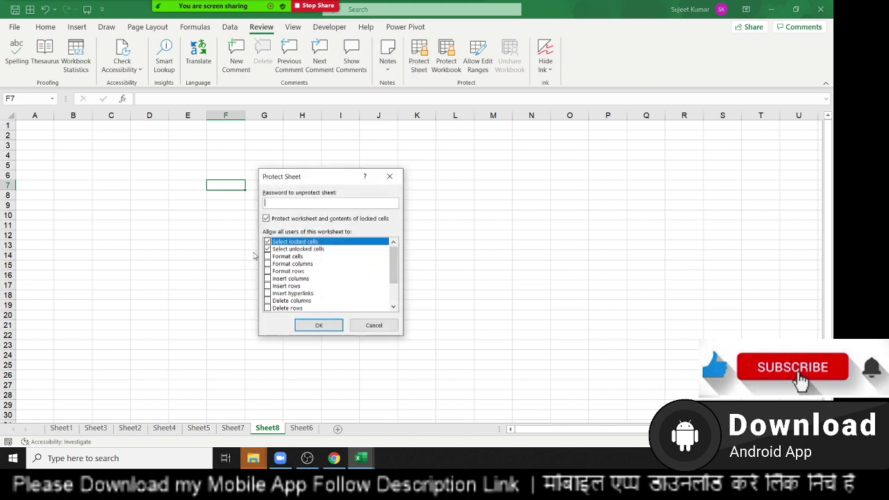
scroll(400, 295, down, 2)
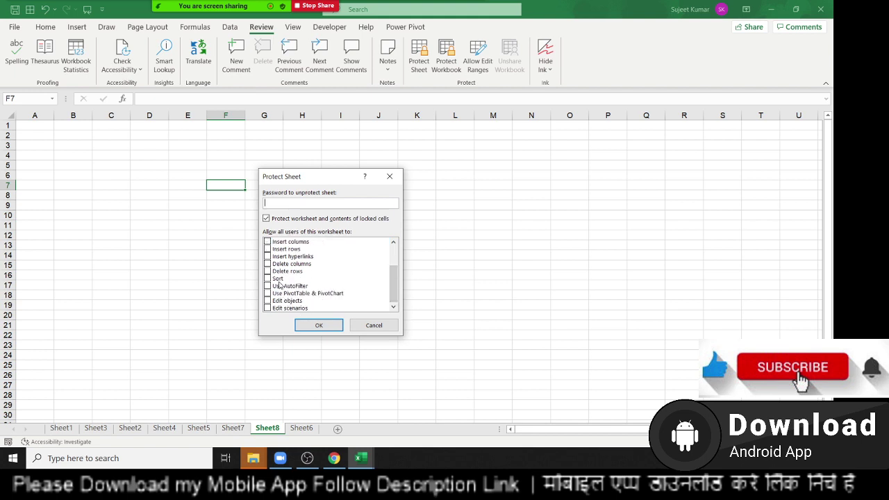
click(374, 324)
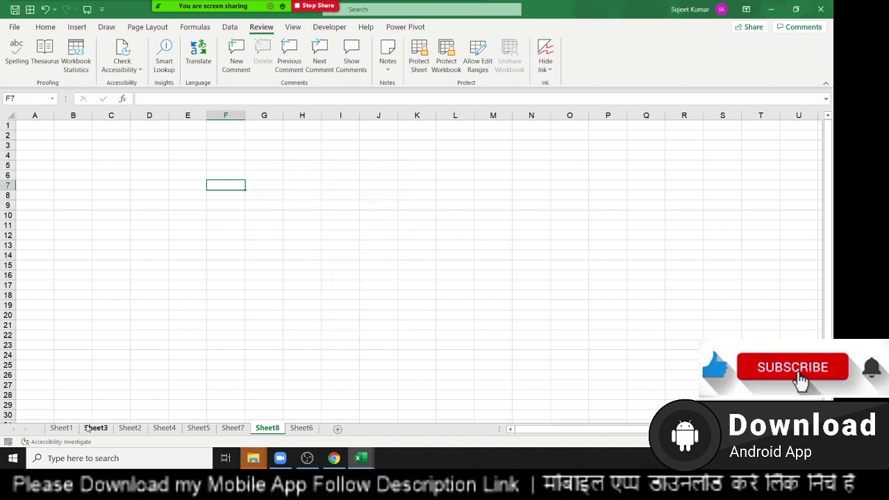
click(61, 428)
- Switch to the DataP workbook and remove the filter arrows with Ctrl+Shift+L
click(49, 296)
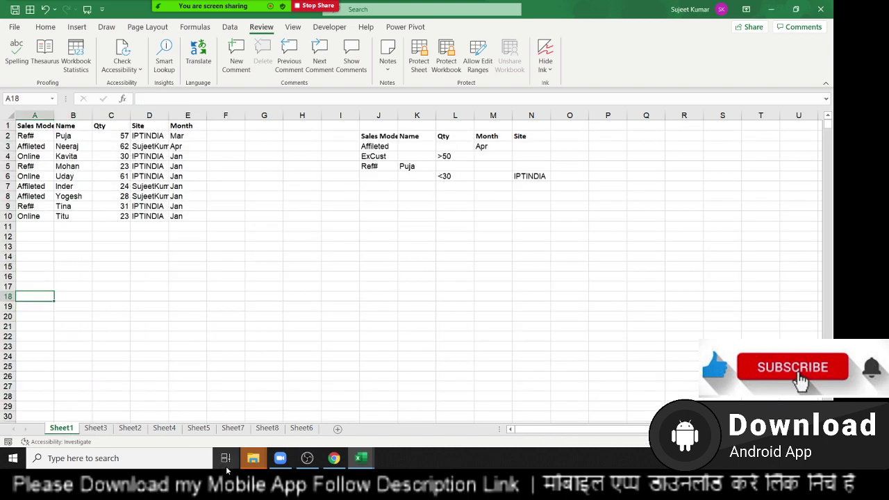
mouse_move(361, 457)
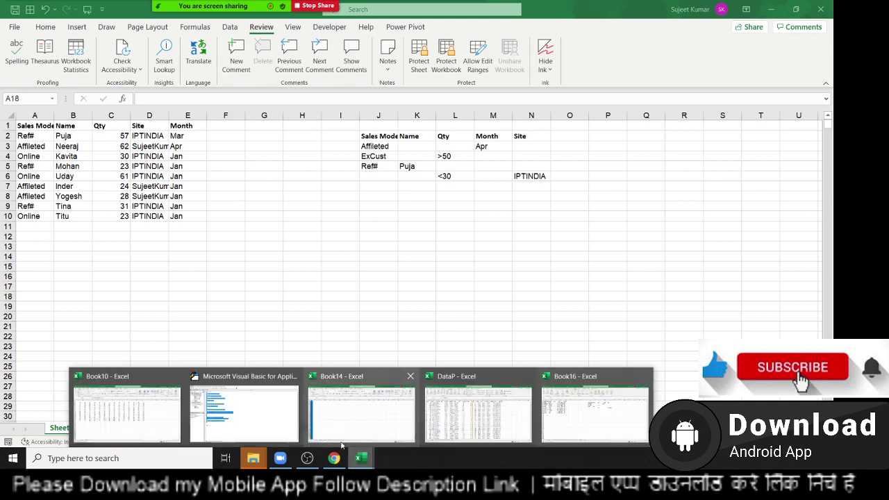
click(500, 420)
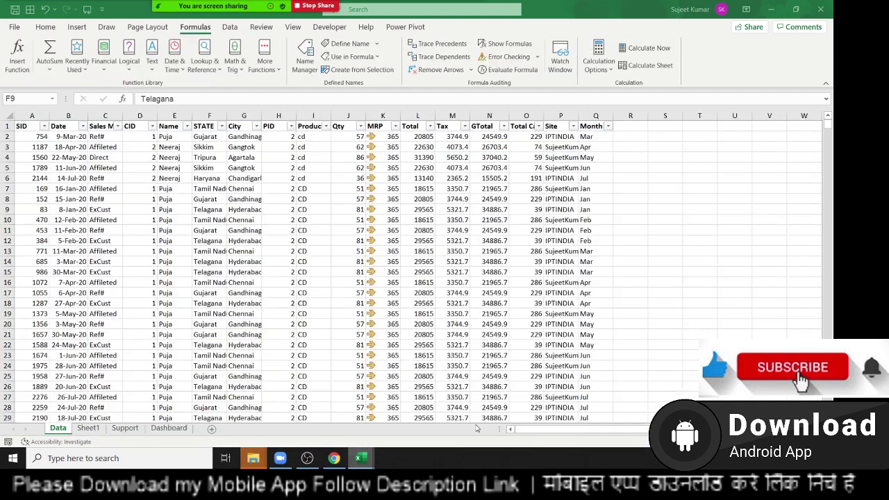
click(254, 180)
key(ctrl+shift+l)
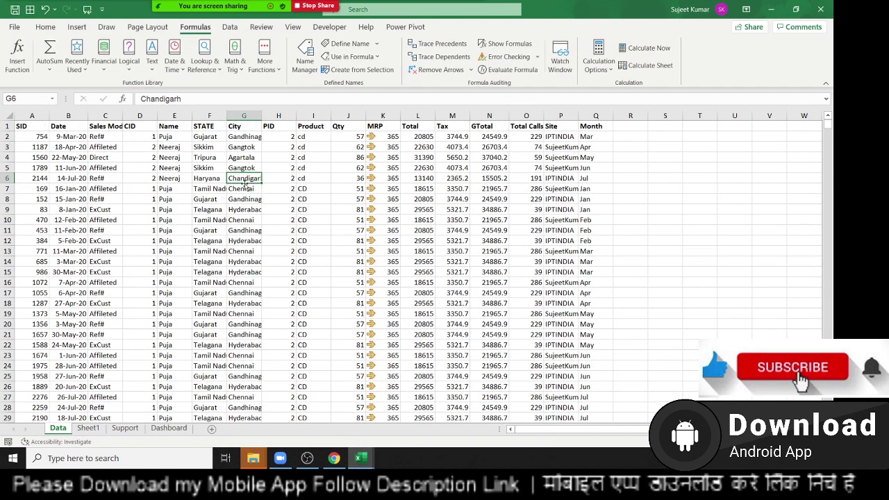
click(132, 169)
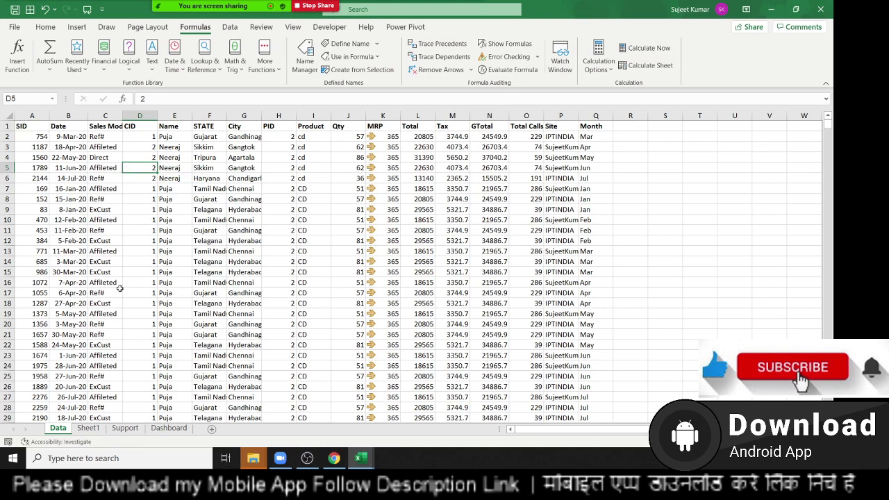
- Protect the Data sheet with Sort and Use AutoFilter permitted
right_click(61, 430)
click(100, 362)
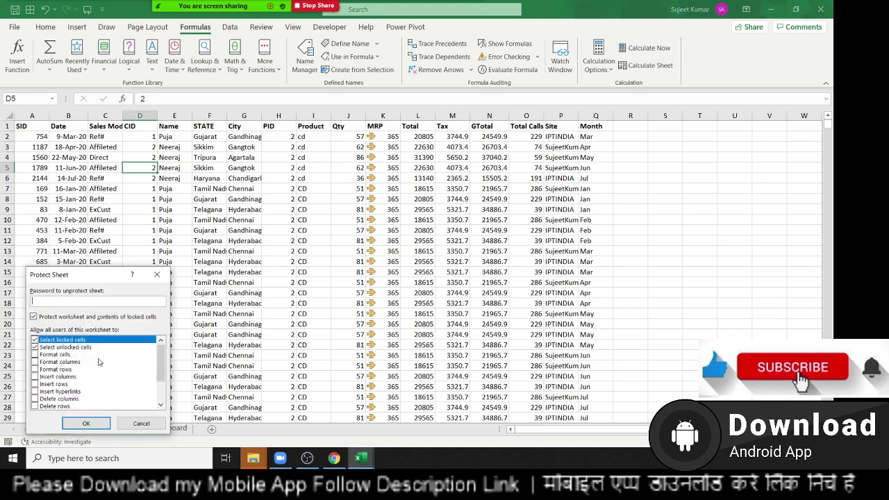
scroll(85, 378, down, 2)
click(59, 378)
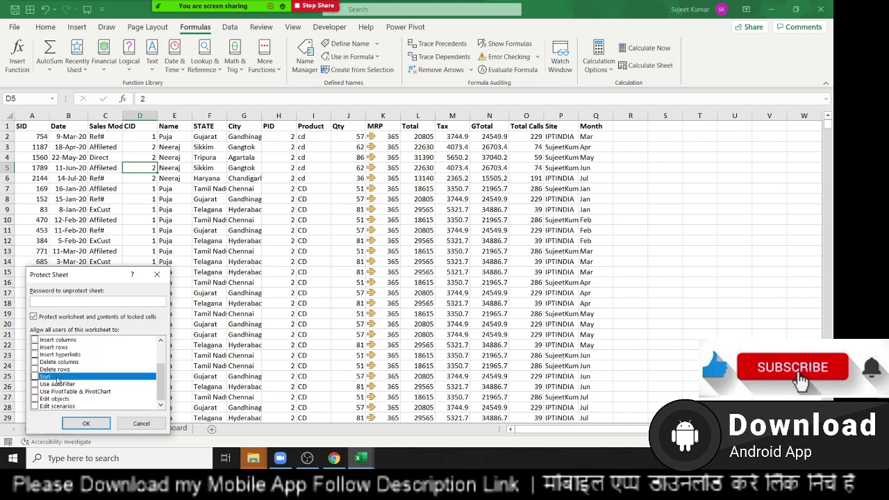
click(36, 377)
click(36, 384)
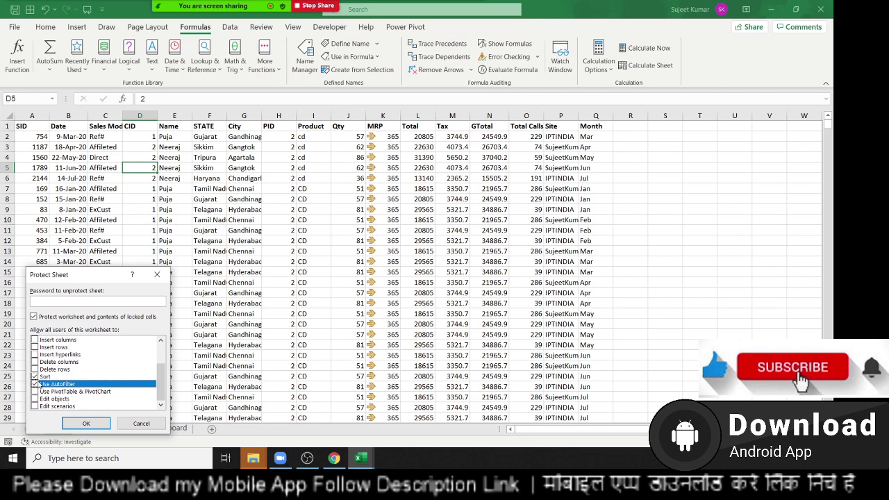
click(89, 425)
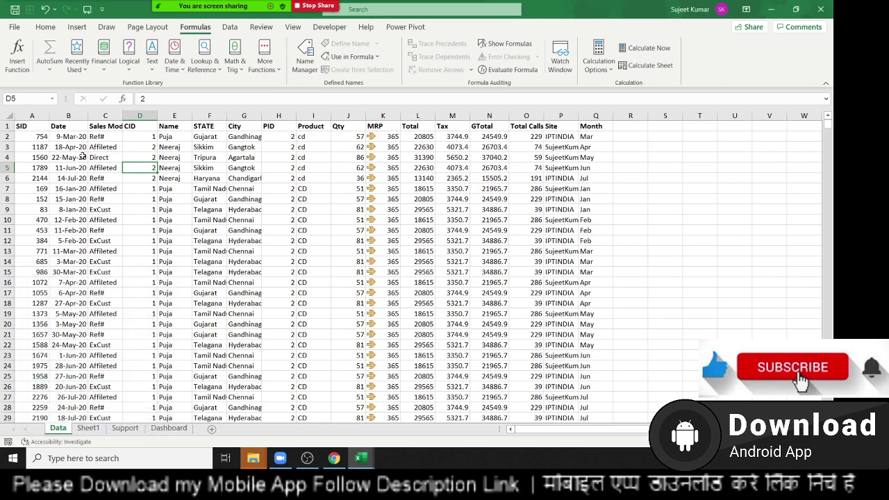
click(43, 129)
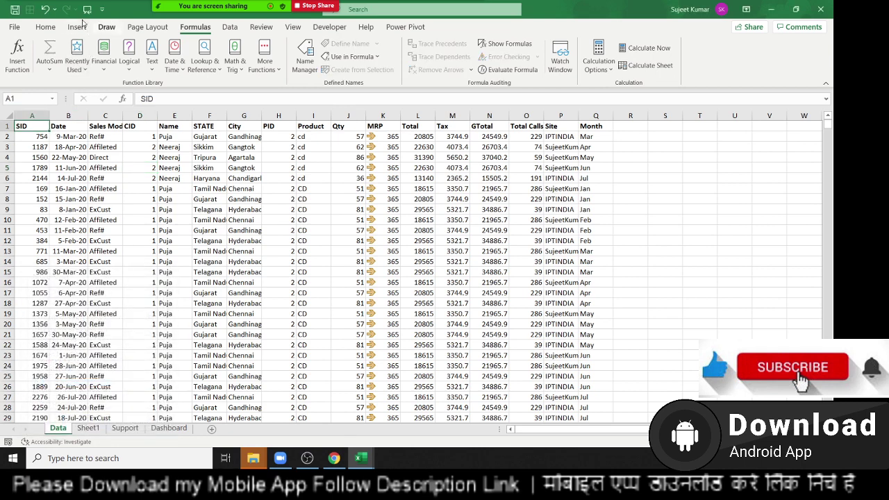
click(46, 26)
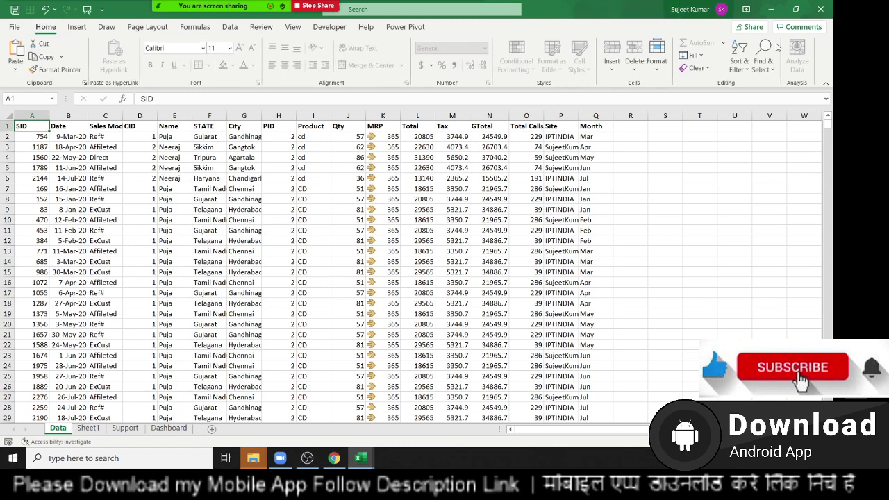
click(739, 66)
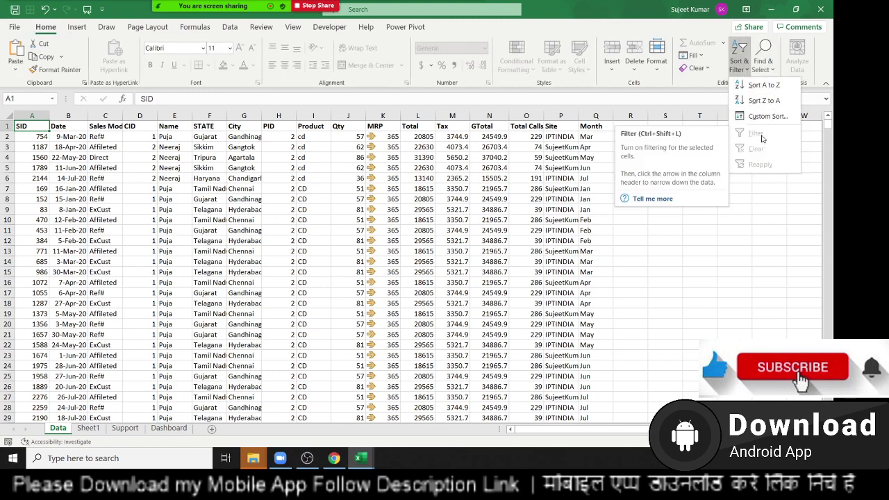
click(361, 207)
click(309, 127)
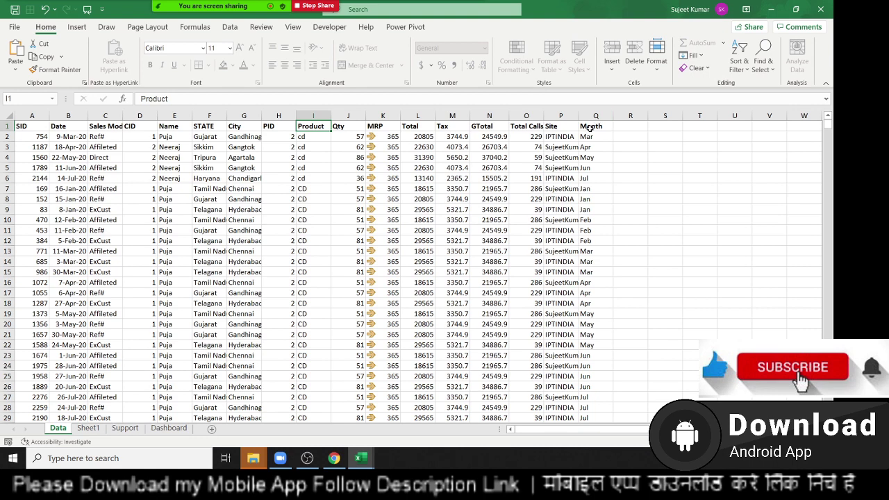
key(ctrl+Right)
click(738, 57)
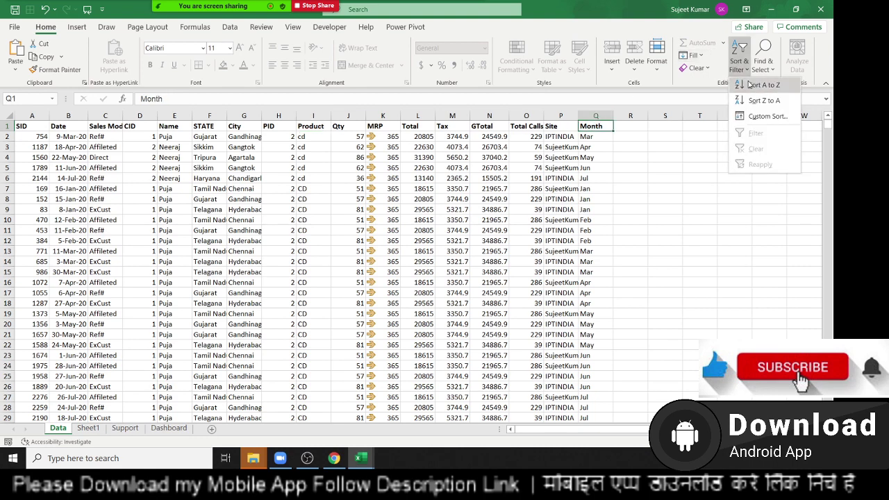
click(751, 85)
click(419, 259)
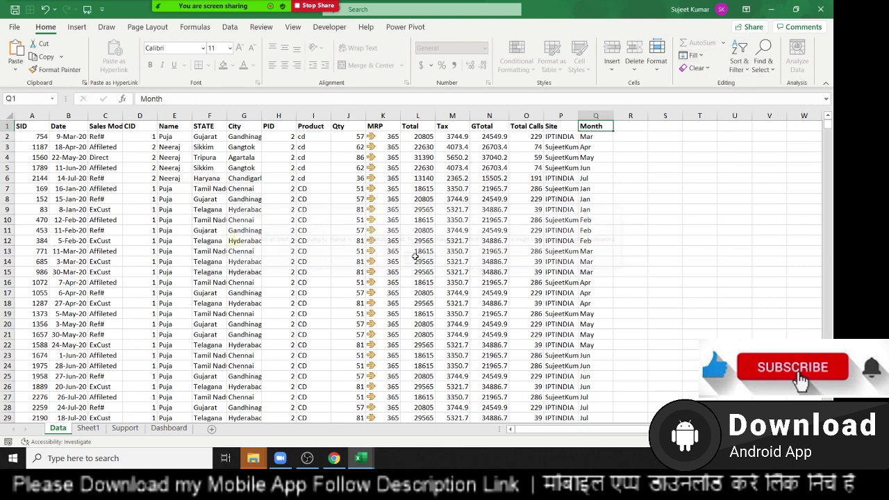
click(590, 136)
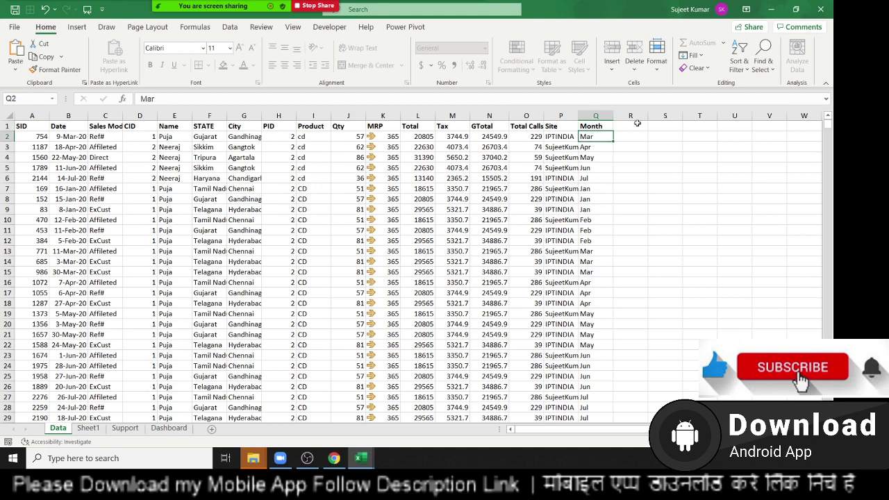
click(739, 61)
click(761, 117)
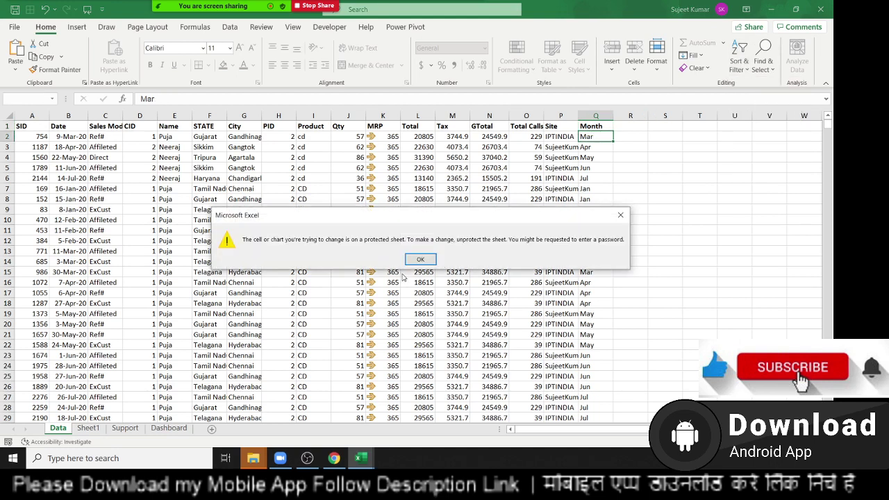
click(420, 259)
click(53, 127)
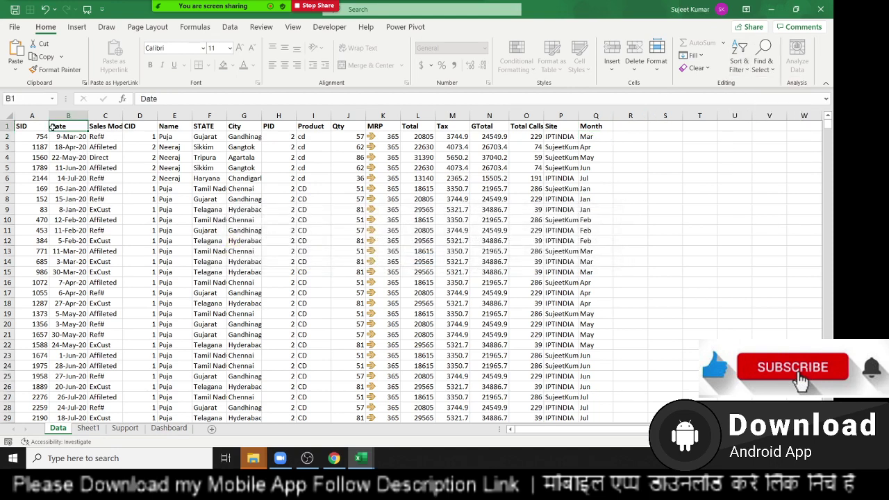
key(Left)
key(ctrl+shift+Right)
key(ctrl+shift+Down)
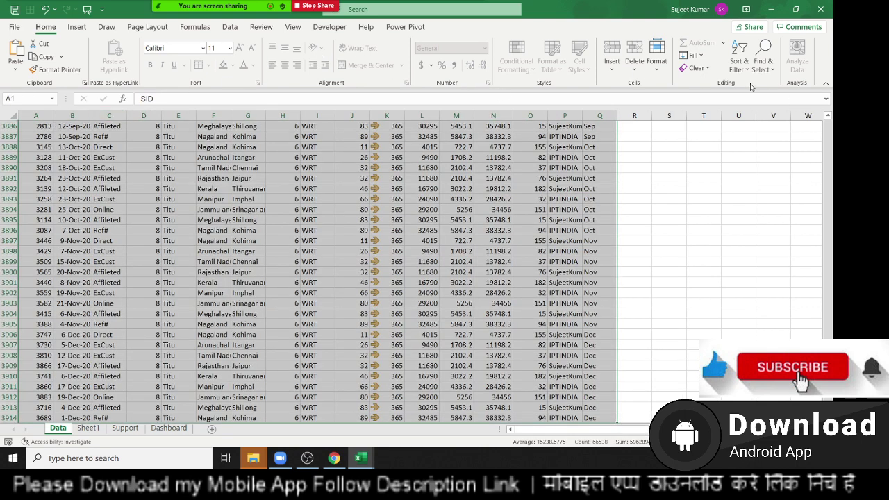
click(740, 64)
click(762, 118)
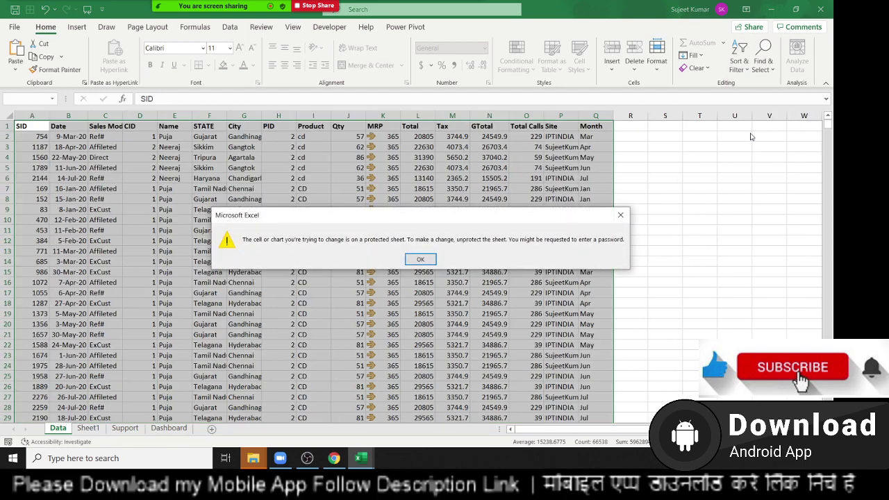
click(420, 262)
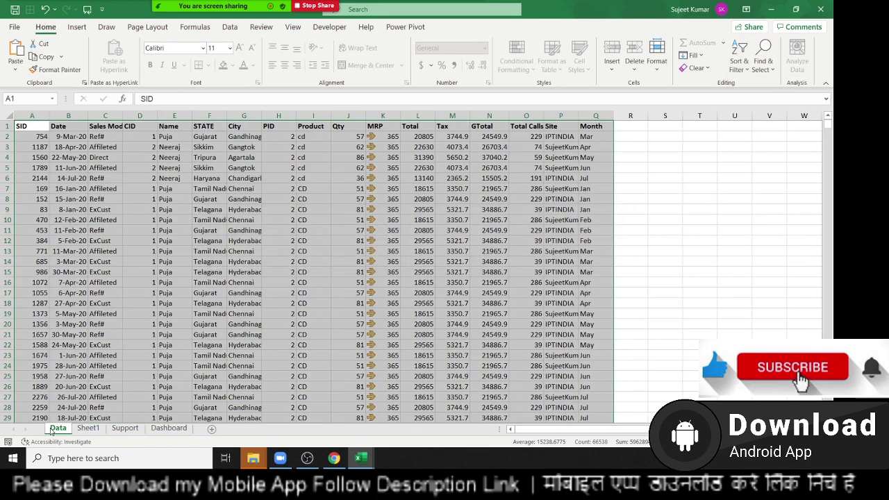
- Unprotect the Data sheet and turn its header filter arrows back on
right_click(52, 430)
click(87, 355)
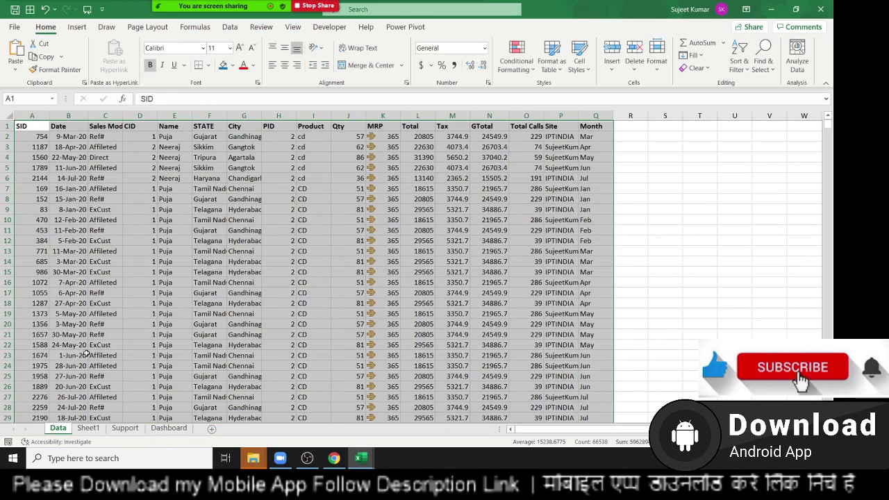
click(40, 127)
key(ctrl+shift+l)
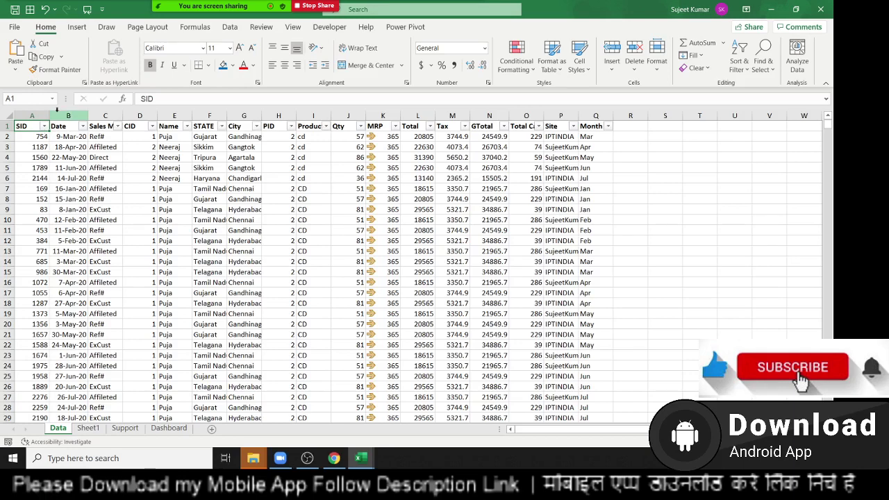
- Protect the Data sheet again with sorting and AutoFilter allowed
right_click(55, 428)
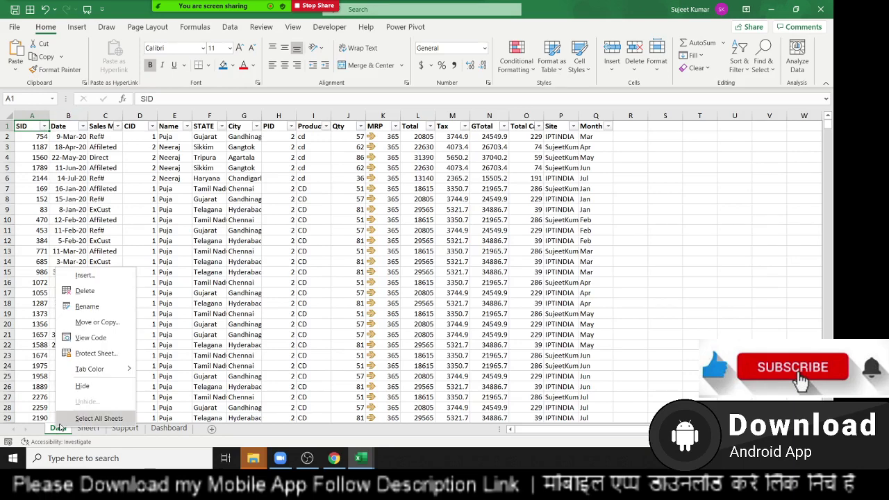
click(91, 357)
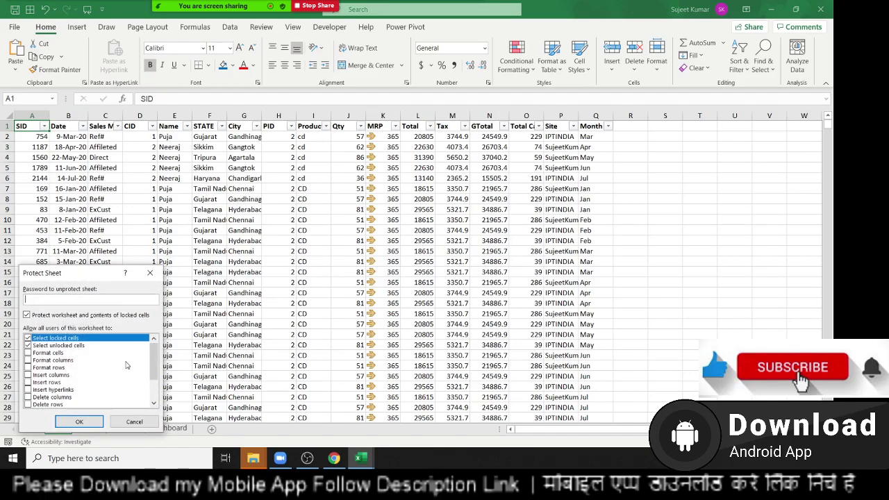
scroll(108, 384, down, 2)
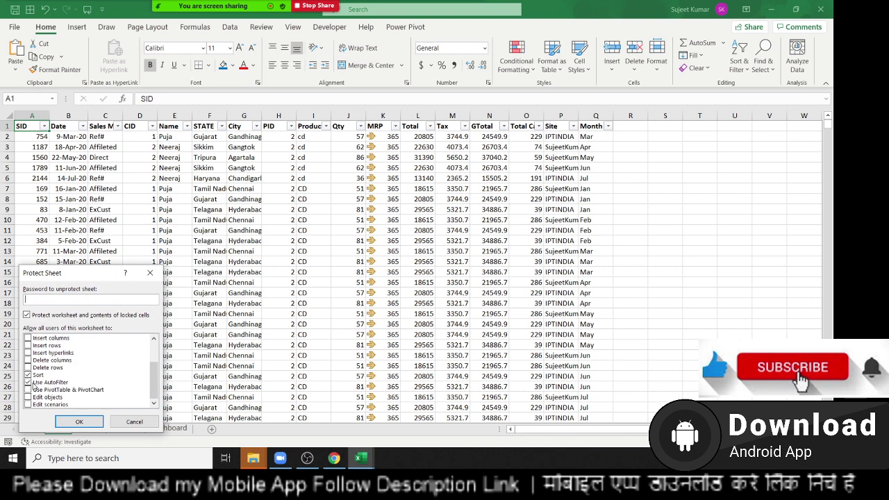
click(80, 421)
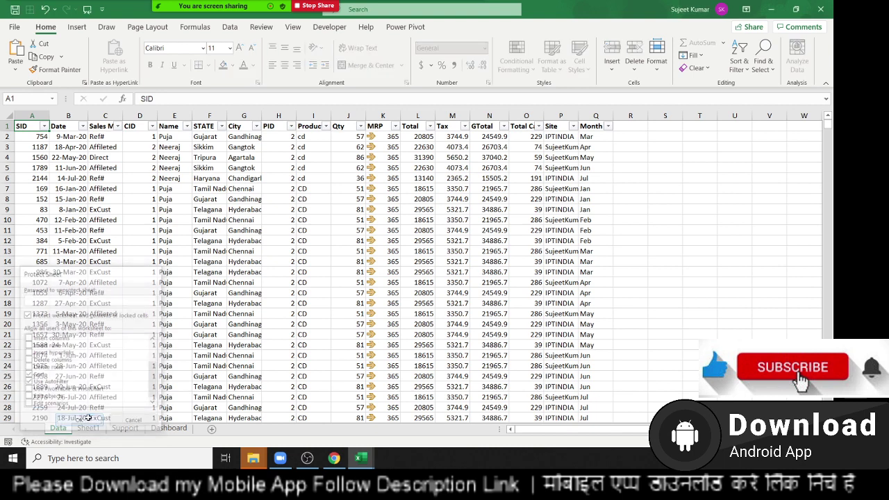
click(120, 195)
click(221, 157)
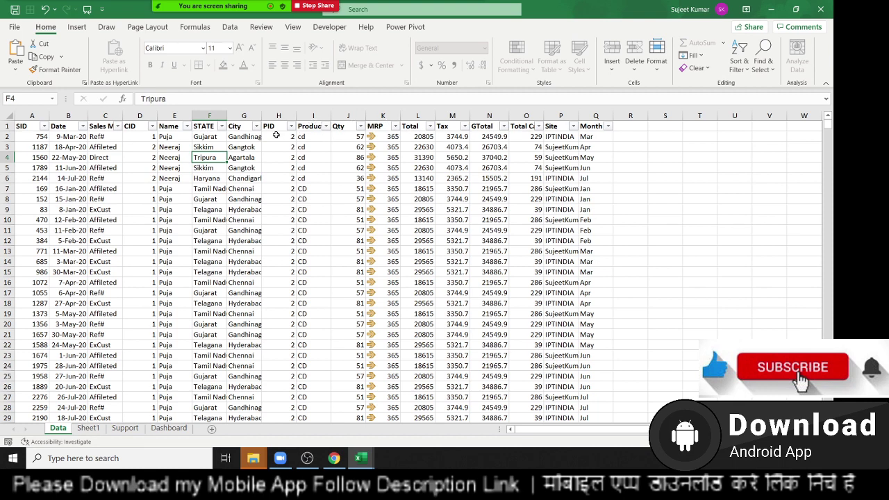
click(221, 126)
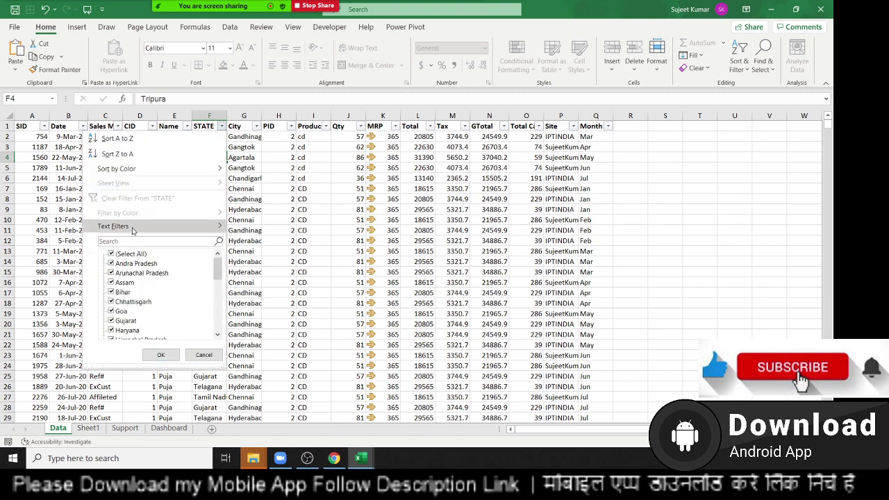
click(122, 254)
click(122, 263)
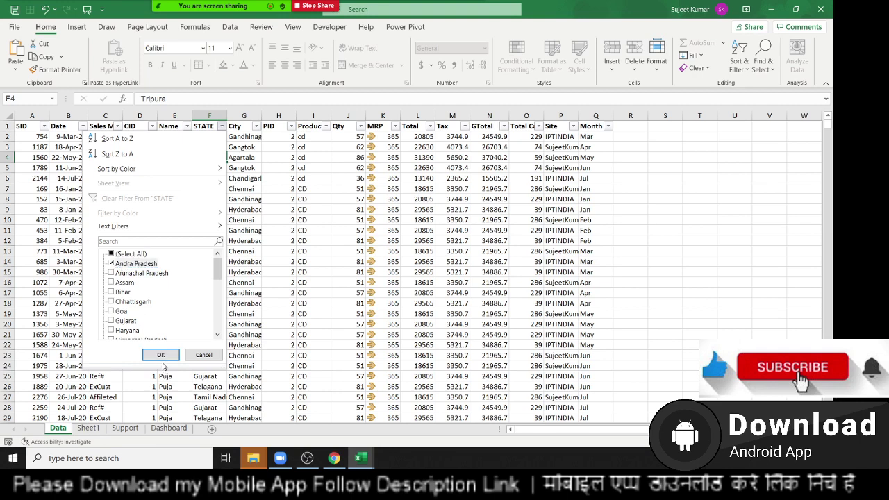
click(162, 355)
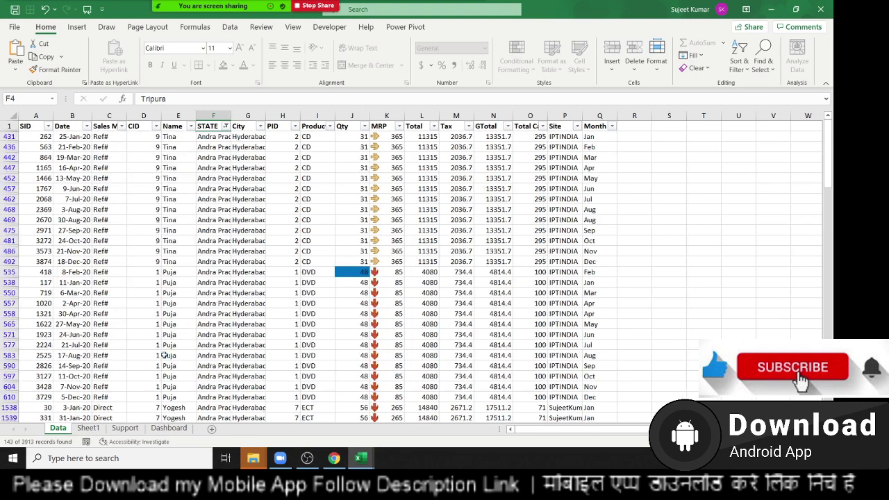
click(225, 126)
click(125, 254)
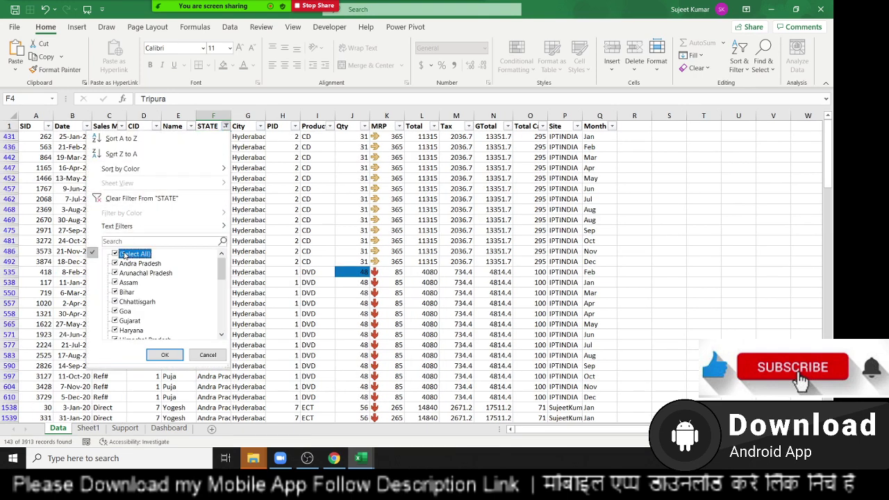
click(164, 355)
click(182, 230)
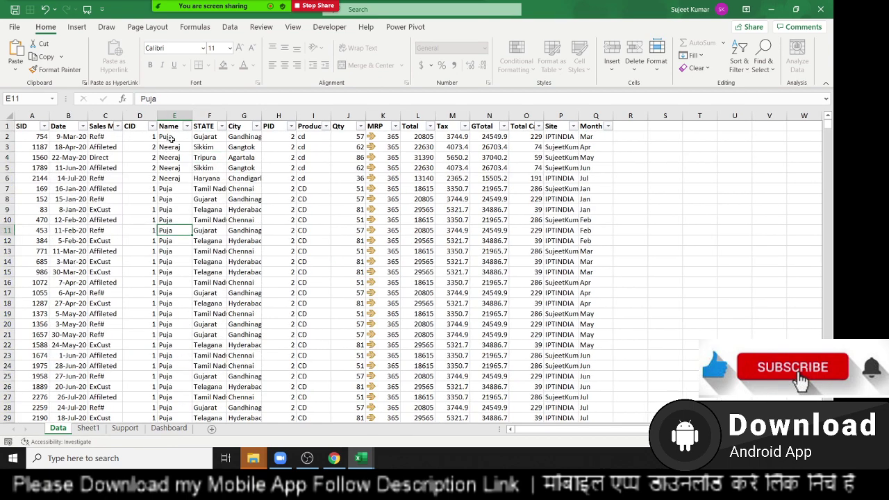
click(171, 128)
click(187, 126)
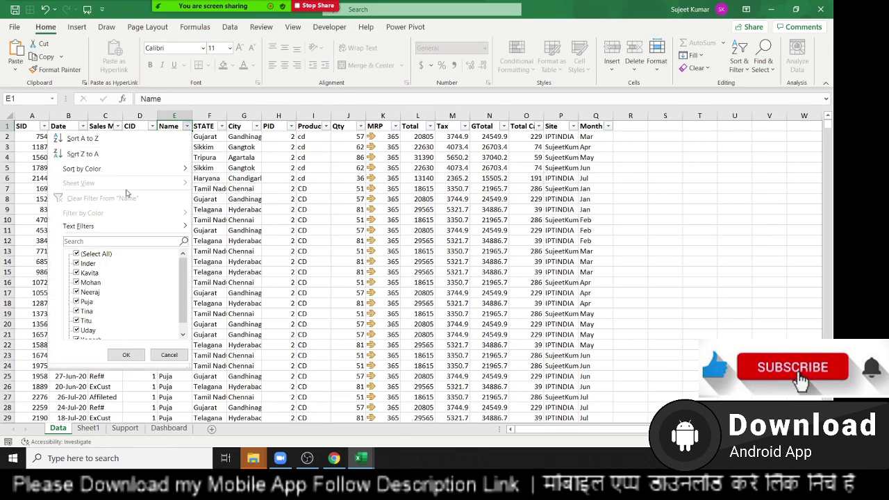
click(96, 139)
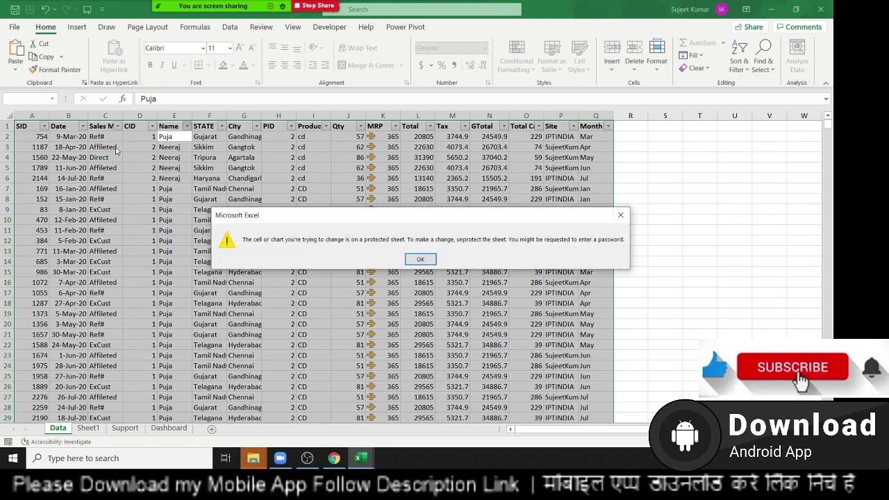
click(429, 260)
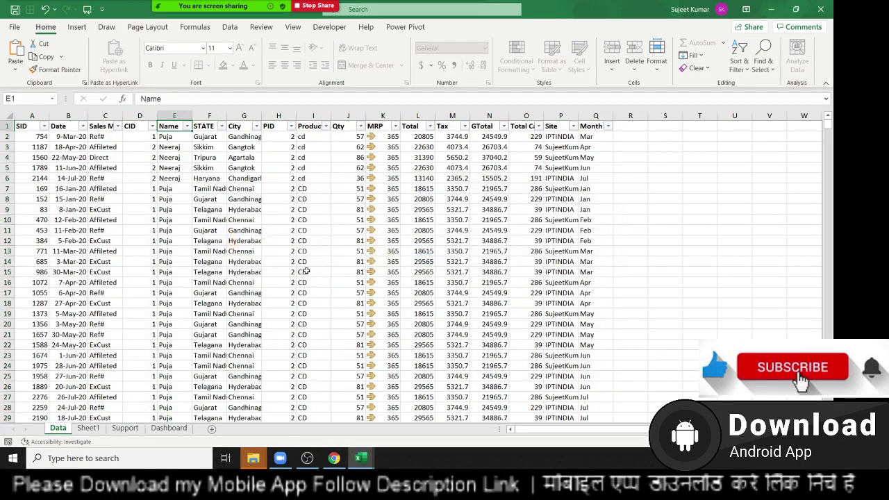
- Unprotect the Data sheet and sort its rows A to Z by Name
right_click(60, 428)
click(102, 354)
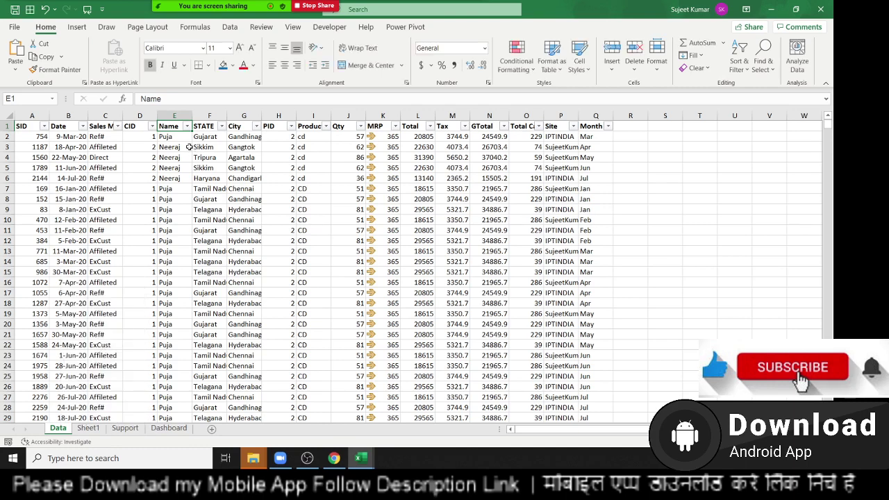
click(187, 125)
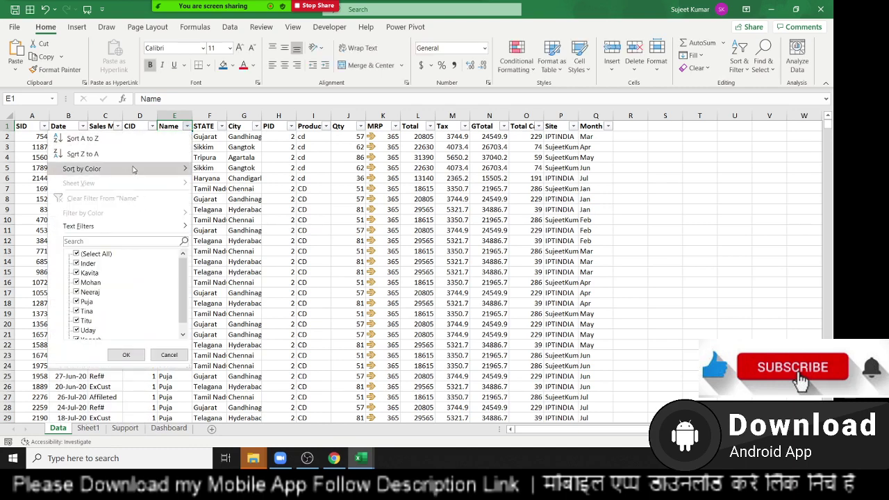
click(129, 139)
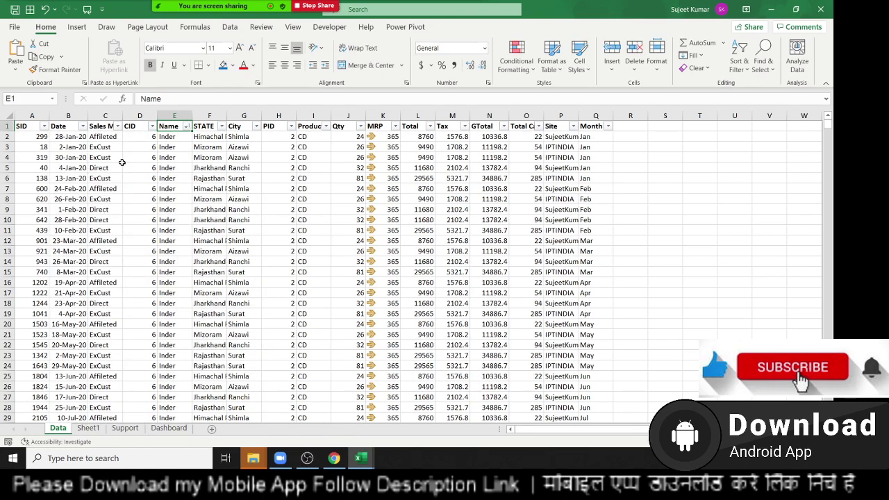
- Re-protect the Data sheet with Sort and Use AutoFilter still allowed
right_click(59, 428)
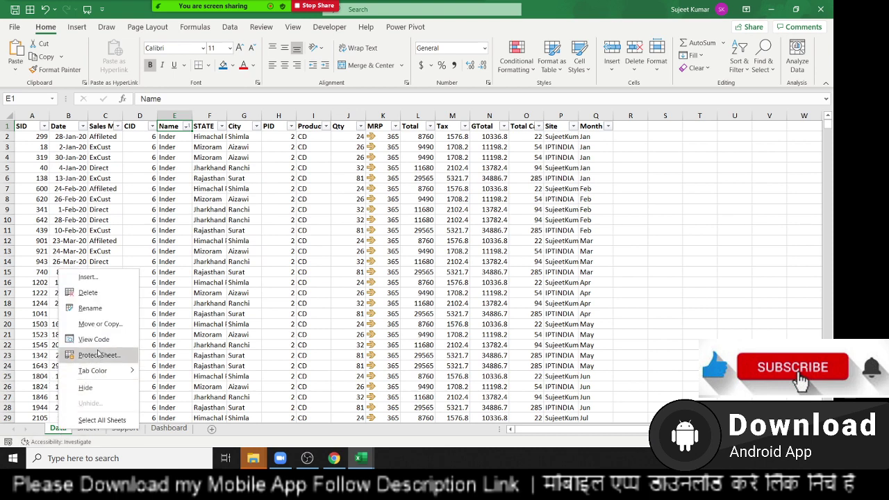
click(98, 354)
scroll(96, 359, down, 2)
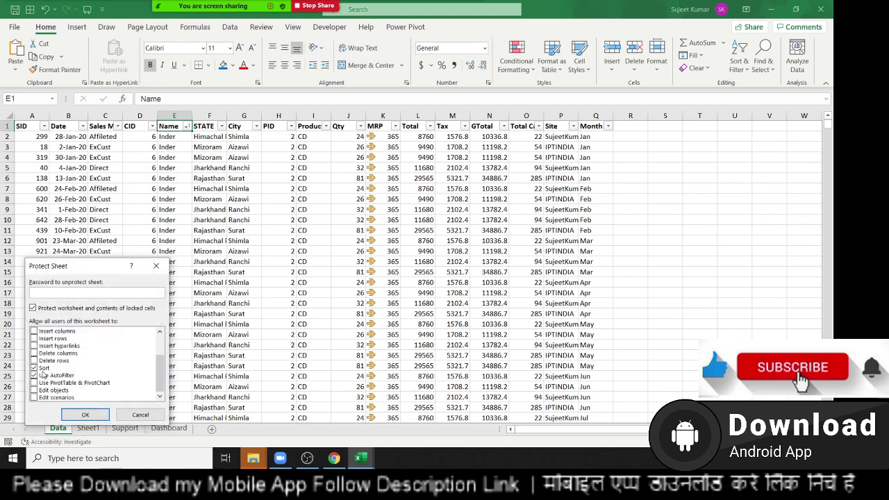
click(83, 415)
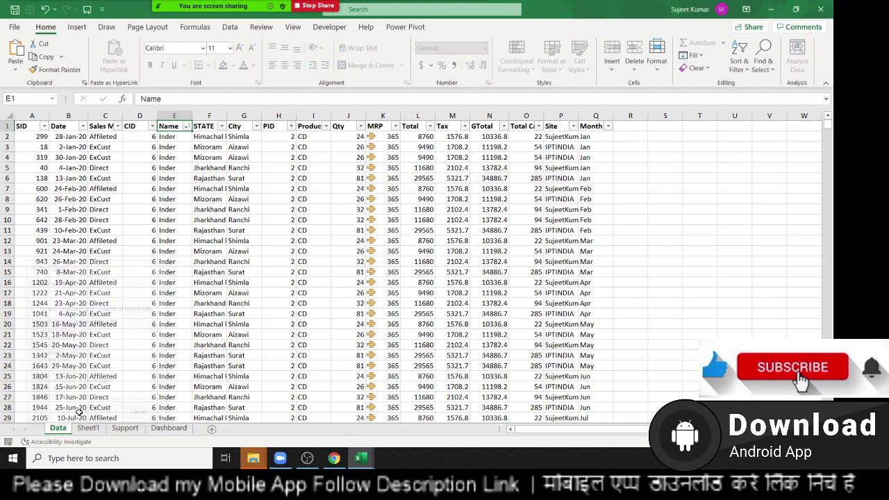
- Try sorting names Z to A on the protected sheet and dismiss the warning
click(171, 181)
click(186, 127)
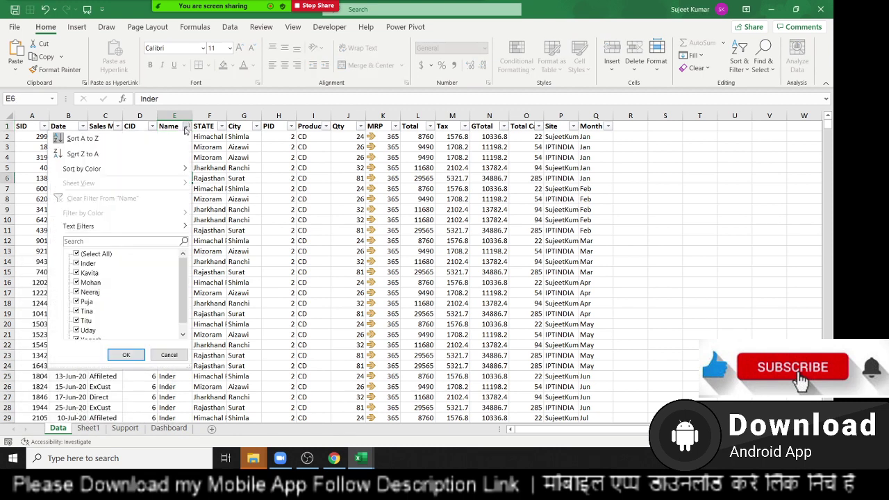
click(124, 154)
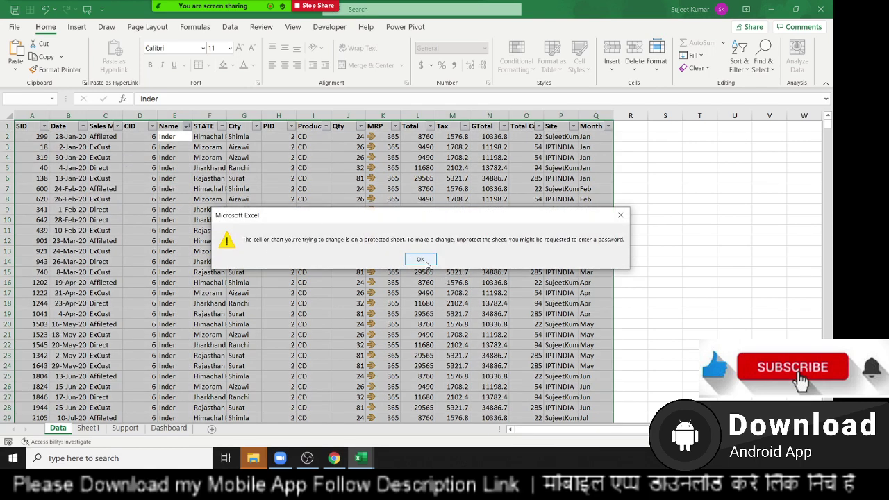
click(420, 260)
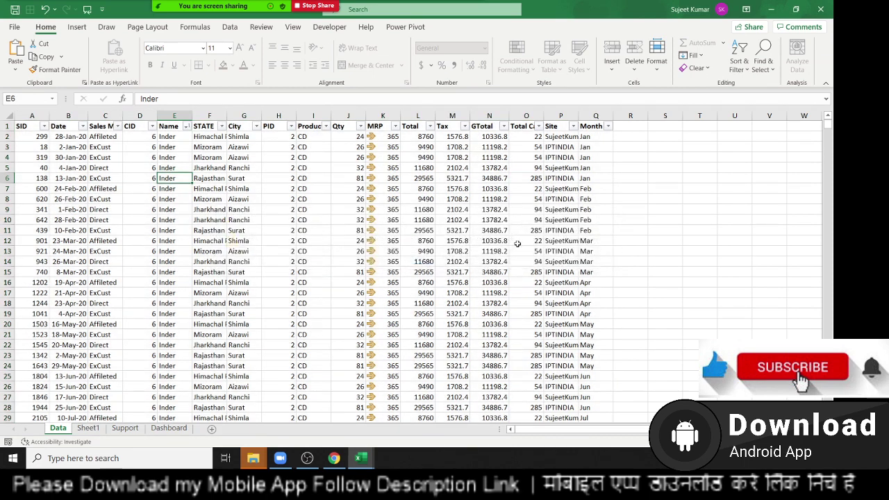
- Select the whole data table starting from the SID header in A1
click(68, 219)
drag(69, 243, 75, 249)
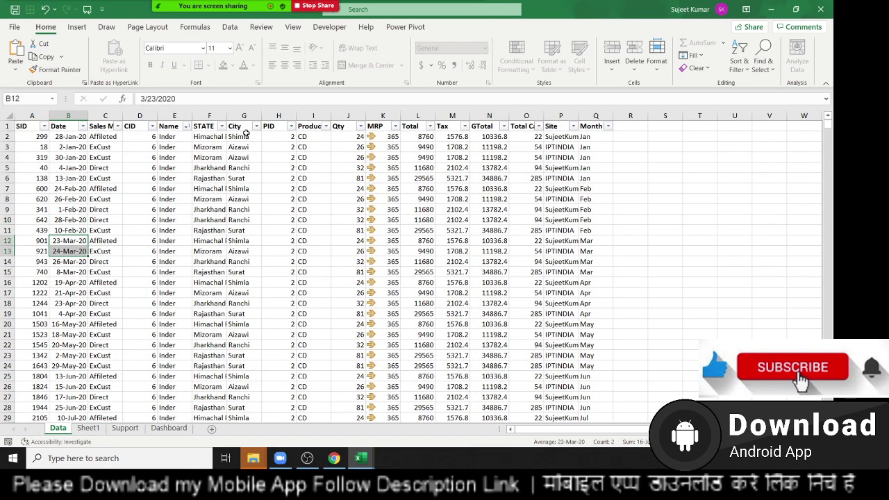
click(29, 130)
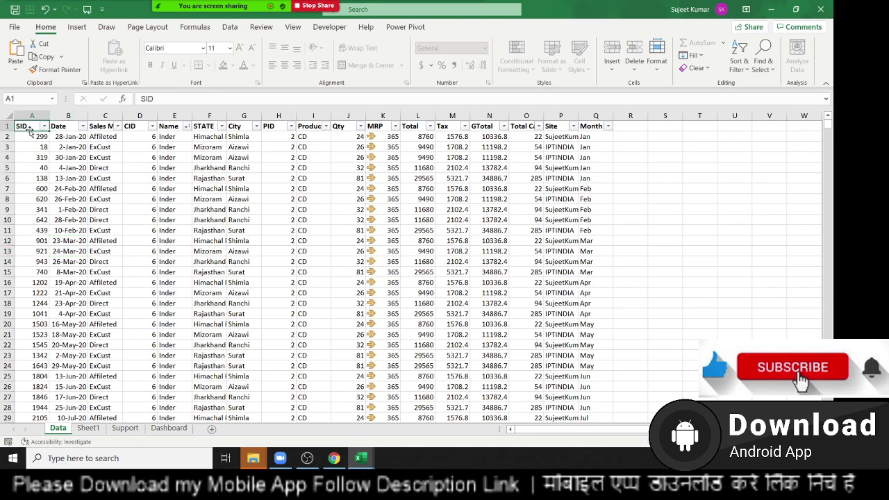
key(ctrl+shift+Right)
key(ctrl+shift+Down)
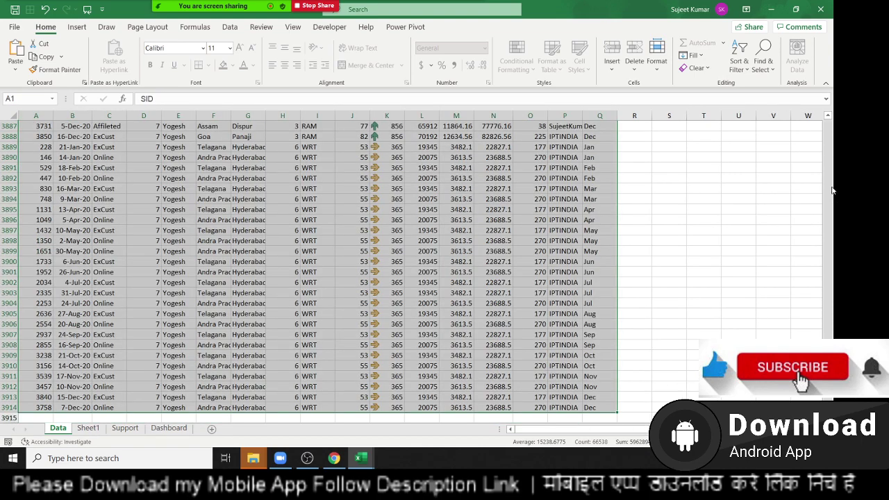
- Attempt a Custom Sort from the Name filter and dismiss the protected-sheet warning
drag(832, 190, 829, 125)
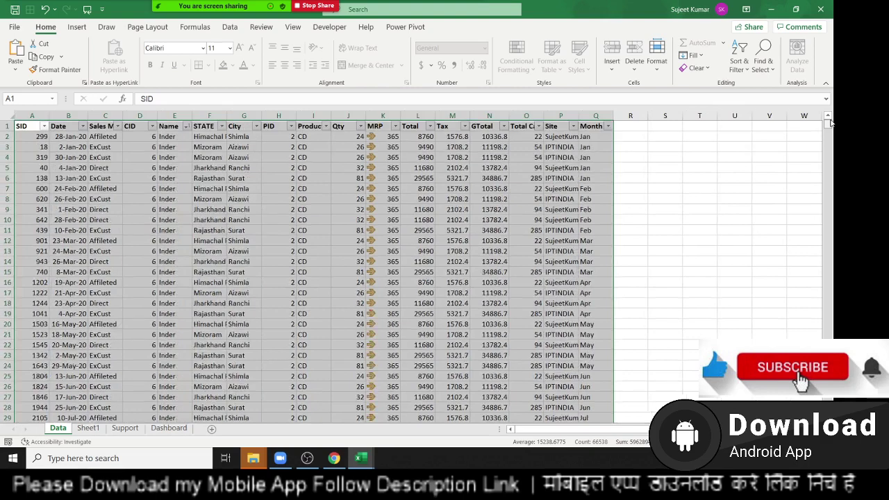
click(187, 126)
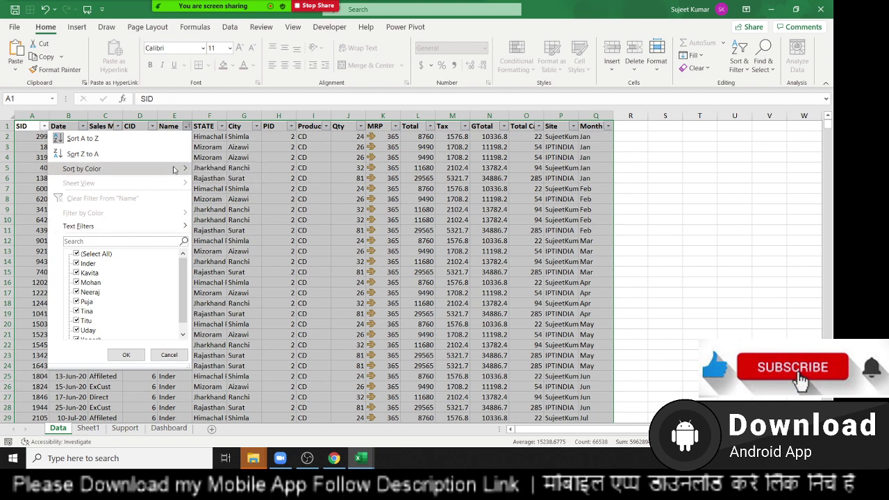
click(223, 172)
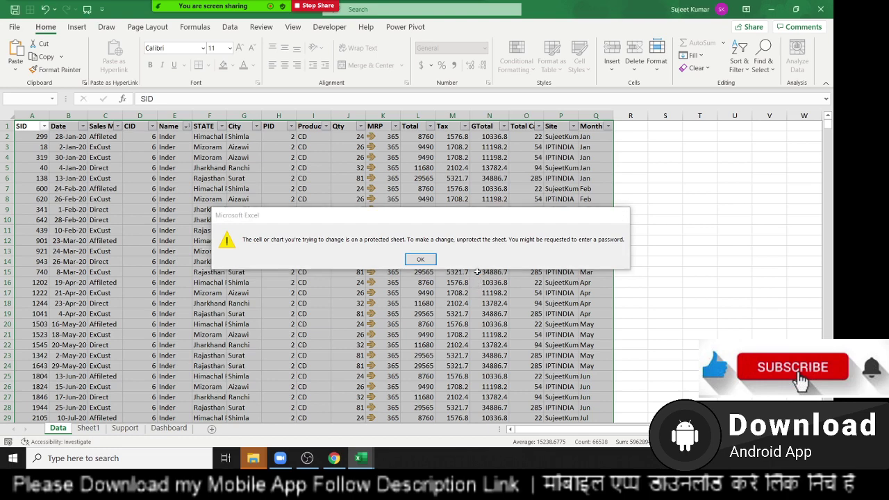
key(Return)
- Unprotect the Data sheet and reopen its Protect Sheet settings
right_click(53, 430)
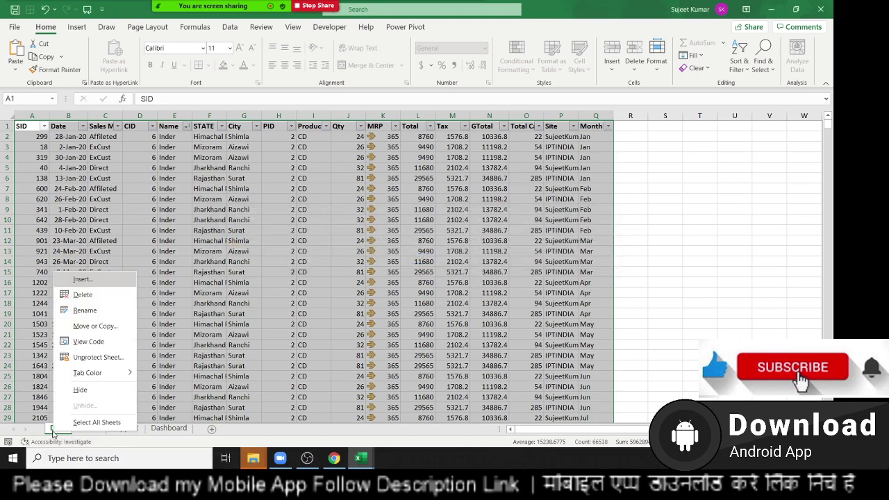
click(81, 363)
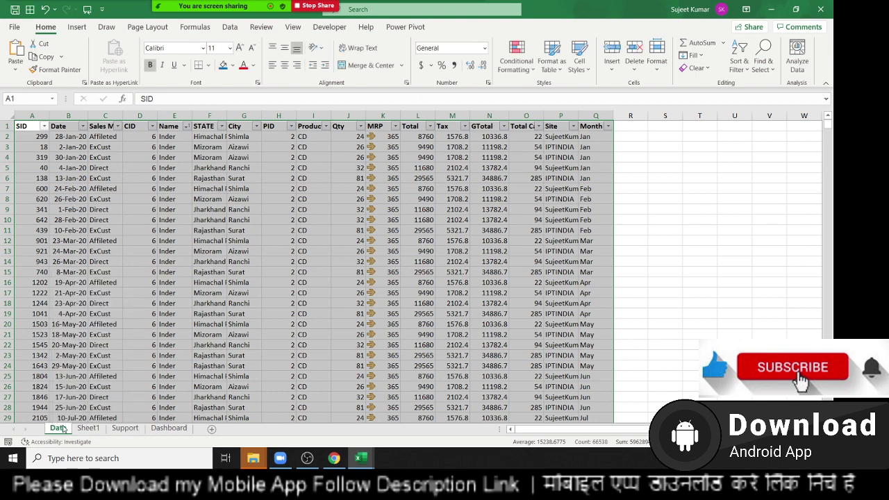
right_click(61, 428)
click(88, 358)
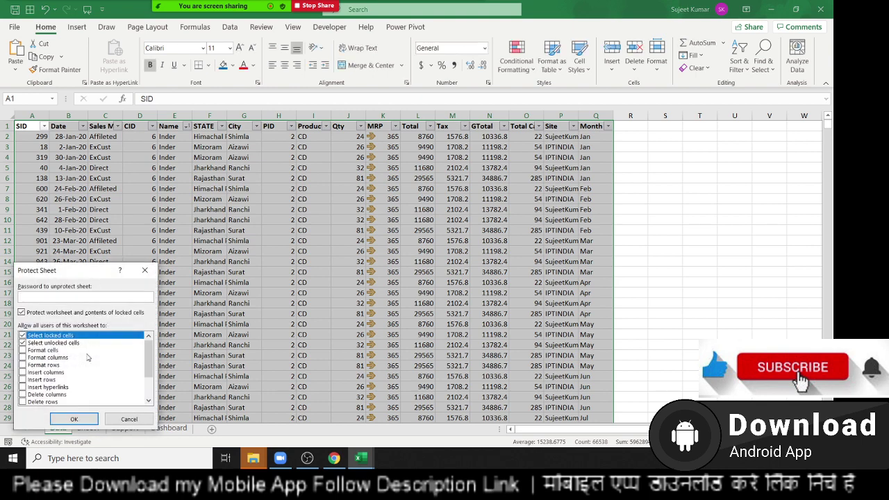
- Review the Sort and Use AutoFilter permissions in the list, then close the dialog
scroll(88, 356, down, 2)
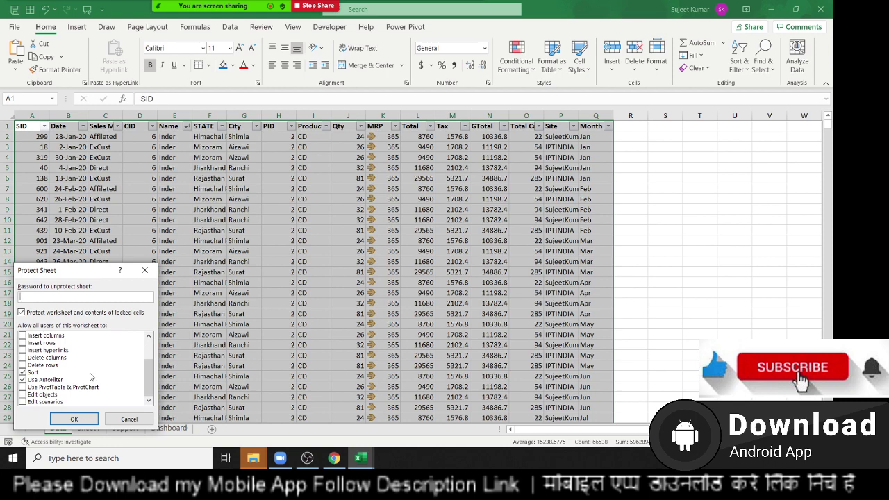
scroll(91, 376, up, 2)
scroll(91, 376, down, 2)
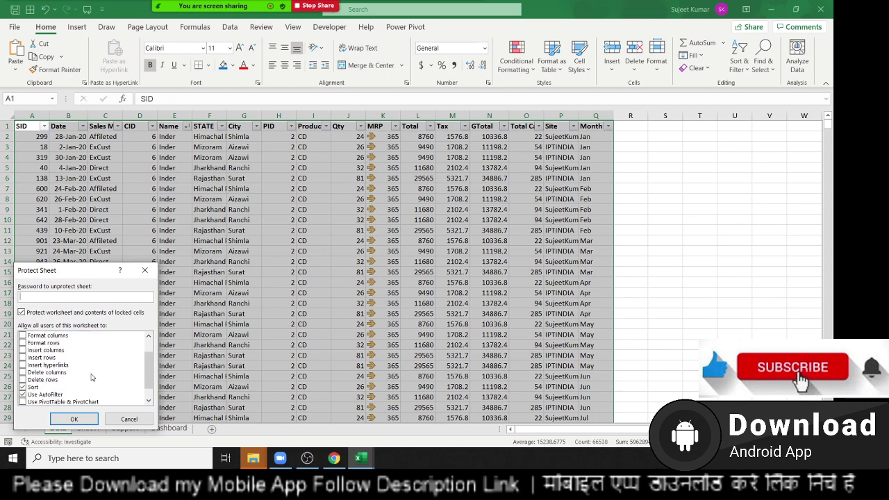
scroll(91, 377, down, 2)
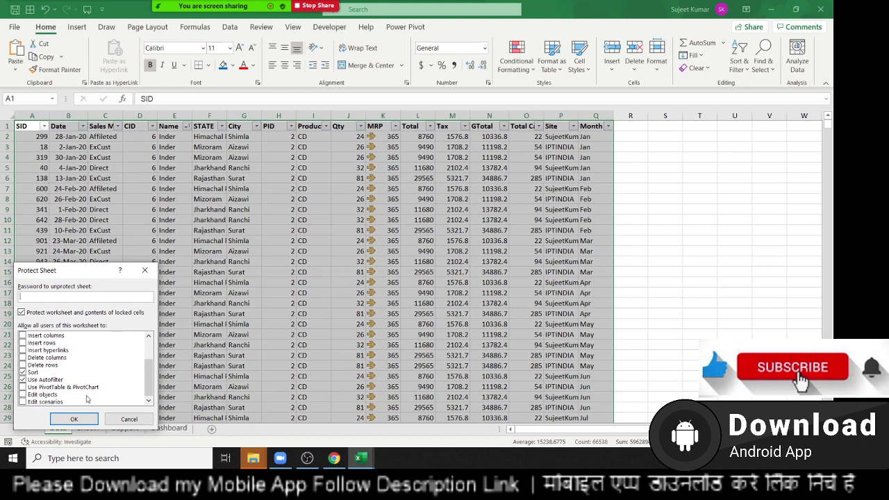
click(74, 418)
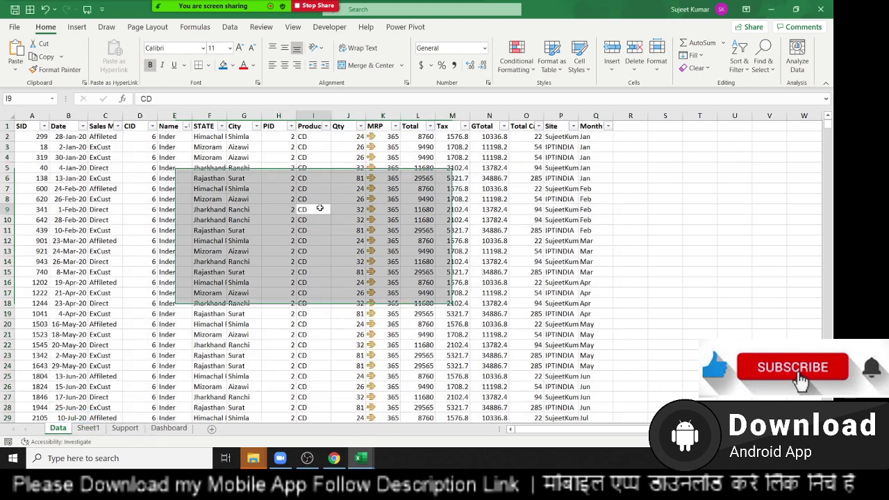
- Sort the table by Month, first A to Z and then Z to A
click(299, 211)
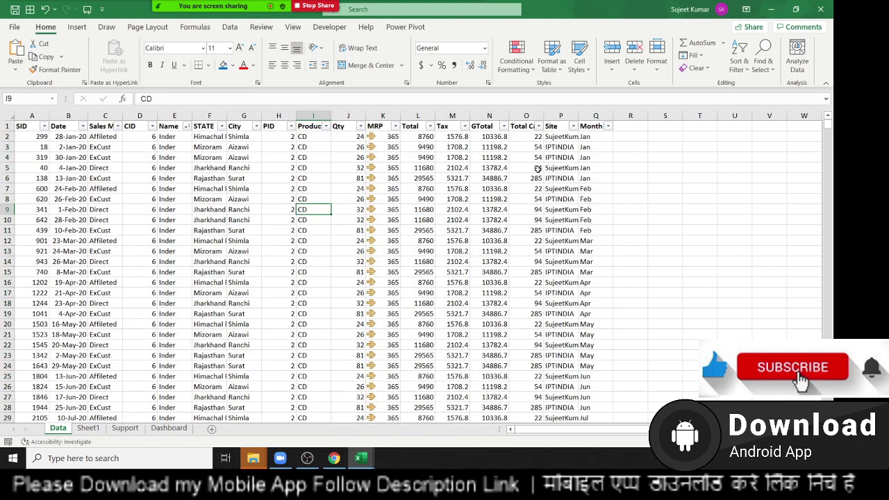
click(608, 126)
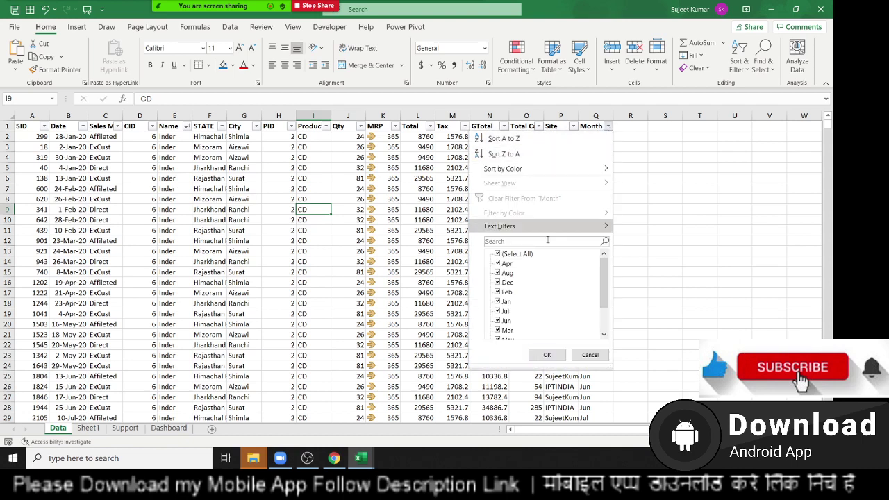
click(503, 138)
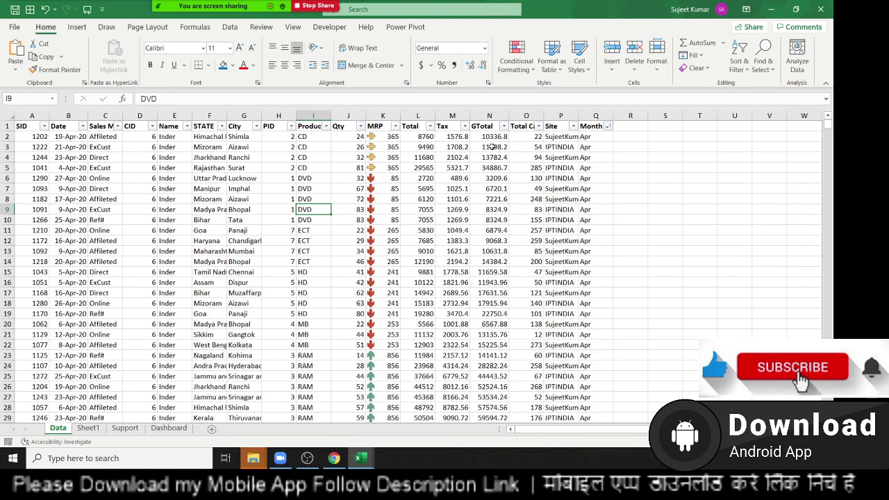
click(608, 126)
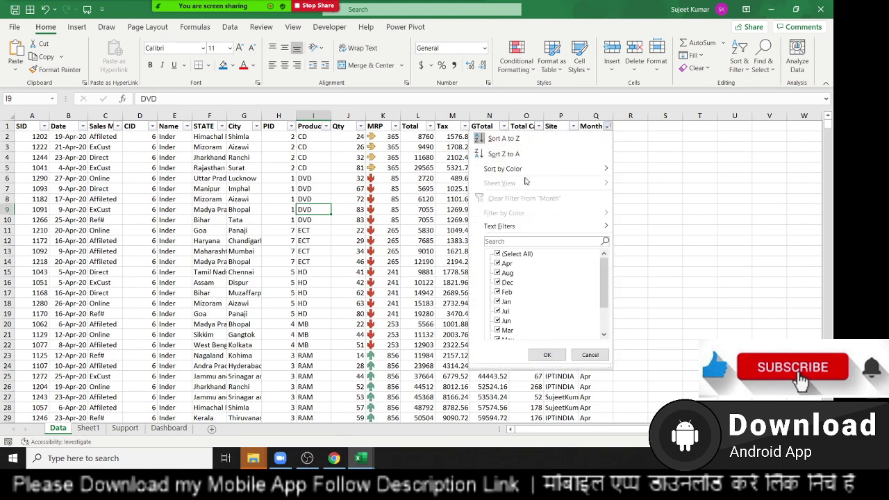
click(522, 154)
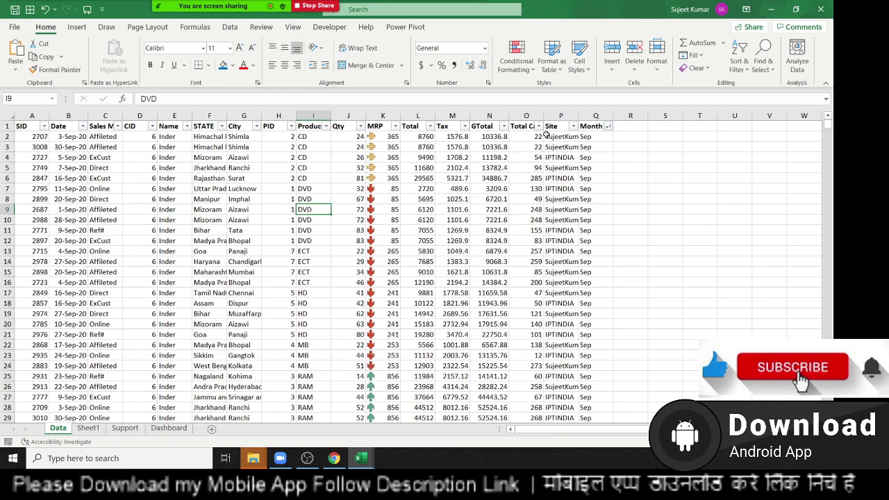
- Sort the table by Name, Z to A then A to Z, putting Inder first
click(186, 126)
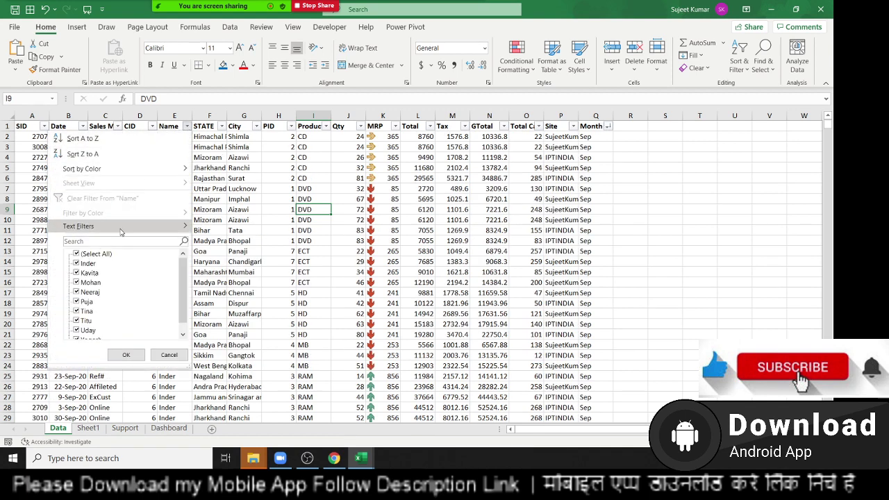
click(106, 154)
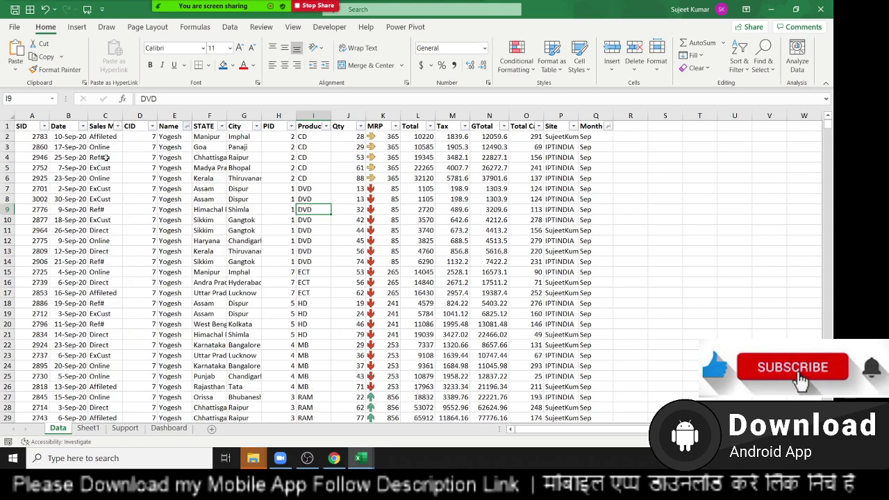
click(186, 125)
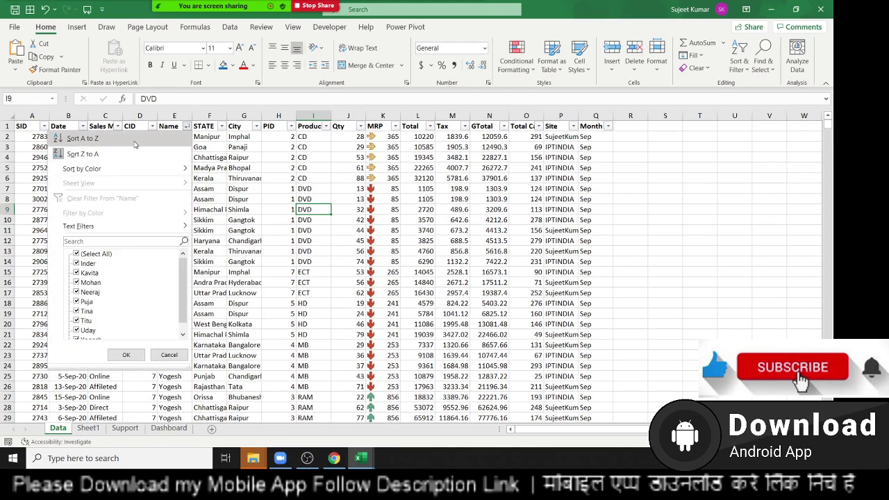
click(134, 139)
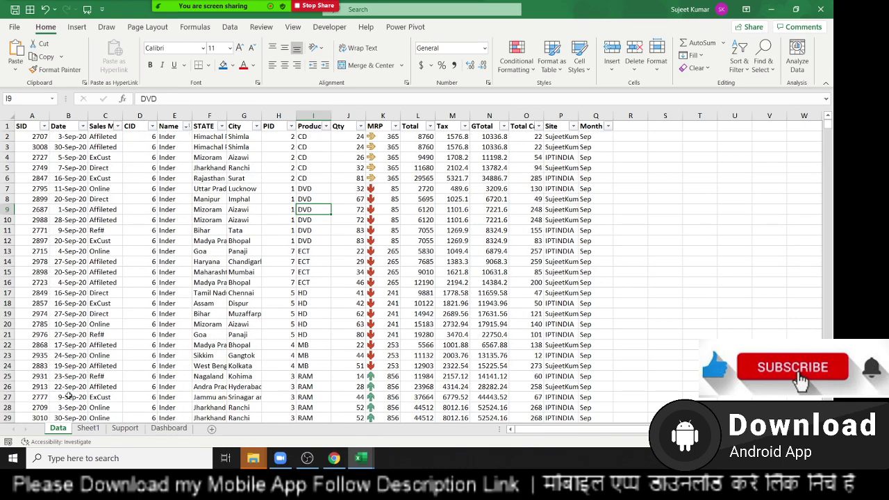
- Protect the Data sheet with Sort and Use AutoFilter allowed
right_click(60, 431)
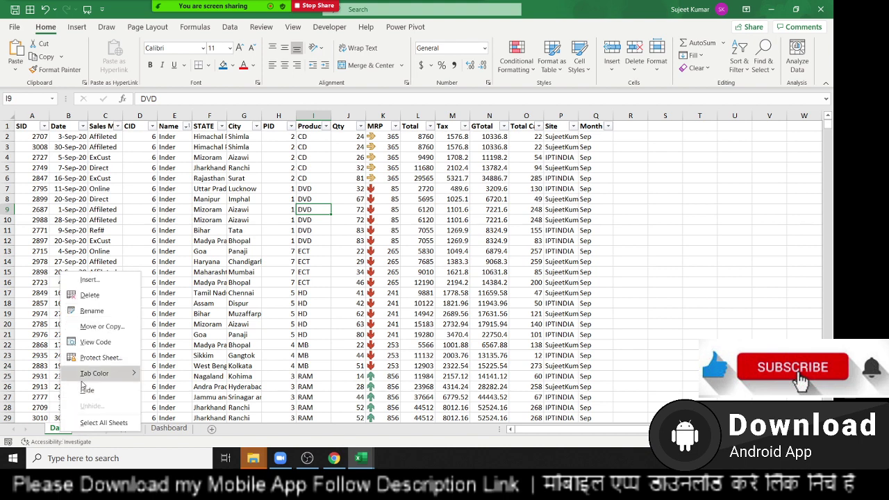
click(101, 357)
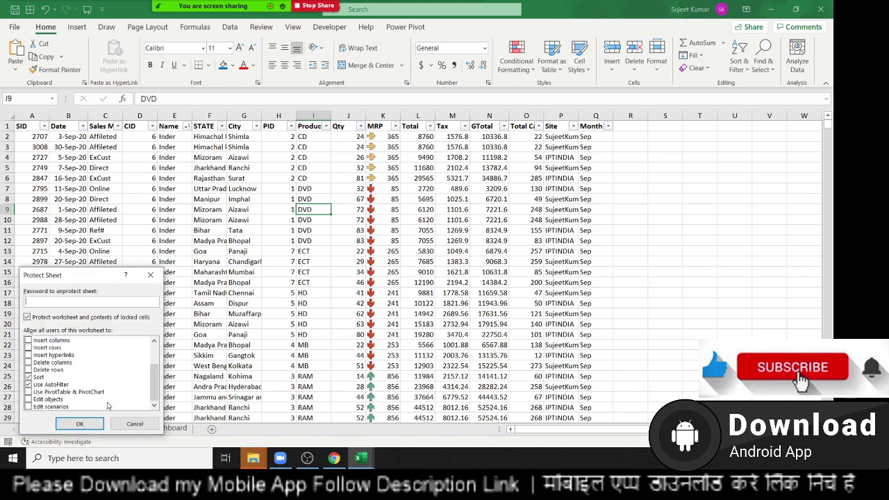
click(79, 423)
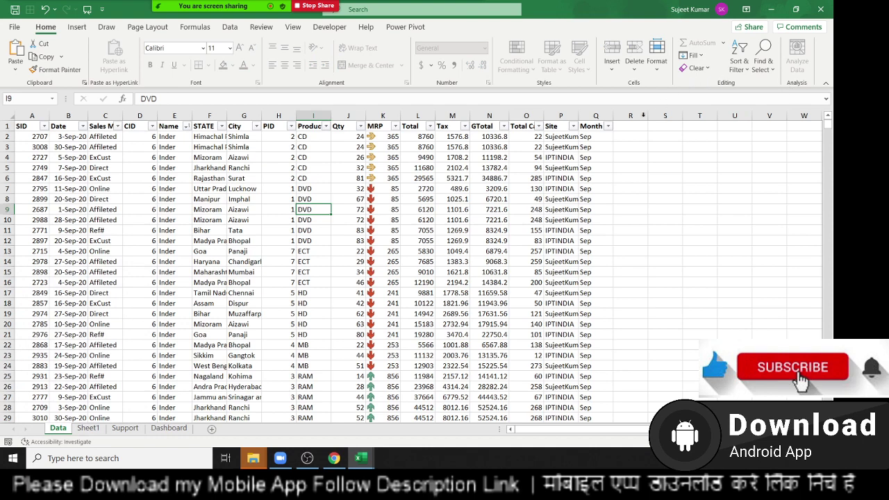
- Test a Month Sort by Color on the protected sheet, dismiss the warning, and show the Review tab
click(608, 126)
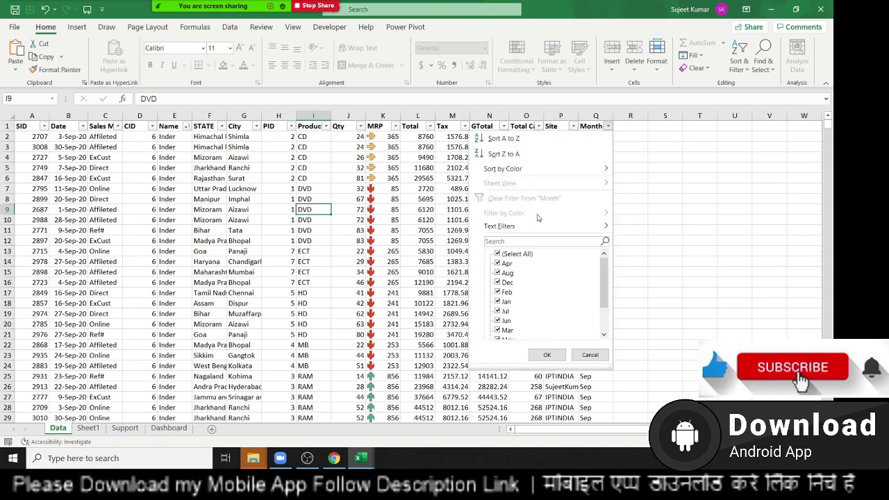
click(526, 155)
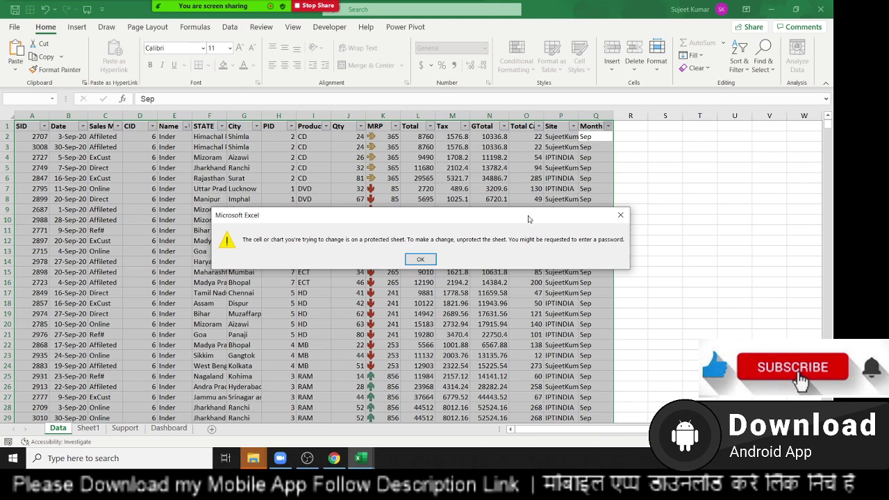
click(420, 259)
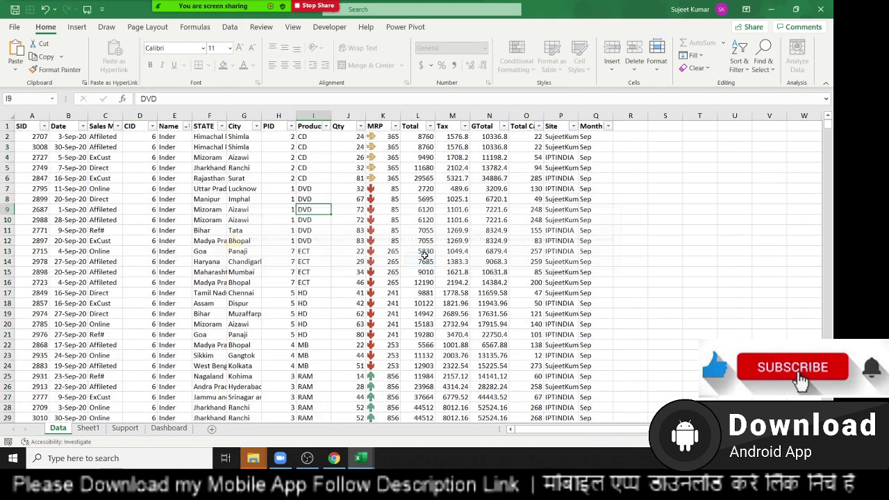
click(401, 200)
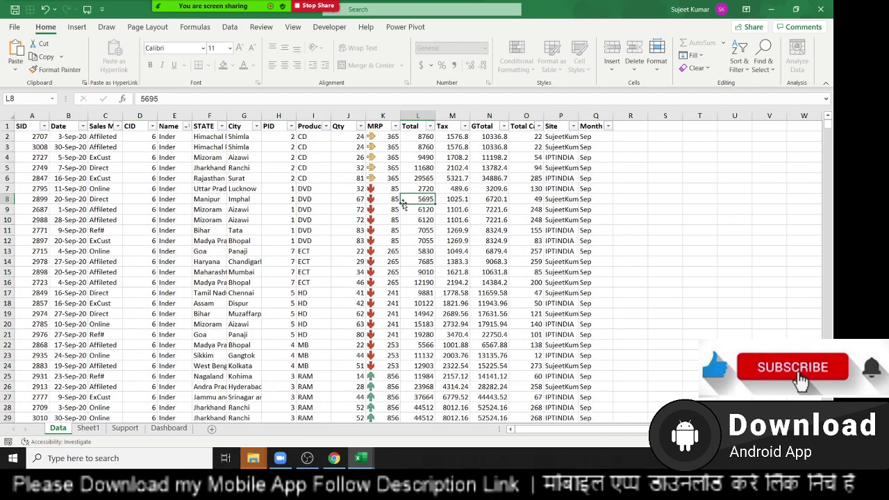
click(264, 27)
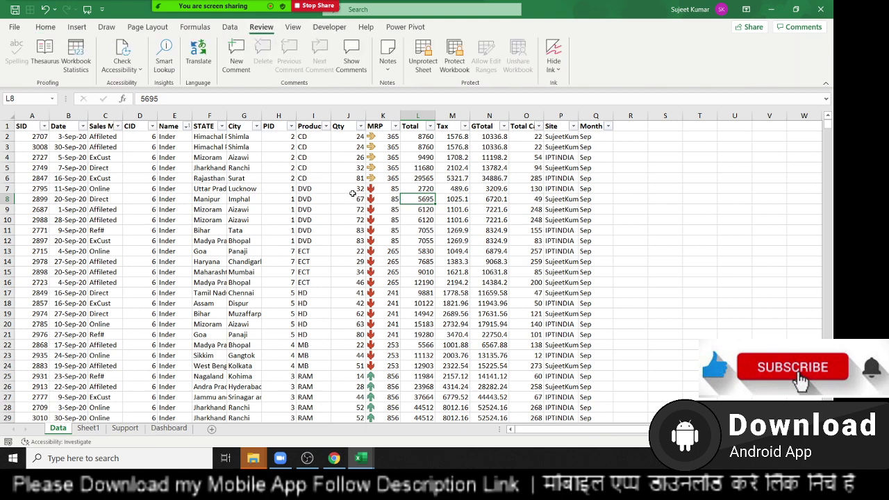
- Inspect the MRP column values and dismiss the meeting time-limit popup
drag(385, 156, 386, 207)
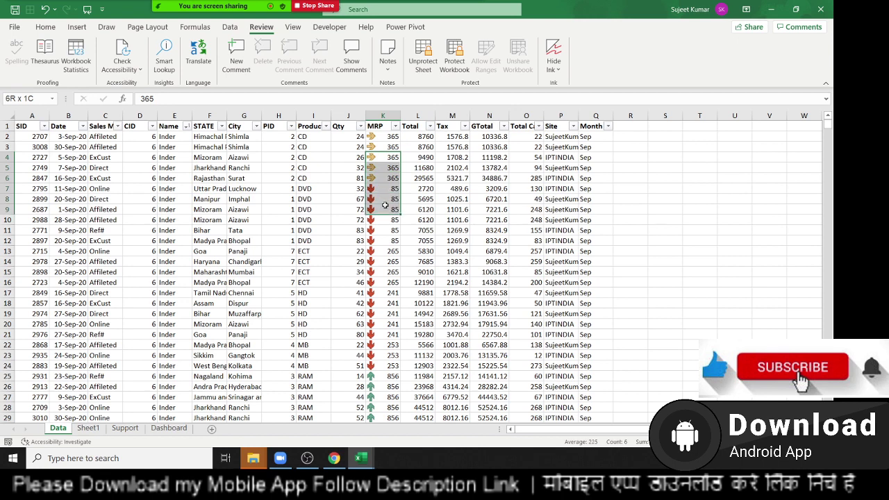
click(373, 115)
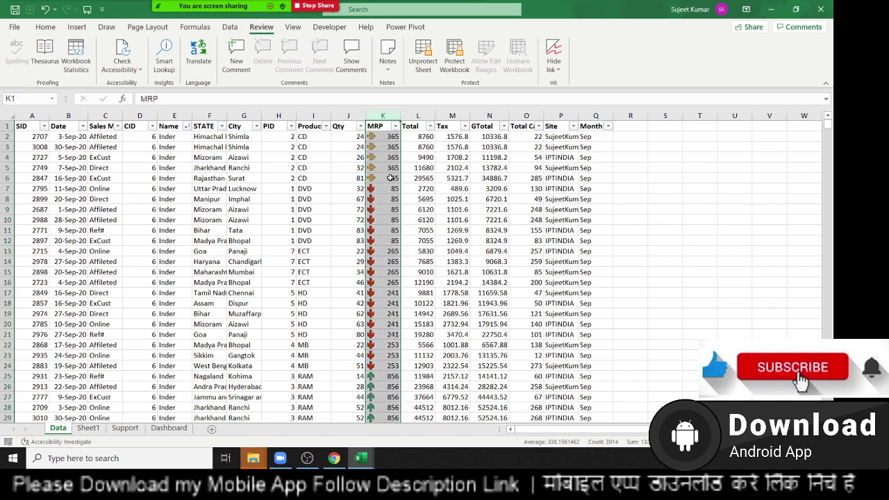
click(391, 200)
click(398, 240)
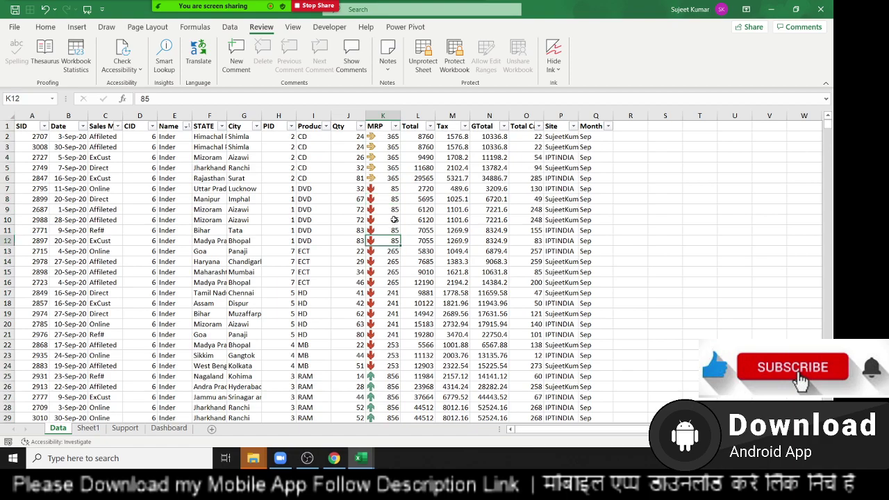
scroll(394, 219, down, 4)
scroll(393, 219, down, 3)
scroll(386, 187, up, 5)
scroll(382, 170, up, 2)
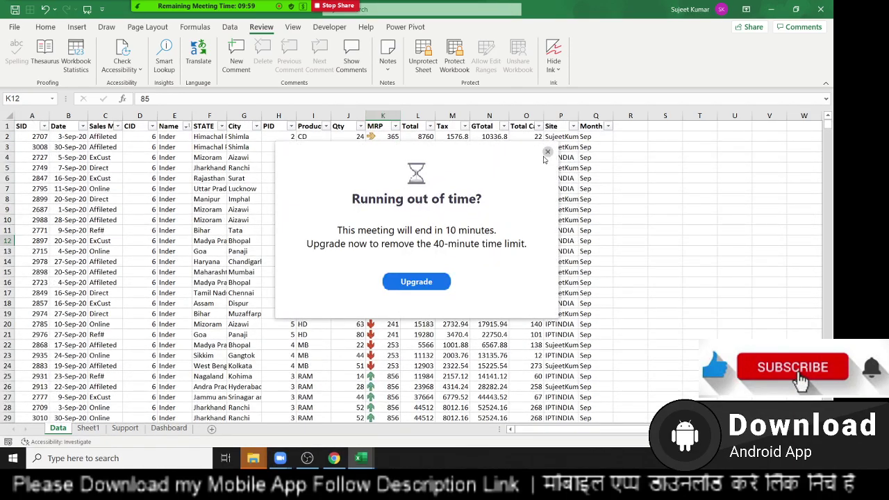
click(547, 151)
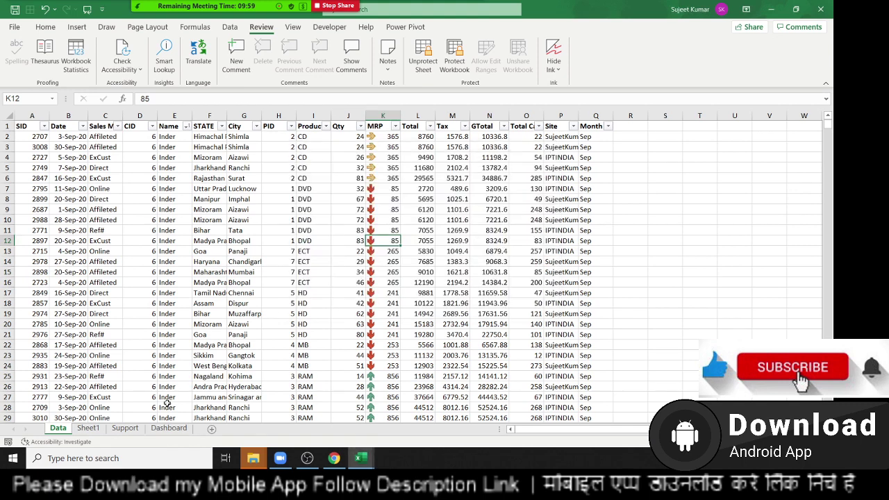
- Unprotect the Data sheet, select column K (MRP), and bring up Conditional Formatting
right_click(61, 428)
click(104, 358)
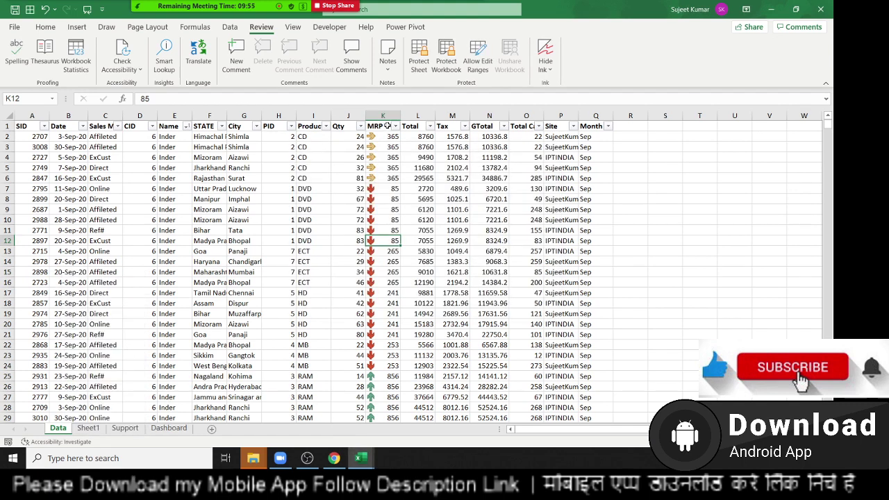
click(387, 125)
click(382, 115)
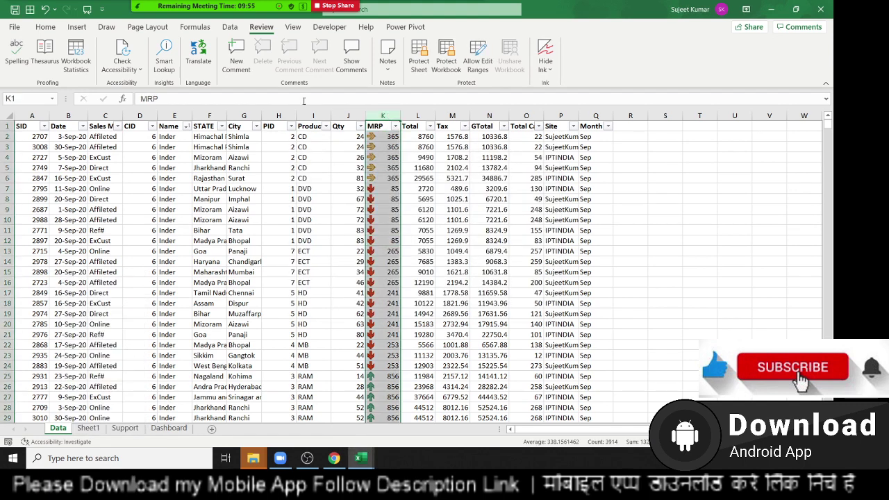
click(49, 28)
click(516, 55)
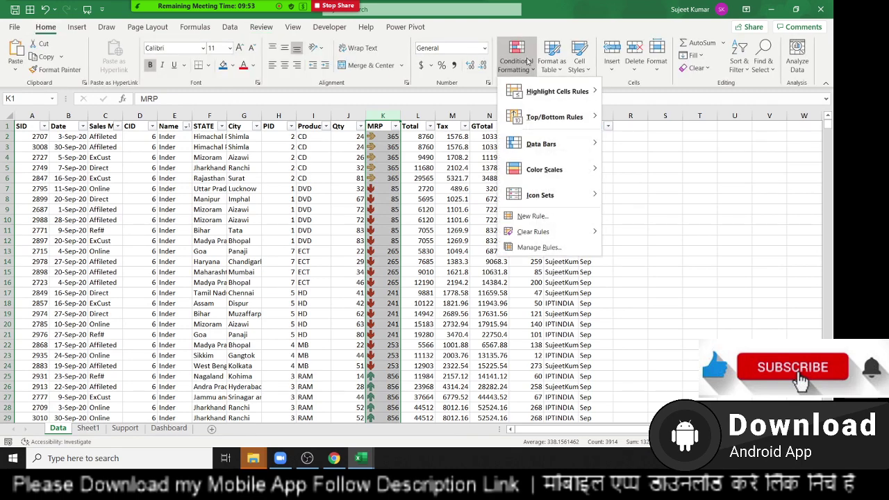
- Open the MRP icon-set rule from Manage Rules for editing
click(529, 248)
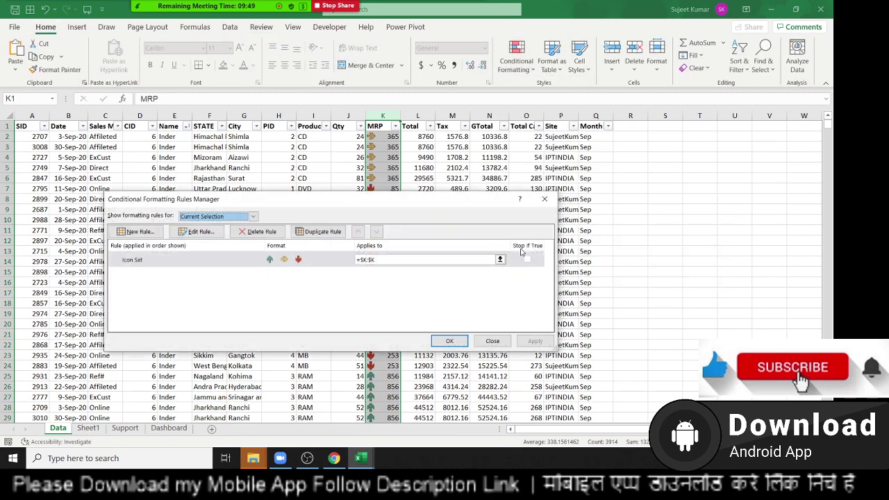
click(311, 261)
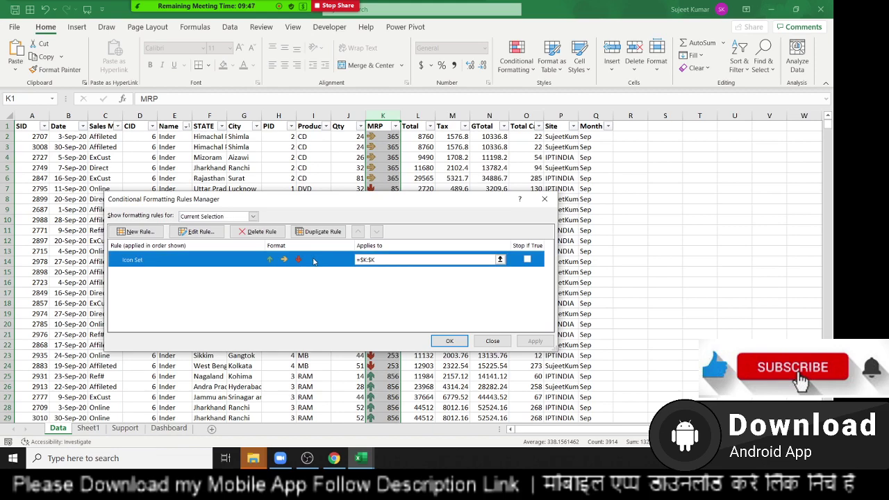
double_click(314, 262)
drag(357, 165, 547, 137)
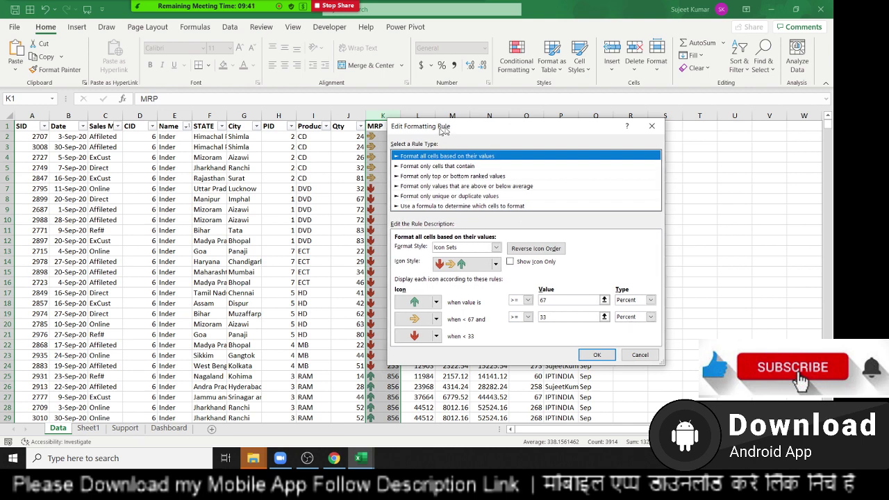
drag(438, 126, 479, 116)
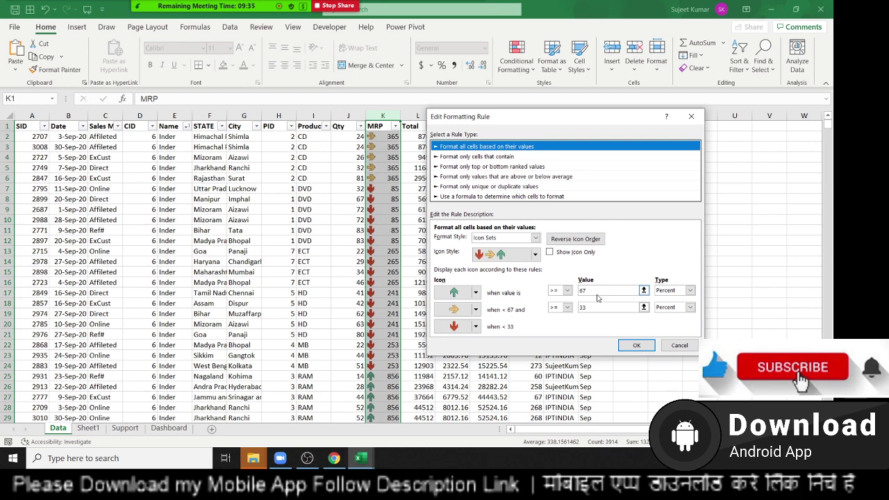
- Set both icon thresholds to Number type with values 60 and 4, and apply the rule
click(690, 290)
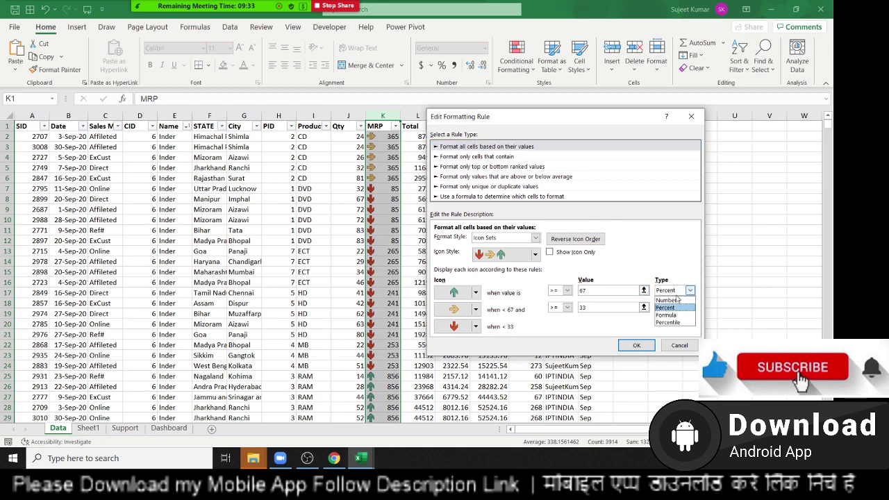
click(677, 299)
click(690, 307)
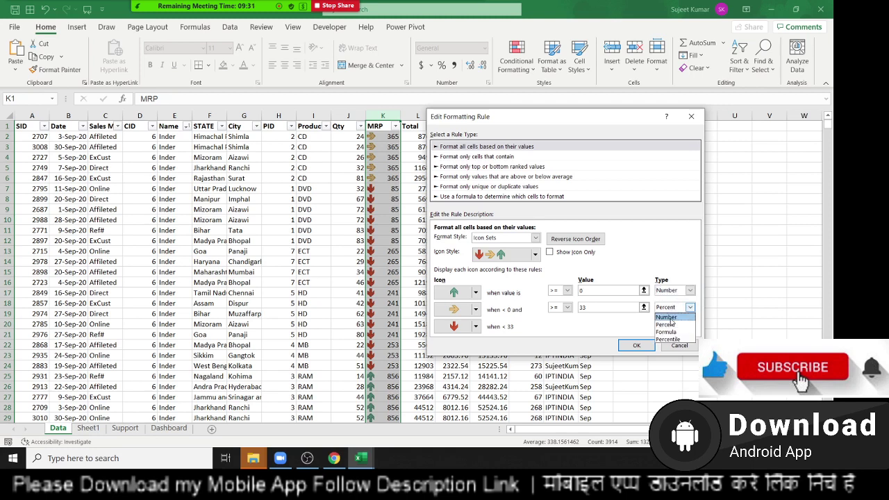
click(668, 318)
click(612, 307)
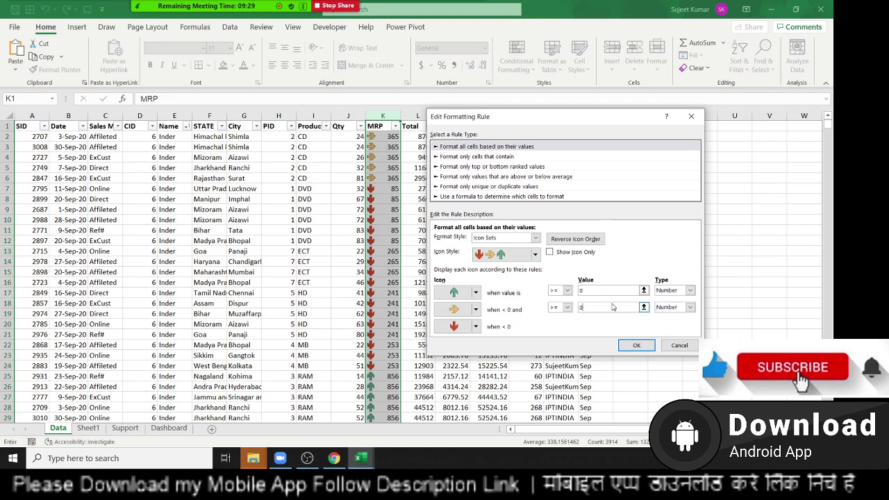
click(611, 290)
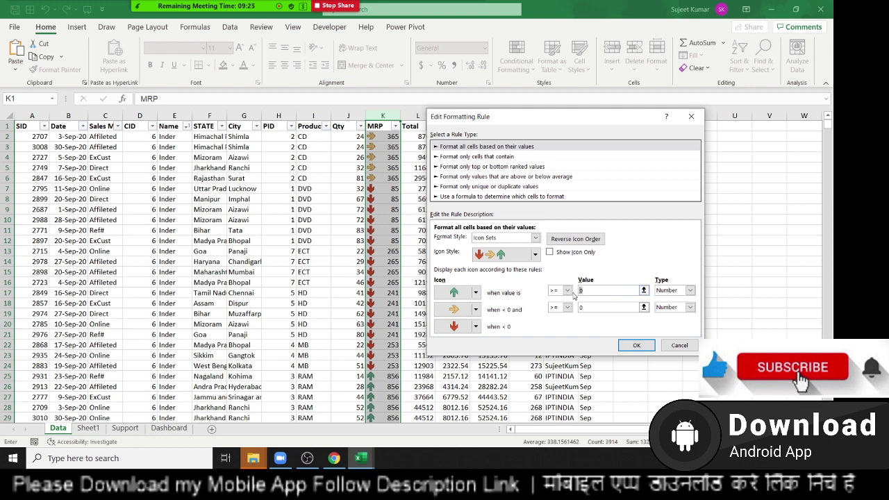
text(60)
click(575, 312)
text(4)
click(636, 345)
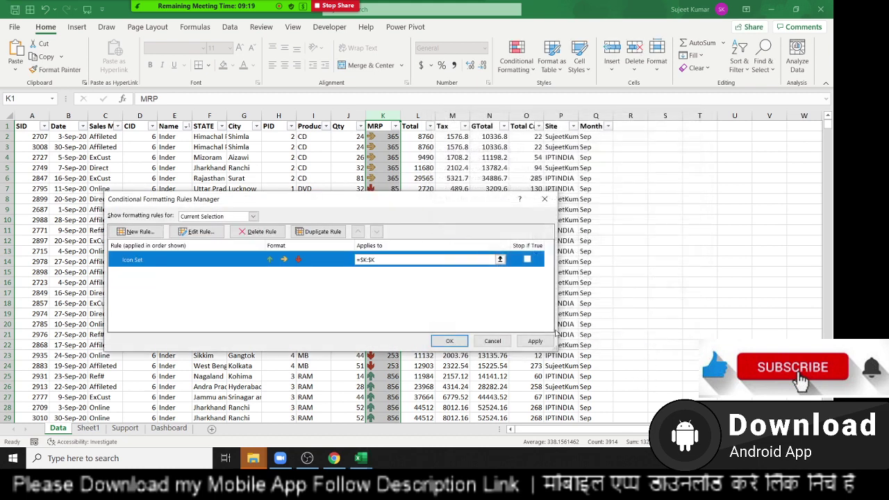
click(541, 343)
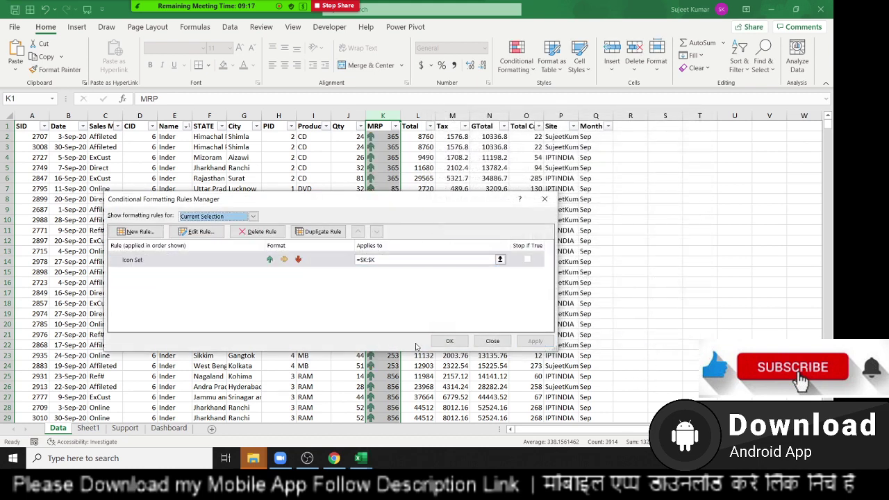
click(440, 343)
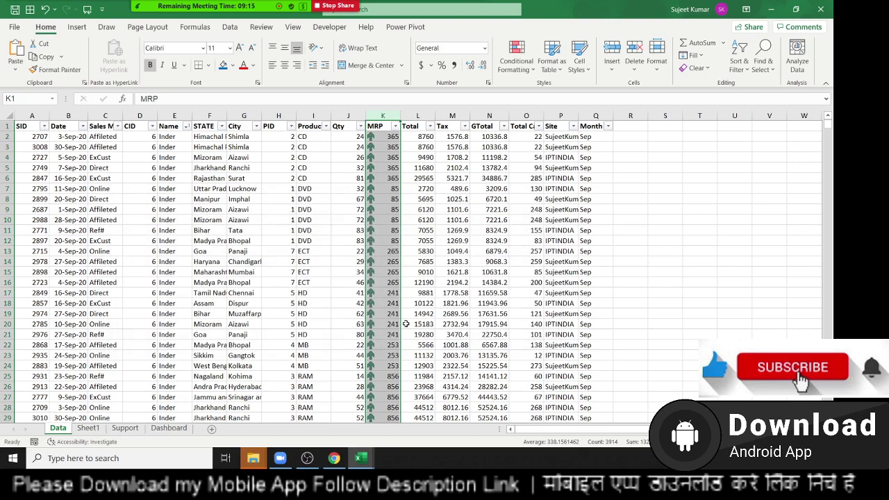
- Enter 40 in K13 to test the new icon thresholds
click(386, 254)
text(40)
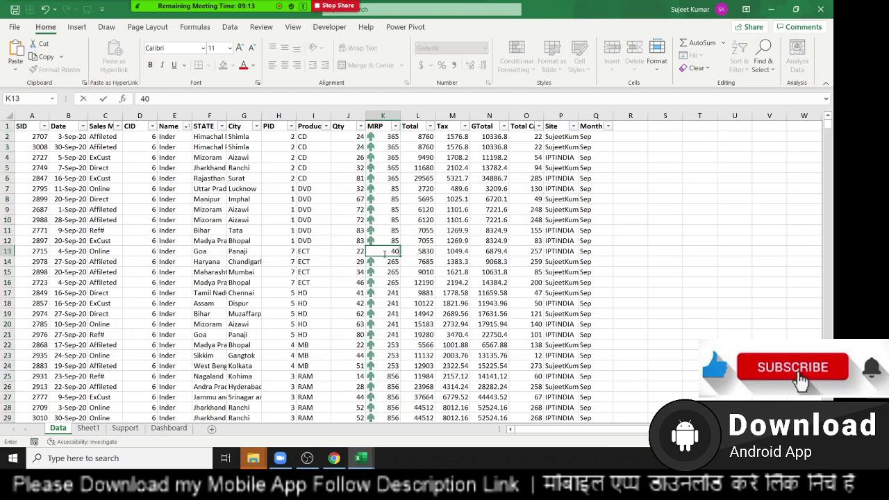
key(ctrl+Return)
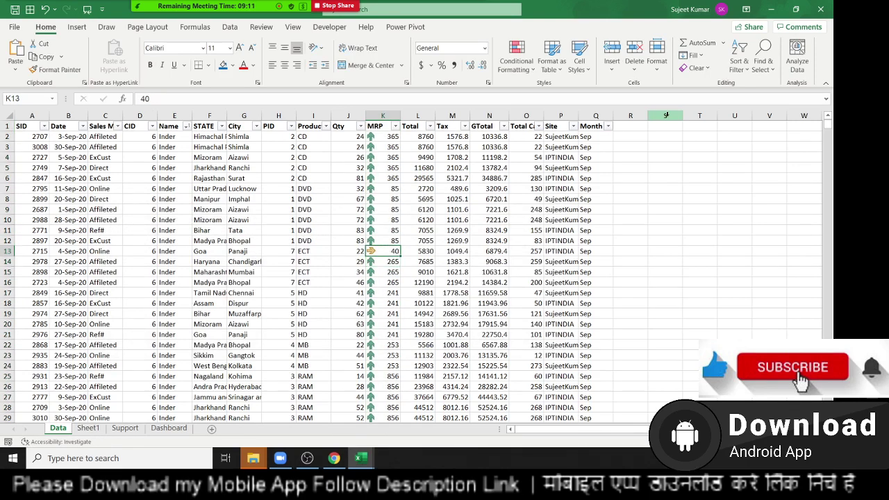
click(263, 27)
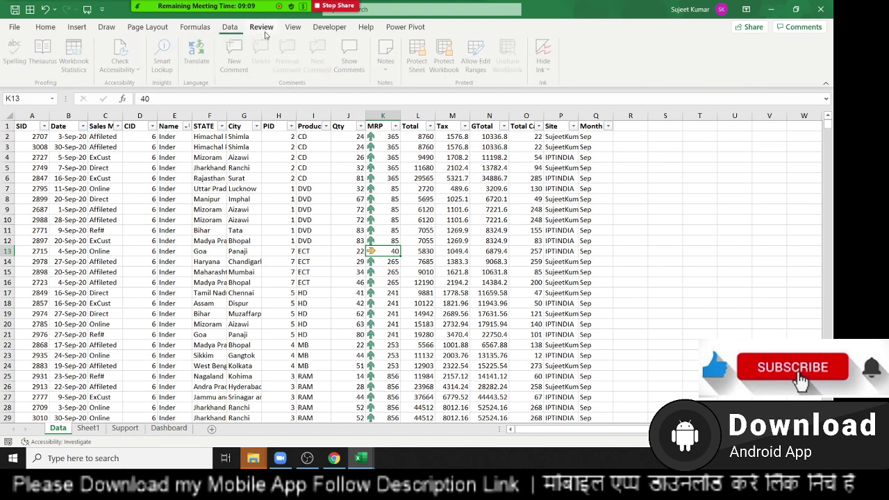
click(402, 199)
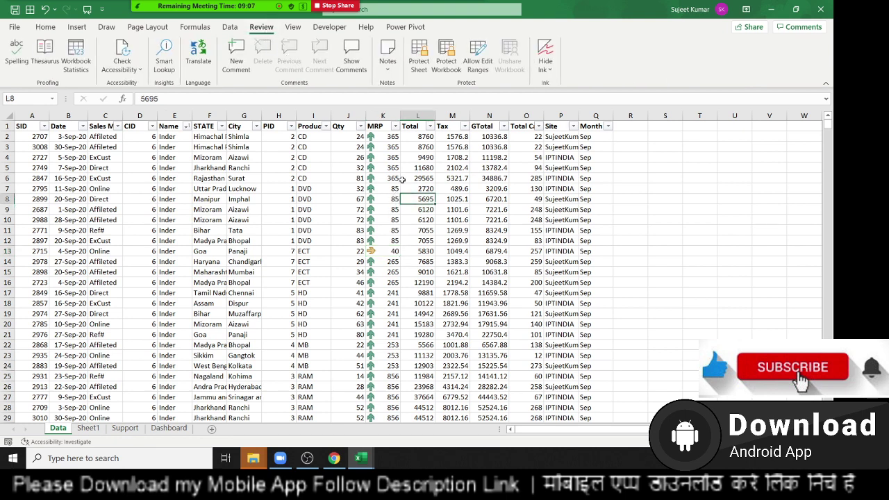